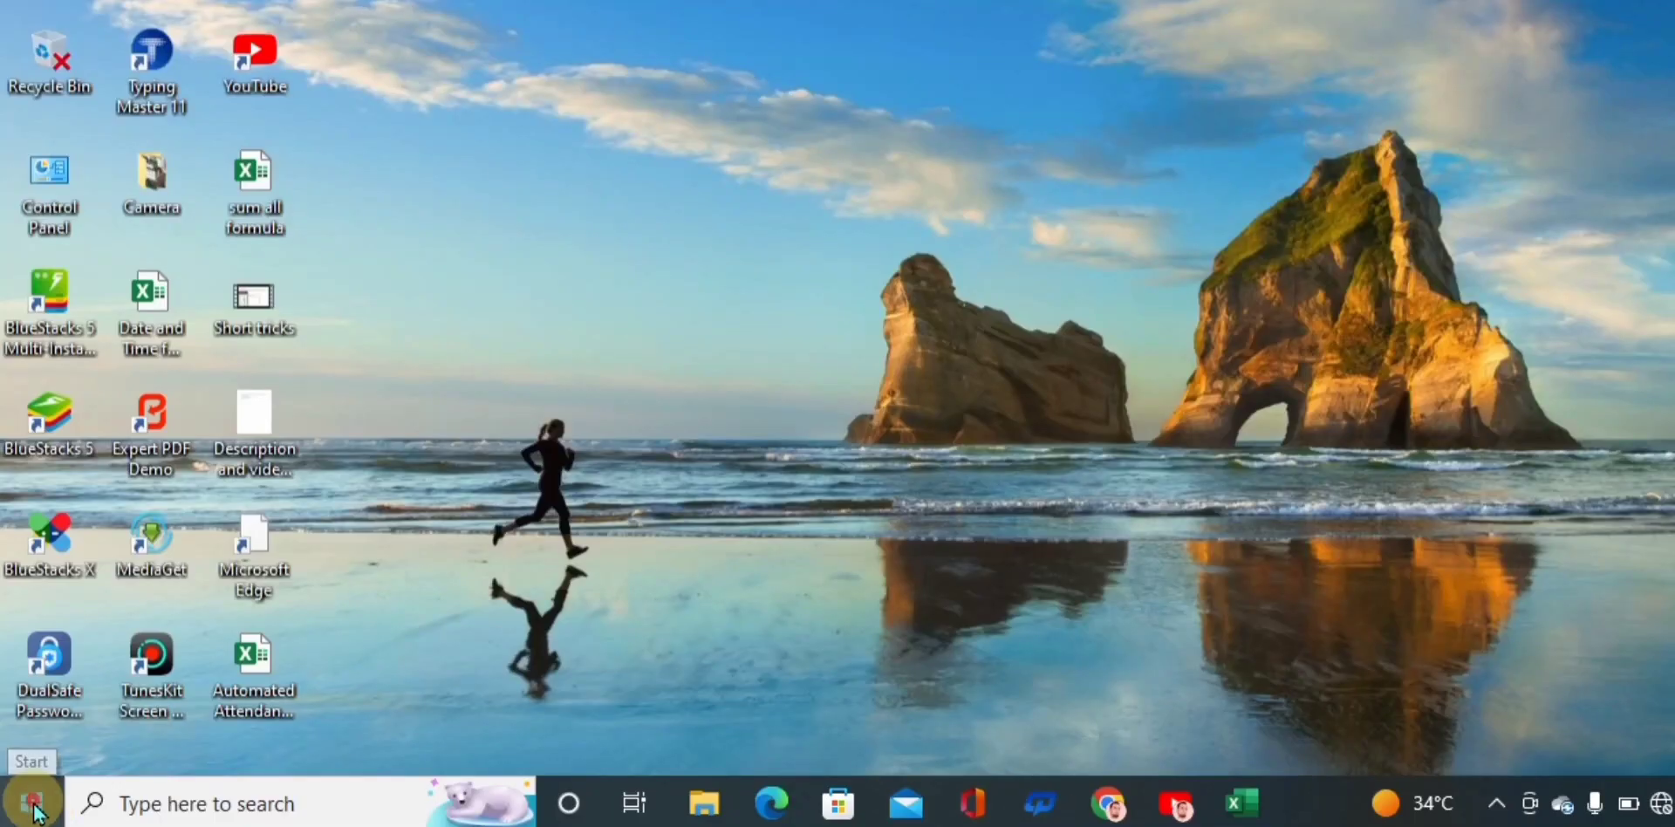
- Launch Excel, create a blank workbook and maximize its window
click(33, 803)
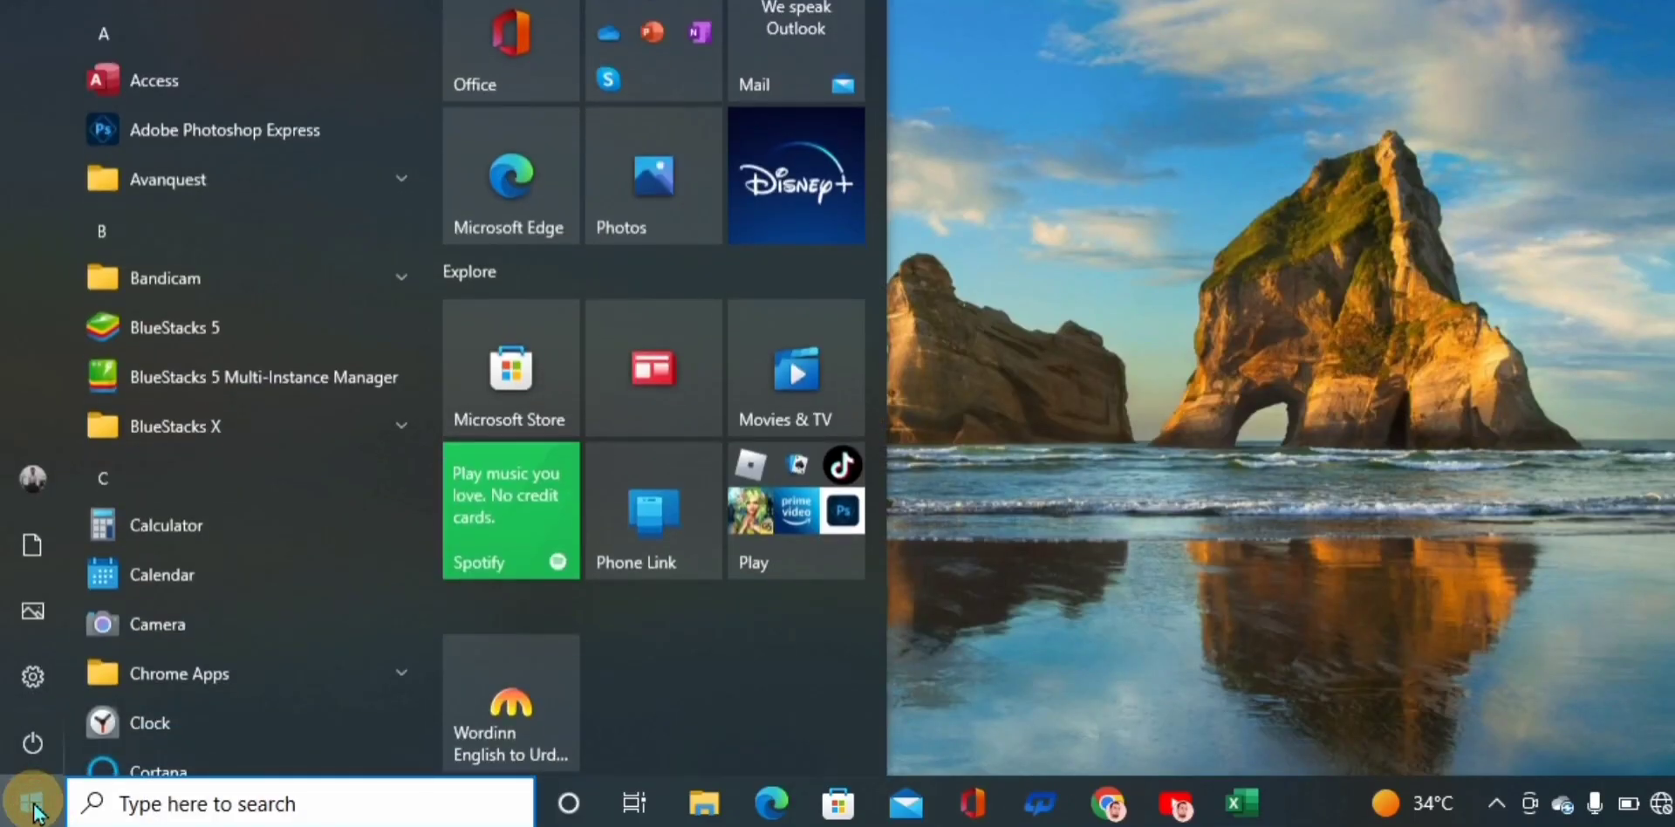
text(ex)
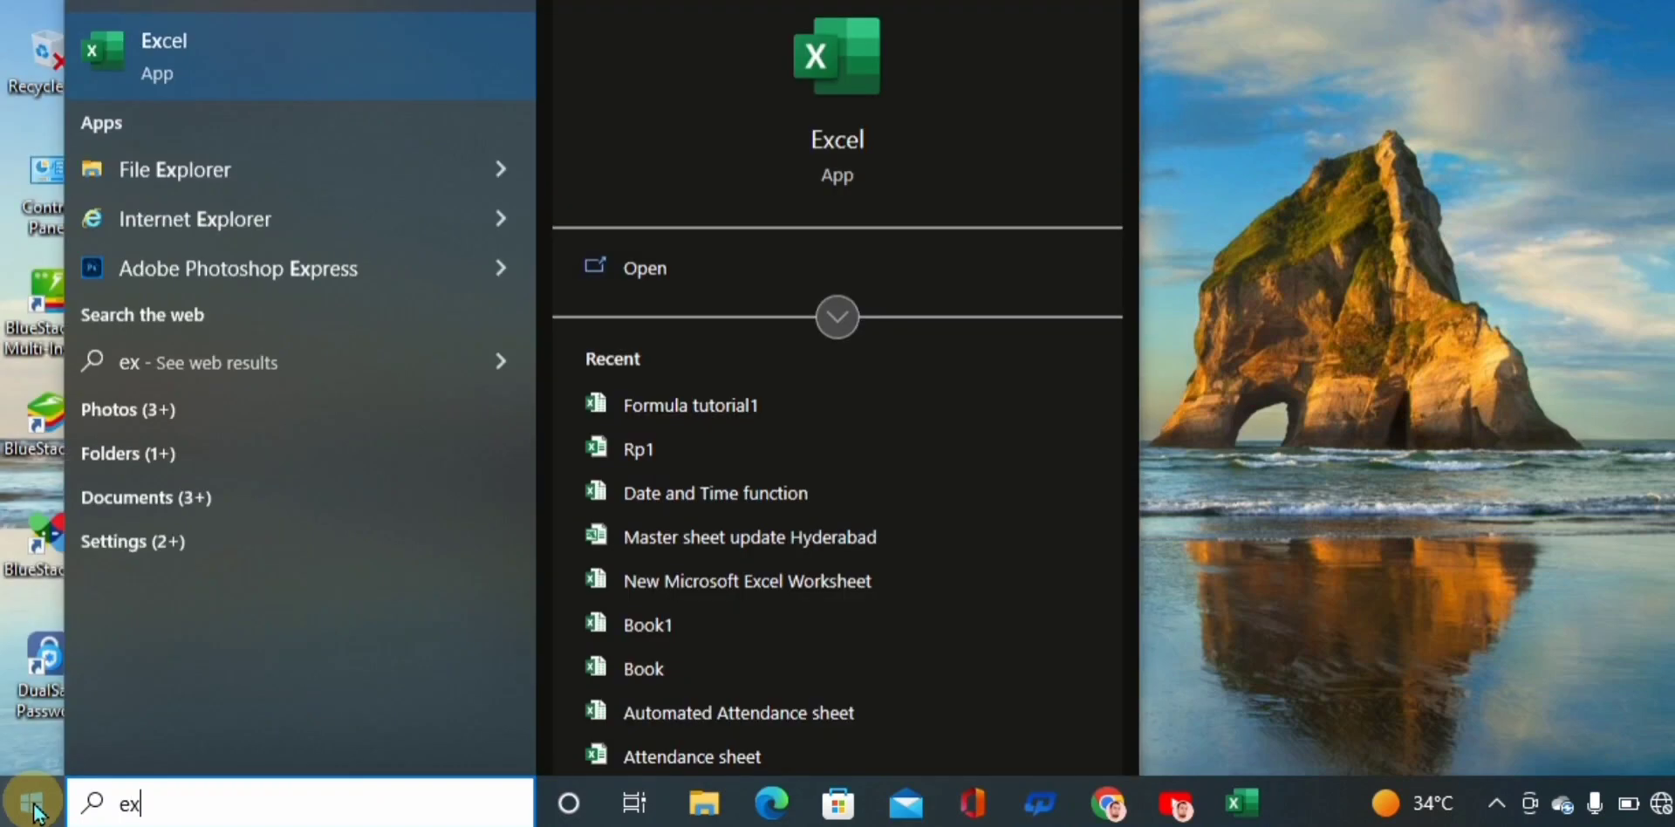
text(ce)
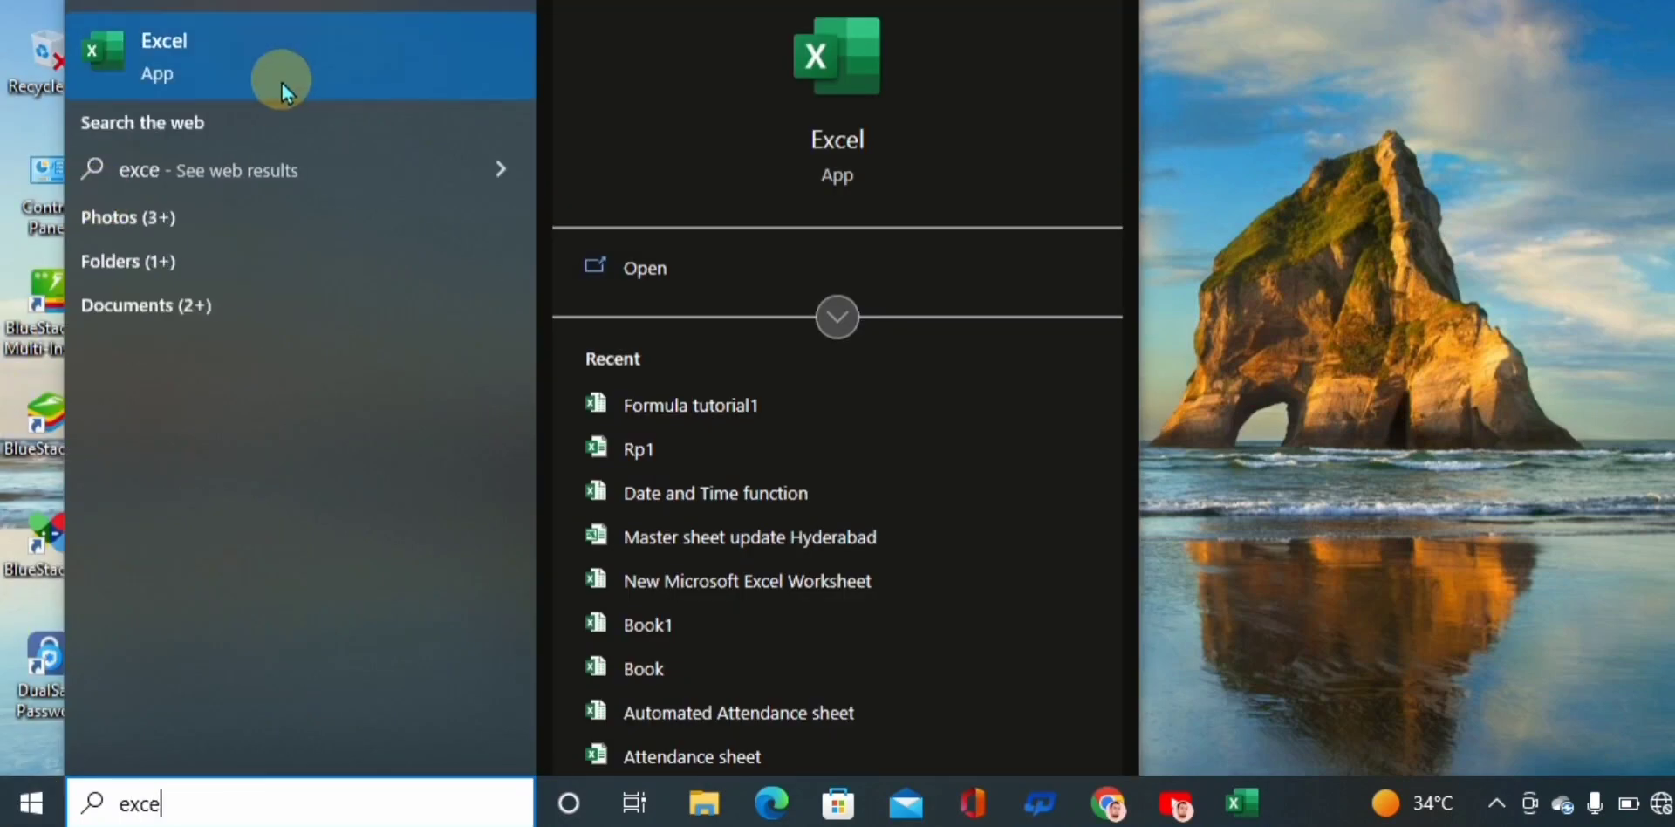
click(295, 59)
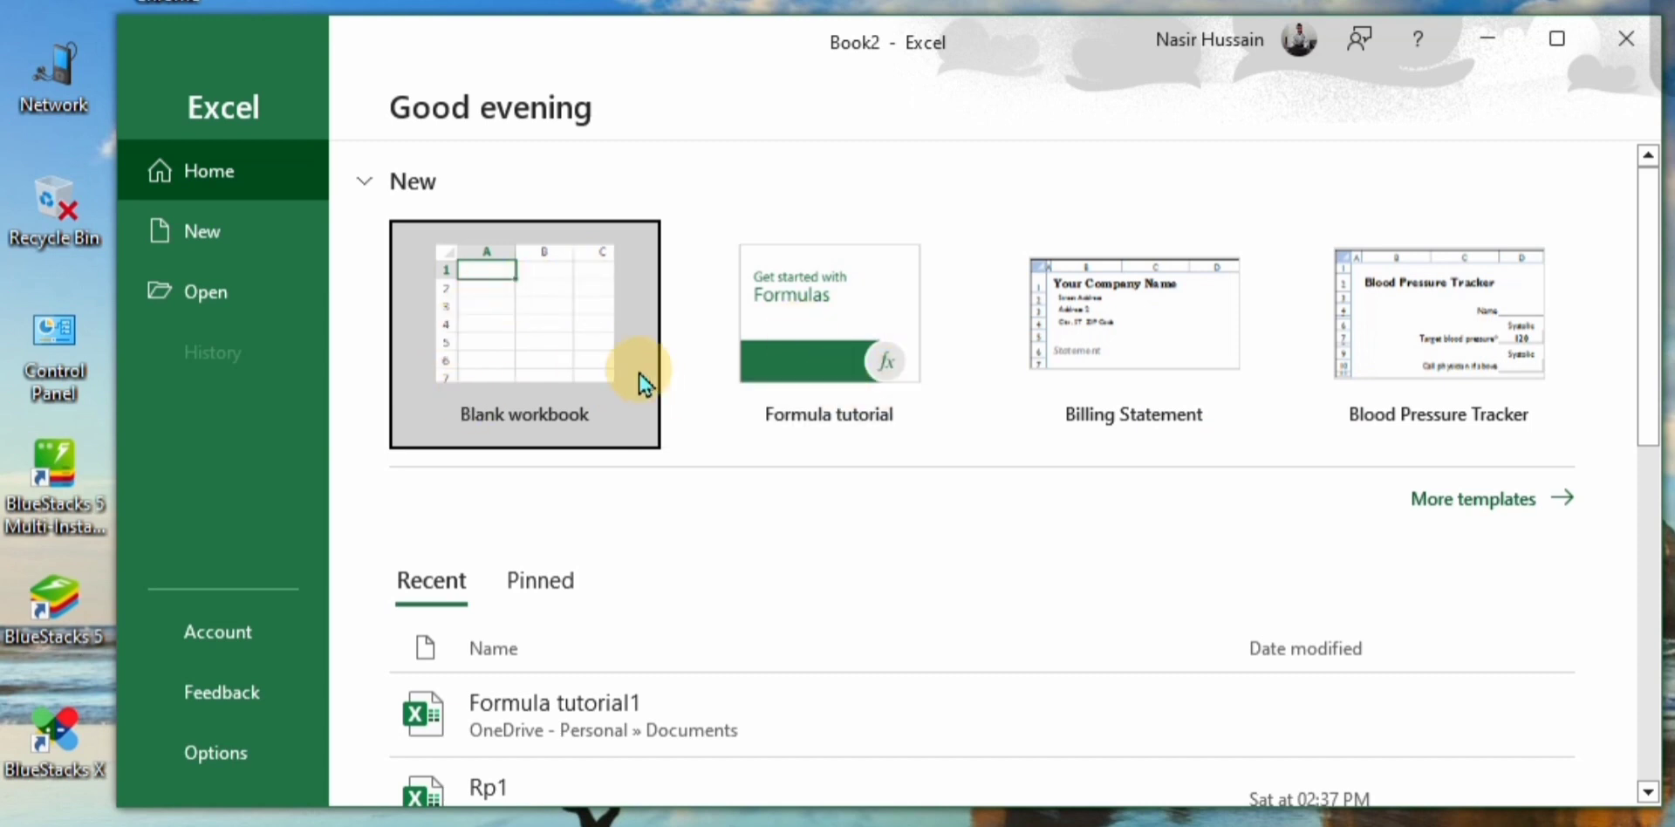
click(563, 330)
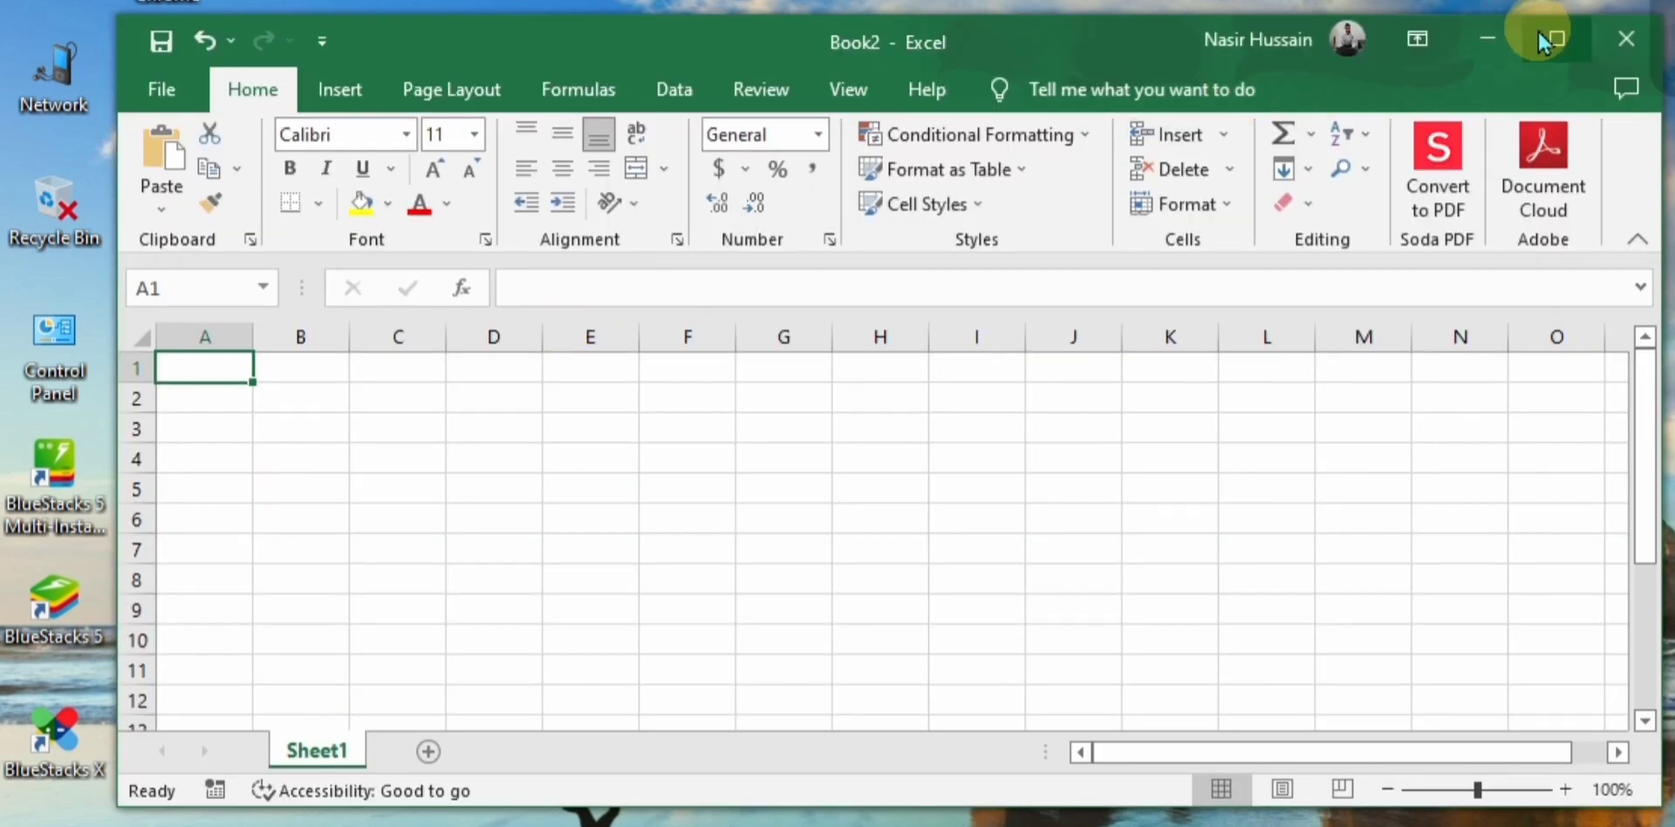
click(1564, 35)
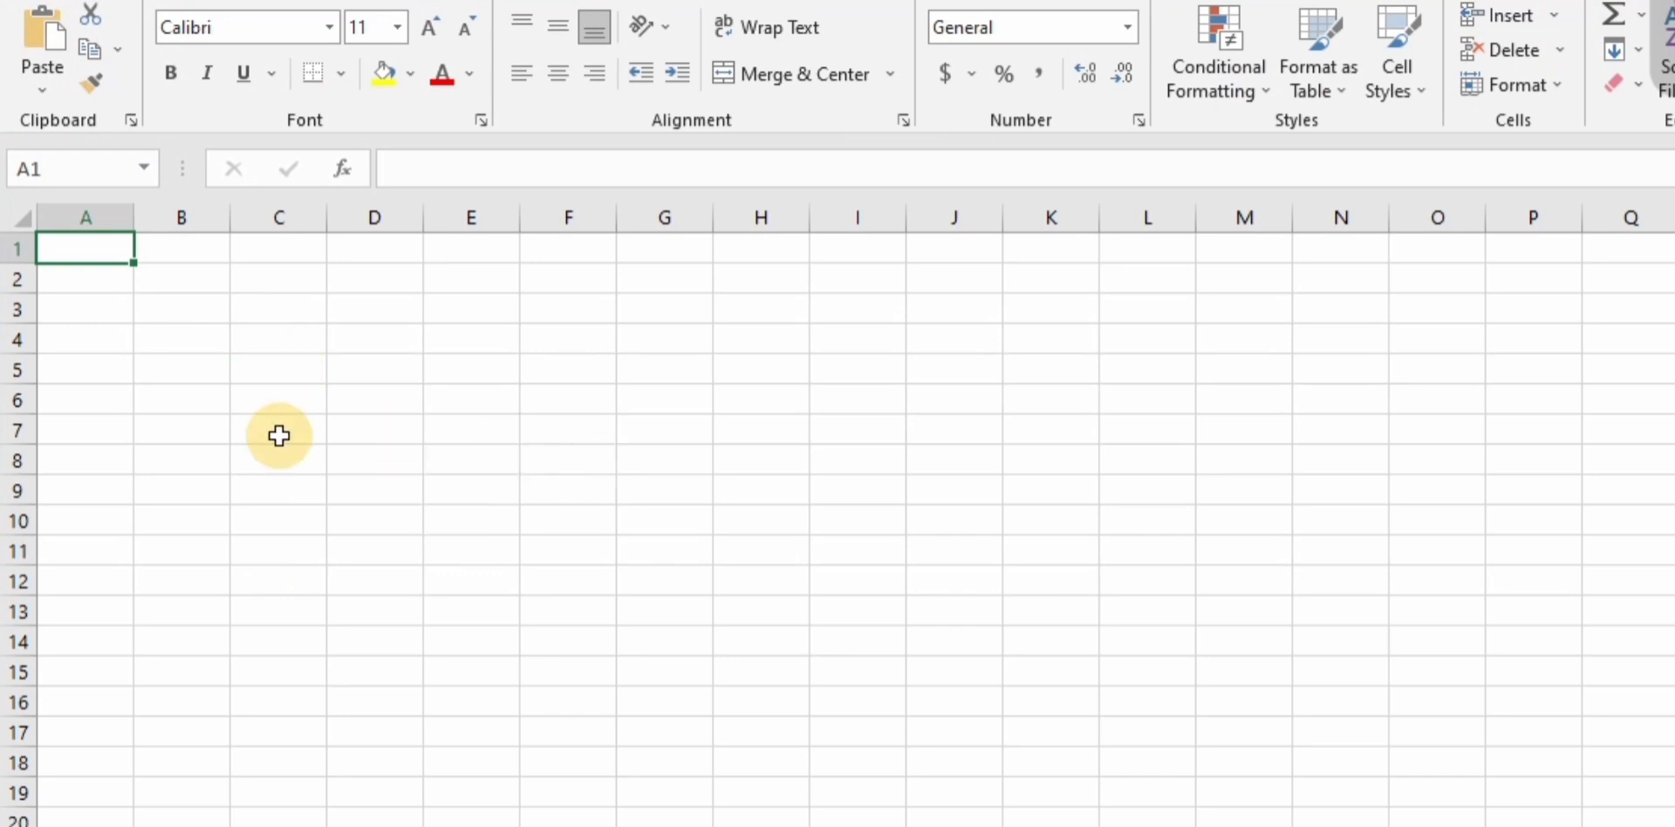
- Enter the text "Cell" in cell B3
click(185, 309)
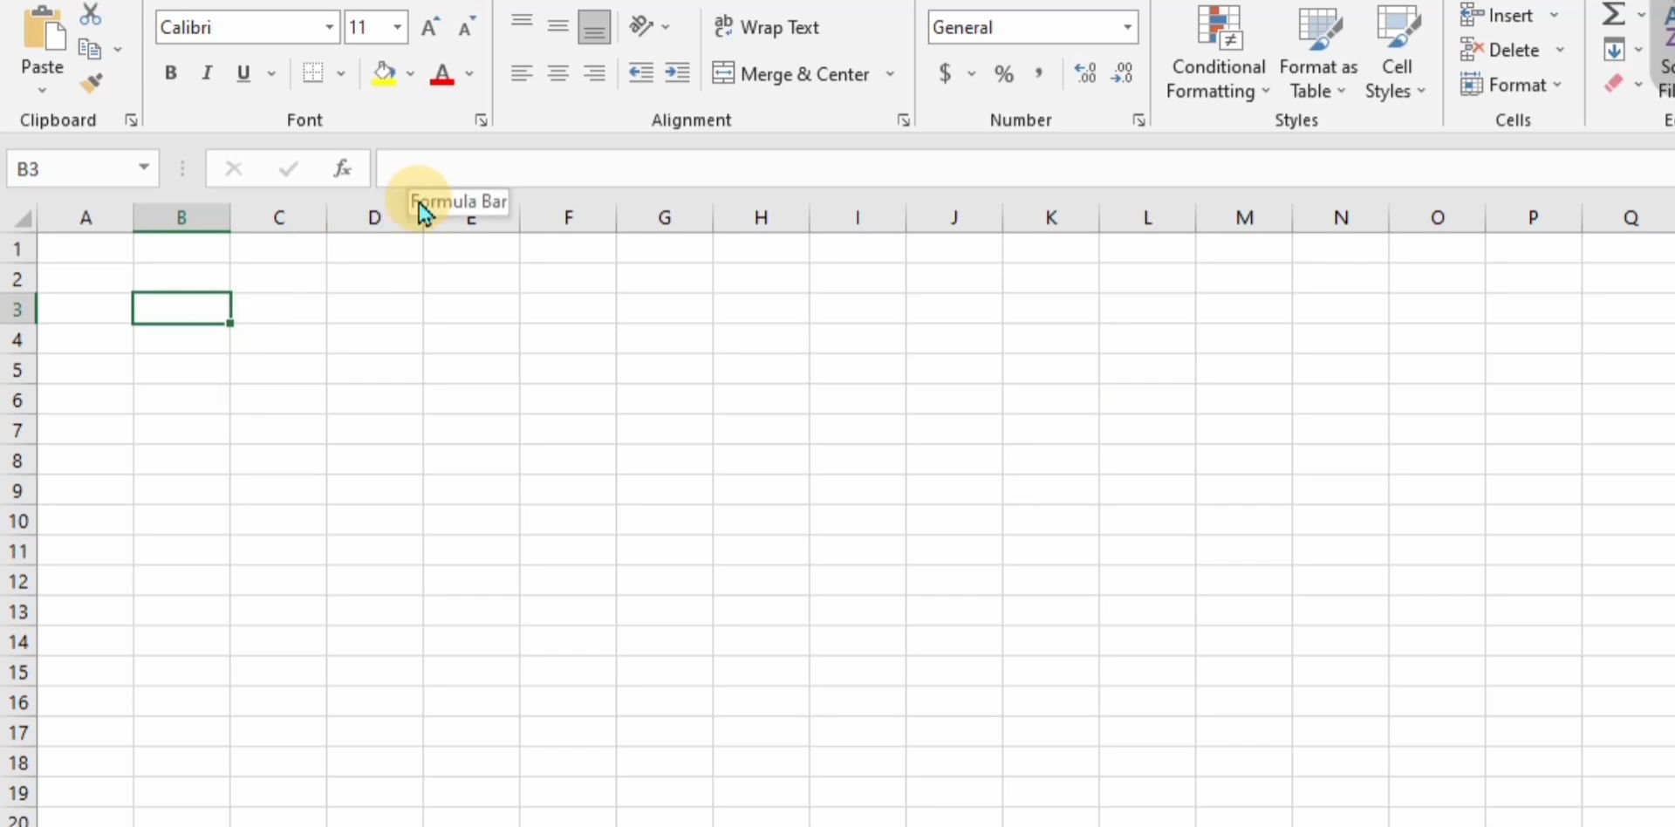
text(Cell)
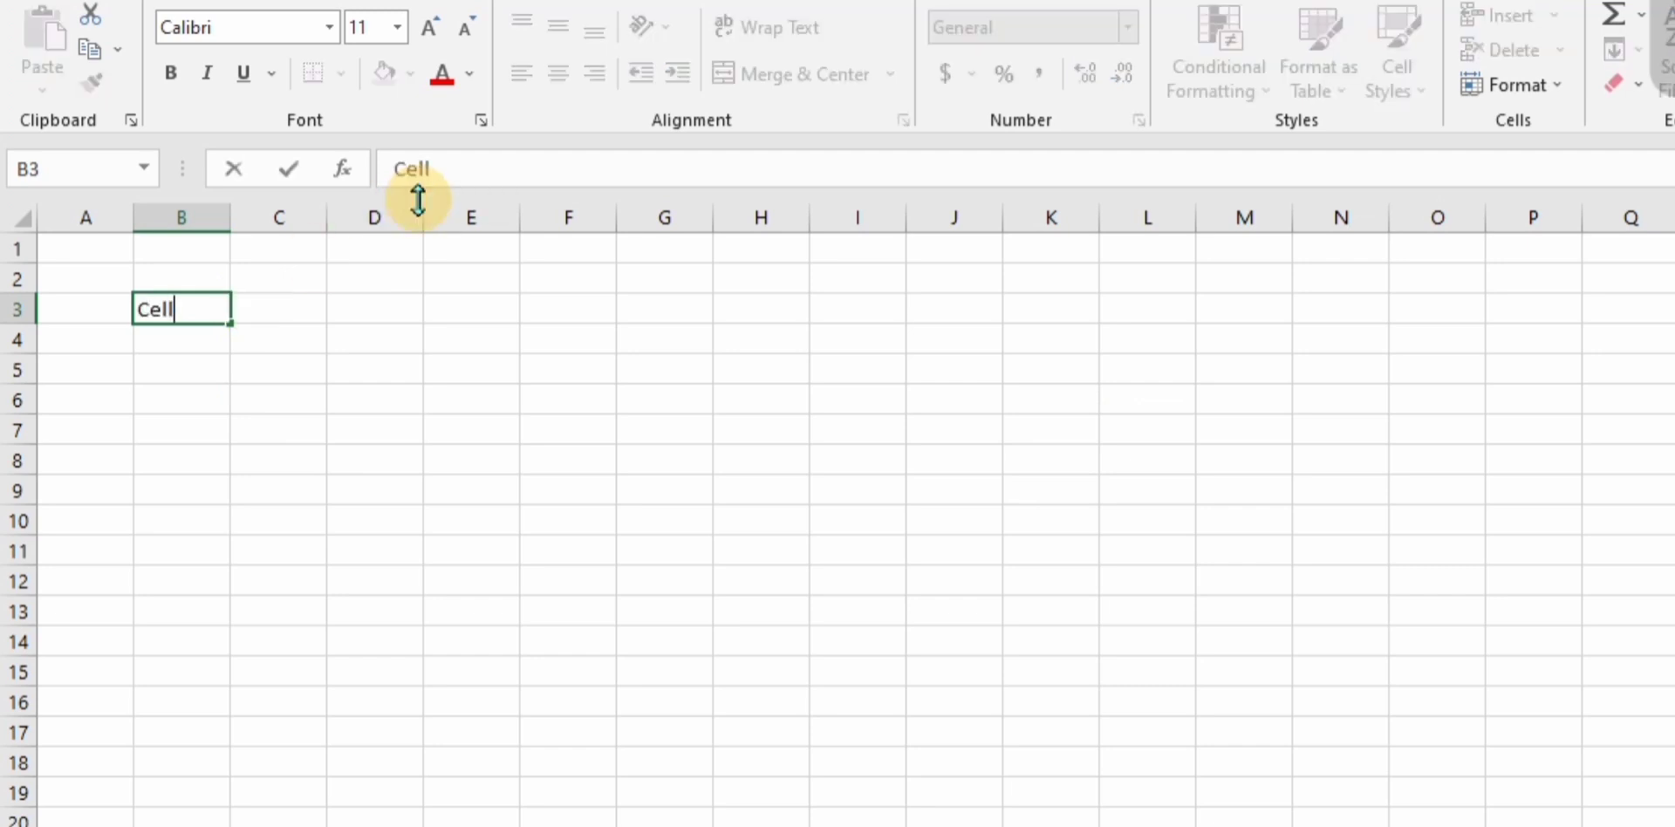
key(Tab)
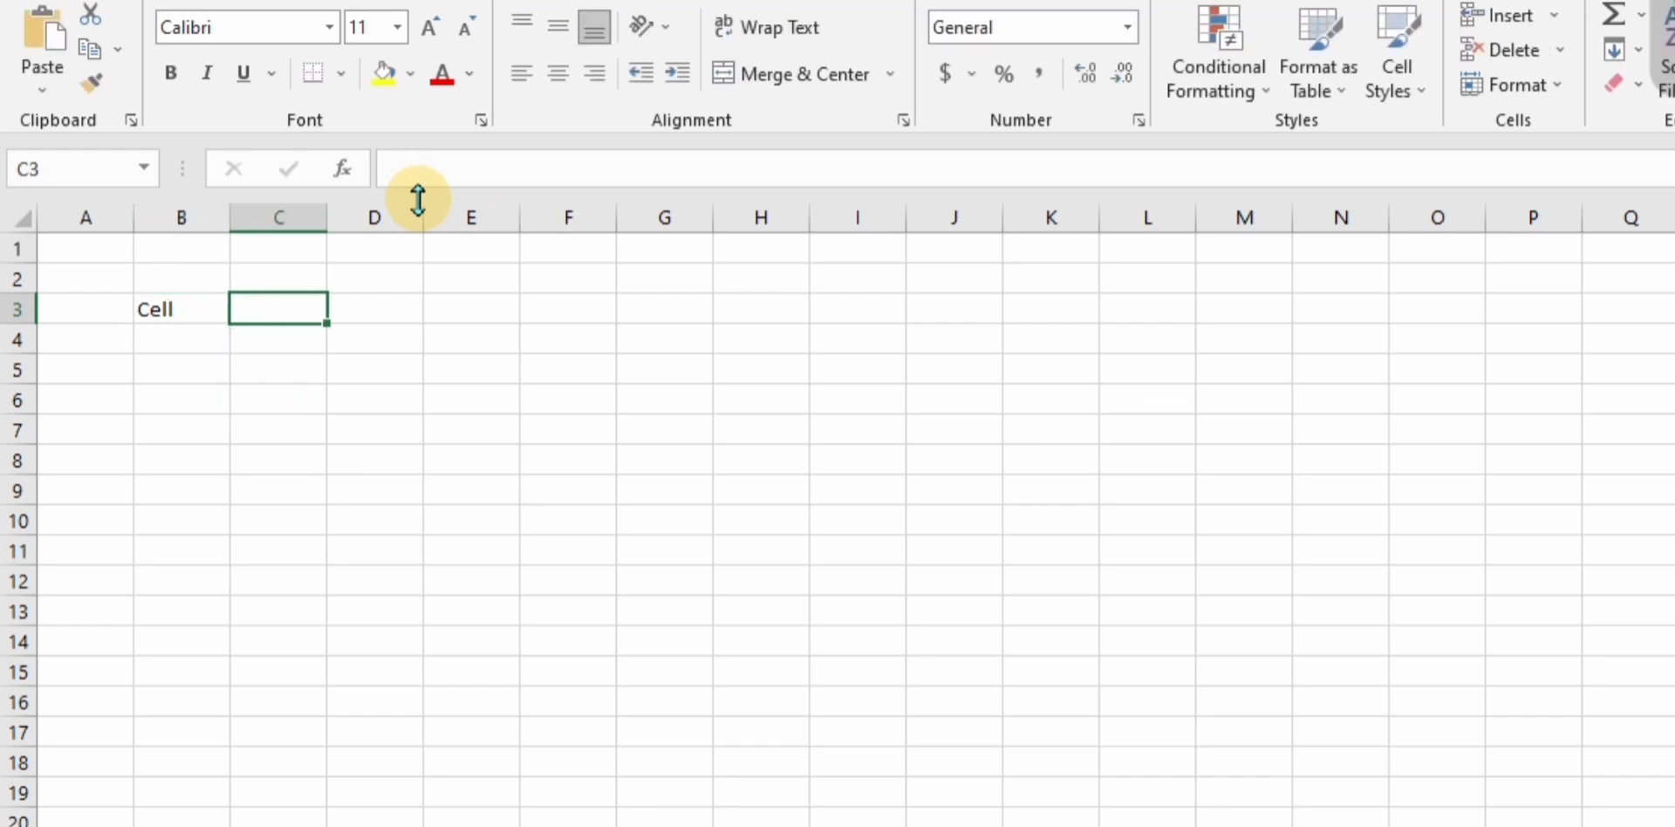
- Fill every cell of column B except B3 with the text "column" in one entry
click(182, 216)
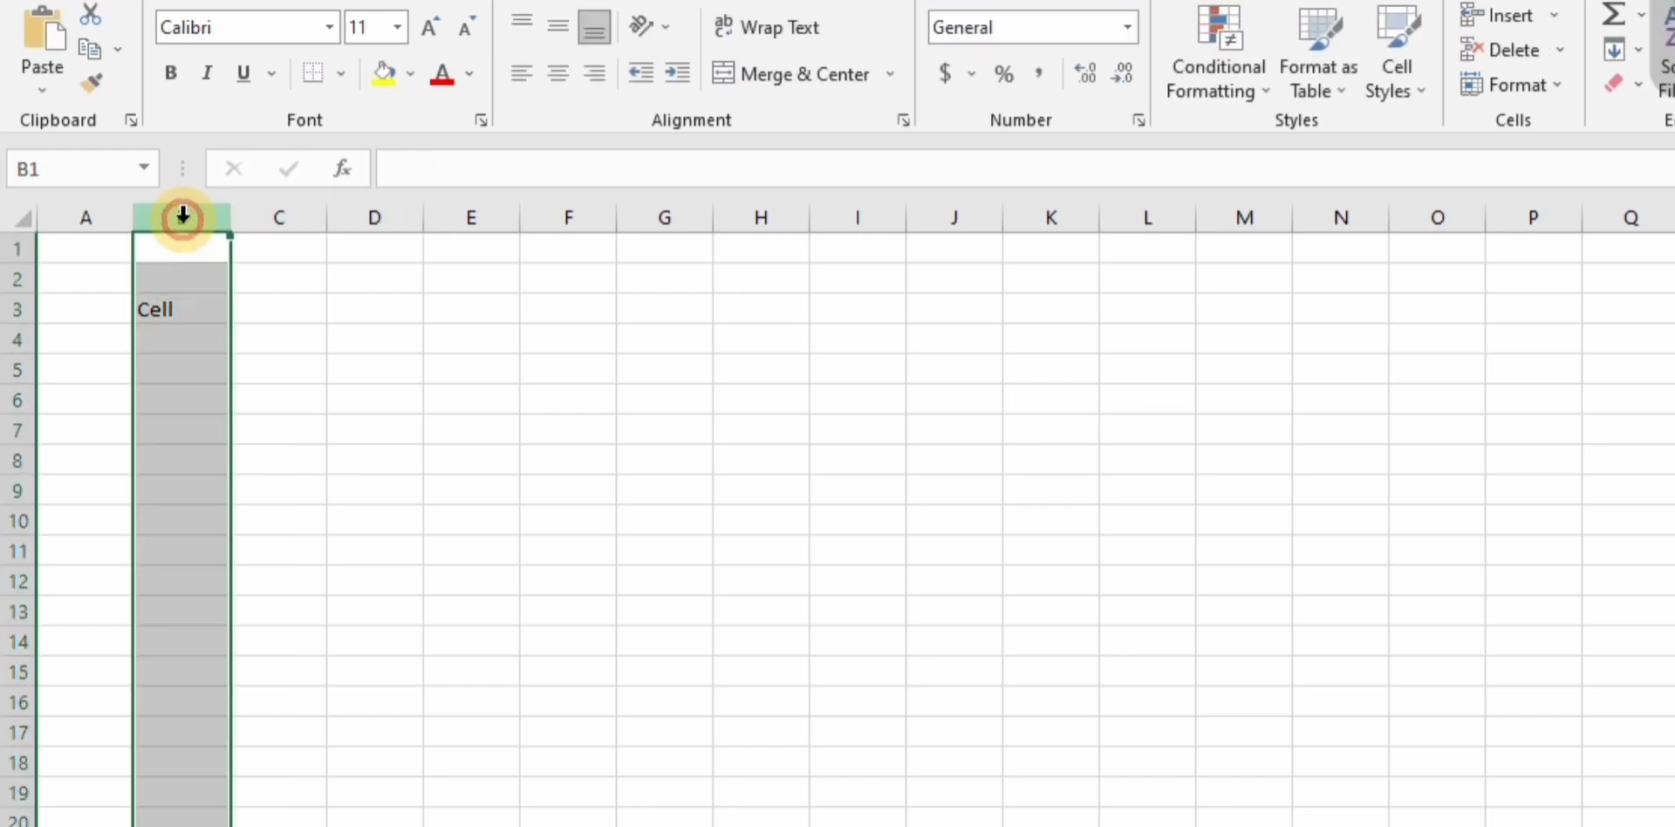
ctrl+click(188, 301)
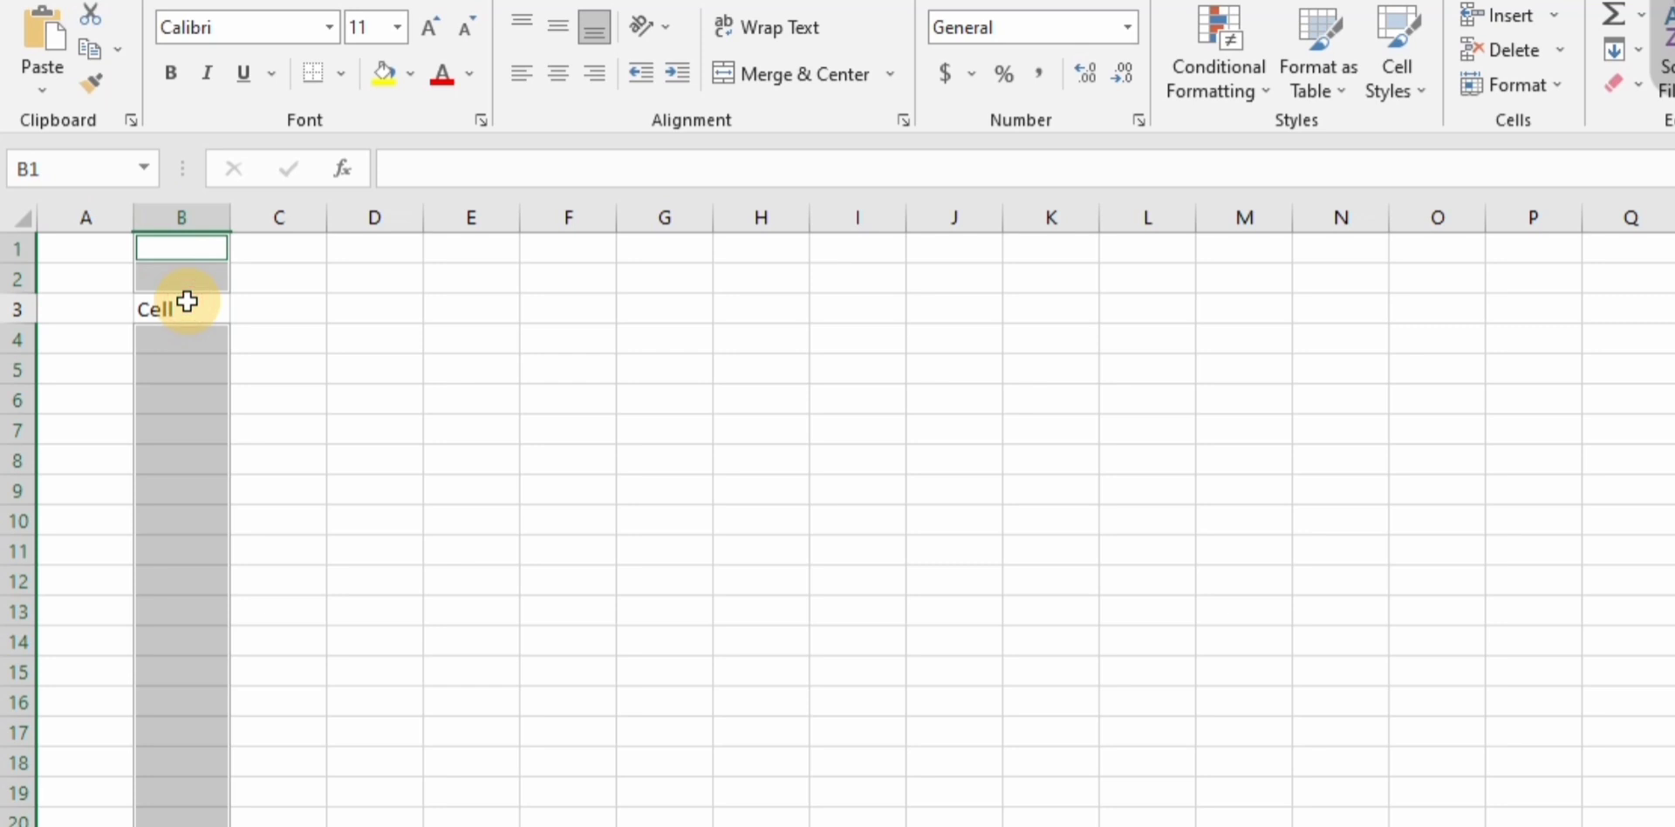
text(Cul)
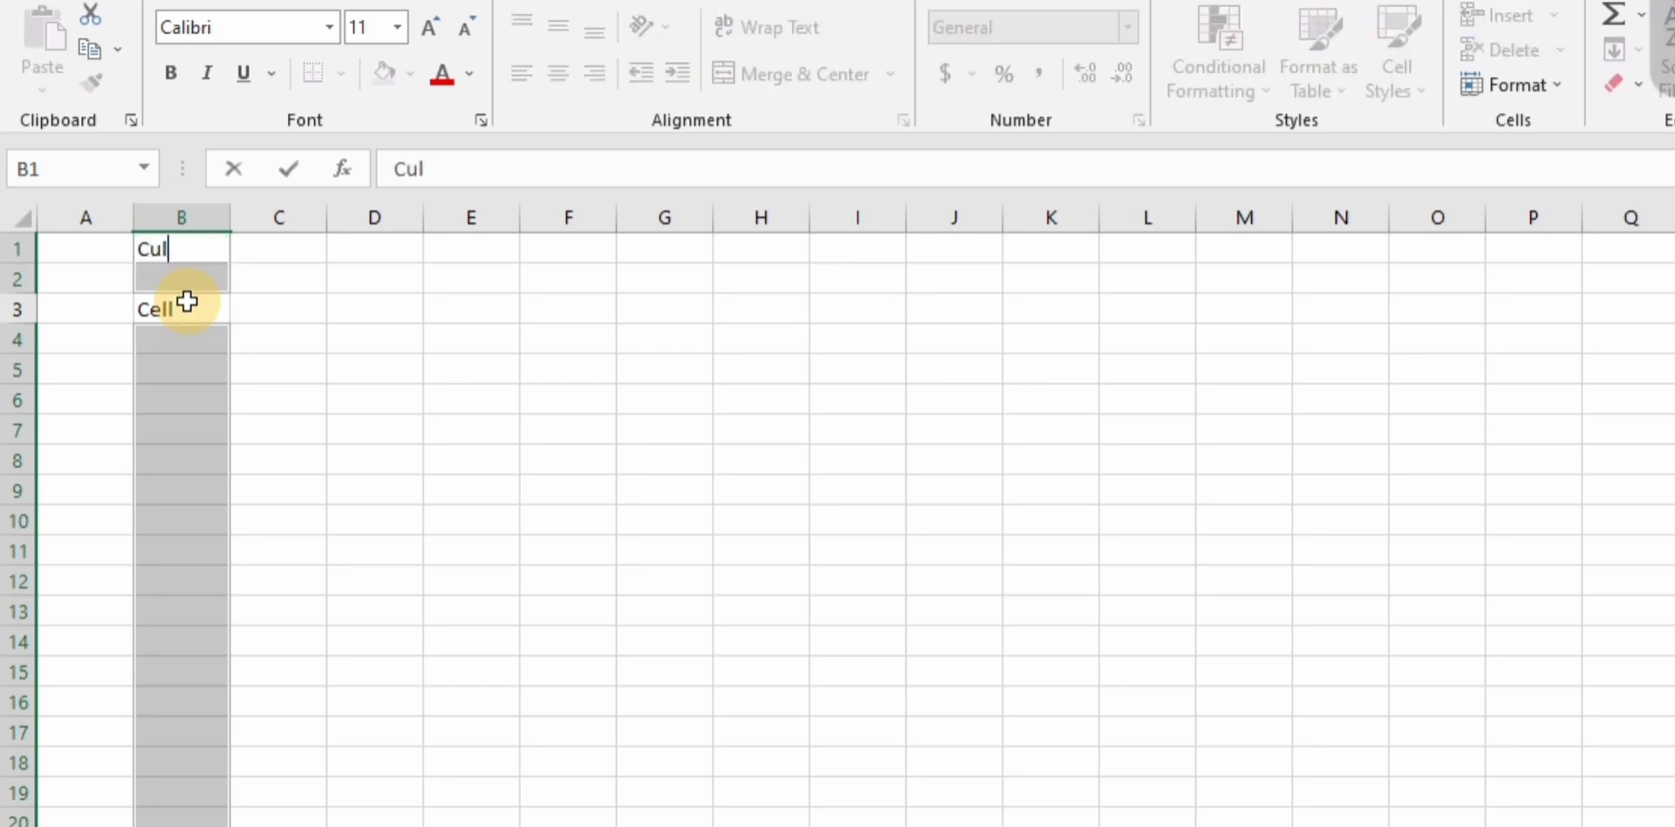
key(BackSpace)
key(BackSpace)
key(BackSpace)
text(column)
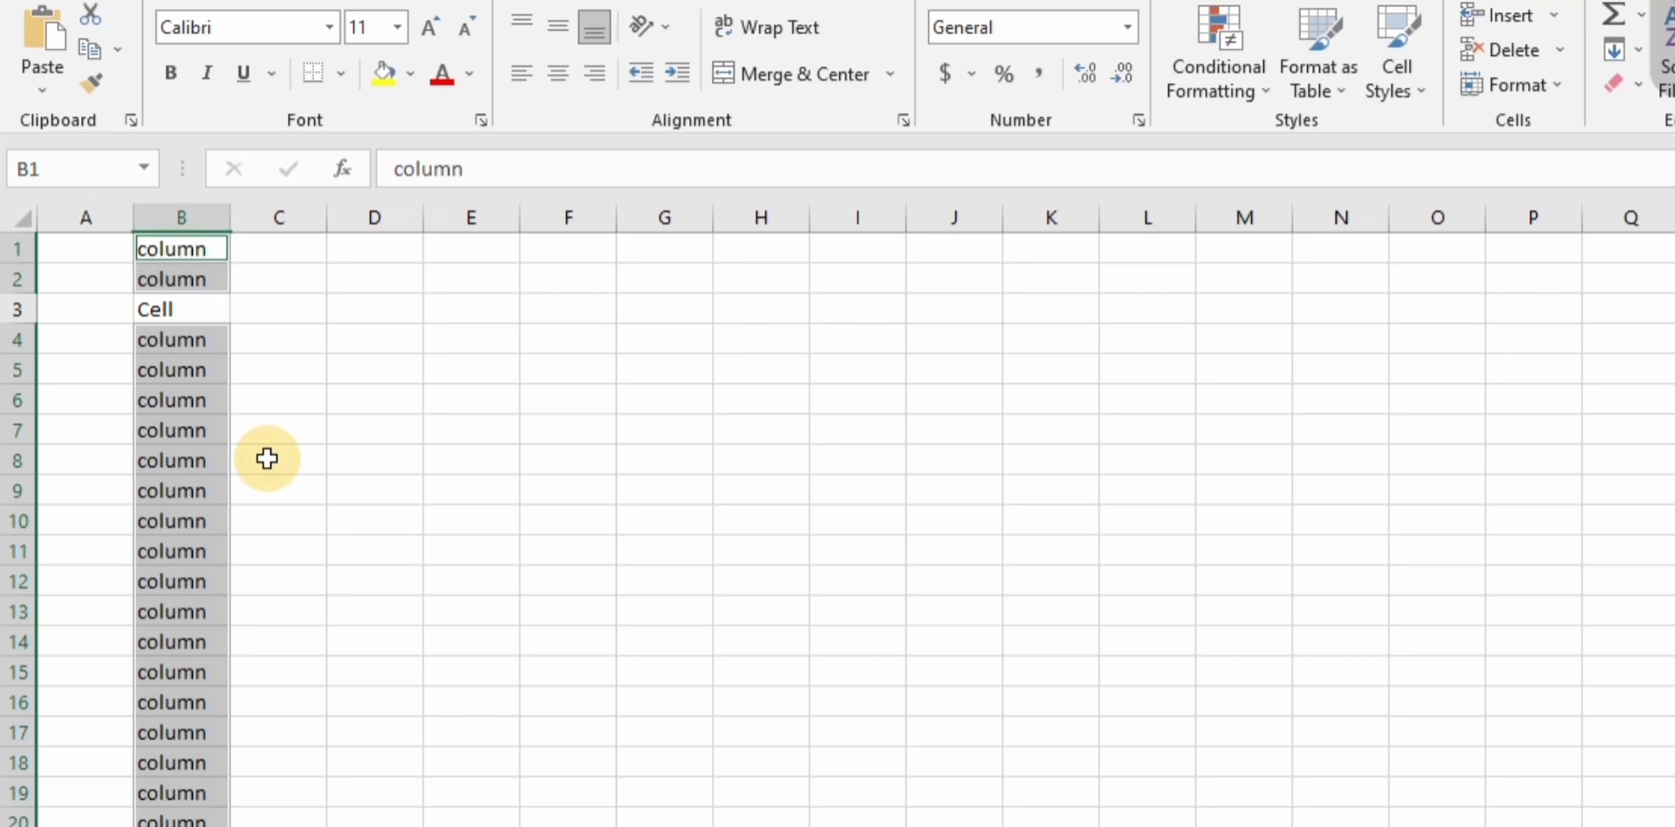
- Undo the fill of column B and clear the contents of cell B3
key(ctrl+z)
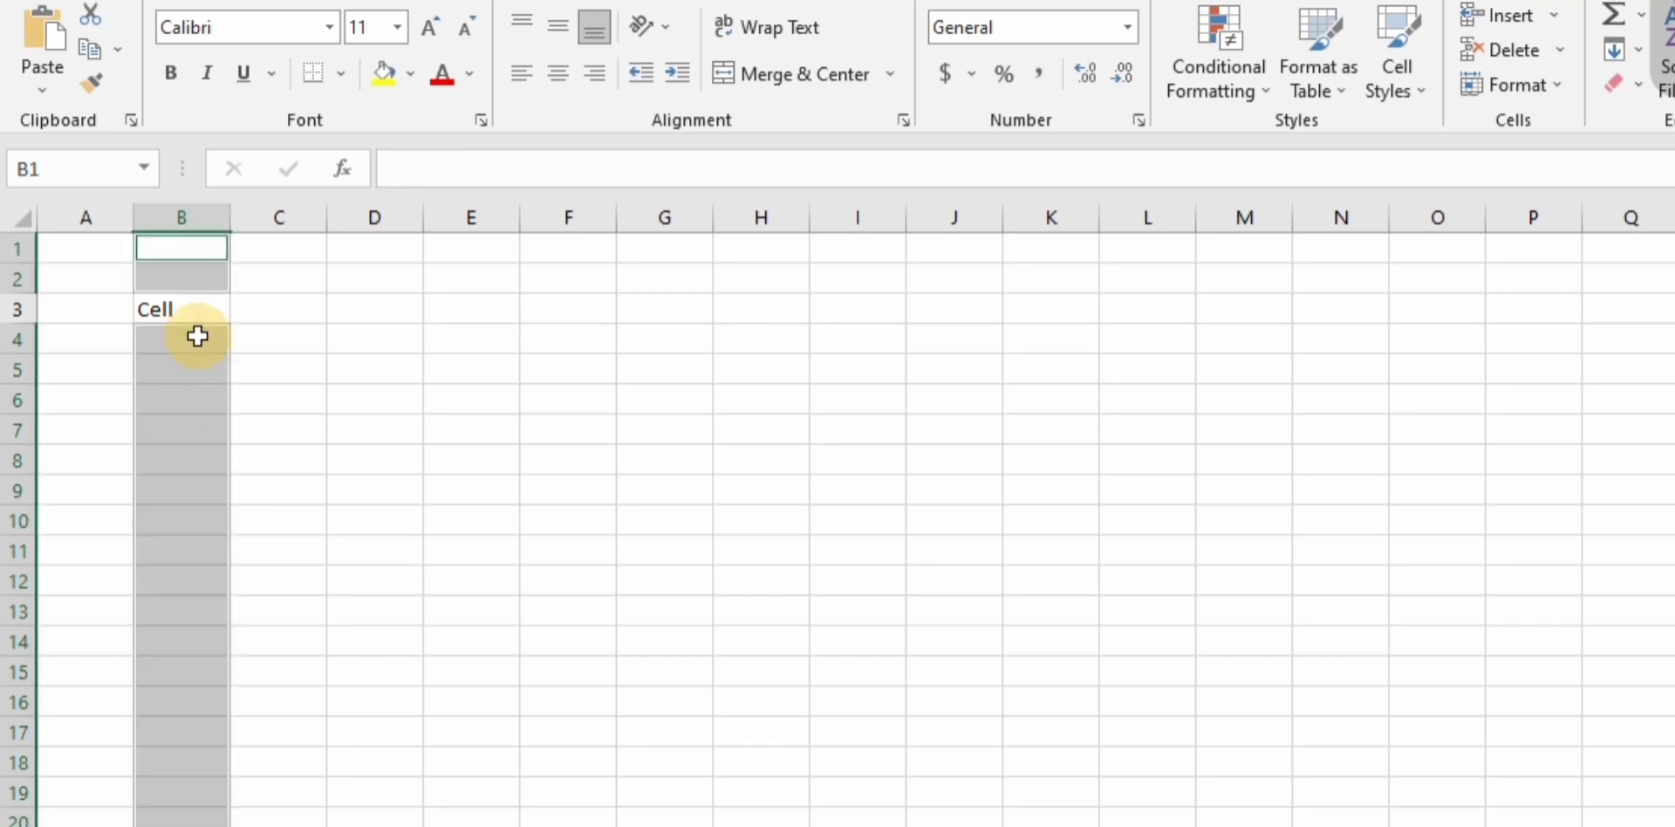
click(197, 336)
click(197, 310)
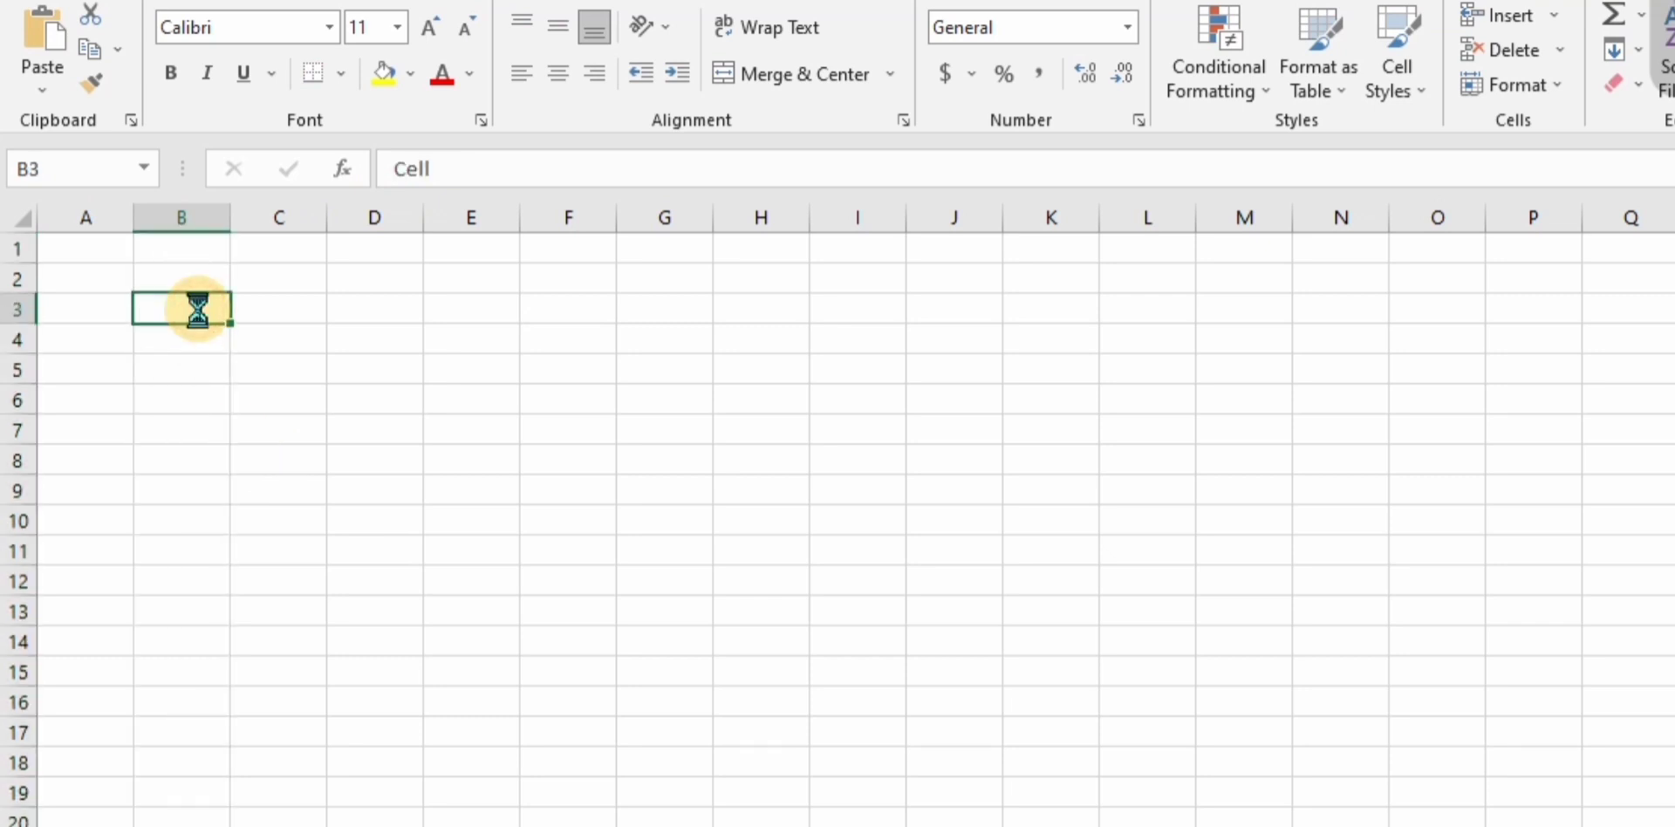
key(Delete)
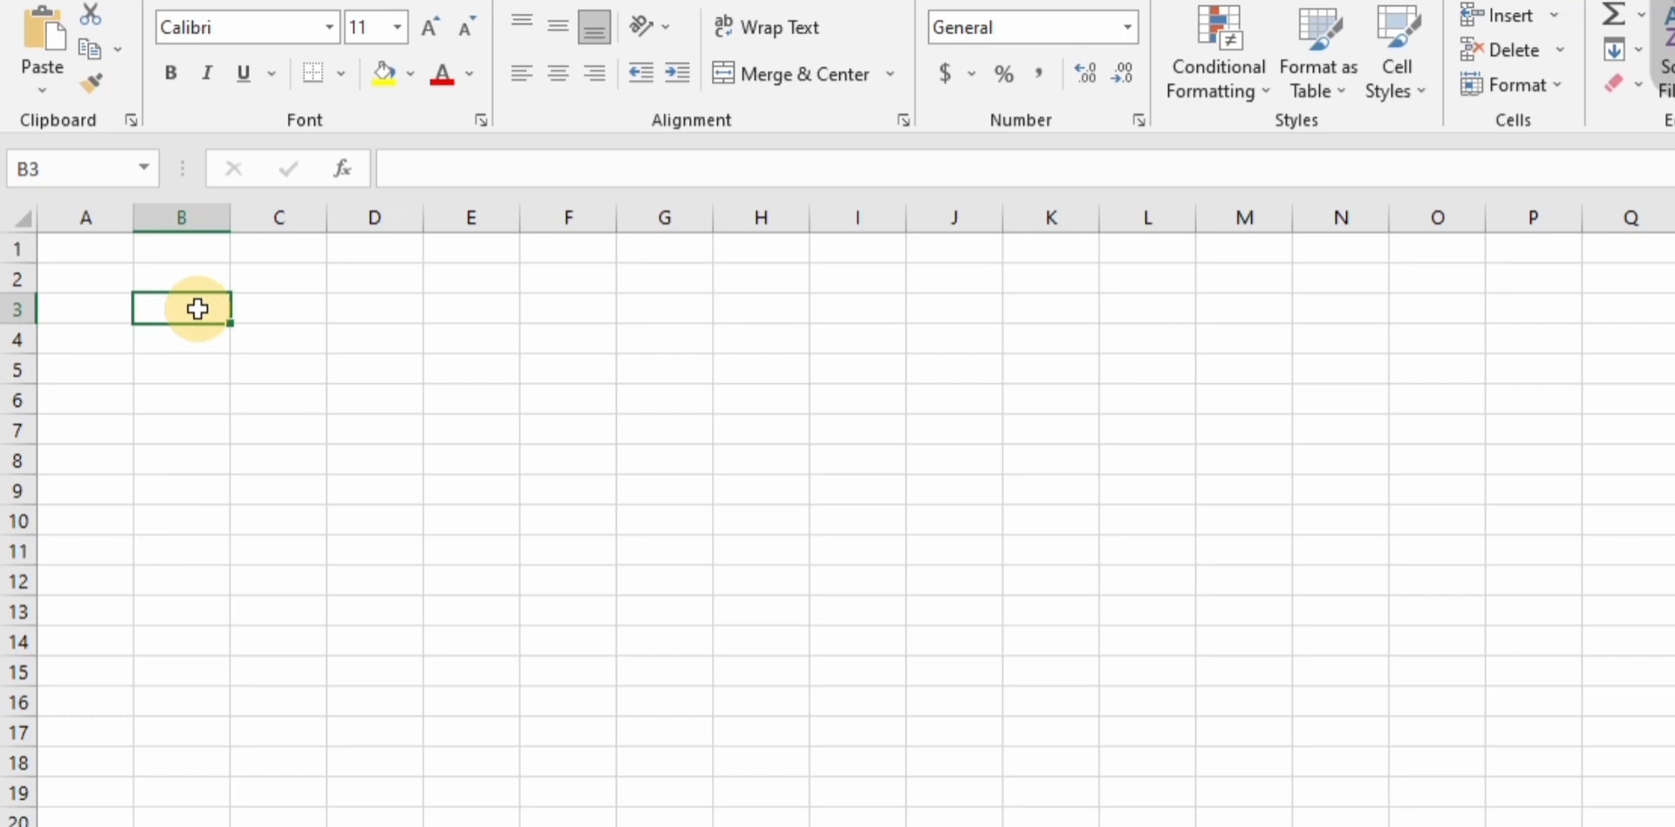
- Select the non-adjacent rows 3, 5, 7 and 9 together, and end with only cell B7 selected
click(9, 309)
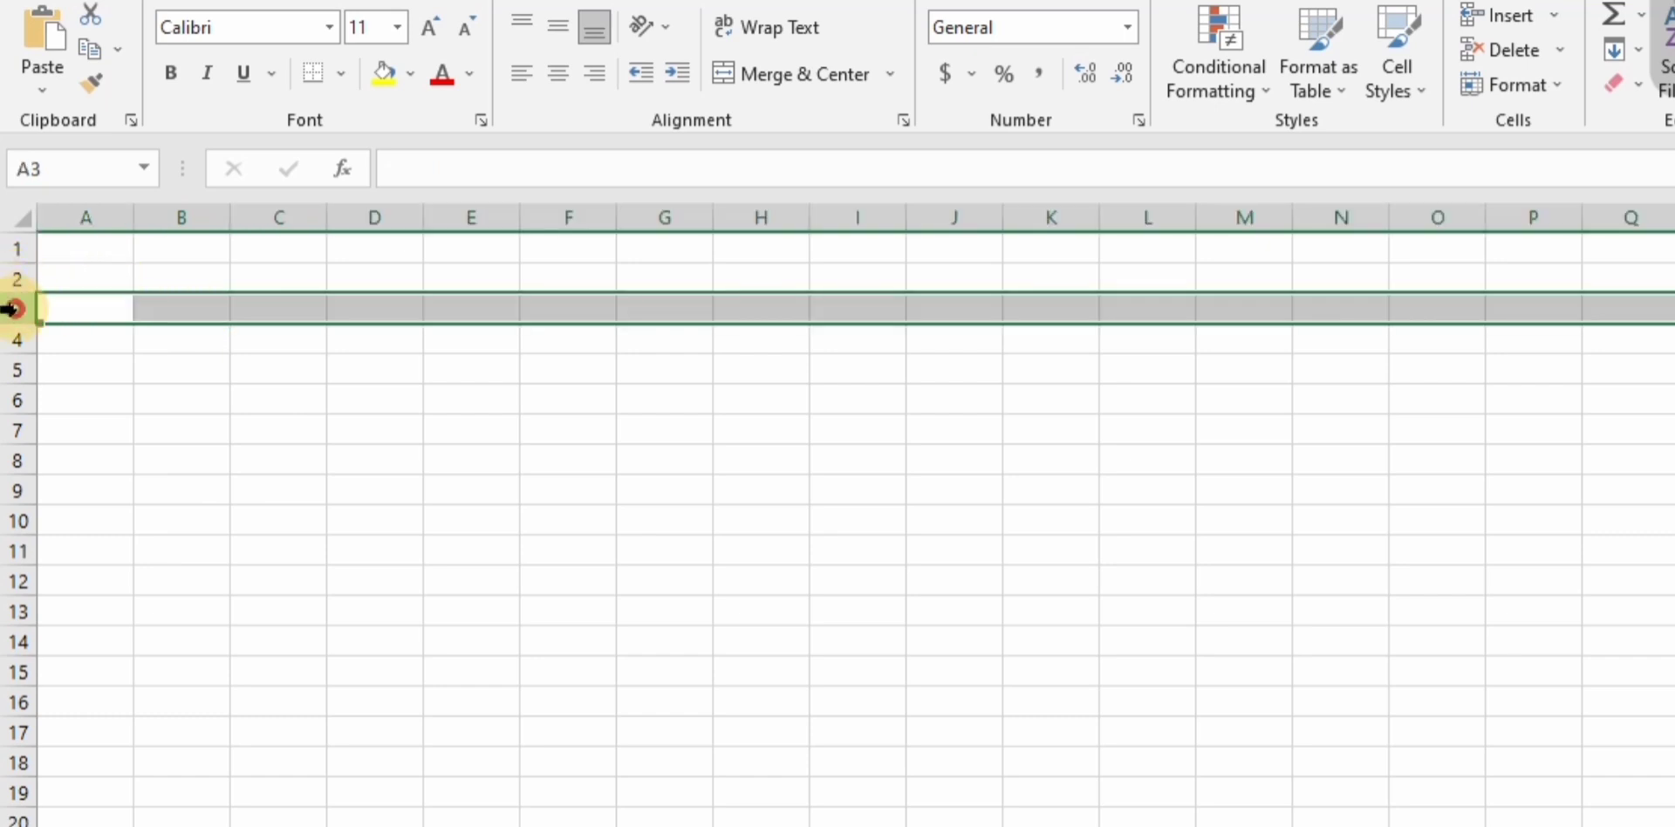
ctrl+click(7, 370)
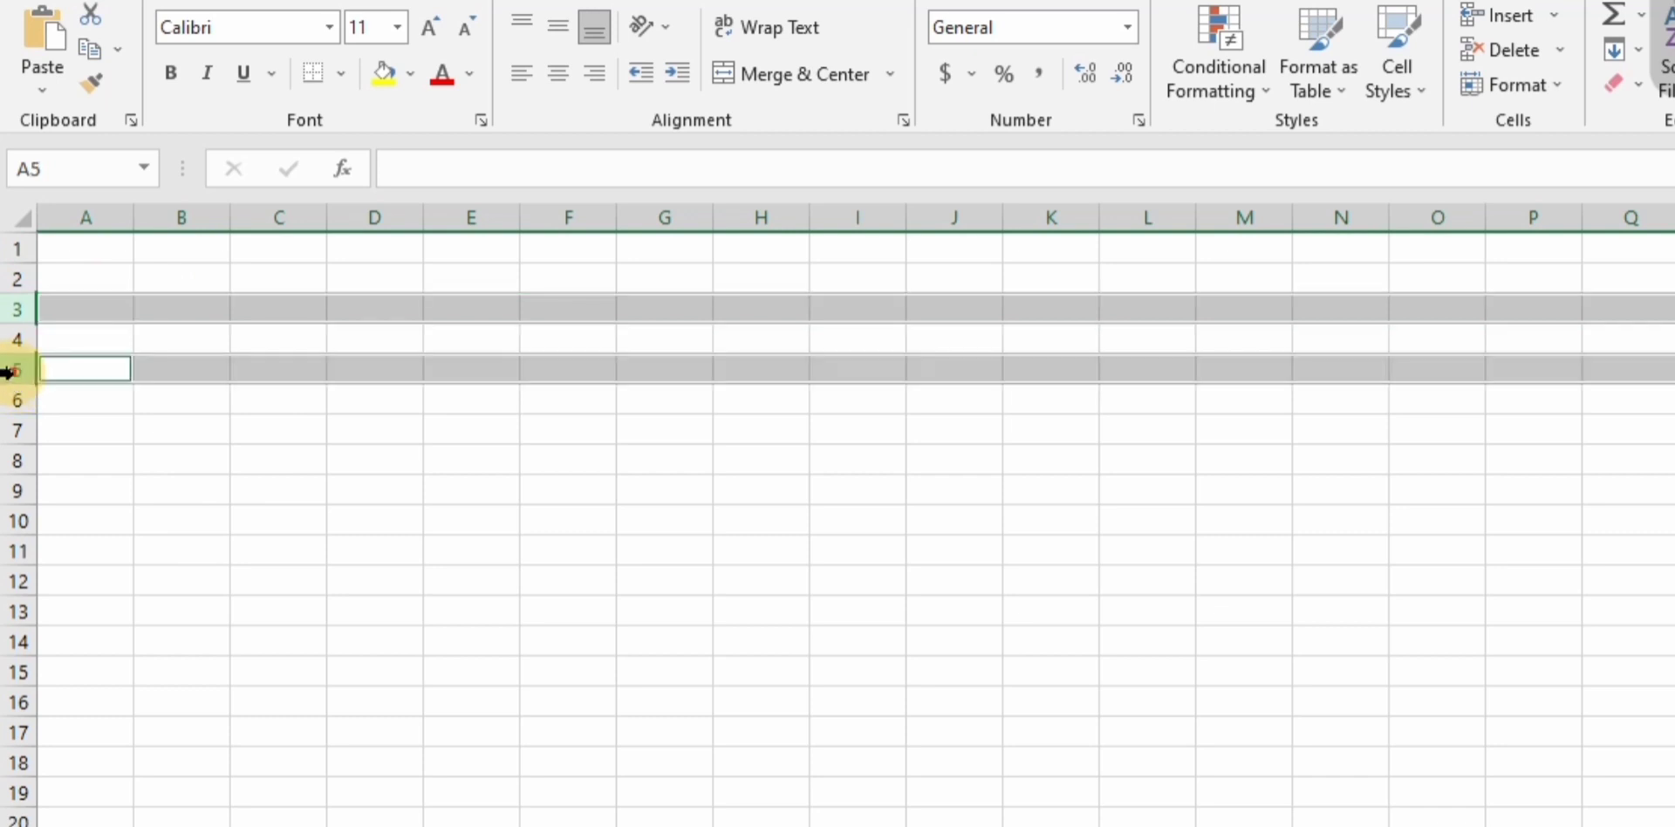
ctrl+click(20, 429)
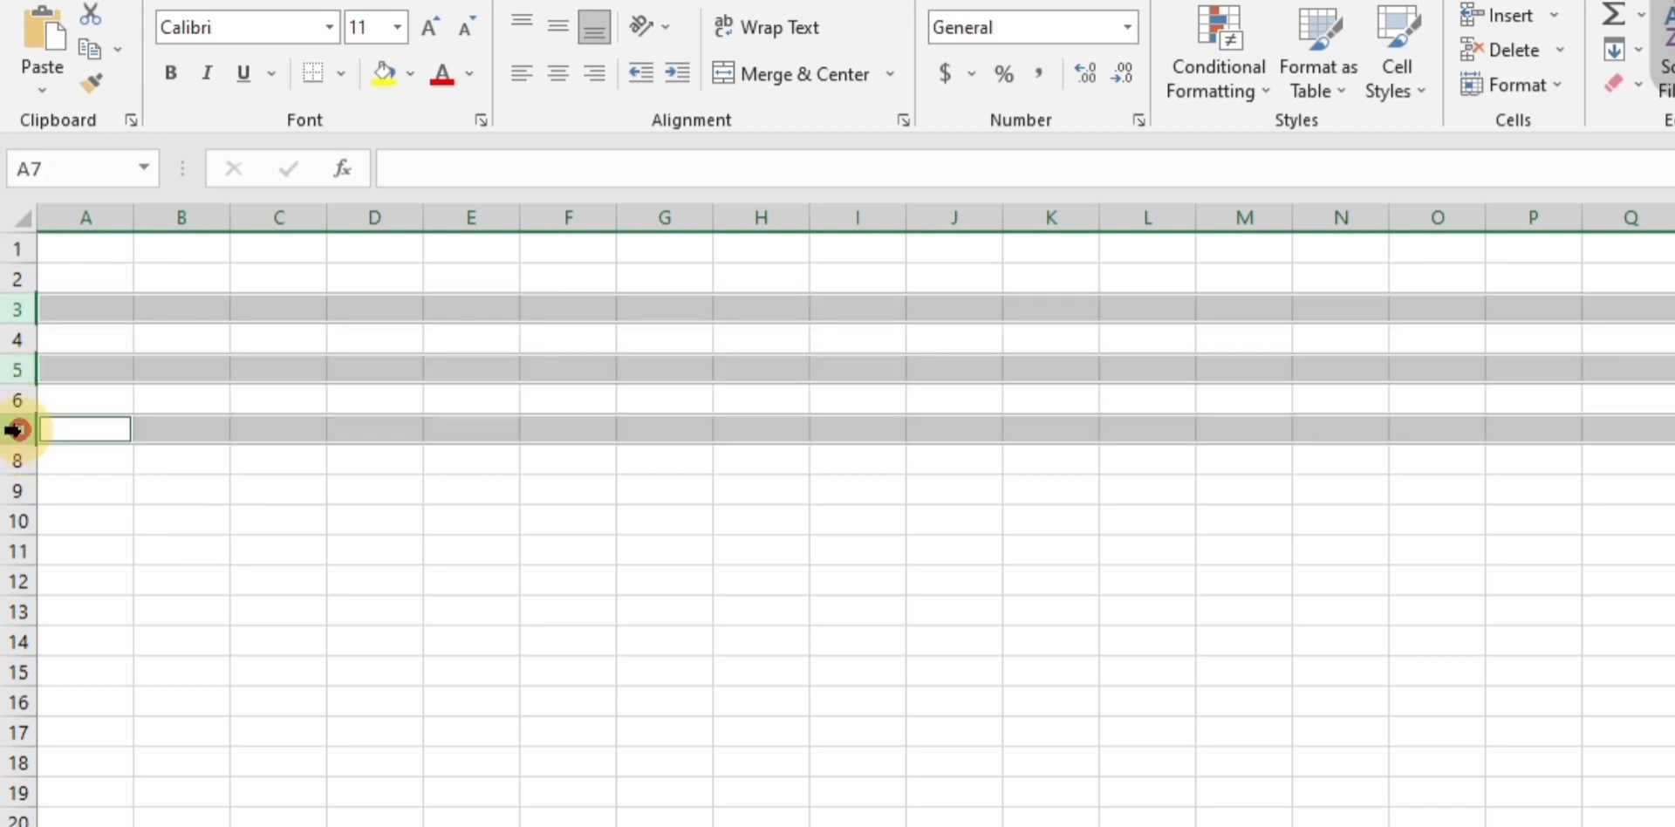
ctrl+click(20, 490)
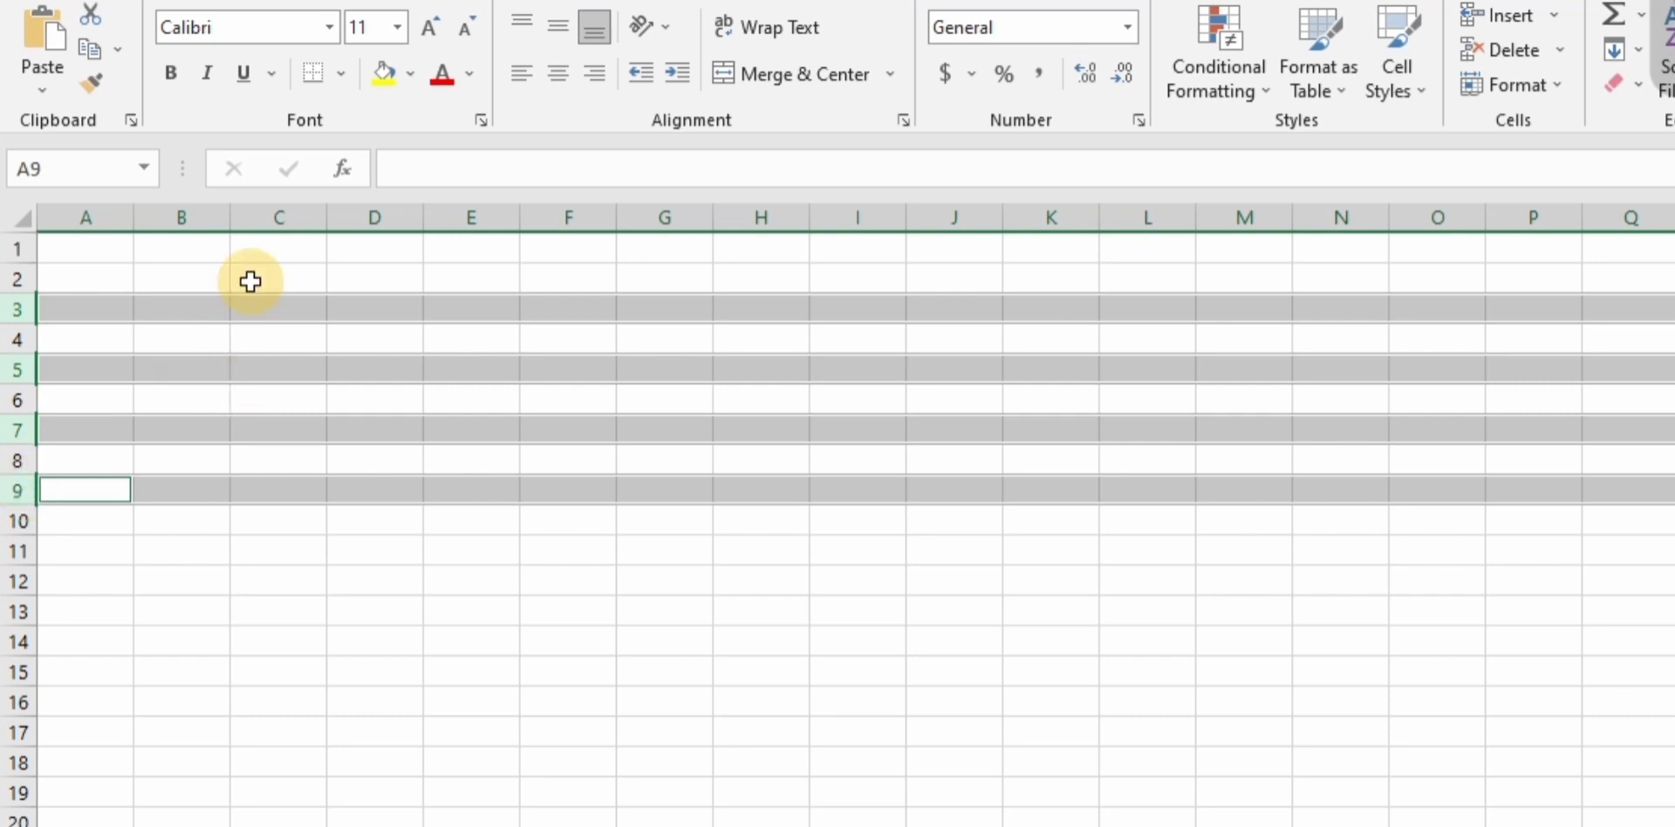
click(192, 441)
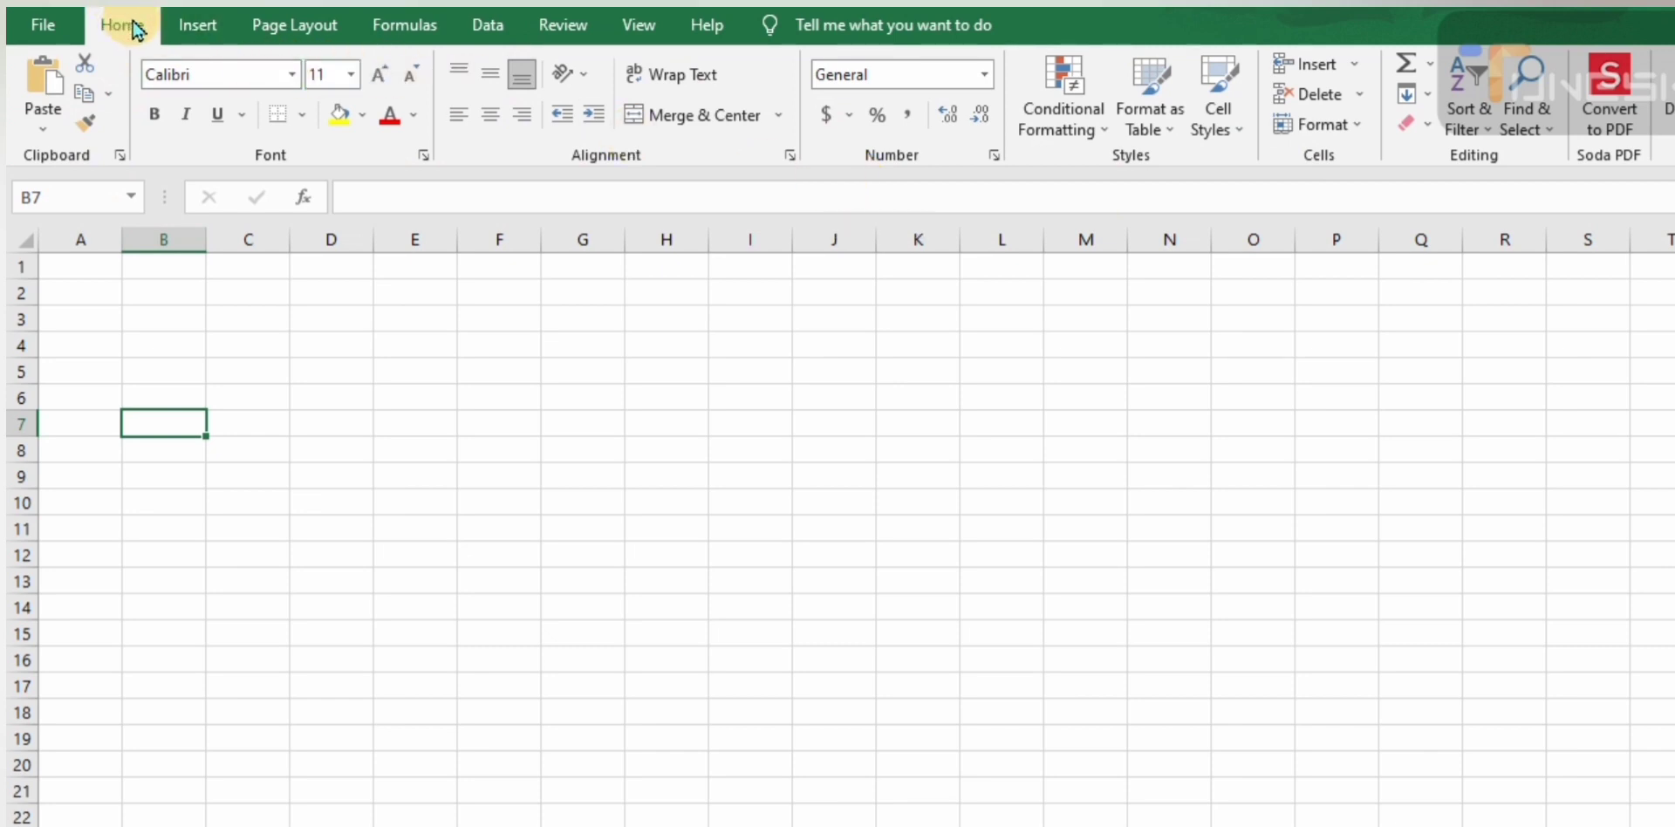
- Look through the ribbon's Insert, Page Layout, Formulas, Data, Review and View command groups
click(190, 31)
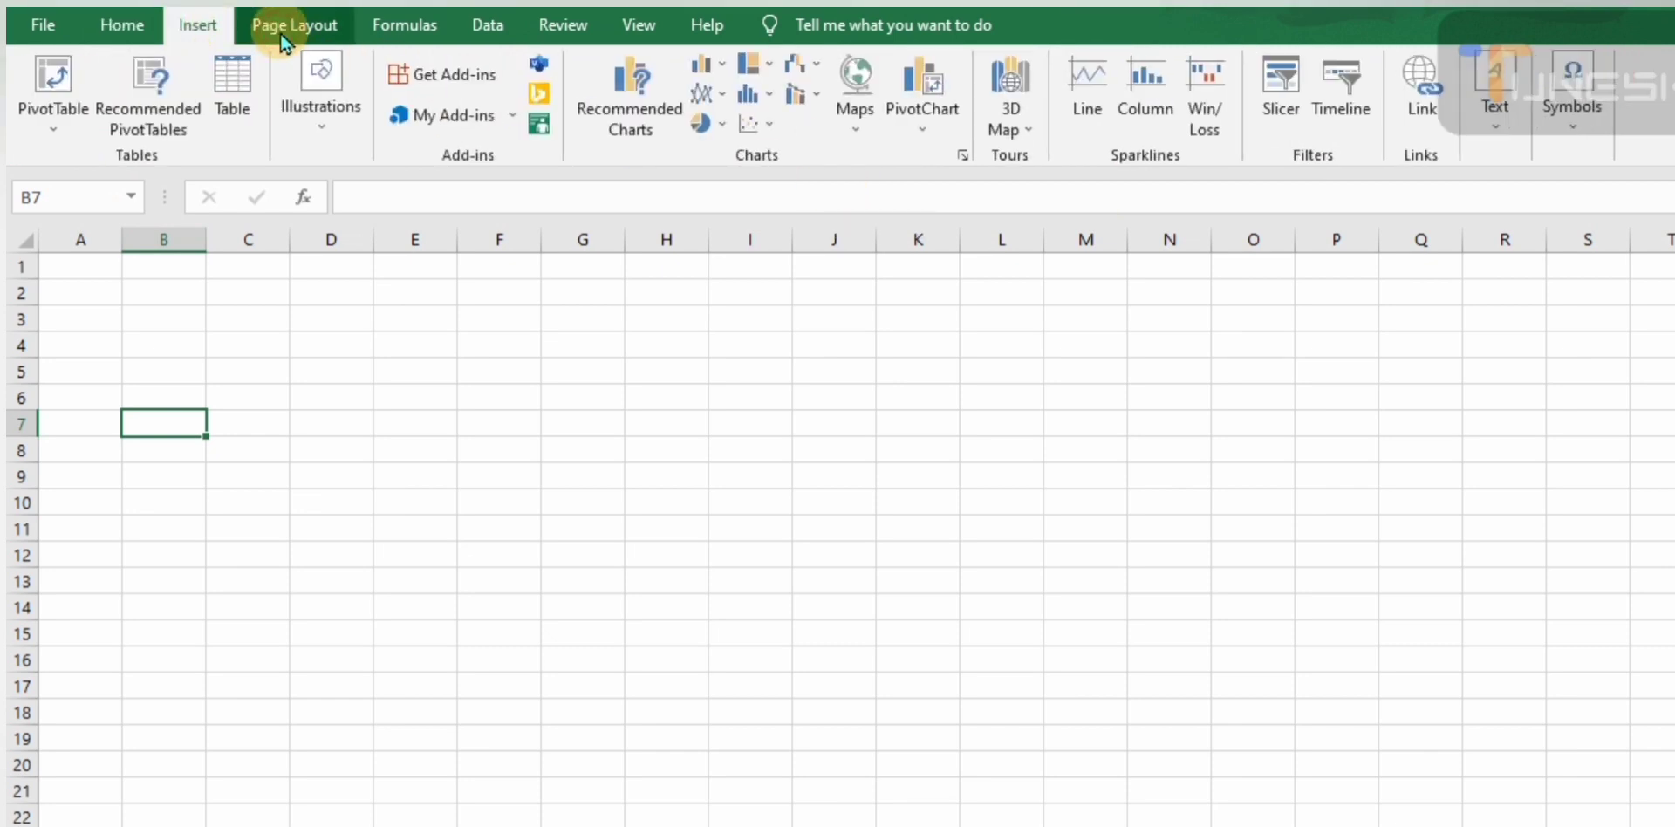
click(288, 33)
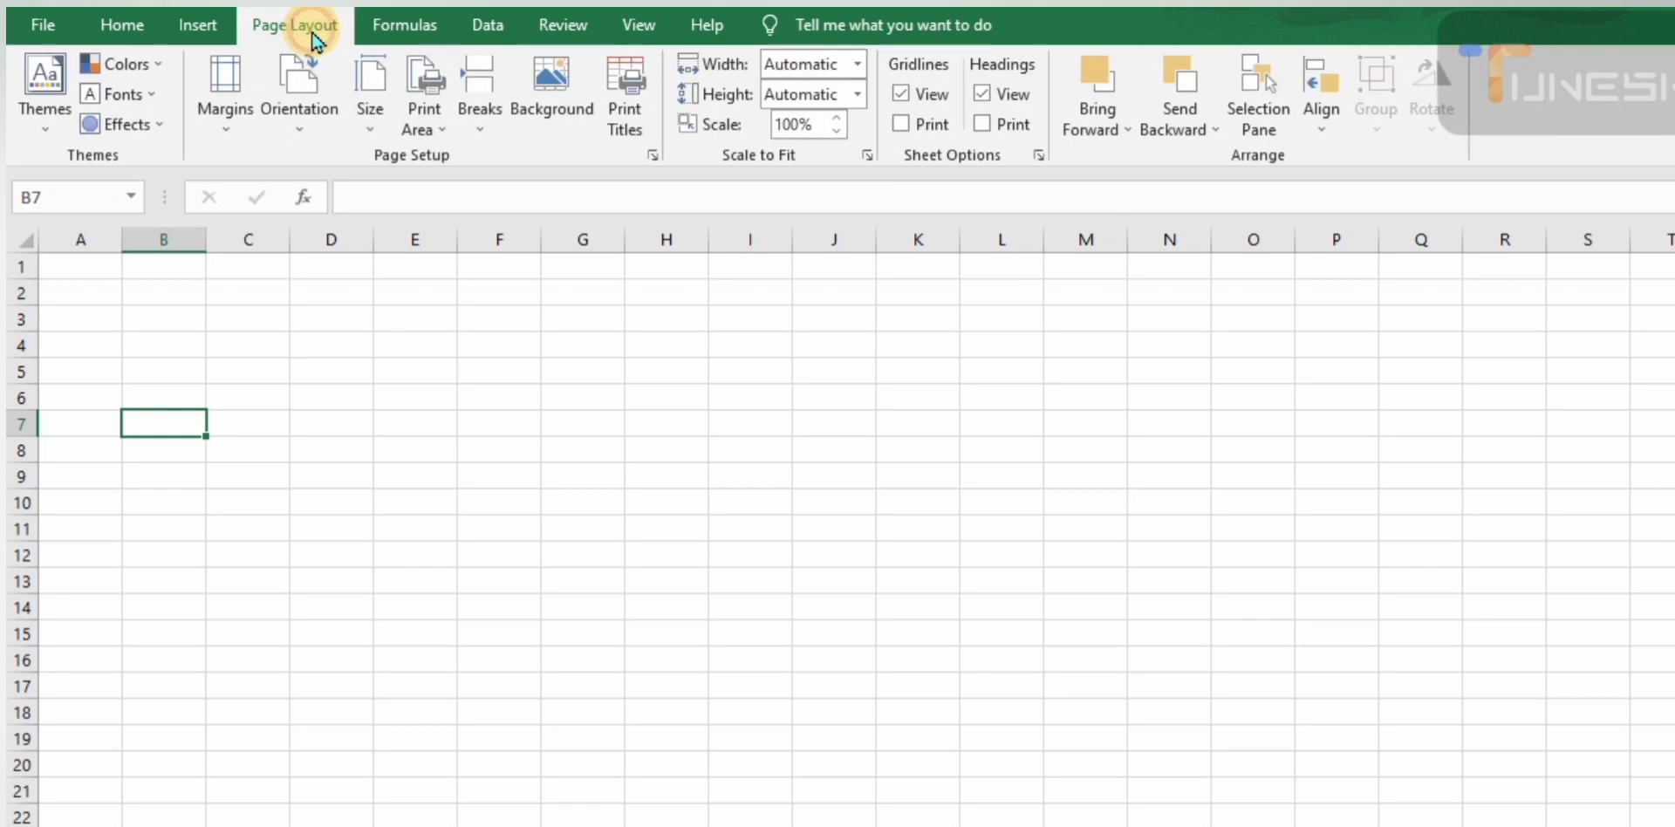
click(411, 31)
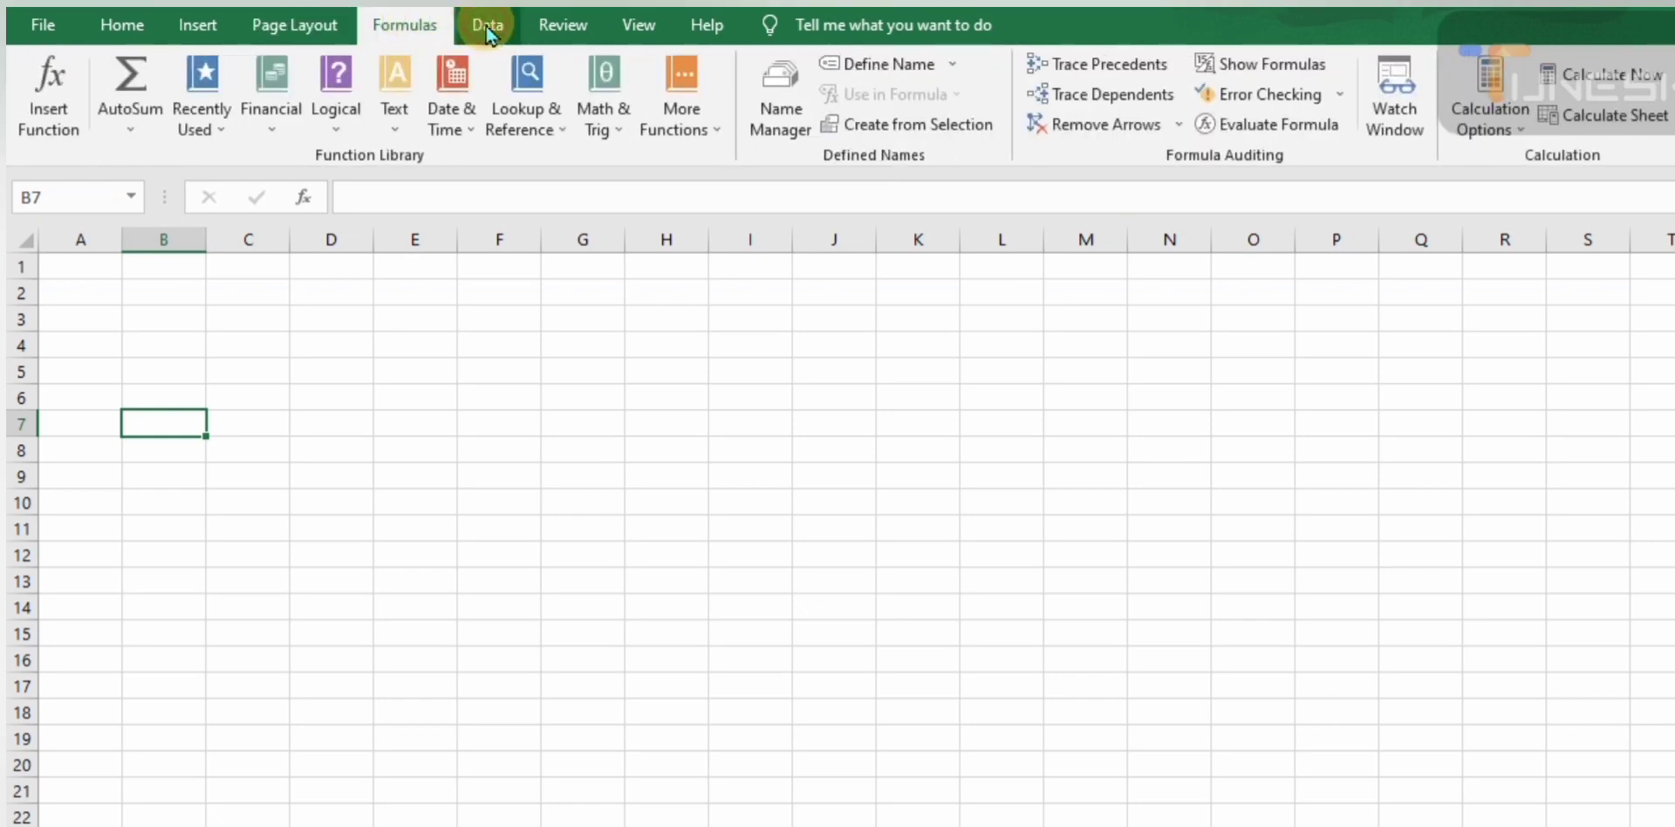
click(481, 26)
click(550, 32)
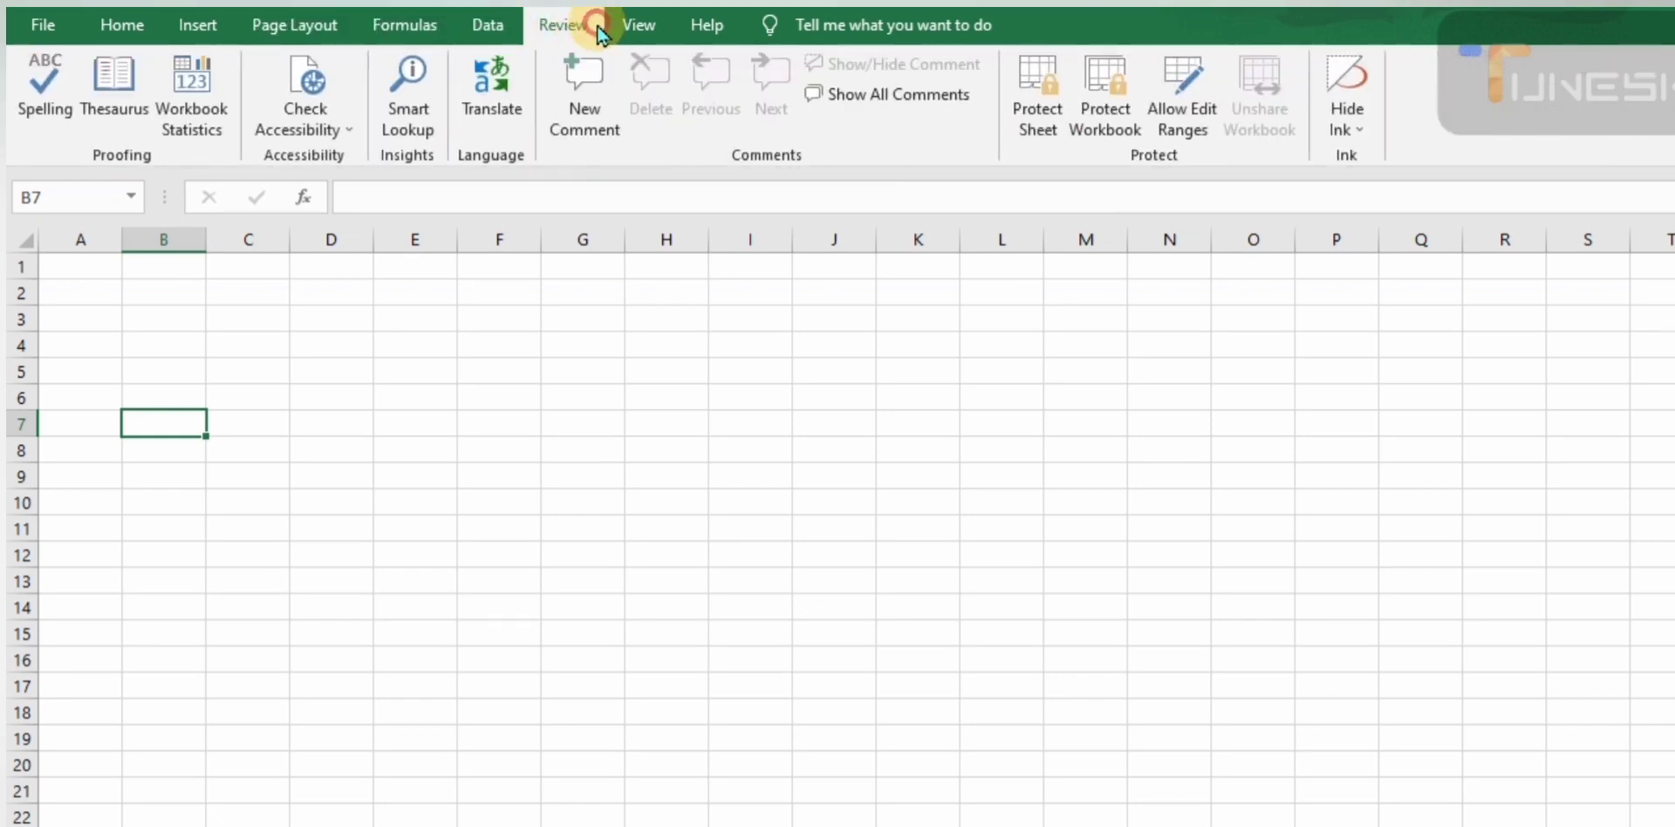
click(636, 34)
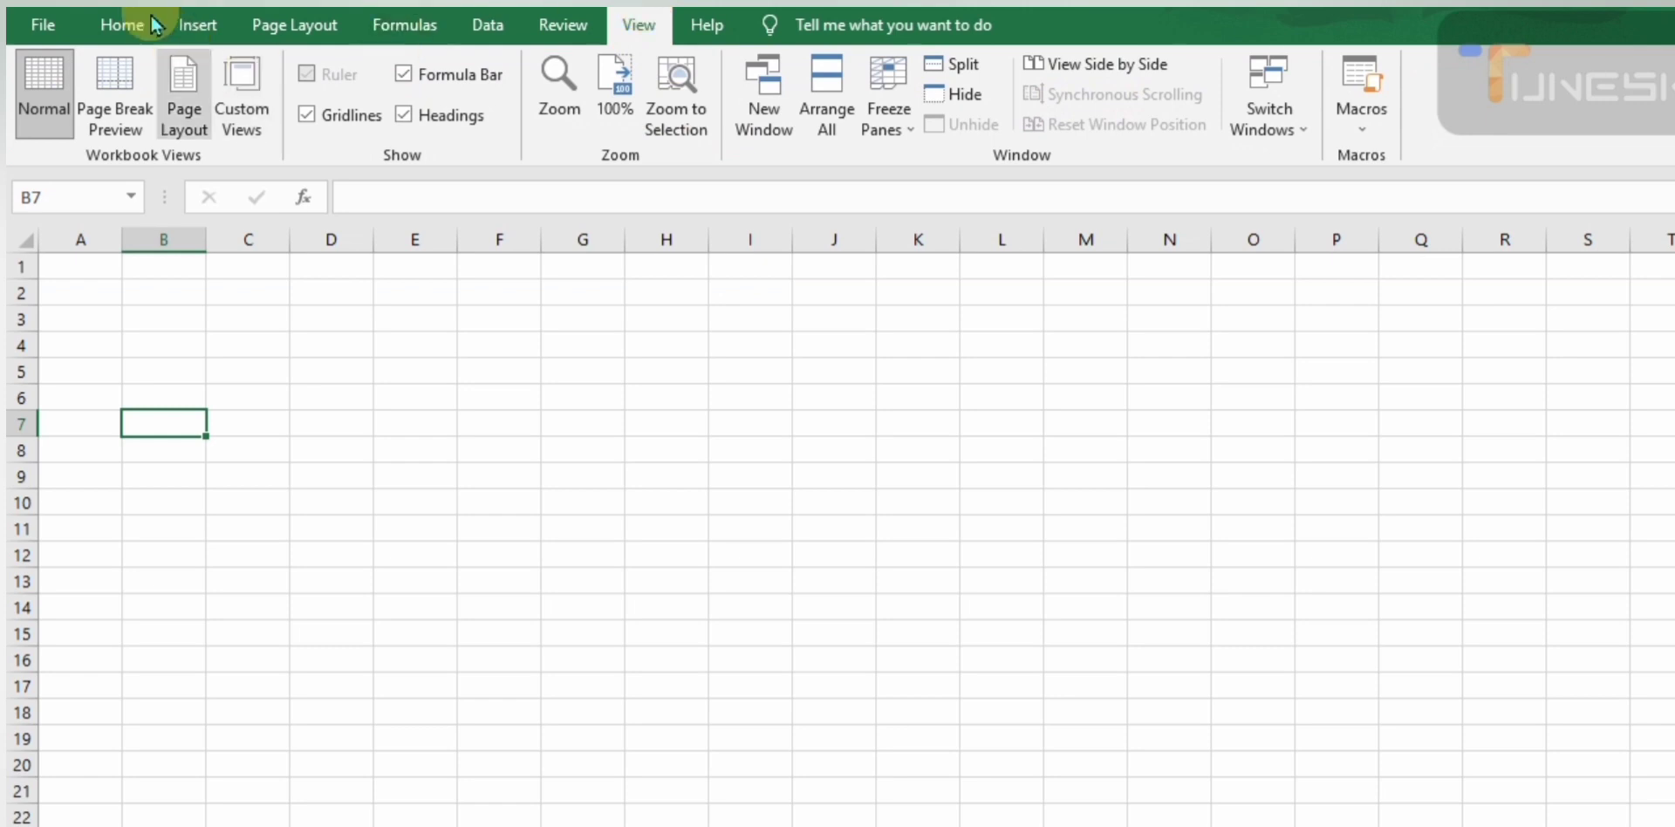
- Customize the ribbon in the Excel options so that it includes Developer and Draw
click(51, 19)
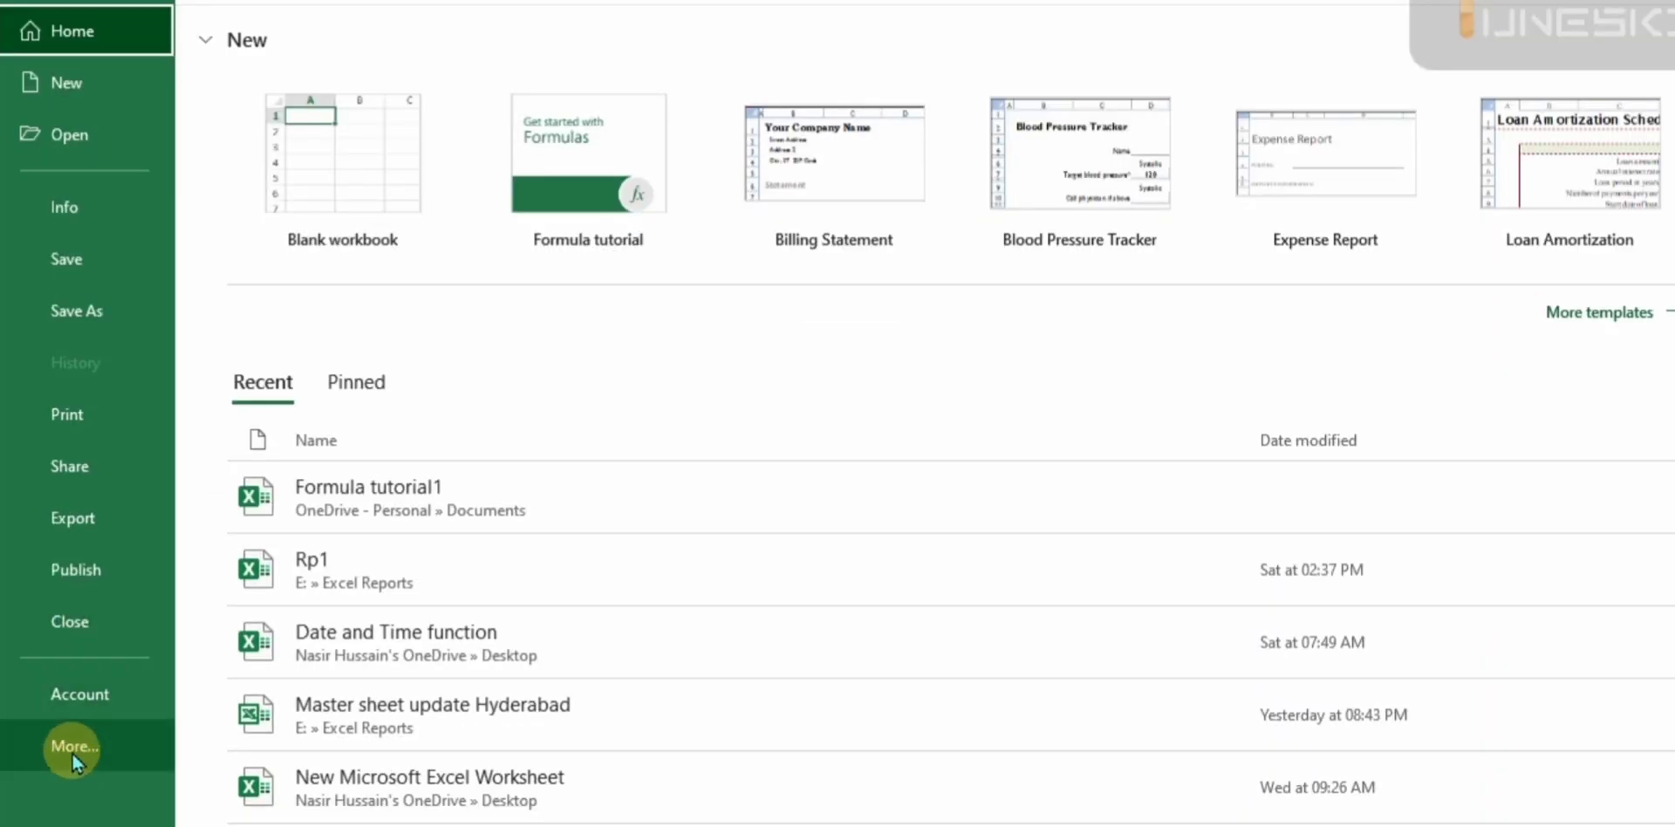
click(75, 747)
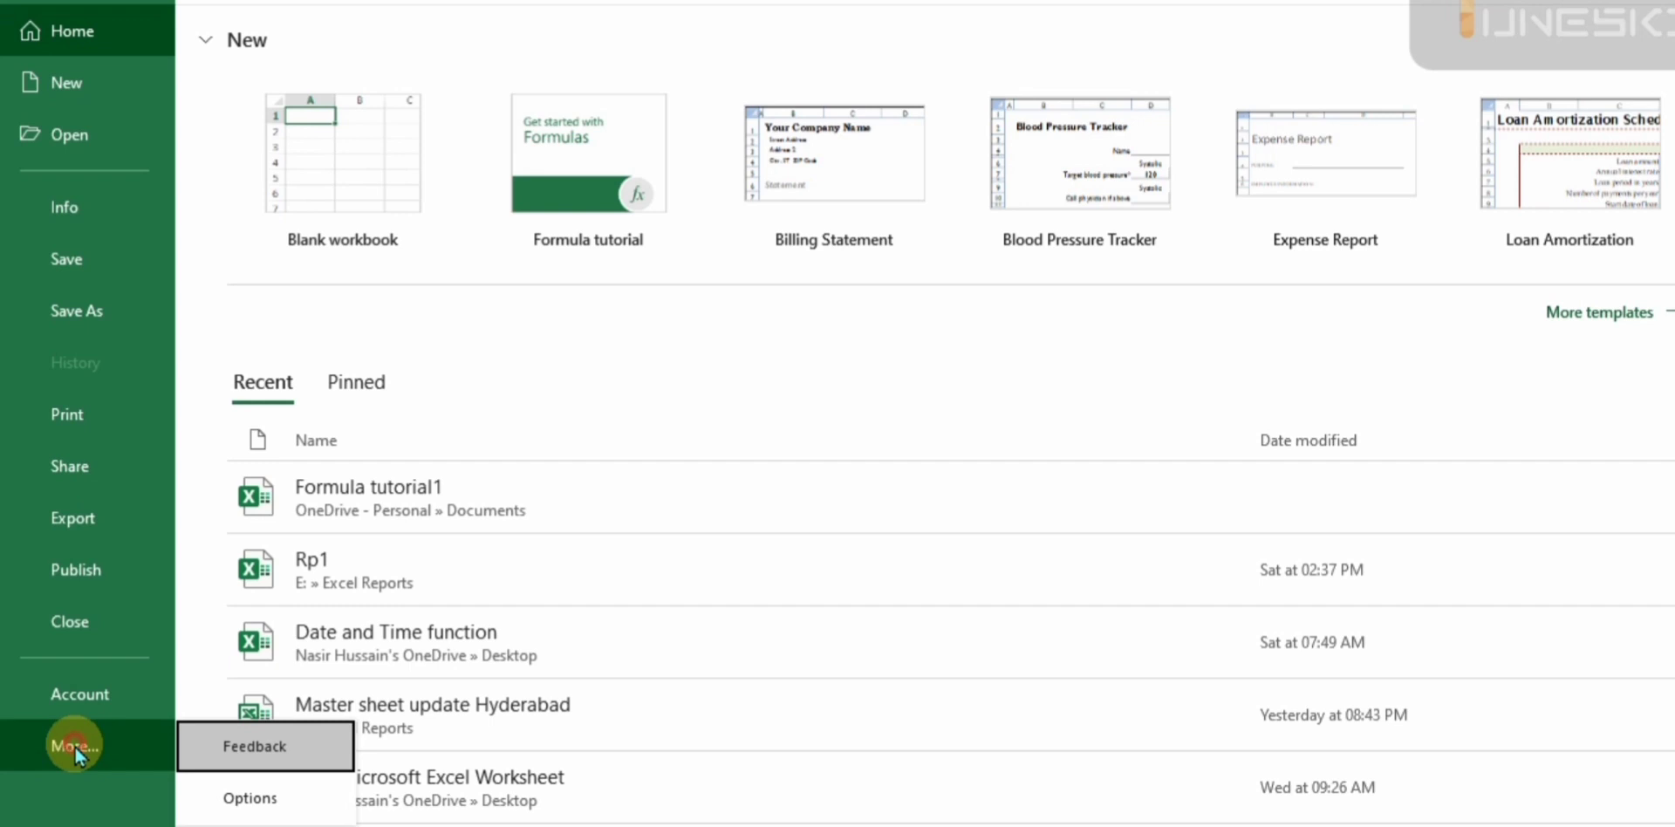
click(256, 792)
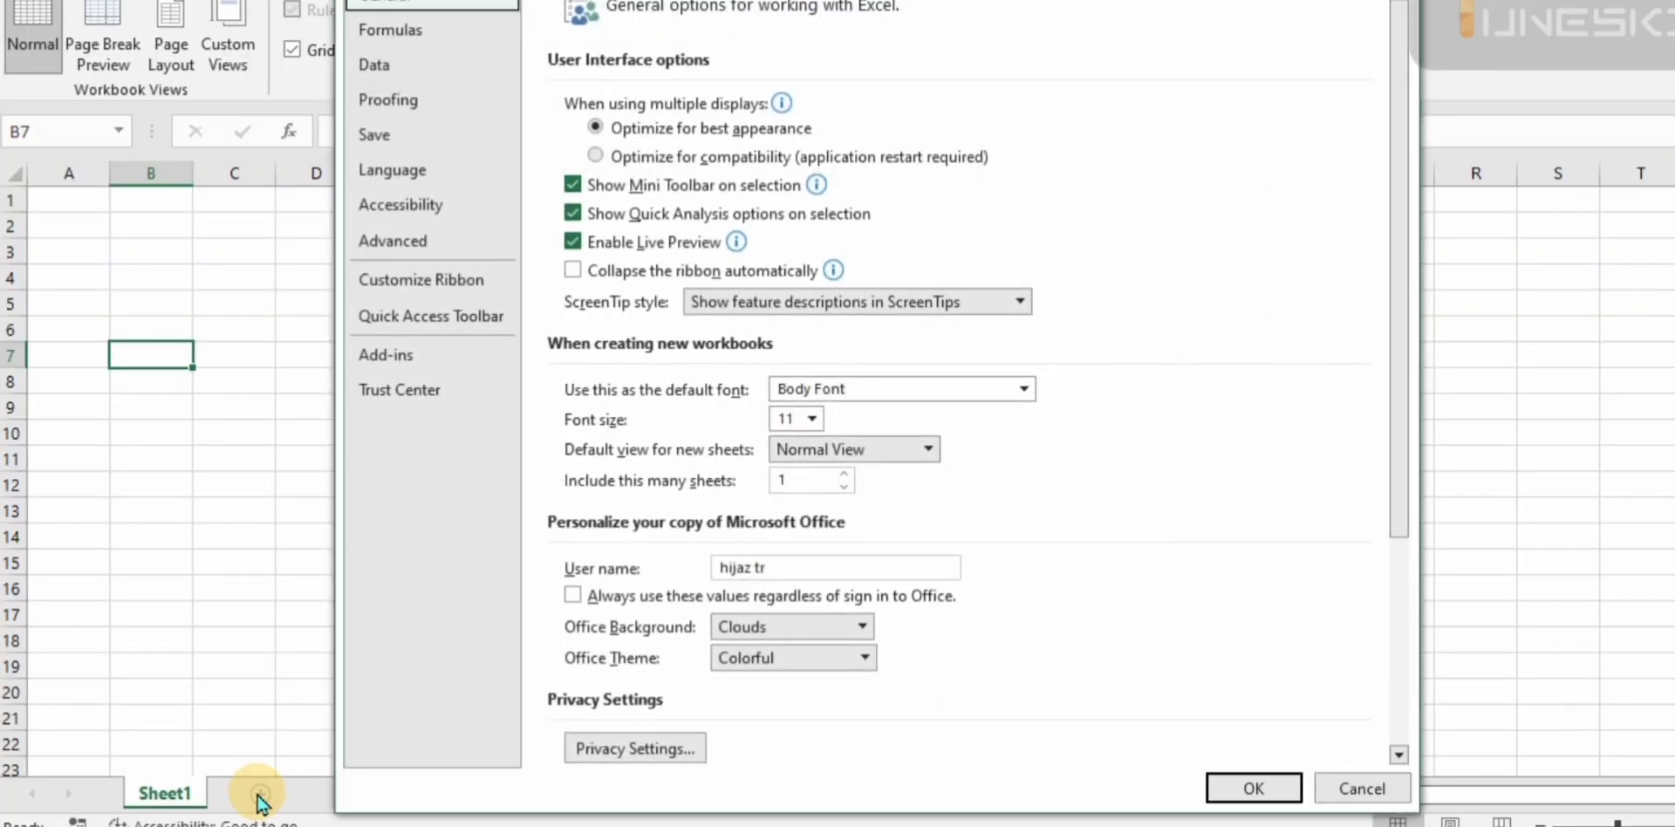
key(Down)
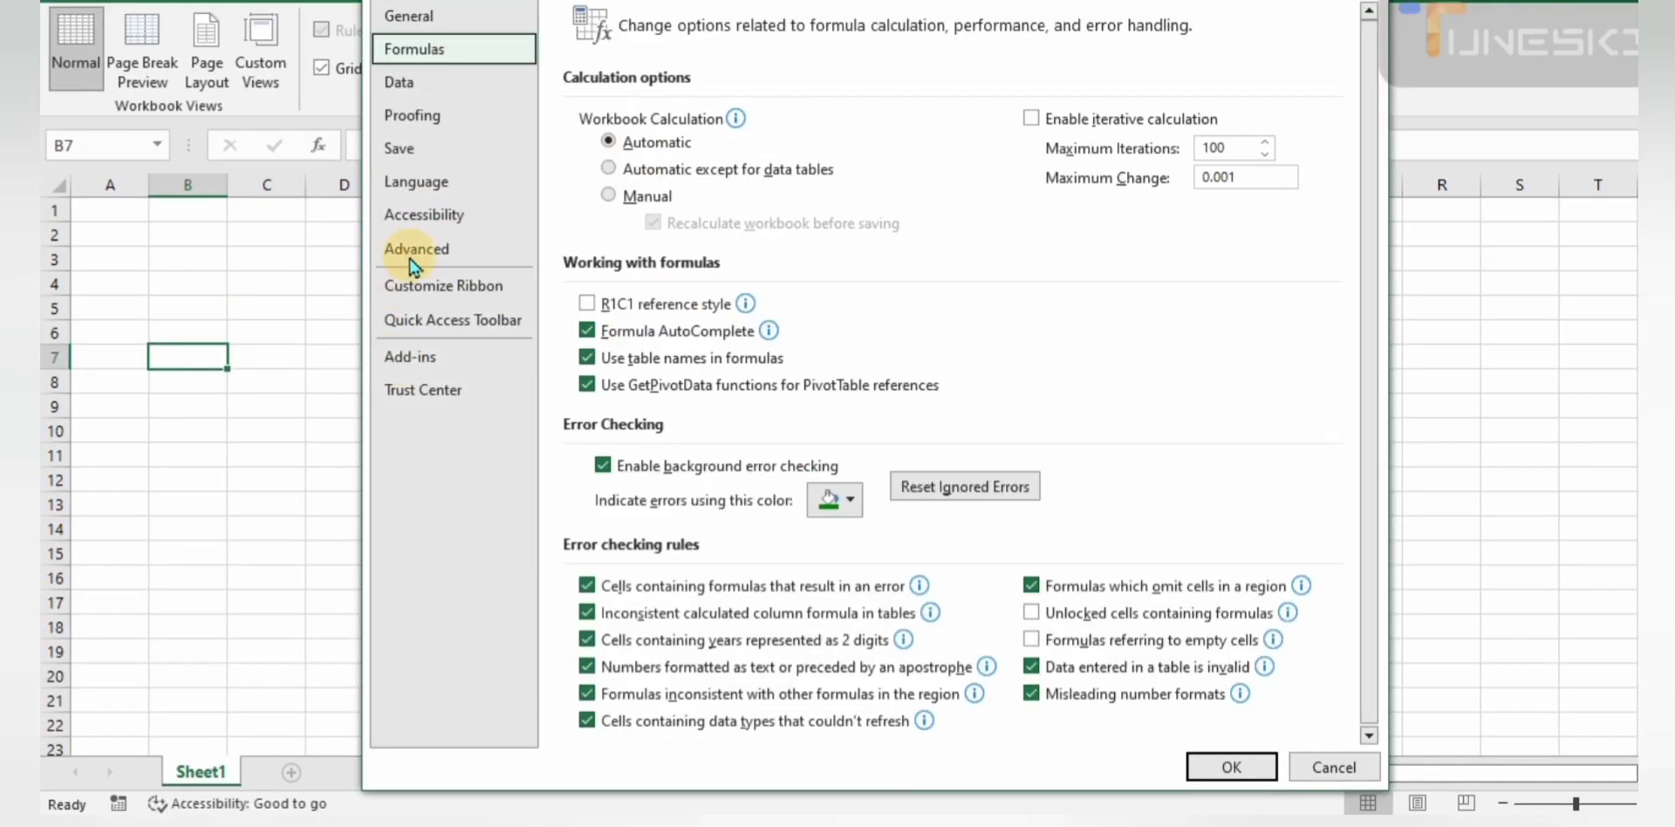
click(444, 298)
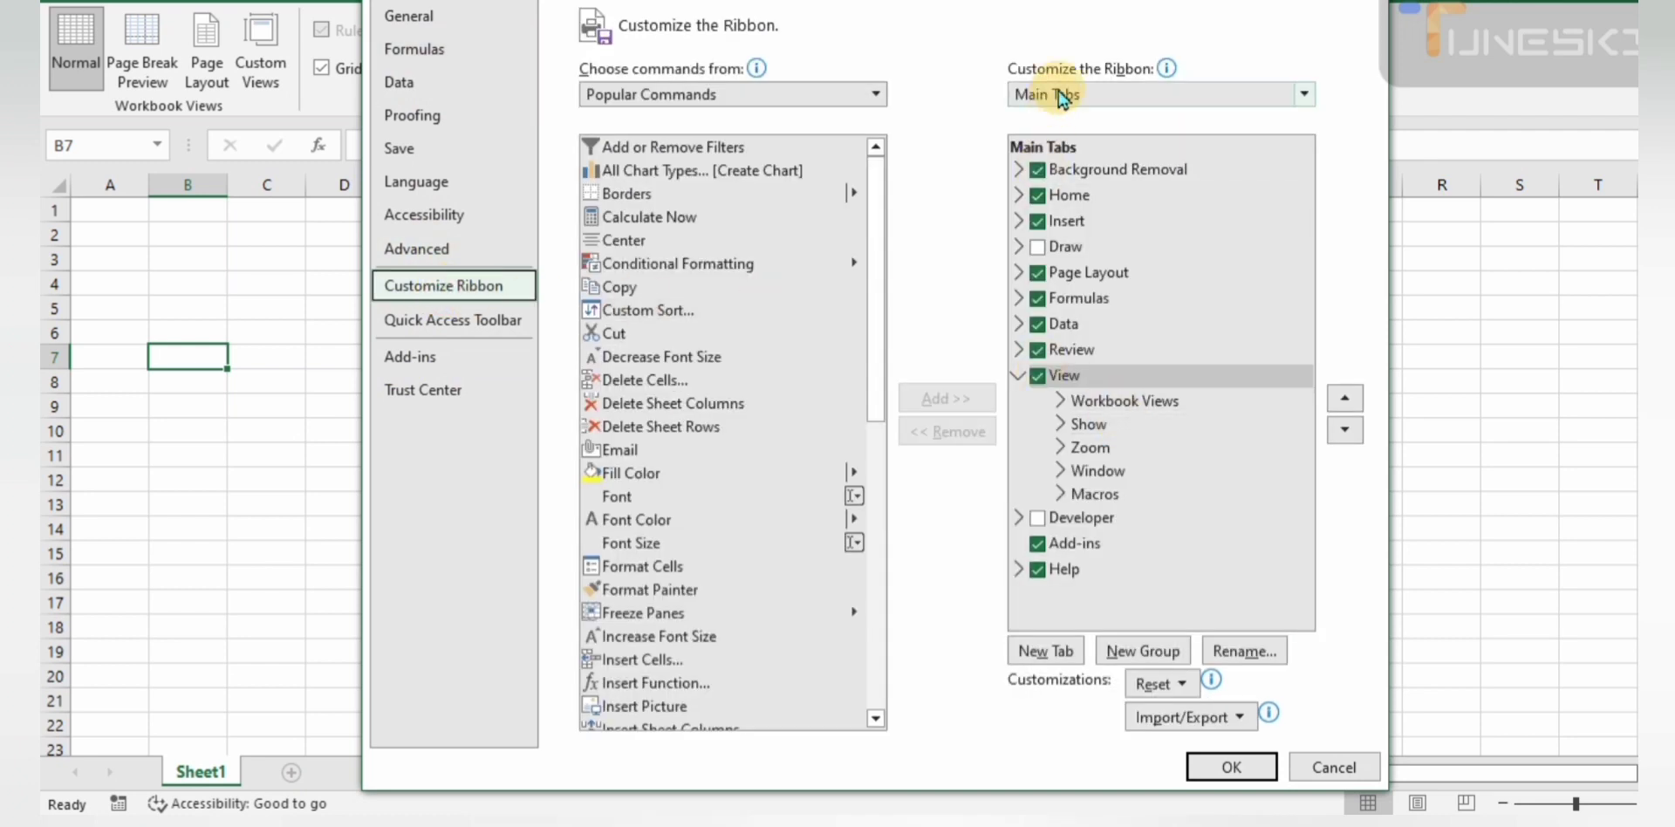
click(1037, 518)
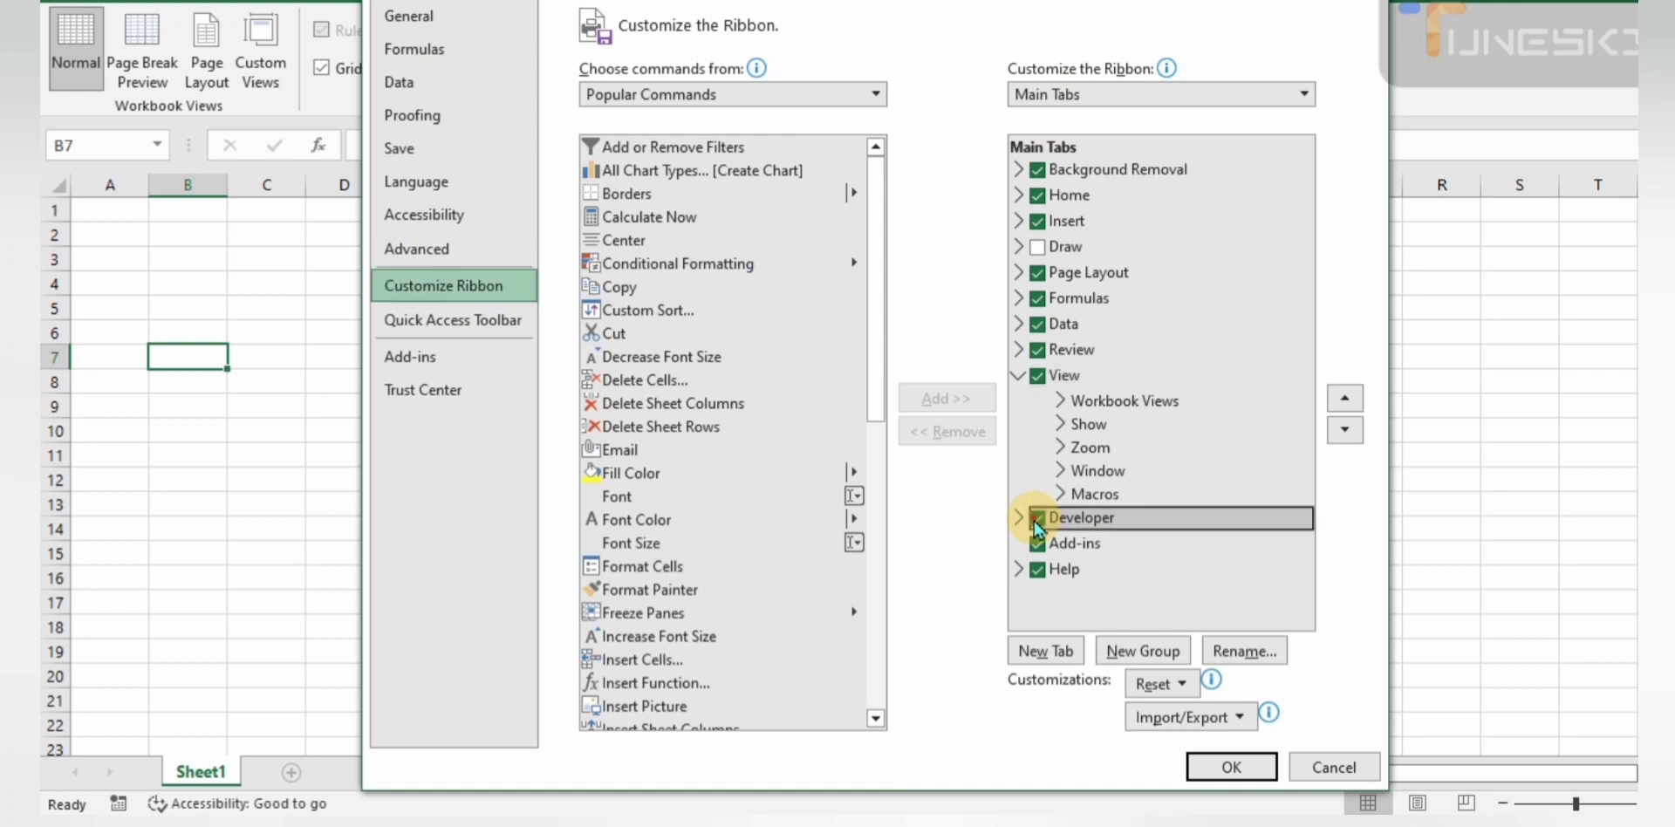
click(1036, 247)
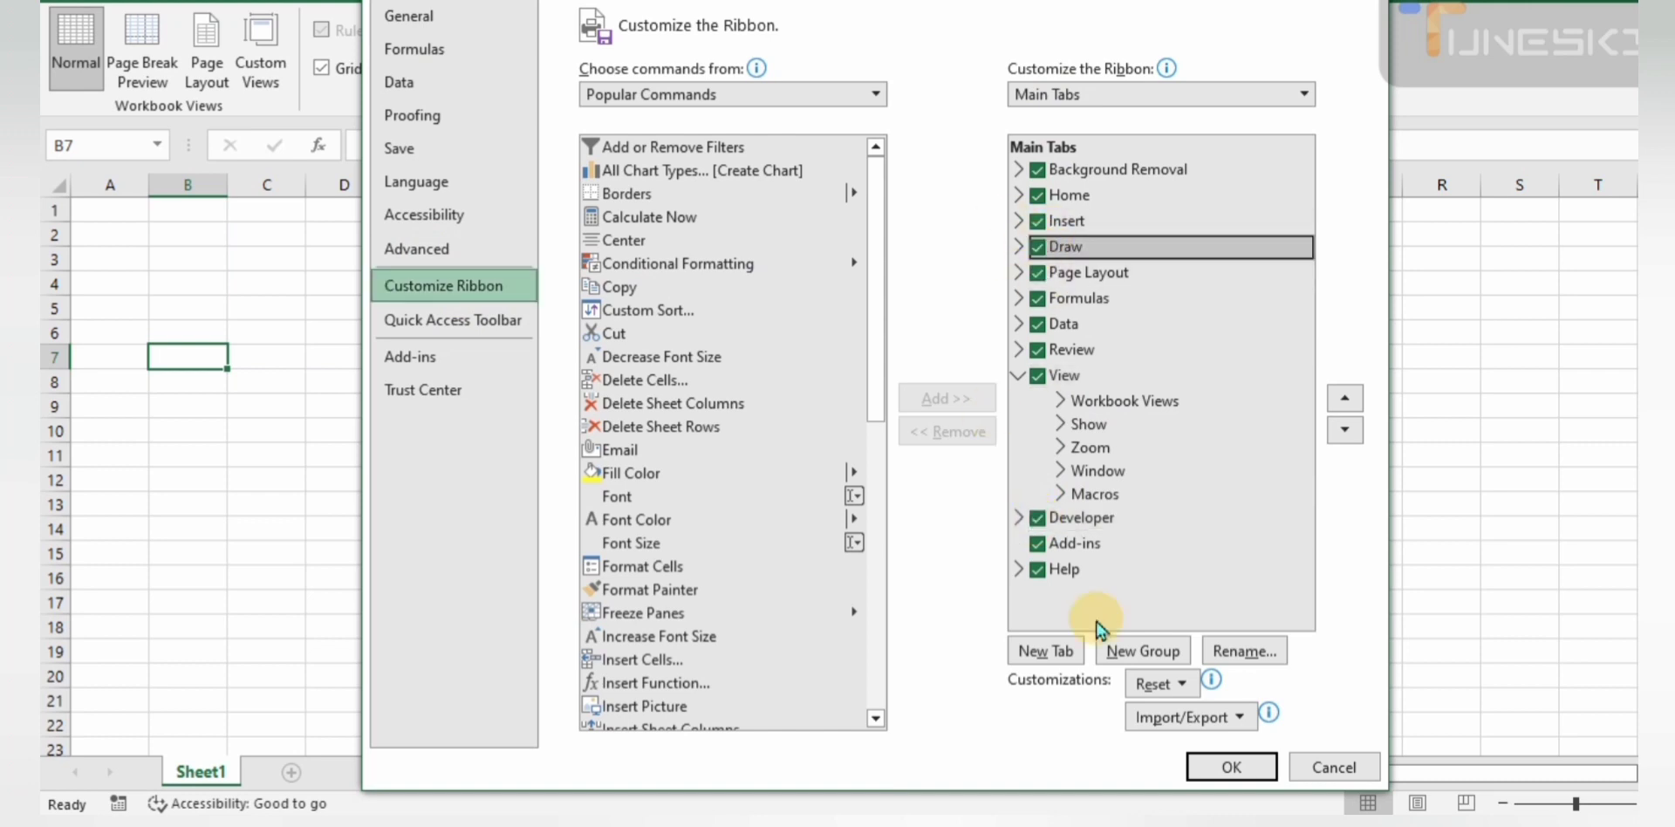
click(1230, 768)
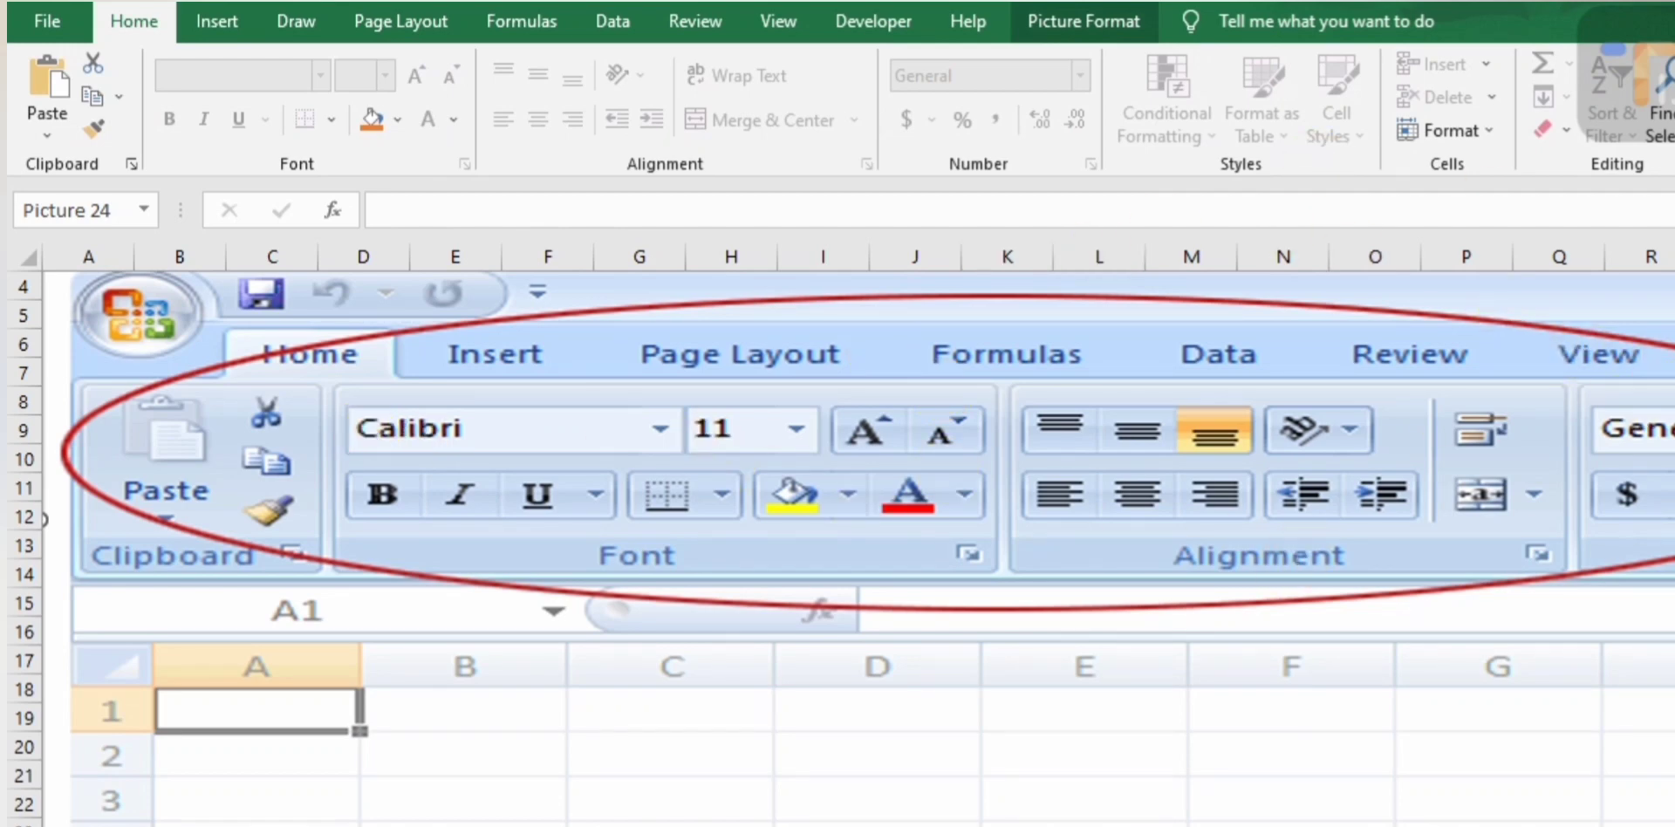
scroll(838, 547, up, 1)
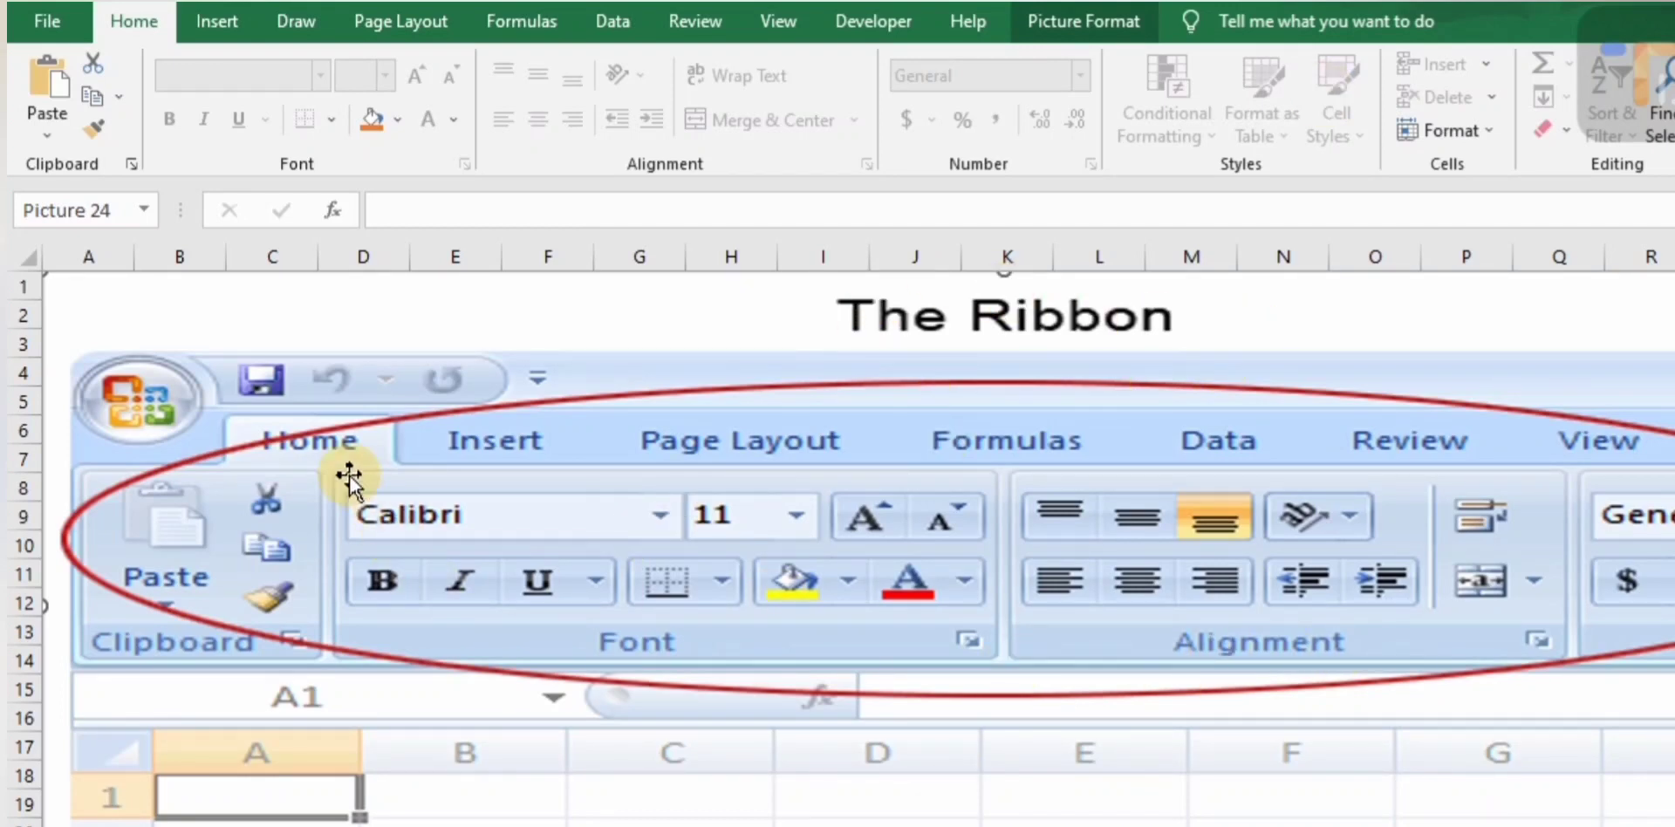
- Look through the ribbon's Insert, Draw, Page Layout, Formulas, Data and Review command groups
click(225, 21)
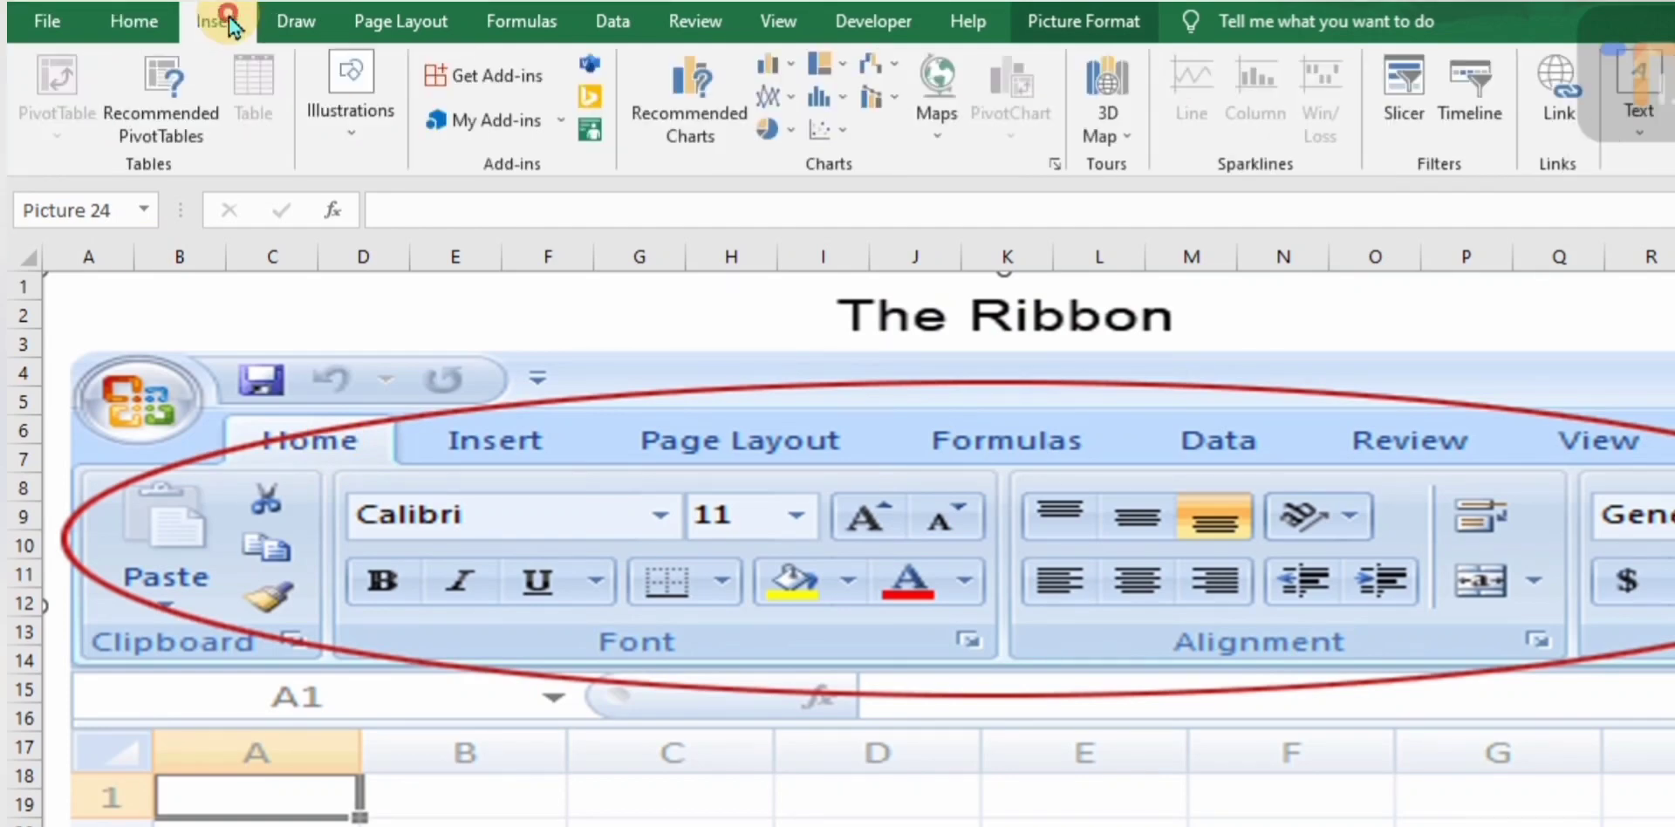
click(287, 23)
click(399, 24)
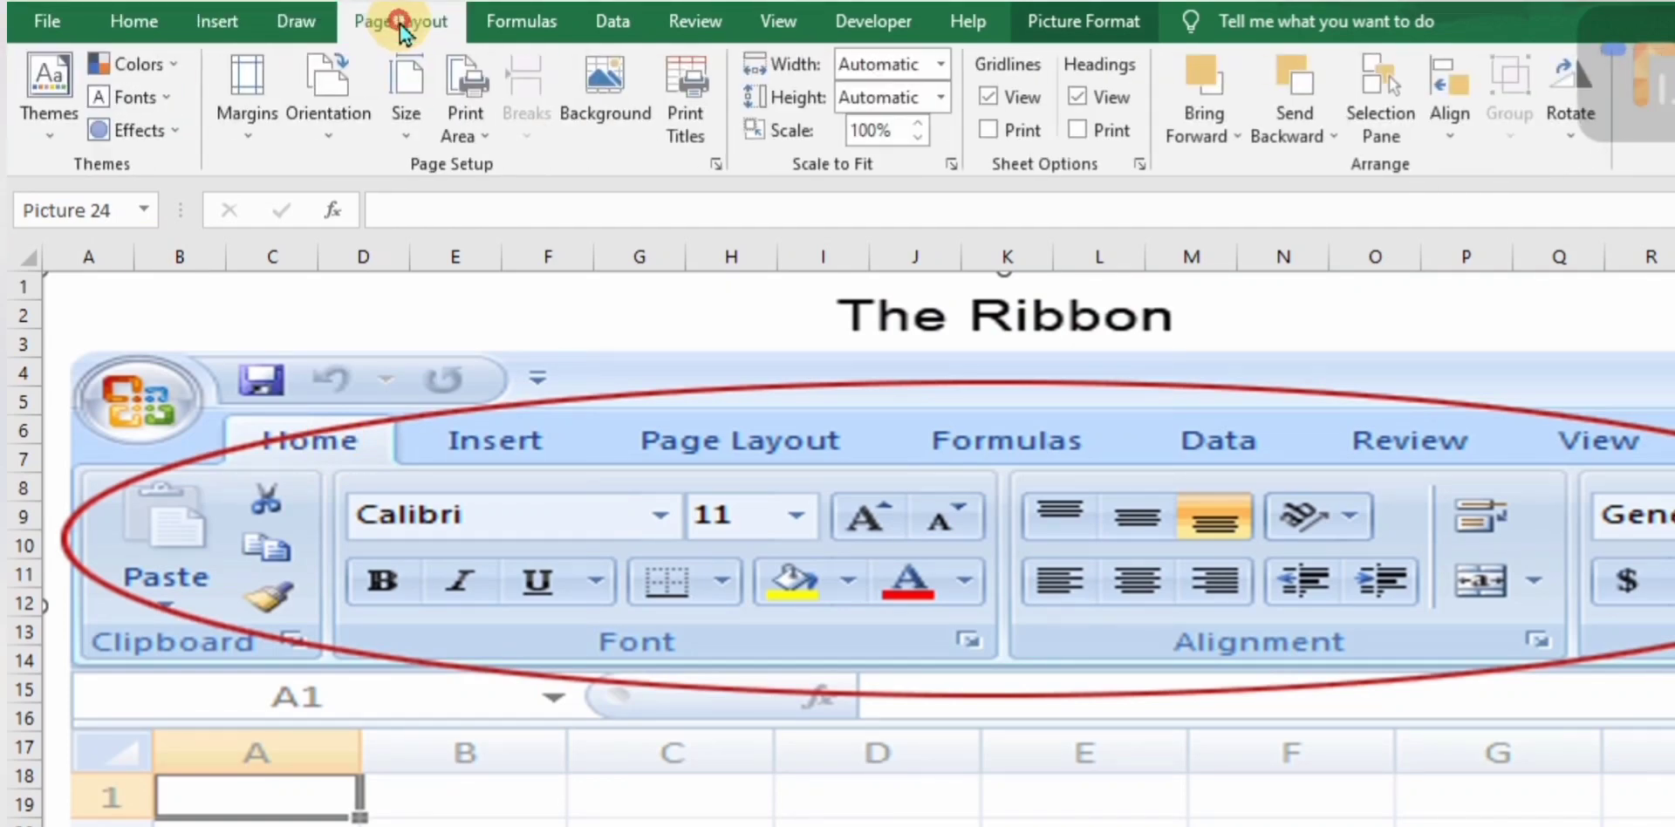
click(517, 21)
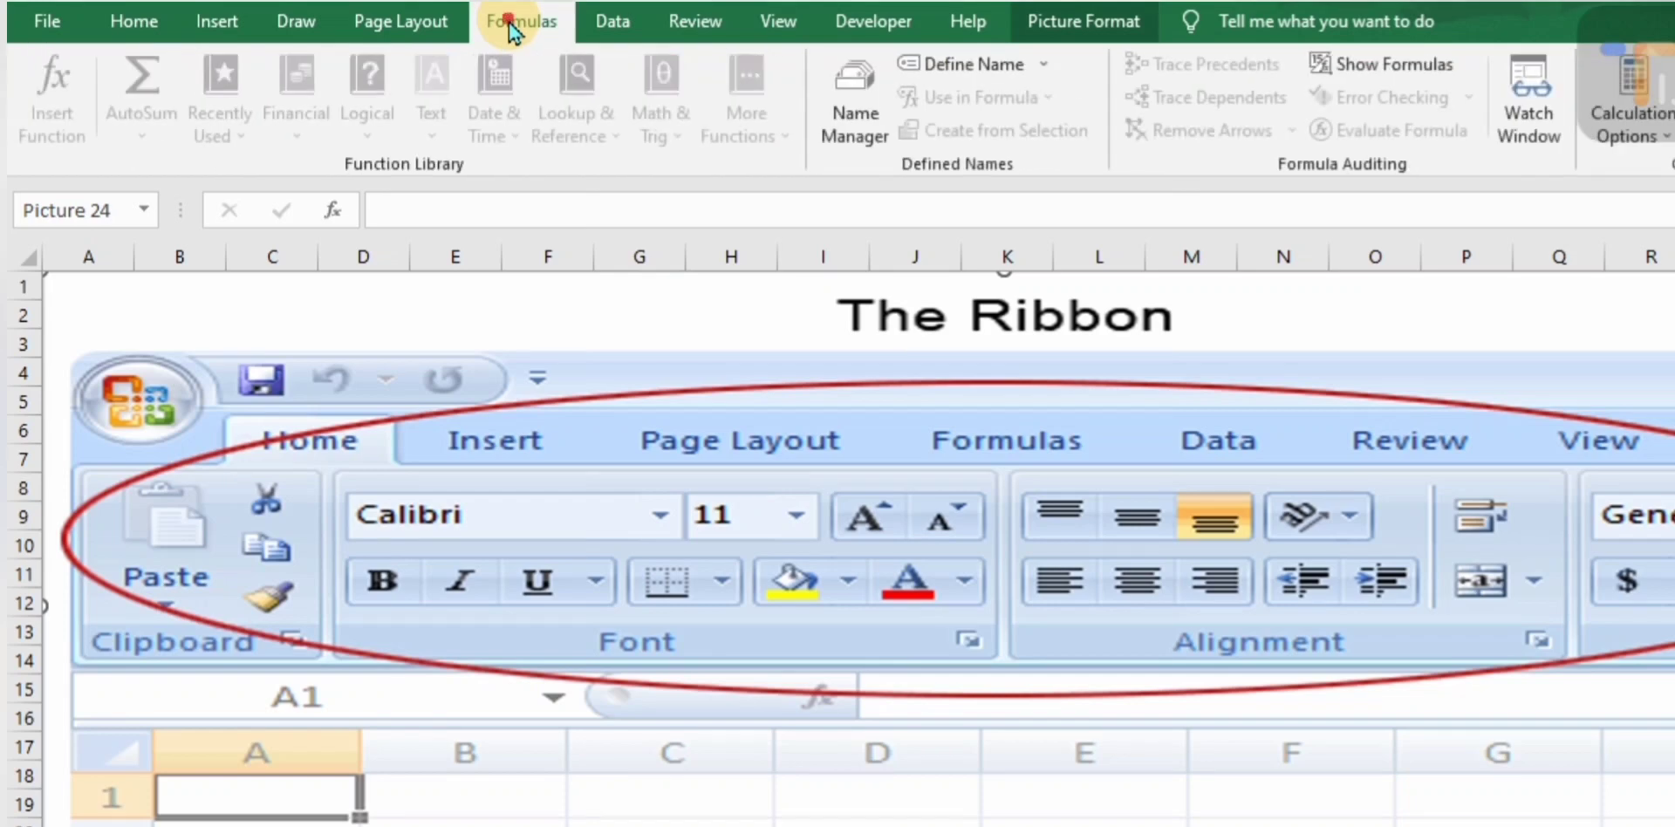
click(604, 23)
click(694, 21)
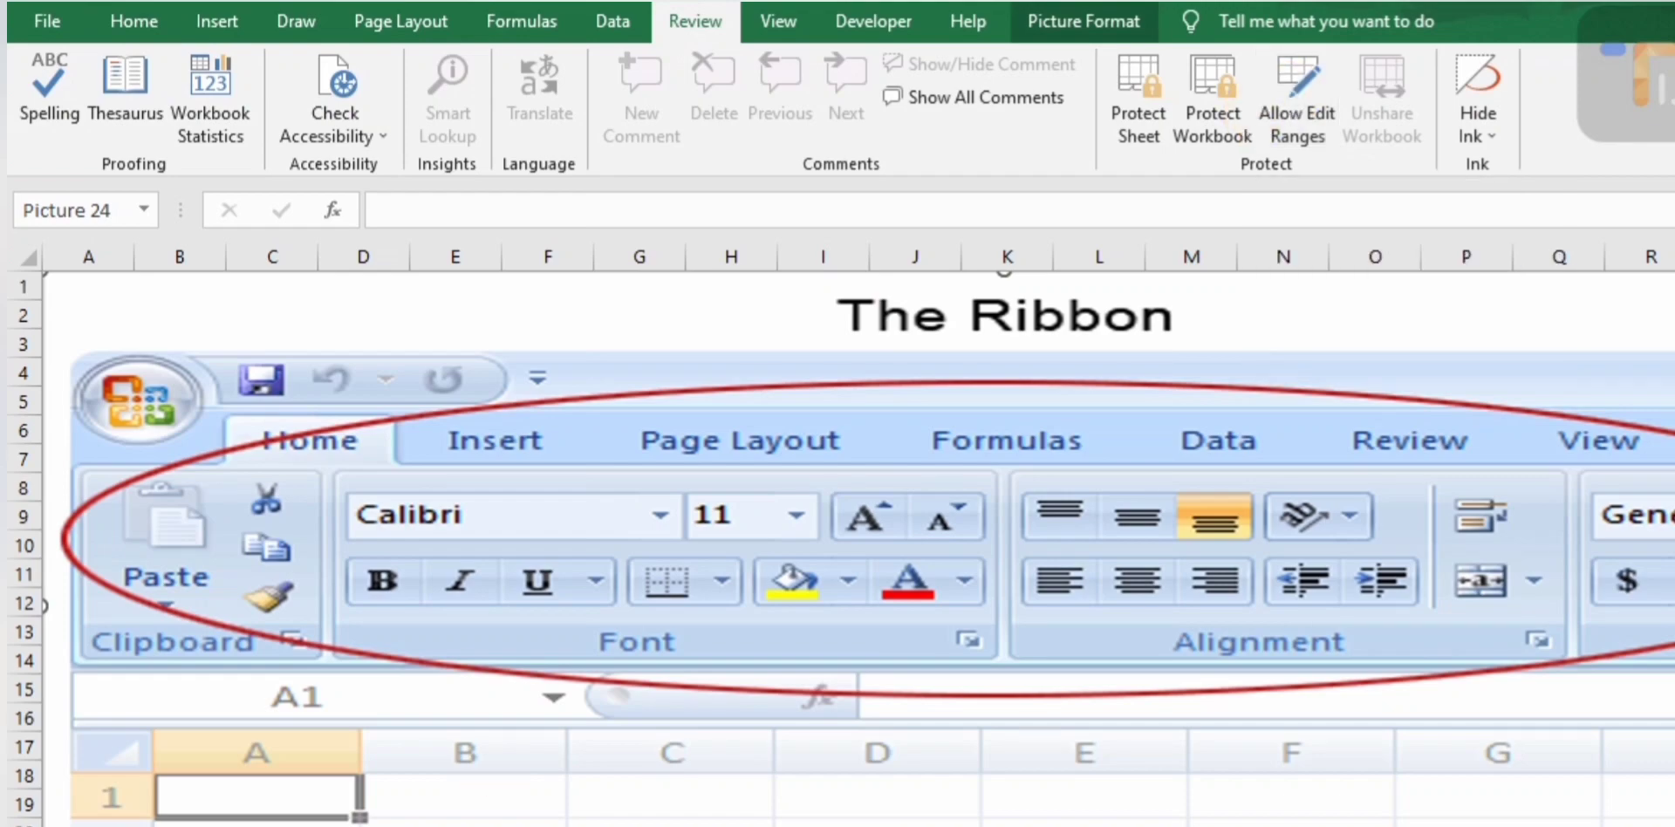
- Delete the picture of the ribbon from the worksheet
key(Delete)
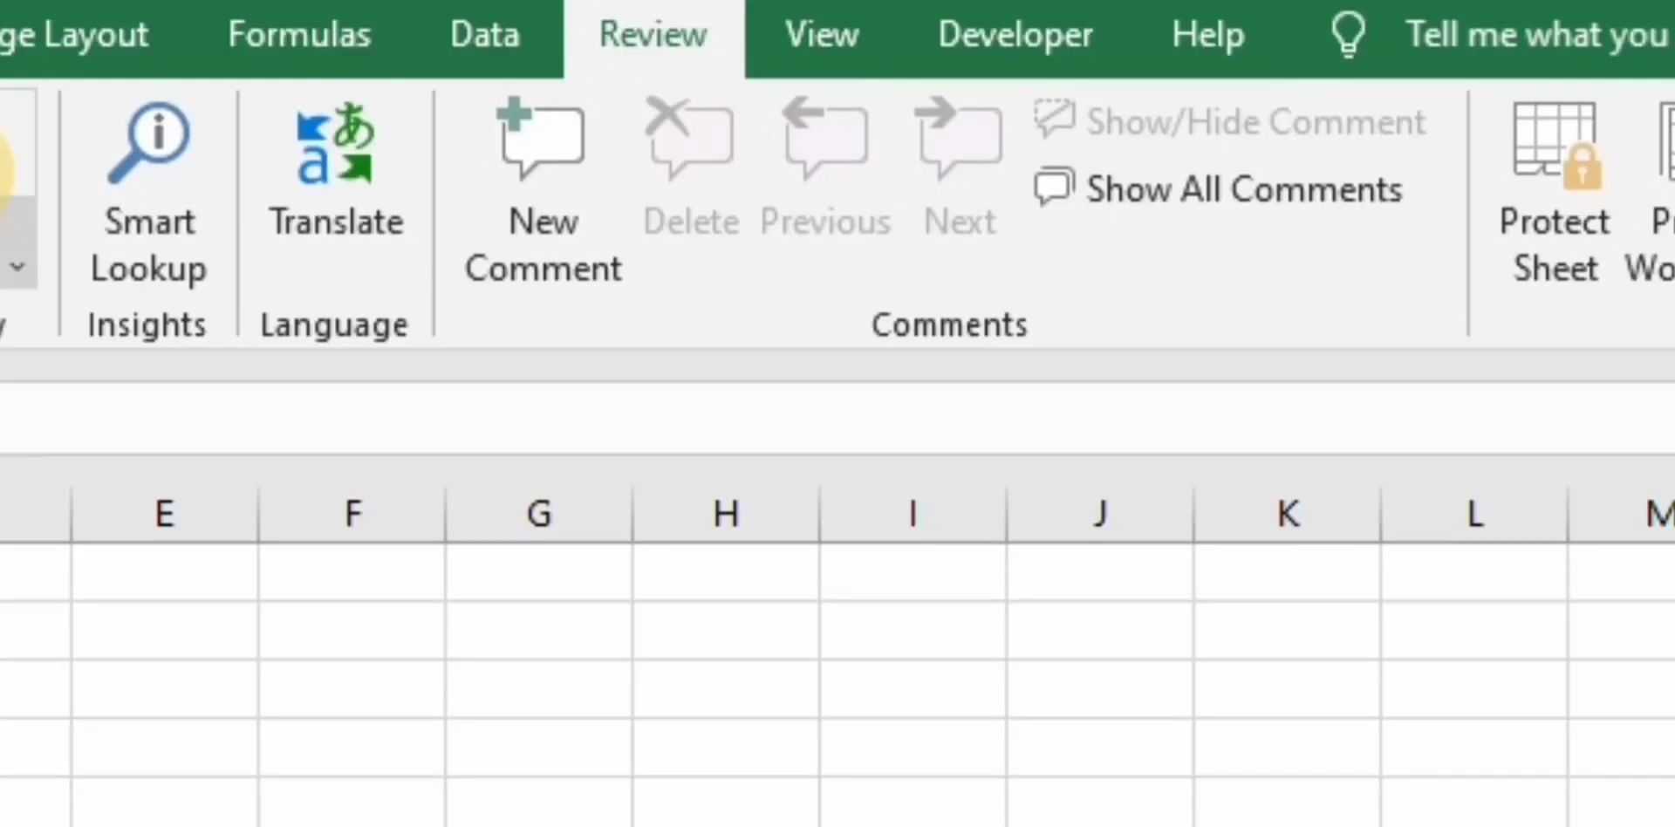
key(alt+h)
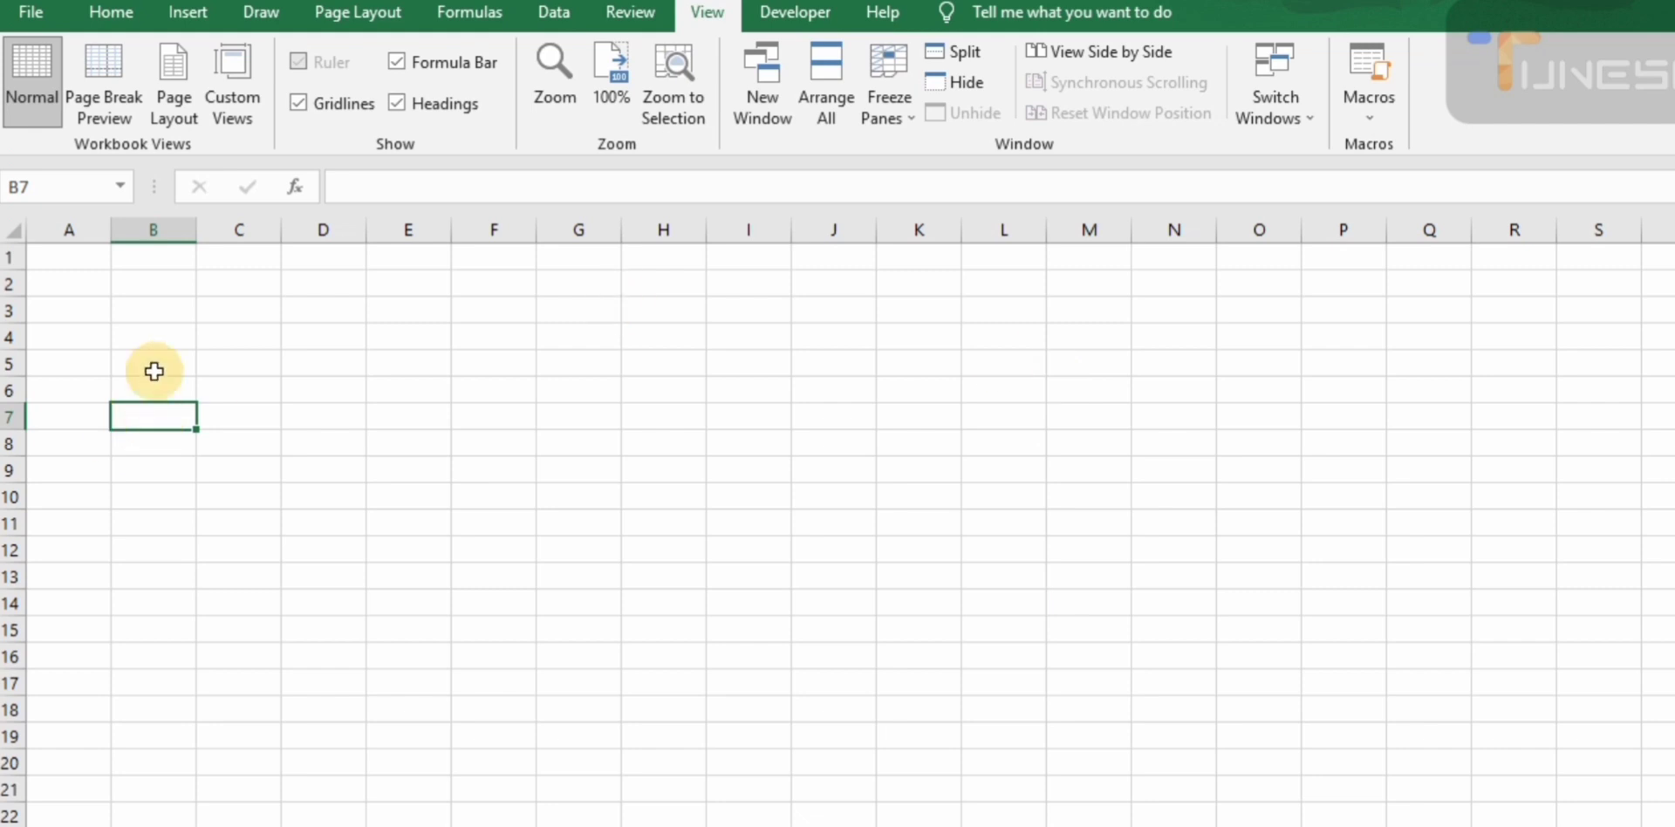
- Try All Borders on the range B3:M16, undo the borders and deselect the range
drag(166, 312, 1093, 656)
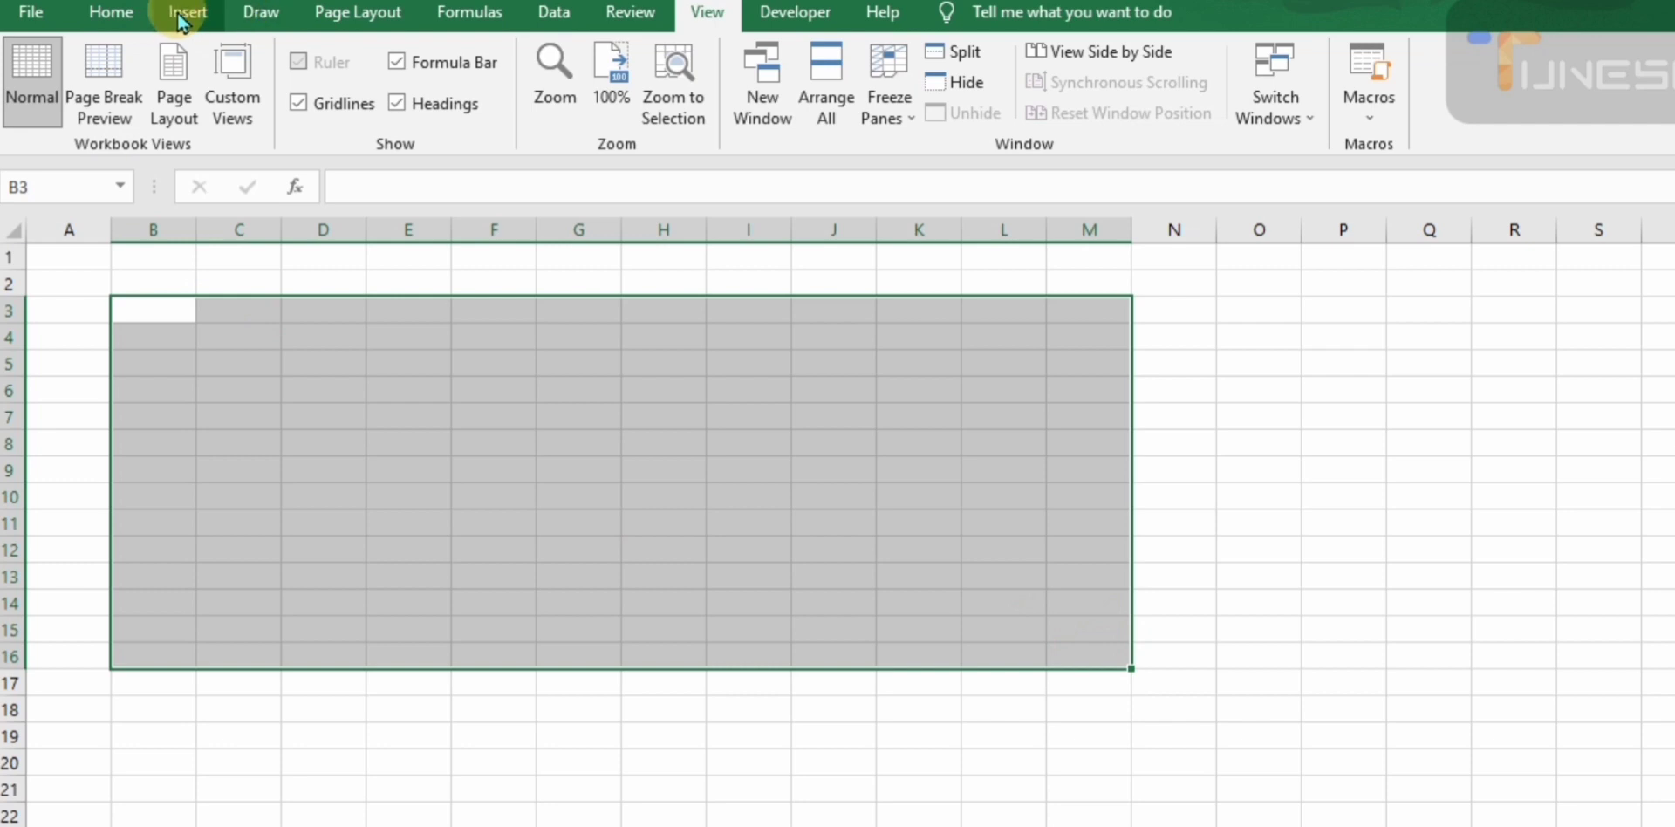
click(103, 18)
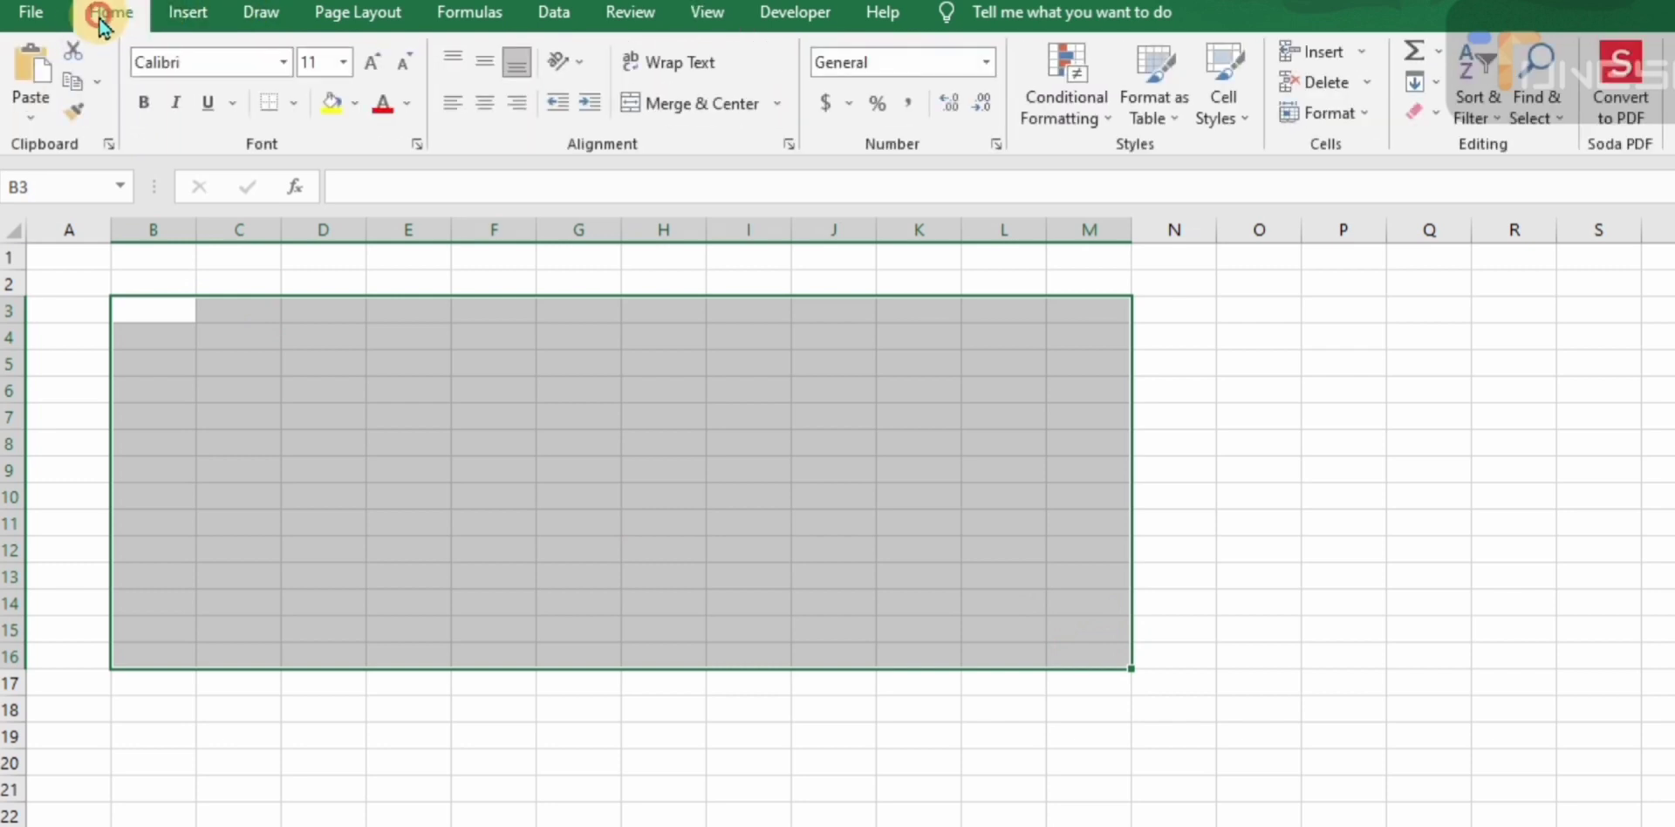
click(294, 105)
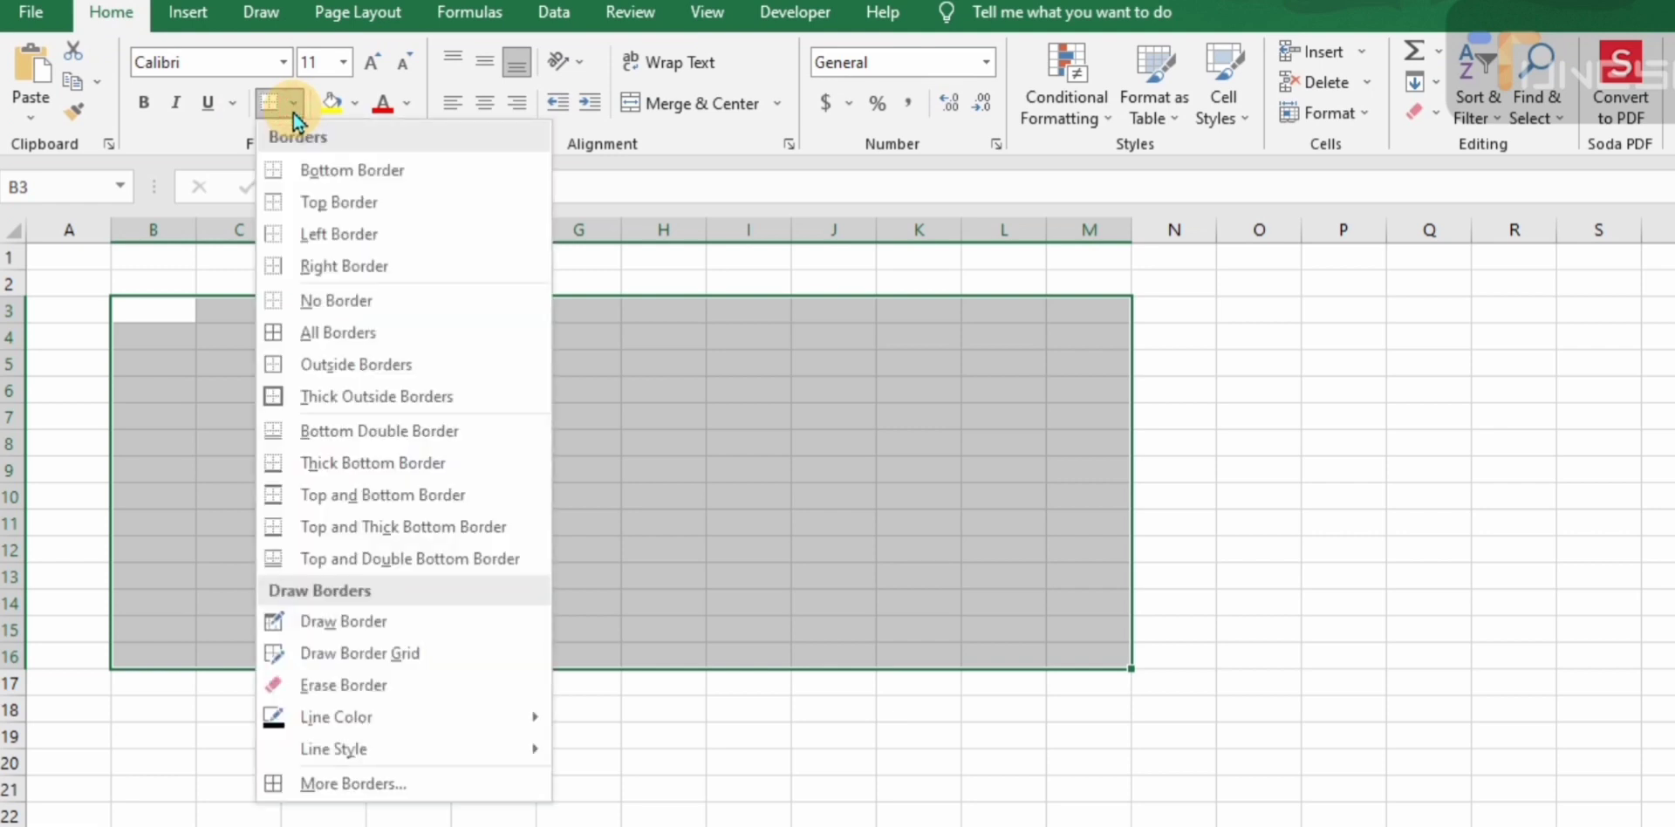
click(313, 333)
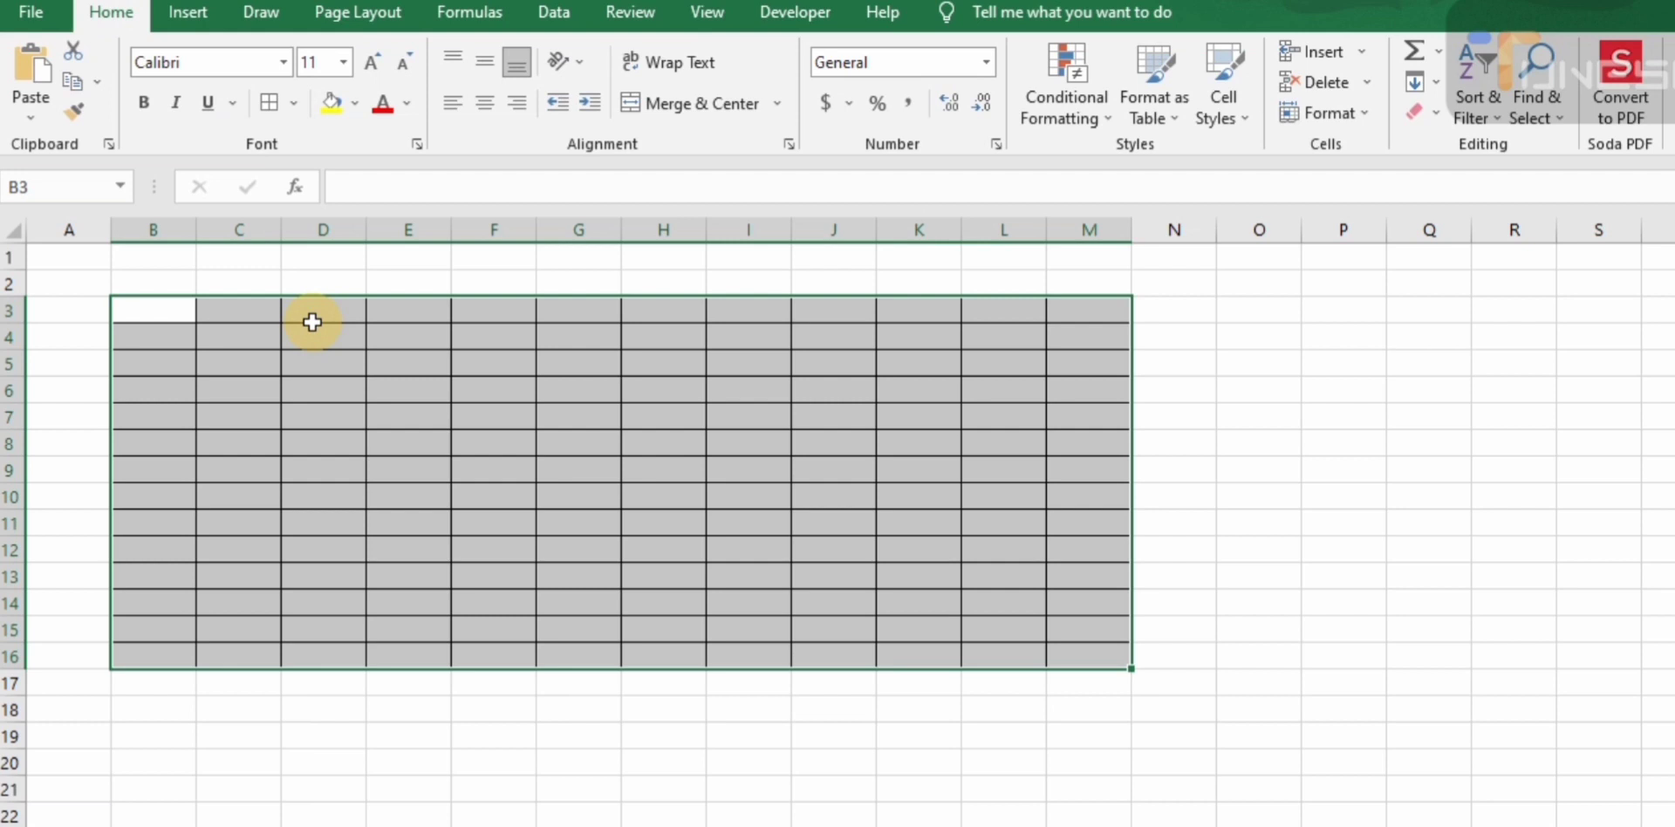
key(ctrl+z)
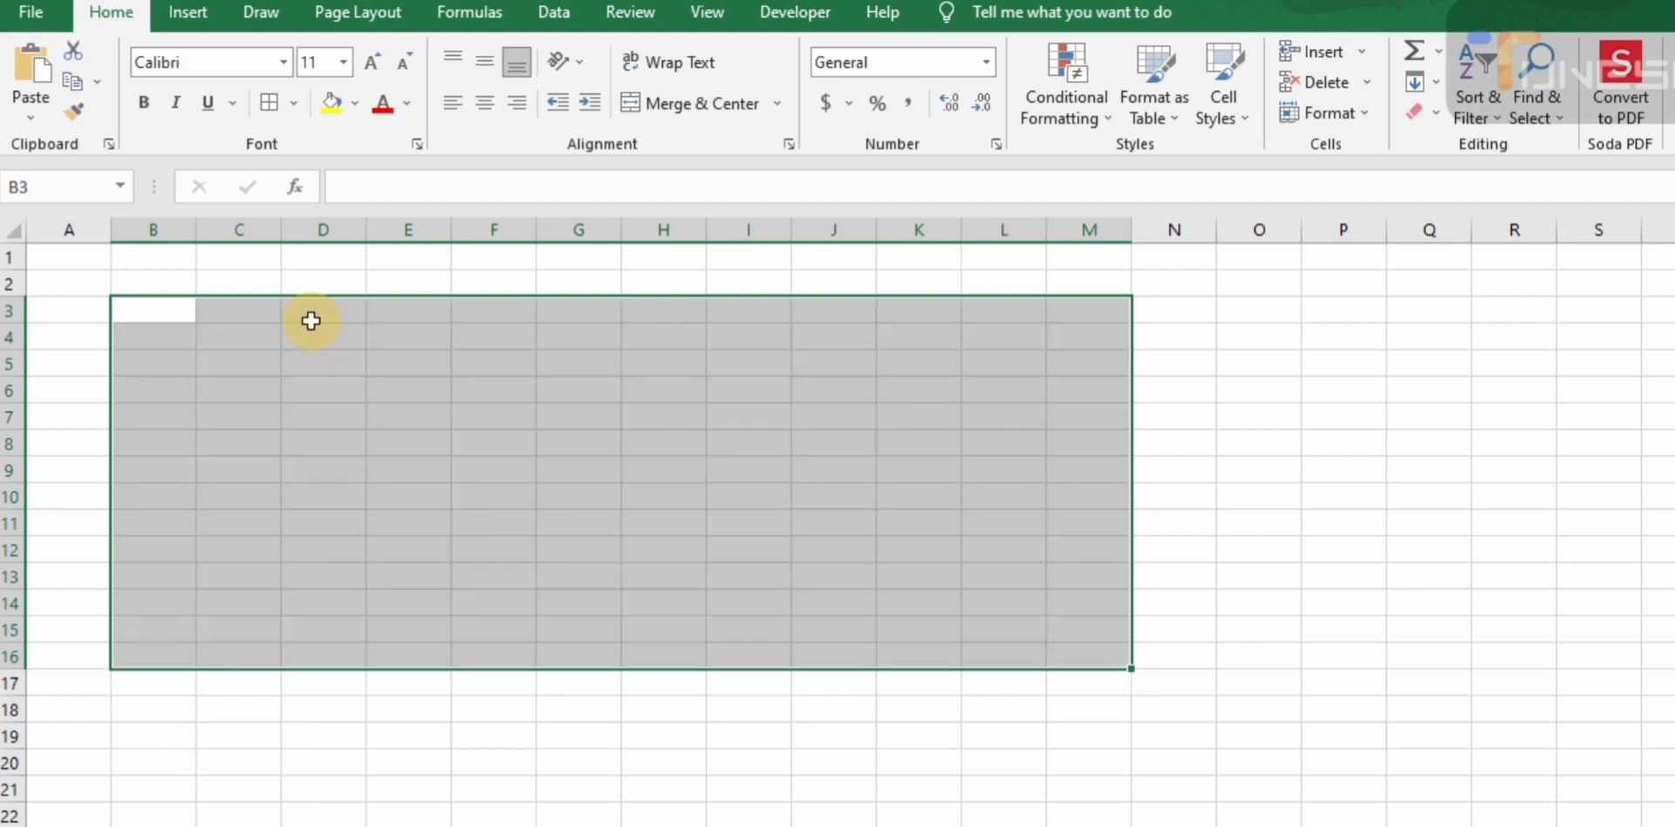
click(378, 381)
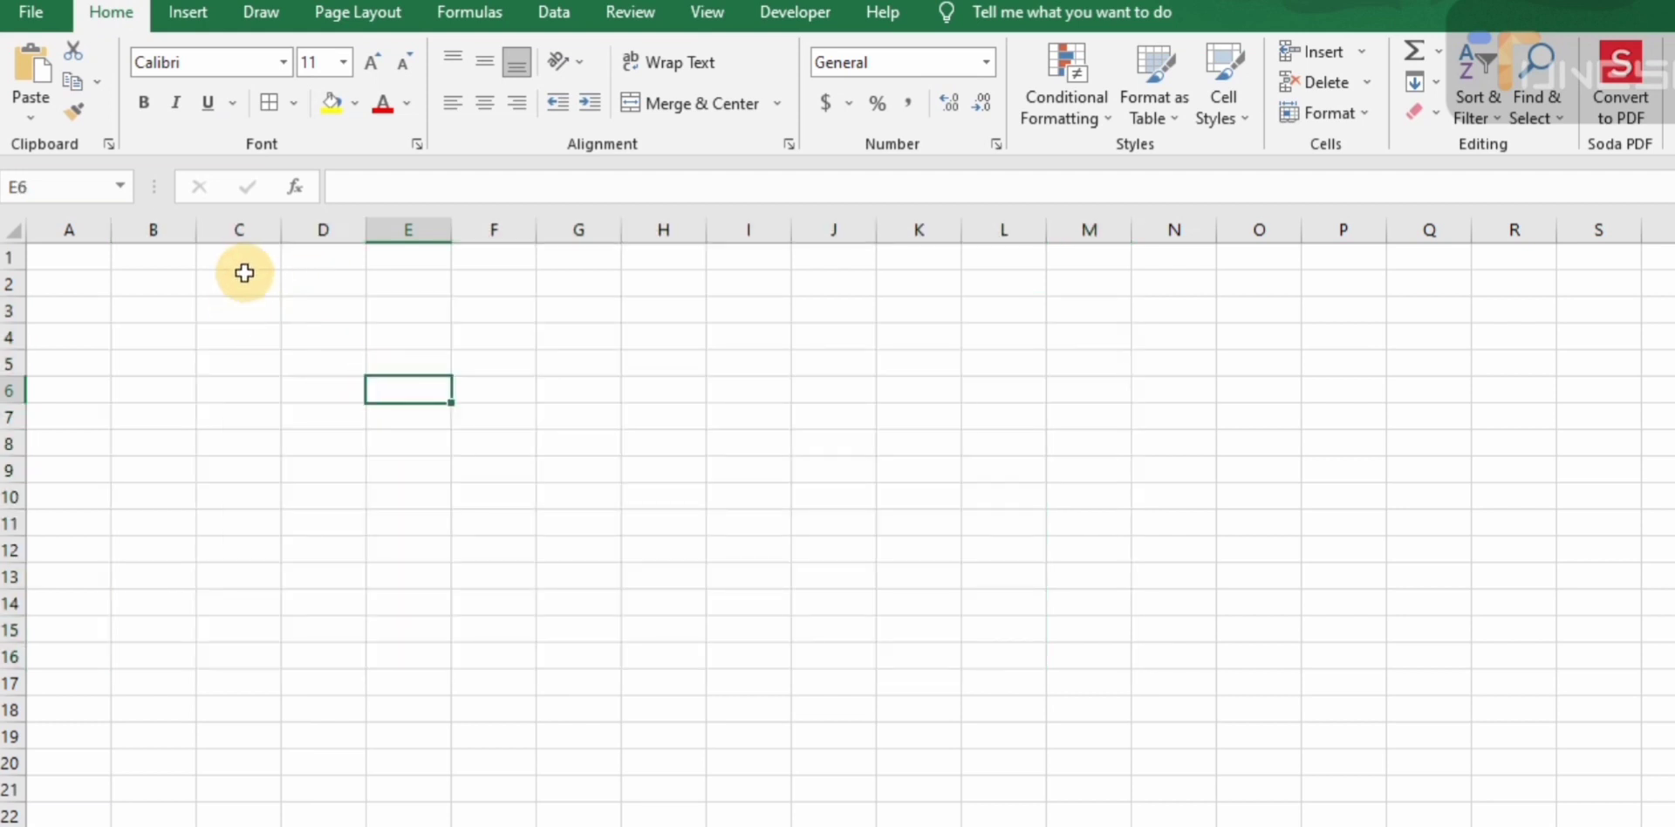
- Insert a table over the range C3:J17, leaving the option for existing headers off
click(243, 305)
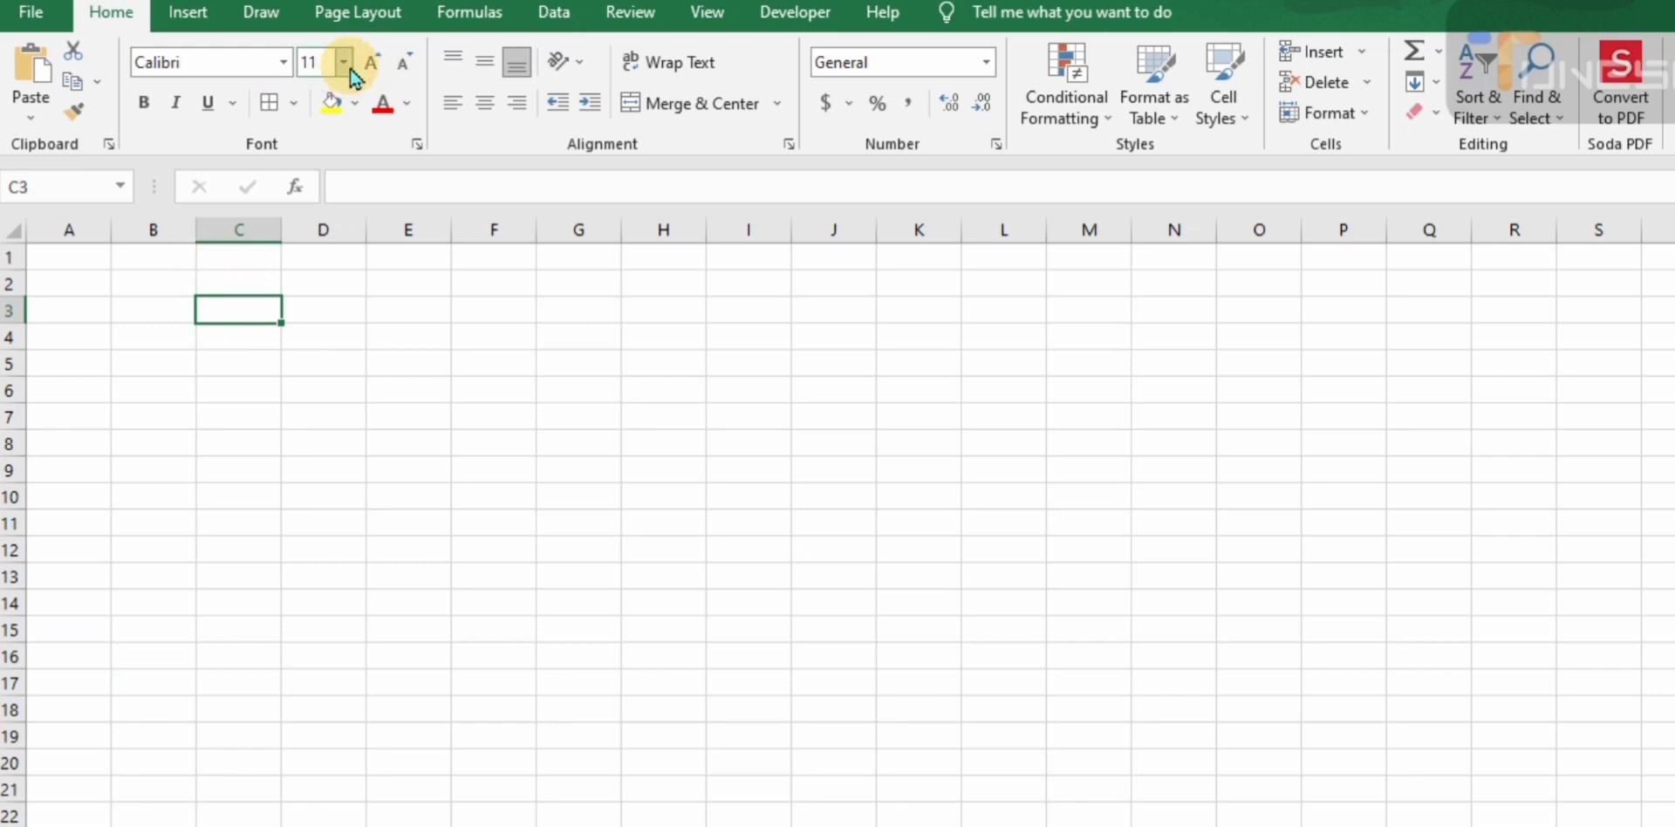
click(188, 14)
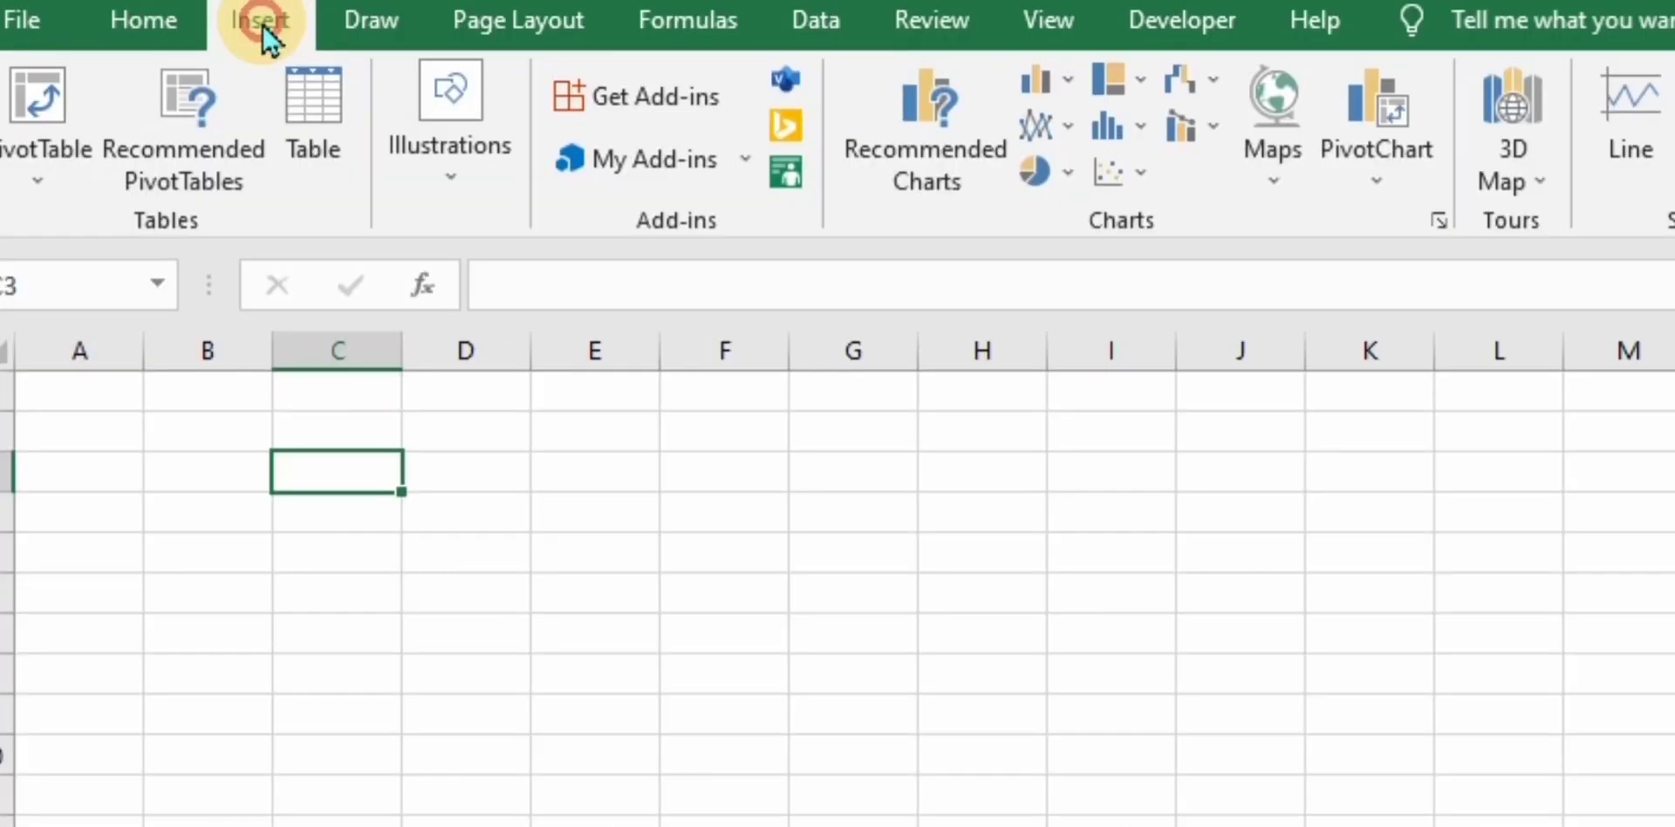
click(299, 126)
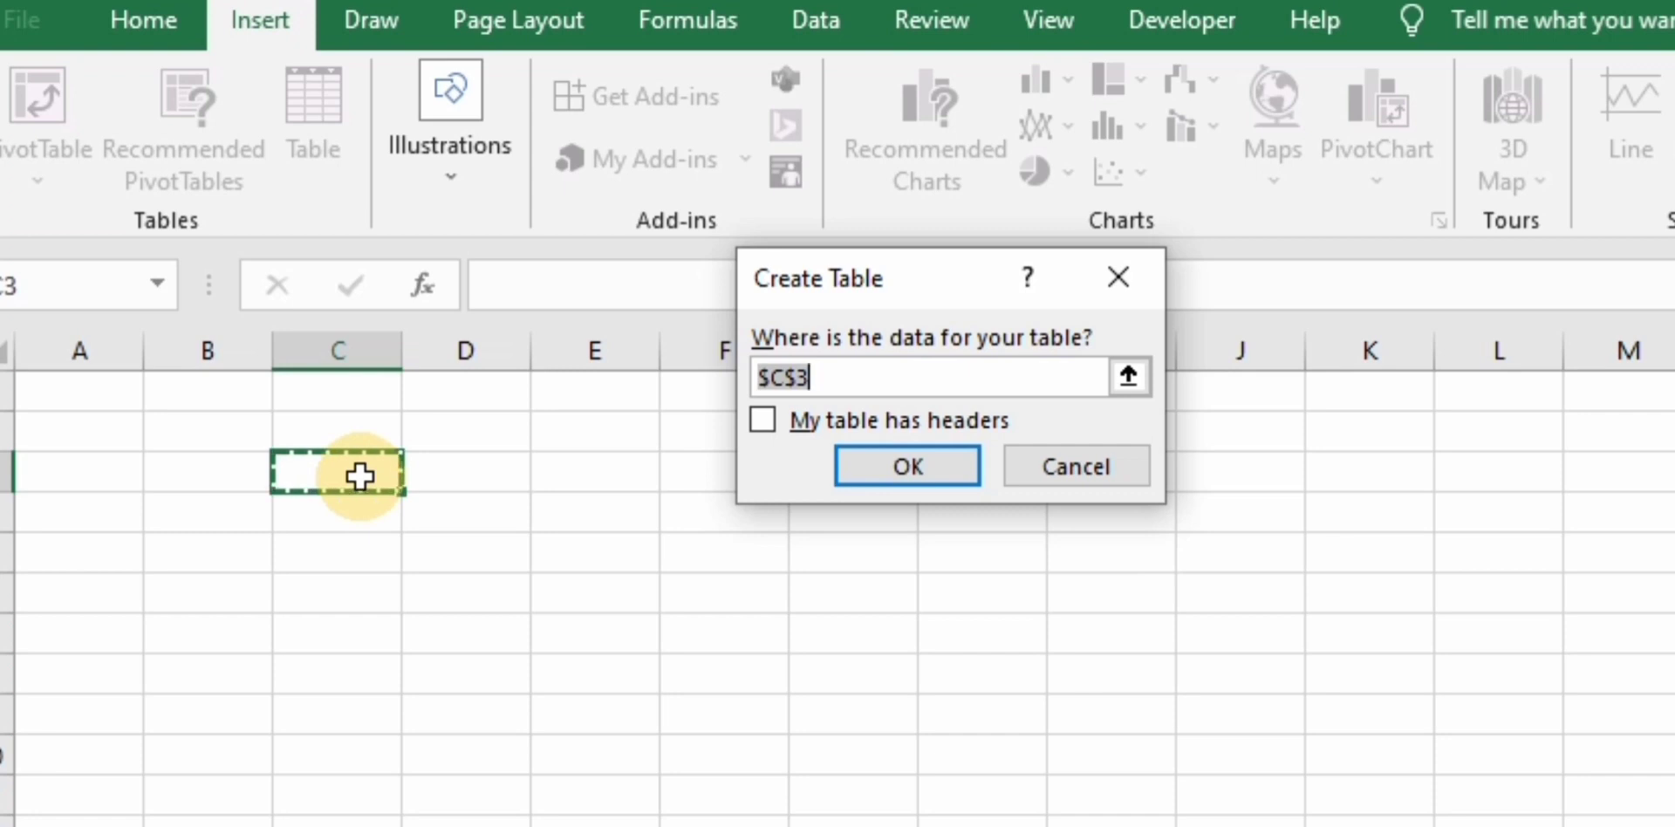
drag(363, 479, 1057, 826)
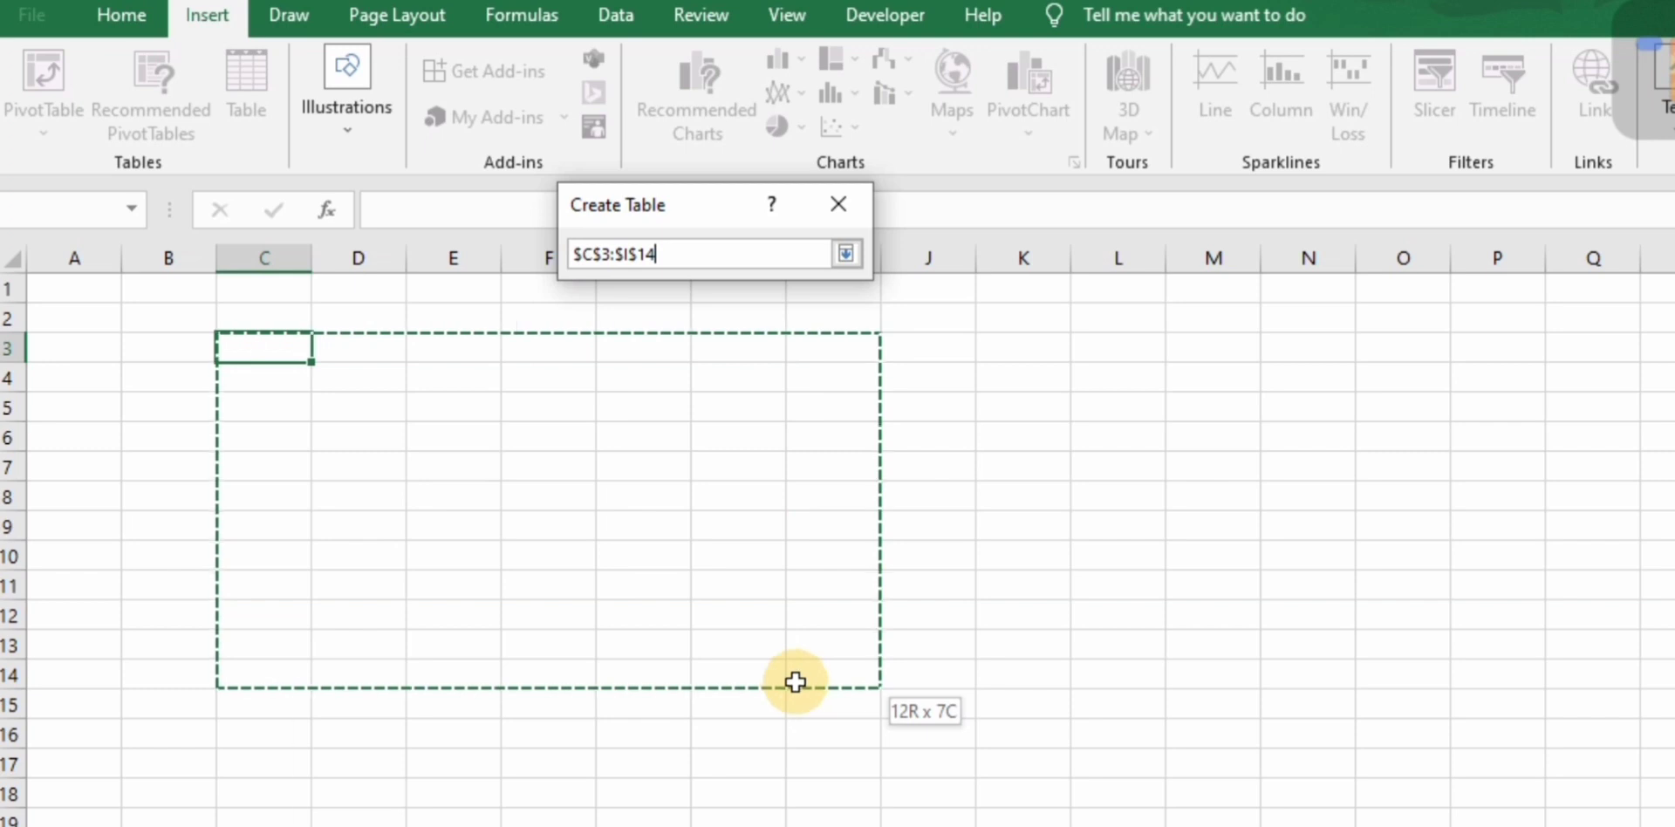
drag(795, 683, 936, 757)
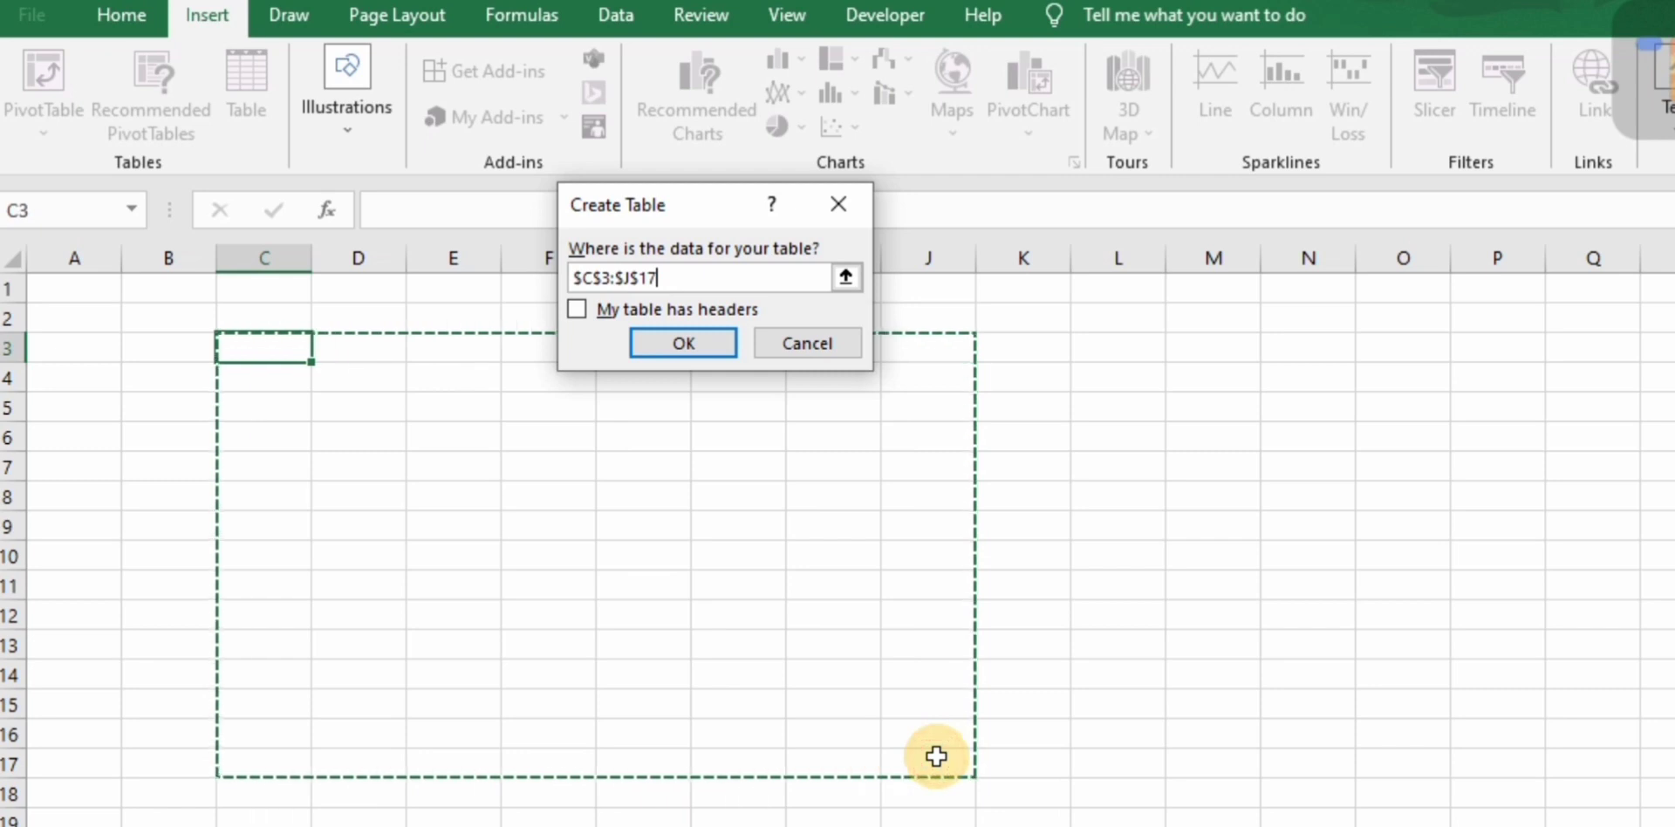
click(578, 309)
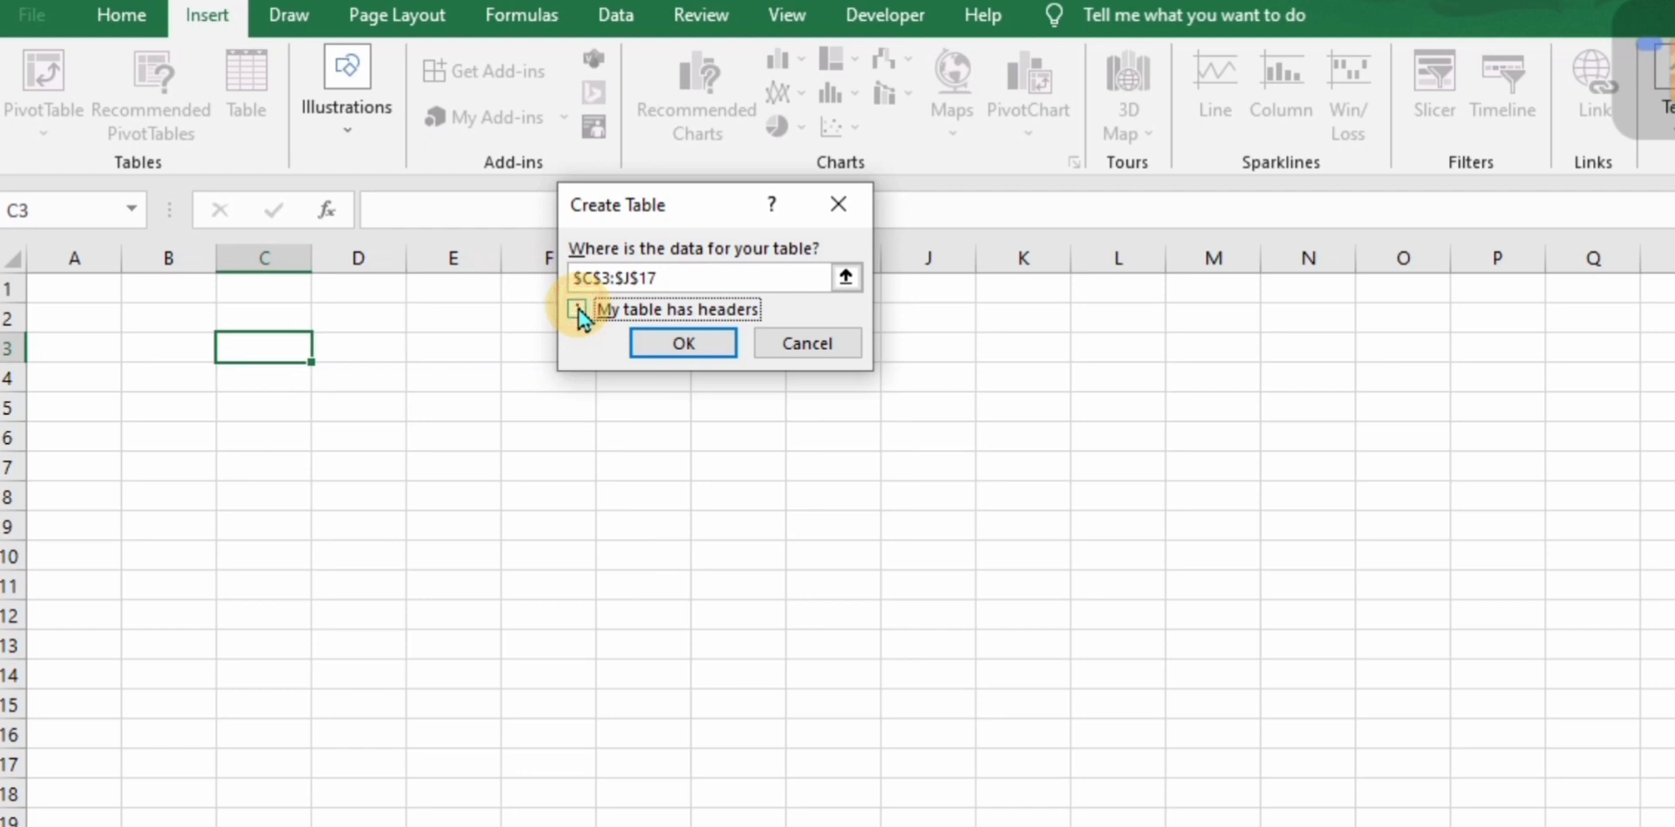
click(579, 310)
click(691, 346)
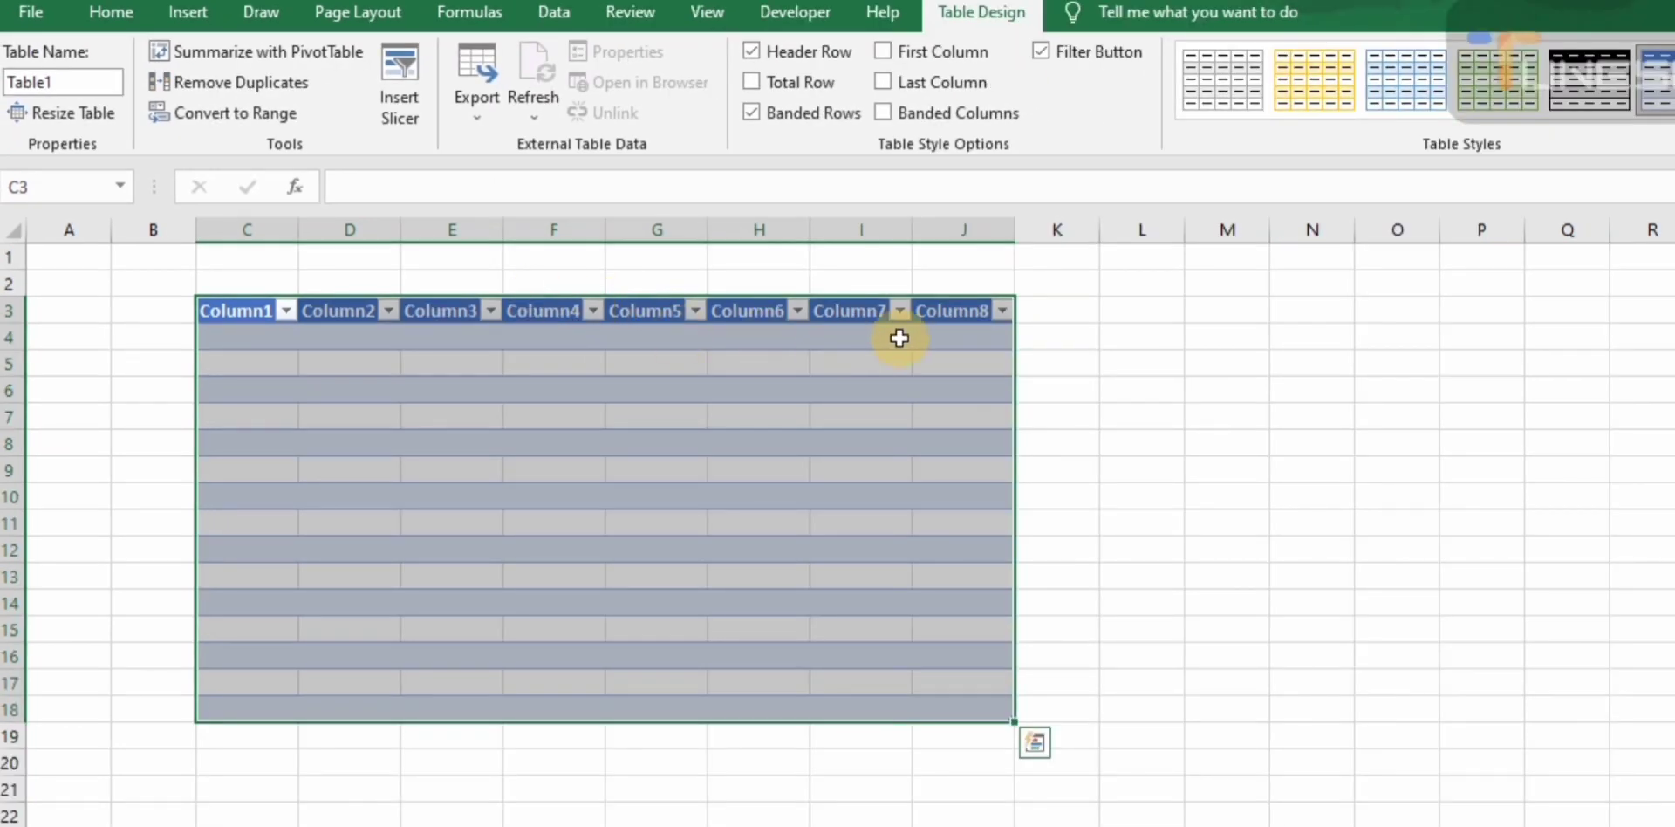
- Select the whole inserted table from its first header cell, and undo the table's creation
click(747, 470)
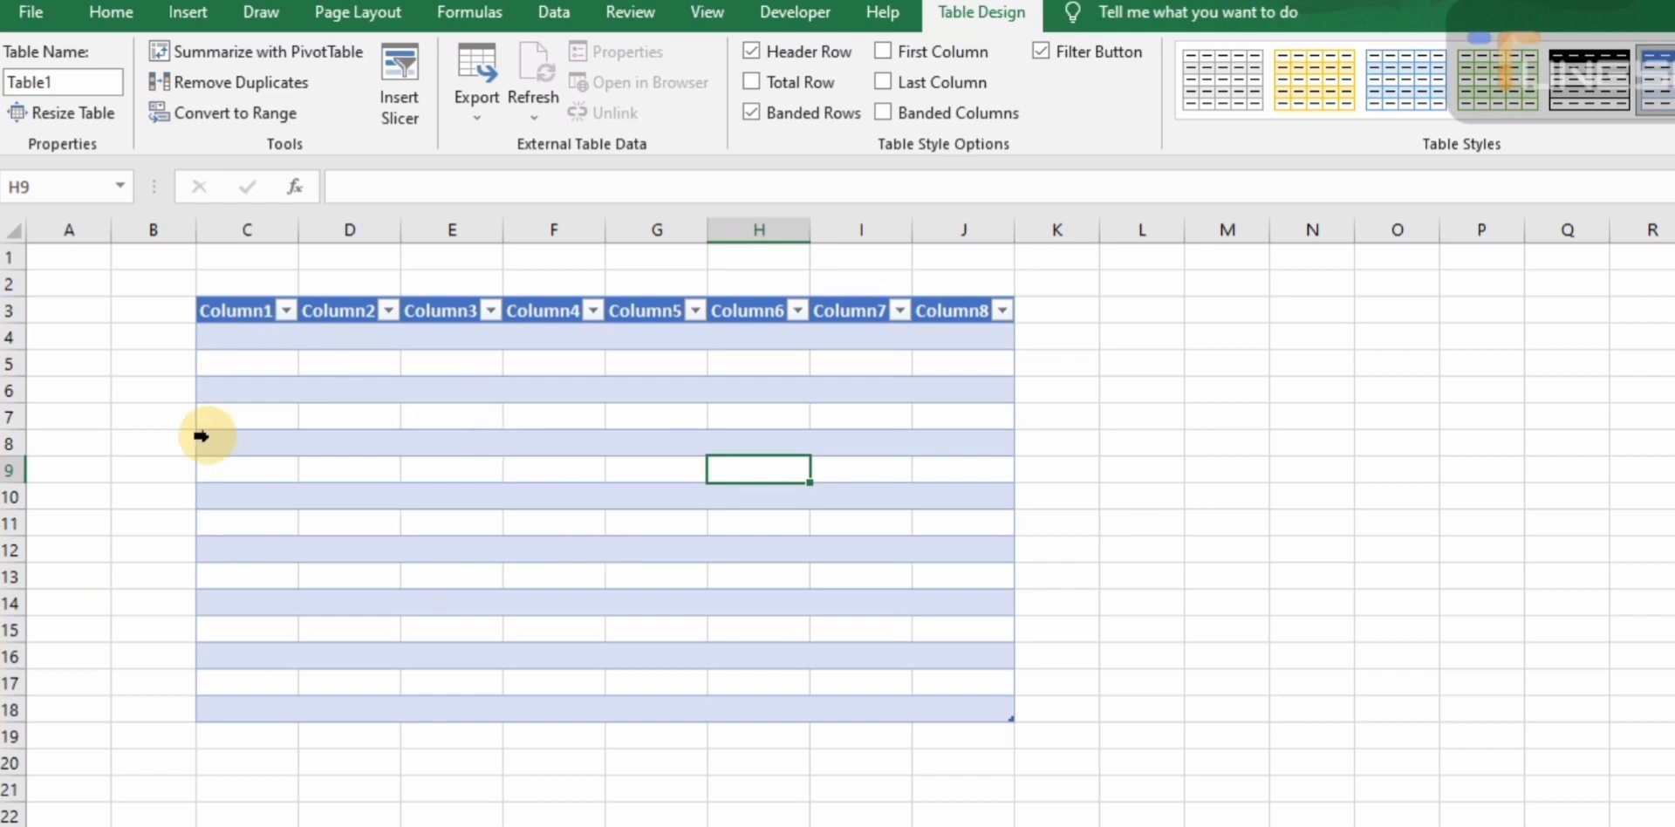
click(243, 306)
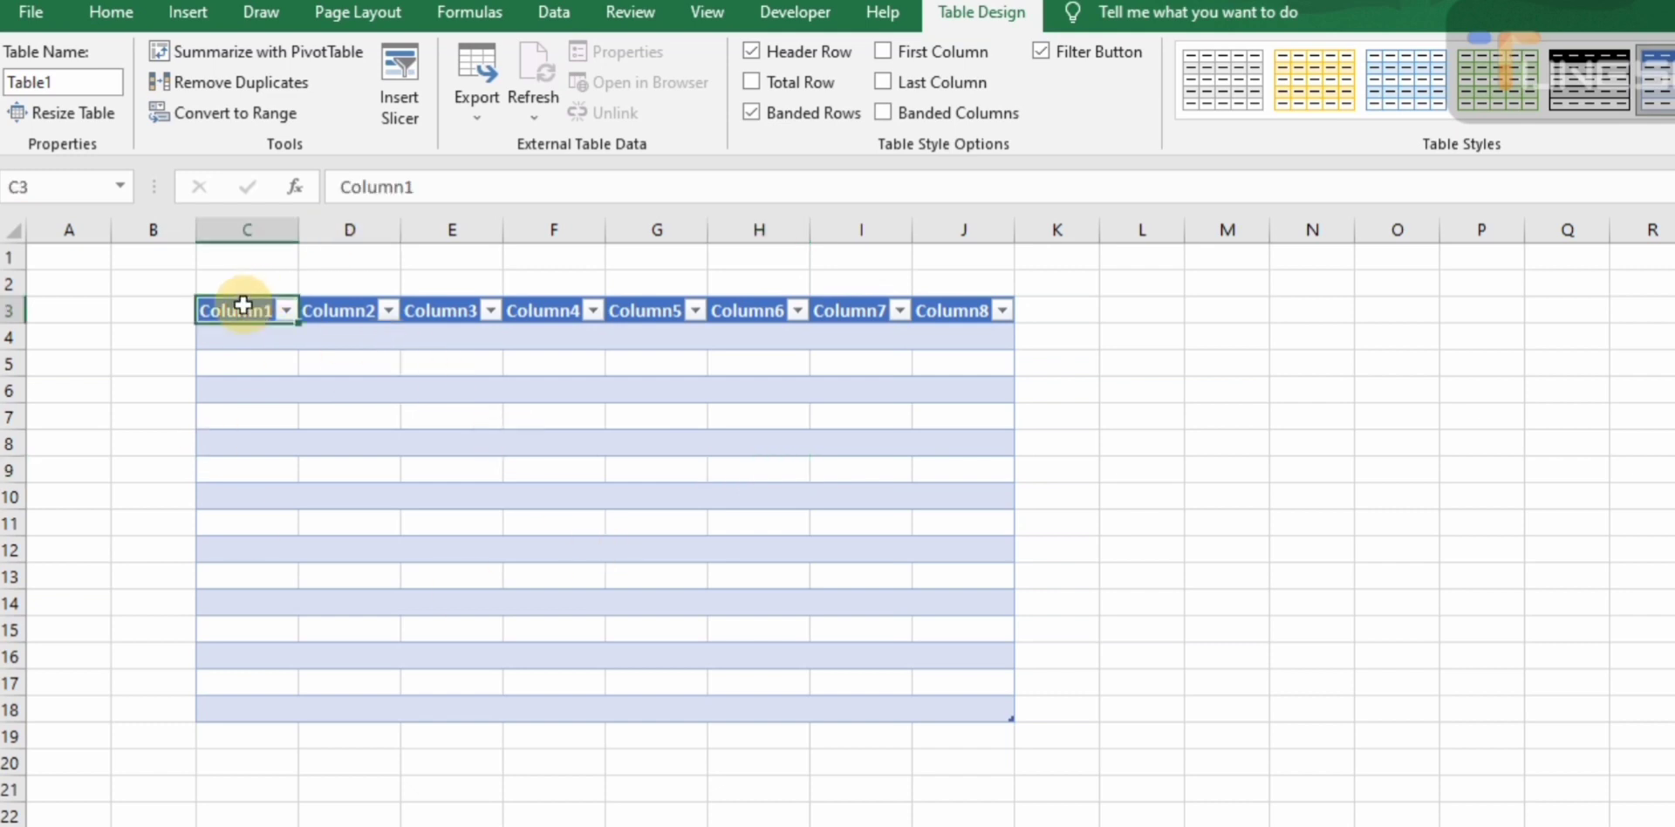
drag(242, 305, 979, 720)
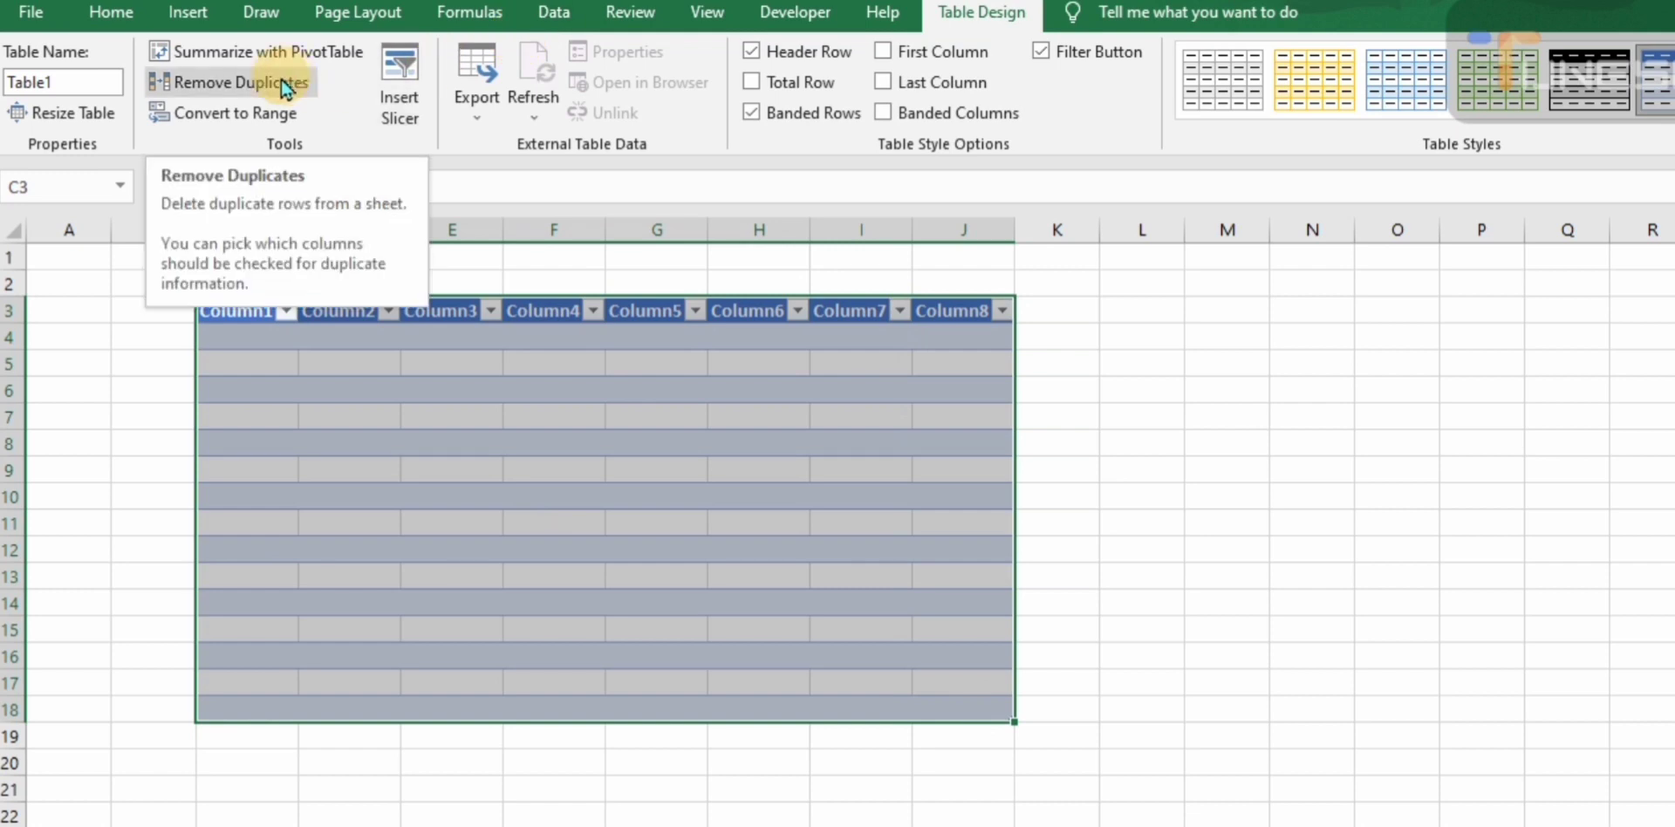
key(ctrl+z)
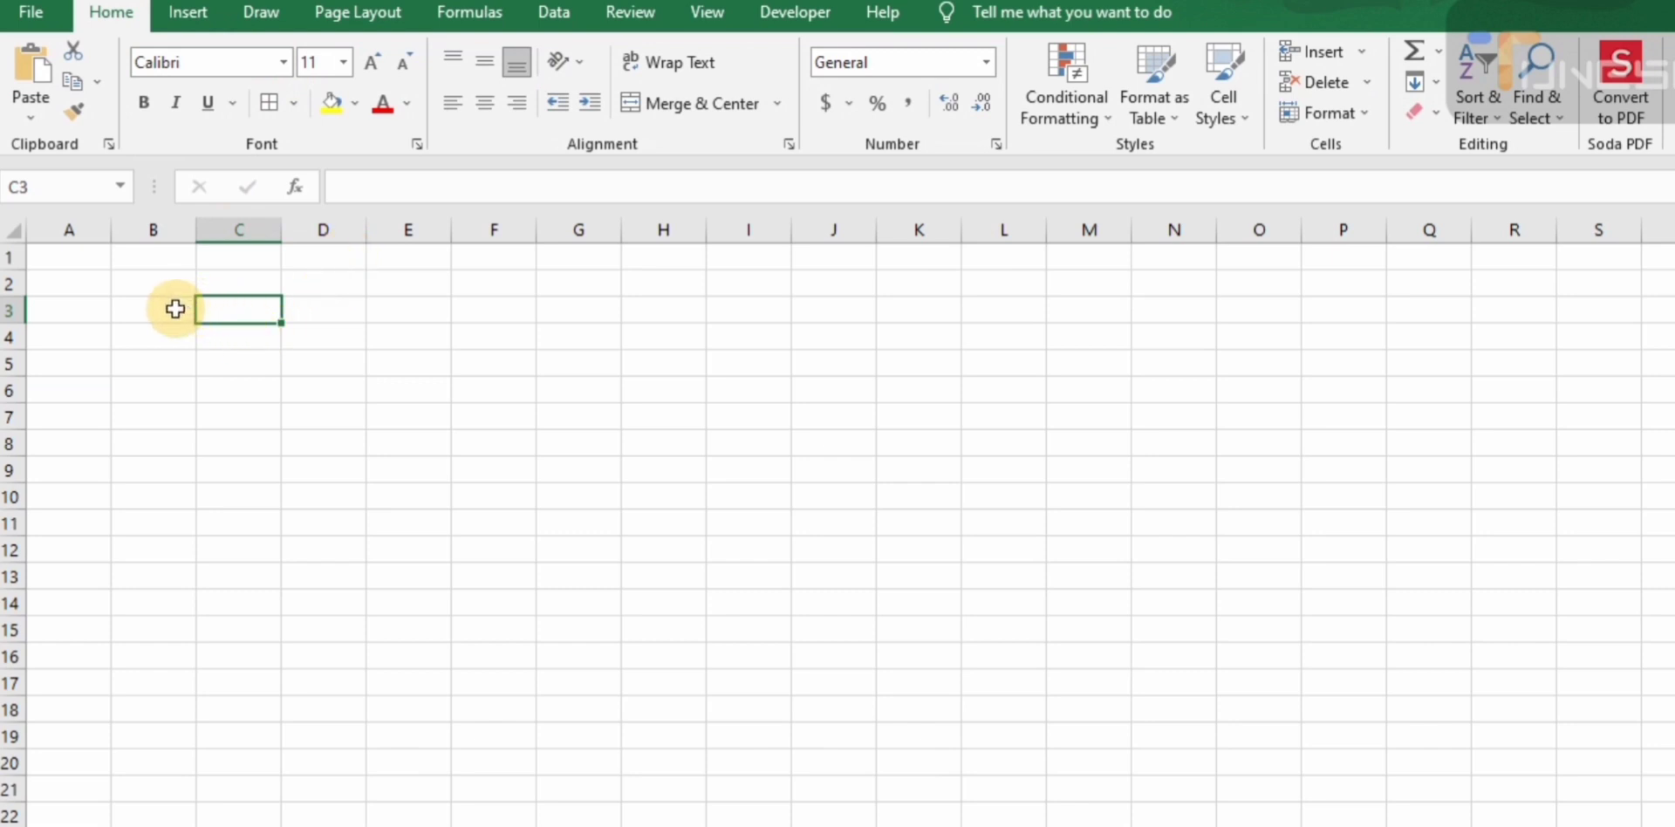
- Apply all borders to the range B3:H12
drag(175, 309, 651, 558)
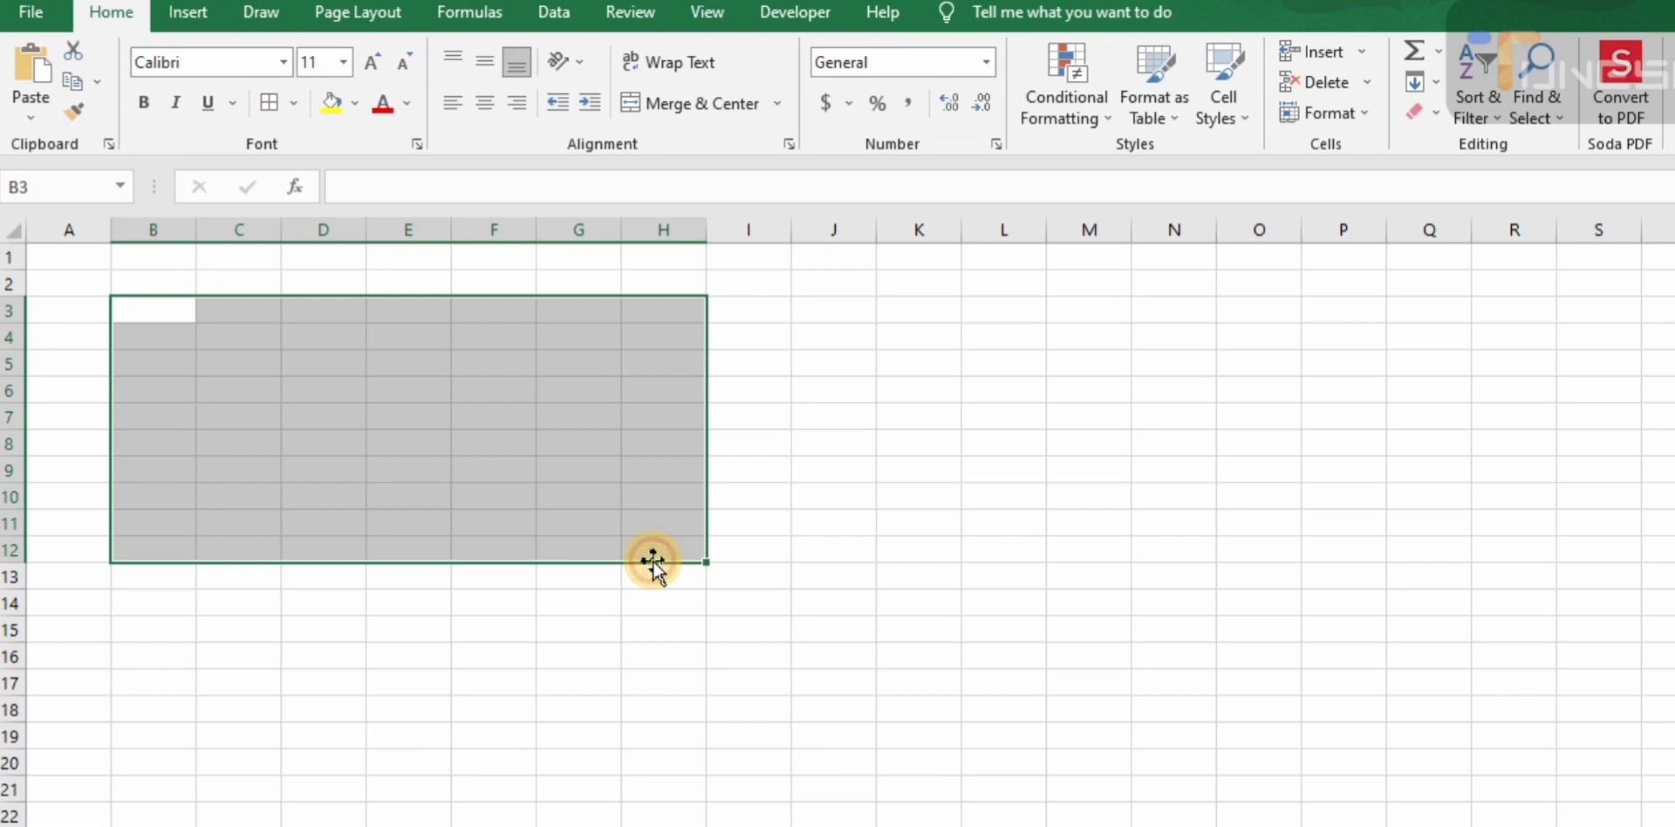
click(272, 105)
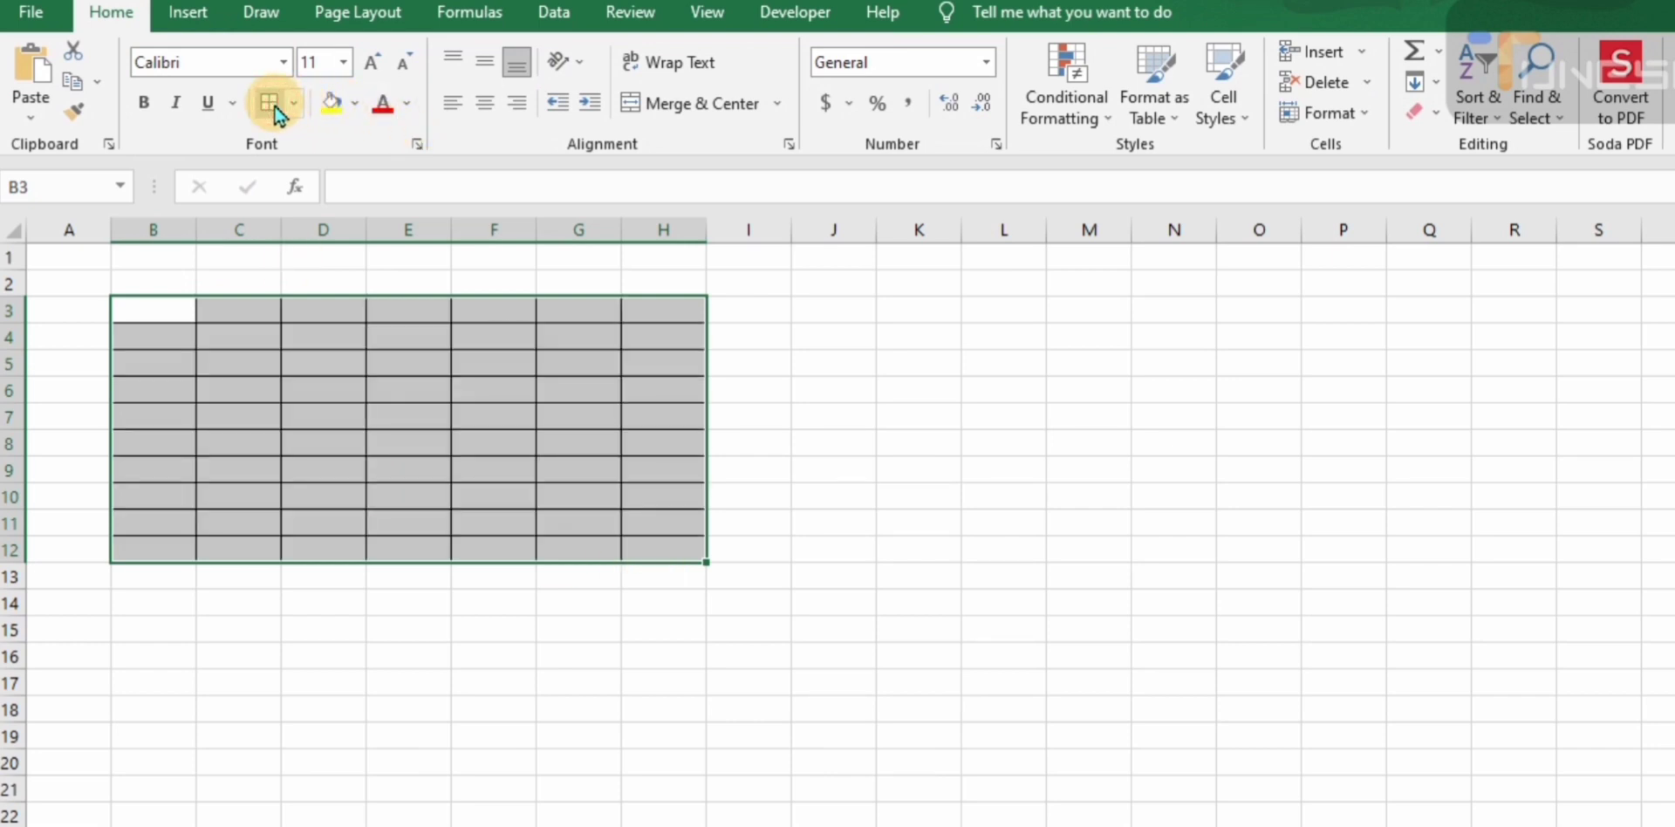
- Enter the column headings S.No, Items, Price and Total in cells B3 to E3
click(168, 316)
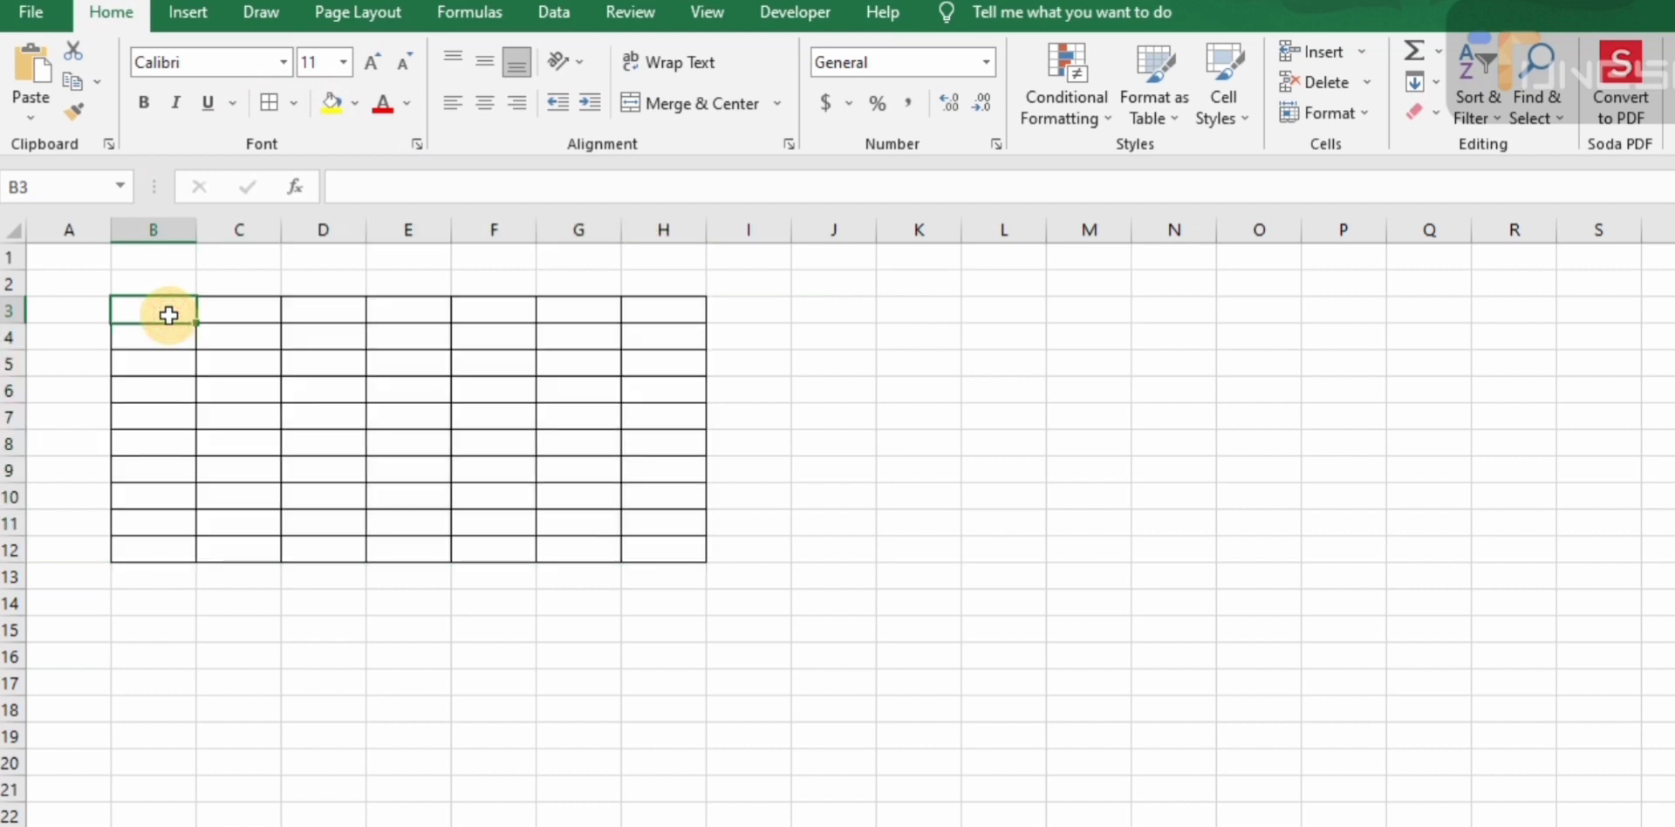
text(S.No)
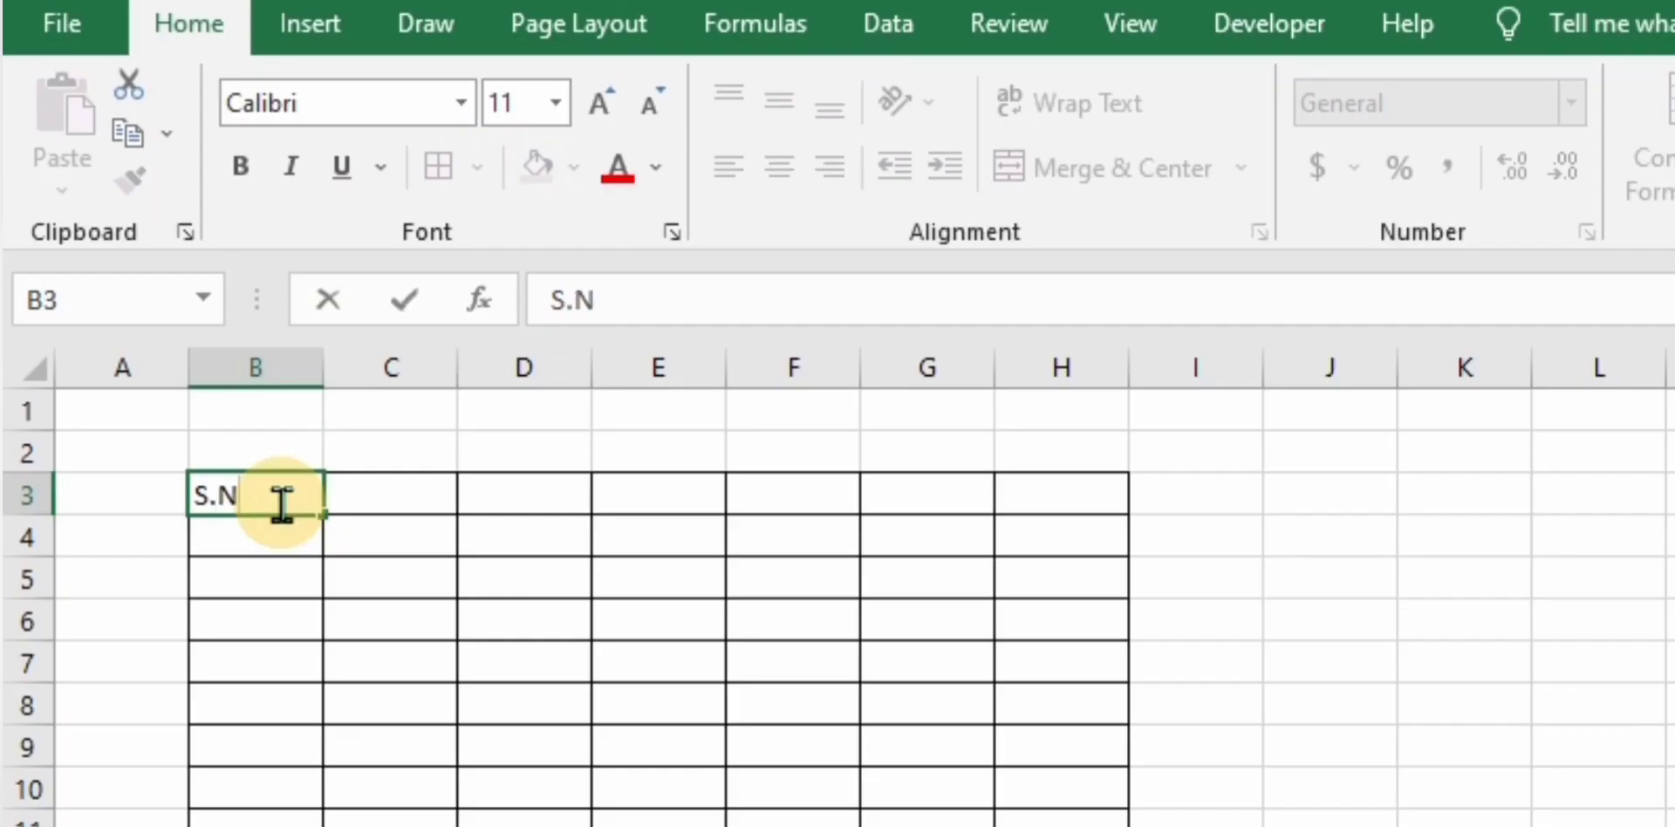
key(Tab)
text(Items)
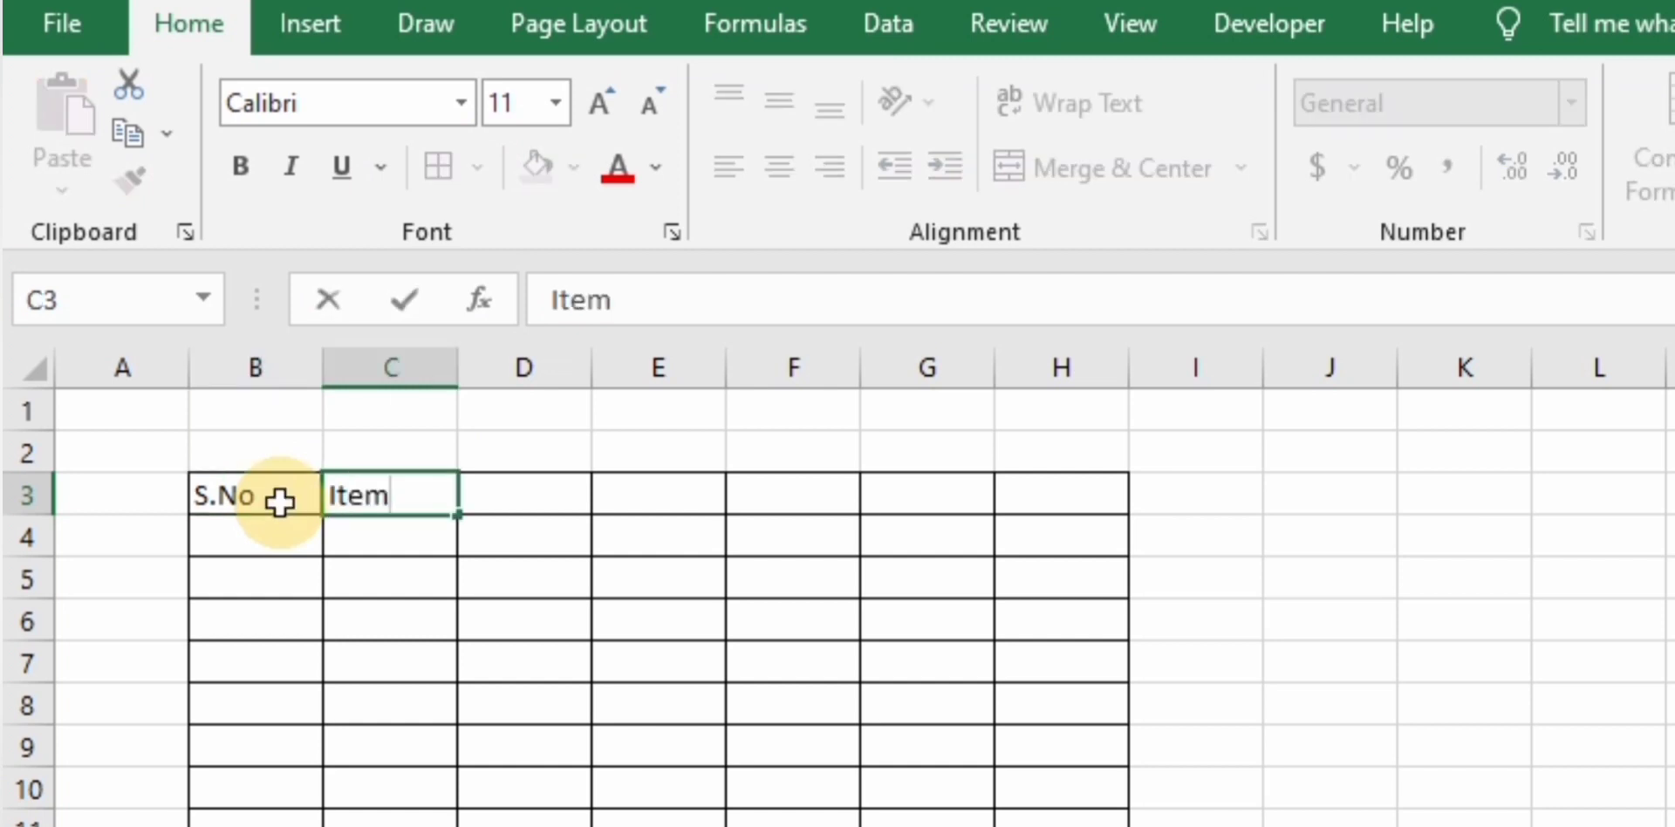
key(Tab)
text(Price)
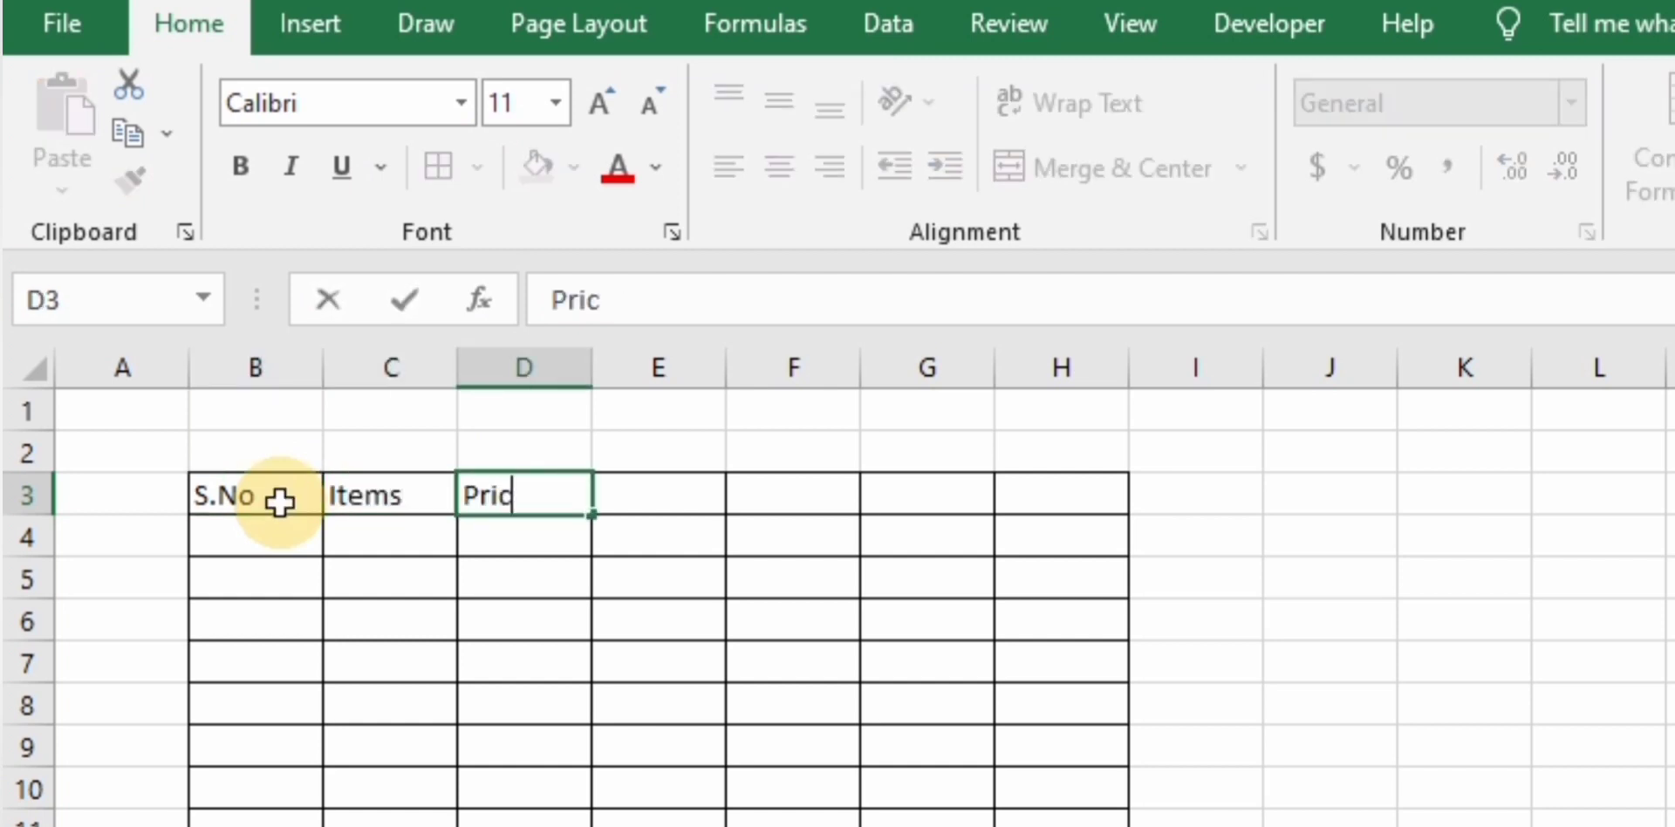
key(Tab)
text(Tota)
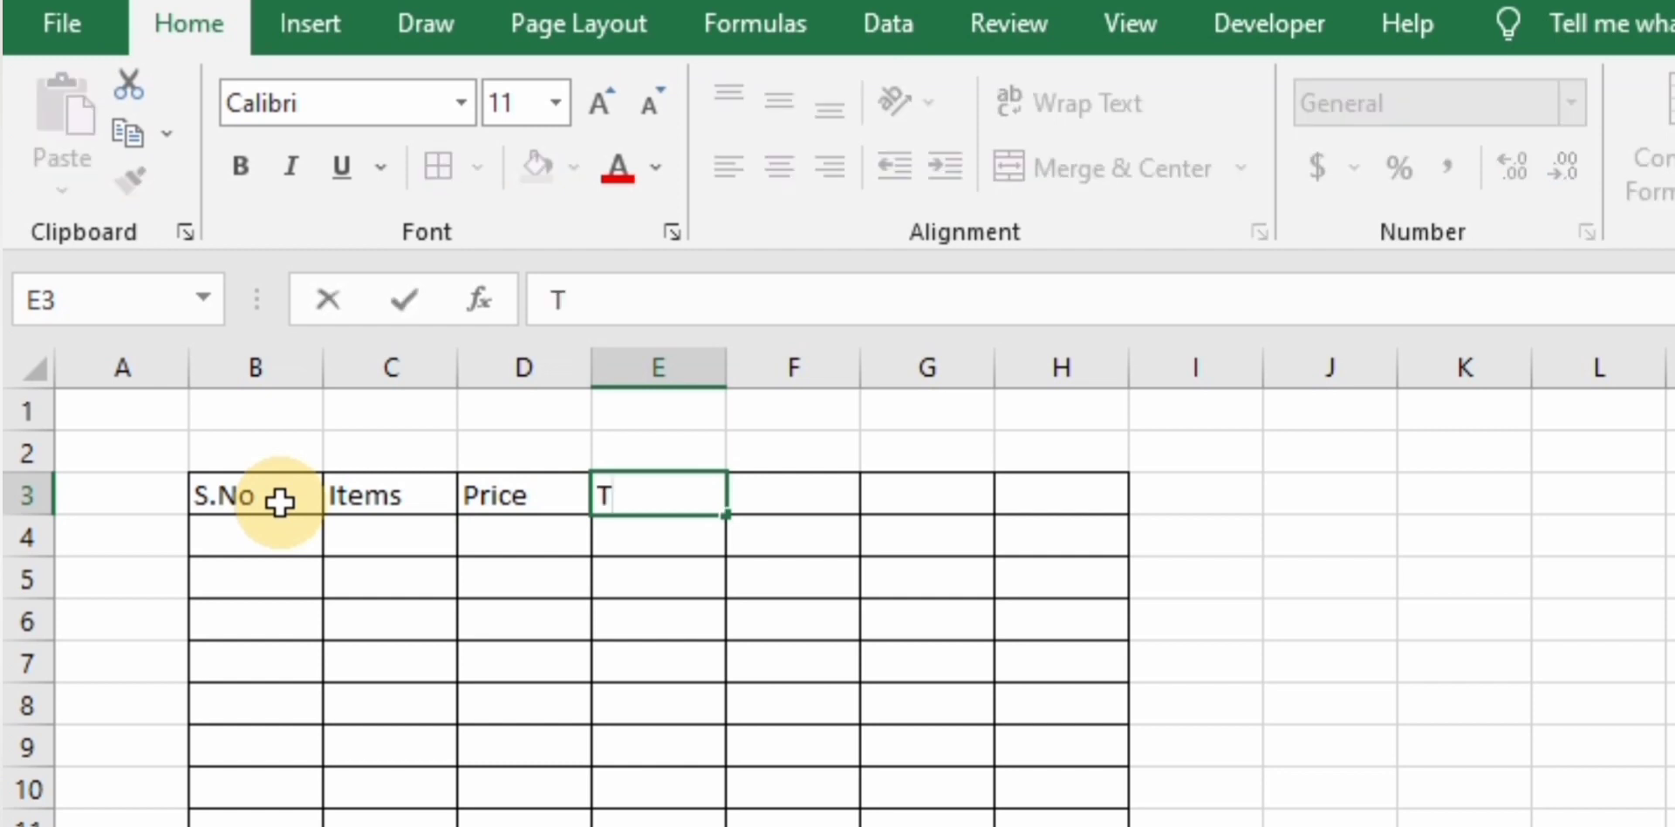
click(515, 659)
- Delete the unused columns F to H so the bordered grid ends at the Total column
drag(829, 367, 1078, 359)
right_click(1079, 359)
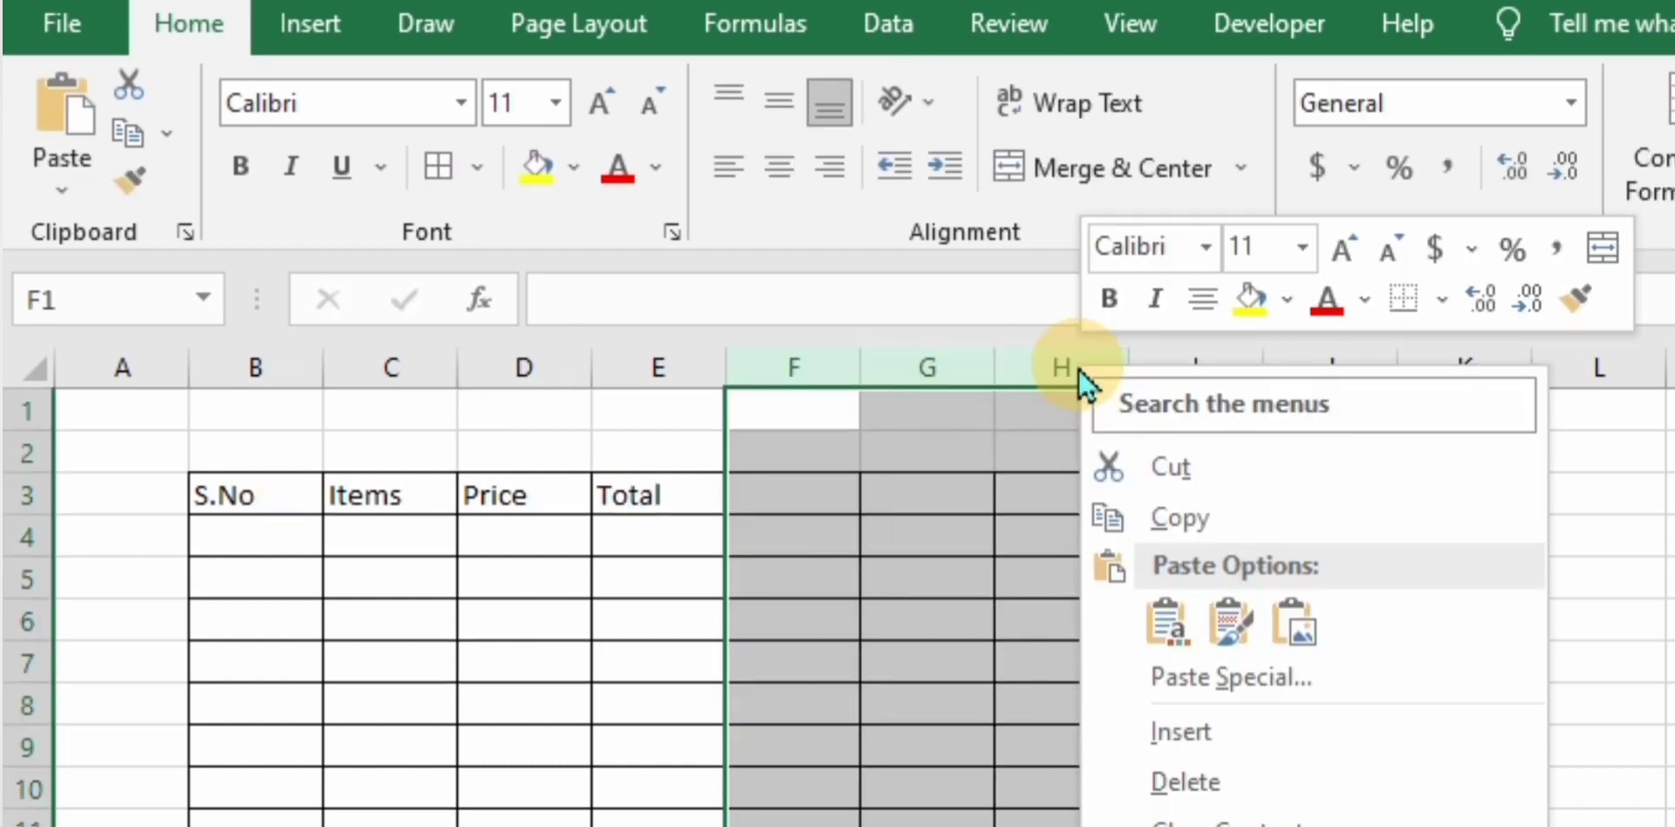
click(1234, 767)
click(615, 672)
- Enter the serial numbers 1, 2 and 3 in cells B4 to B6 under S.No
click(244, 537)
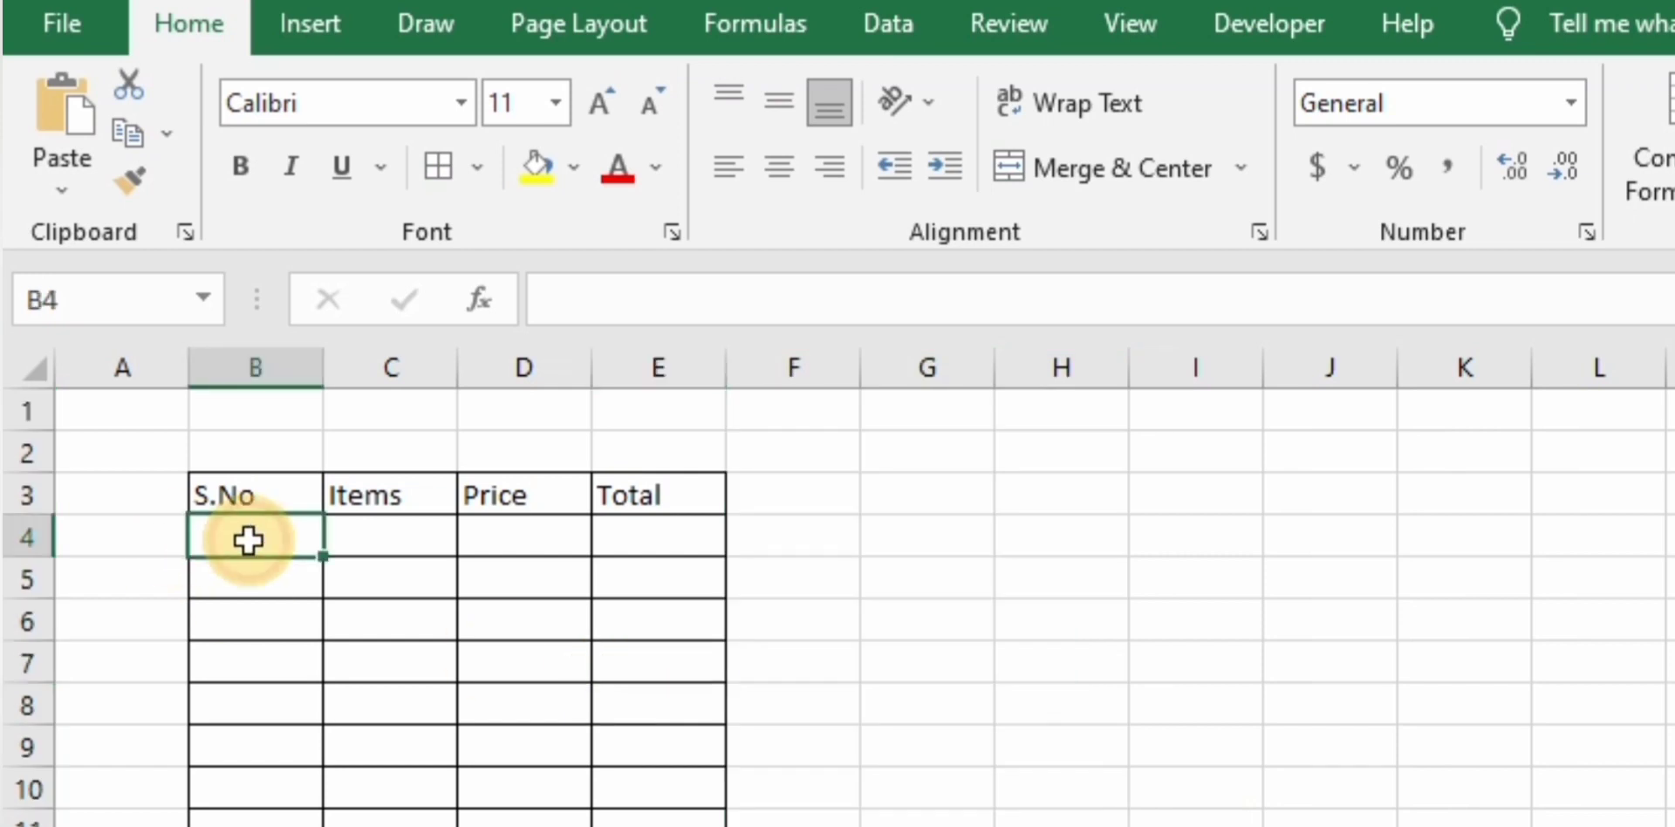
text(1)
key(Return)
text(2)
key(Return)
text(3)
key(Return)
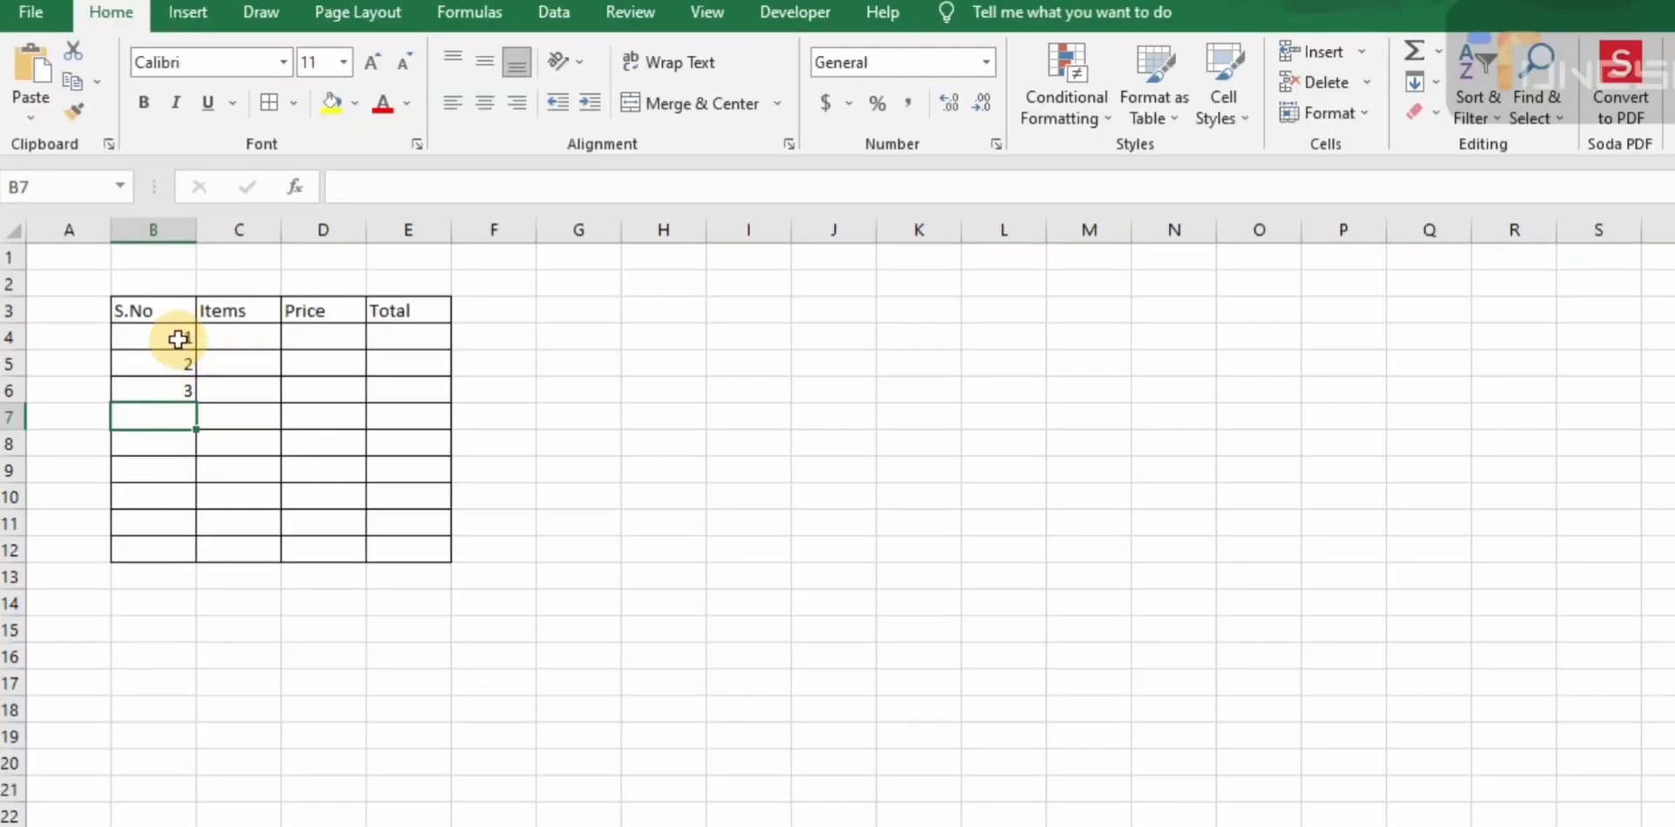
- Extend the serial numbers from B4:B6 down to B12 as a series to 9 and centre them
click(294, 542)
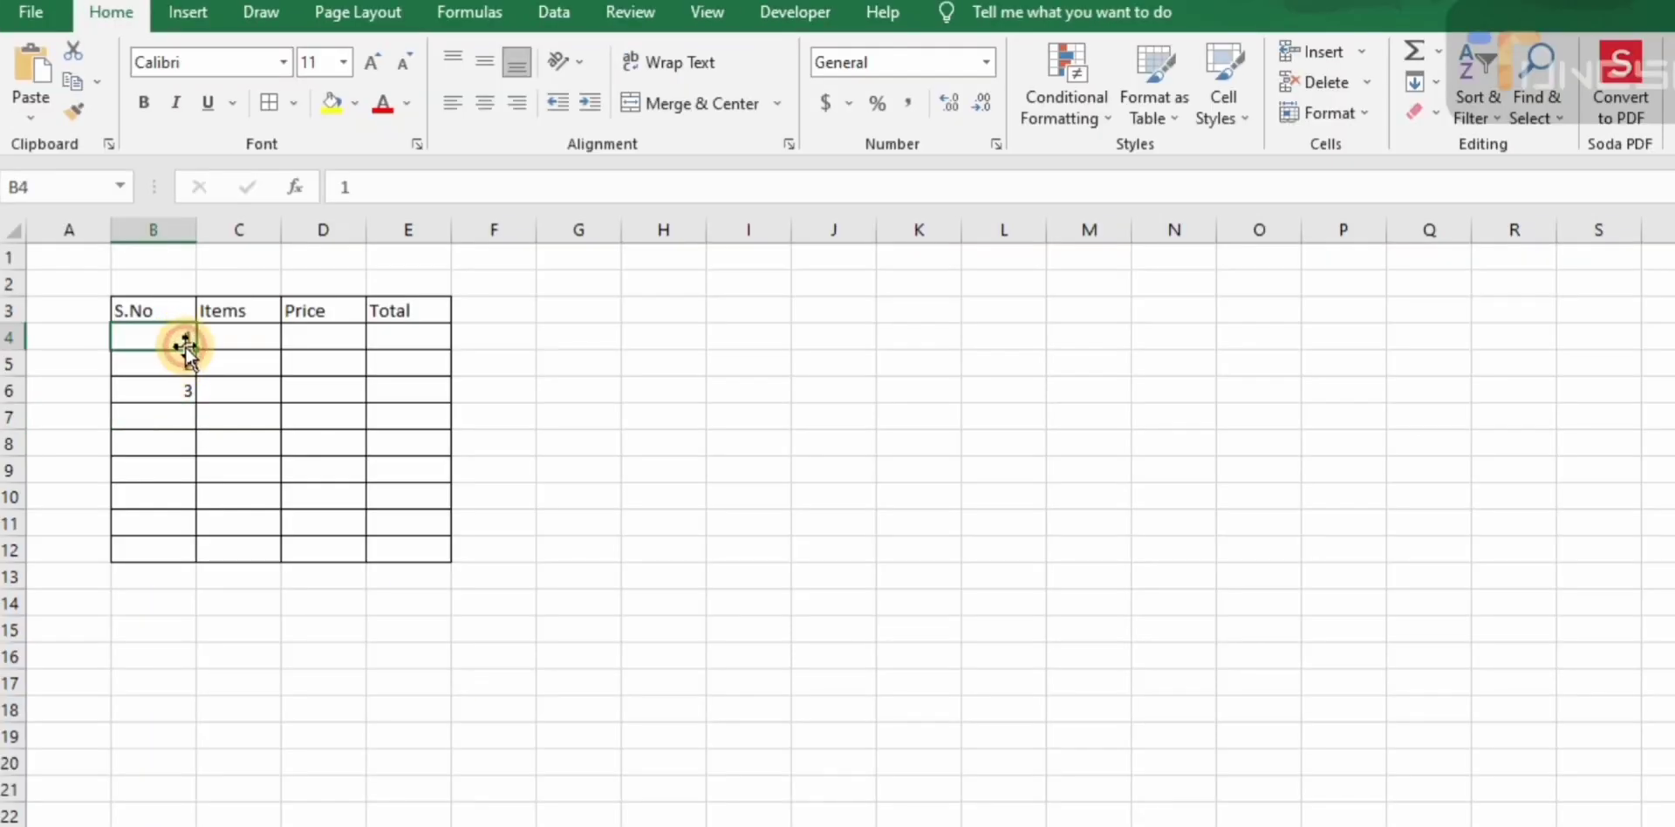
drag(178, 339, 187, 392)
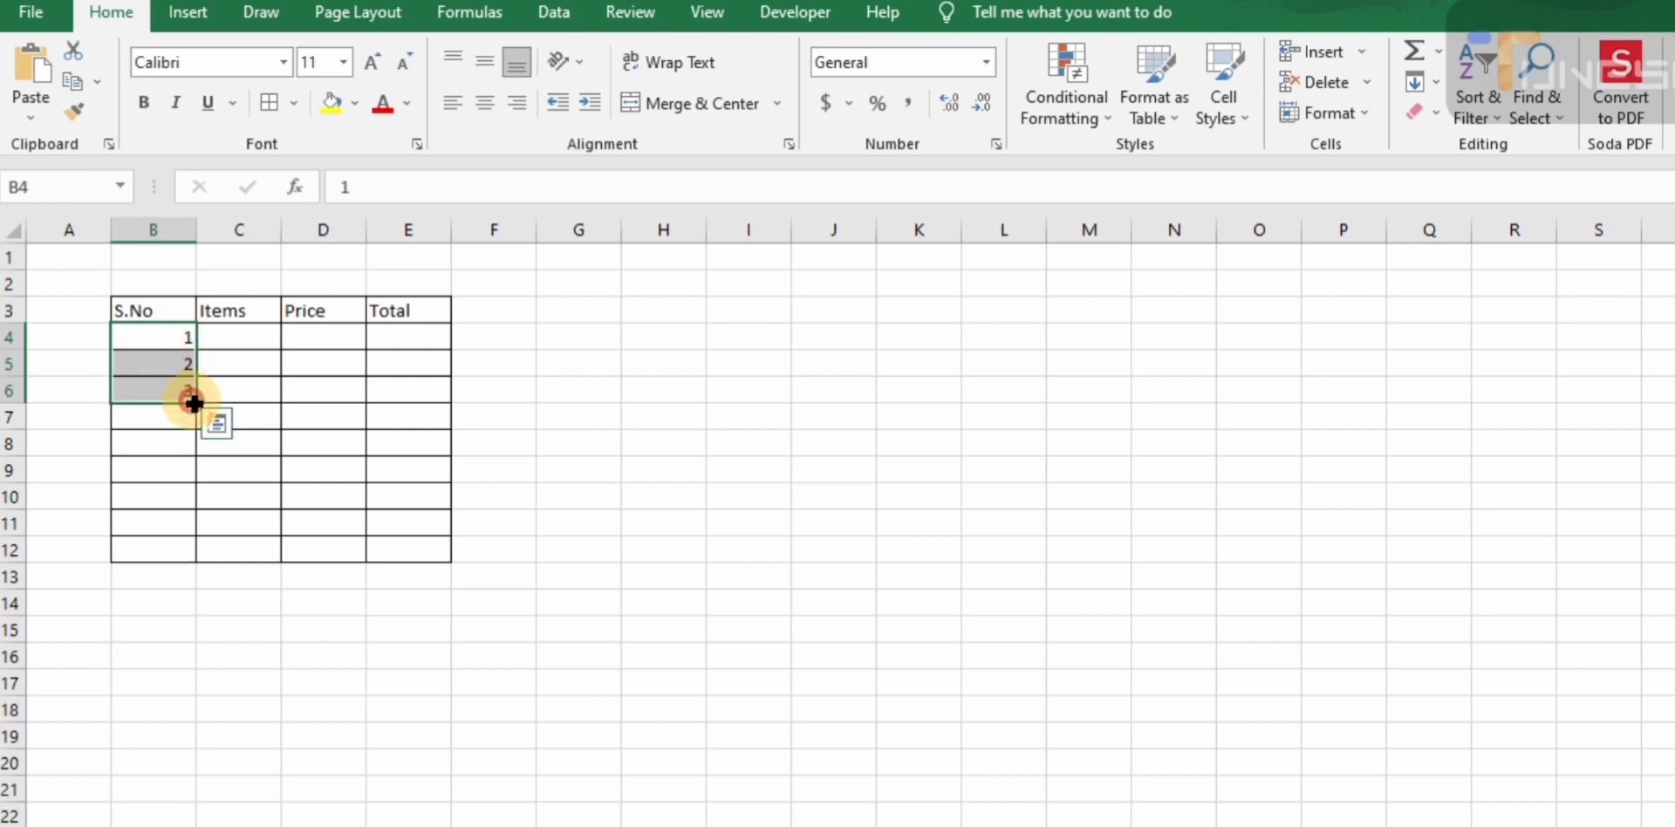
drag(196, 403, 189, 556)
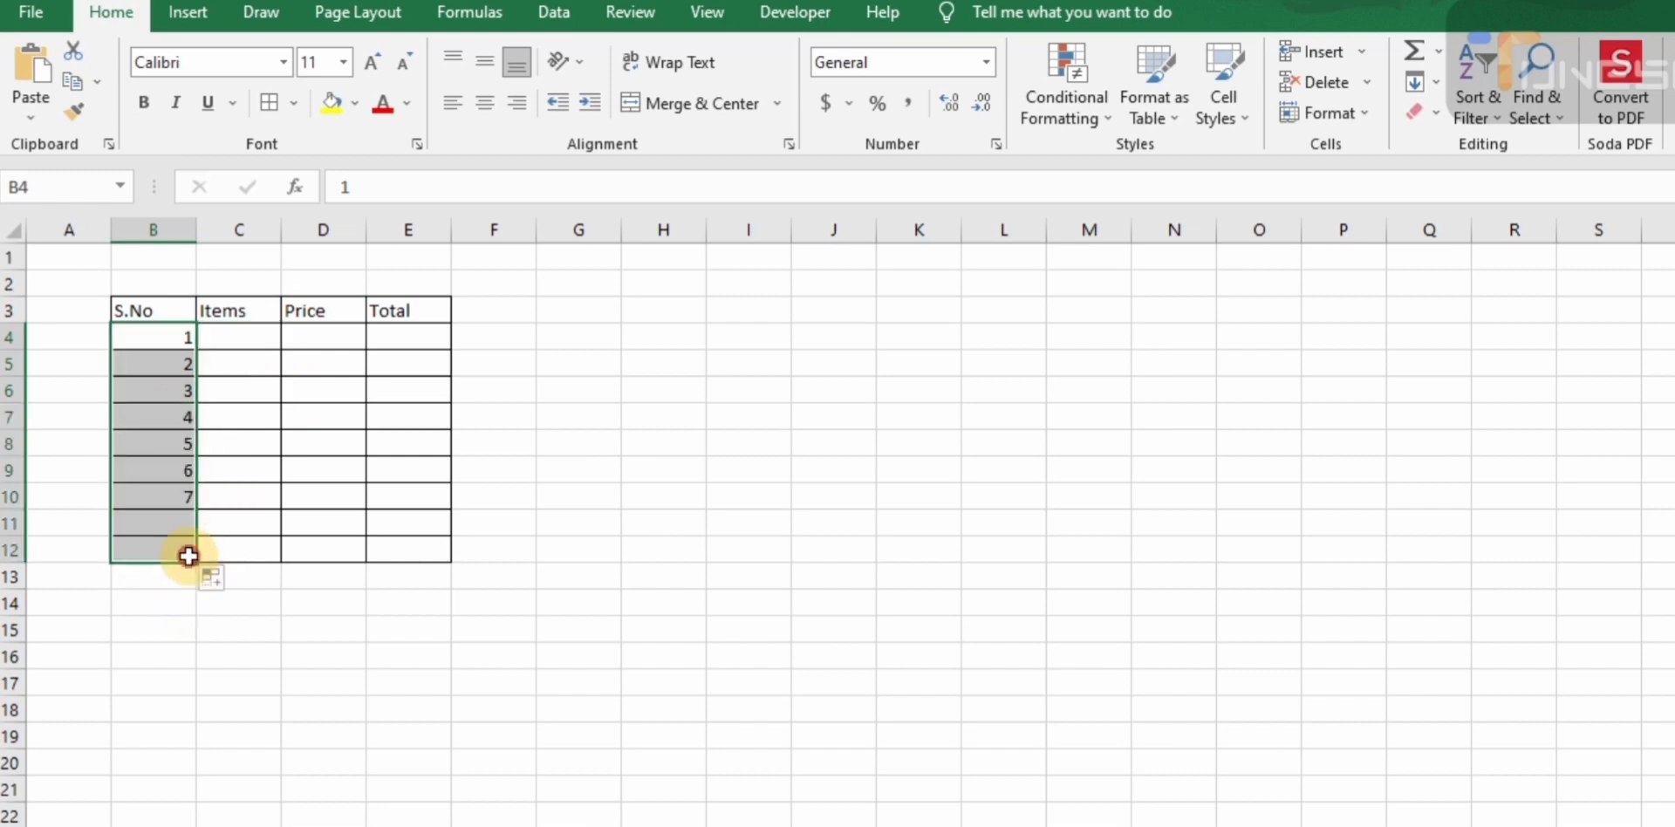
click(486, 103)
- Enter the items Apple, Orange, Pencil, Book, Mobile and Laptop in cells C4 to C9
click(233, 336)
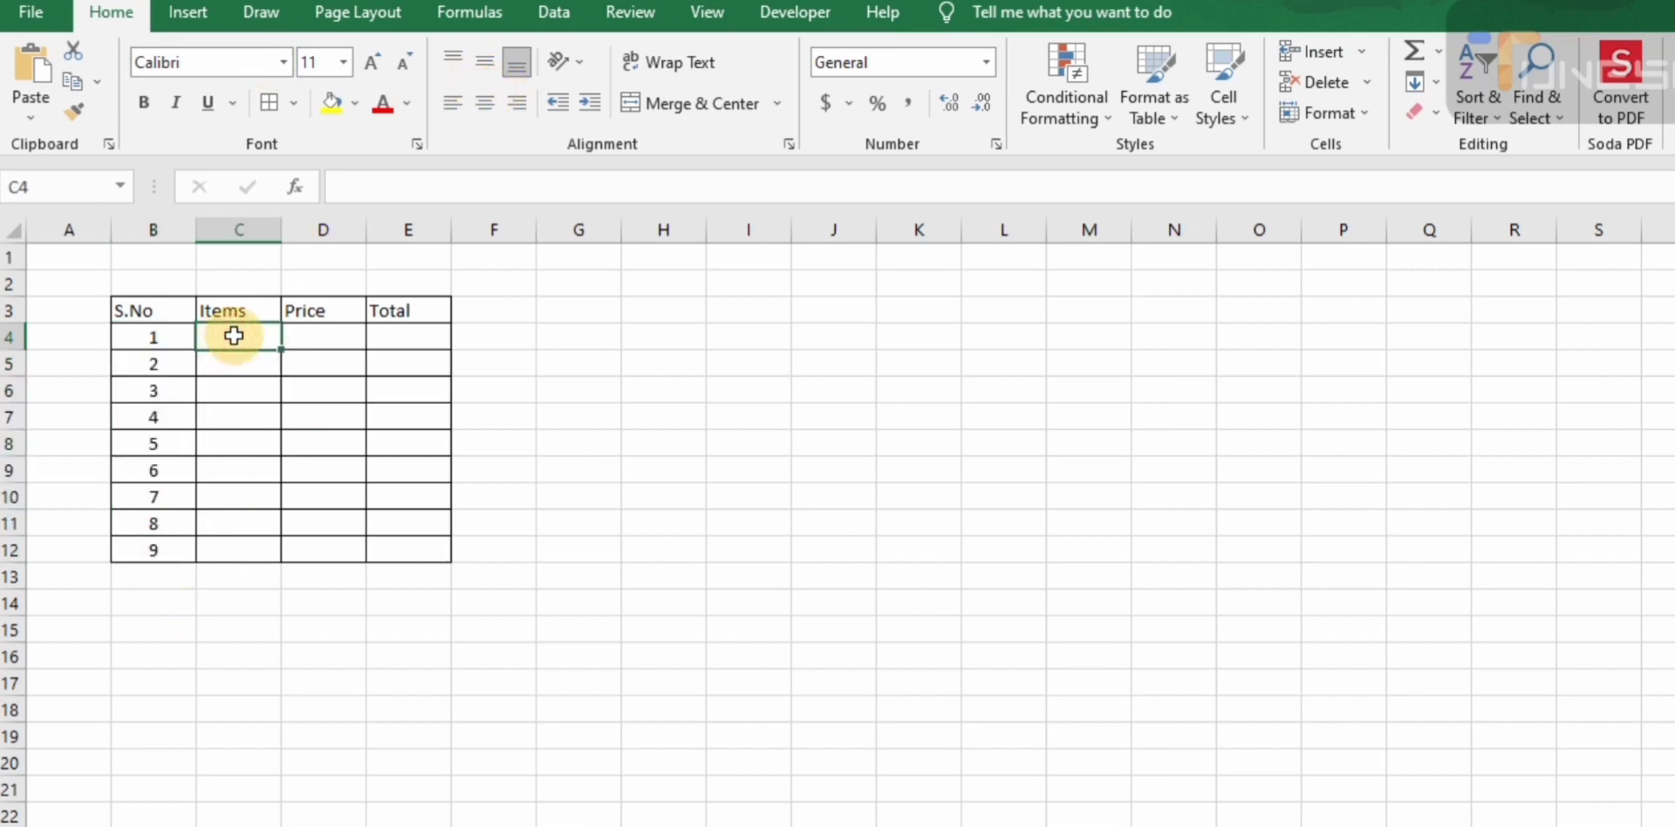
text(Apple)
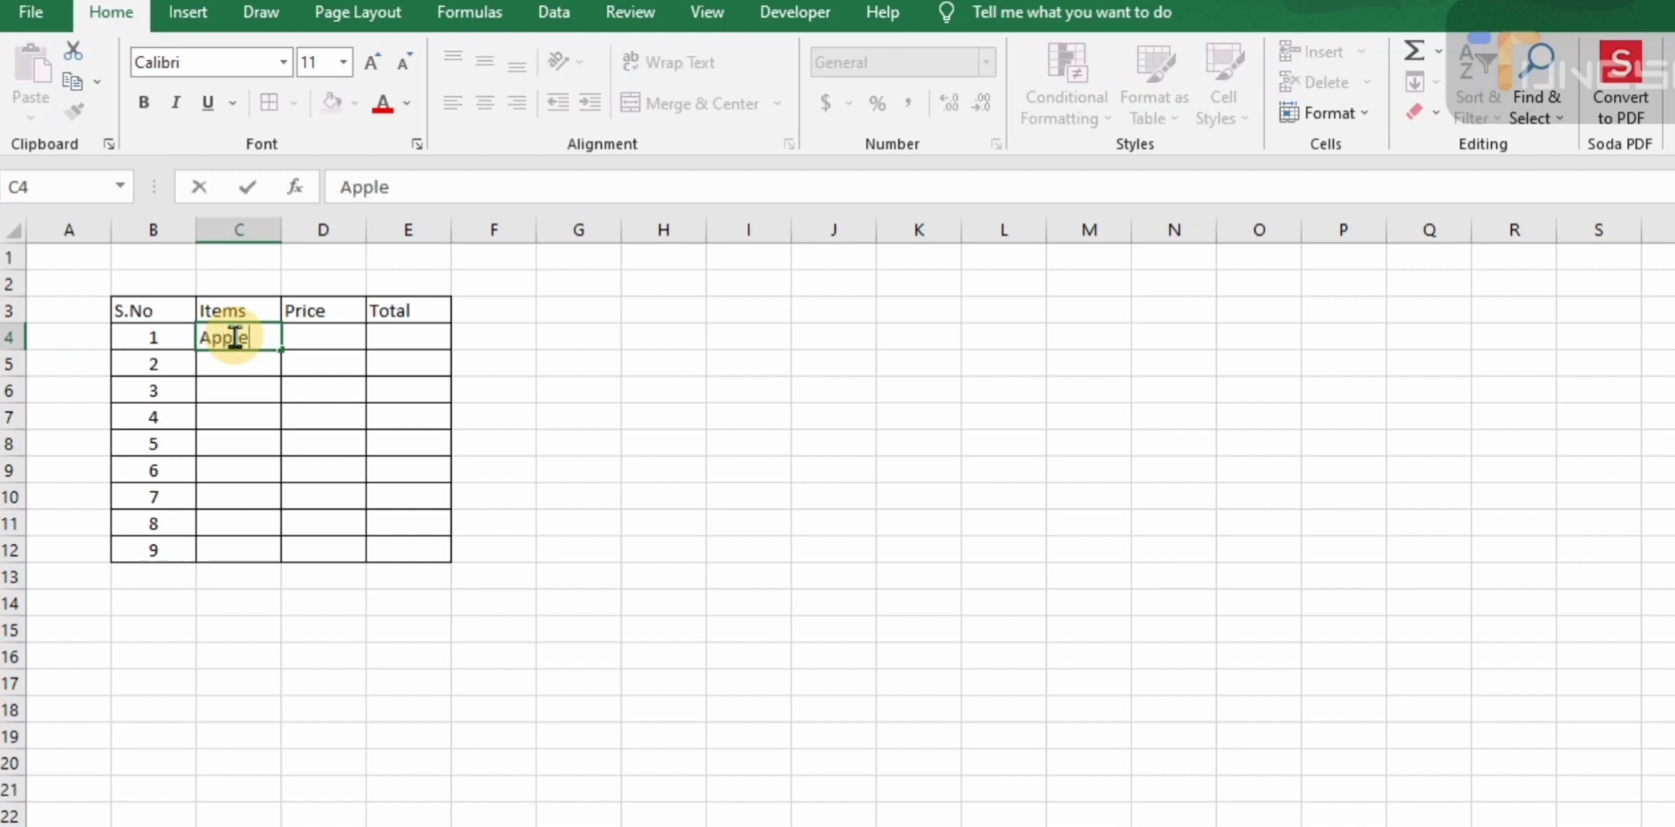
key(Return)
text(Orange)
key(Return)
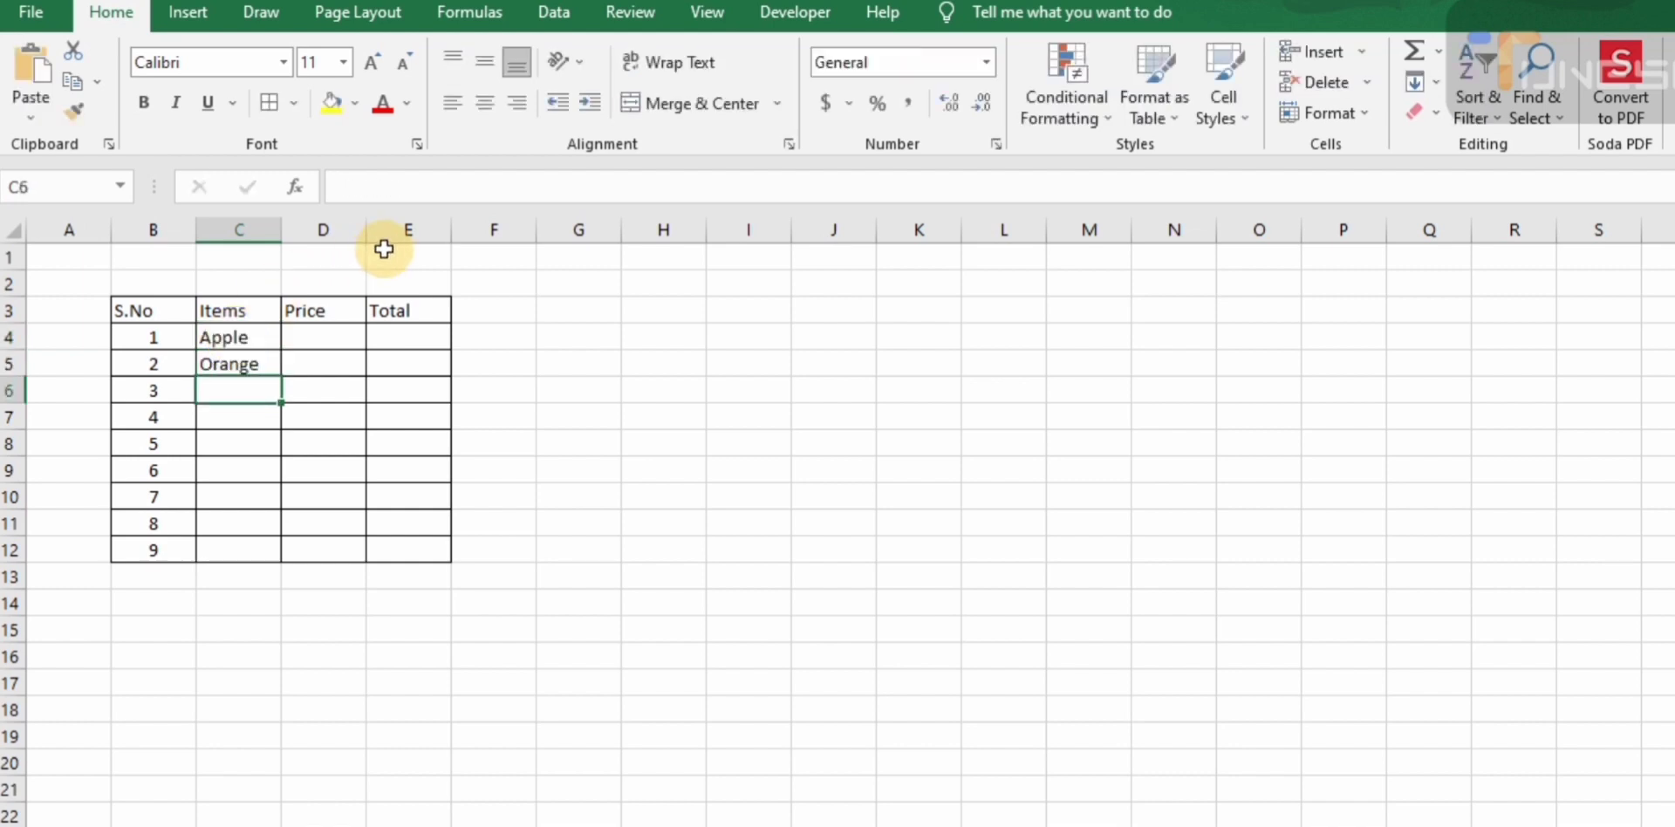
text(Pencil)
key(Return)
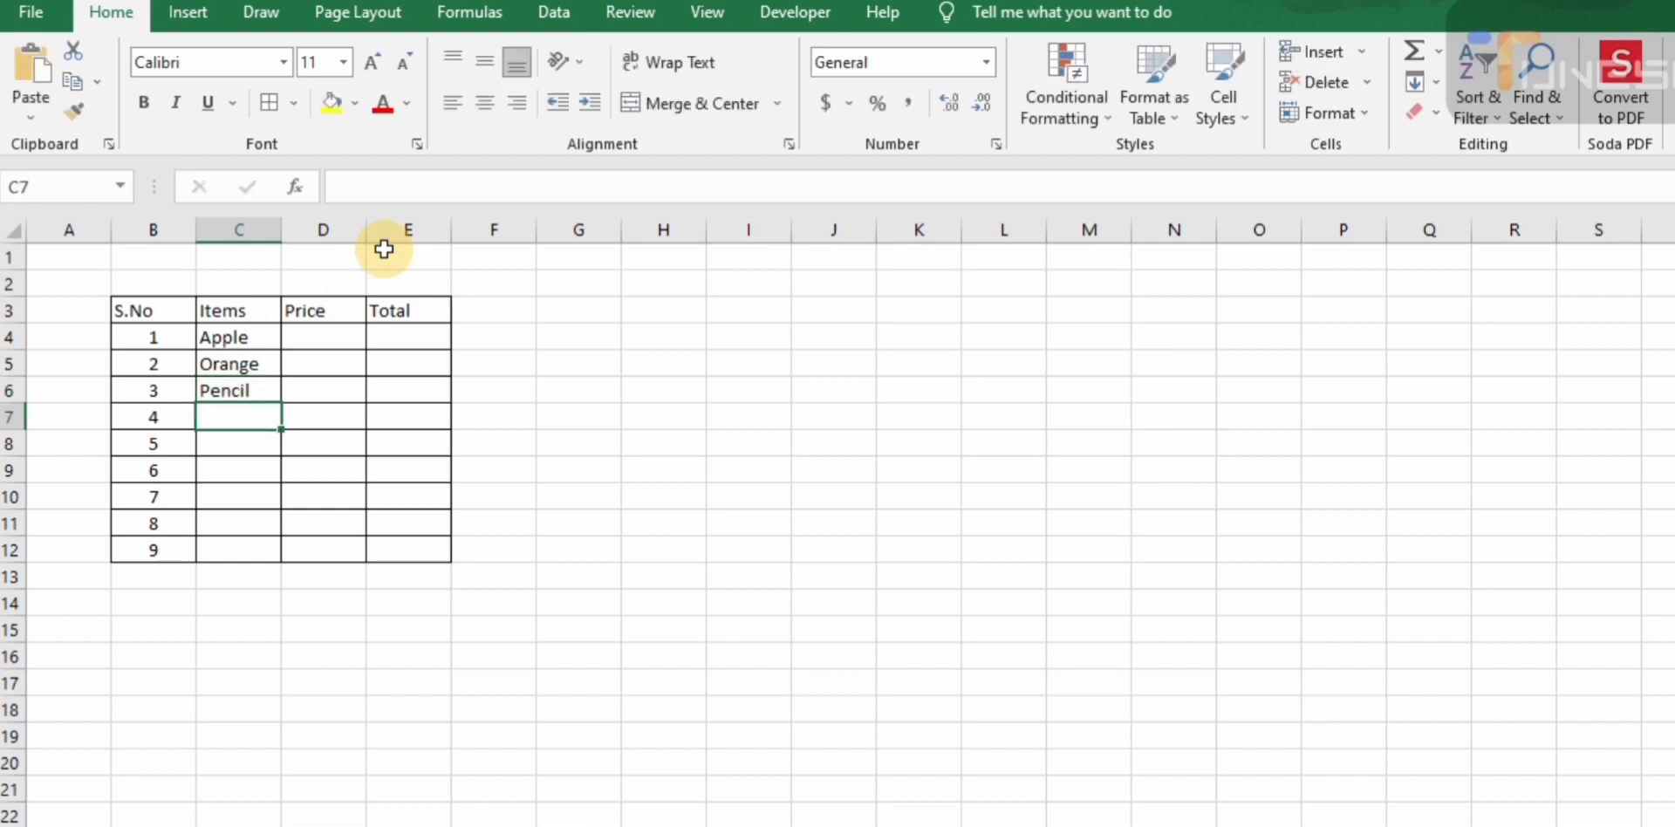
text(Book)
key(Return)
text(Mobile)
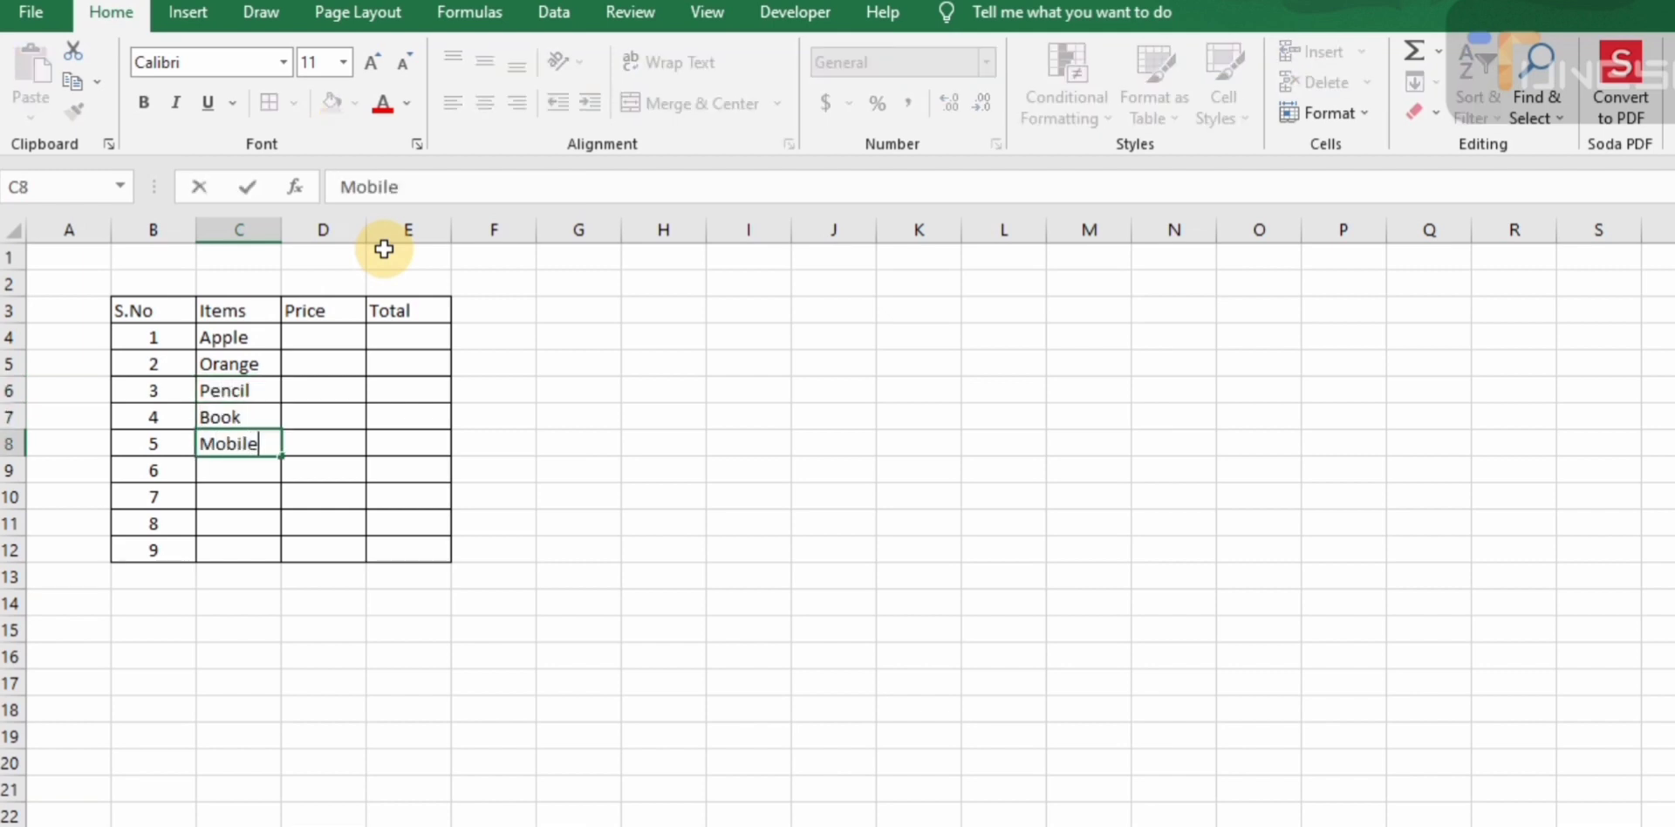
key(Return)
text(Laptop)
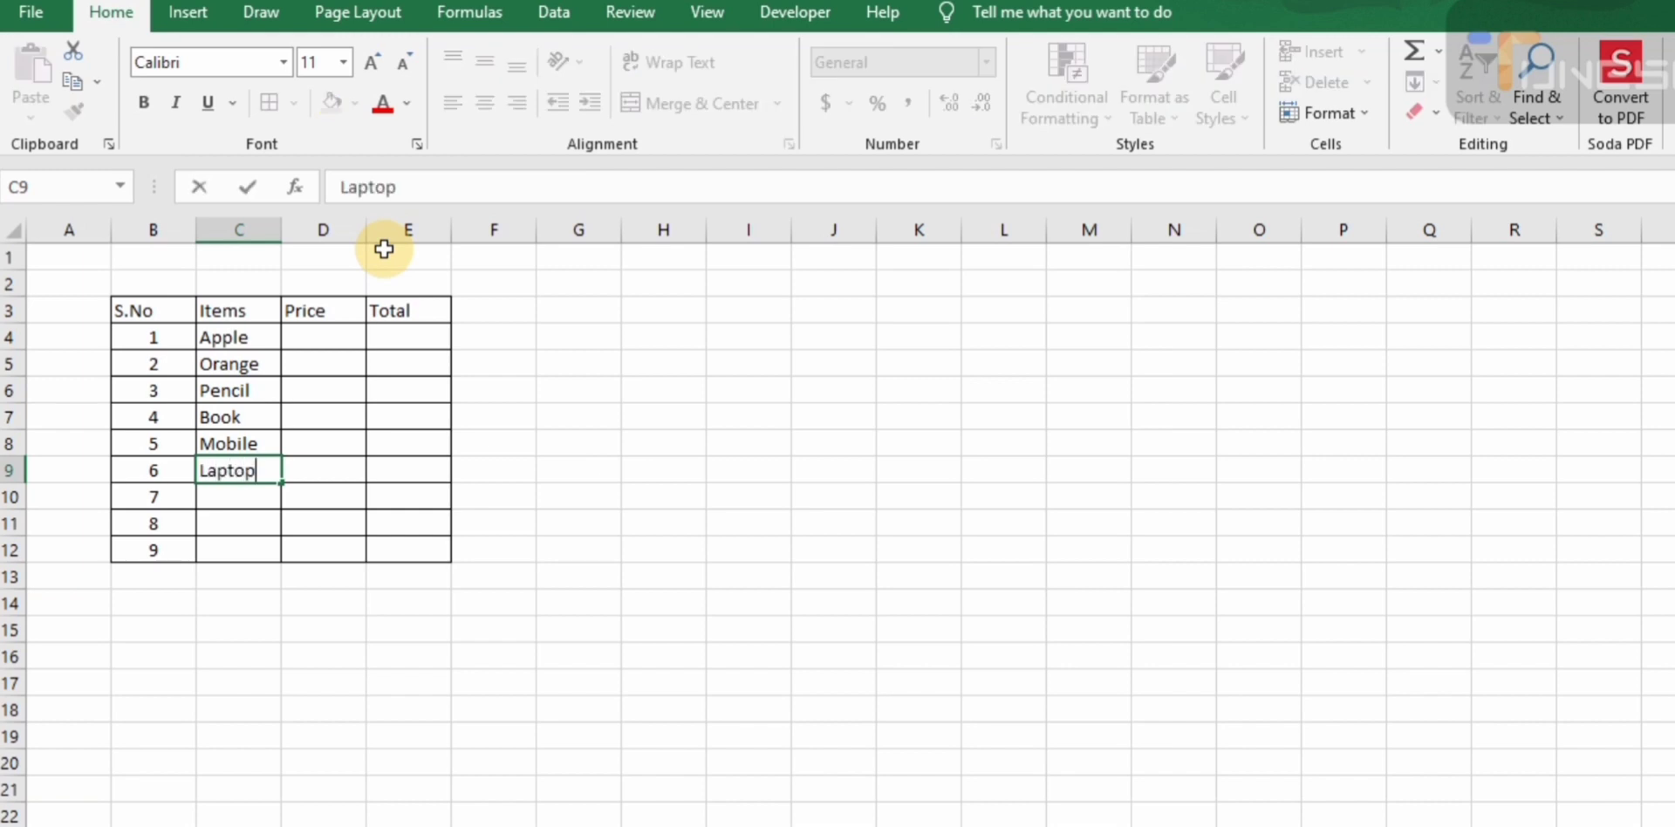
key(Return)
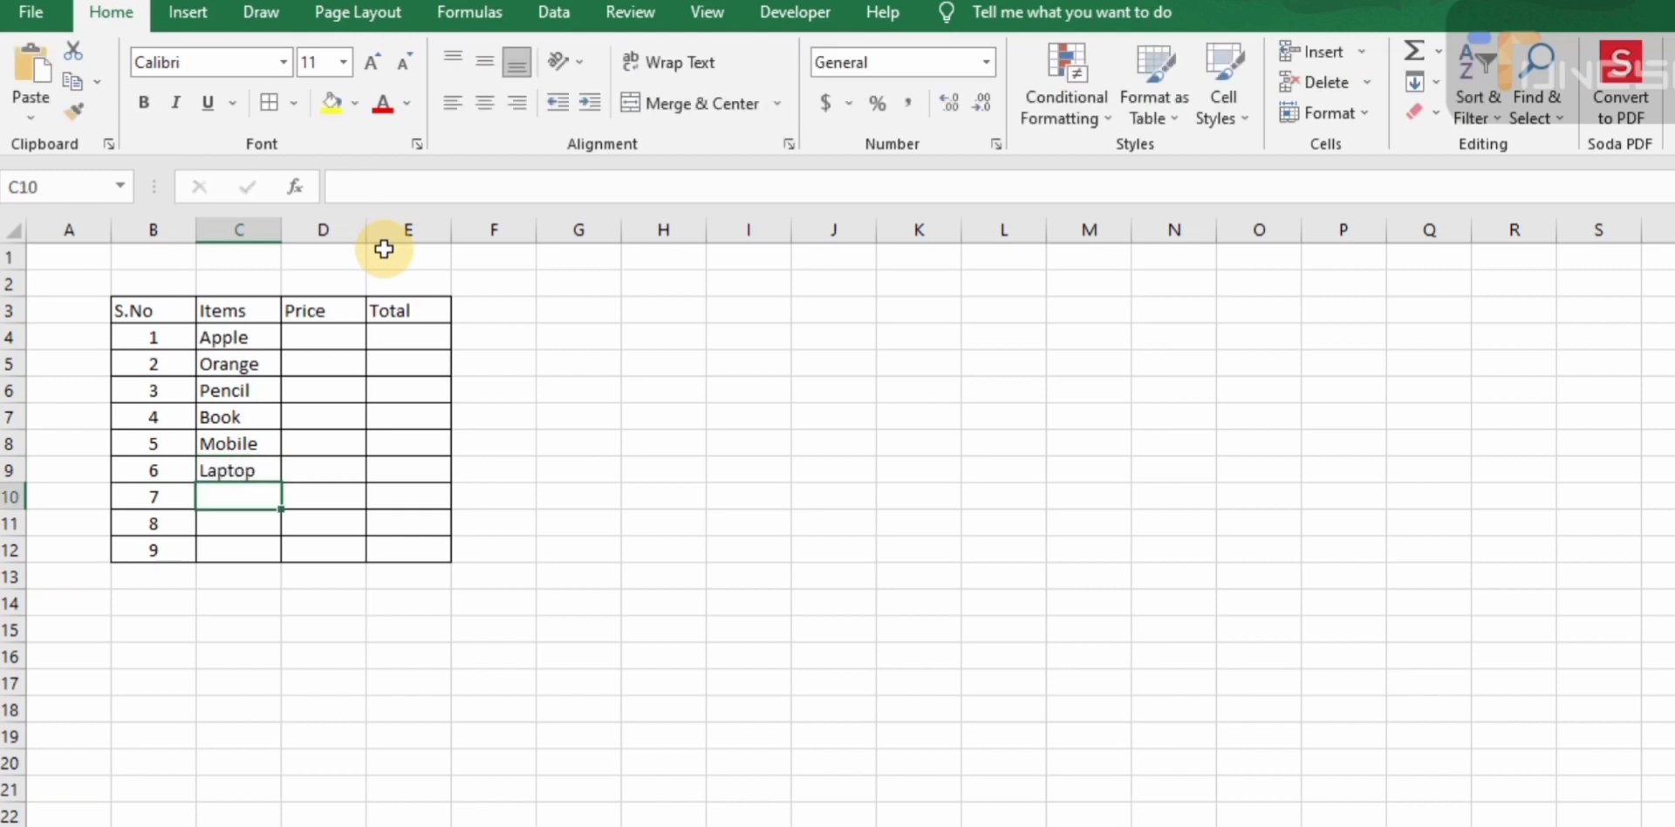
- Insert a new column between Items and Price and give it the heading Qty in D3
click(346, 397)
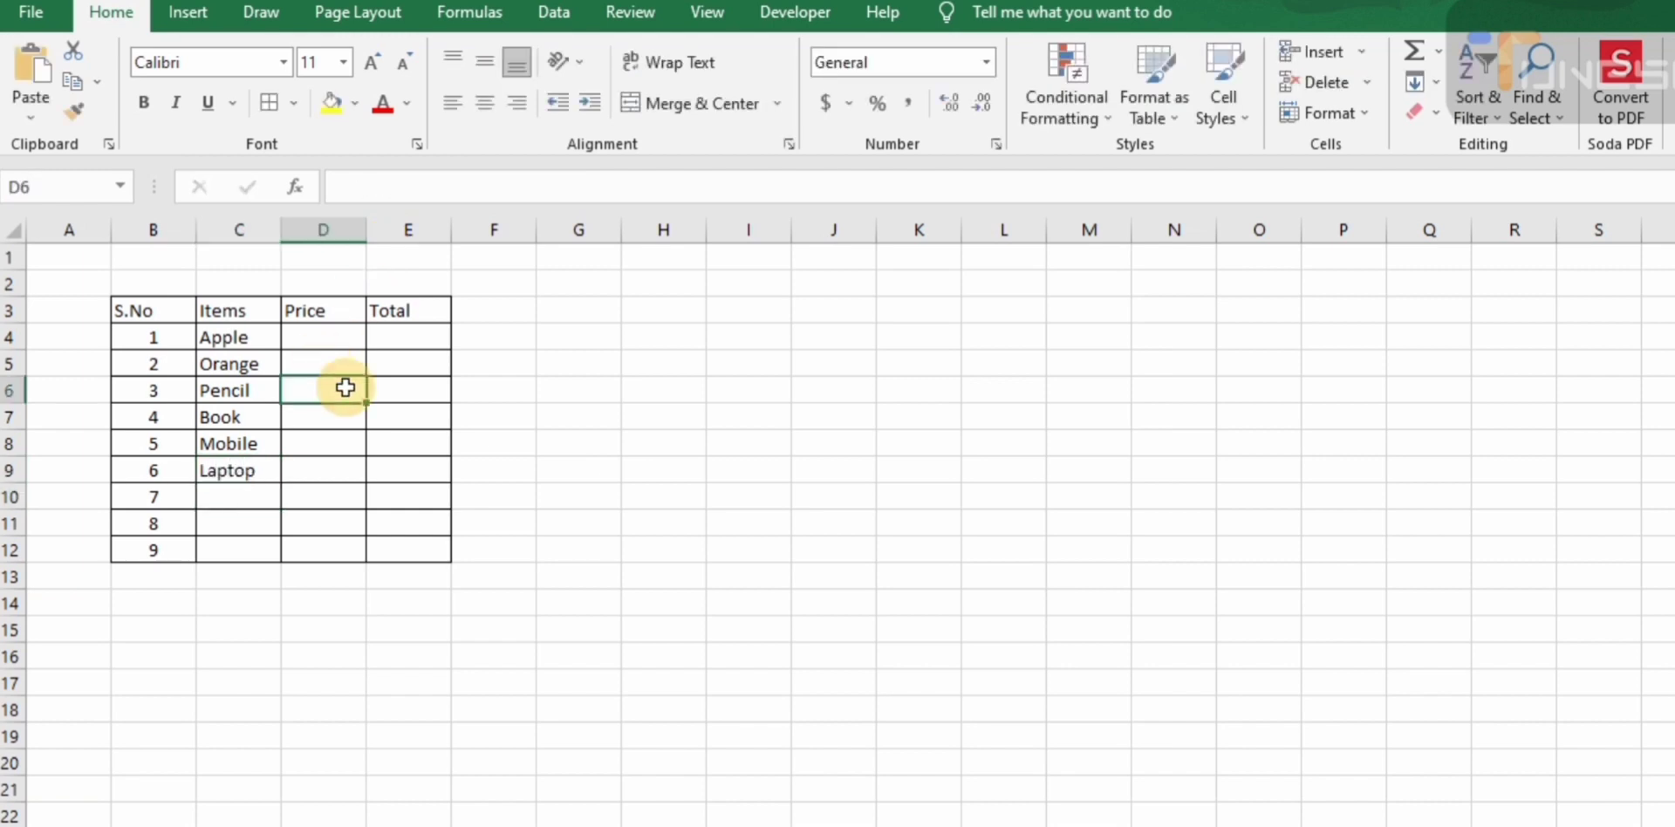
key(alt+h)
key(i)
key(c)
click(344, 312)
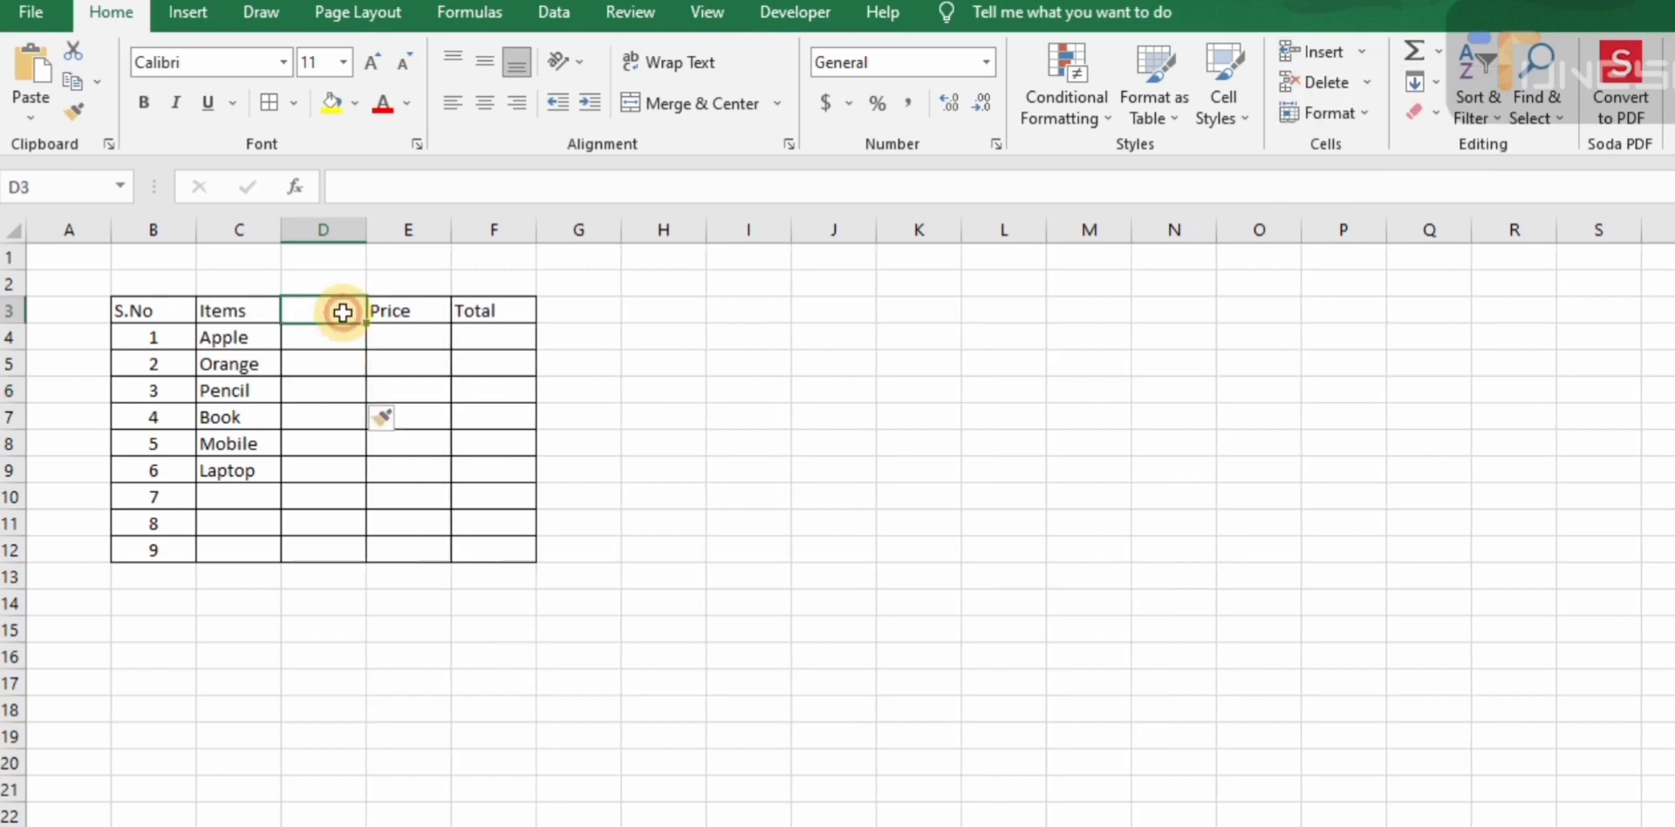
text(Qty)
key(Return)
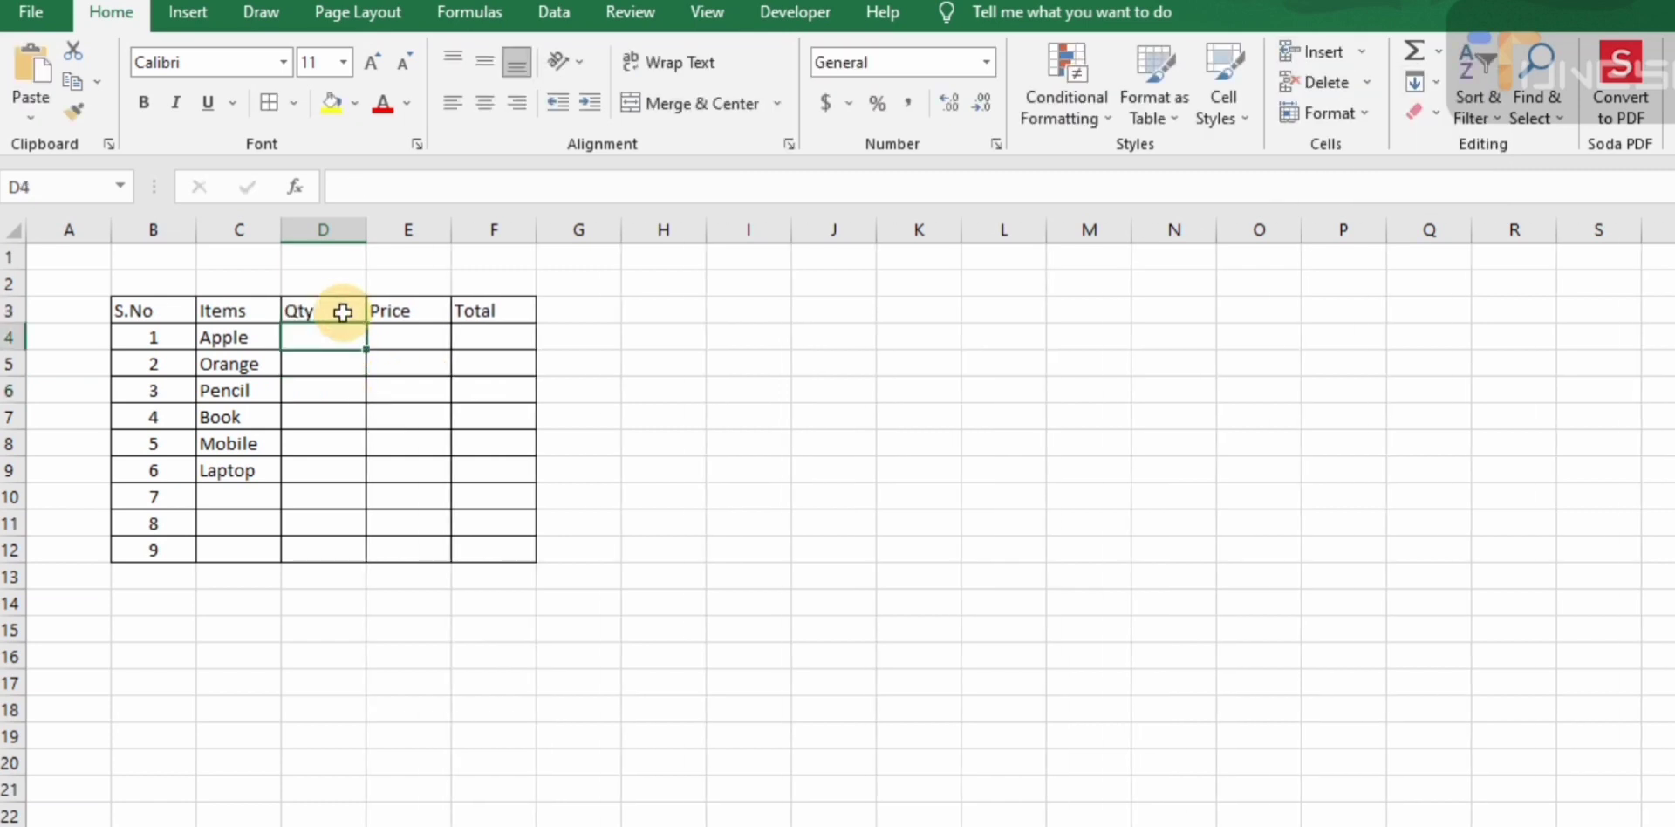
- Enter the quantities 5, 3, 2, 5, 4 and 2 in cells D4 to D9
text(5)
key(Return)
text(3)
key(Return)
text(2)
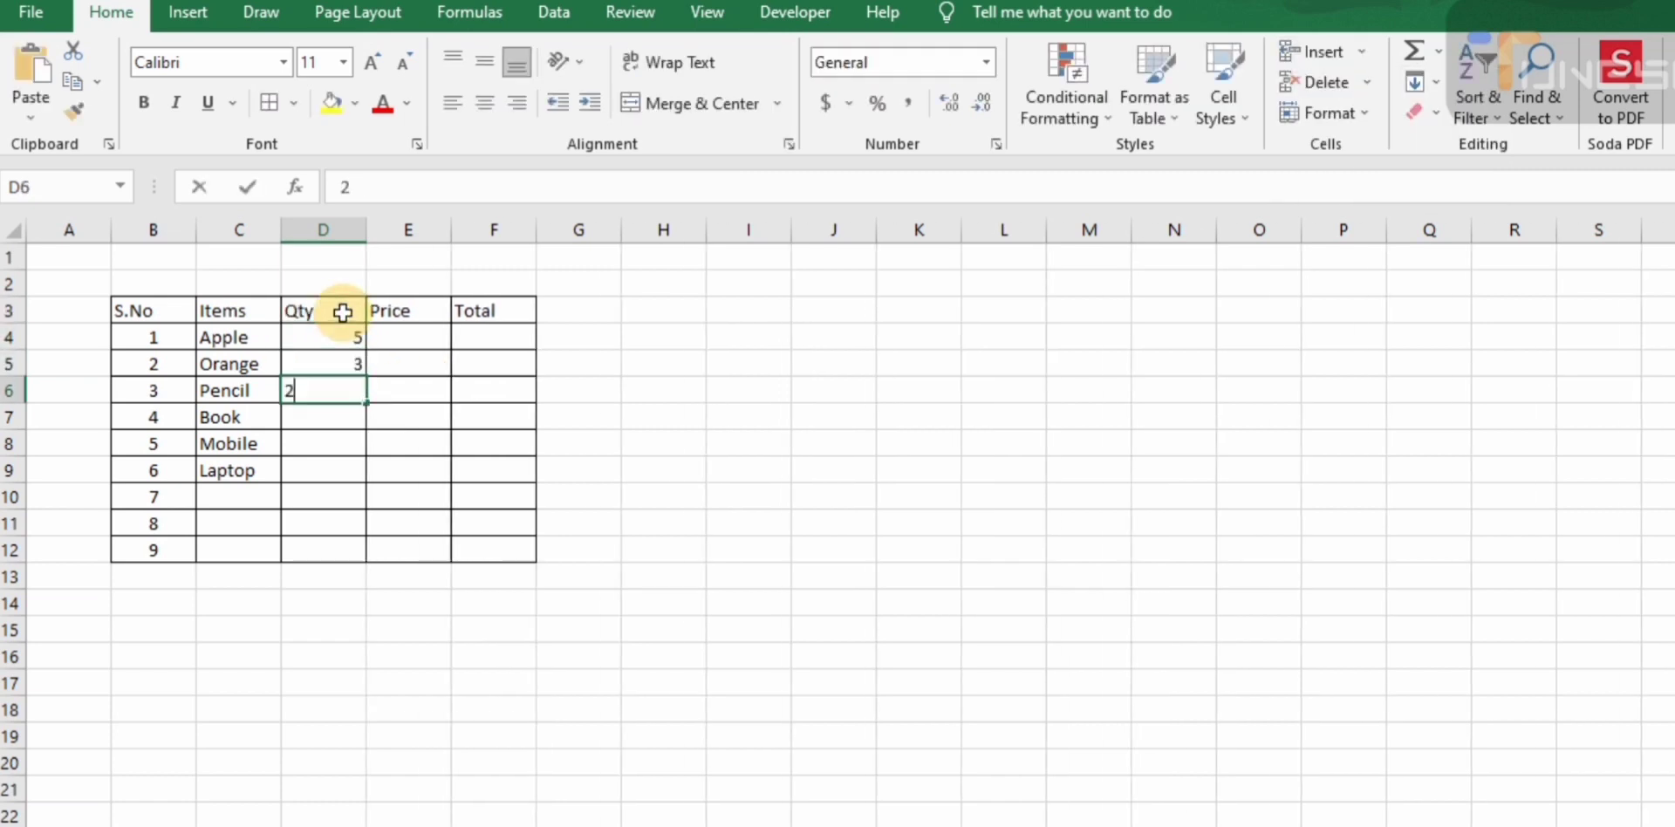
key(Return)
text(5 4)
key(Return)
text(2)
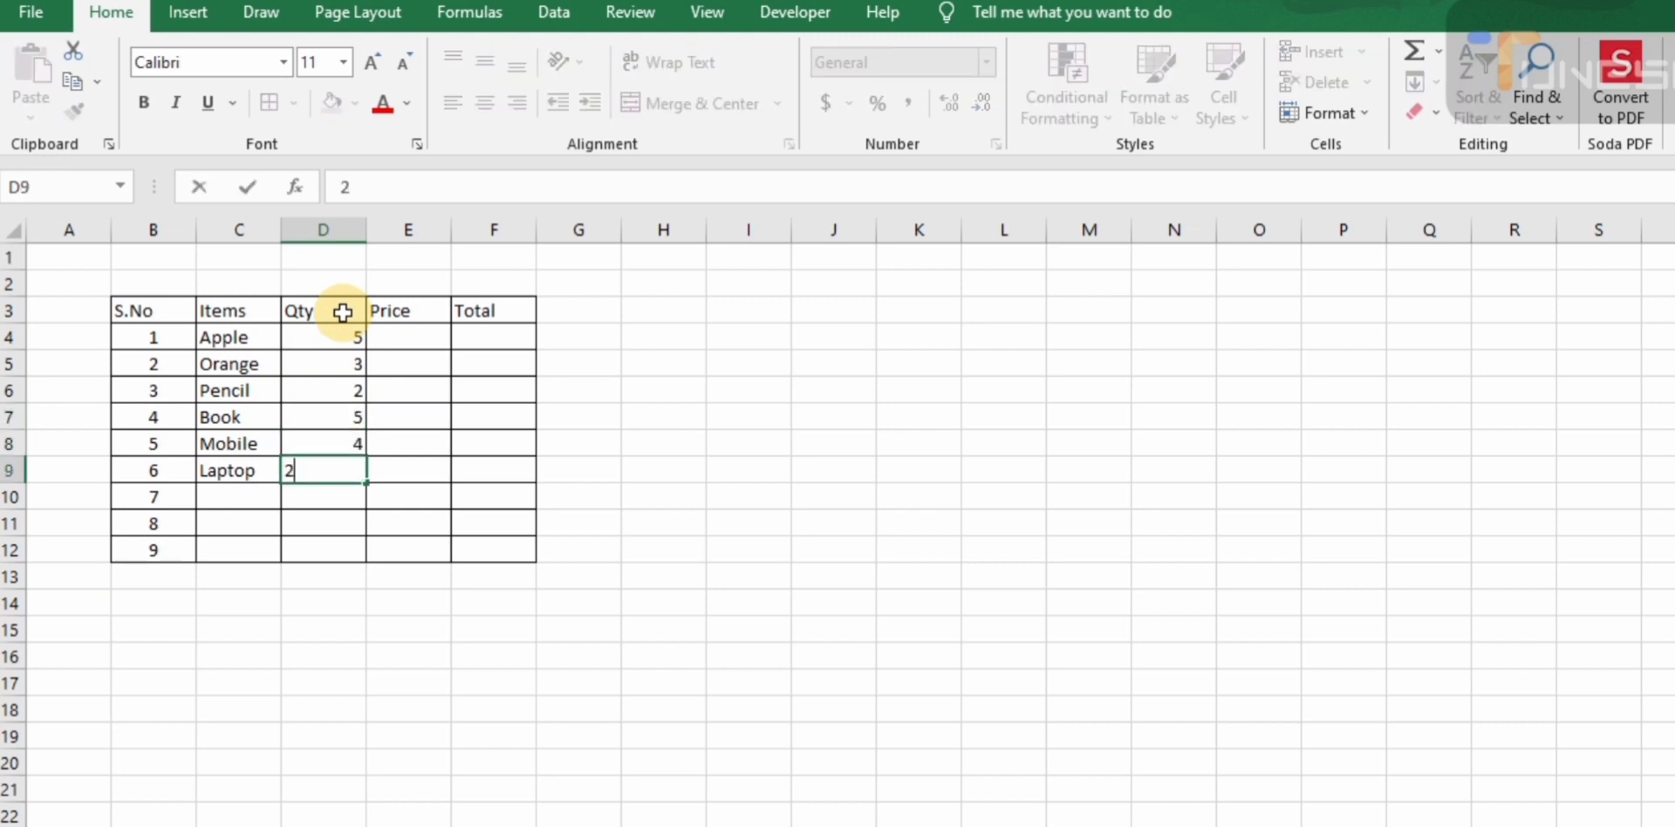
key(Return)
- Centre the contents of the whole item table horizontally
drag(142, 314, 531, 554)
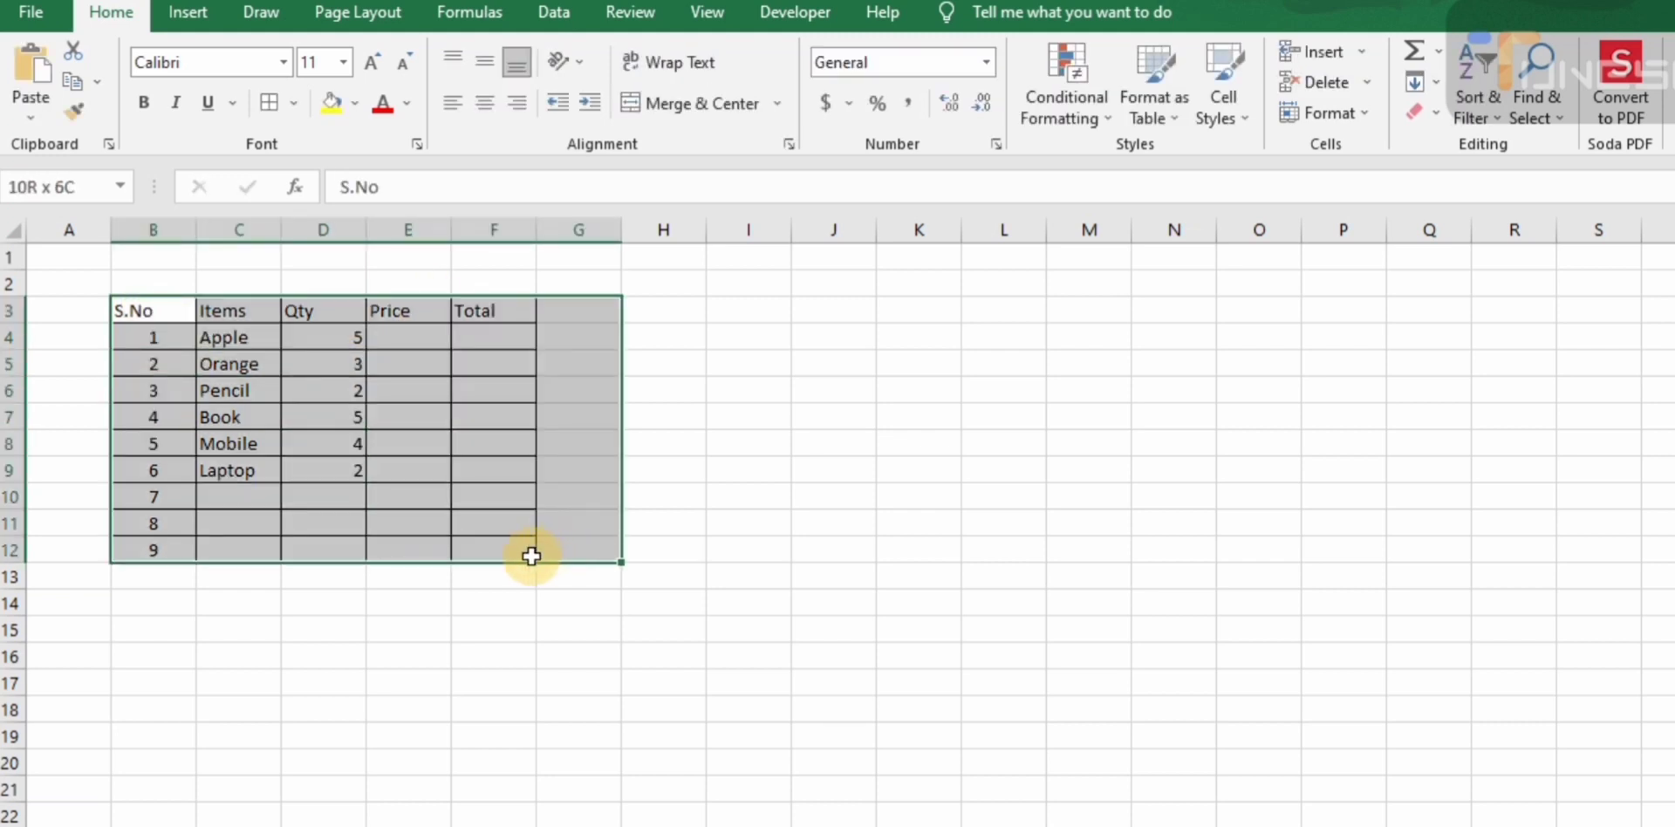
click(485, 103)
- Enter the prices 100, 150, 40, 59, 500 and 50000 in cells E4 to E9
click(405, 340)
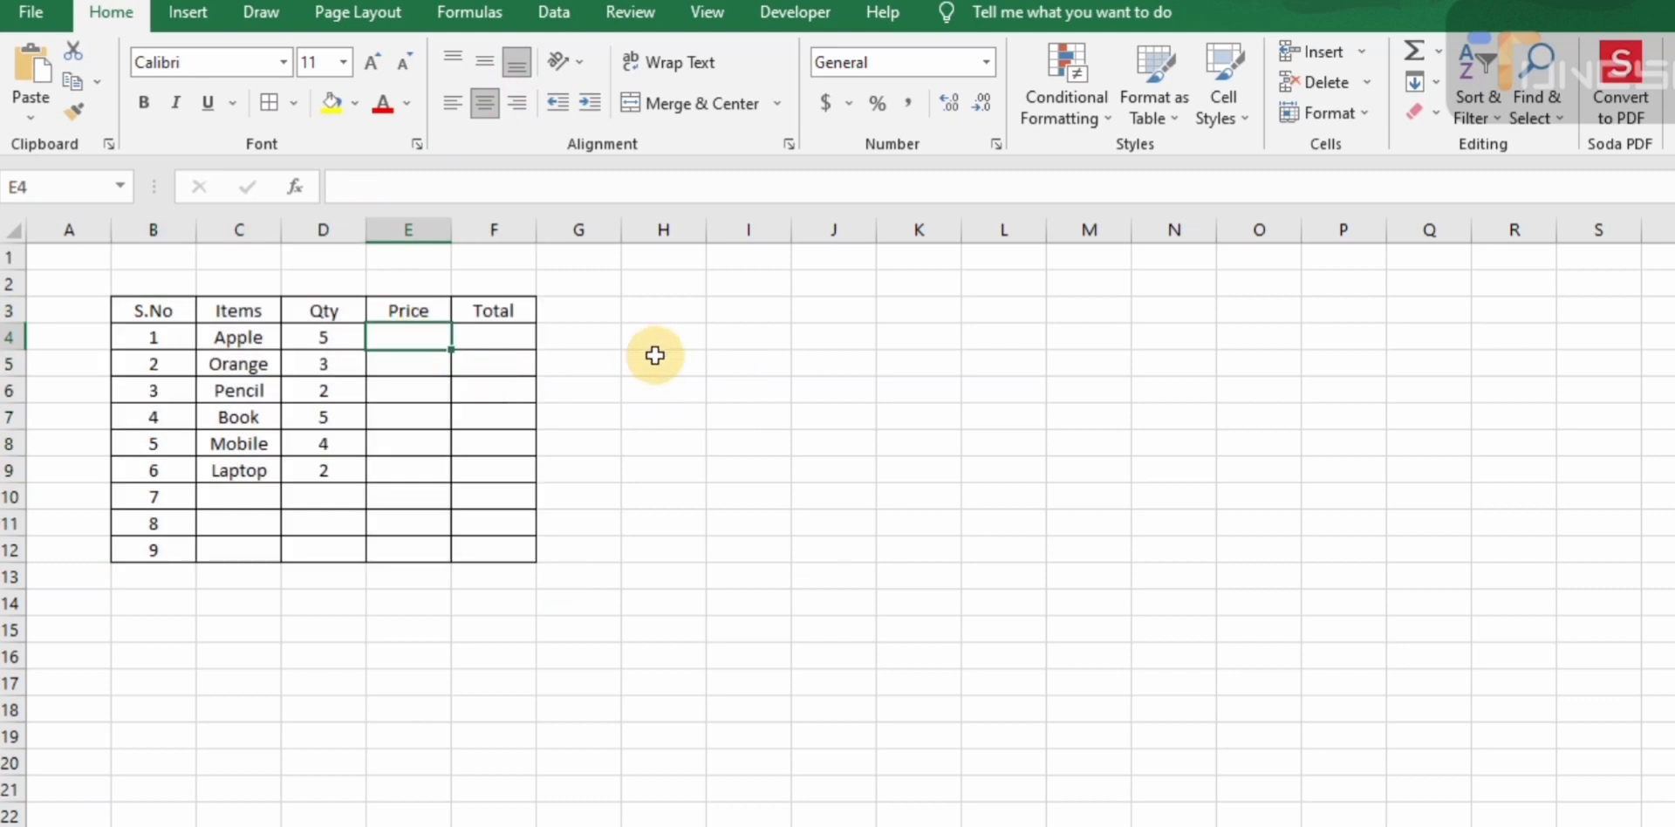
text(100)
key(Return)
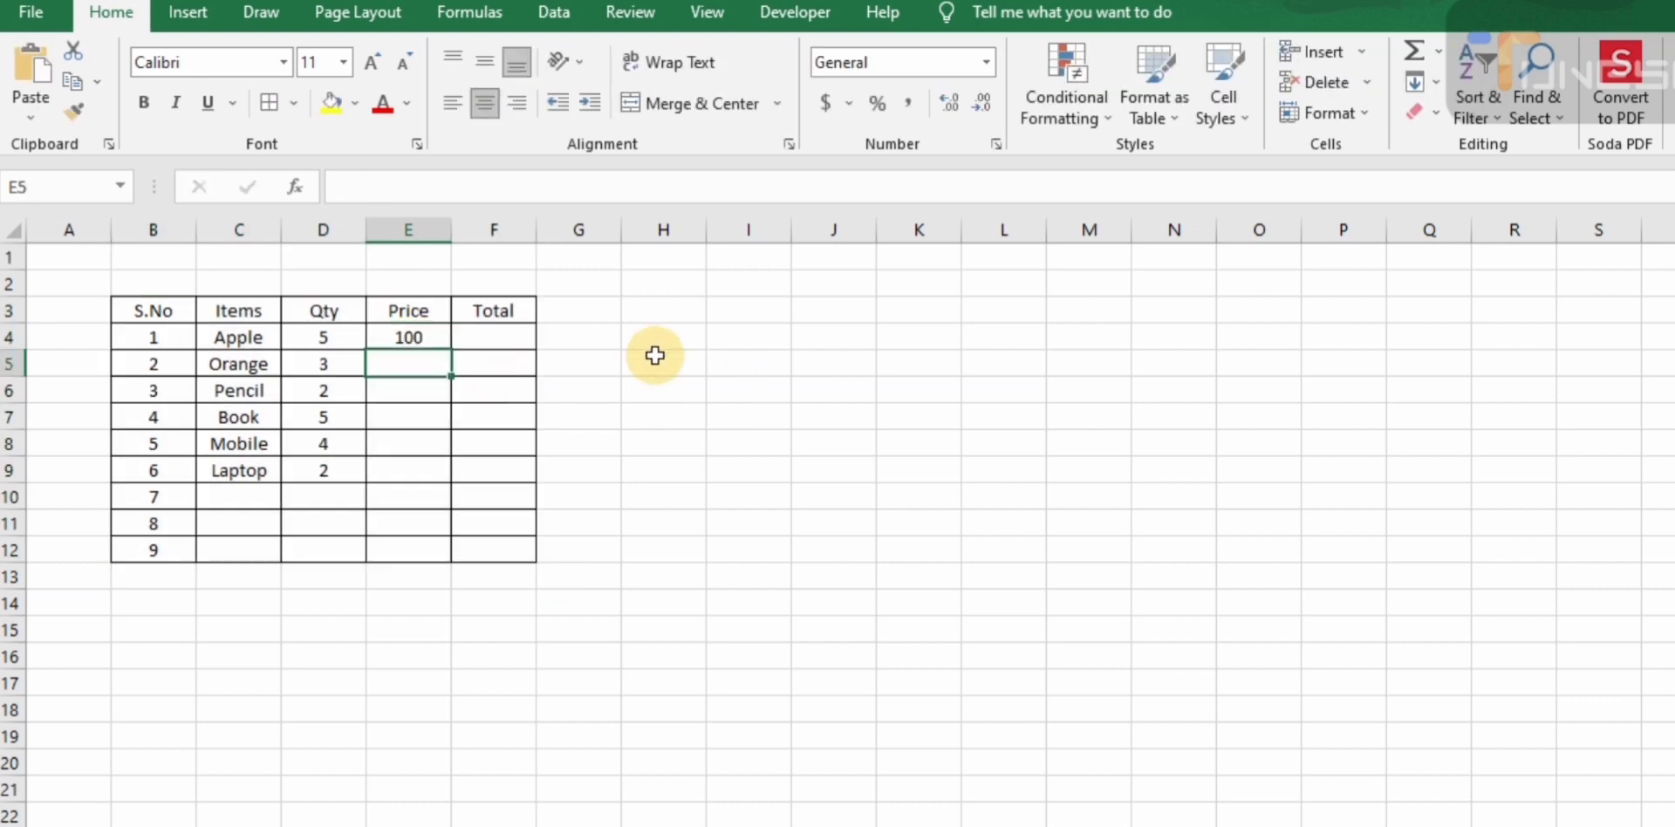
text(150)
key(Return)
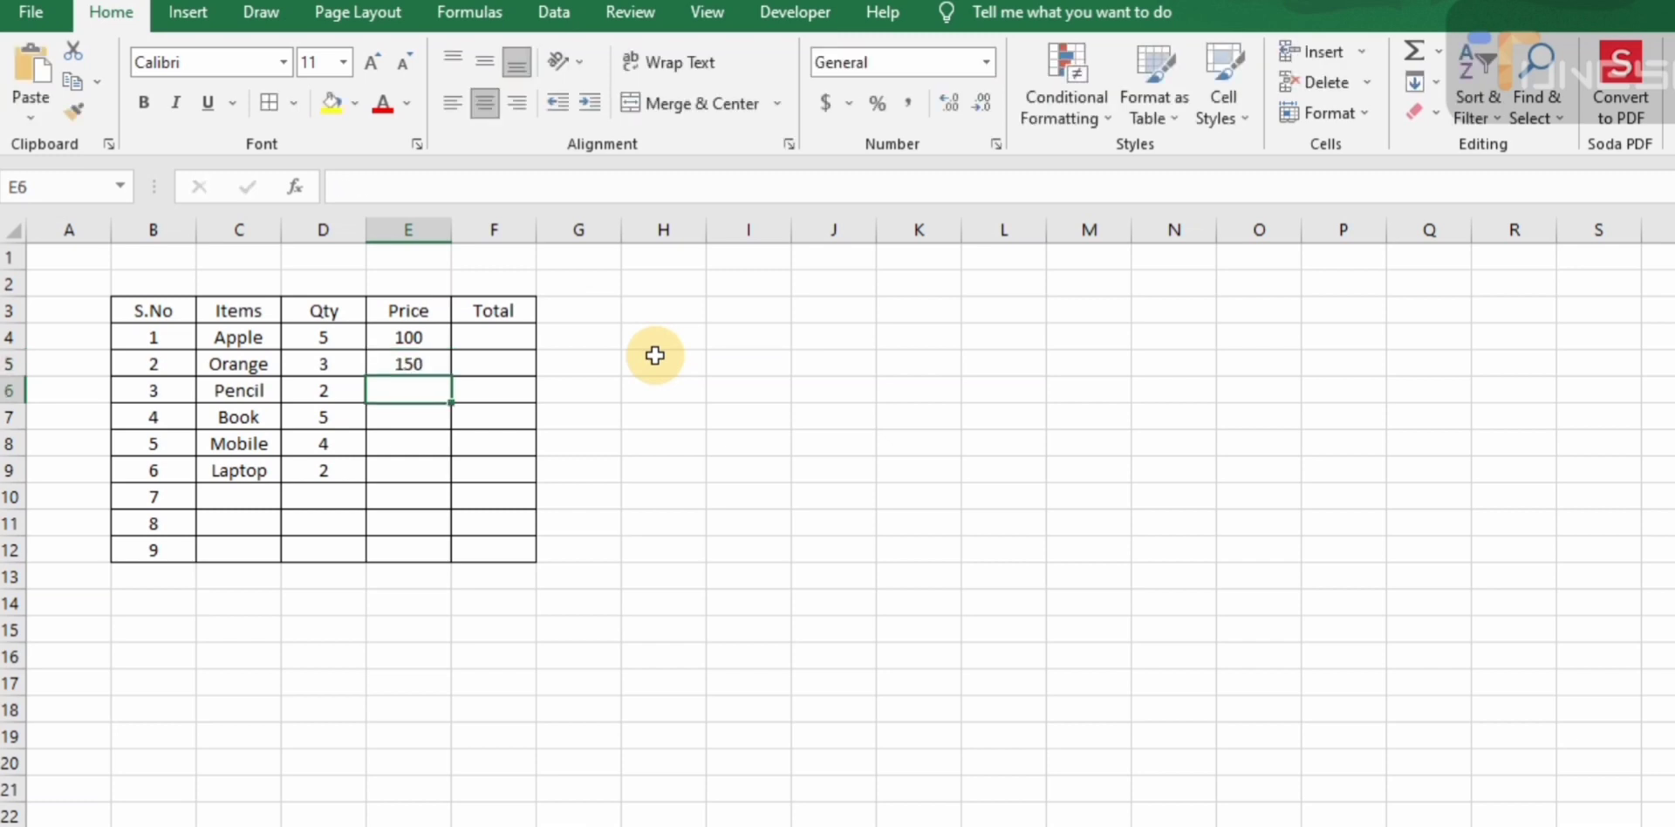
text(40)
key(Return)
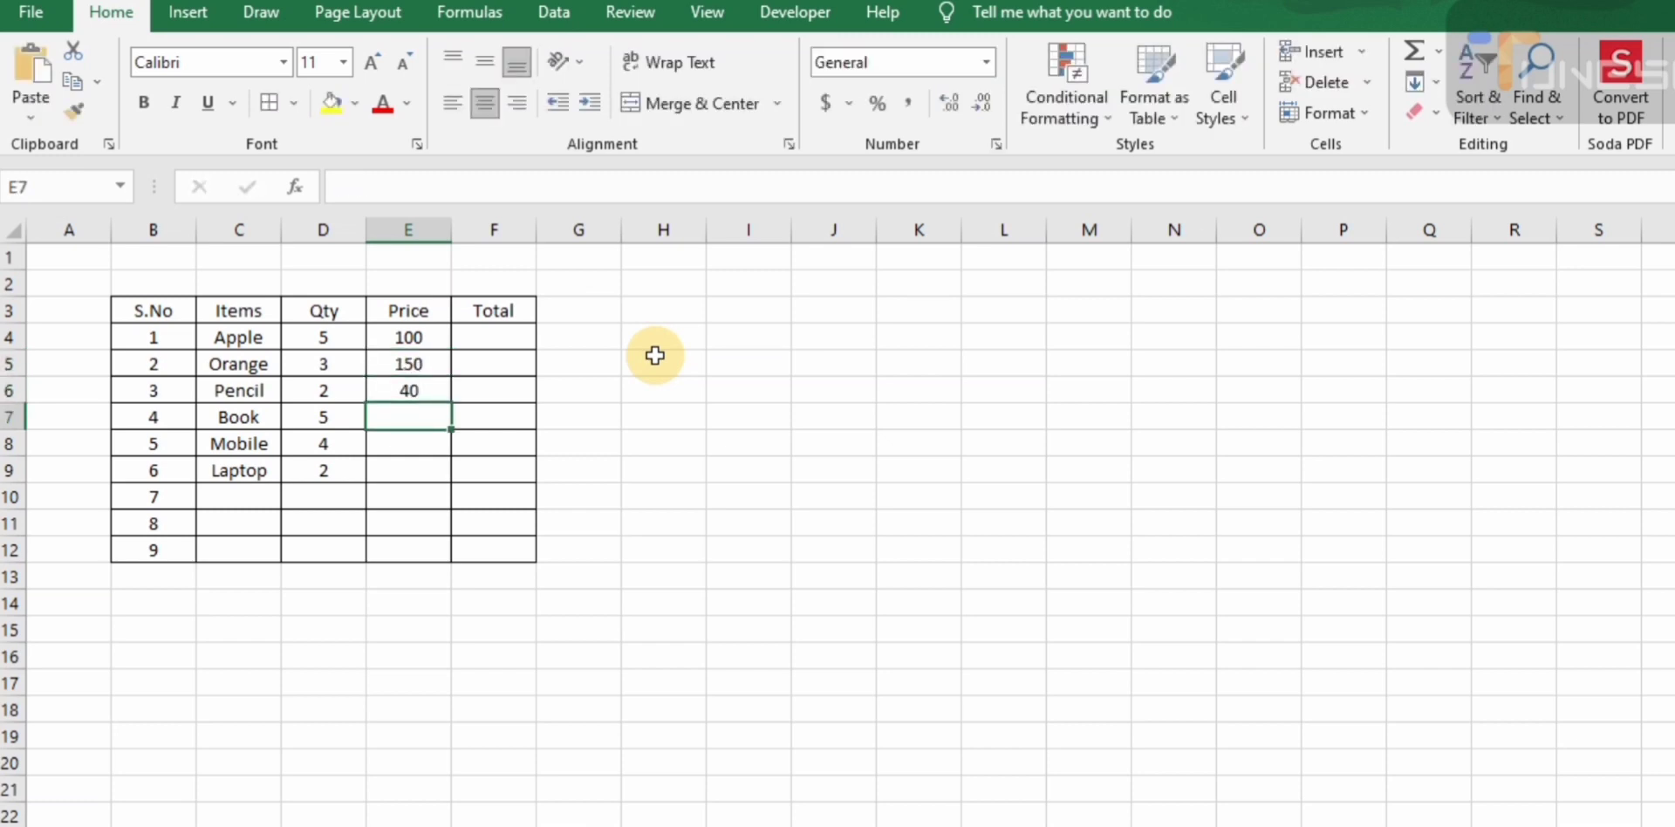
text(59)
key(Return)
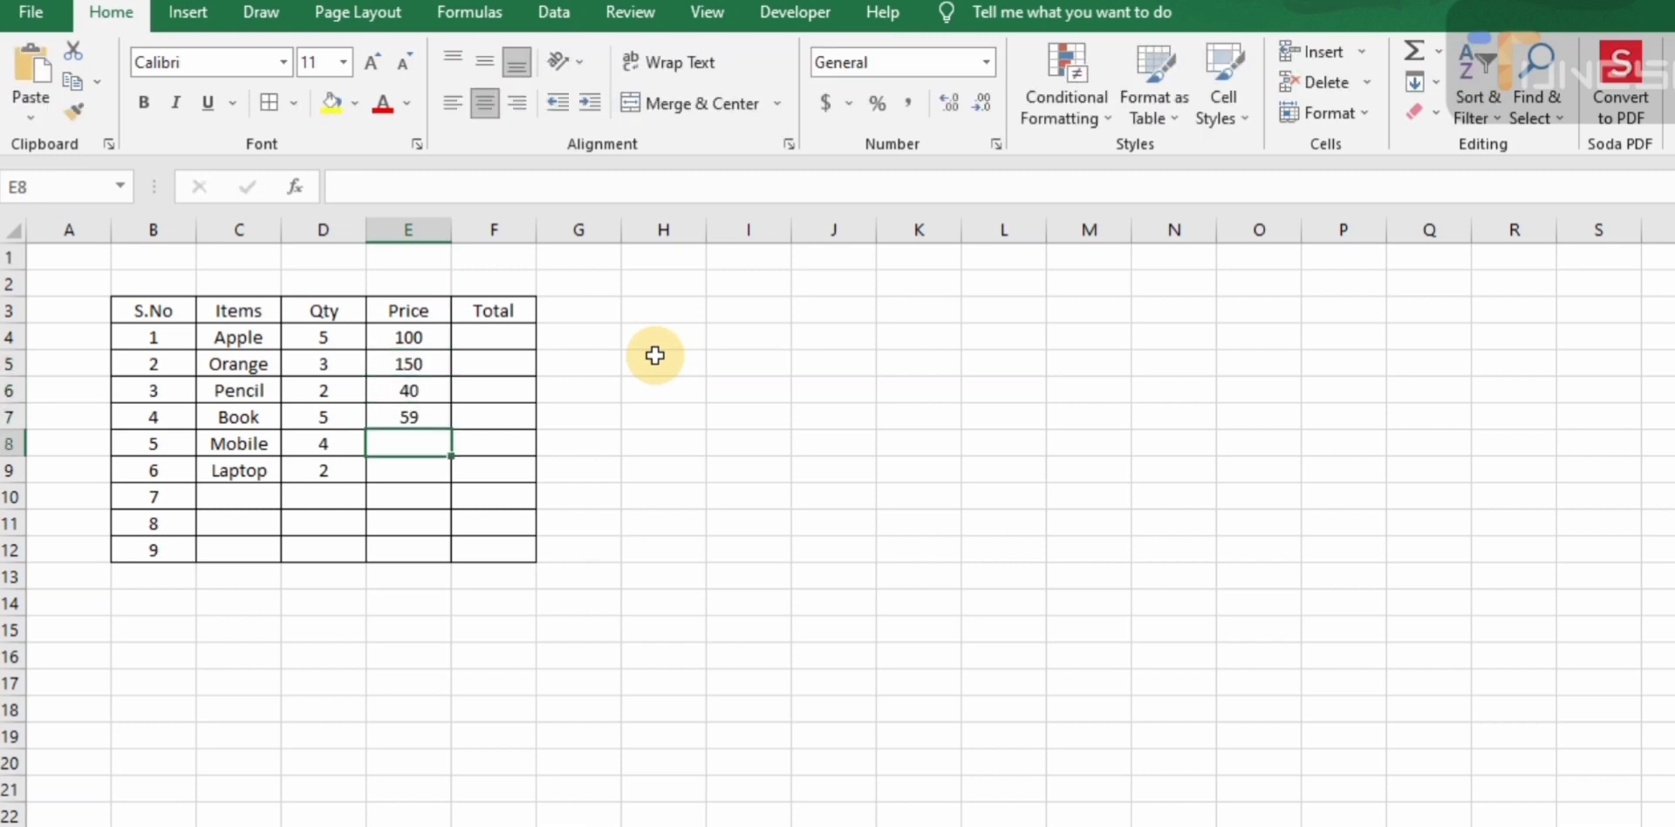
text(500)
key(Return)
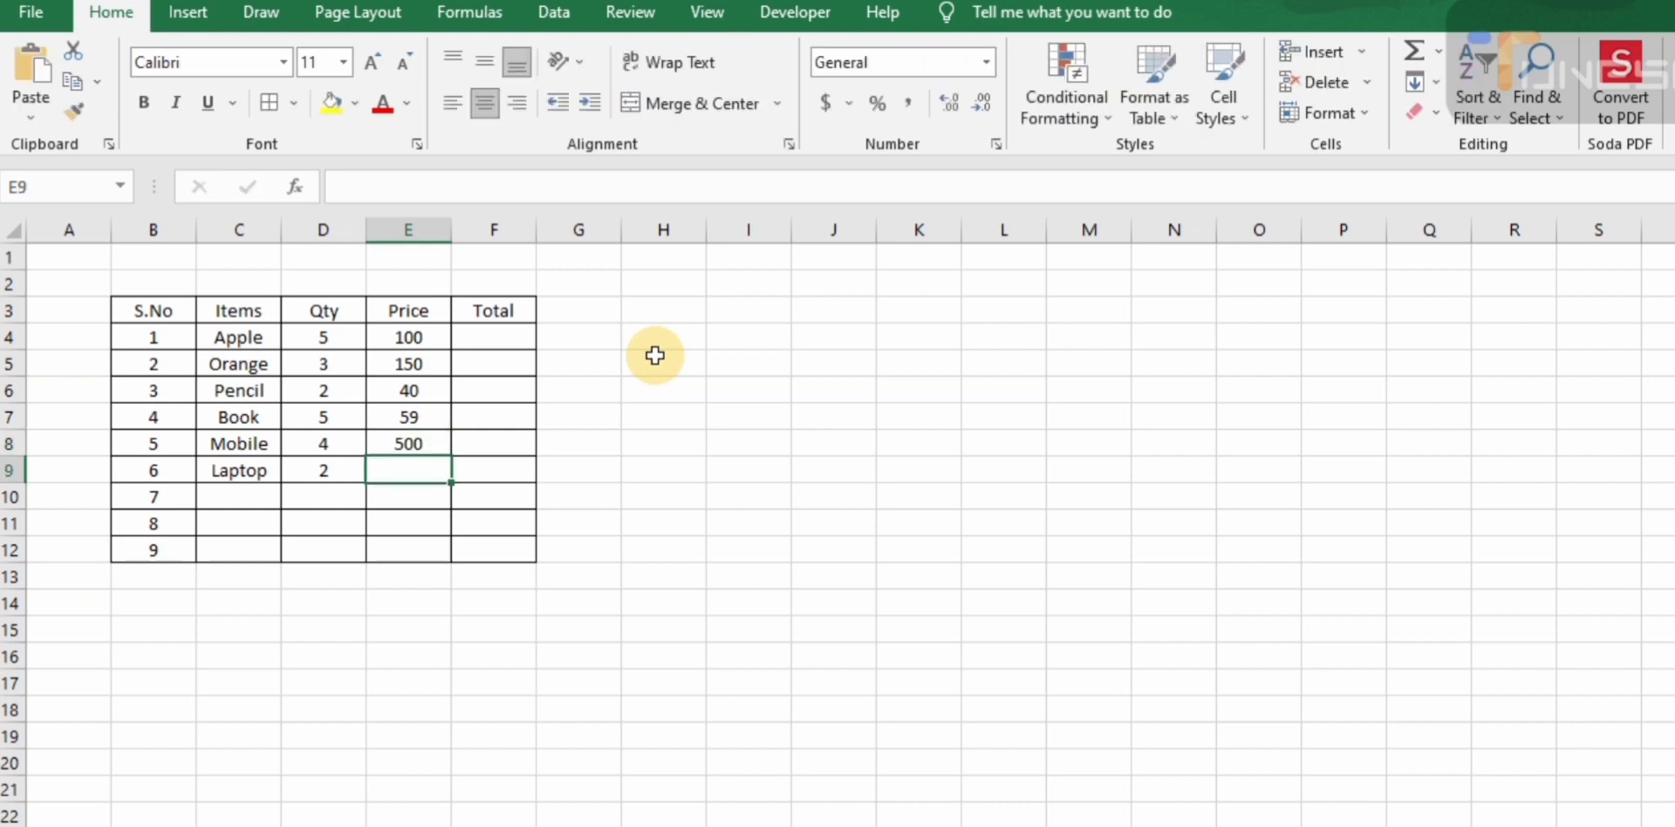
text(50000)
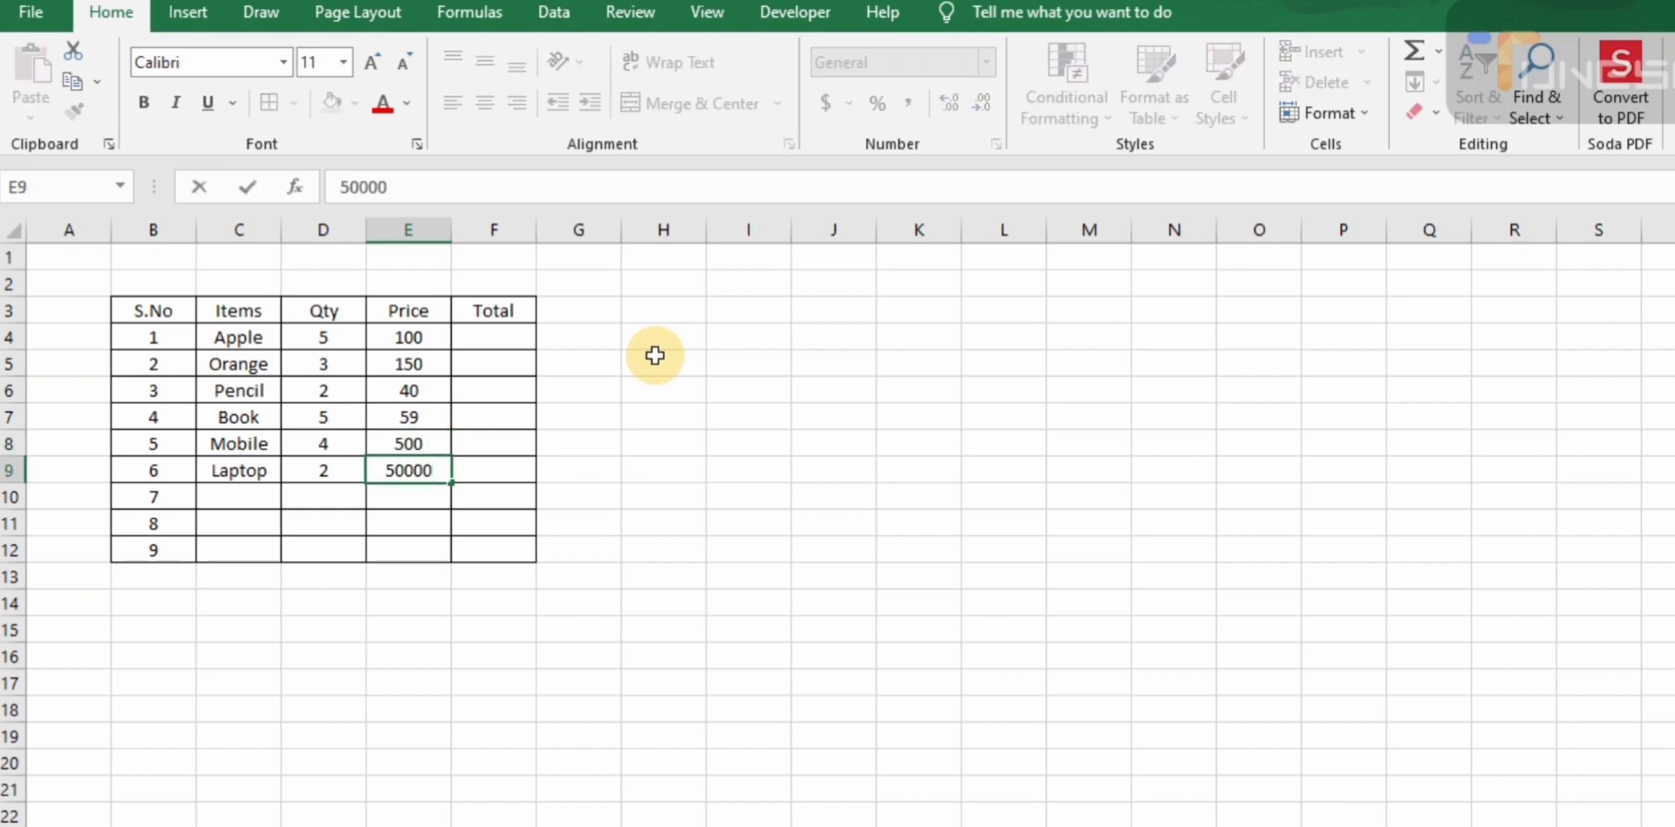
key(Return)
- Calculate Apple's total in F4 with the formula =E4*D4 and fill it down to F9
click(500, 336)
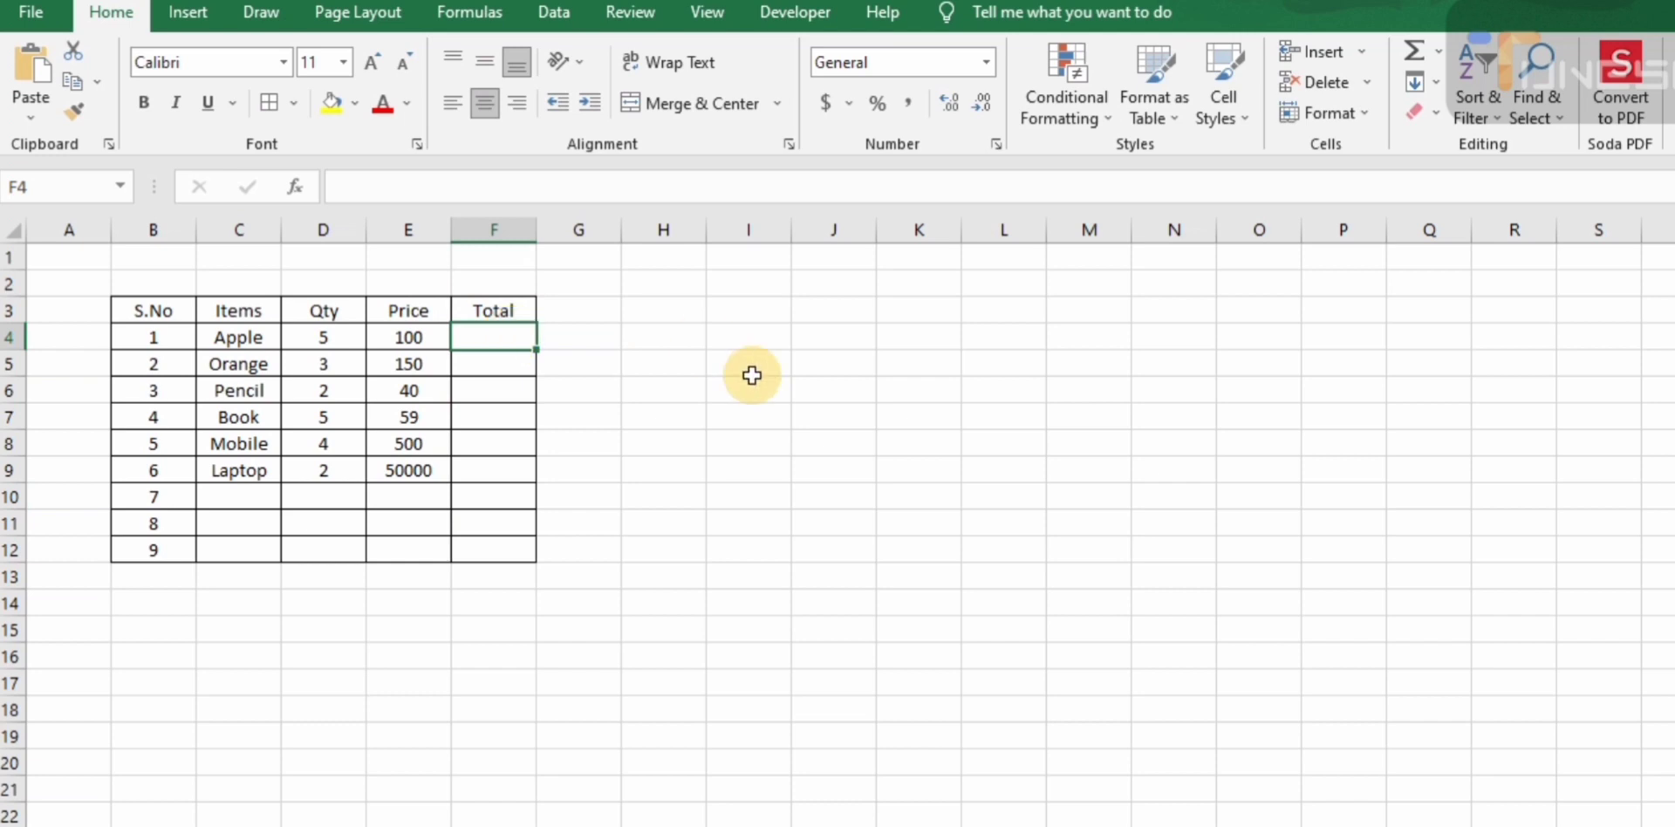
text(=)
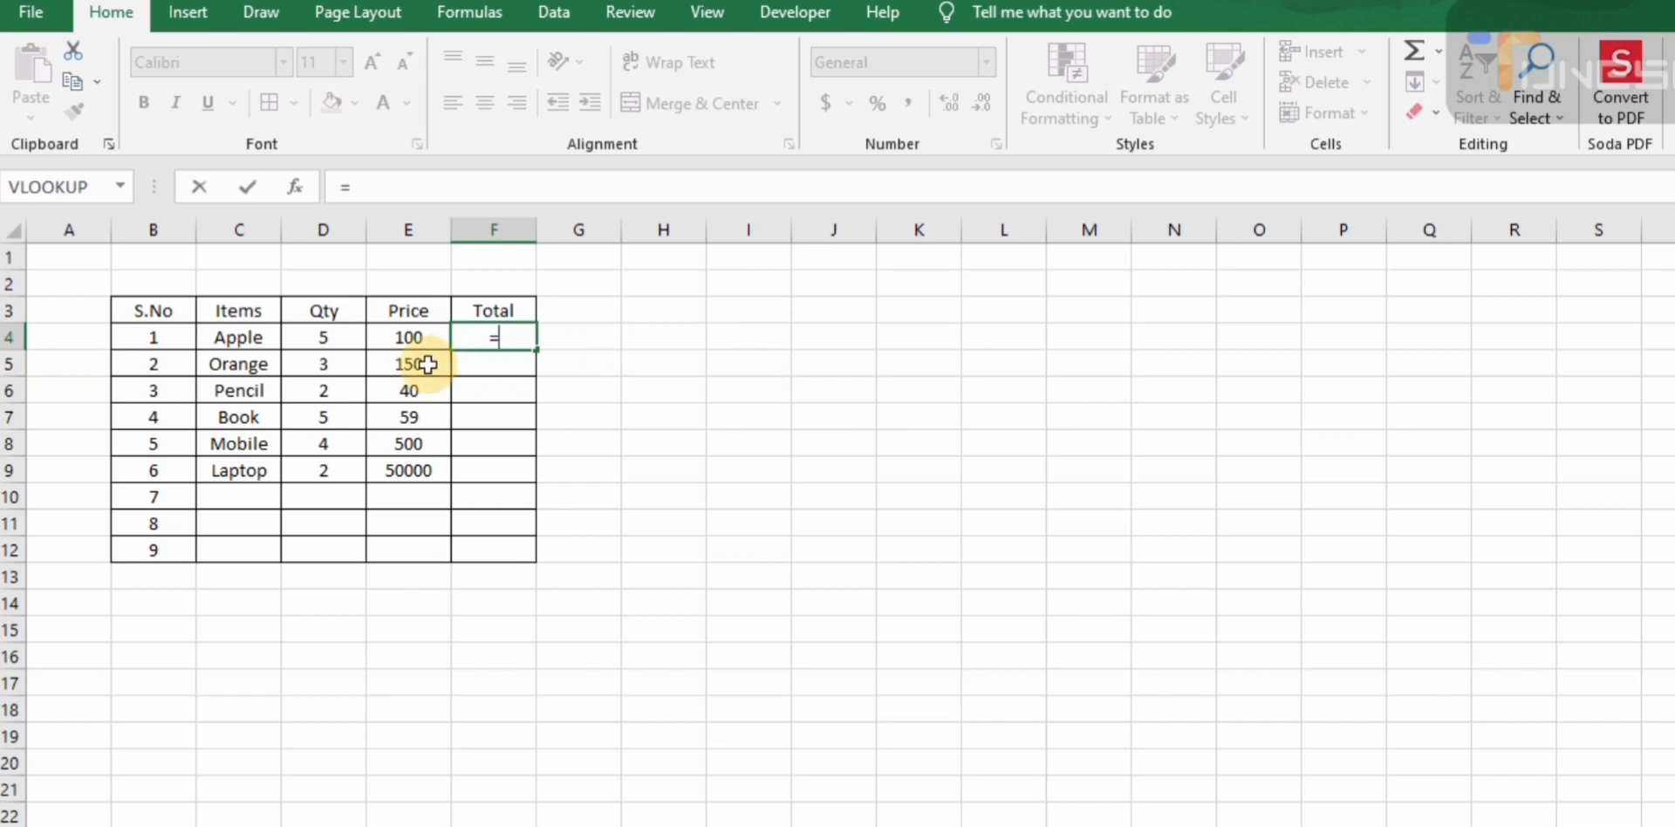
click(419, 337)
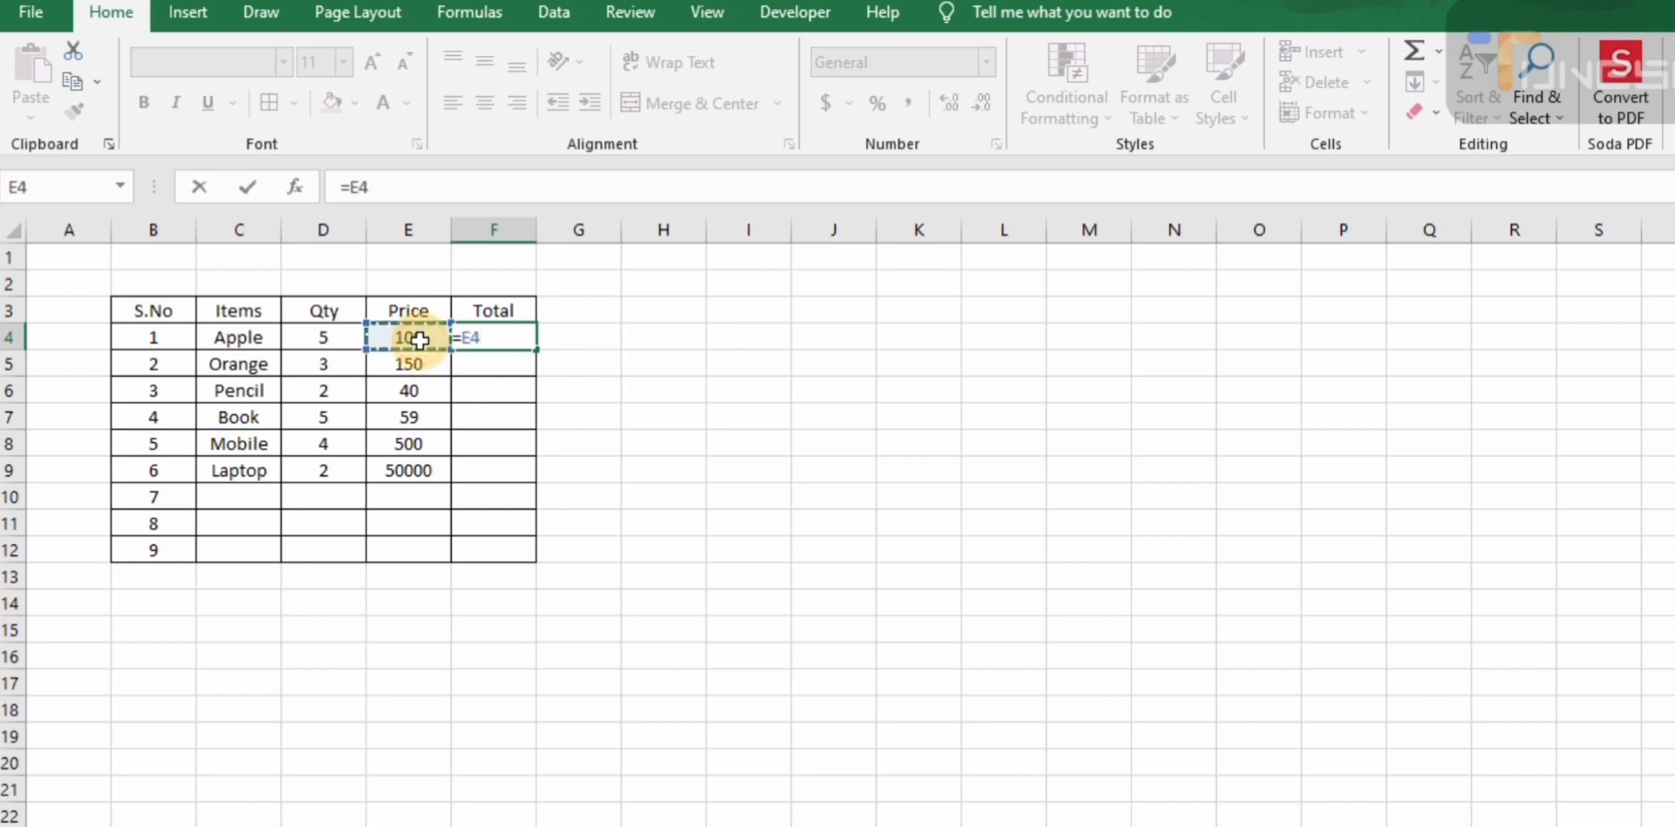
text(*)
click(332, 341)
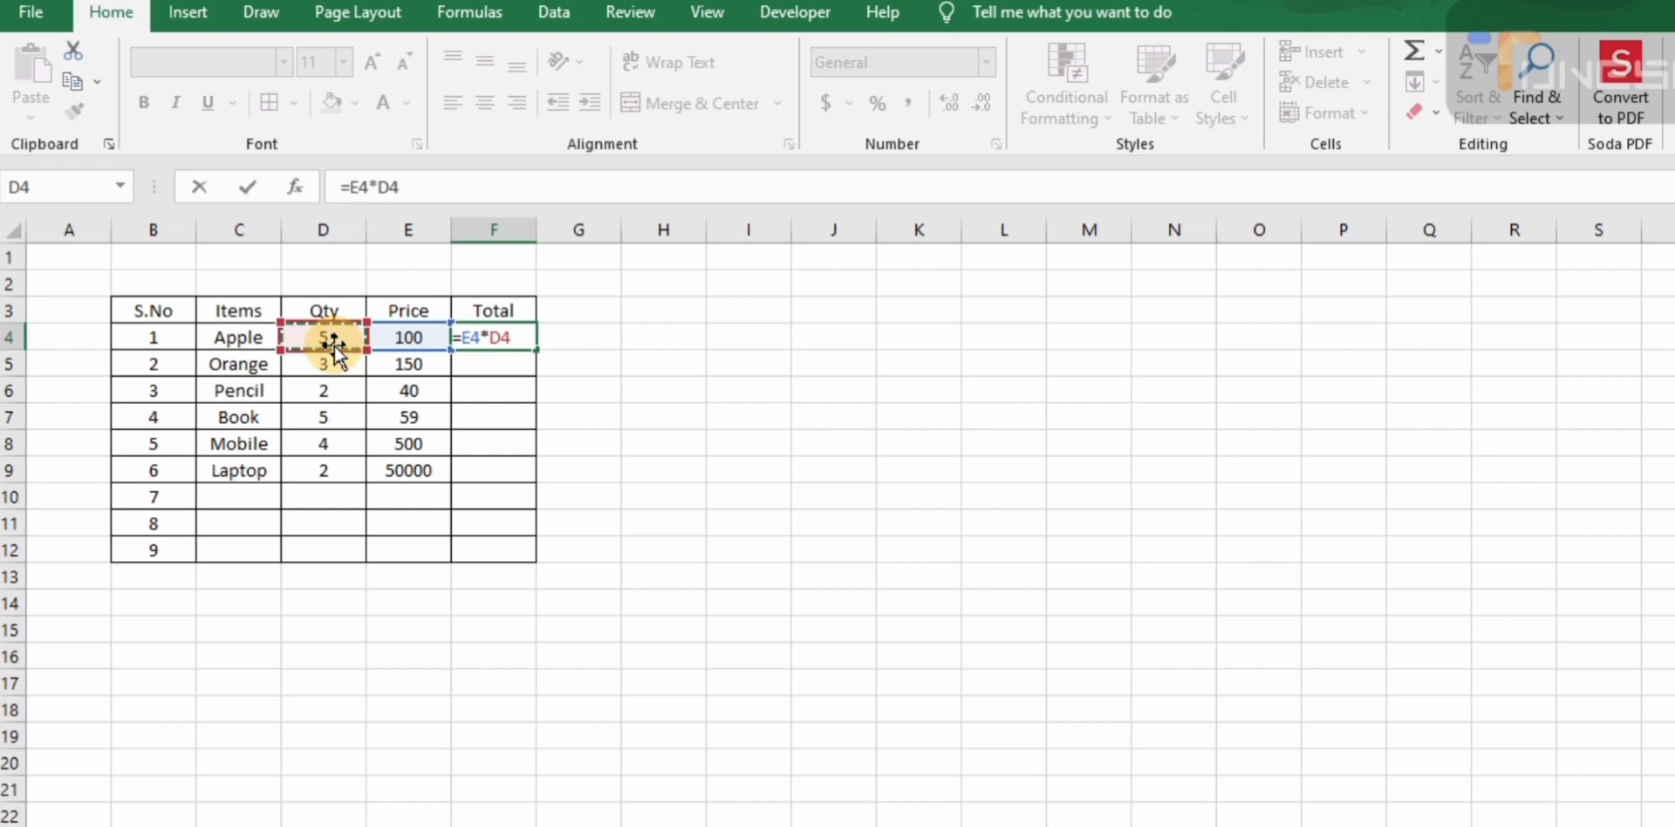
key(Return)
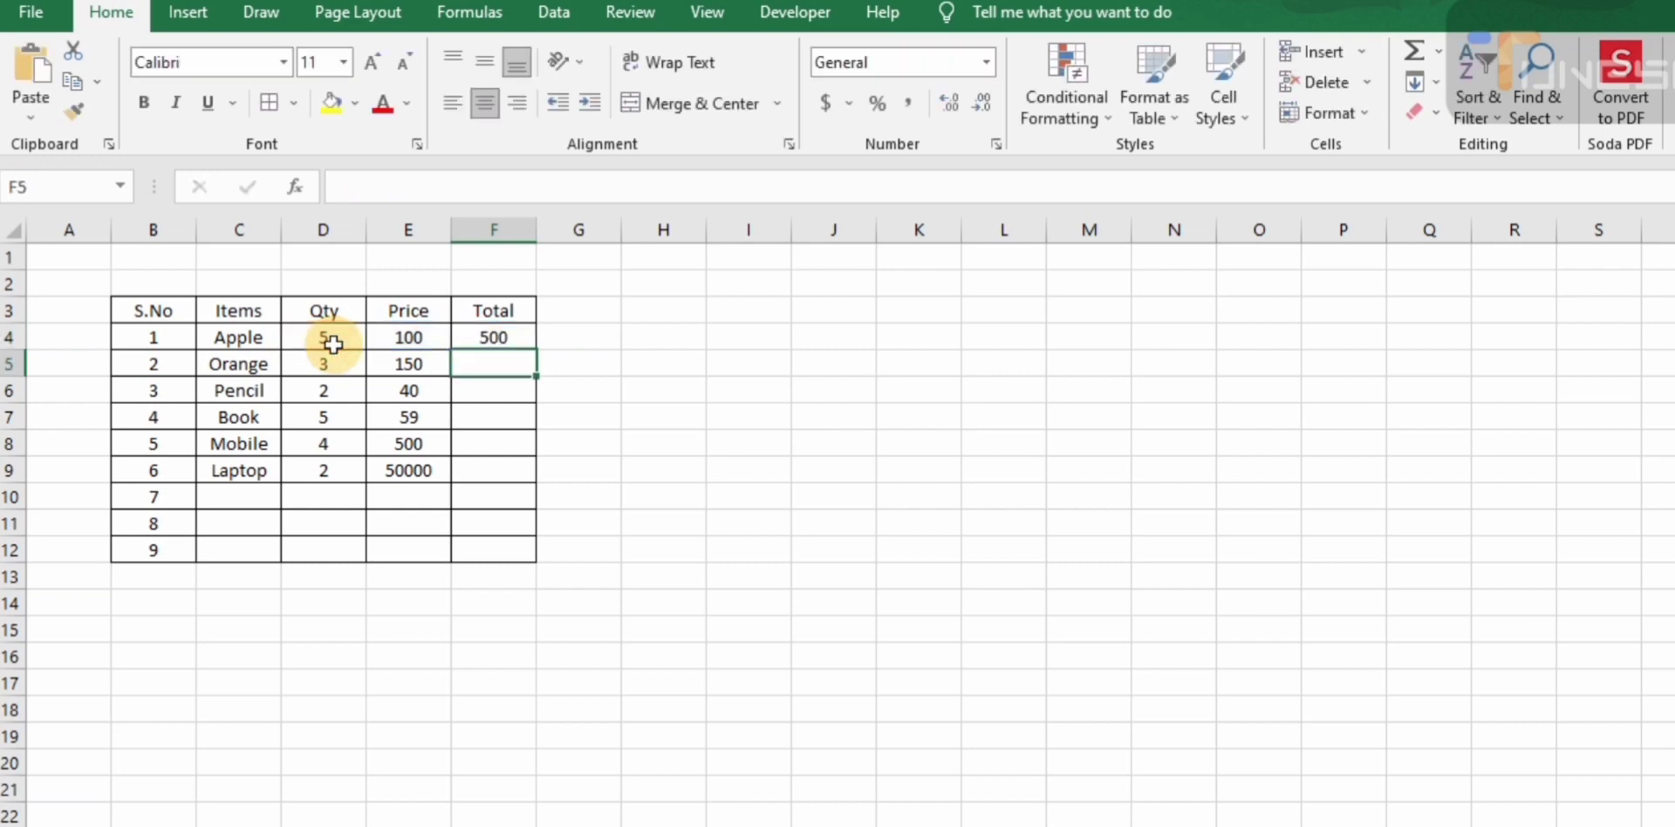
click(506, 335)
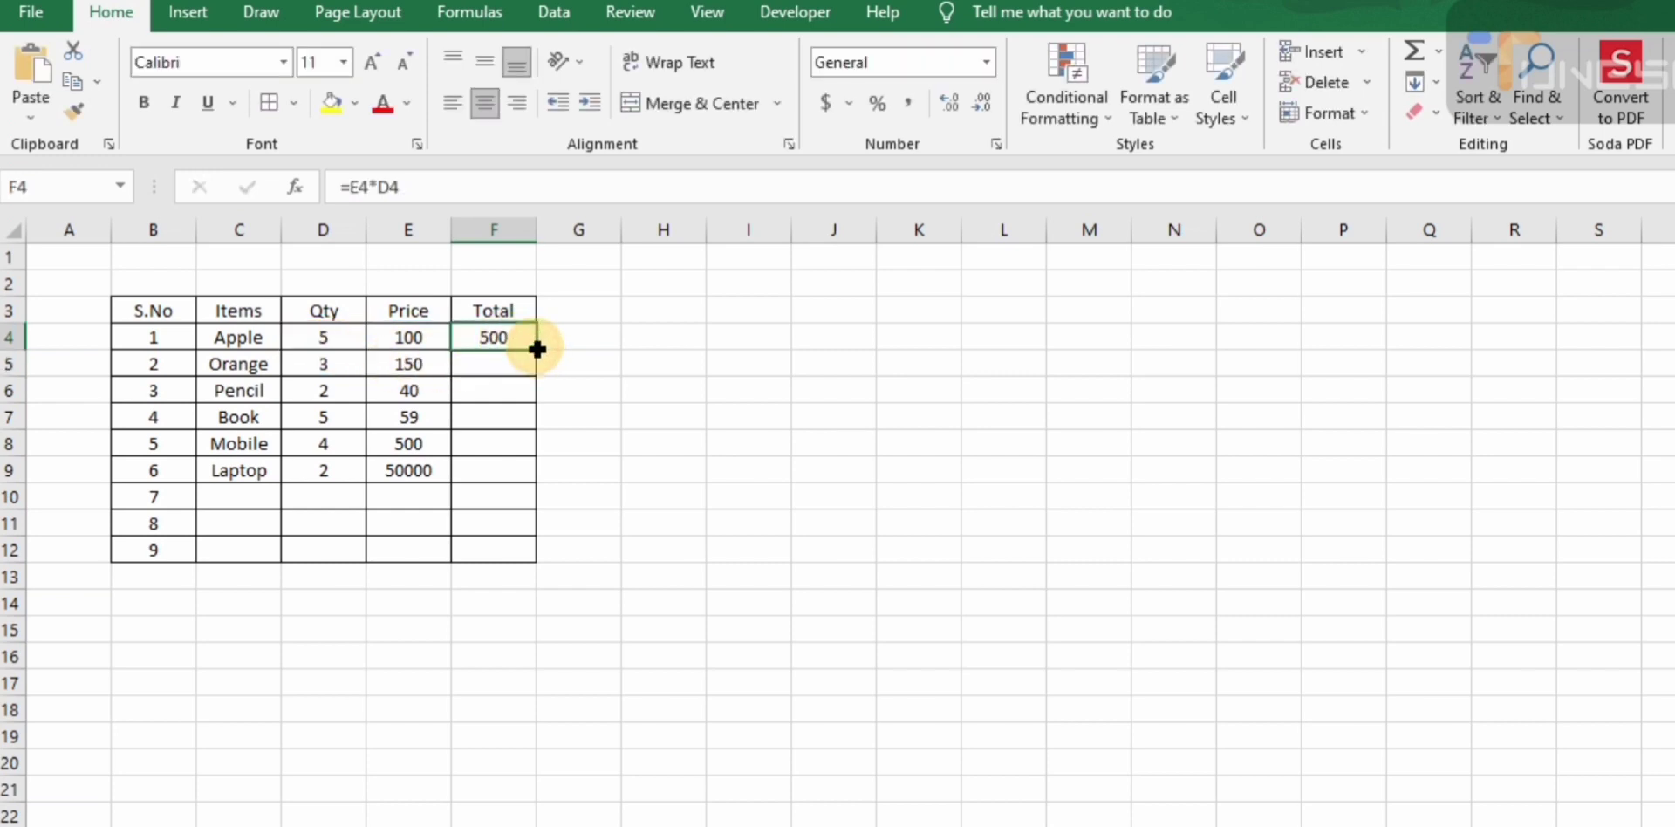
drag(535, 350, 535, 484)
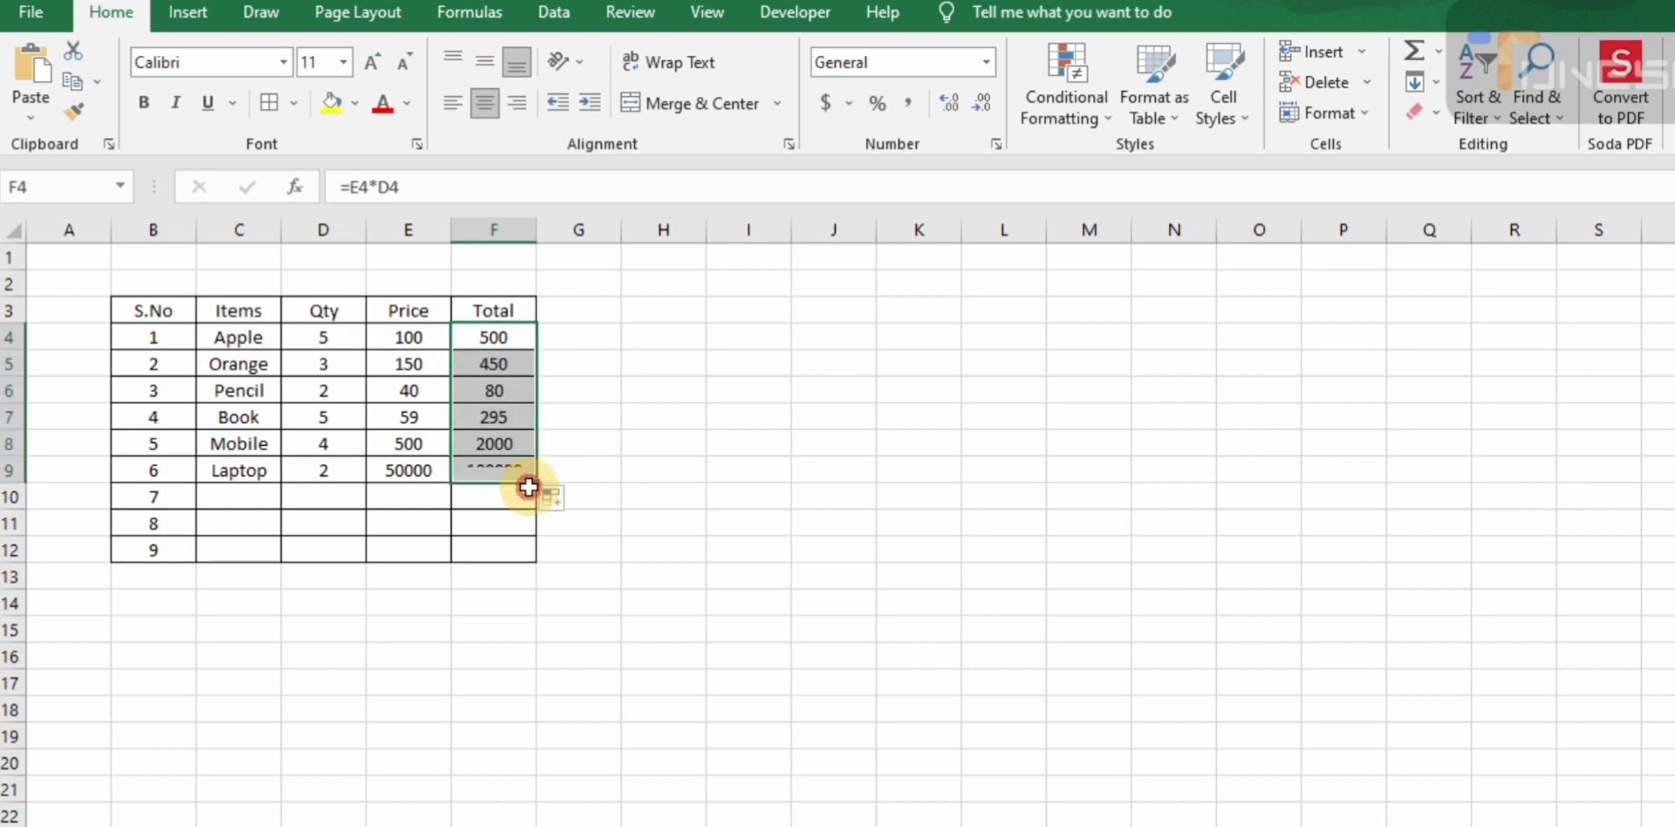
- Delete rows 10 and 11 holding the unused serial numbers 7 and 8, and clear the leftover 9 from B10
click(11, 496)
drag(11, 497, 10, 528)
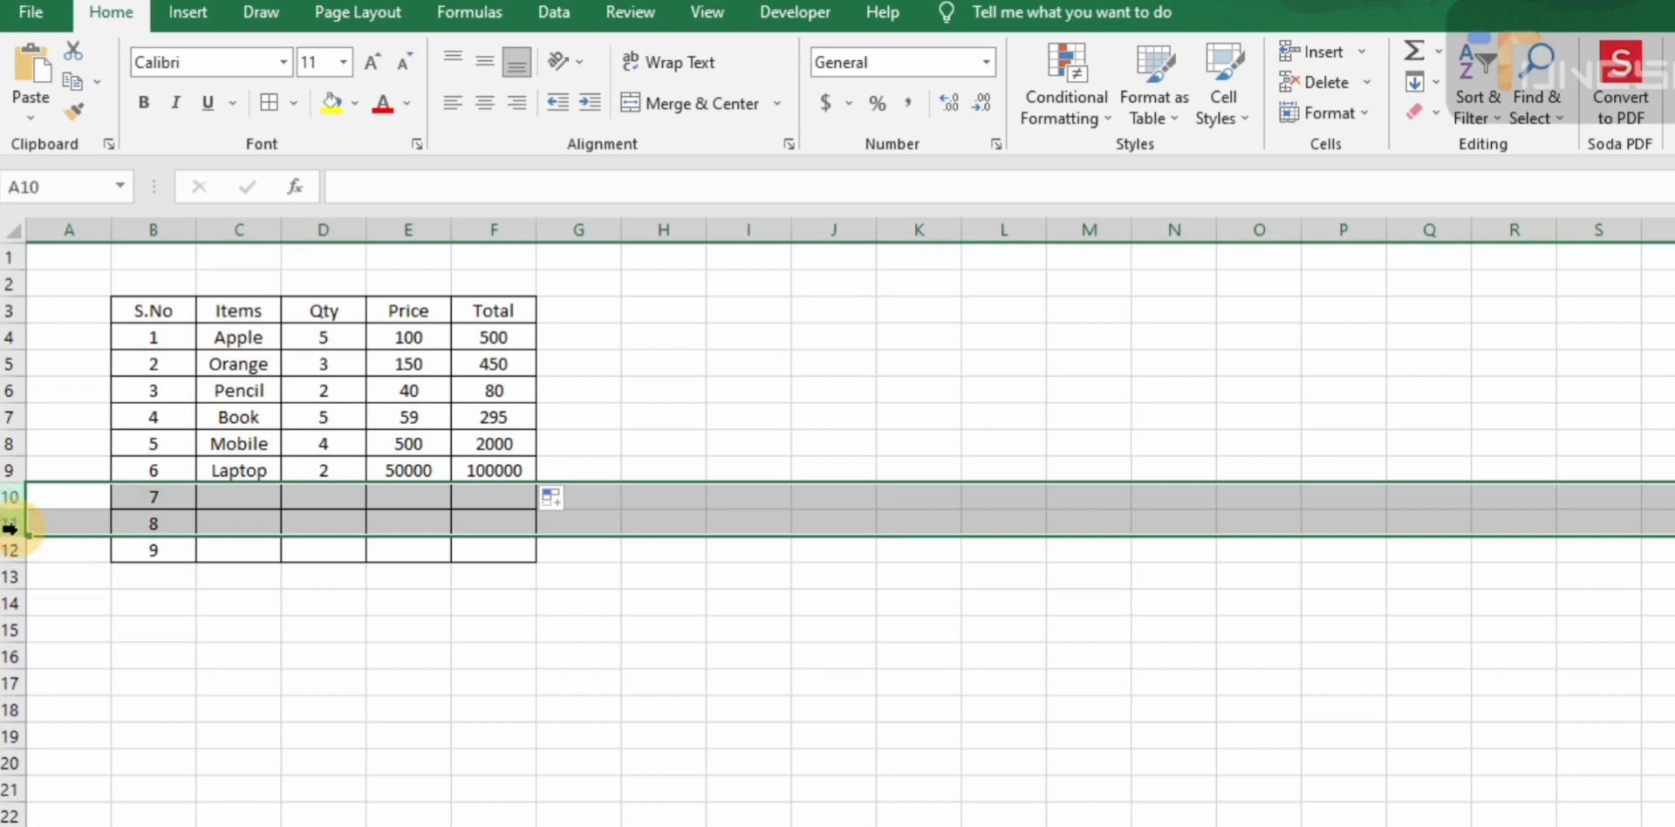
right_click(11, 499)
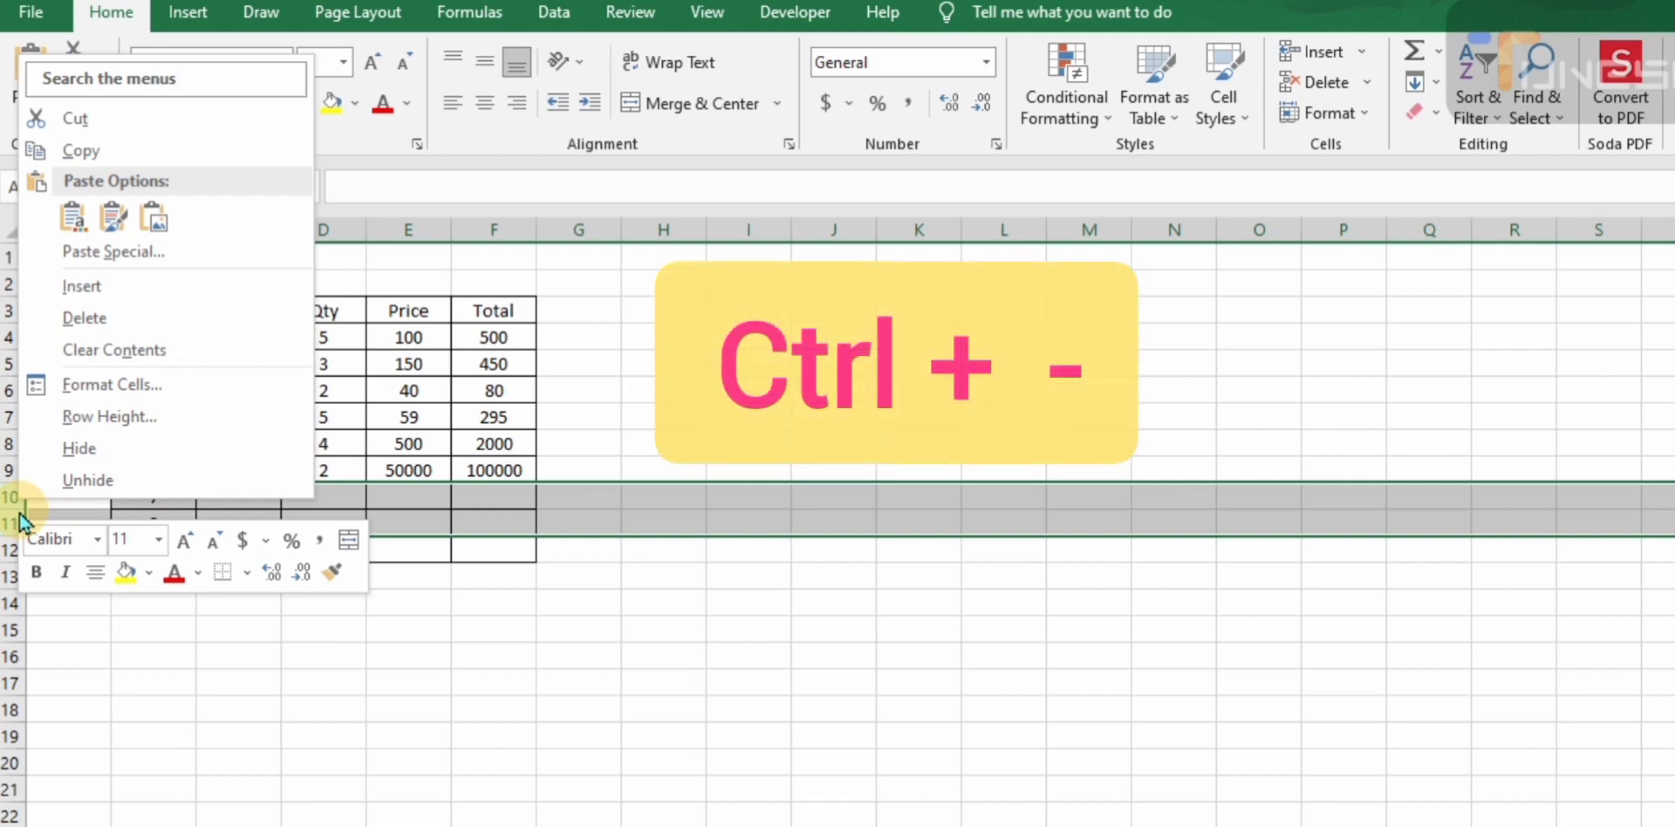
key(Escape)
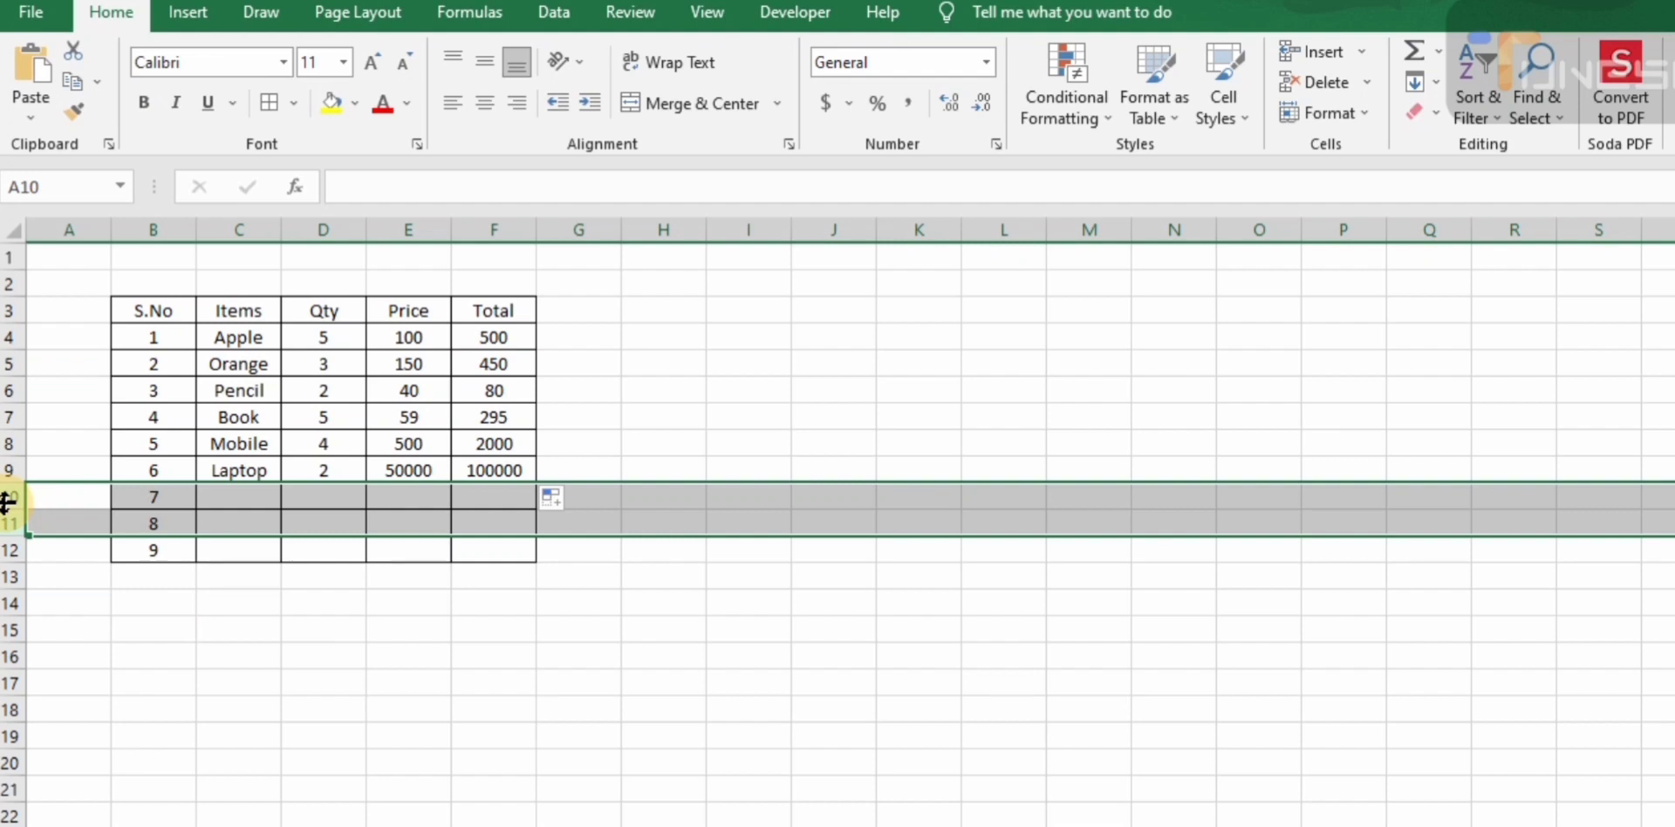
text(_)
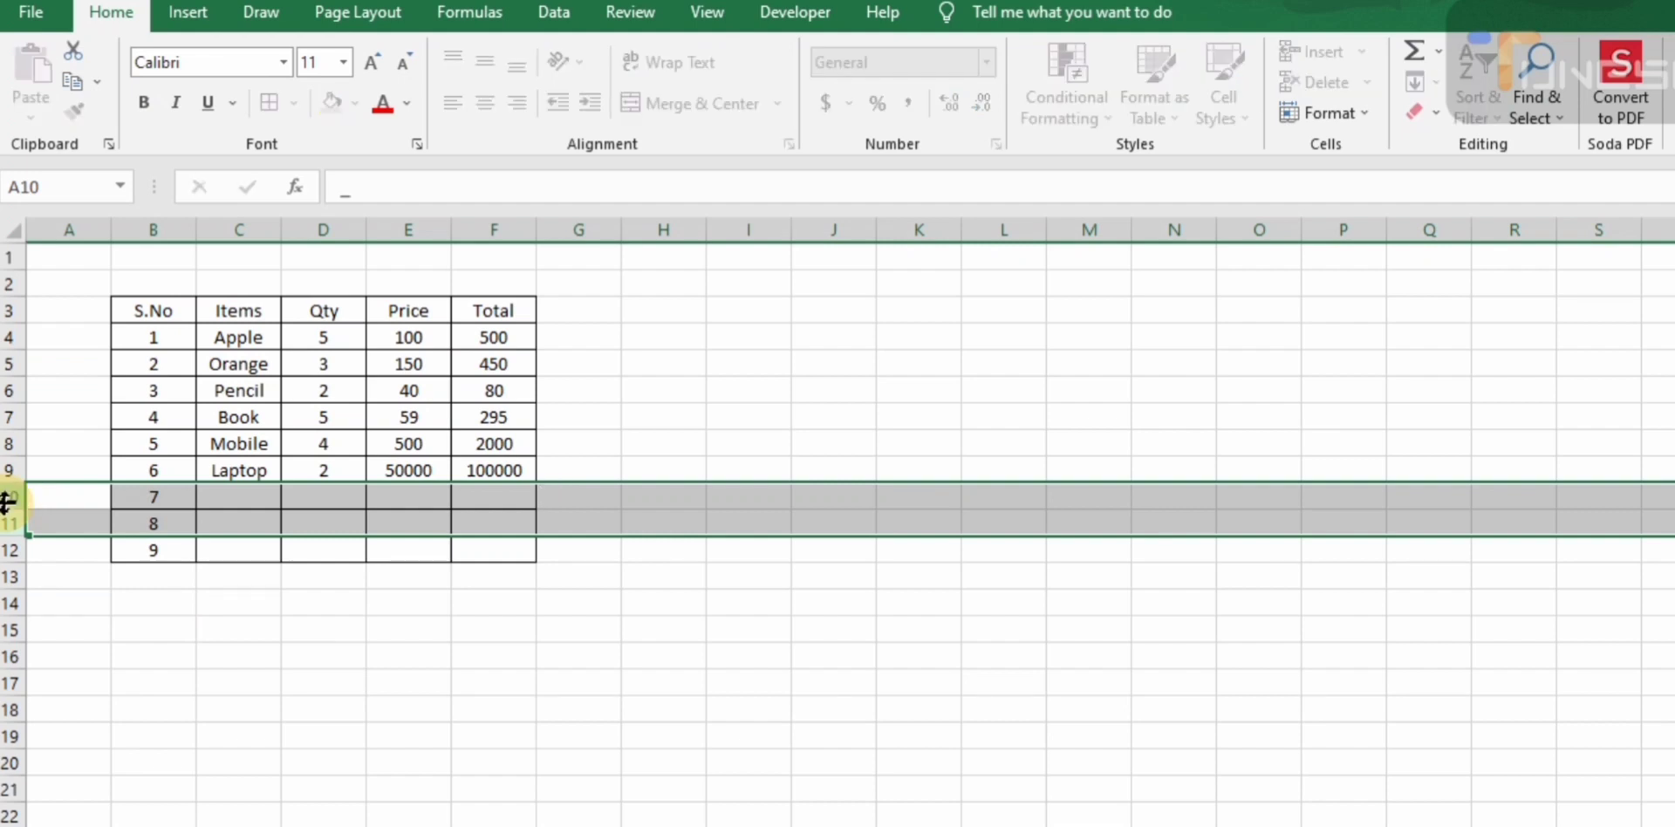
key(Escape)
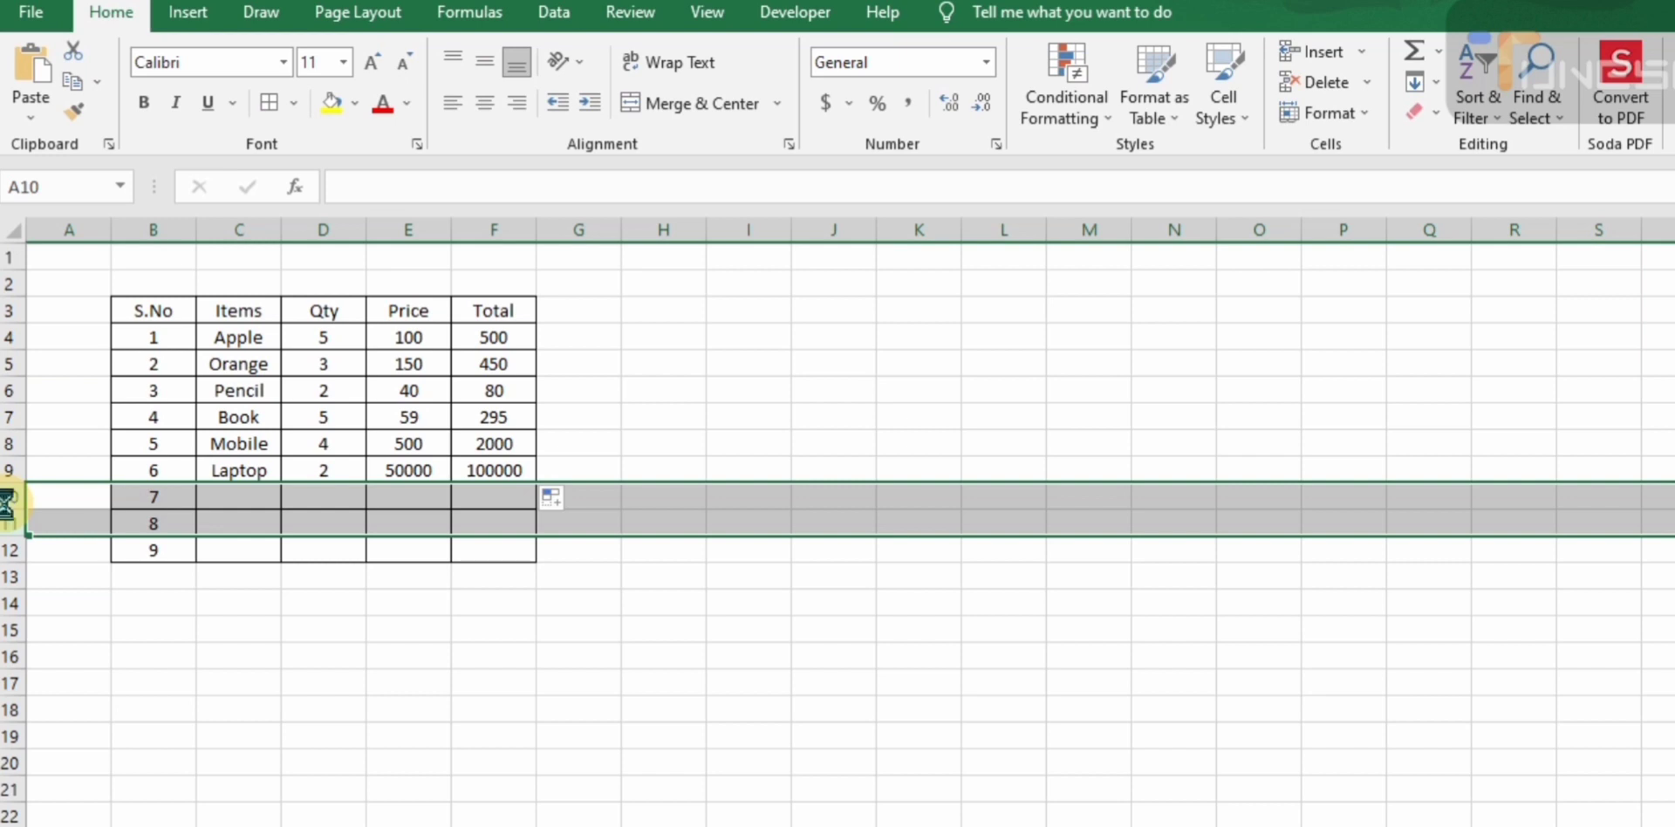
key(ctrl+minus)
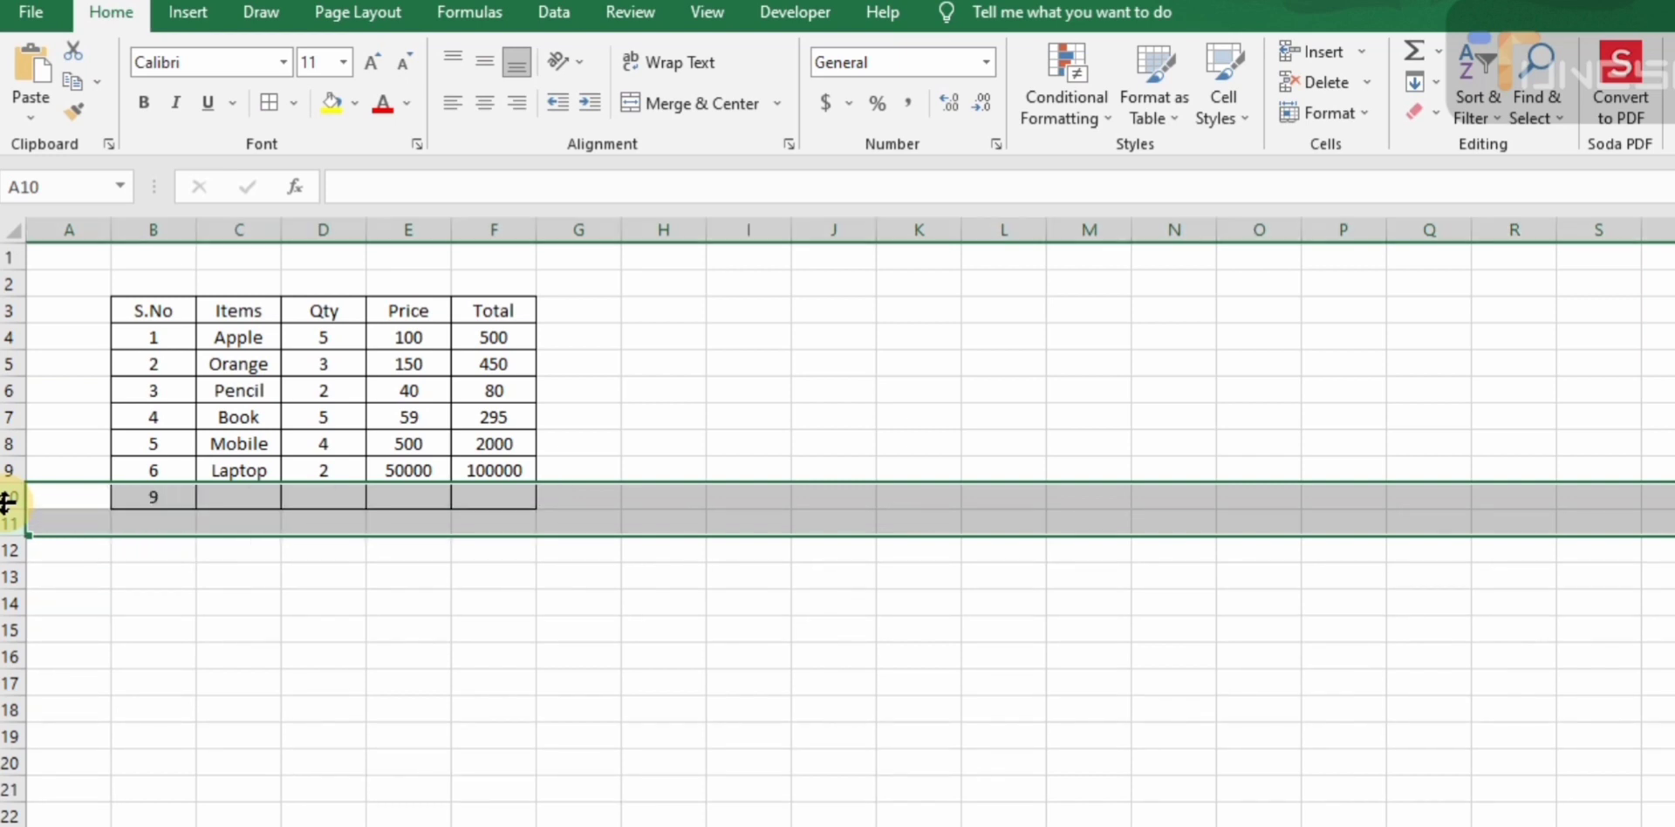
click(592, 476)
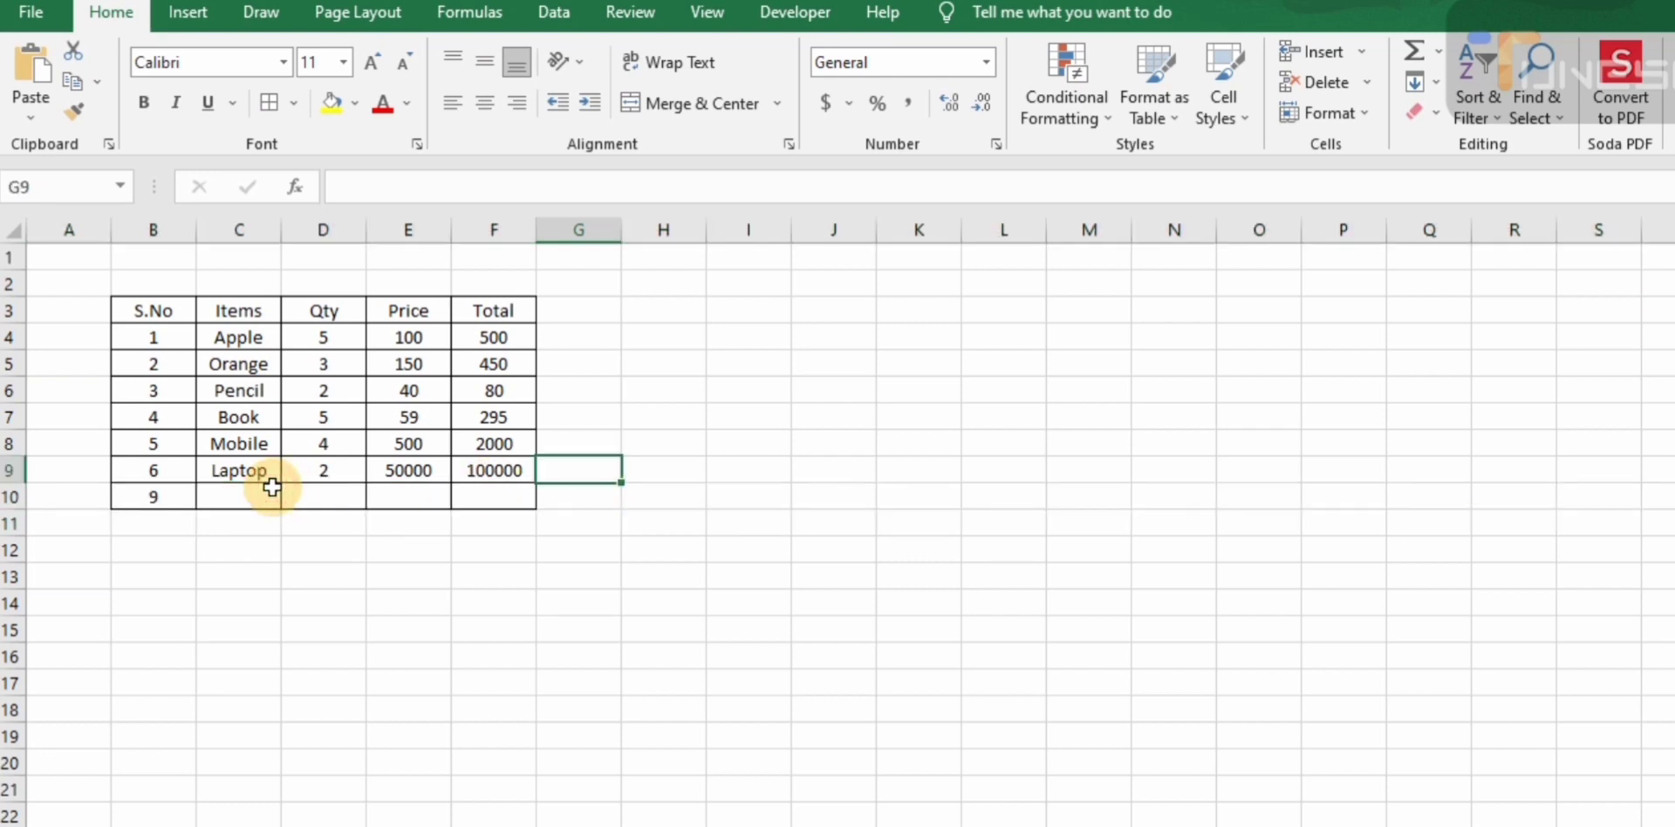
click(163, 497)
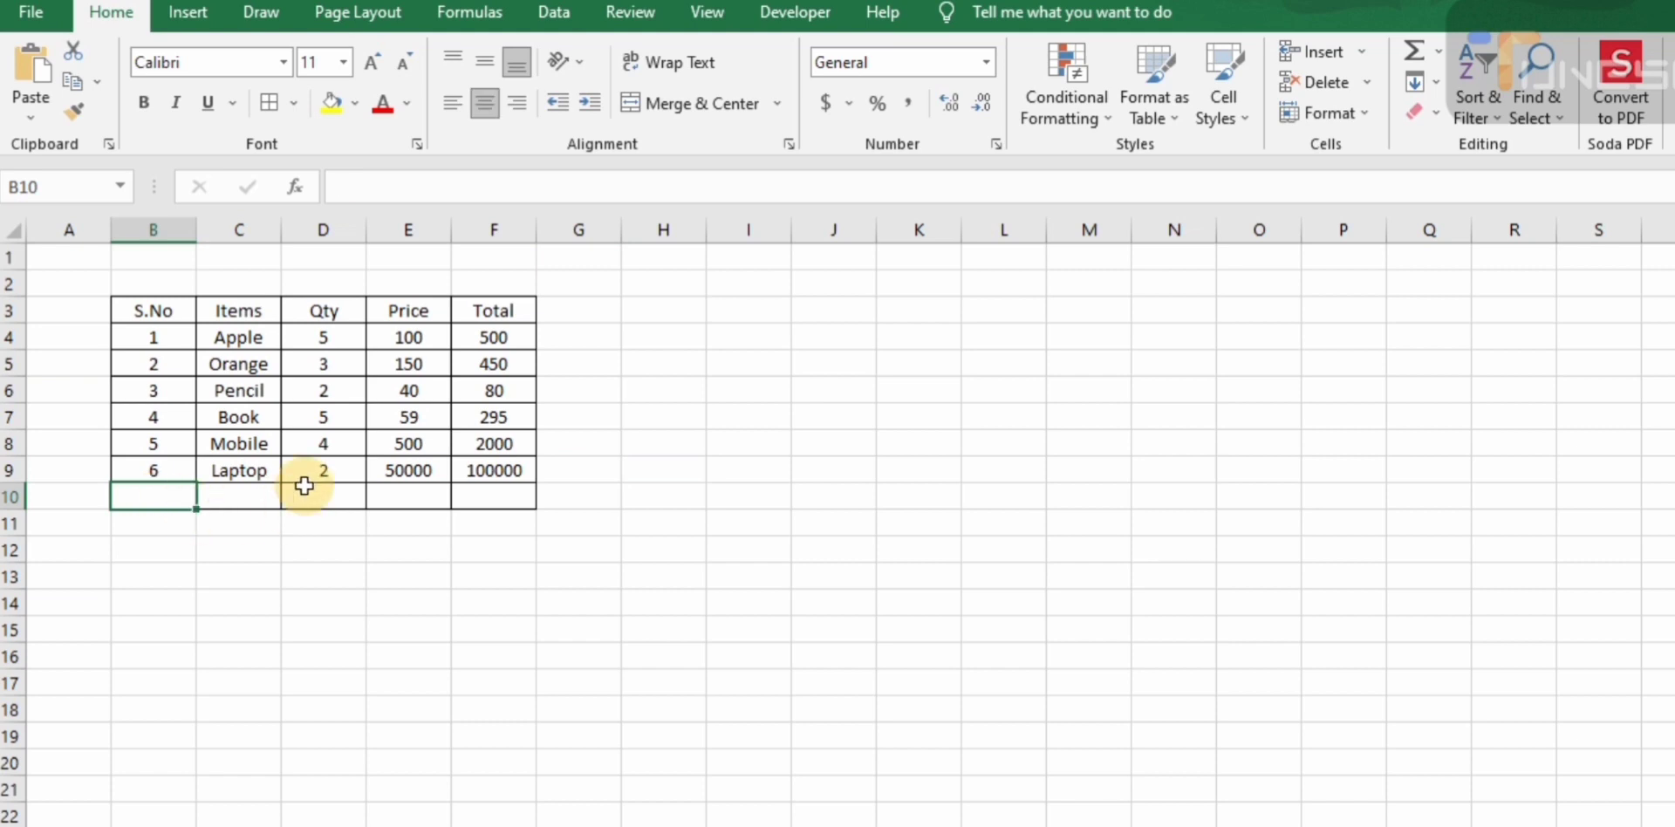
- Sum the quantities in D10 with the formula =SUM(D4:D9) and make the result bold
click(336, 504)
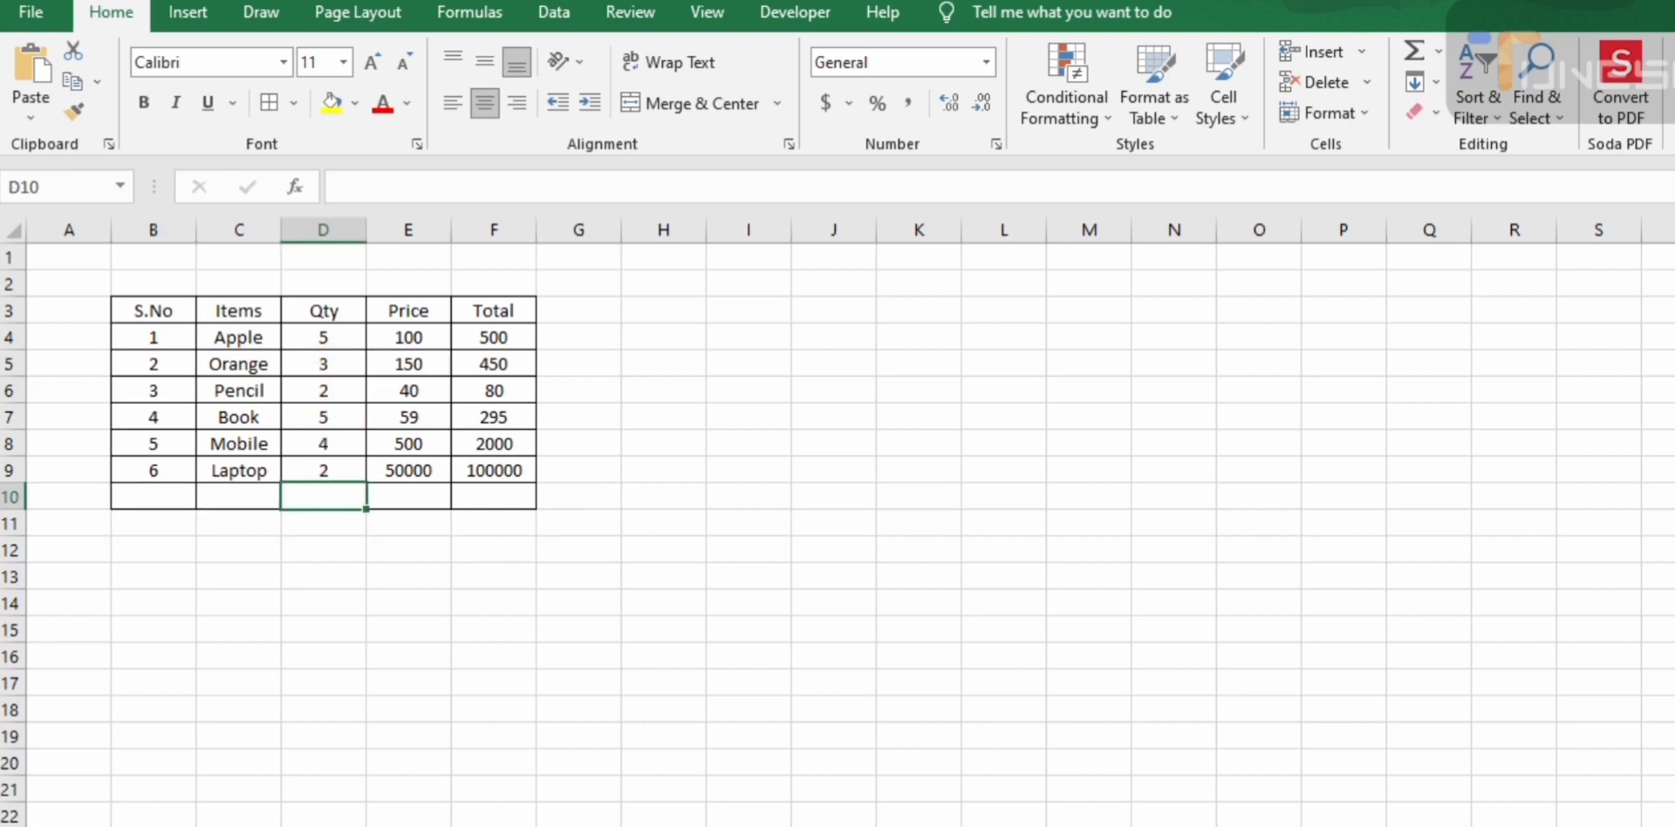
text(=)
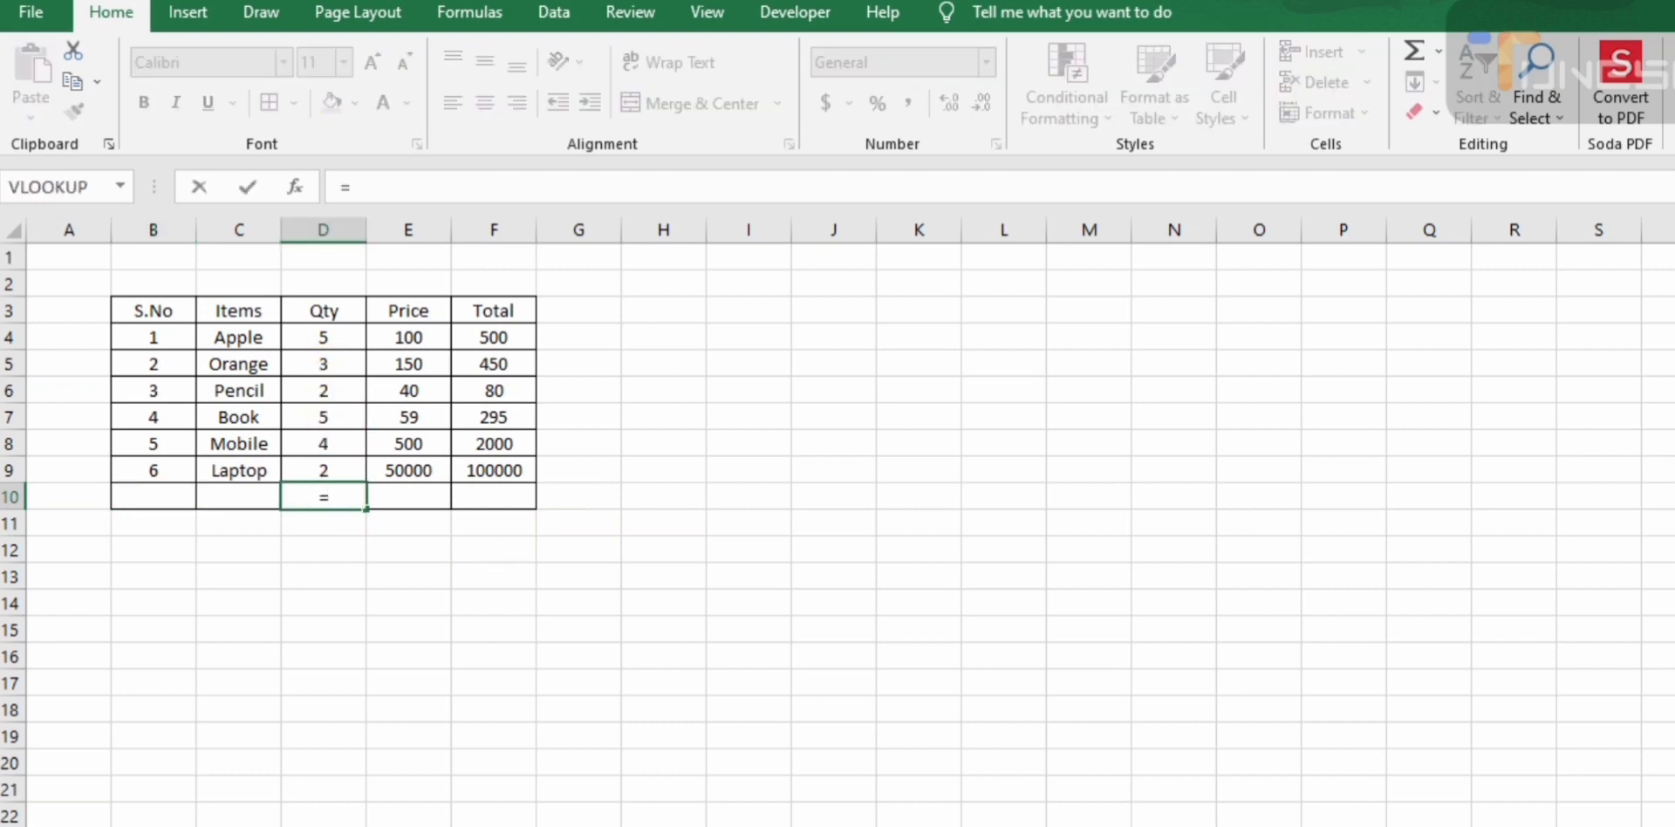
text(sum()
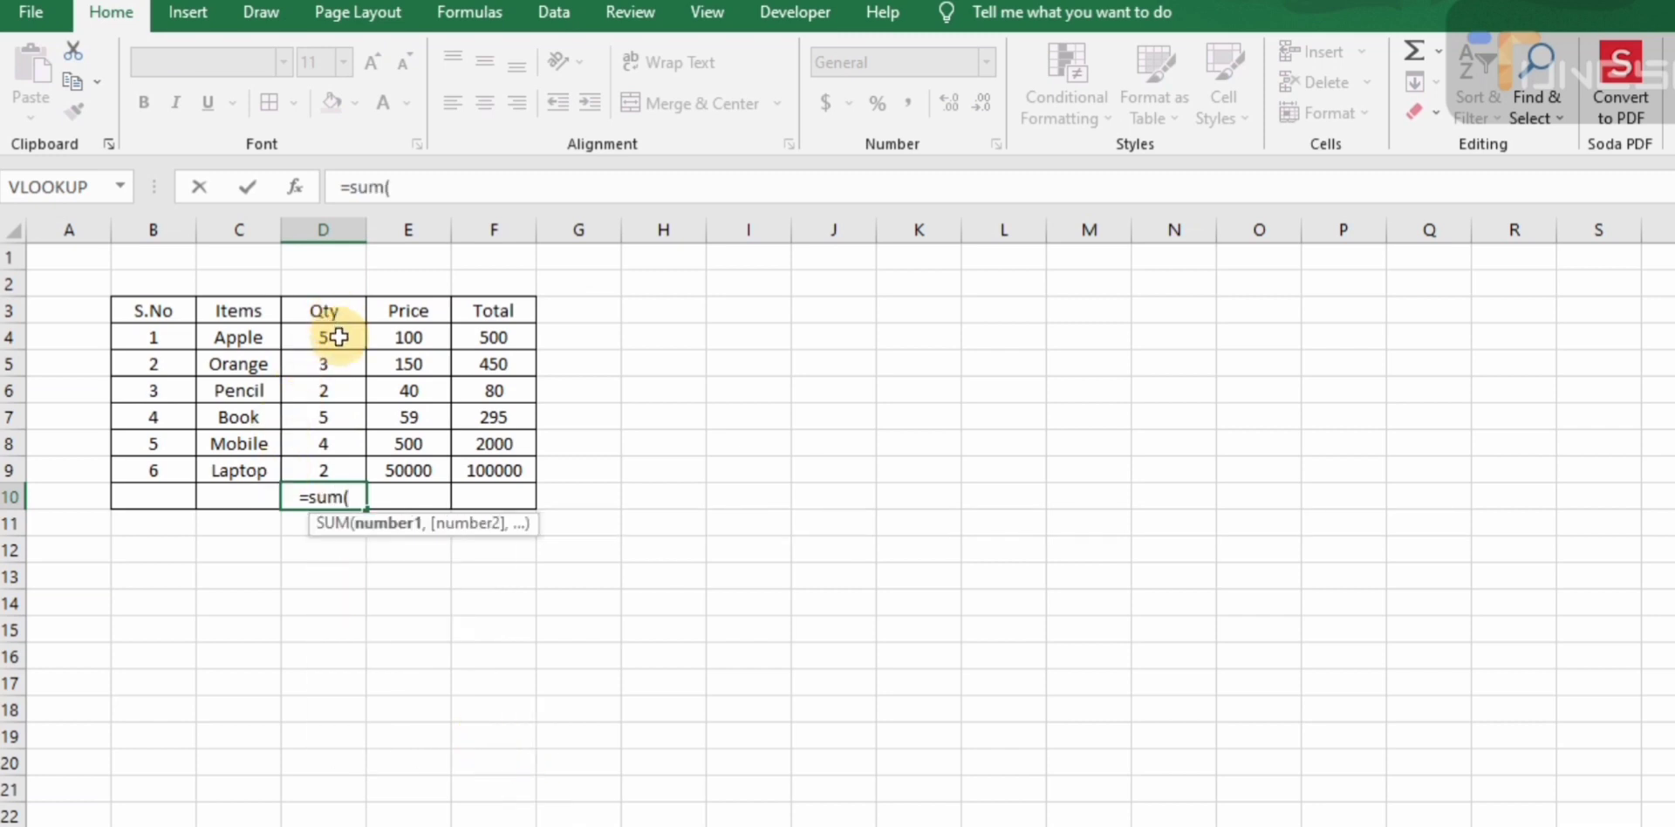
drag(339, 337, 343, 464)
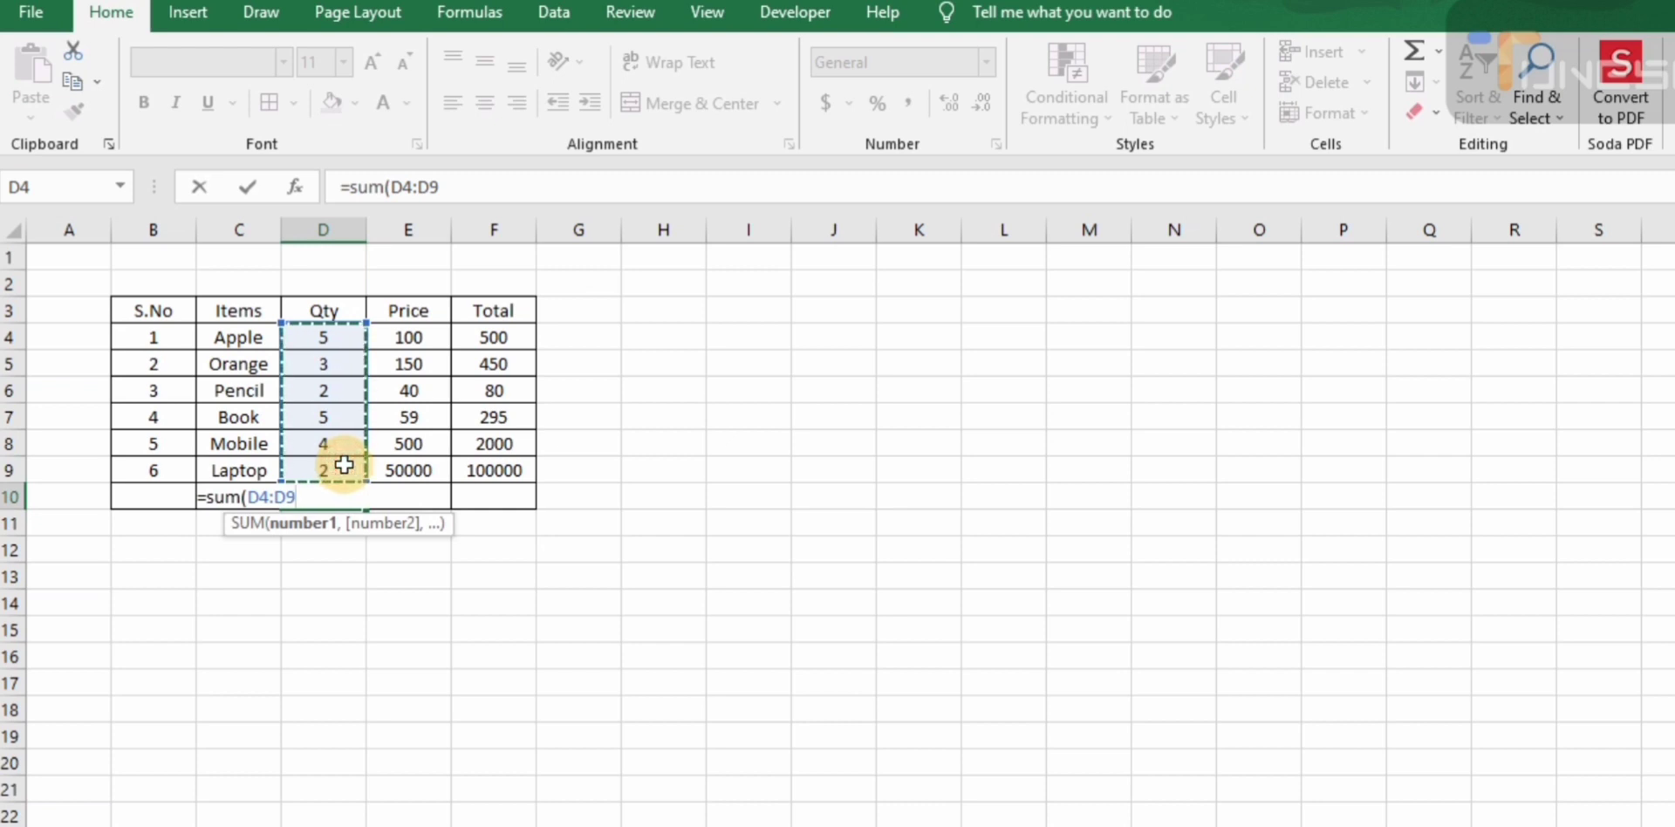
key(Return)
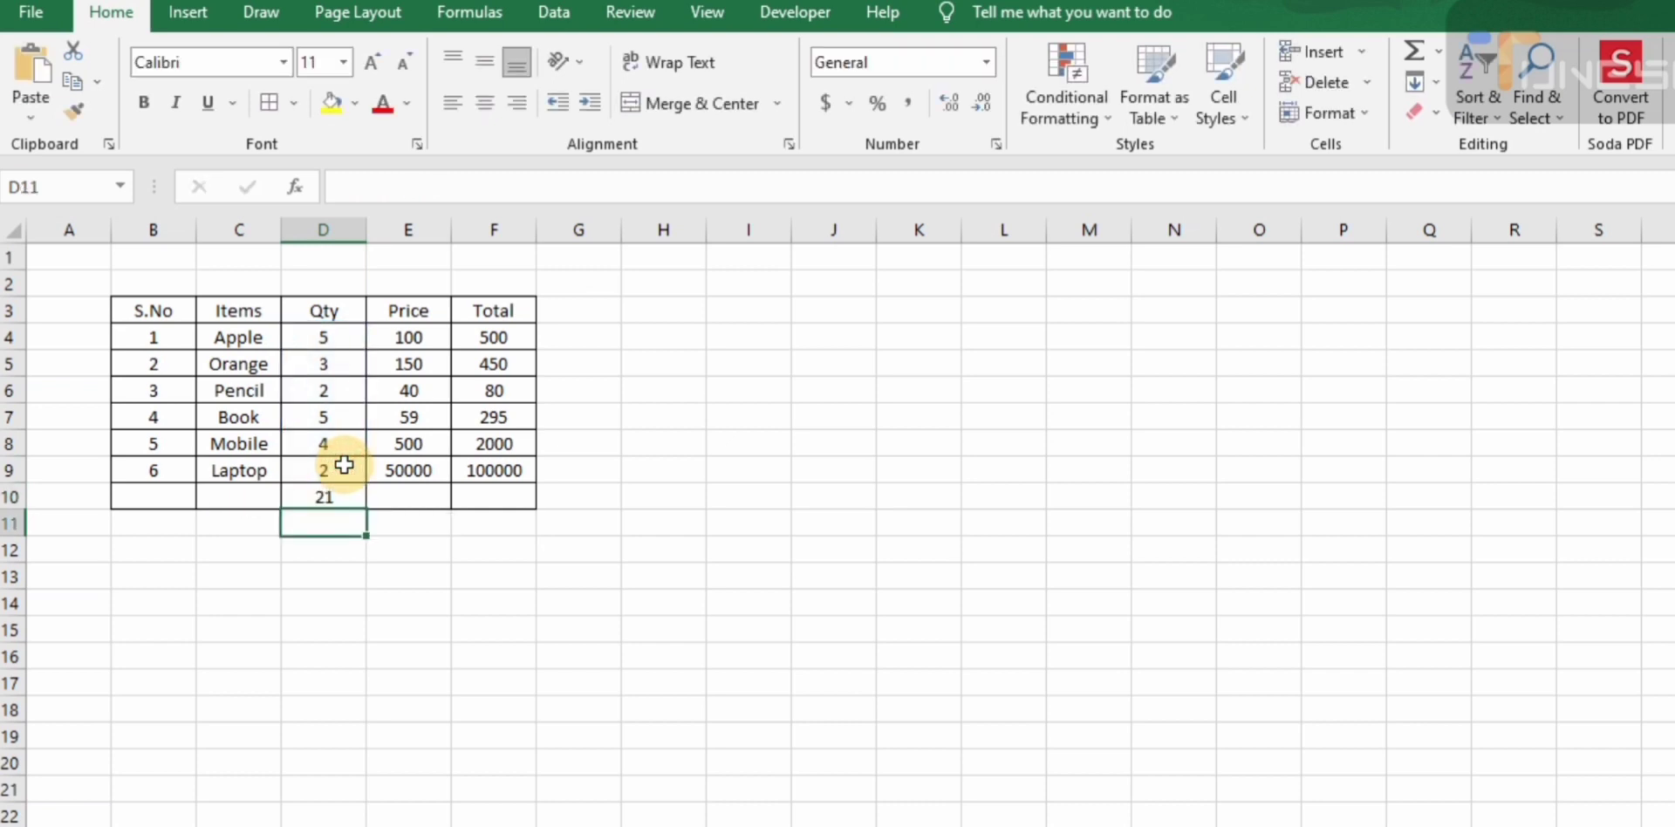
click(317, 494)
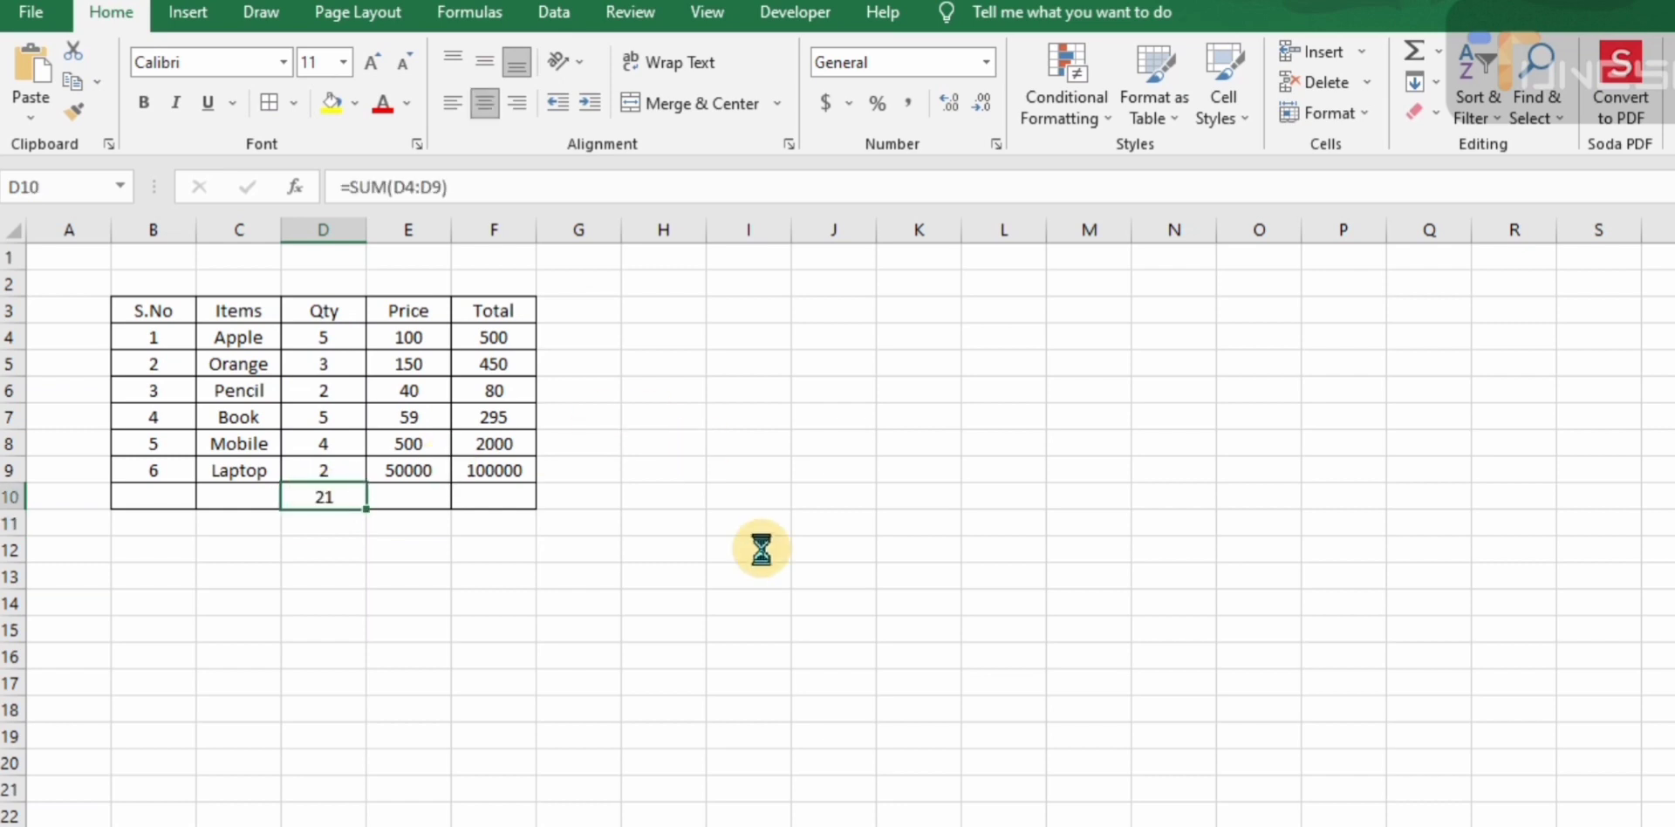
key(ctrl+b)
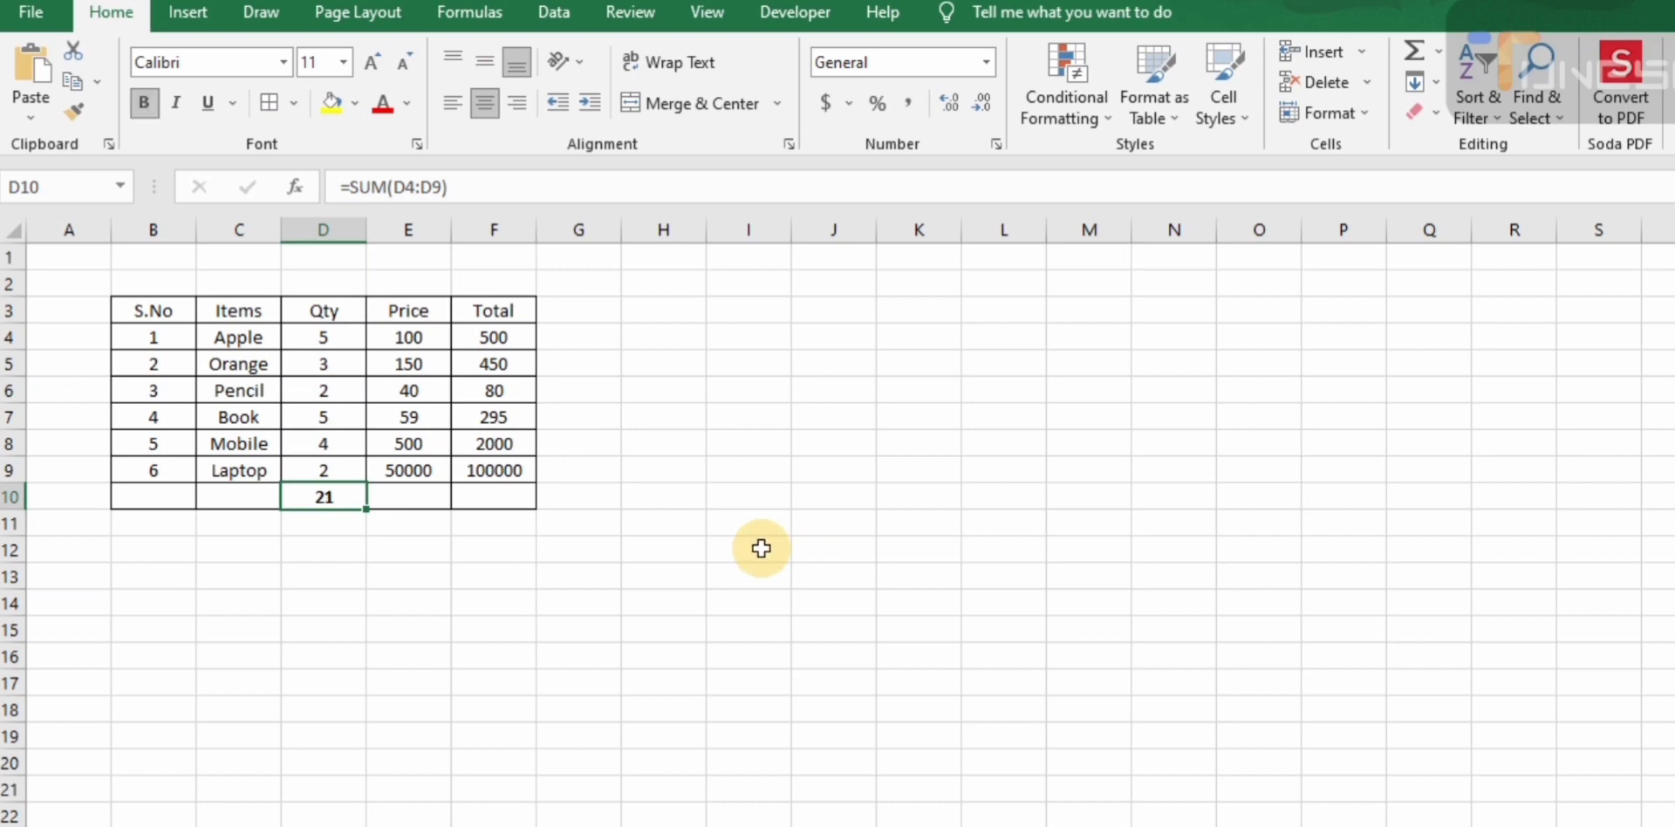
- Add up the Total column in F10 with the formula =SUM(F4:F9)
click(438, 494)
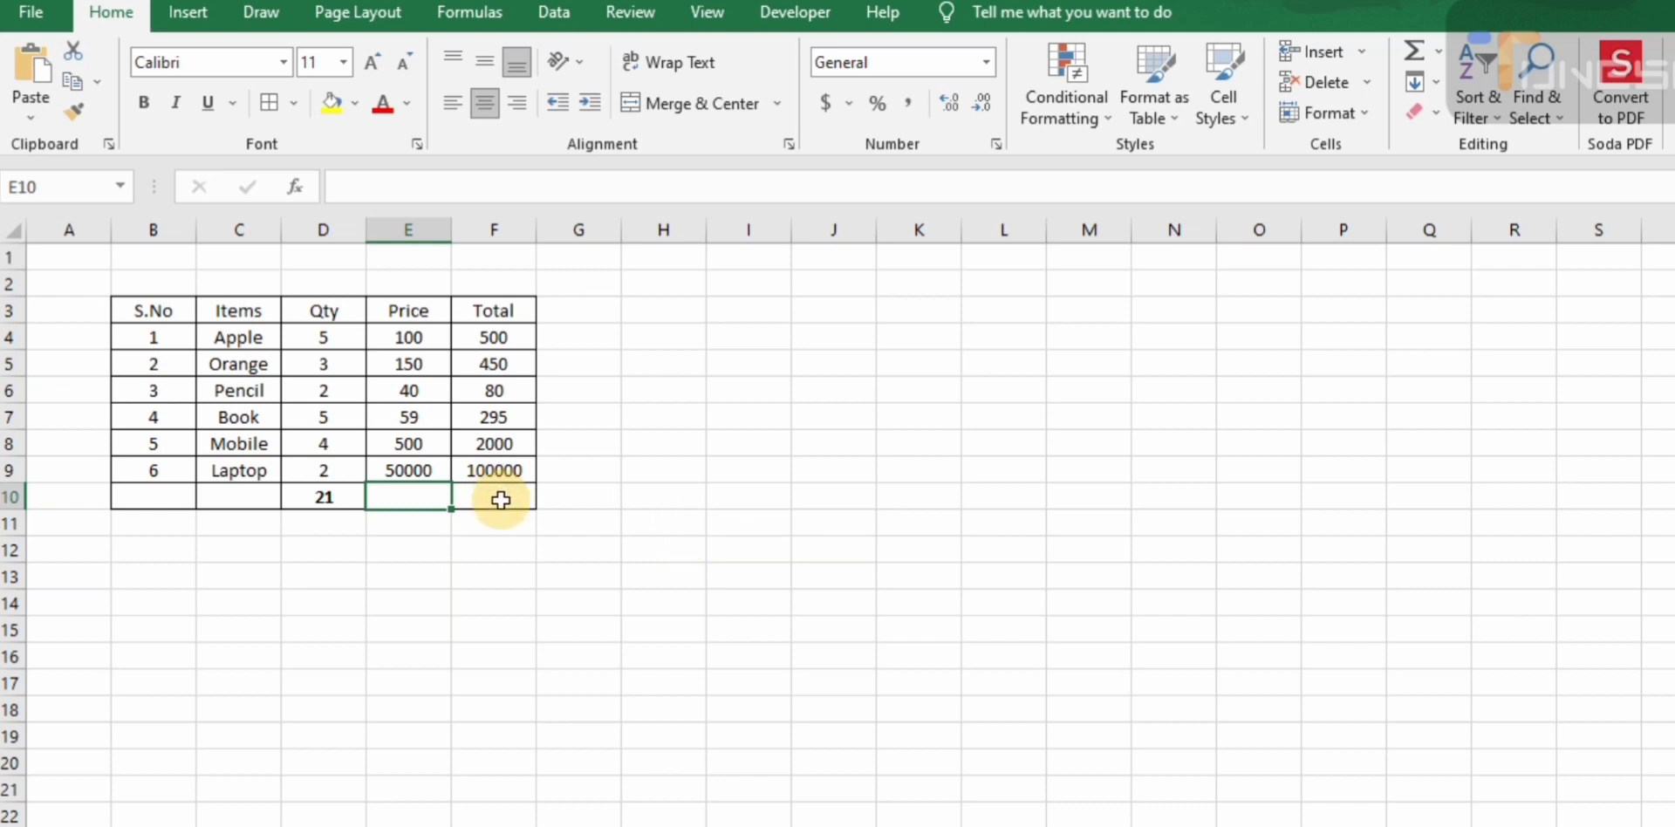
click(500, 499)
ctrl+scroll(501, 500, up, 1)
ctrl+scroll(501, 499, up, 1)
text(=)
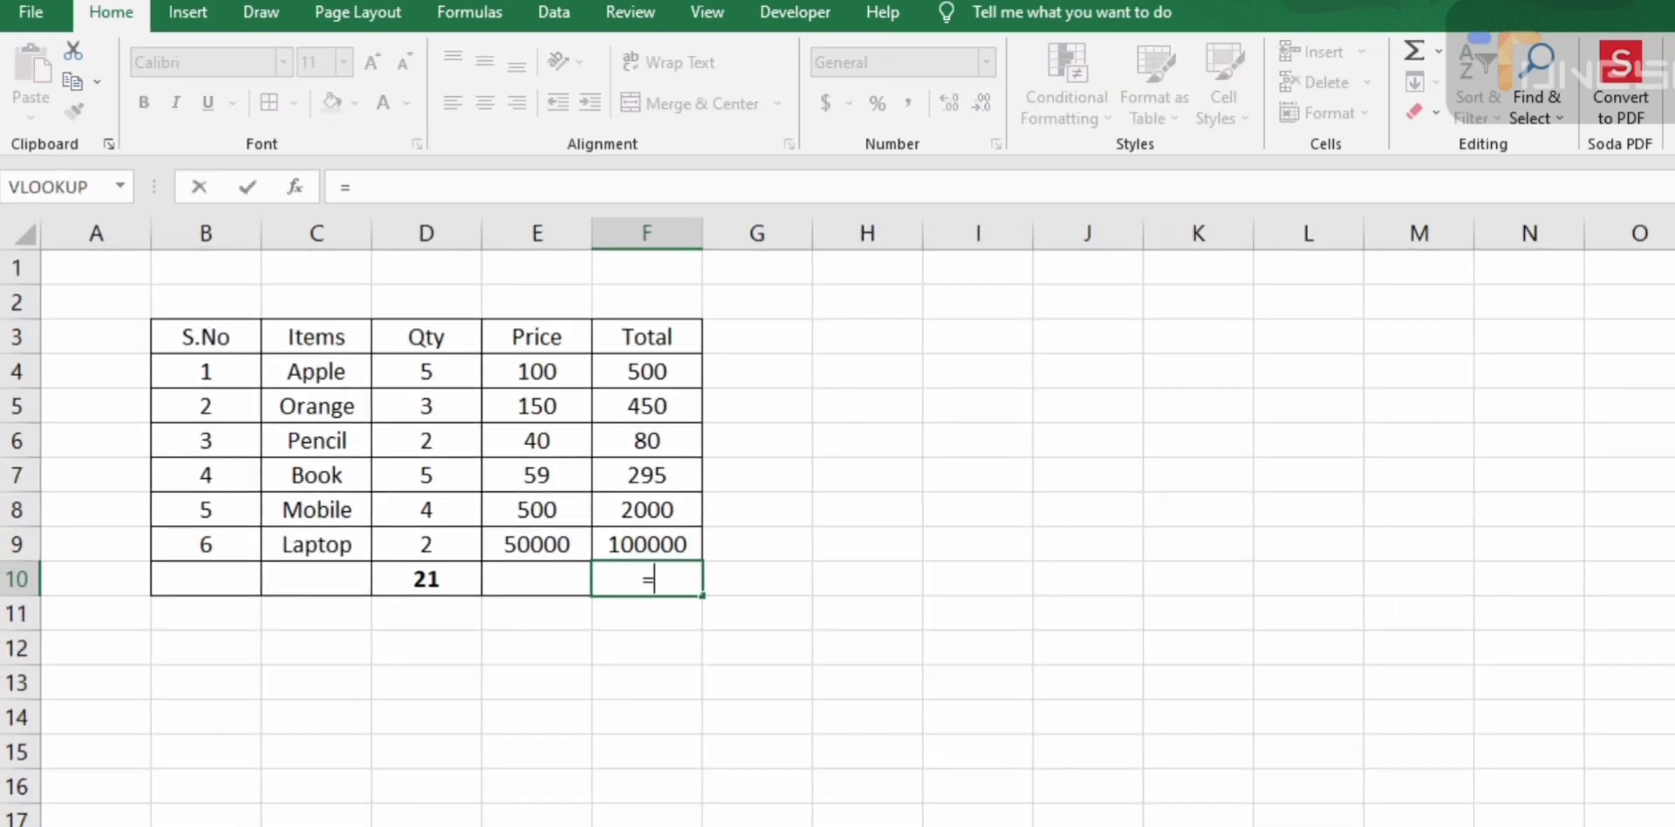
text(sum)
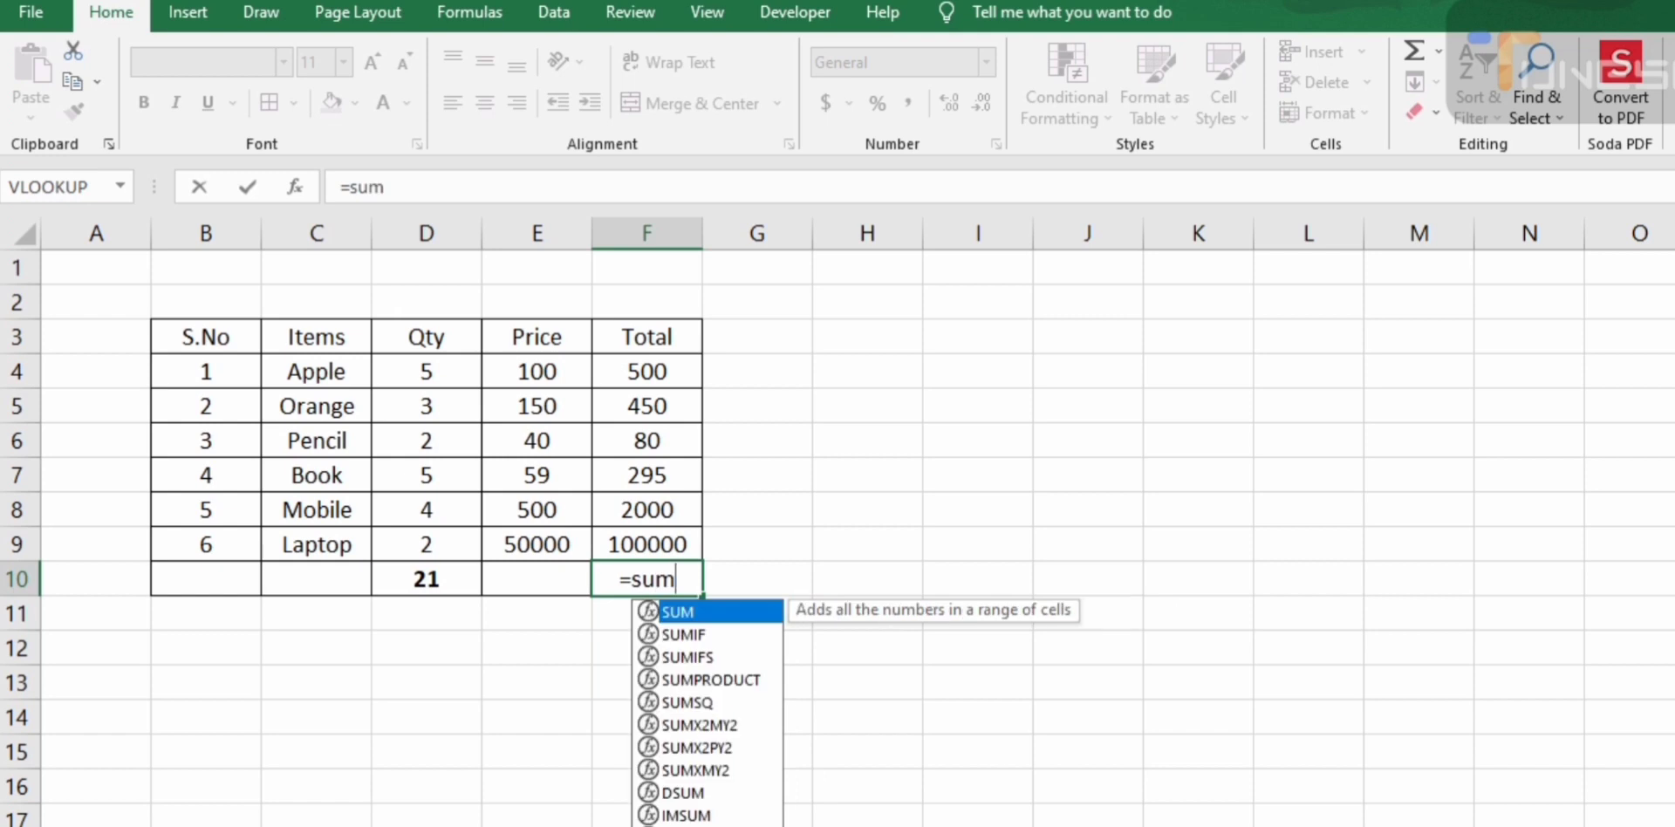
text(()
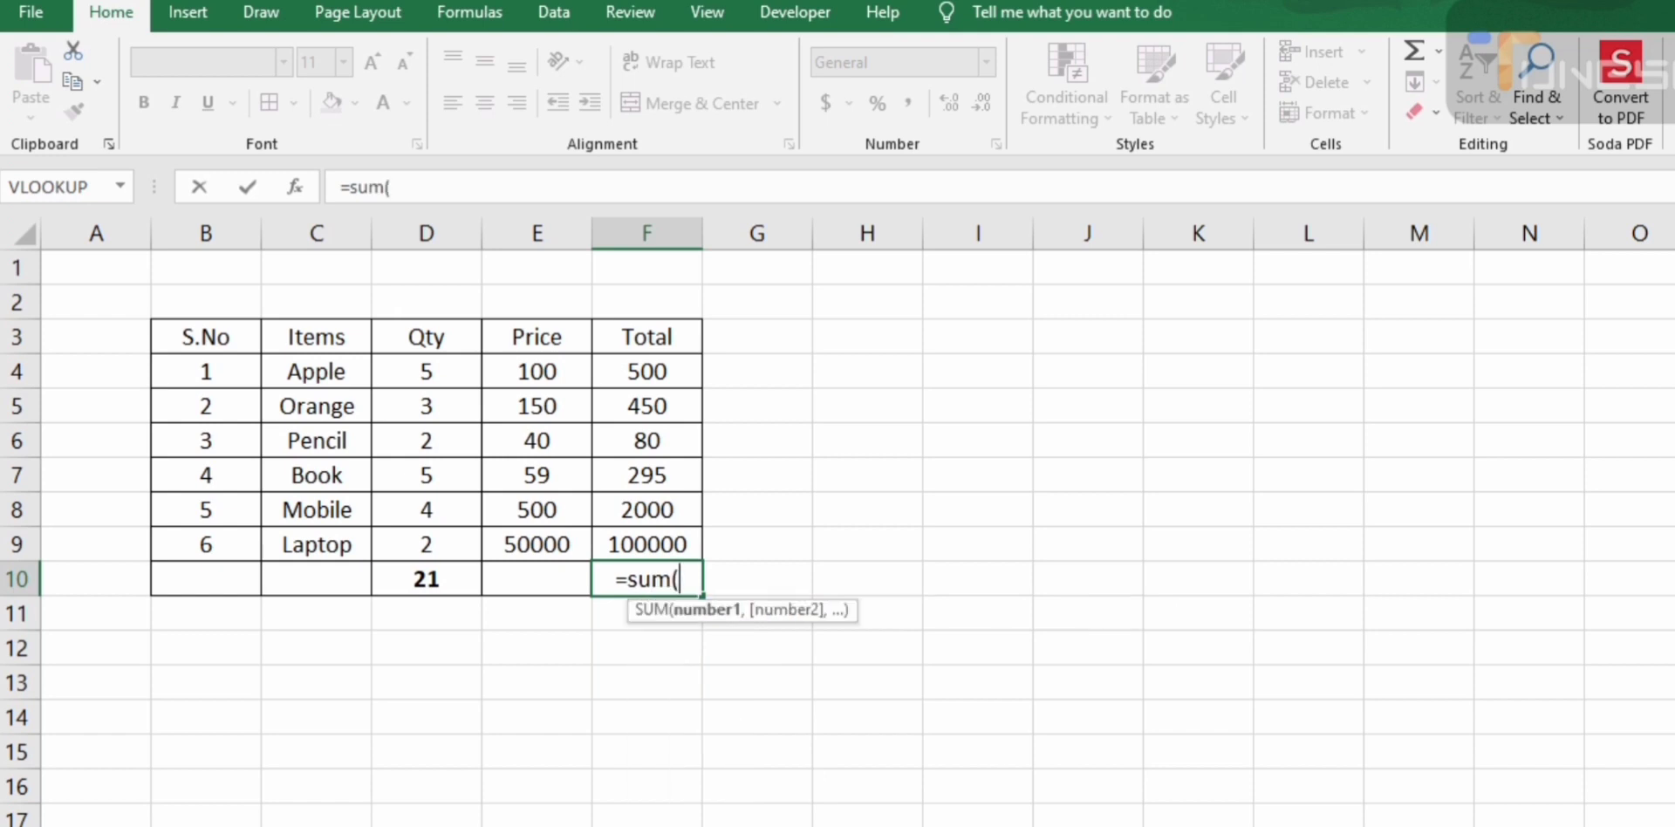
click(679, 374)
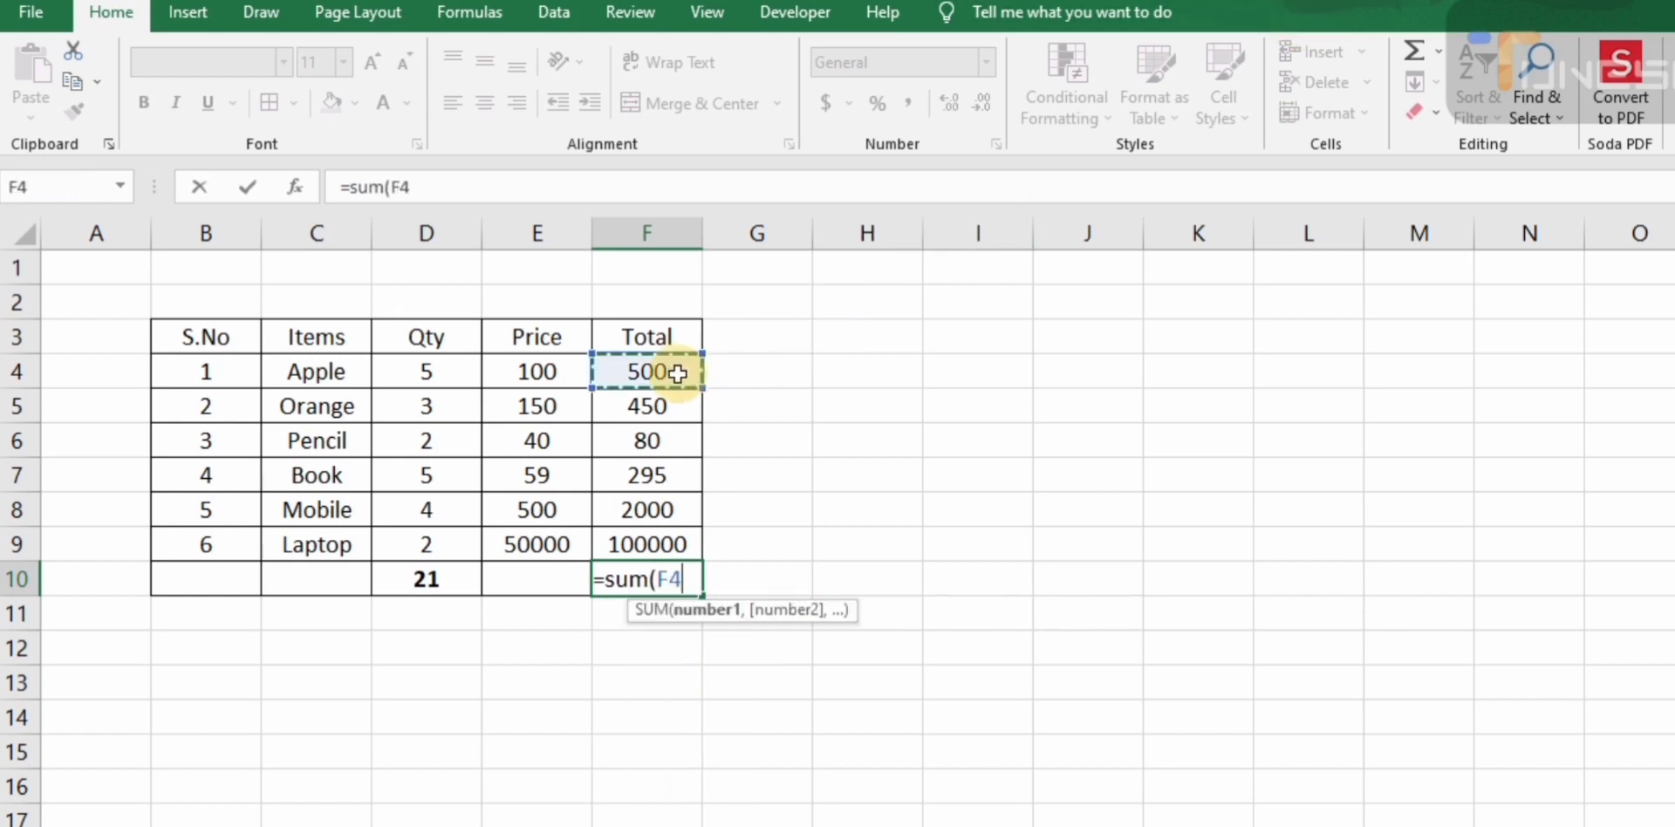
drag(679, 374, 674, 534)
key(Return)
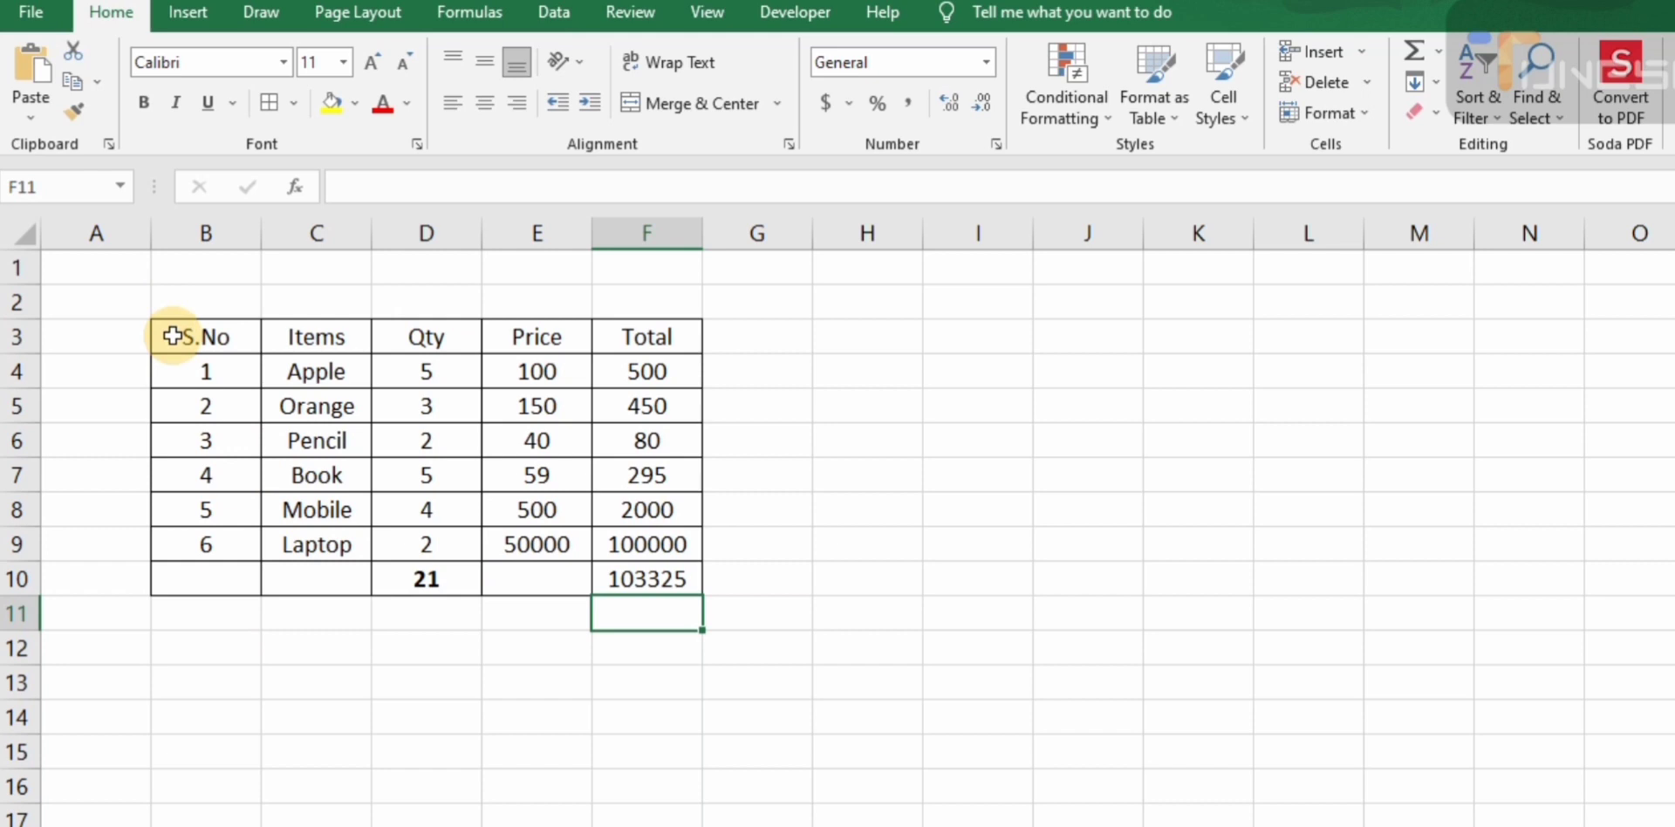
- Format the header row B3:F3 with a green fill and bold yellow text
drag(172, 335, 658, 342)
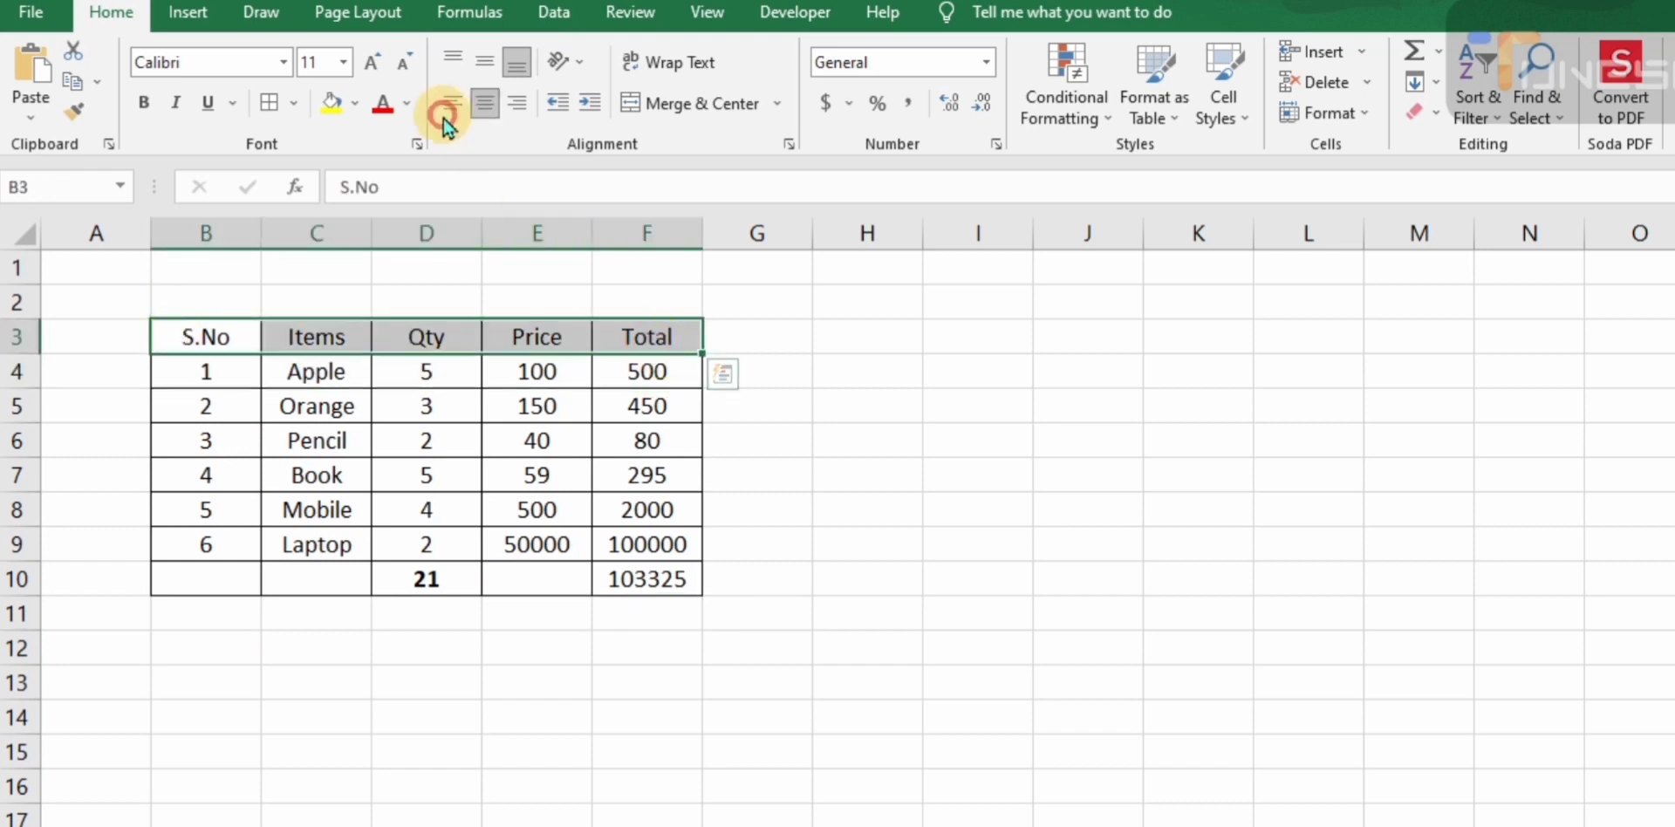
click(356, 102)
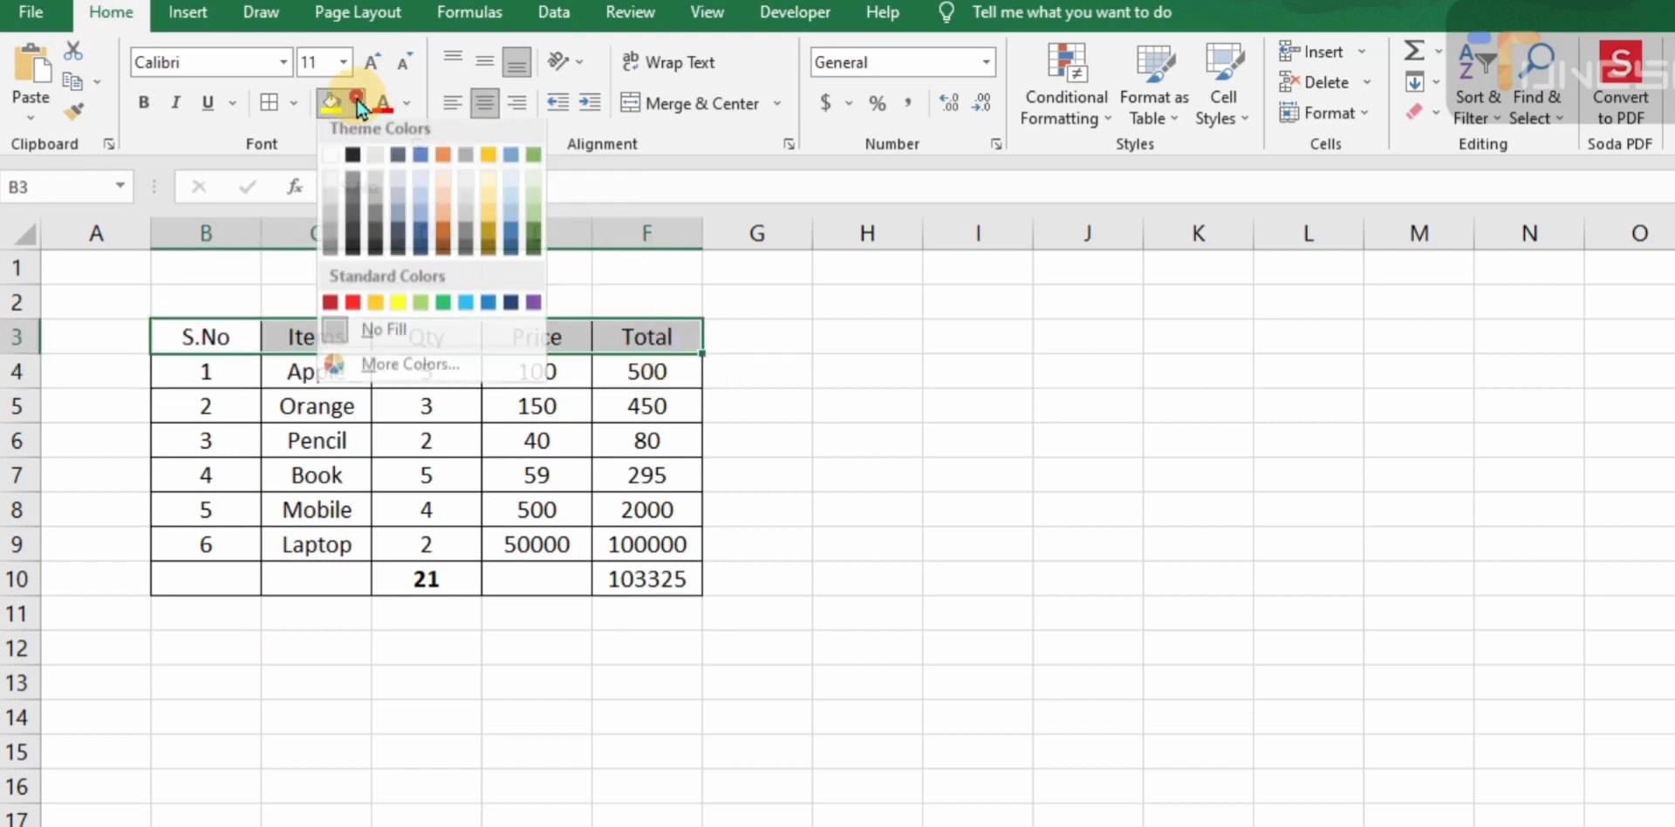
click(445, 310)
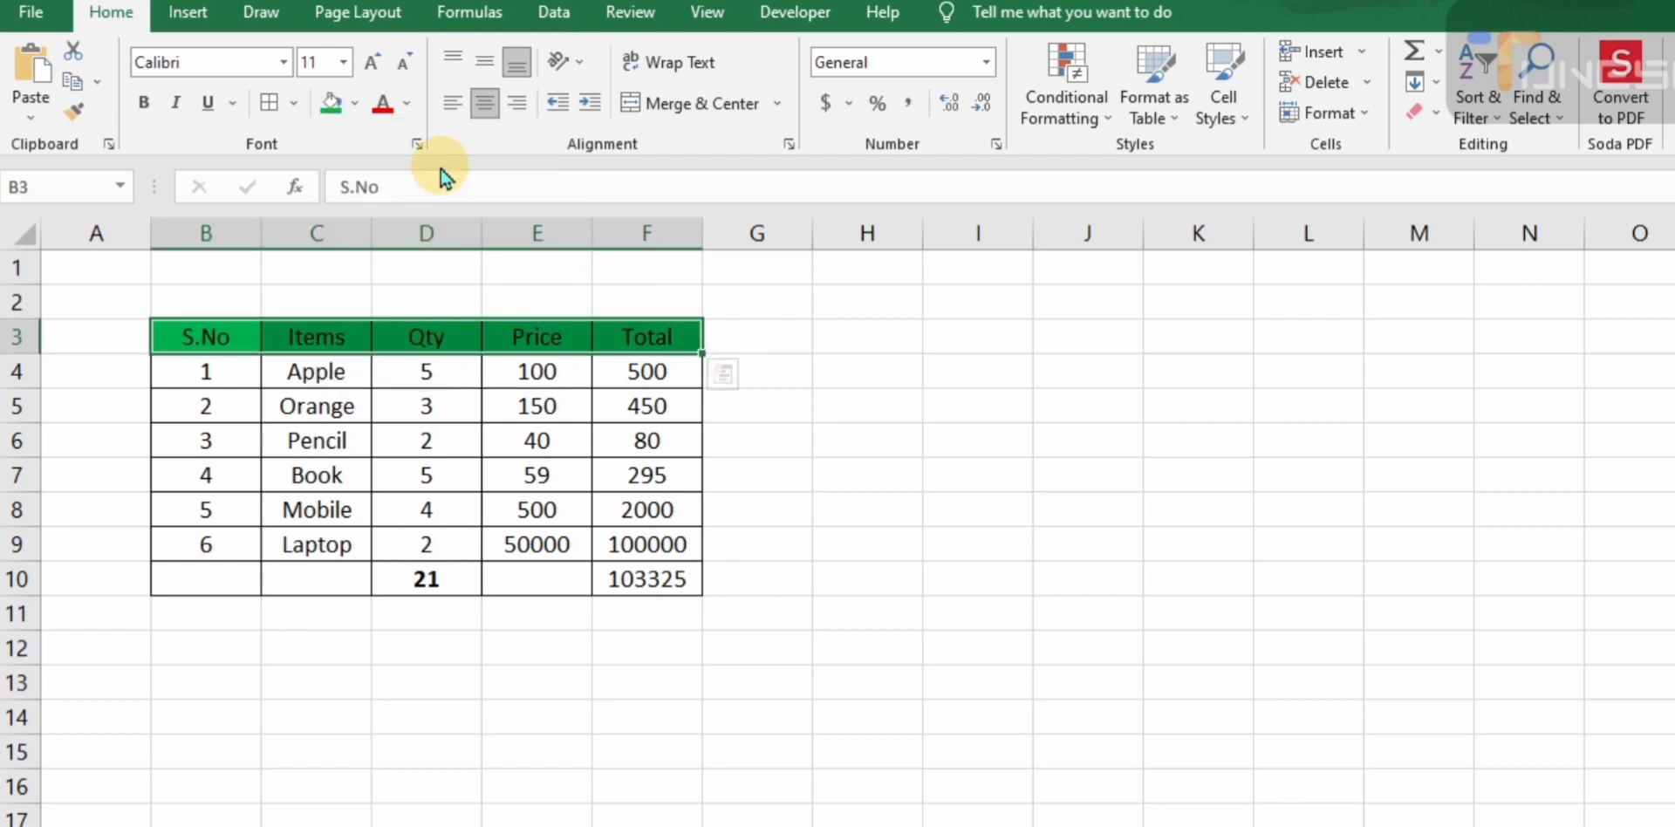
click(407, 105)
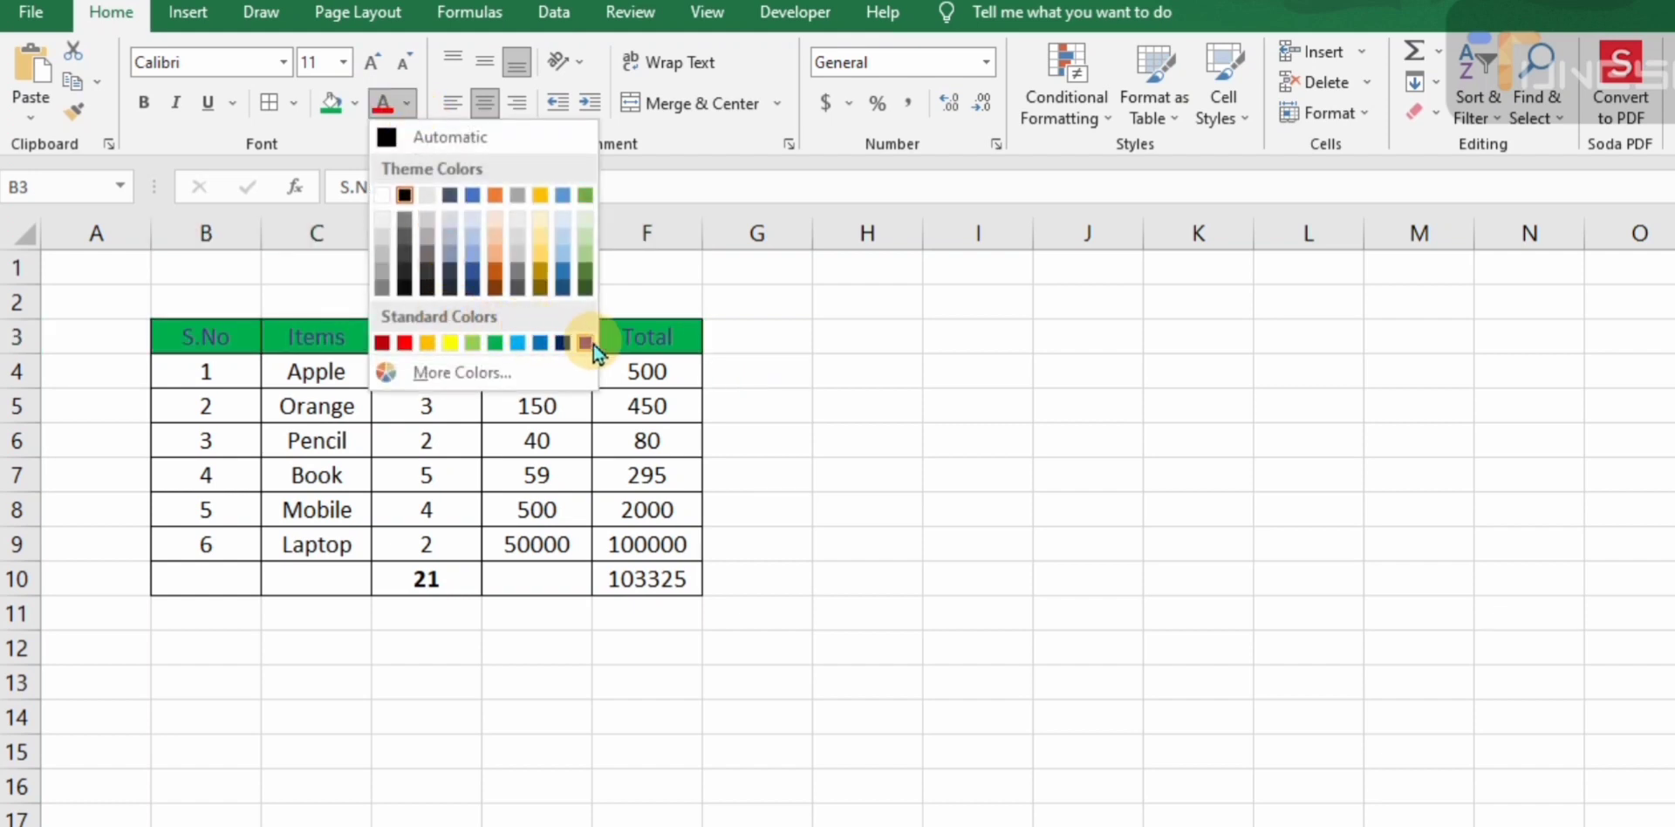
click(451, 344)
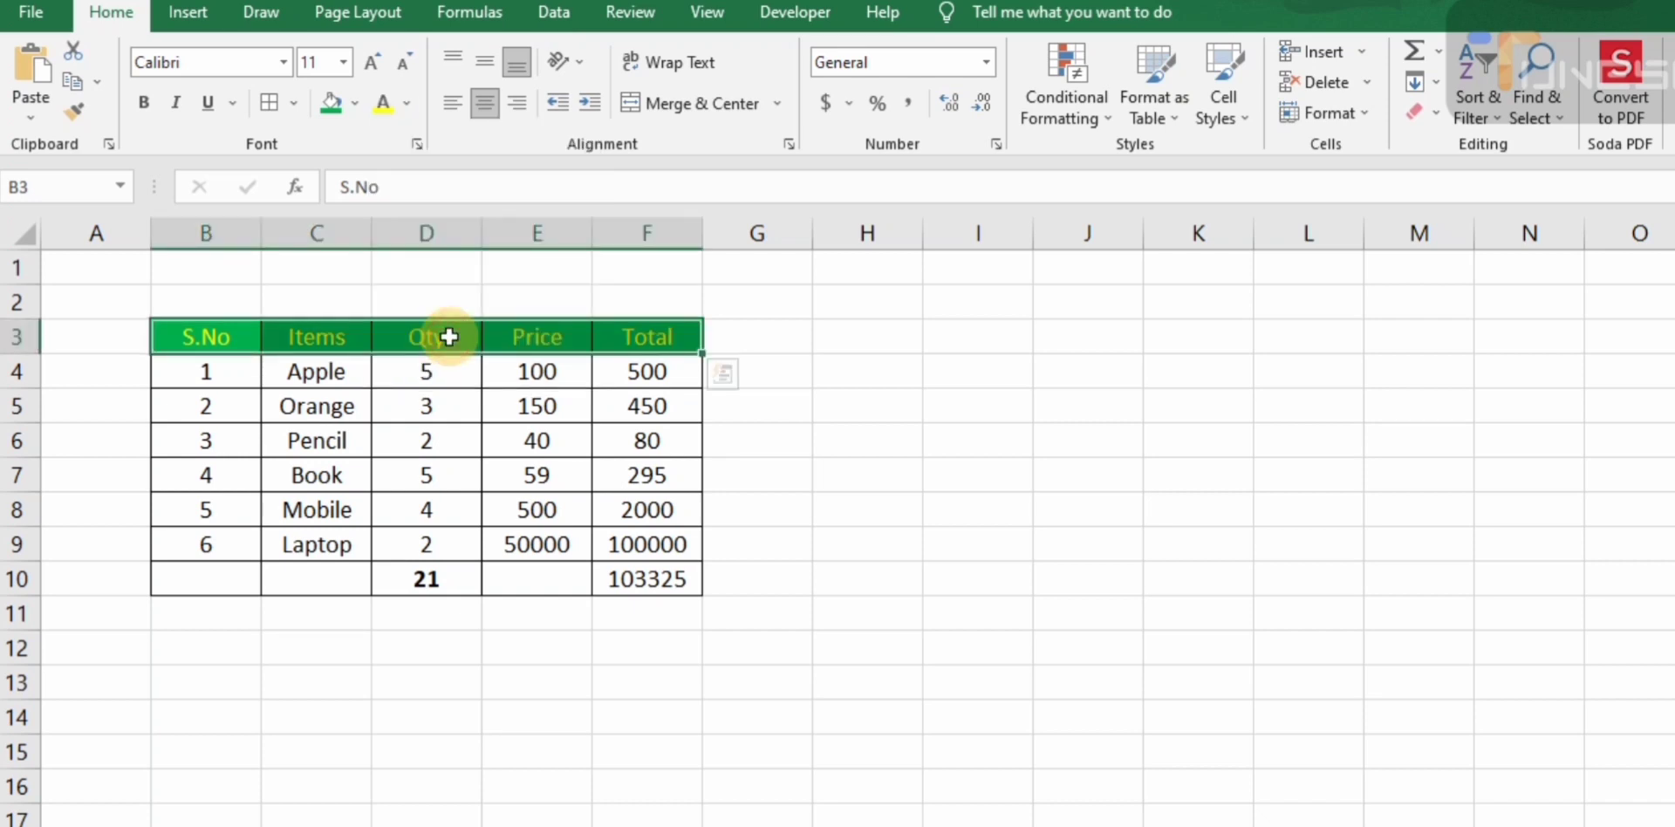
click(648, 462)
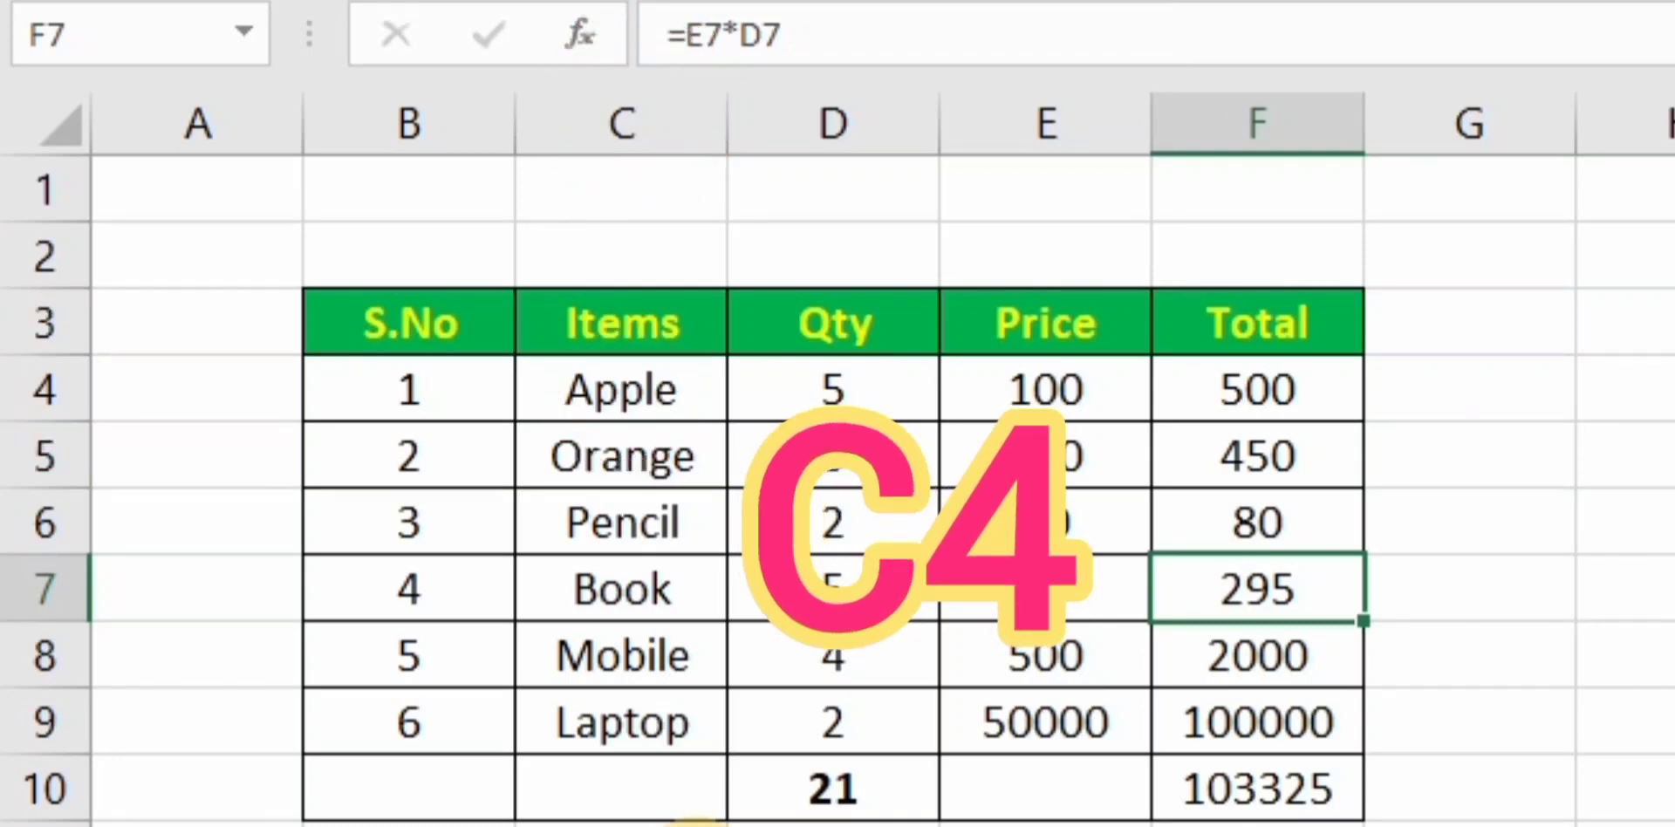
- Enter the addition formula =C3+C4 in cell F3 of the Basics practice sheet
scroll(696, 824, up, 1)
scroll(695, 826, up, 1)
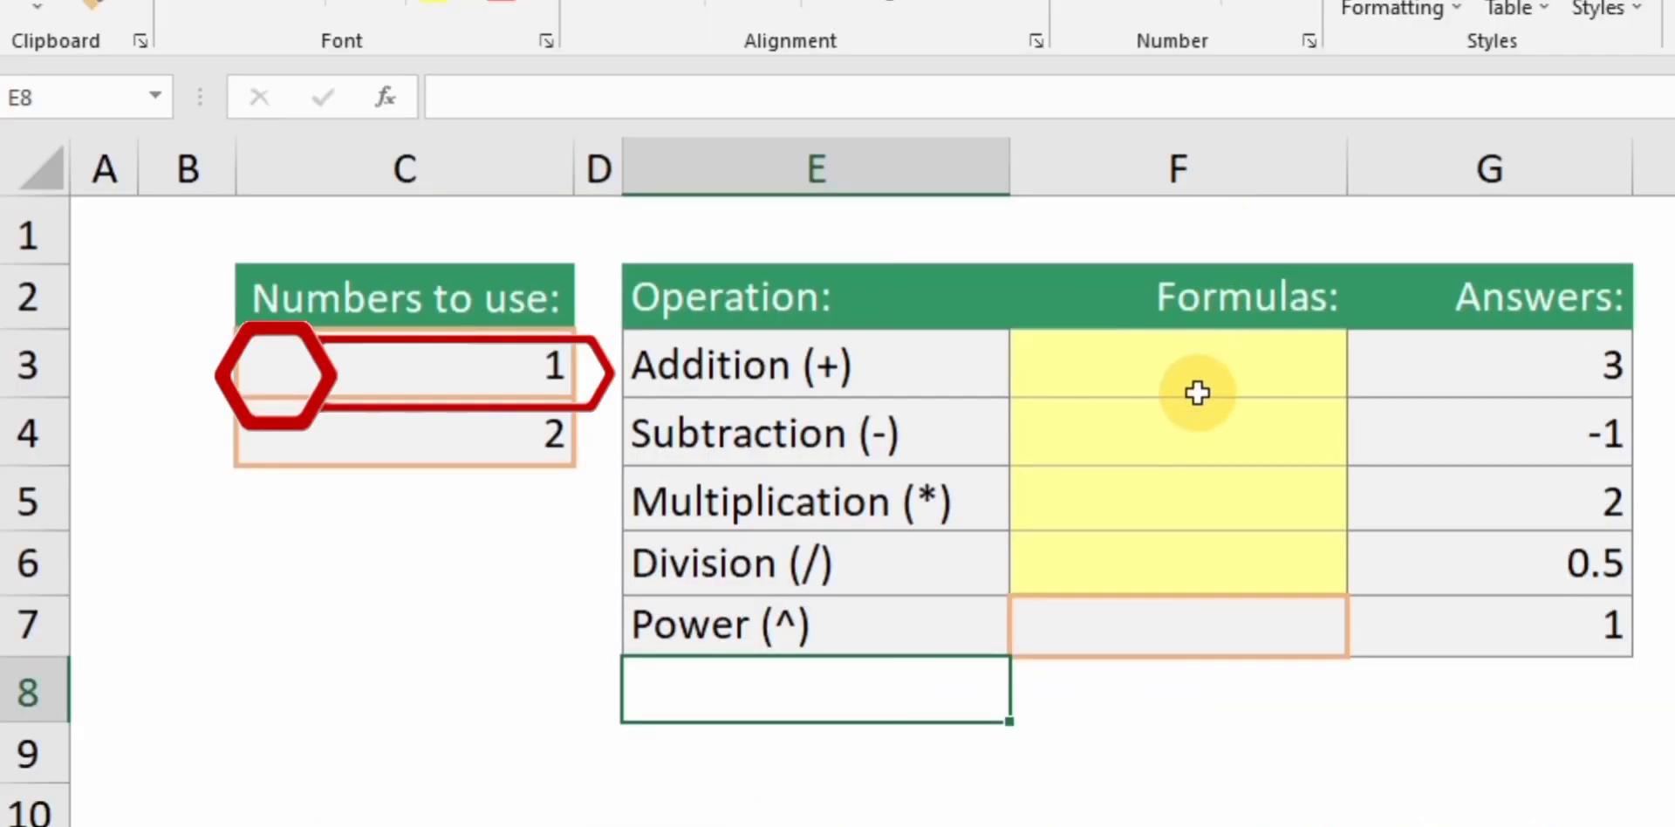
click(1078, 394)
text(=)
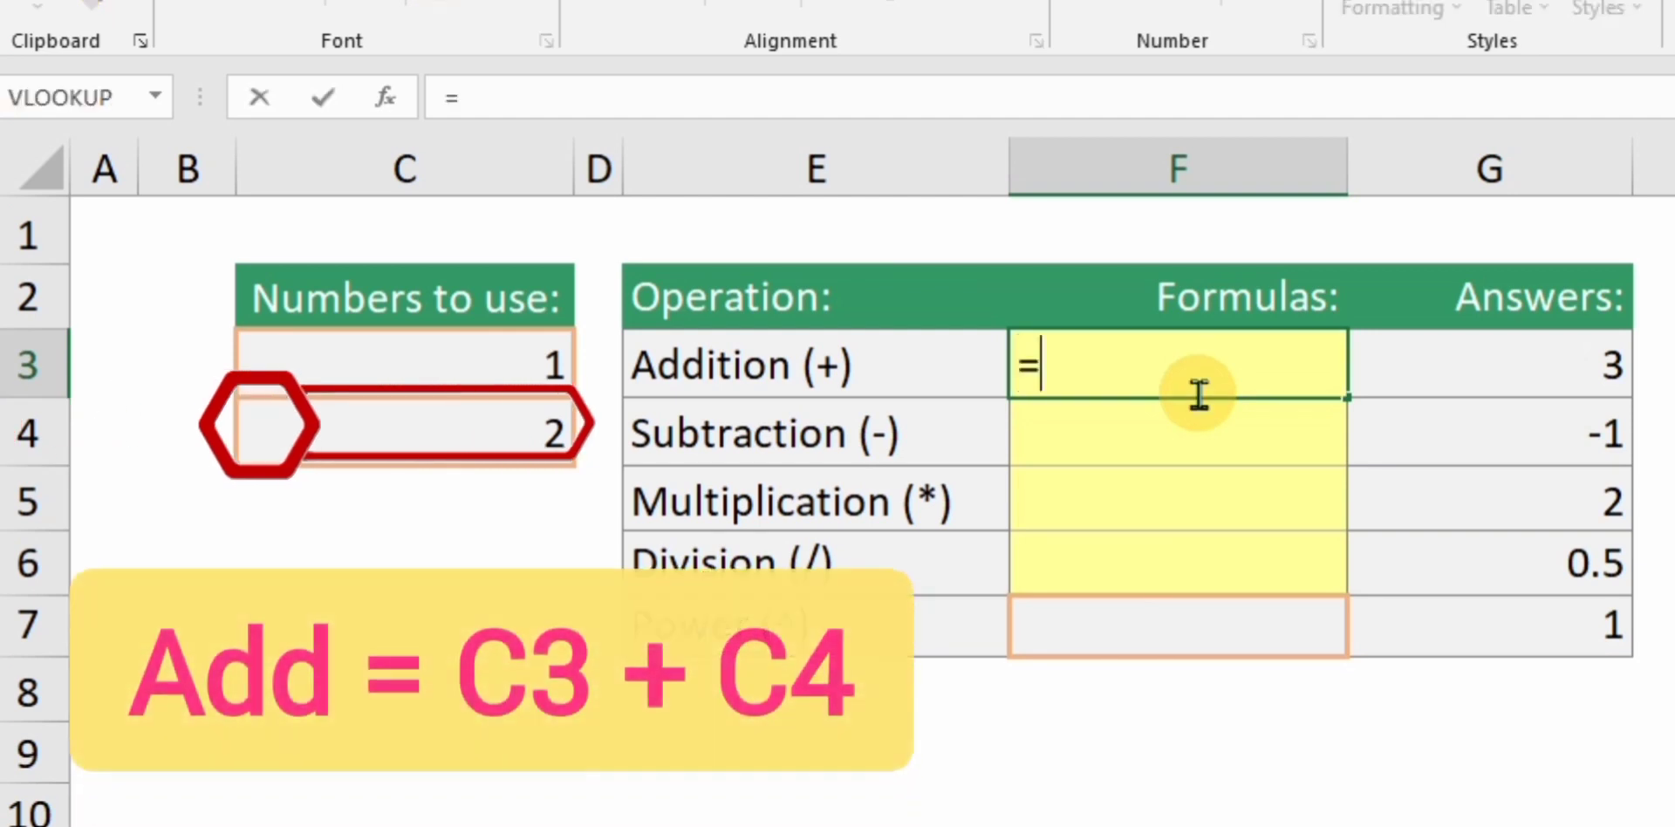
click(525, 356)
text(+)
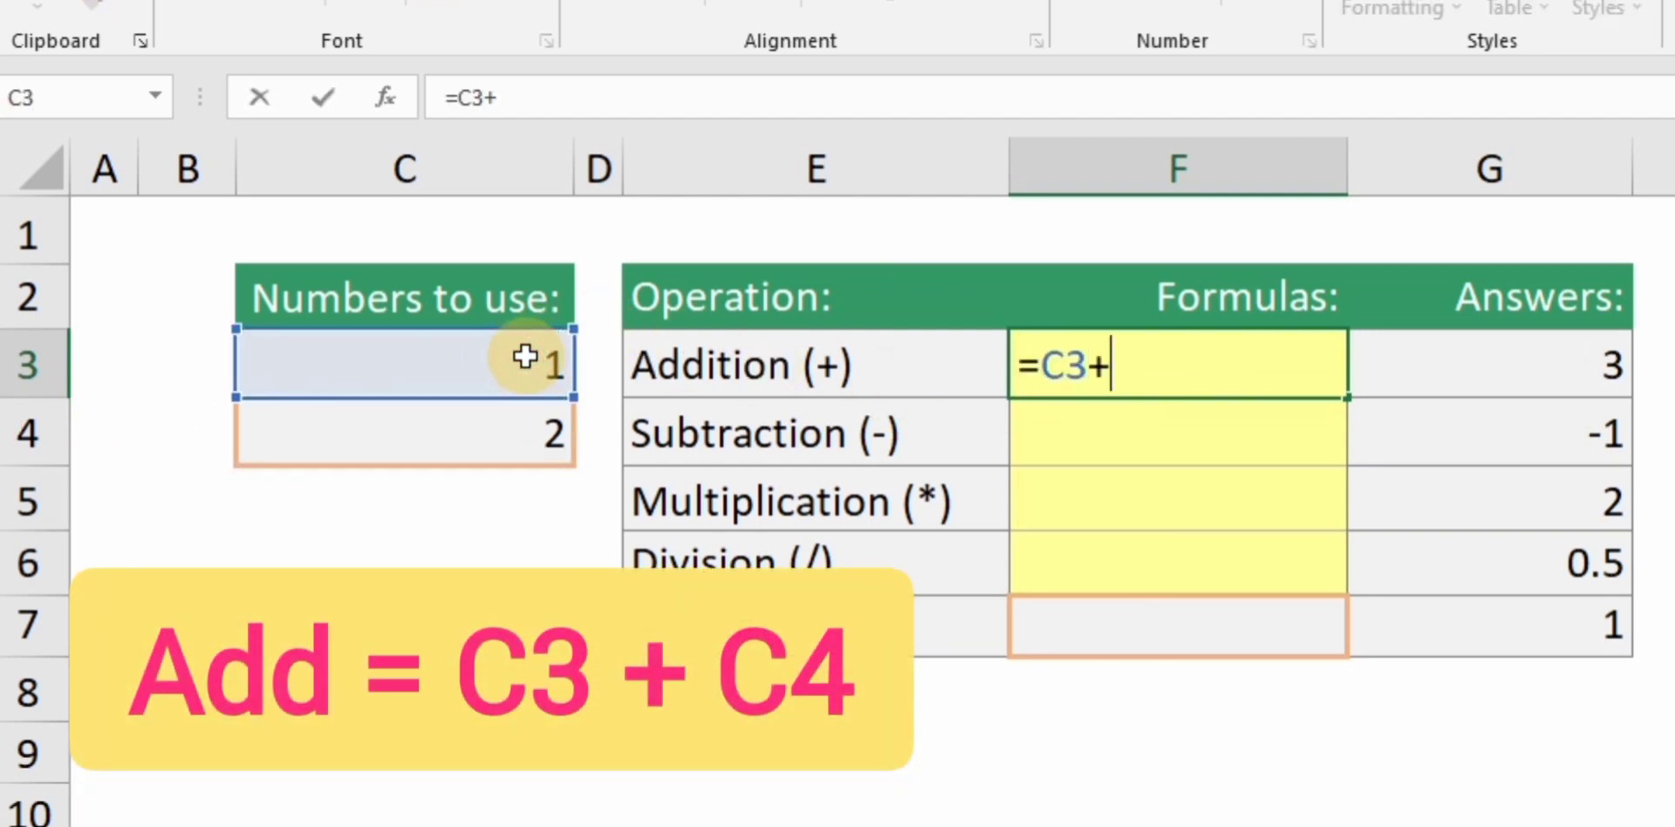
click(444, 437)
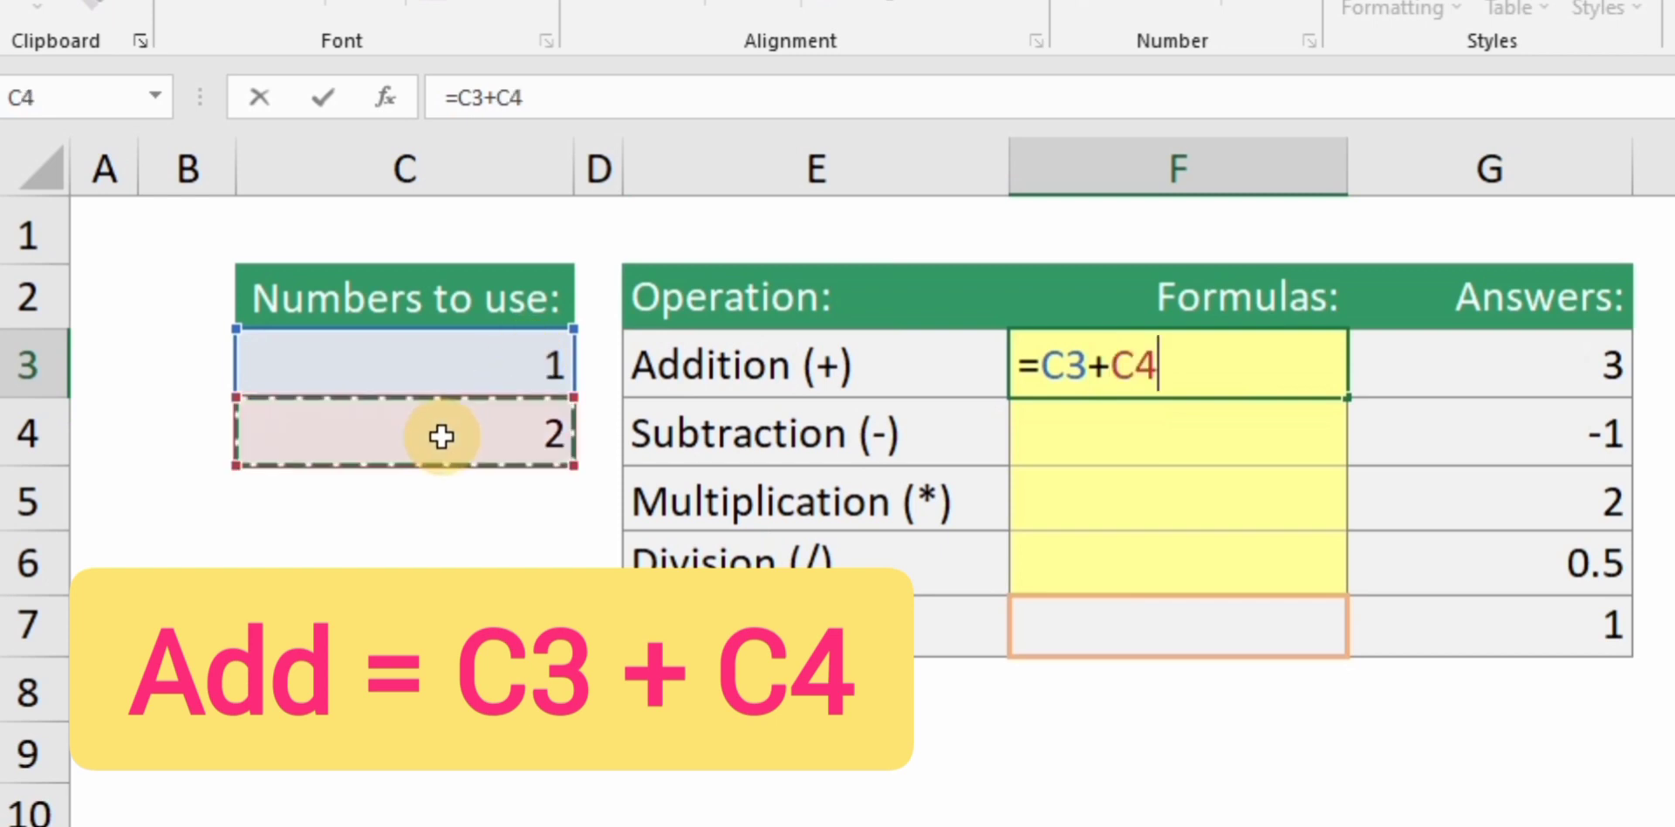
key(Return)
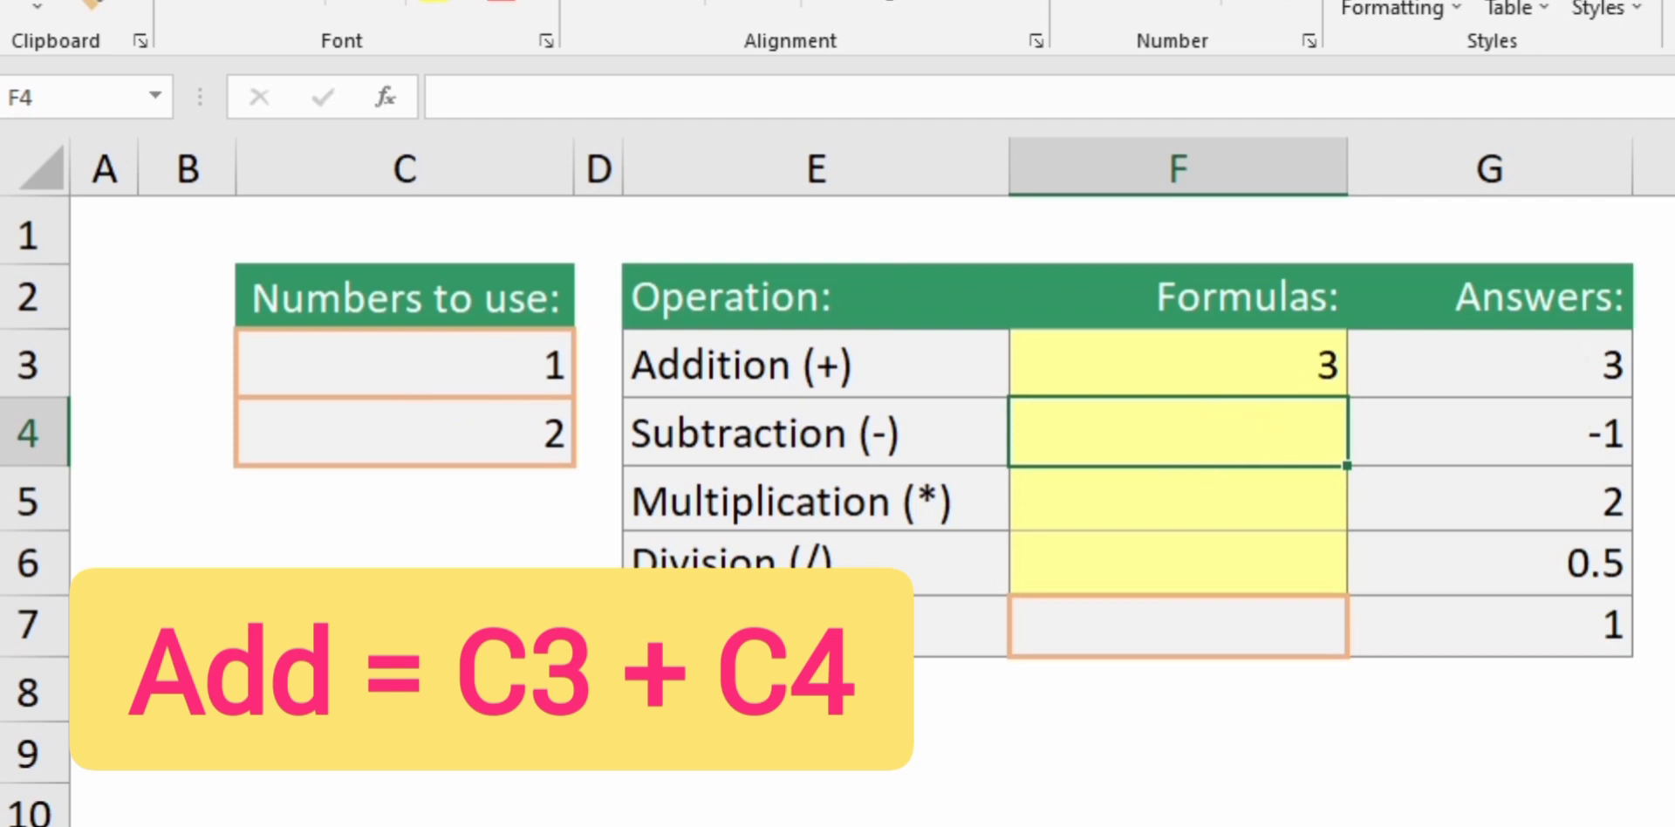
- Enter the subtraction formula =C3-C4 in cell F4, beside the Subtraction label
text(=)
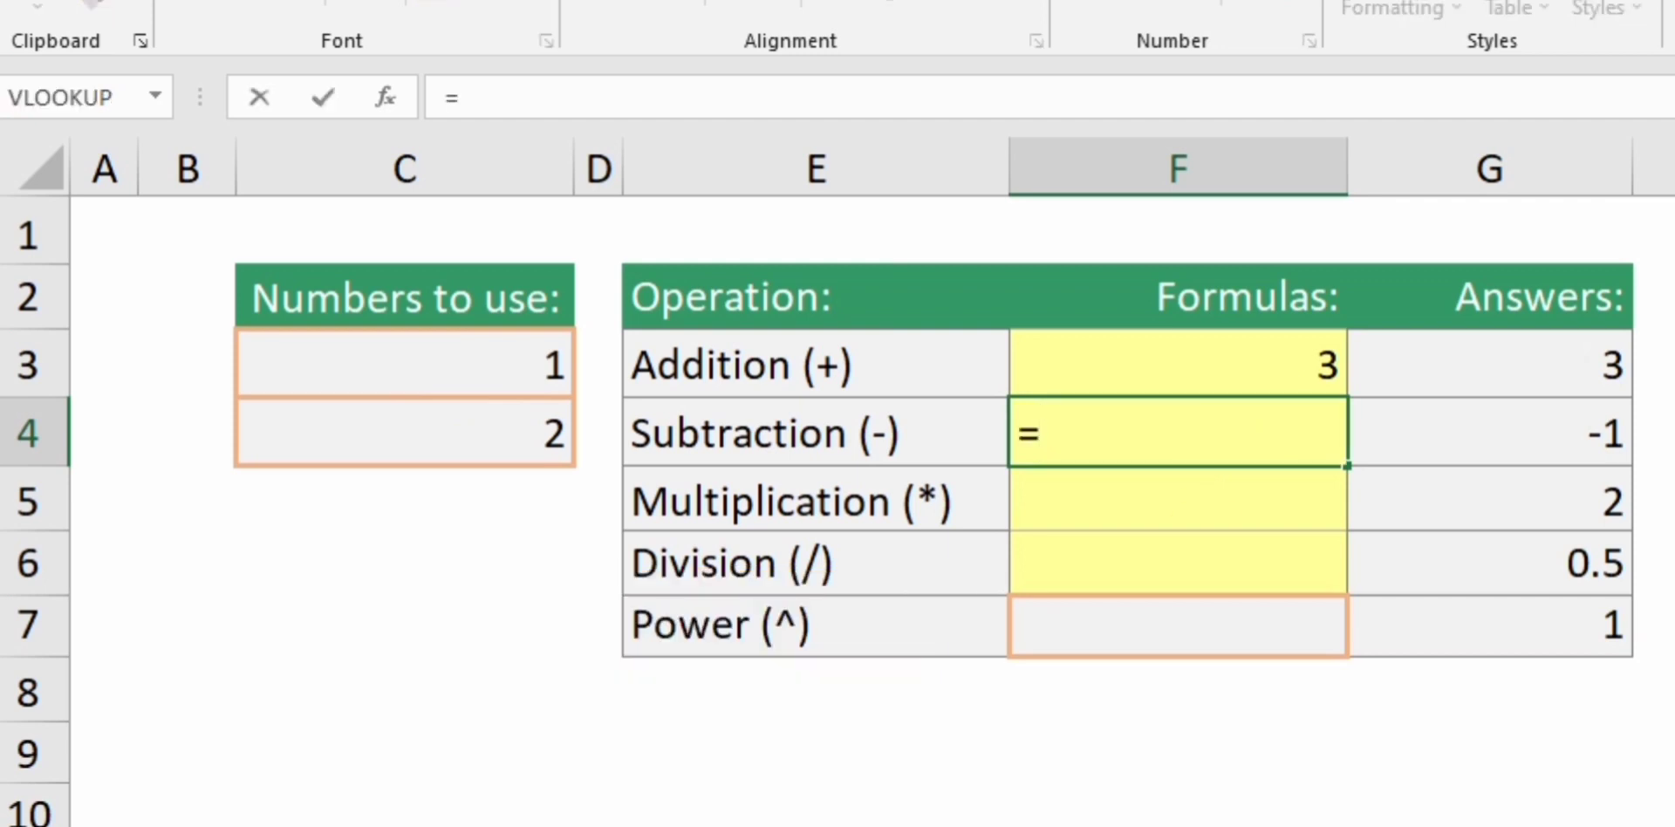
click(288, 353)
text(-)
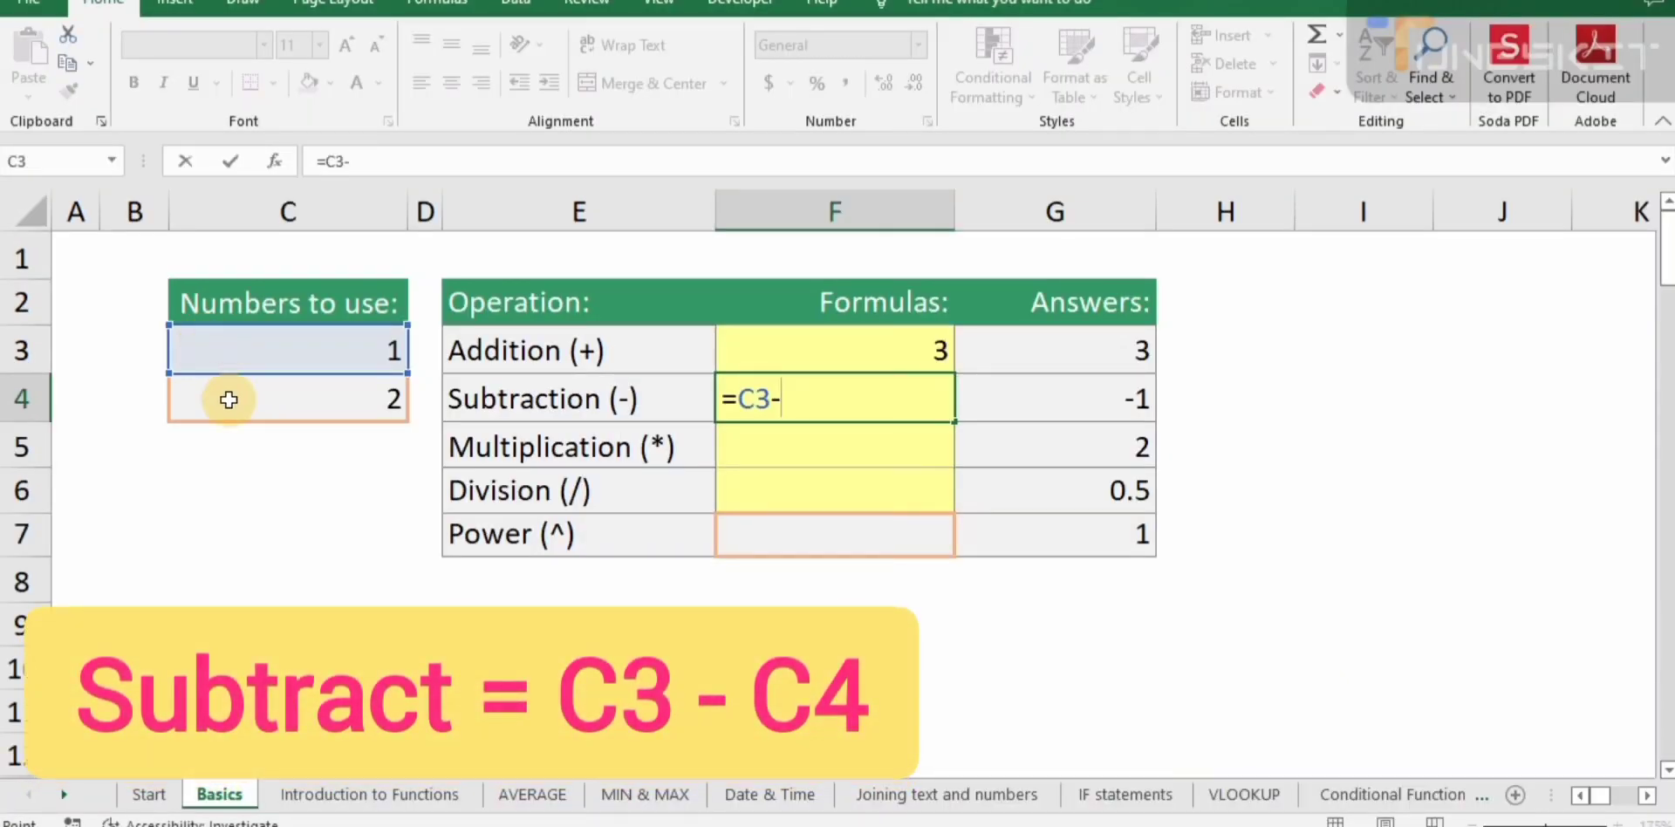
click(228, 400)
key(Return)
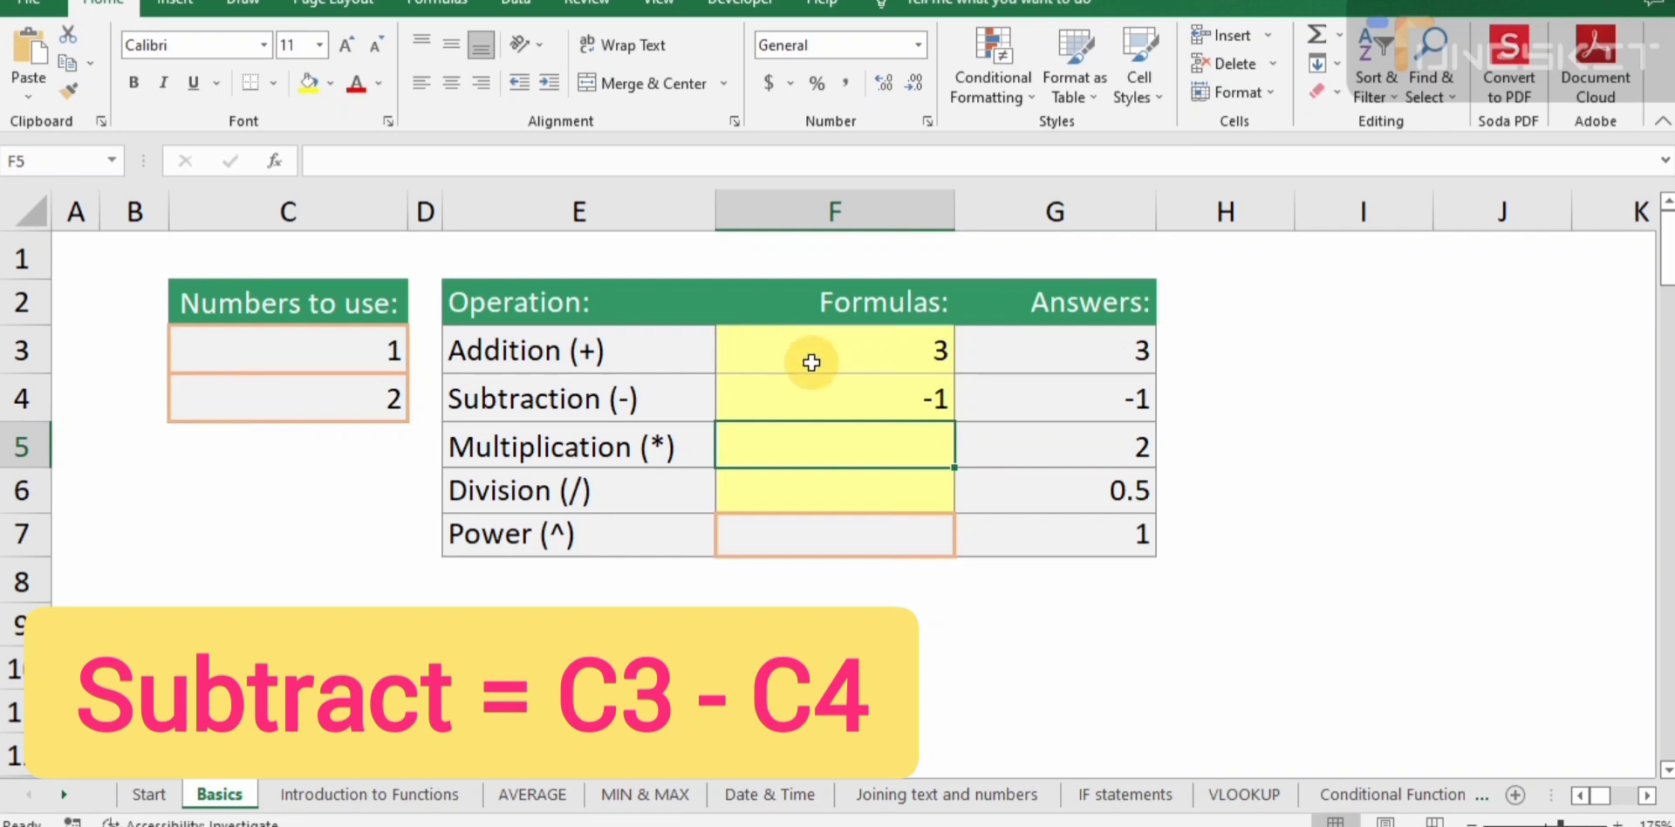
- Enter the multiplication formula =C3*C4 in cell F5, beside the Multiplication label
drag(916, 355, 1045, 368)
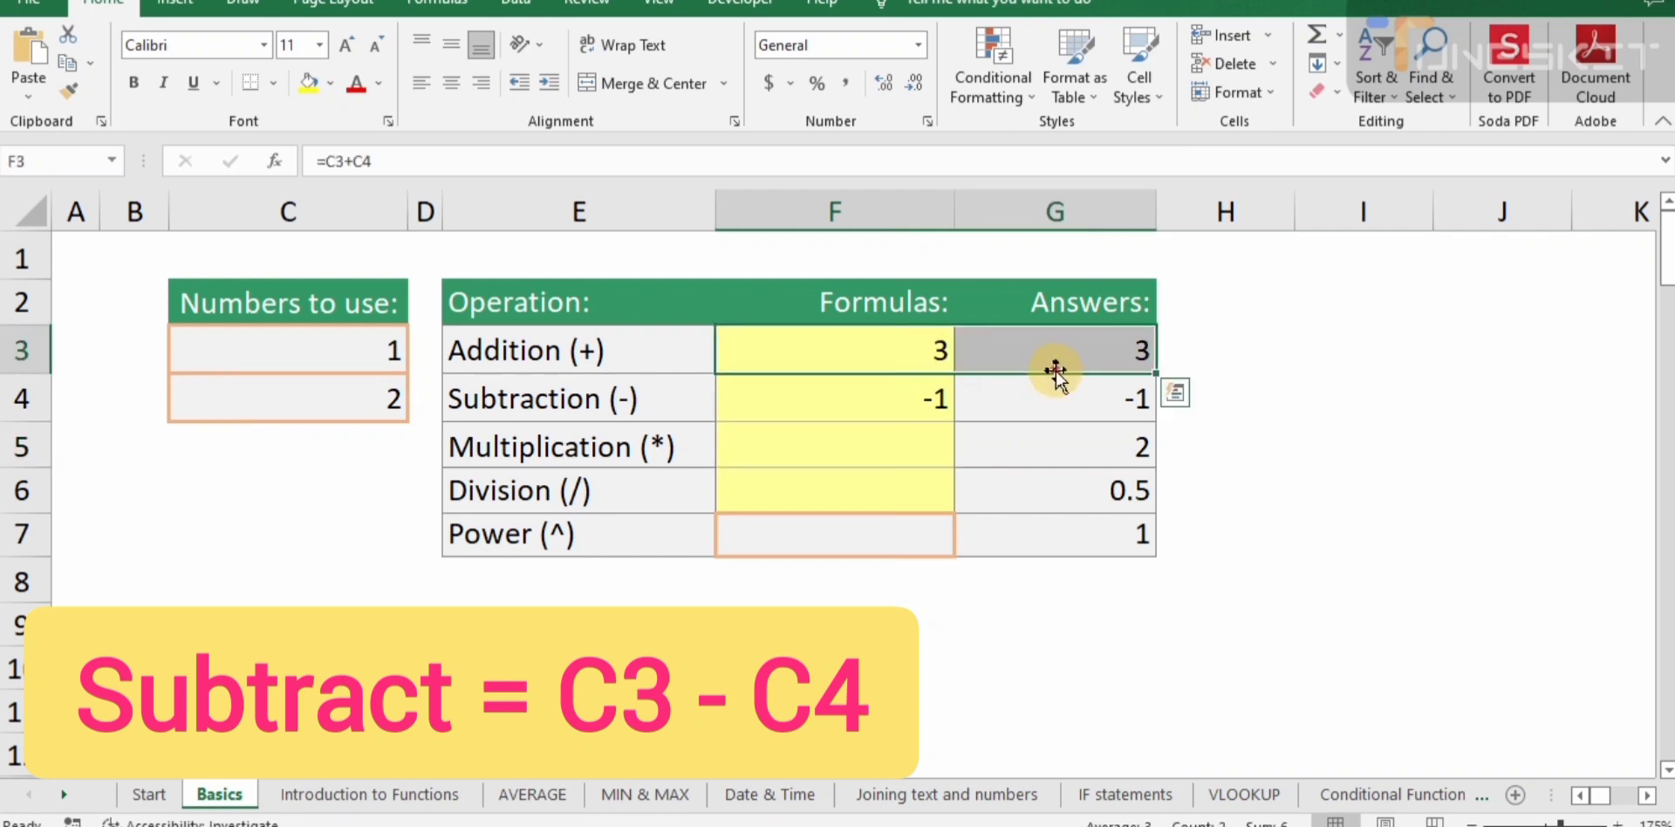
drag(867, 395, 992, 401)
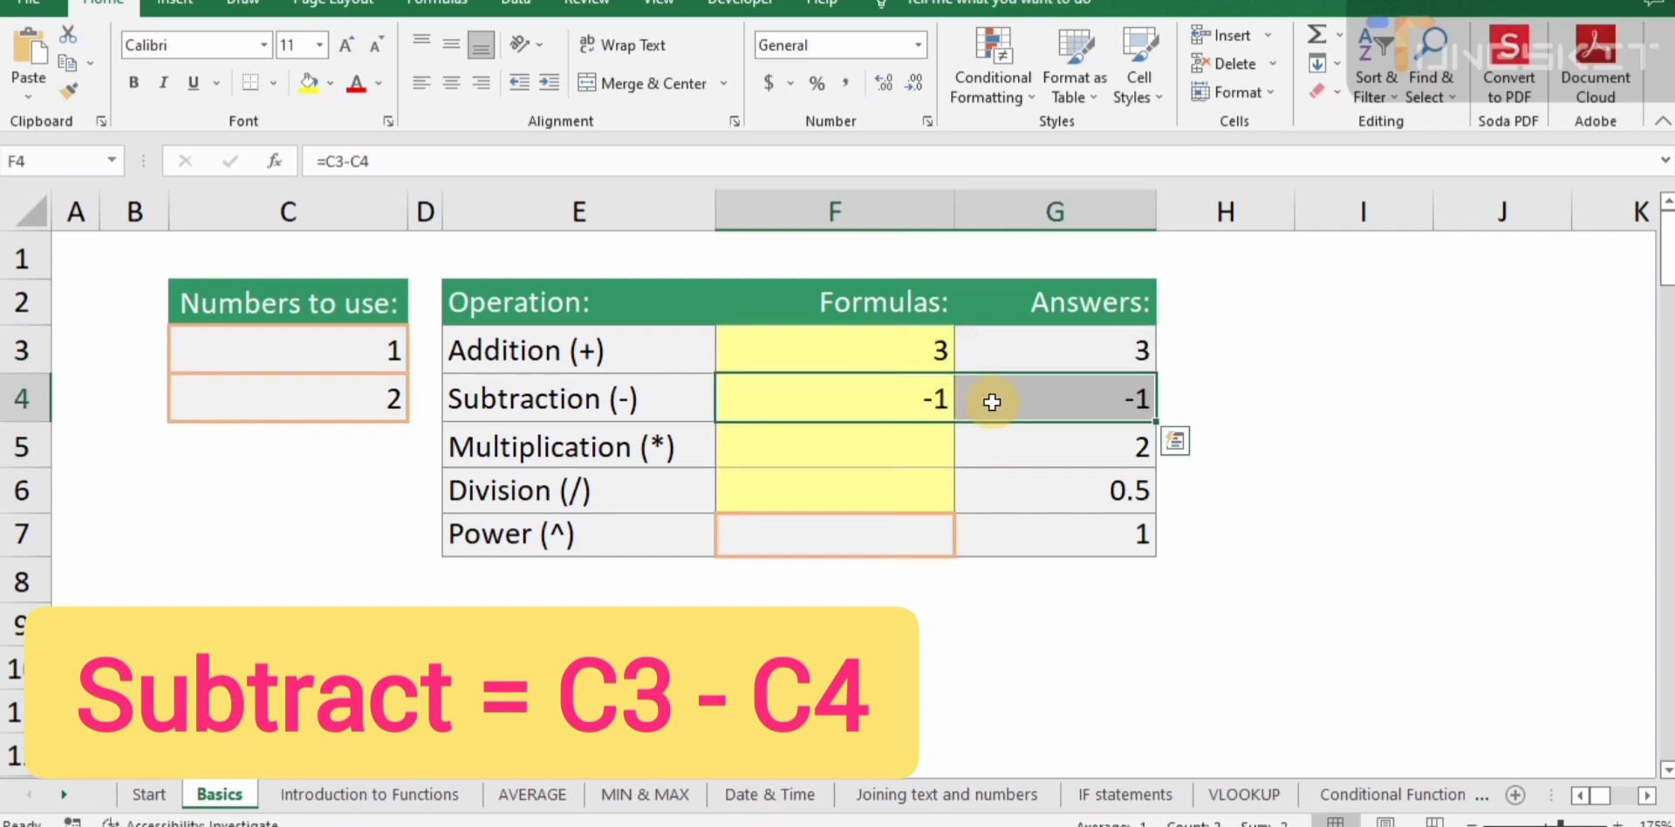
click(877, 440)
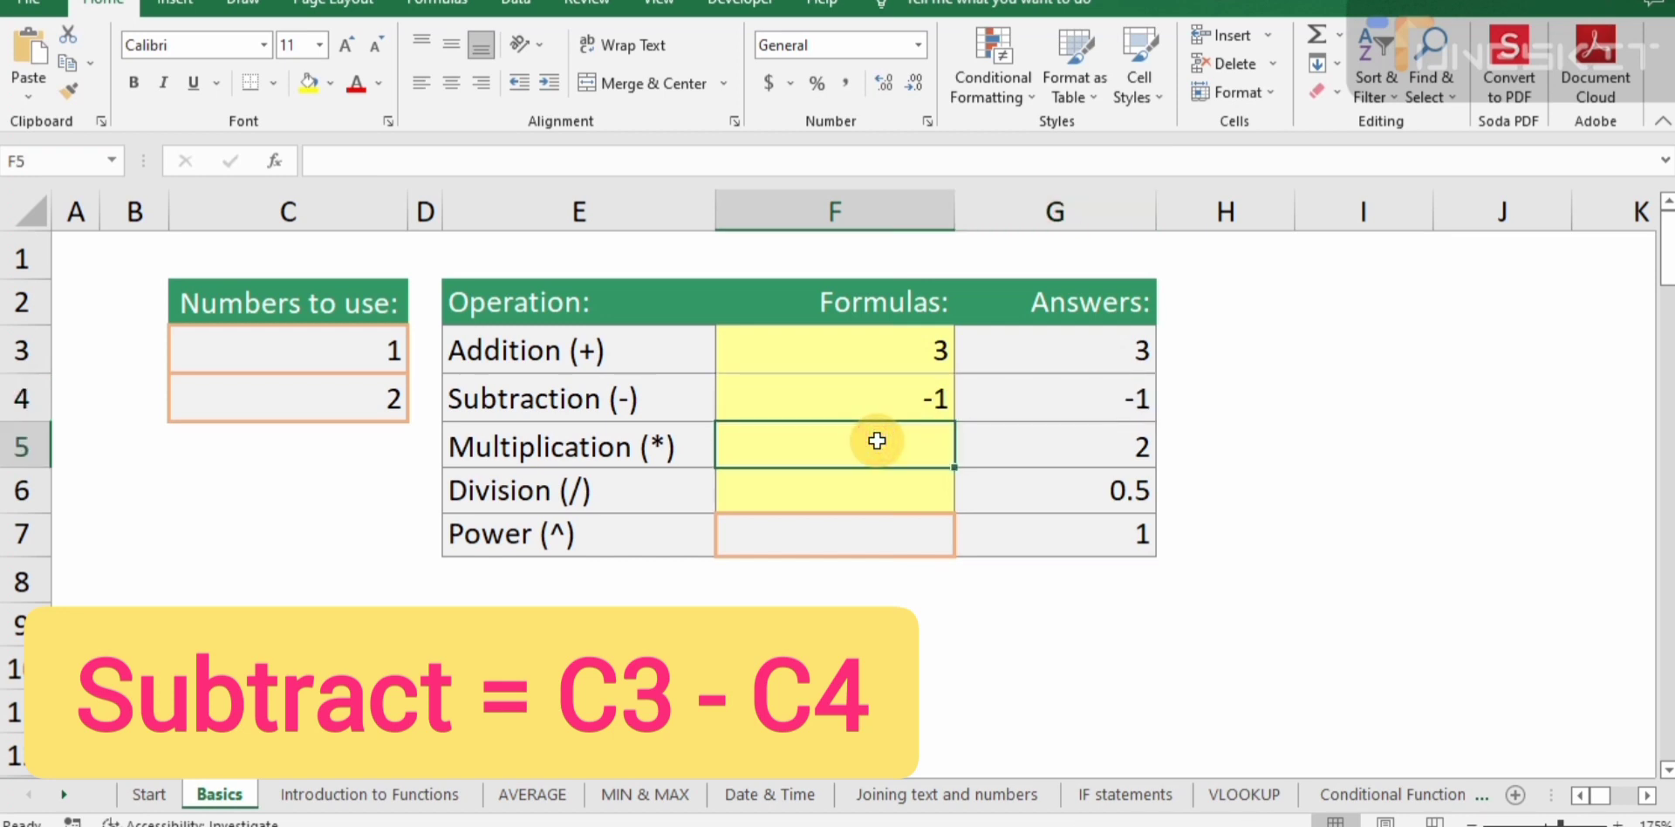
text(=)
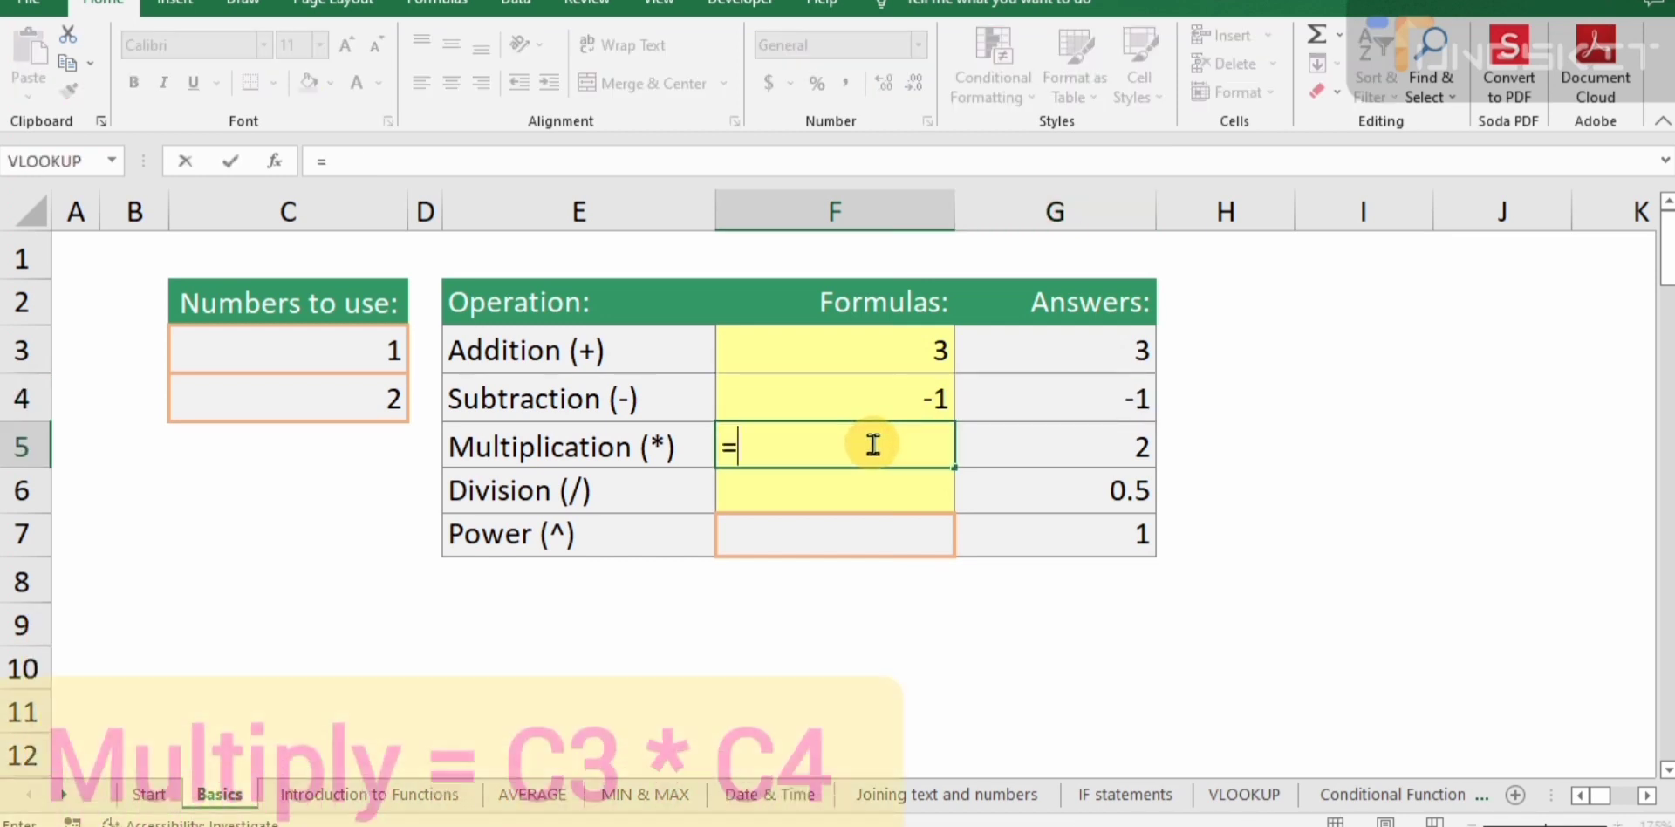
click(327, 339)
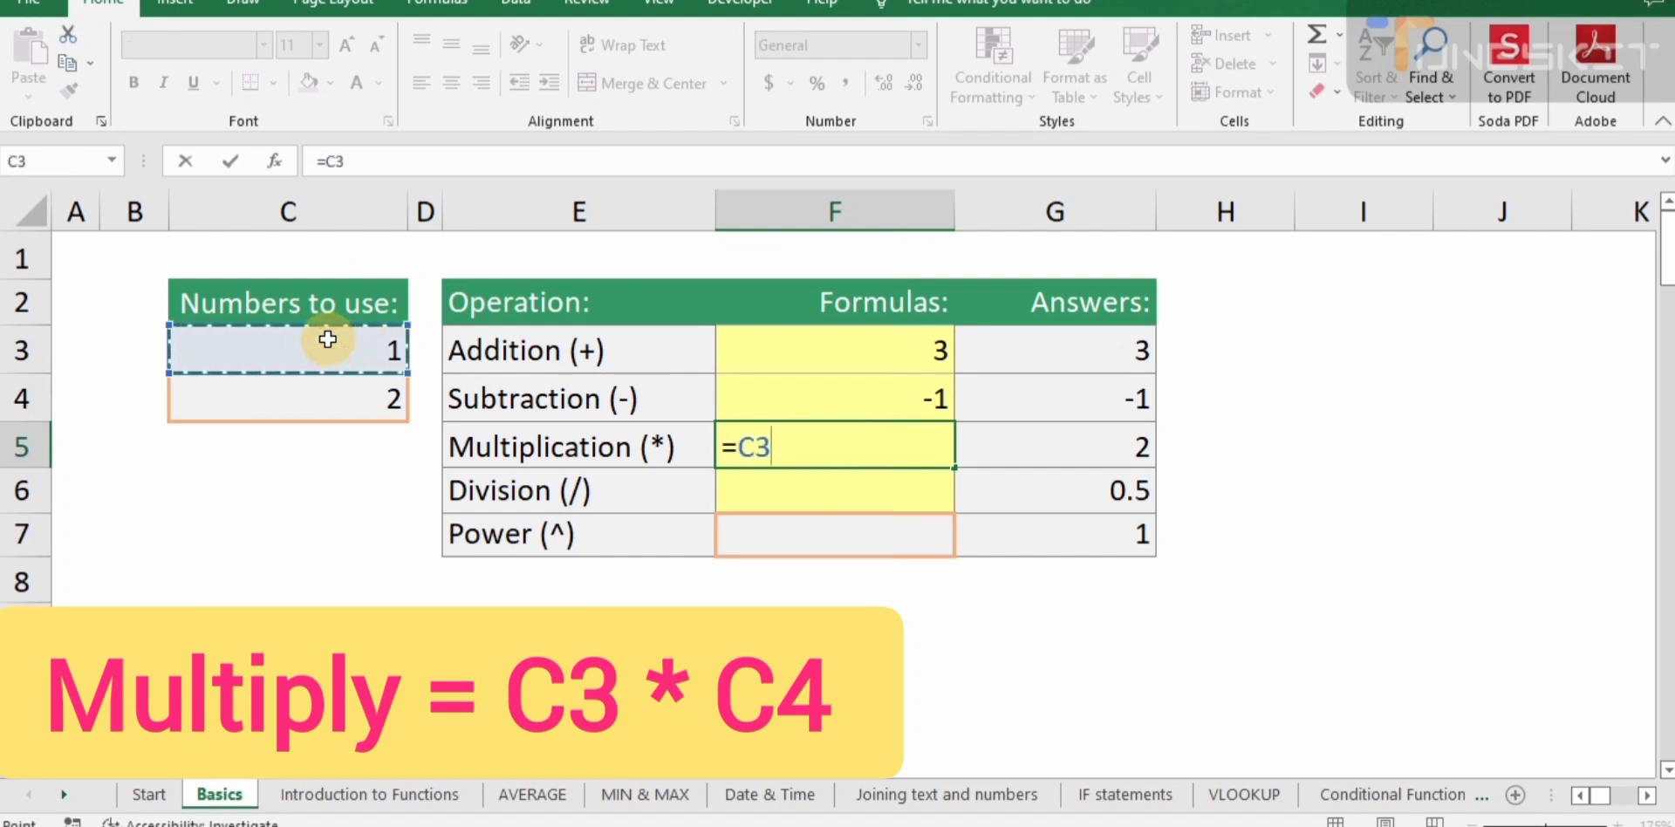
text(*)
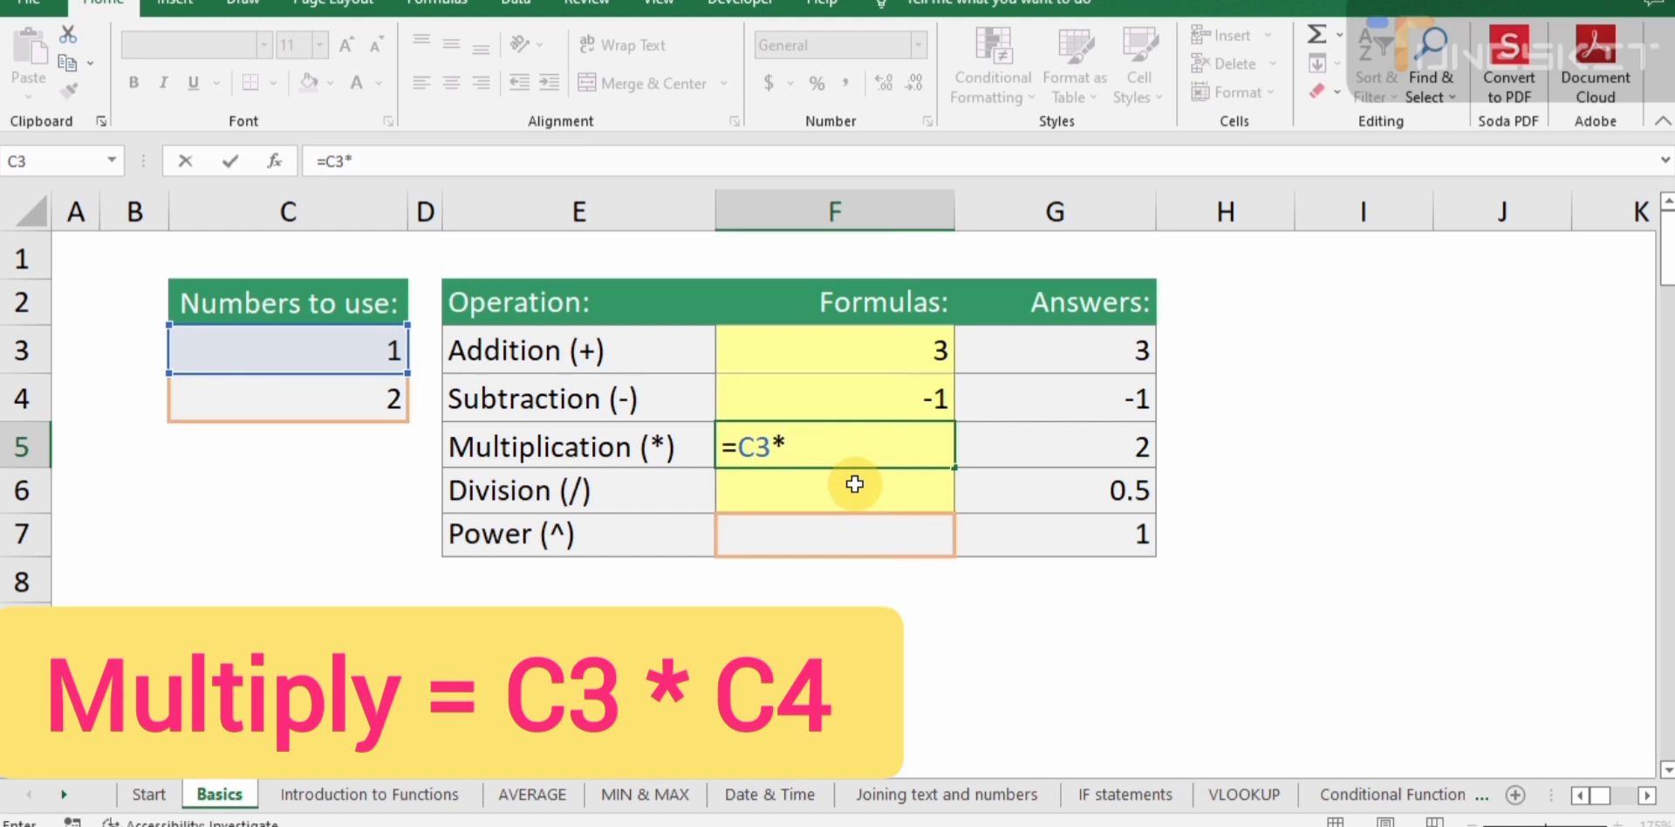
click(283, 394)
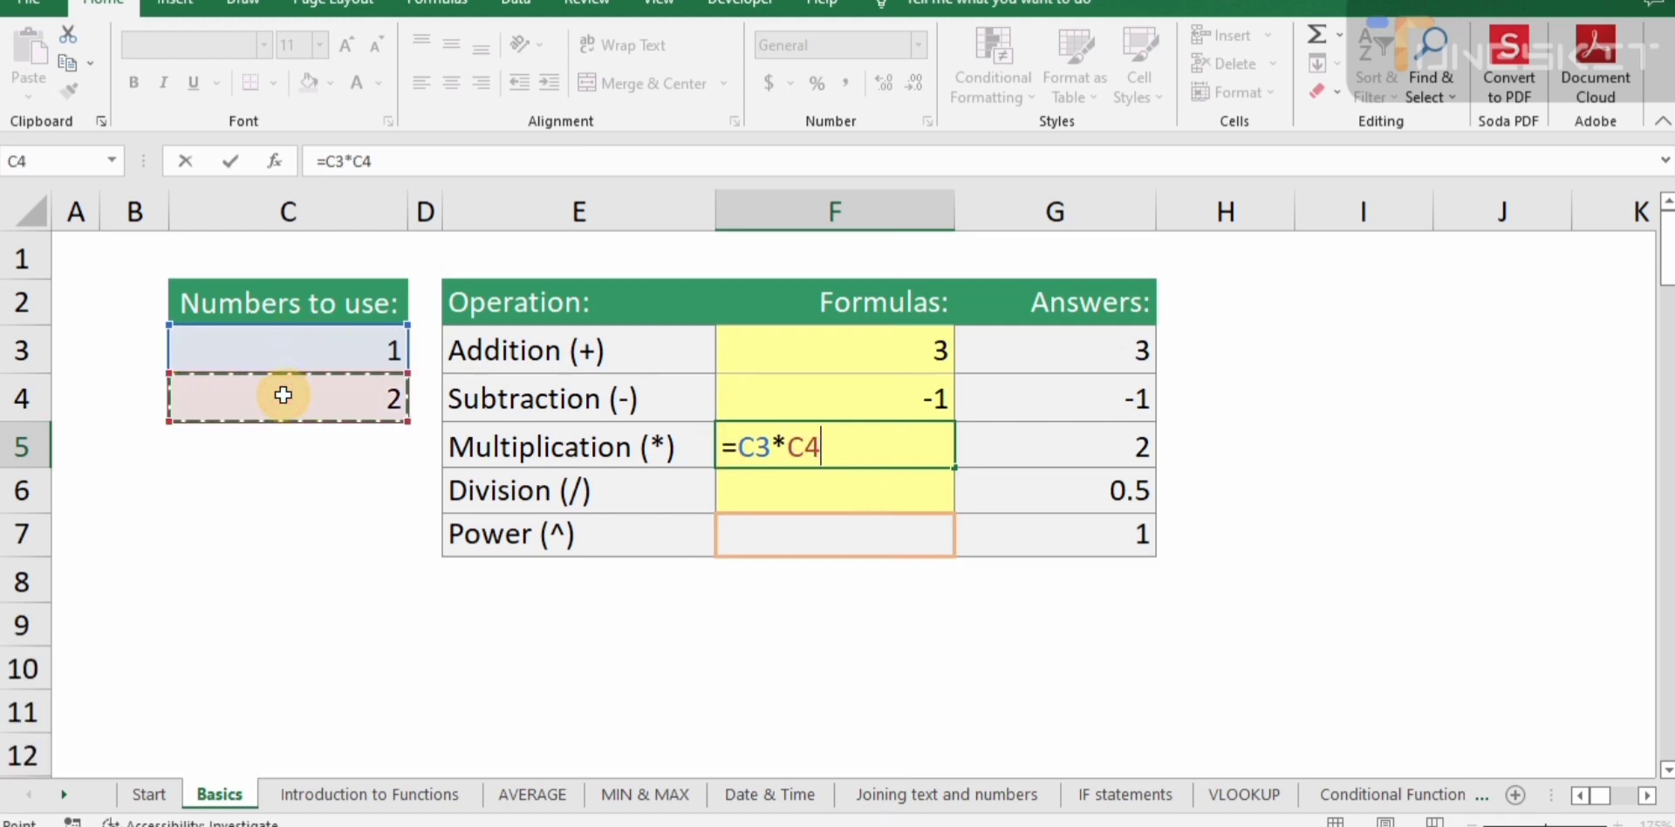
key(Return)
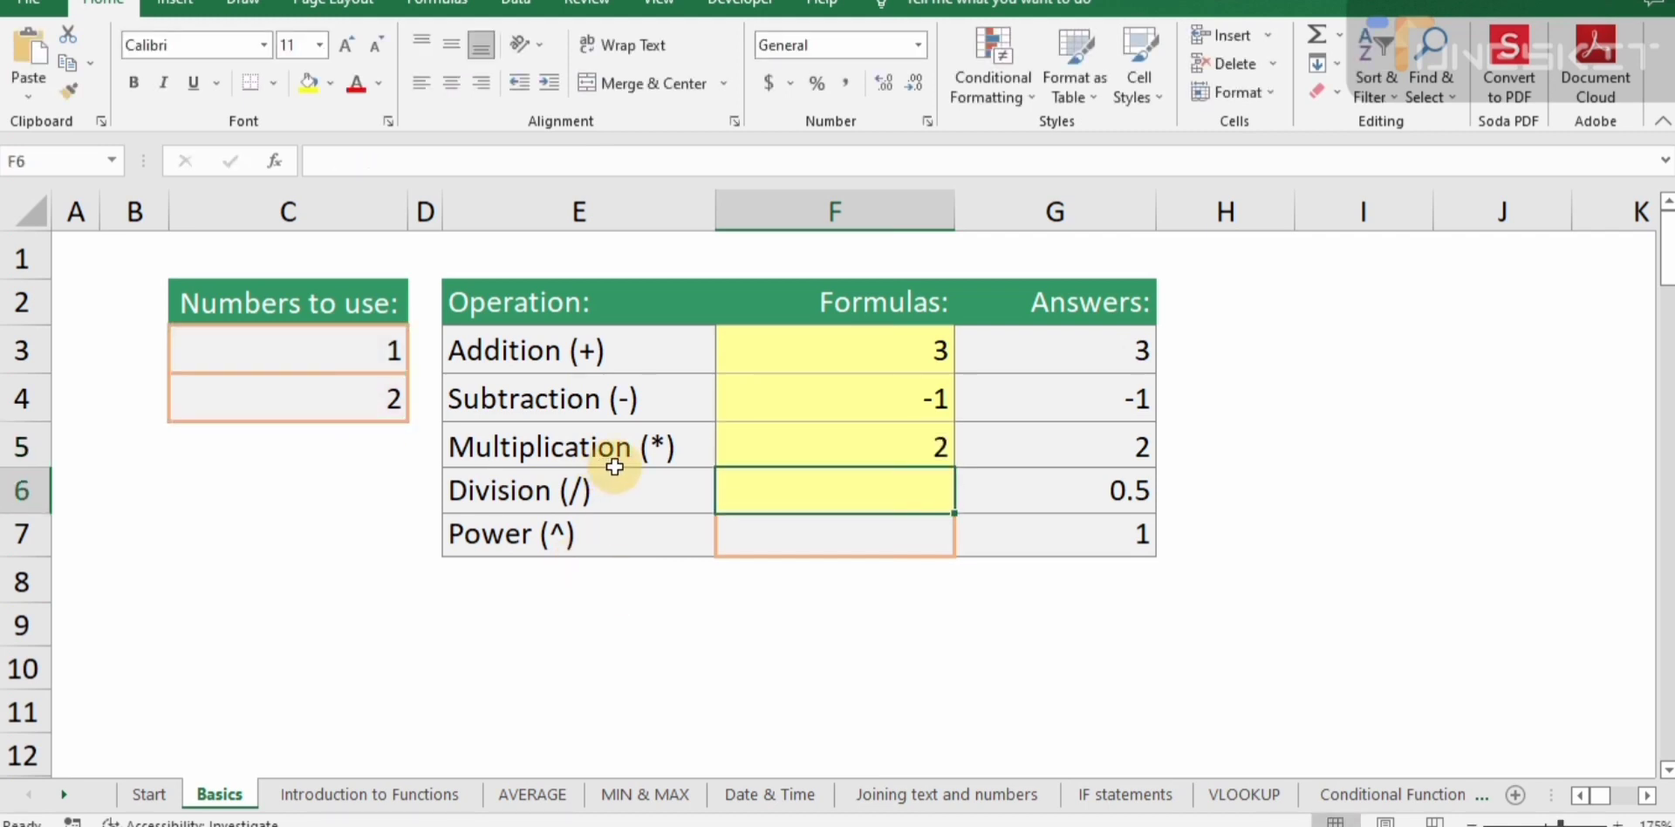
- Enter the division formula =C3/C4 in cell F6, beside the Division label
text(=)
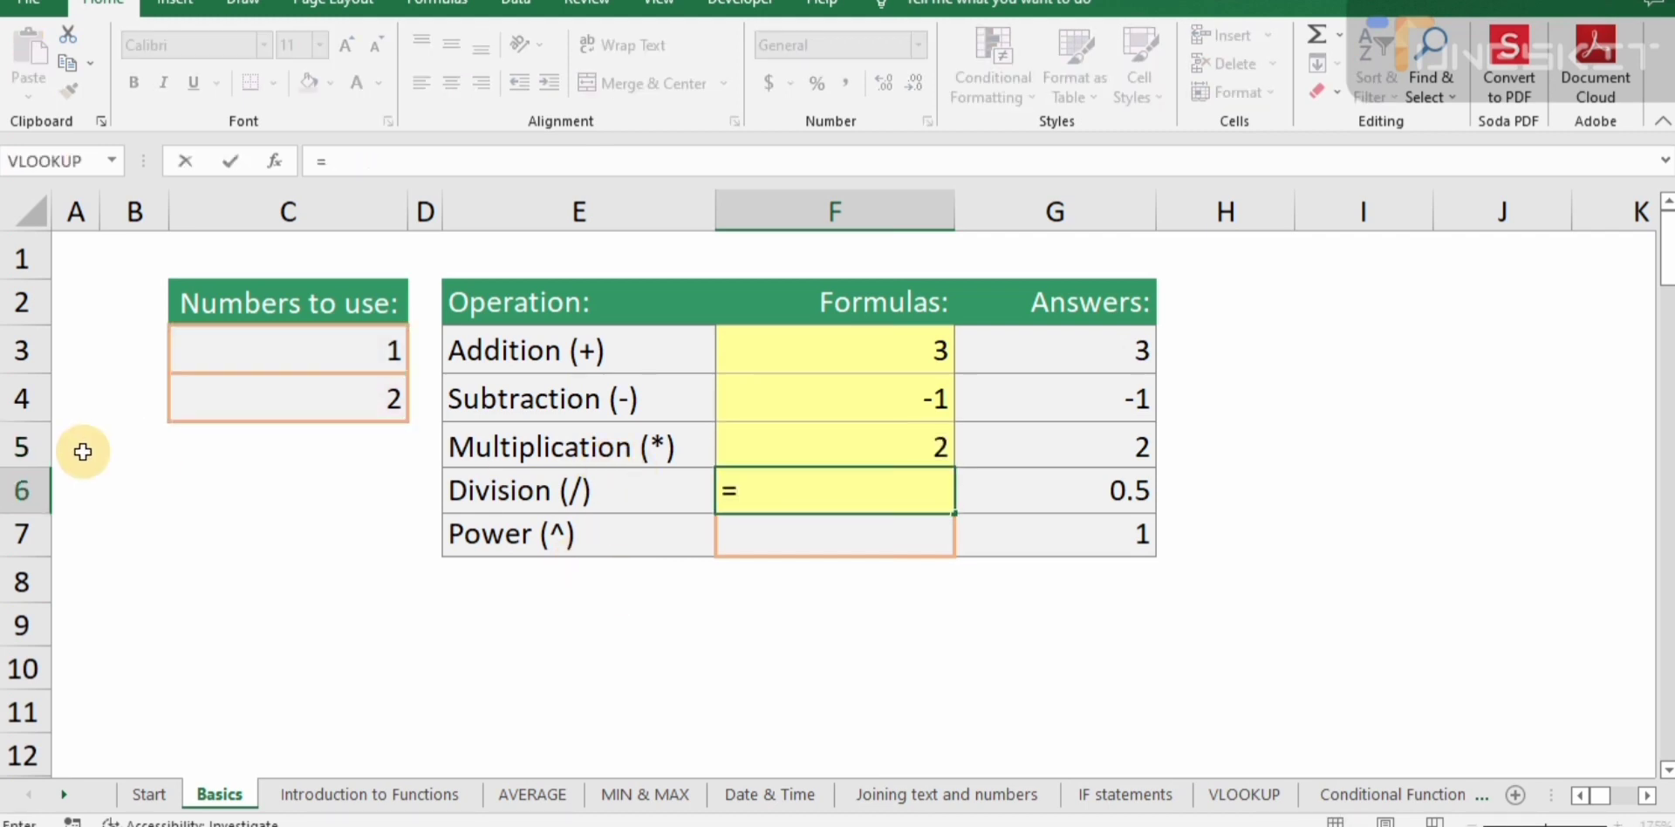
click(252, 343)
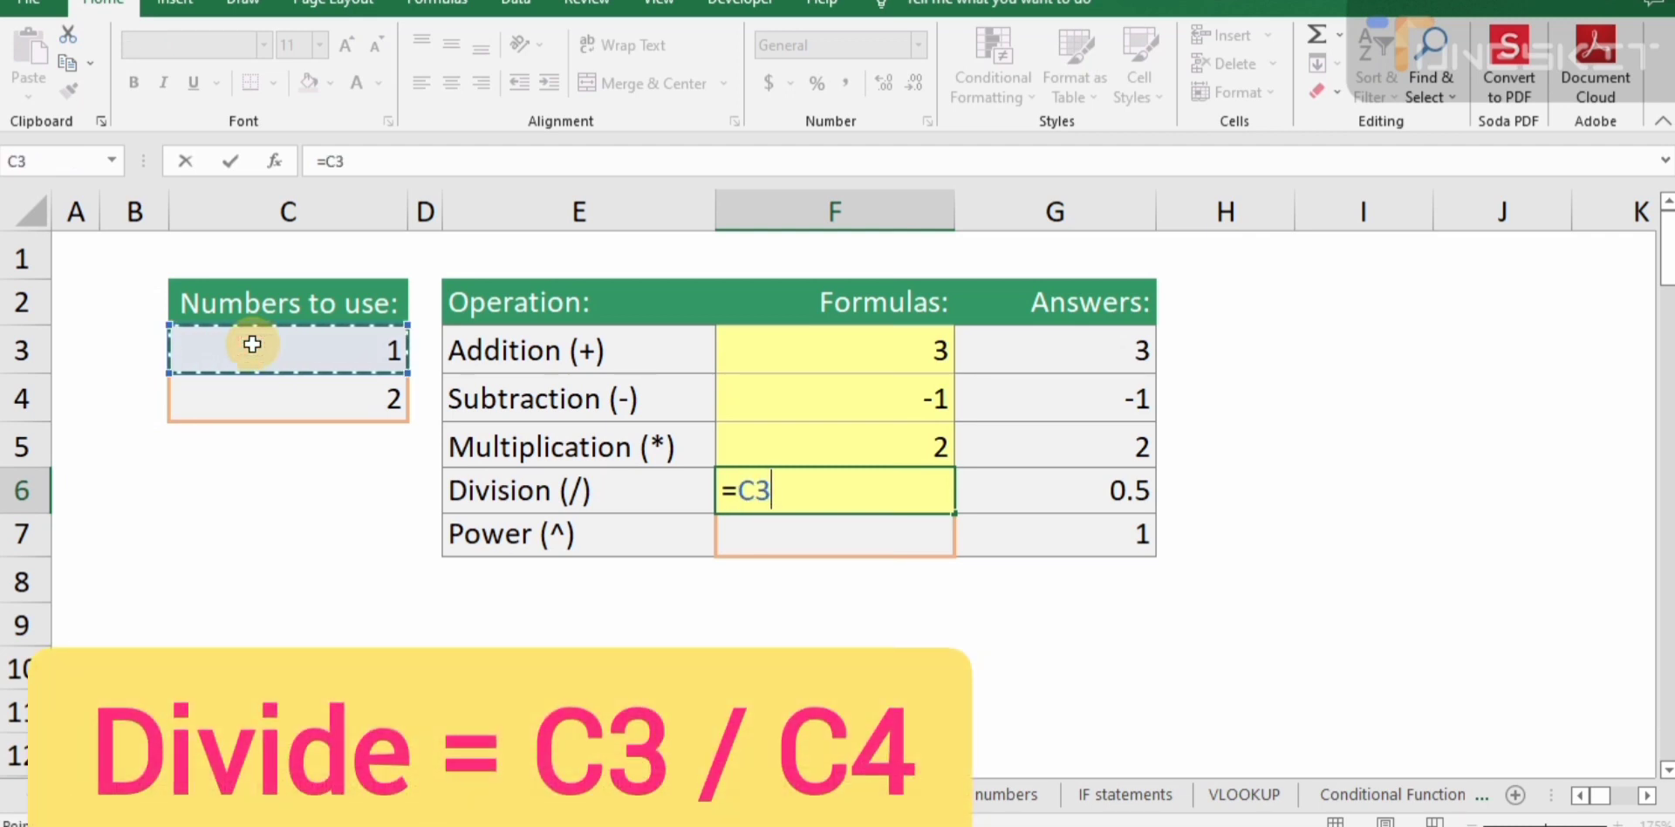
text(/)
click(262, 388)
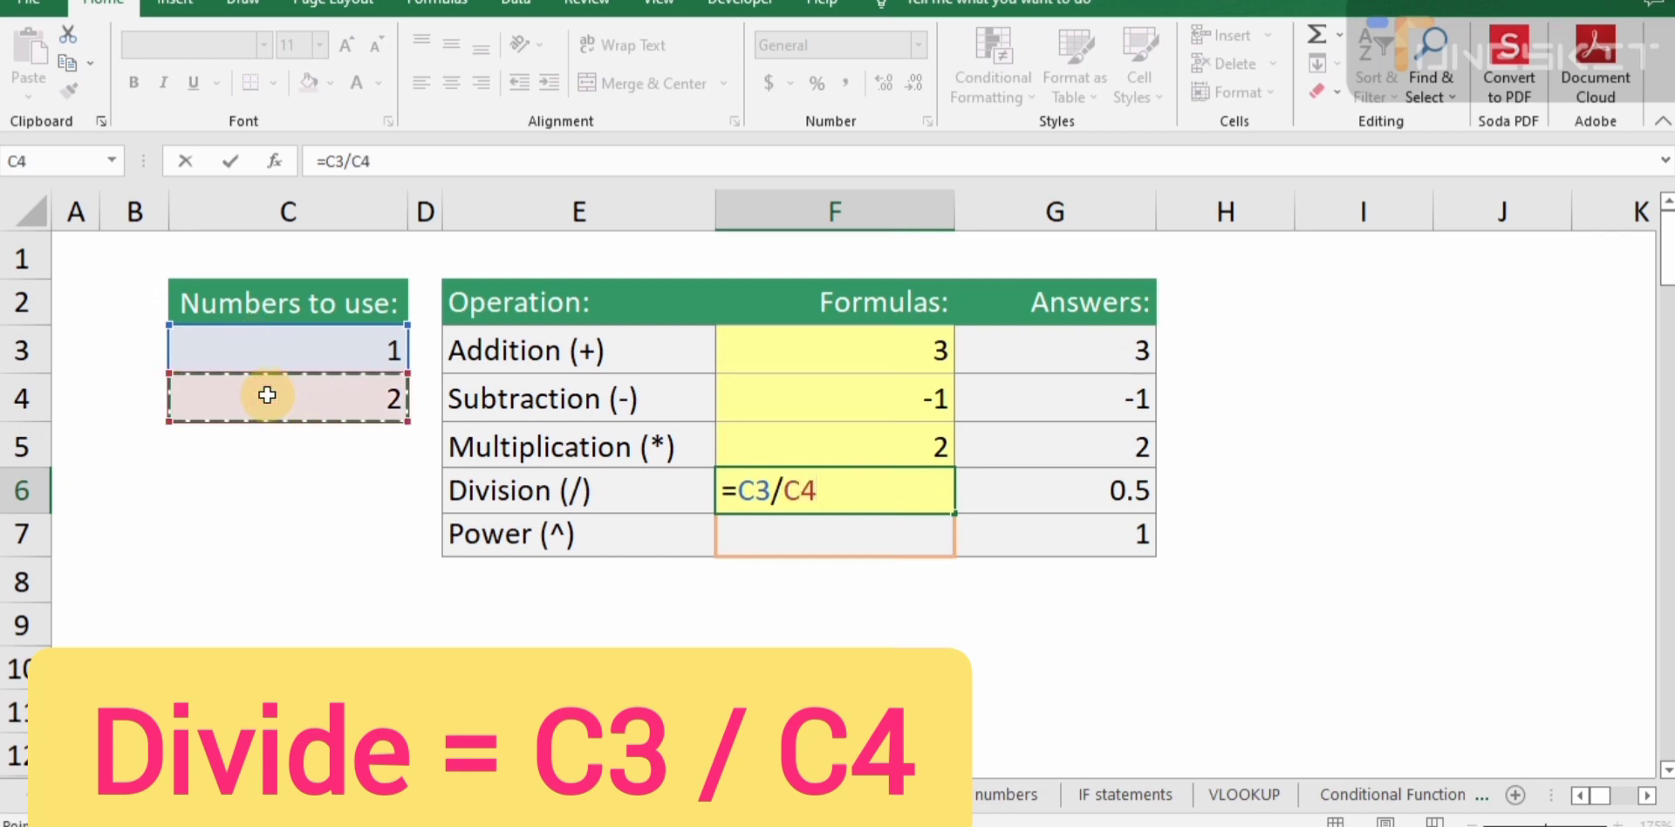
key(Return)
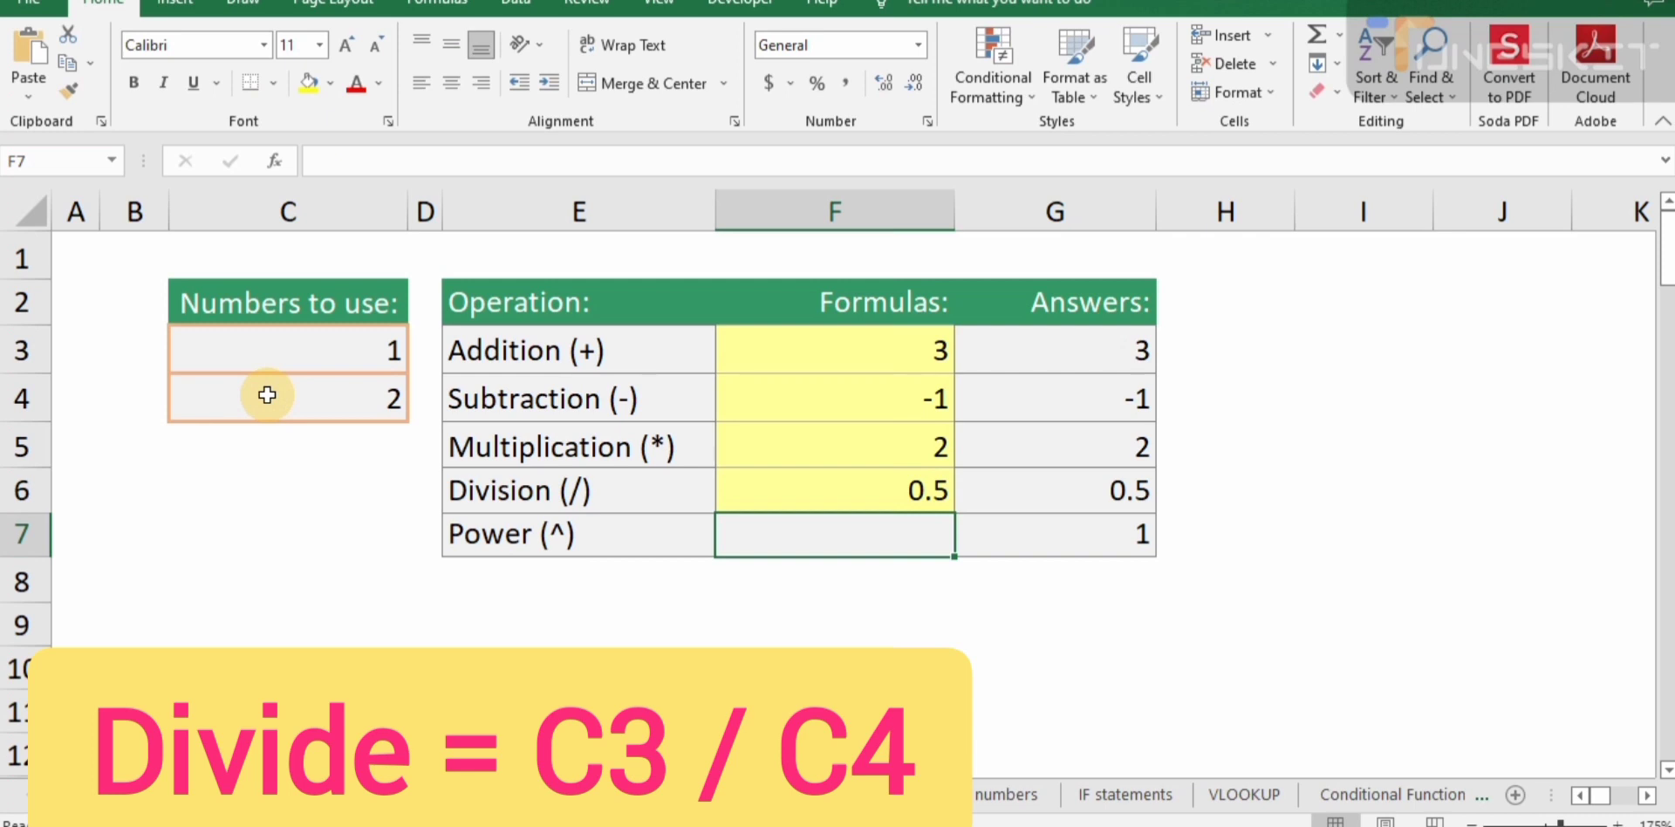
- Enter the power formula =C3^C4 in cell F7, beside the Power label
text(=)
click(289, 345)
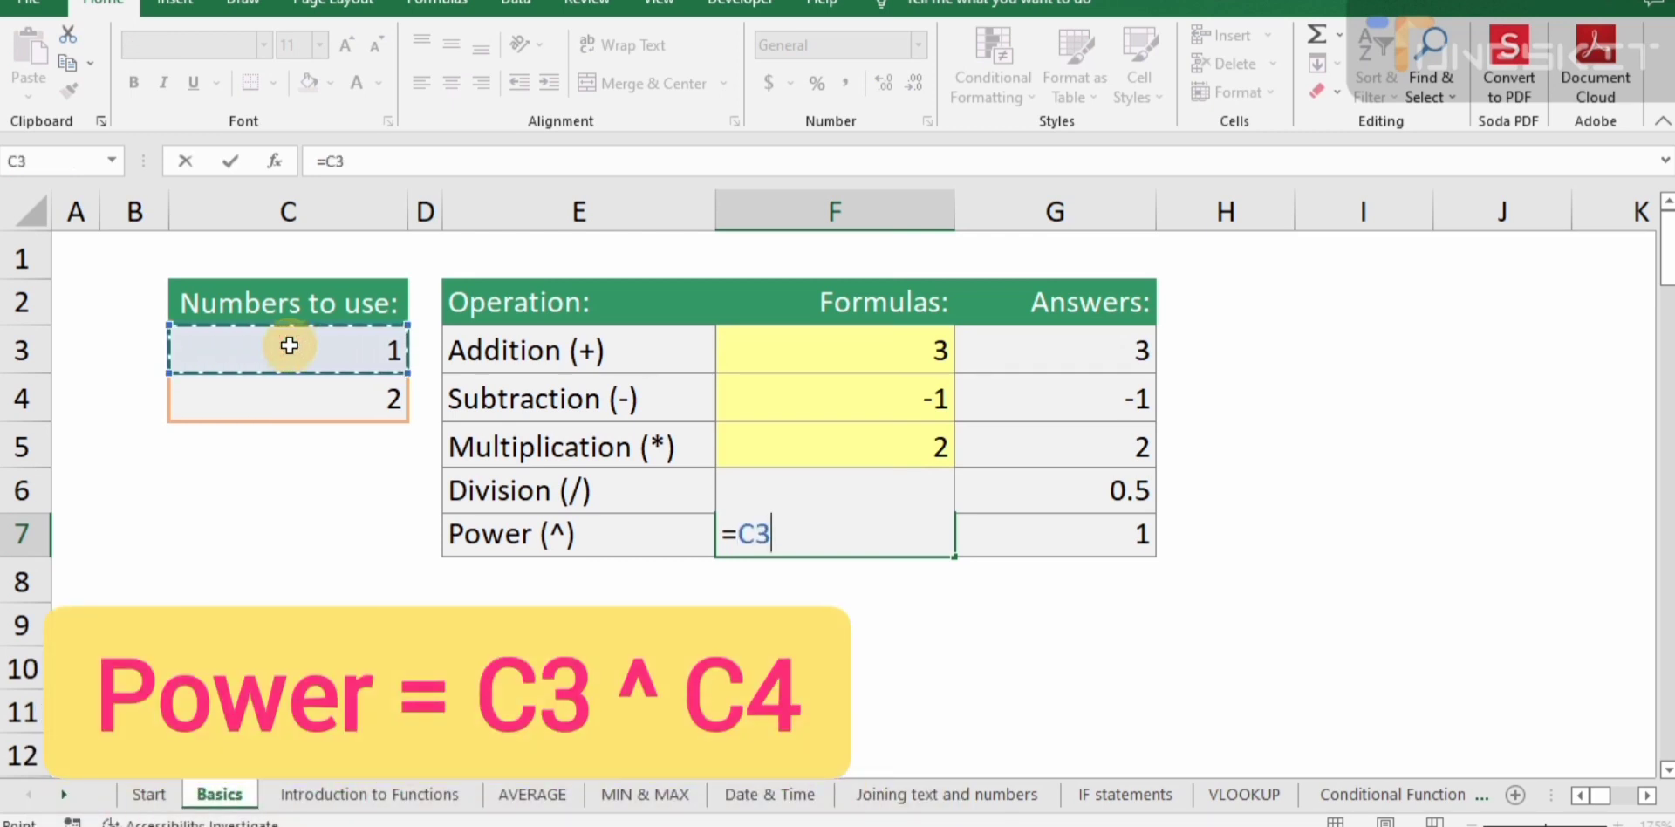
text(^)
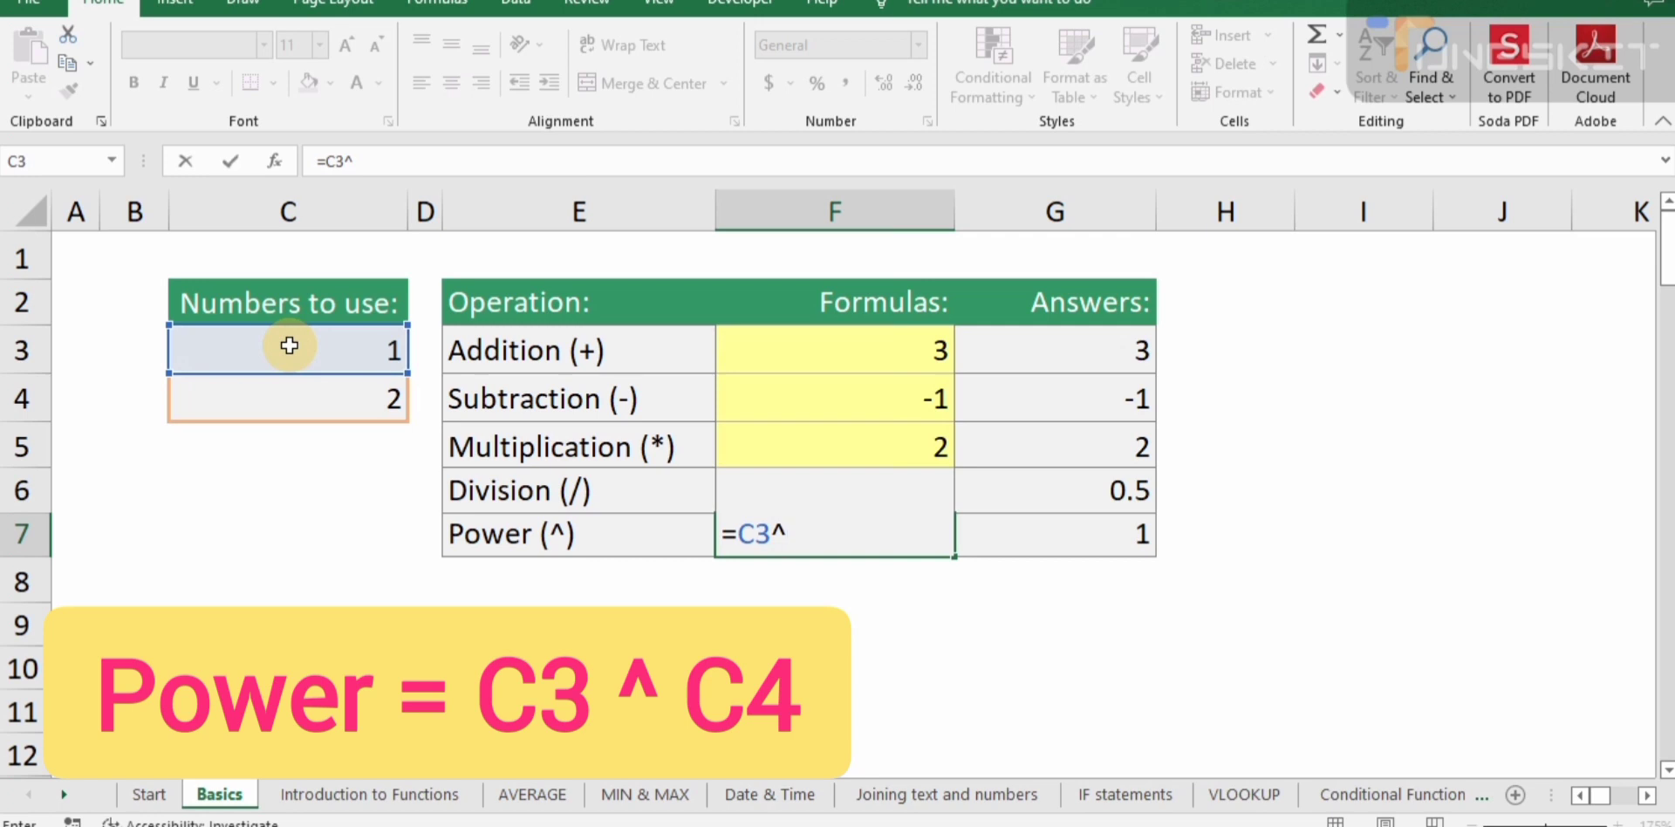
click(325, 403)
key(Return)
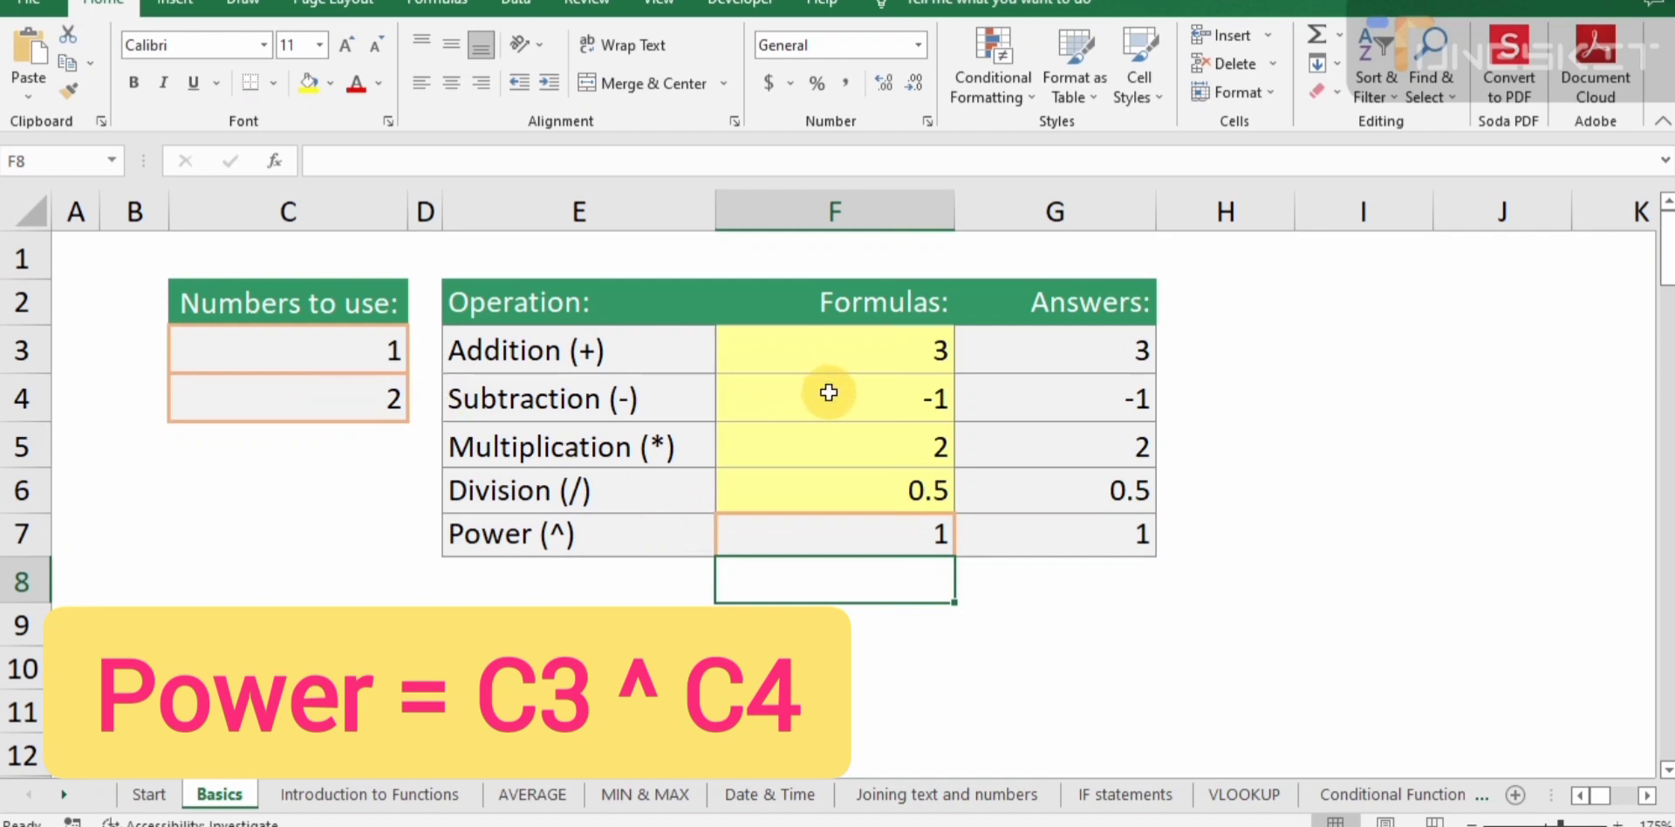
- Compare each formula result in F3:F7 with the matching value in the Answers column, row by row
click(381, 346)
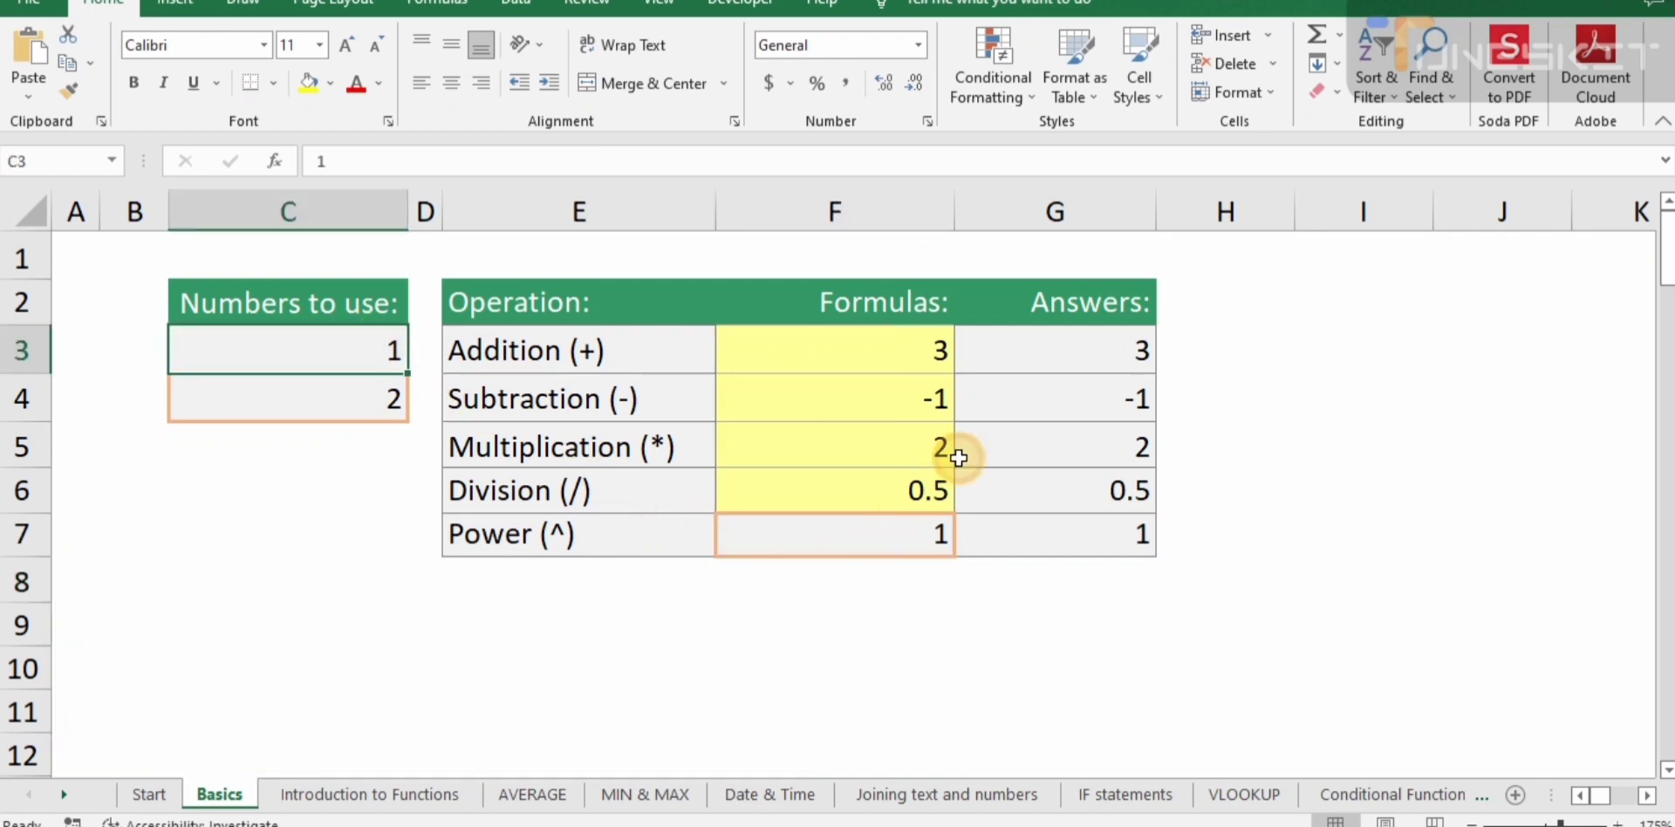
drag(945, 350, 1018, 349)
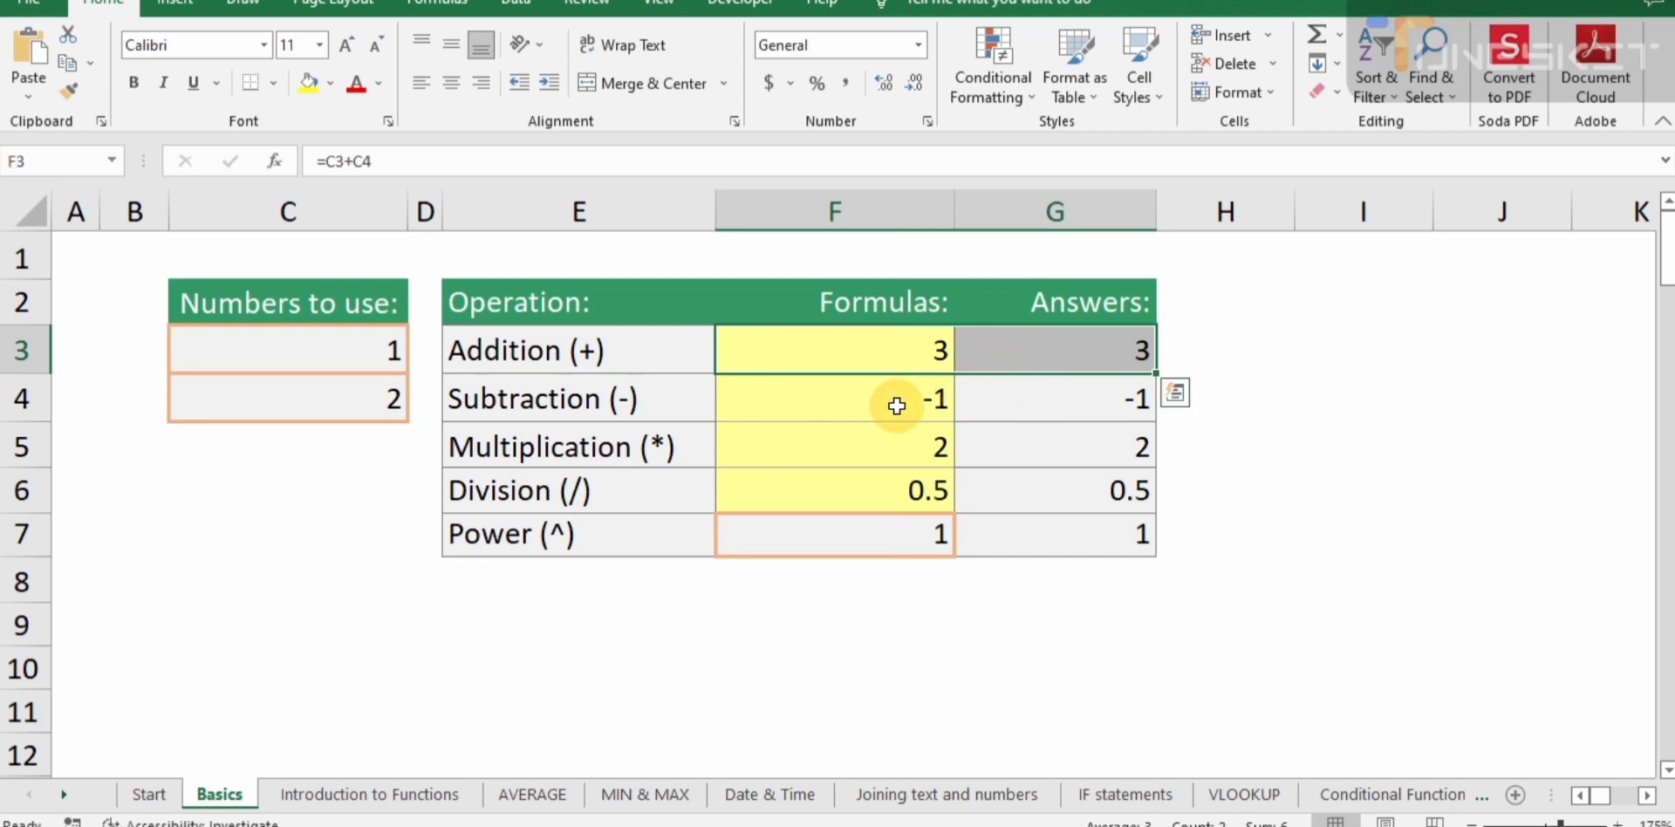
drag(931, 404, 995, 398)
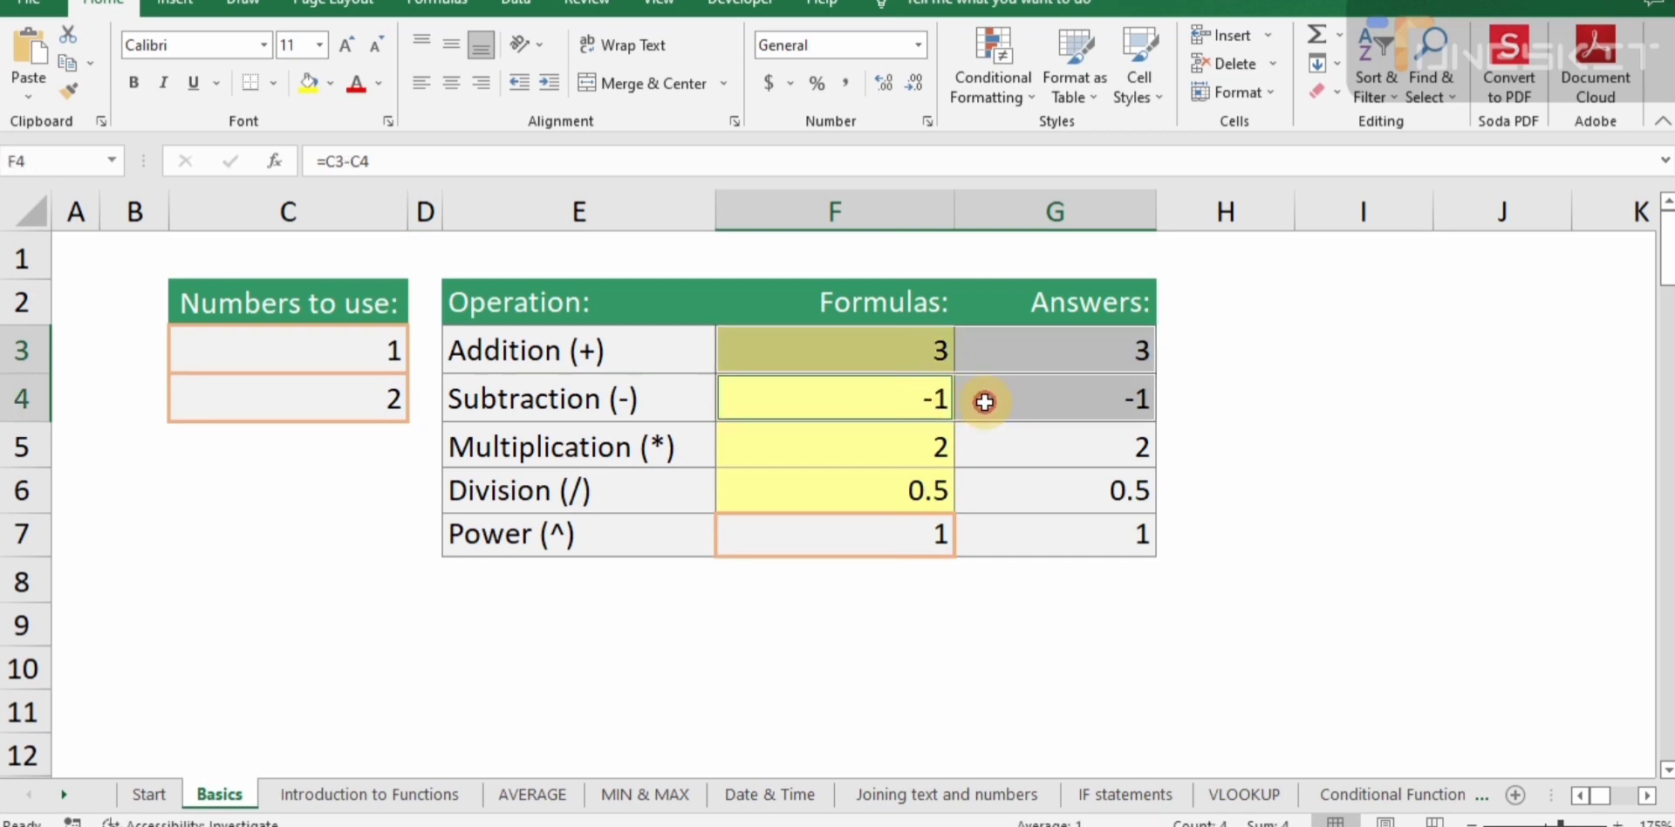
drag(883, 442, 1023, 444)
drag(877, 493, 1025, 505)
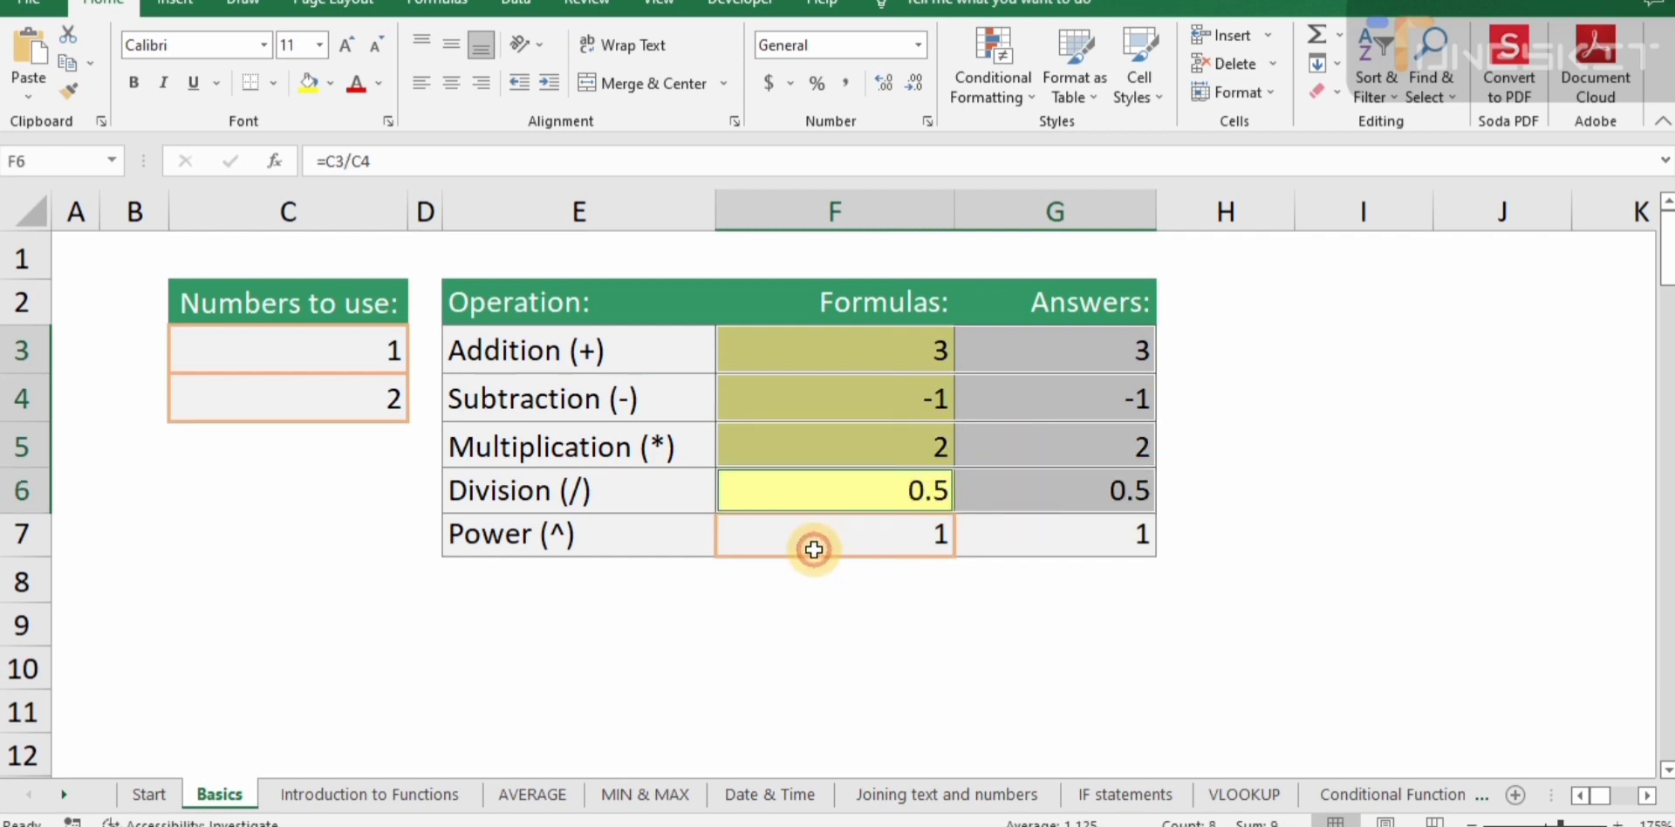
drag(824, 534, 976, 531)
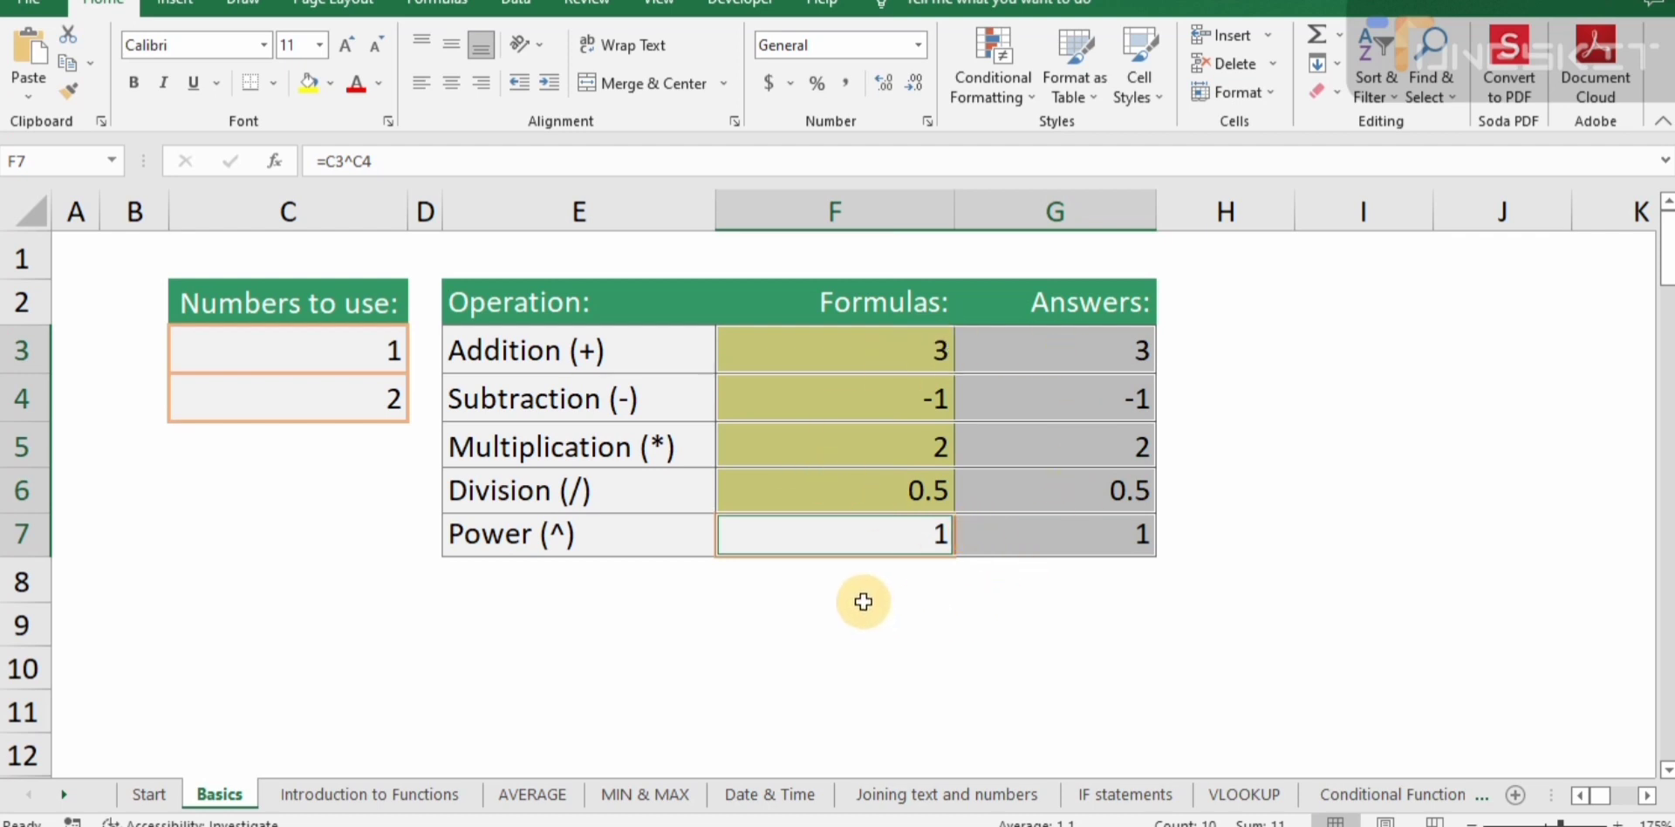
- Change the first number to use, in cell C3, to 5
click(363, 345)
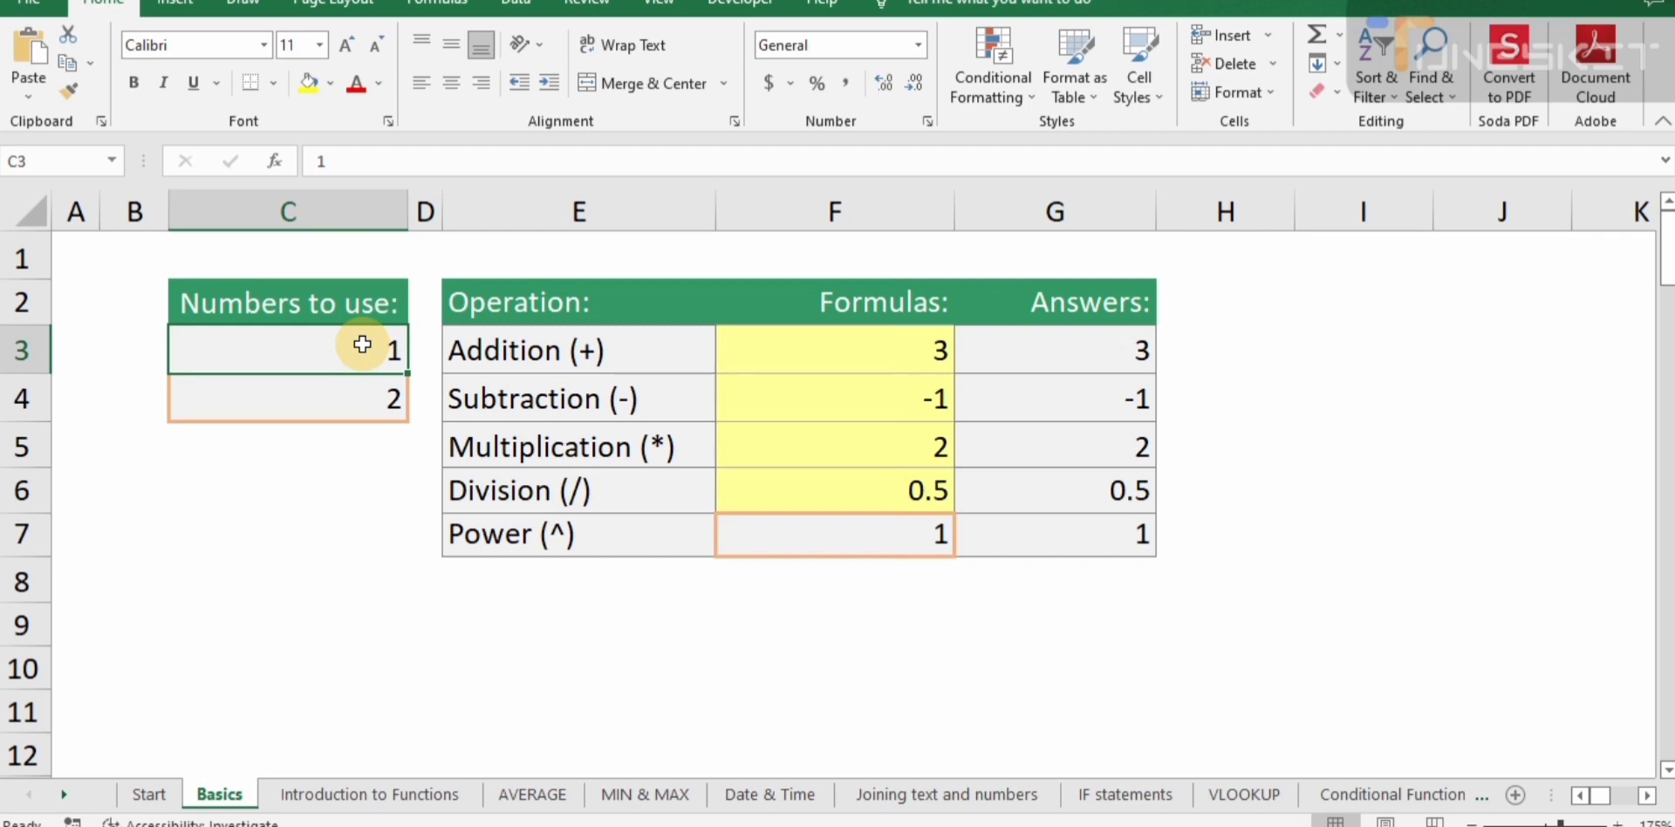
text(5)
key(Return)
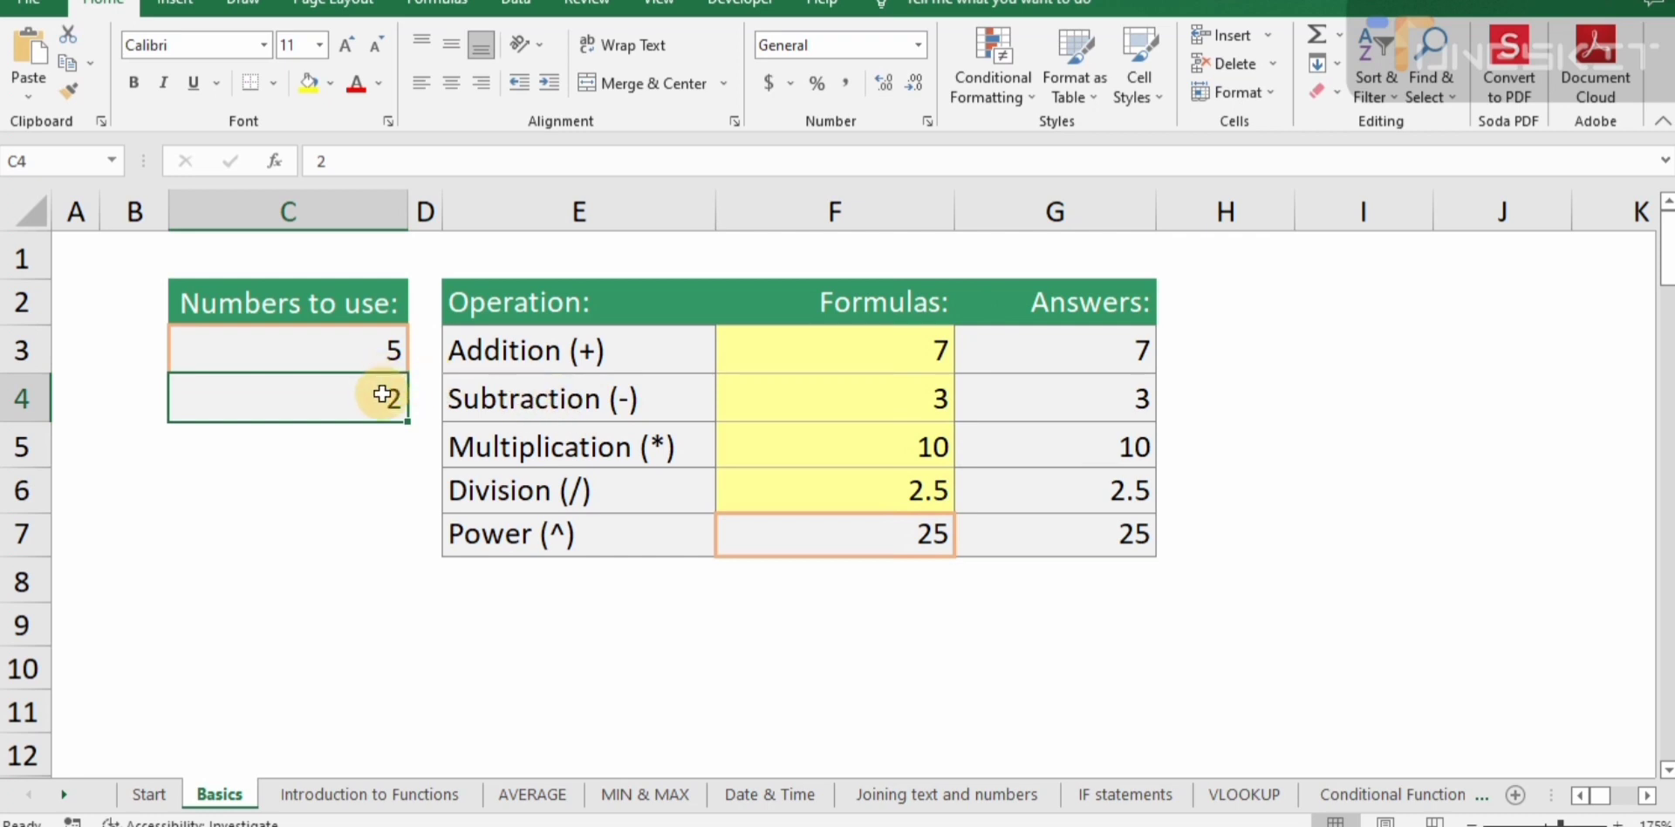
- Change the second number to use, in cell C4, to 10
text(1=)
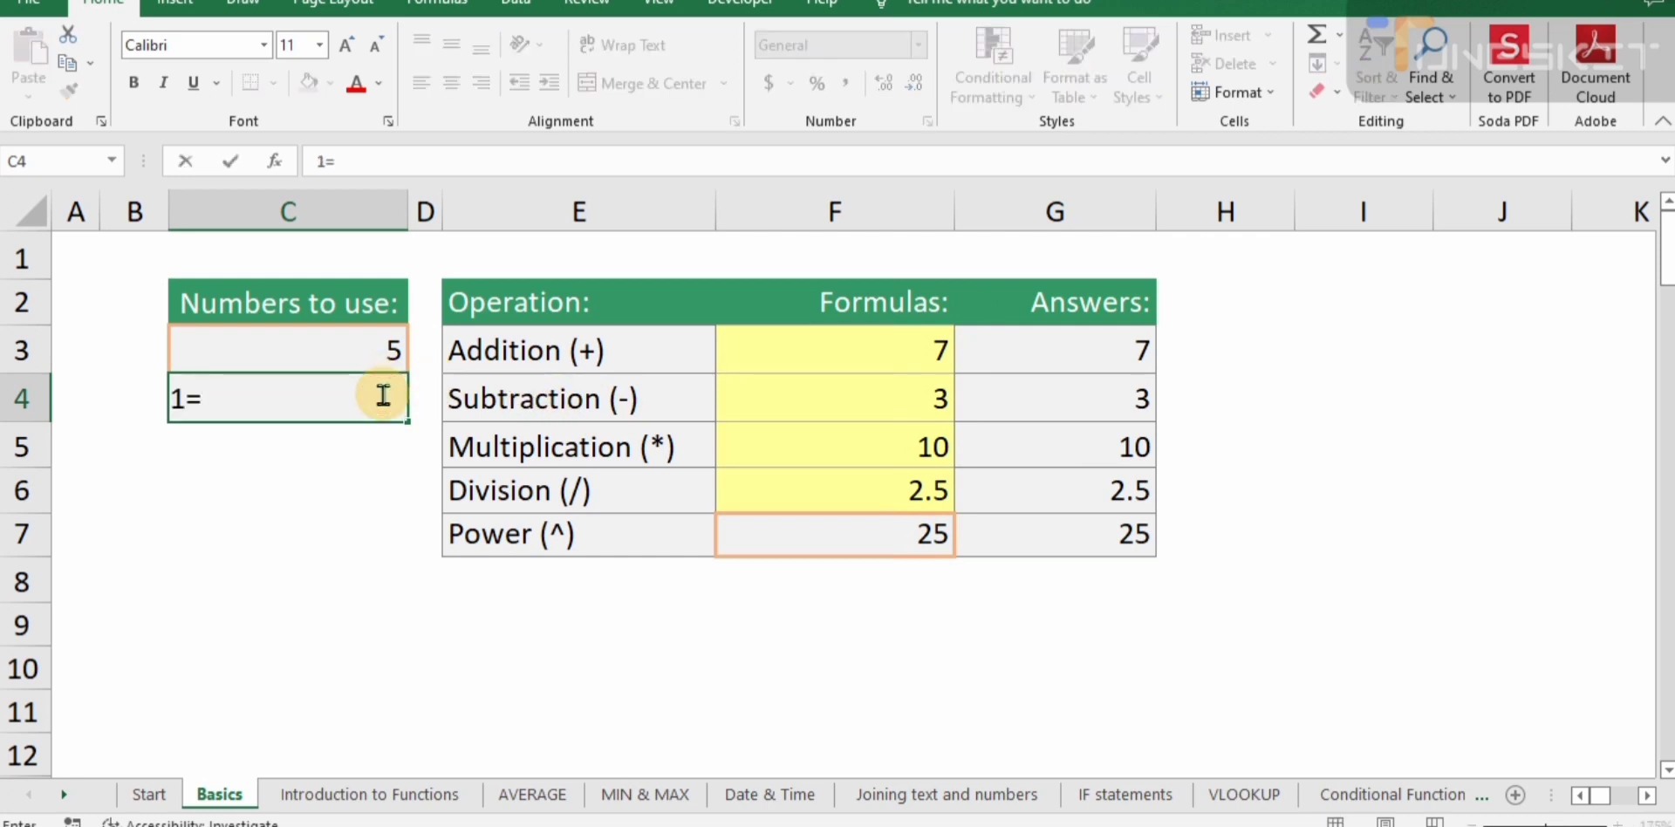
key(BackSpace)
key(BackSpace)
text(10)
key(Return)
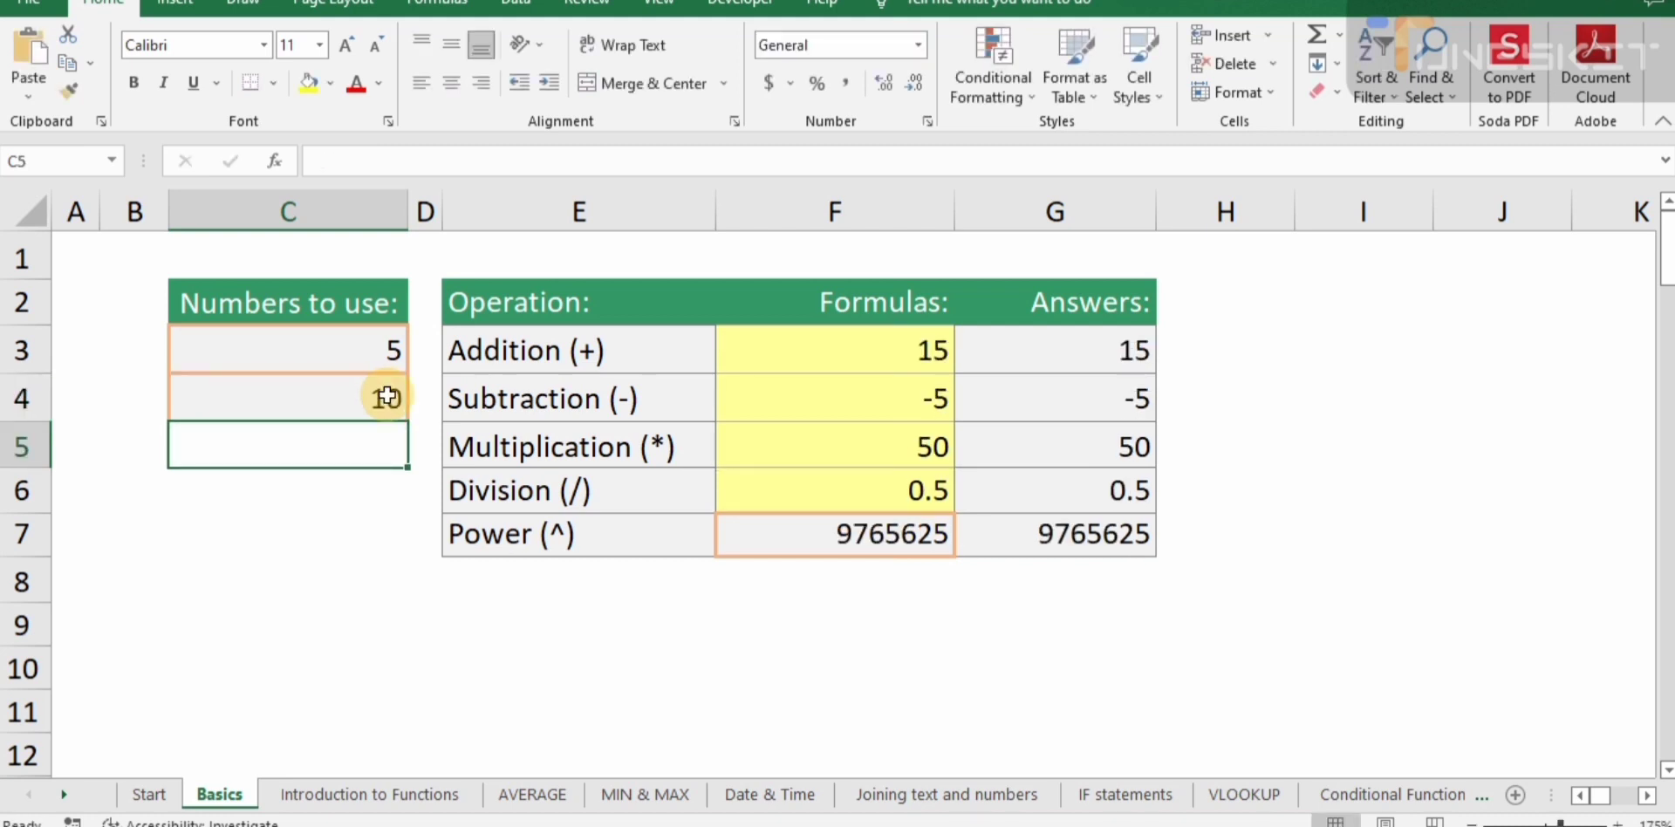
- Replace the second number in cell C4 with 5
click(382, 397)
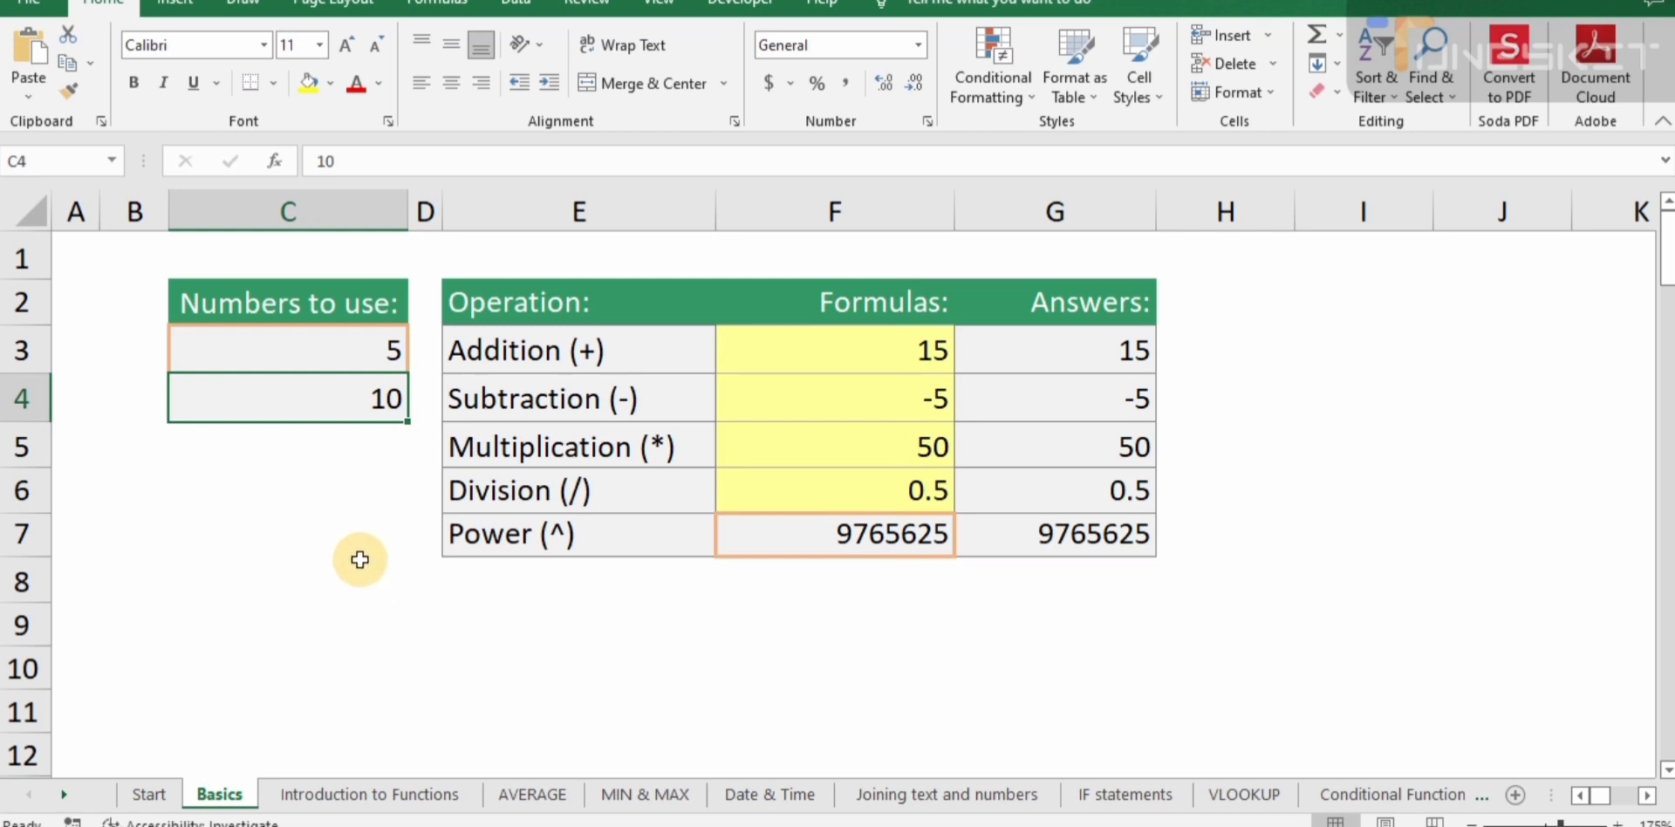
text(5)
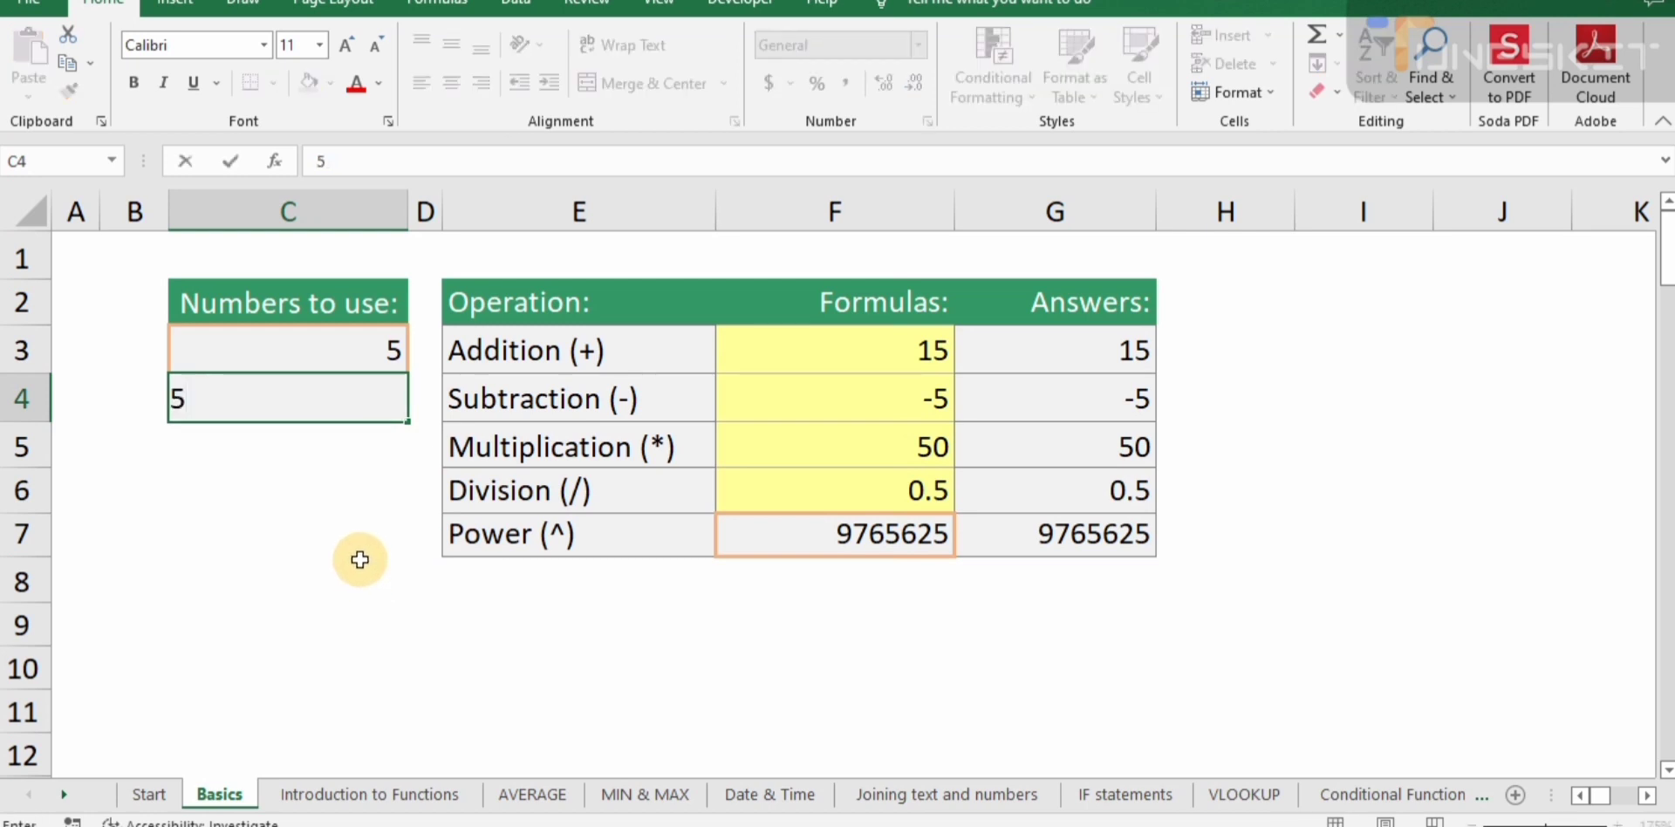
key(Return)
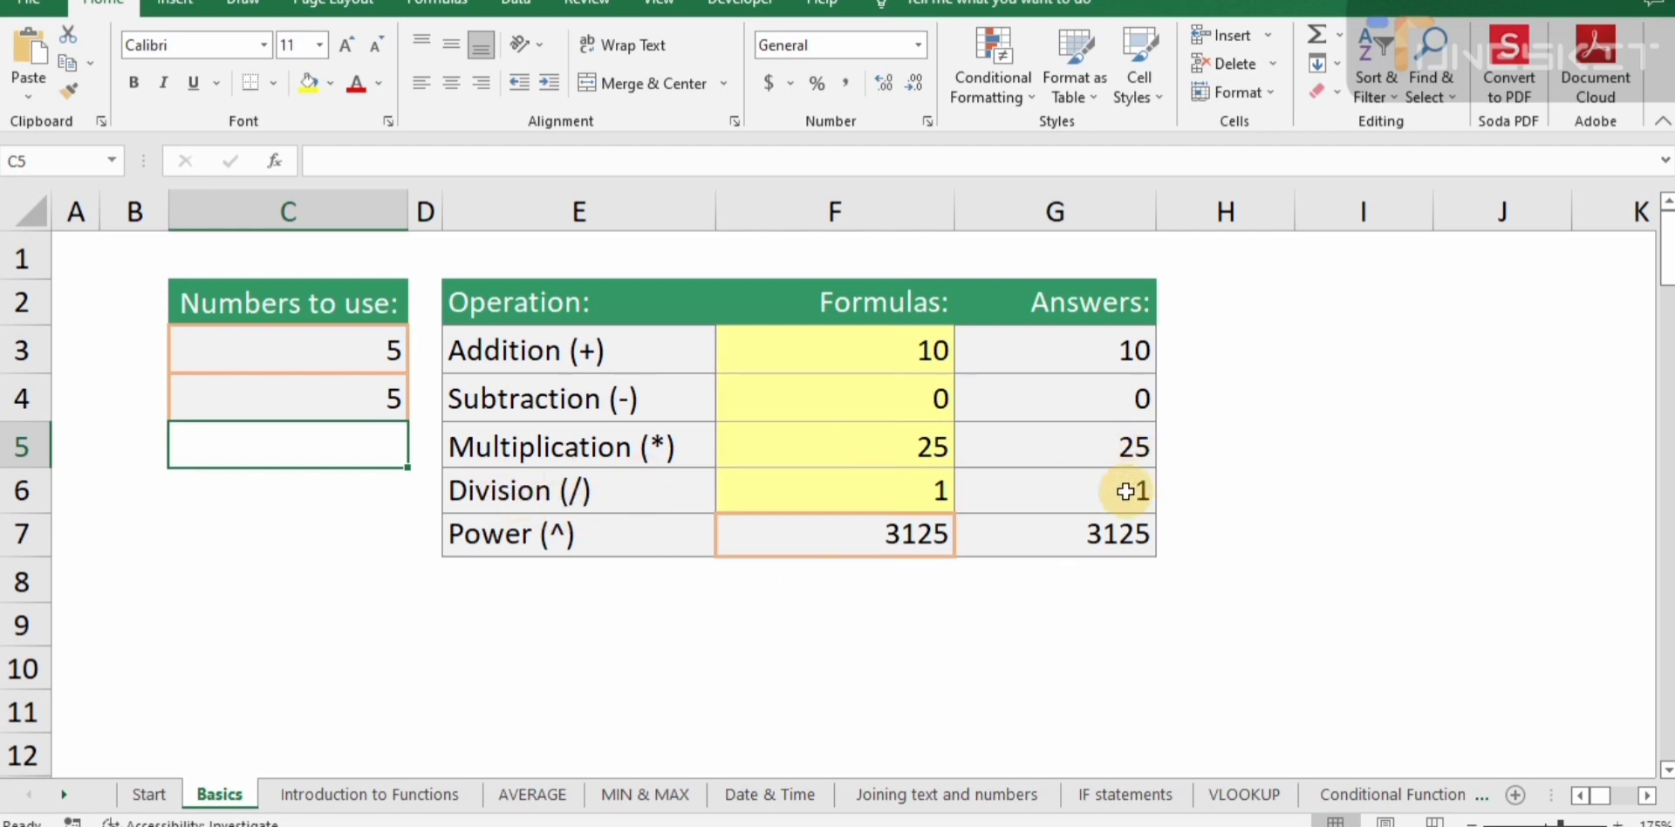
- Replace the second number in cell C4 with 8
click(389, 402)
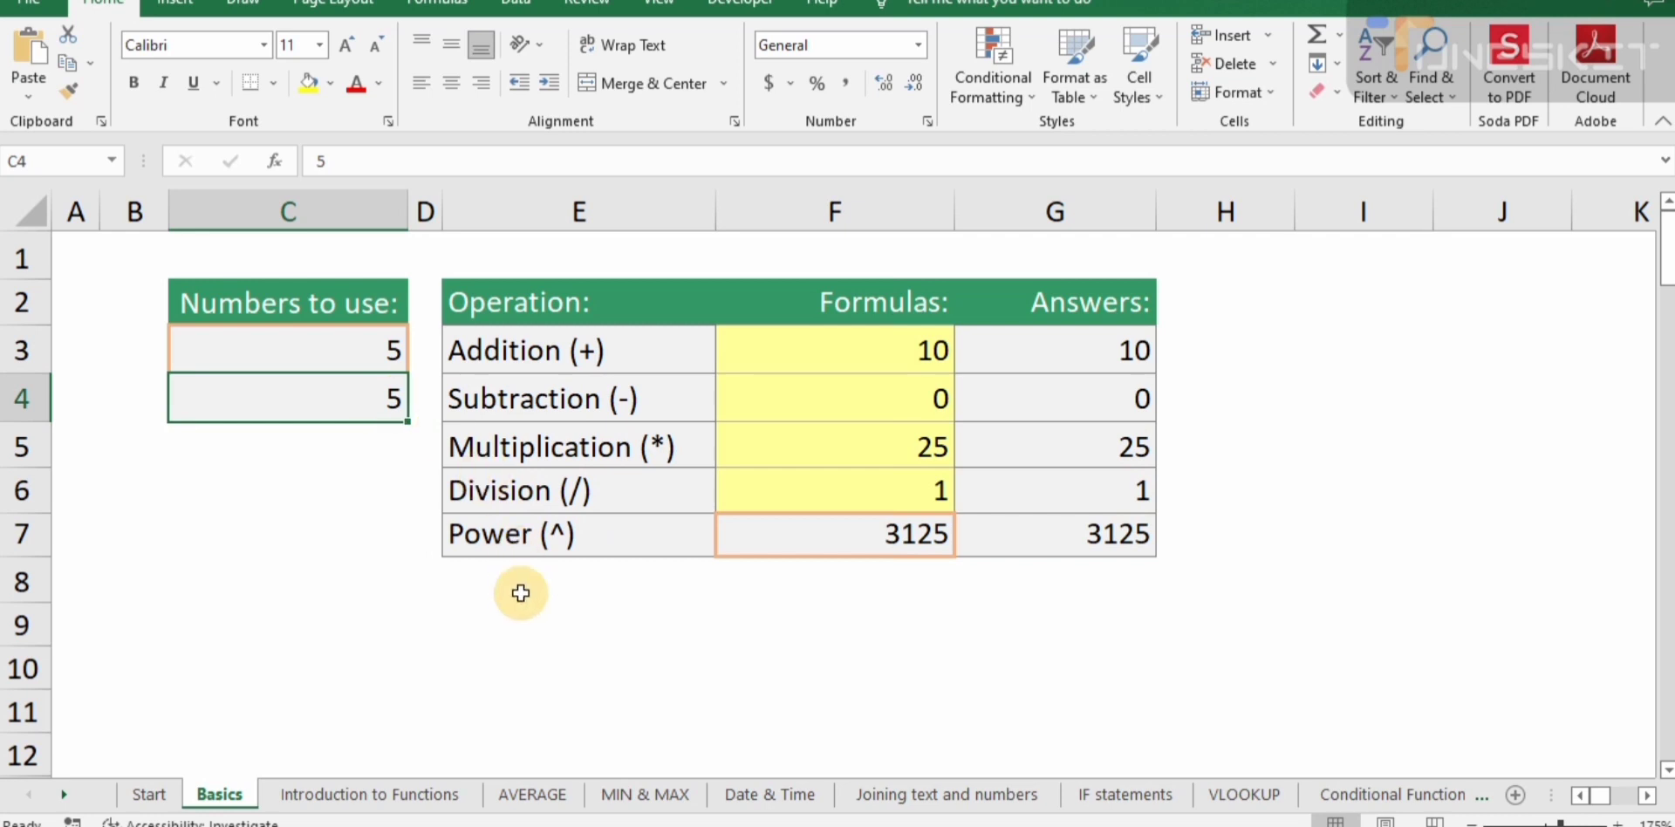
text(10)
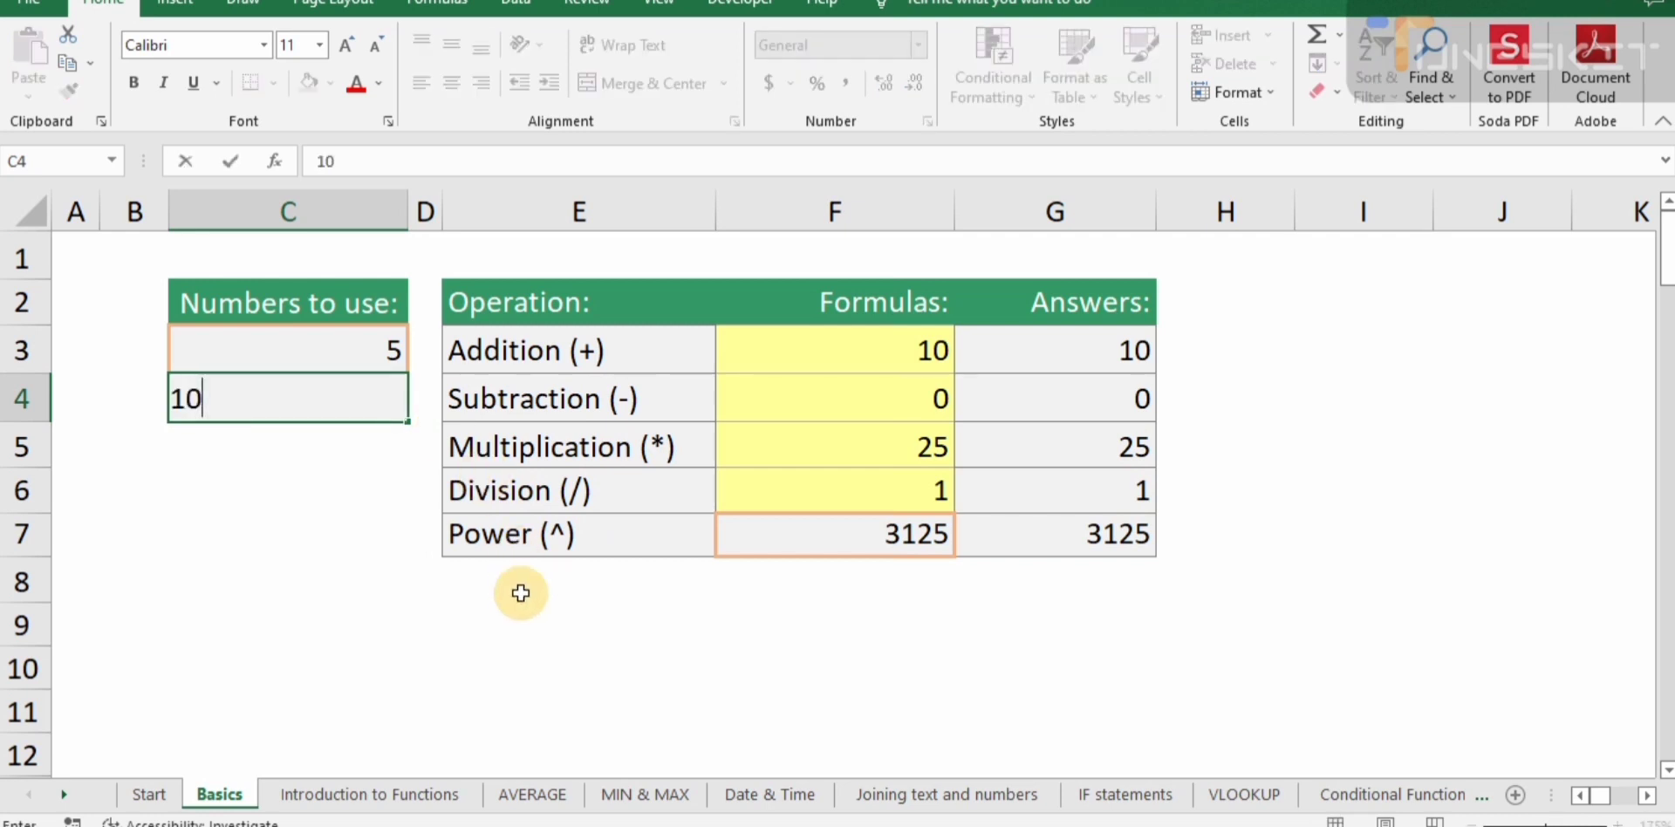
key(BackSpace)
key(BackSpace)
text(8)
key(Return)
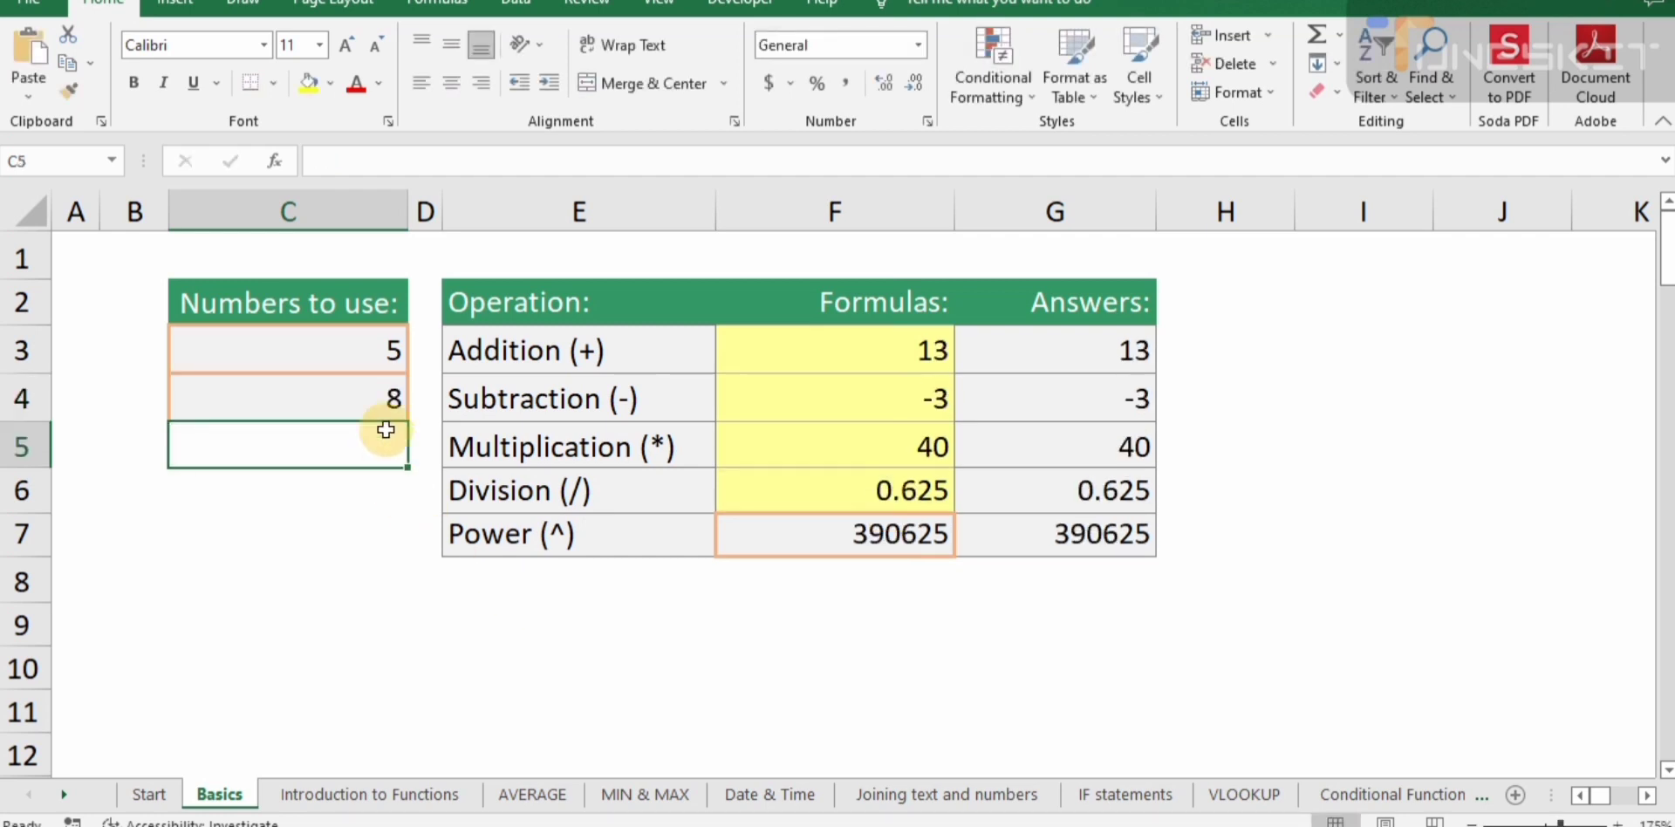
- Replace the second number in cell C4 with 12
click(386, 392)
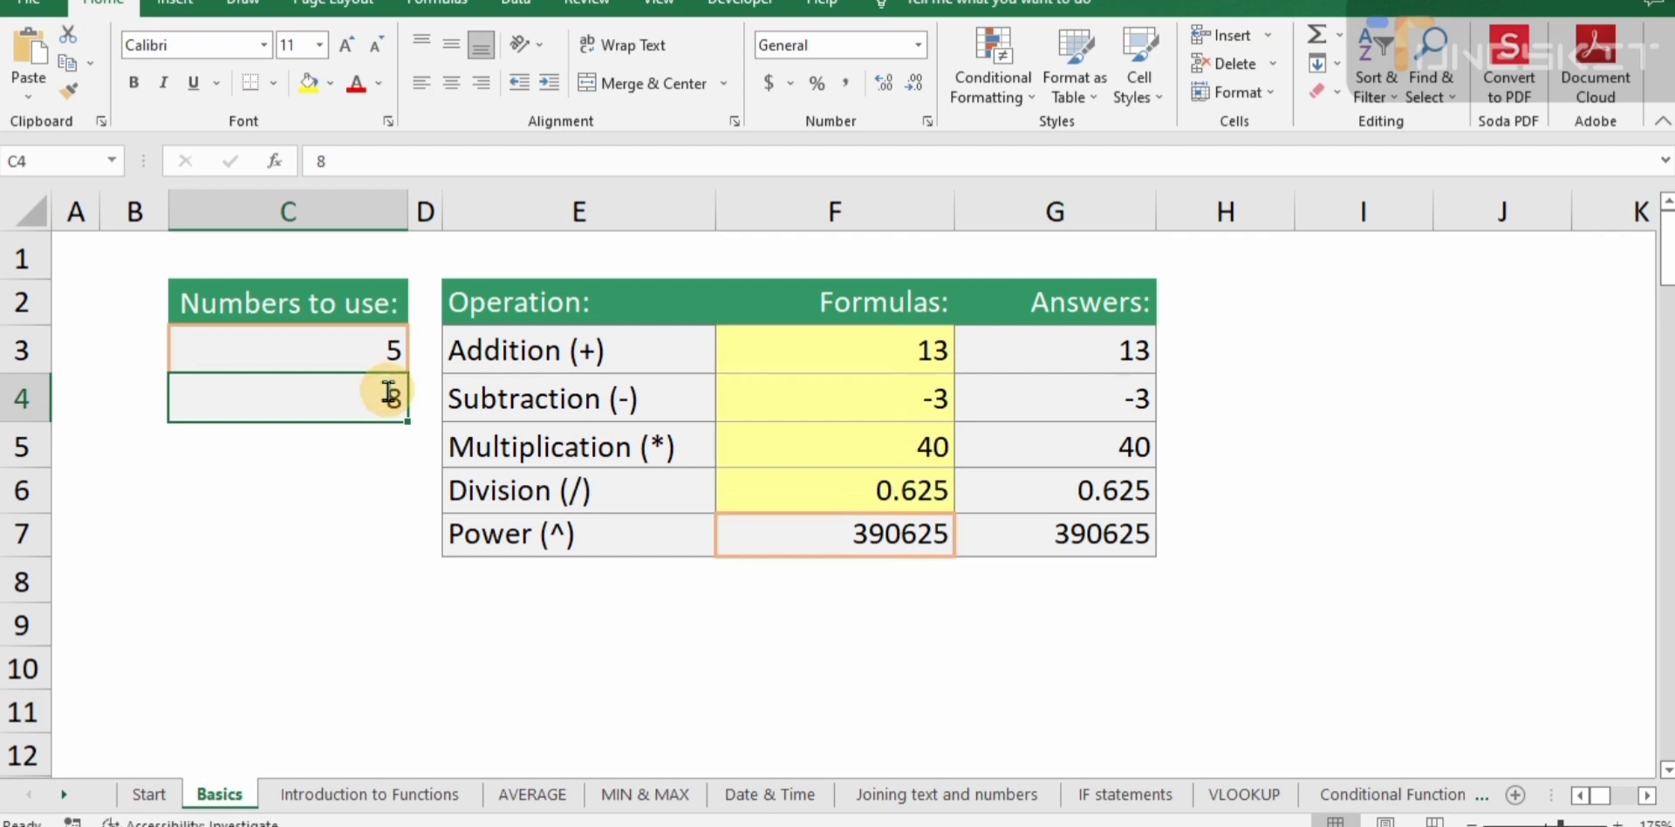
text(10)
key(BackSpace)
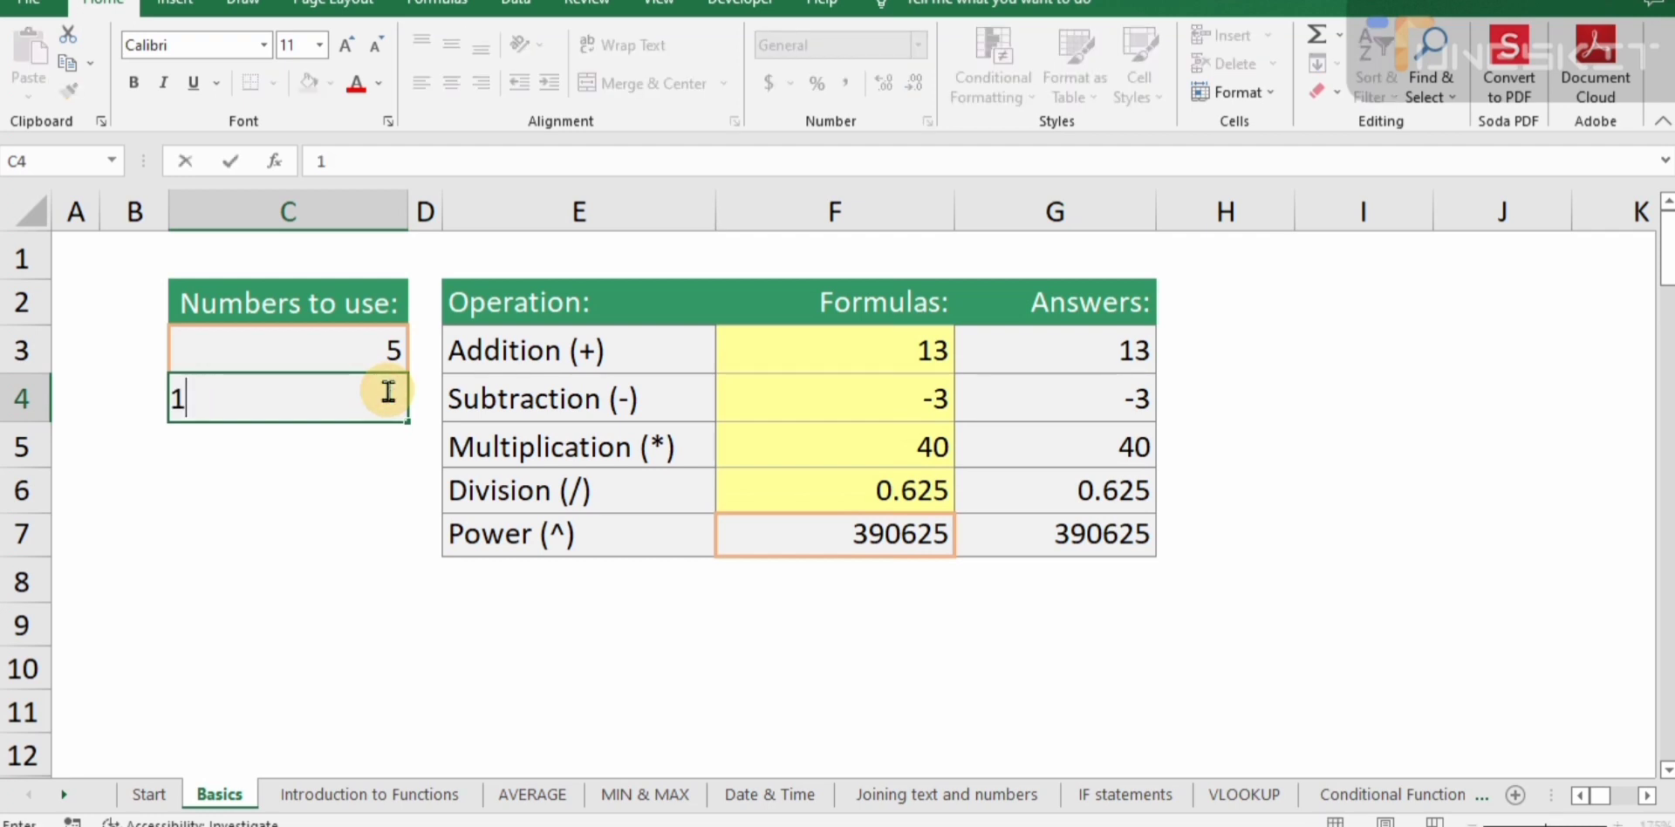
text(2)
key(Return)
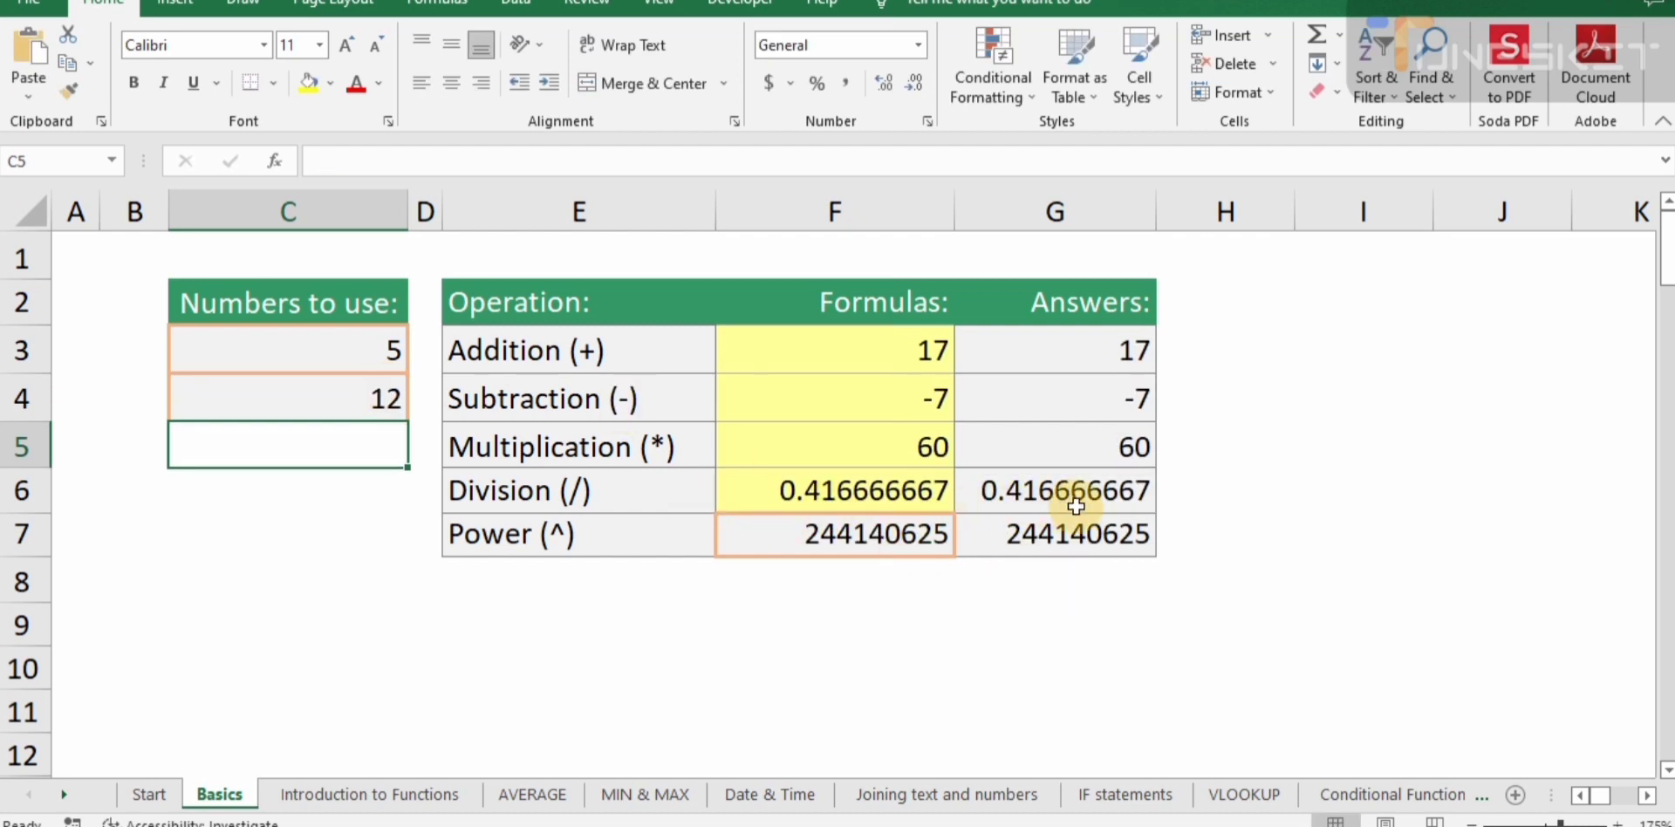
- Replace the first number to use, in cell C3, with 20
click(369, 350)
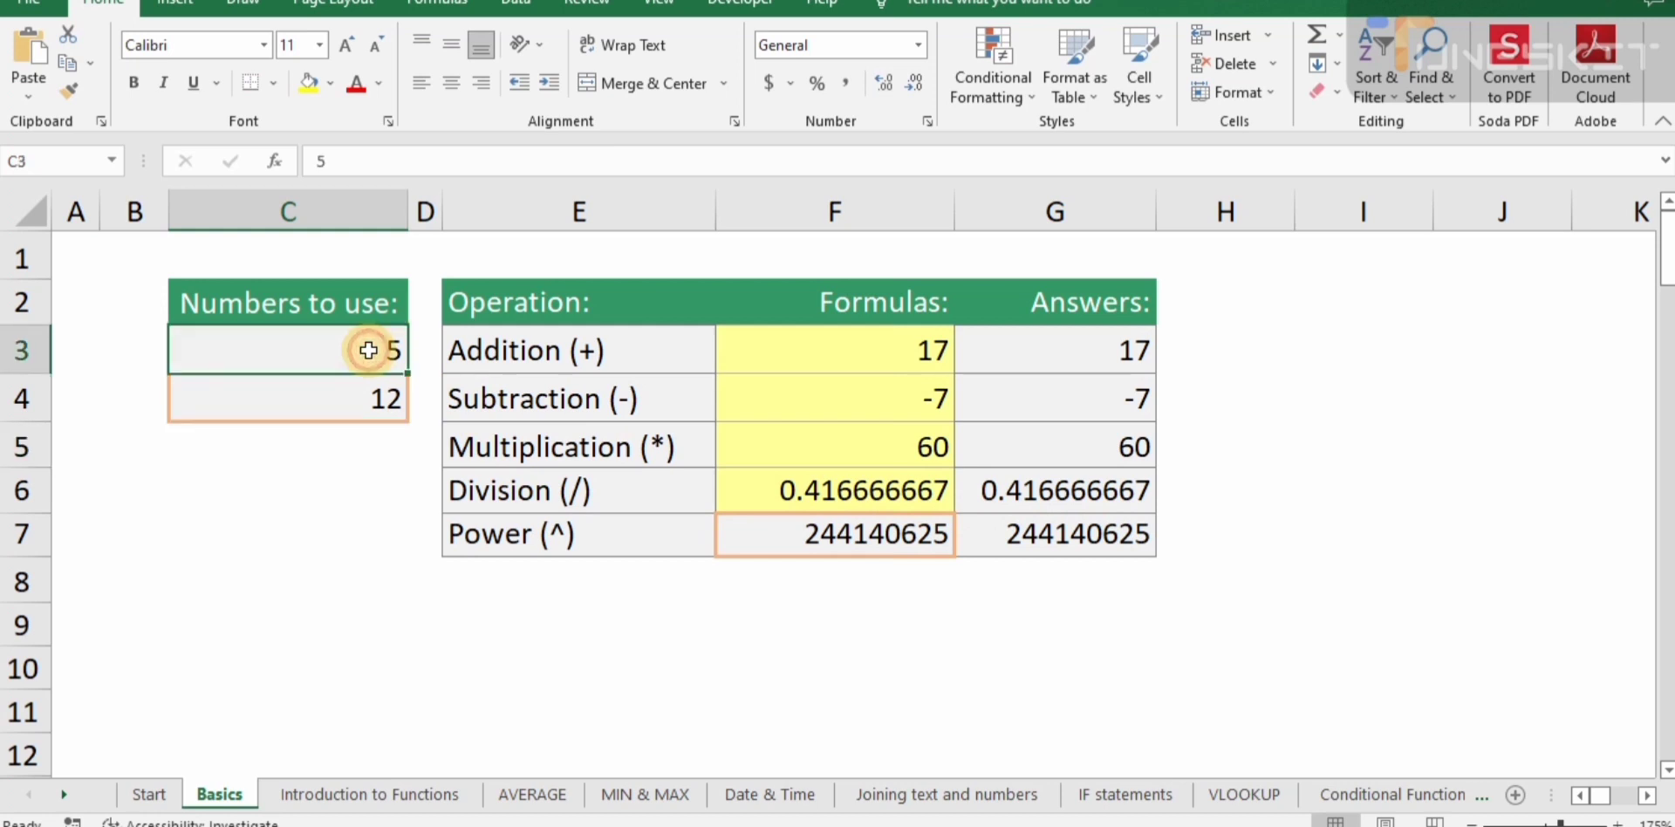
text(20)
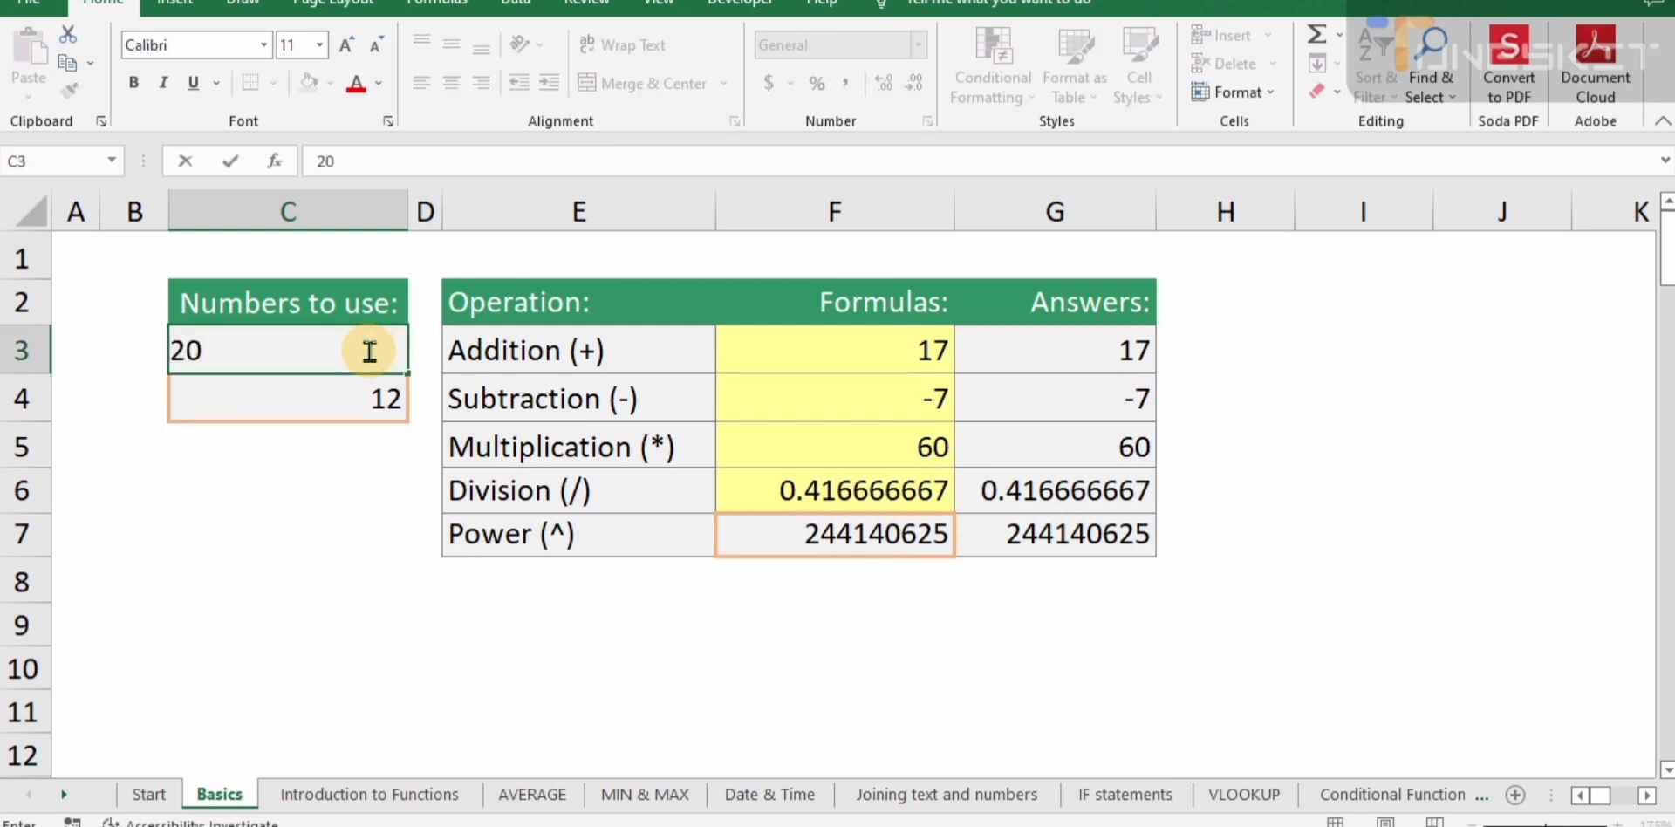
key(Return)
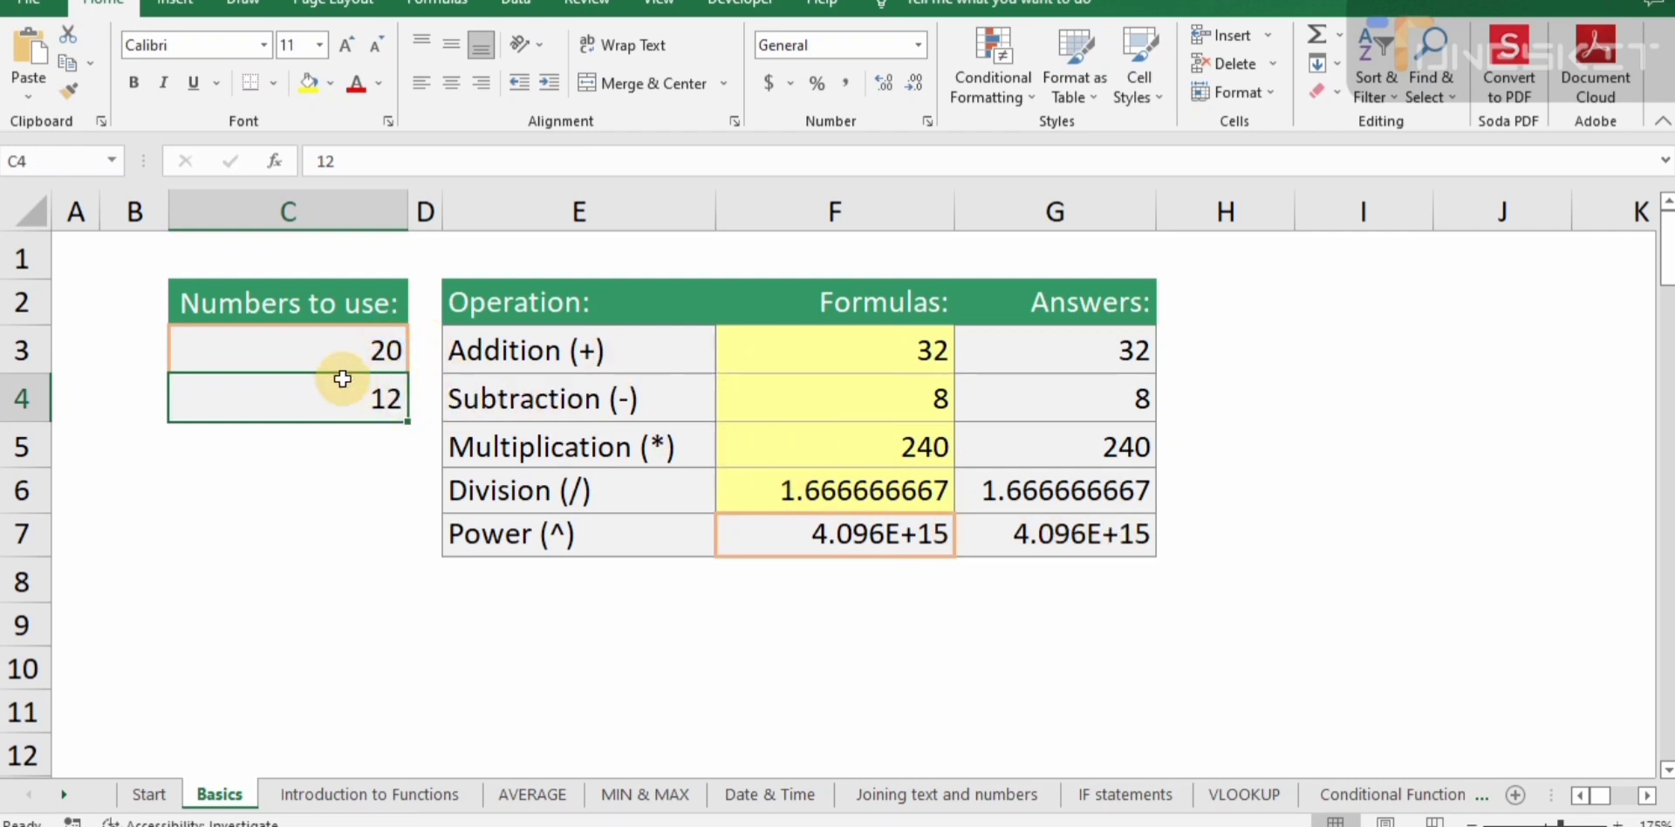
click(330, 340)
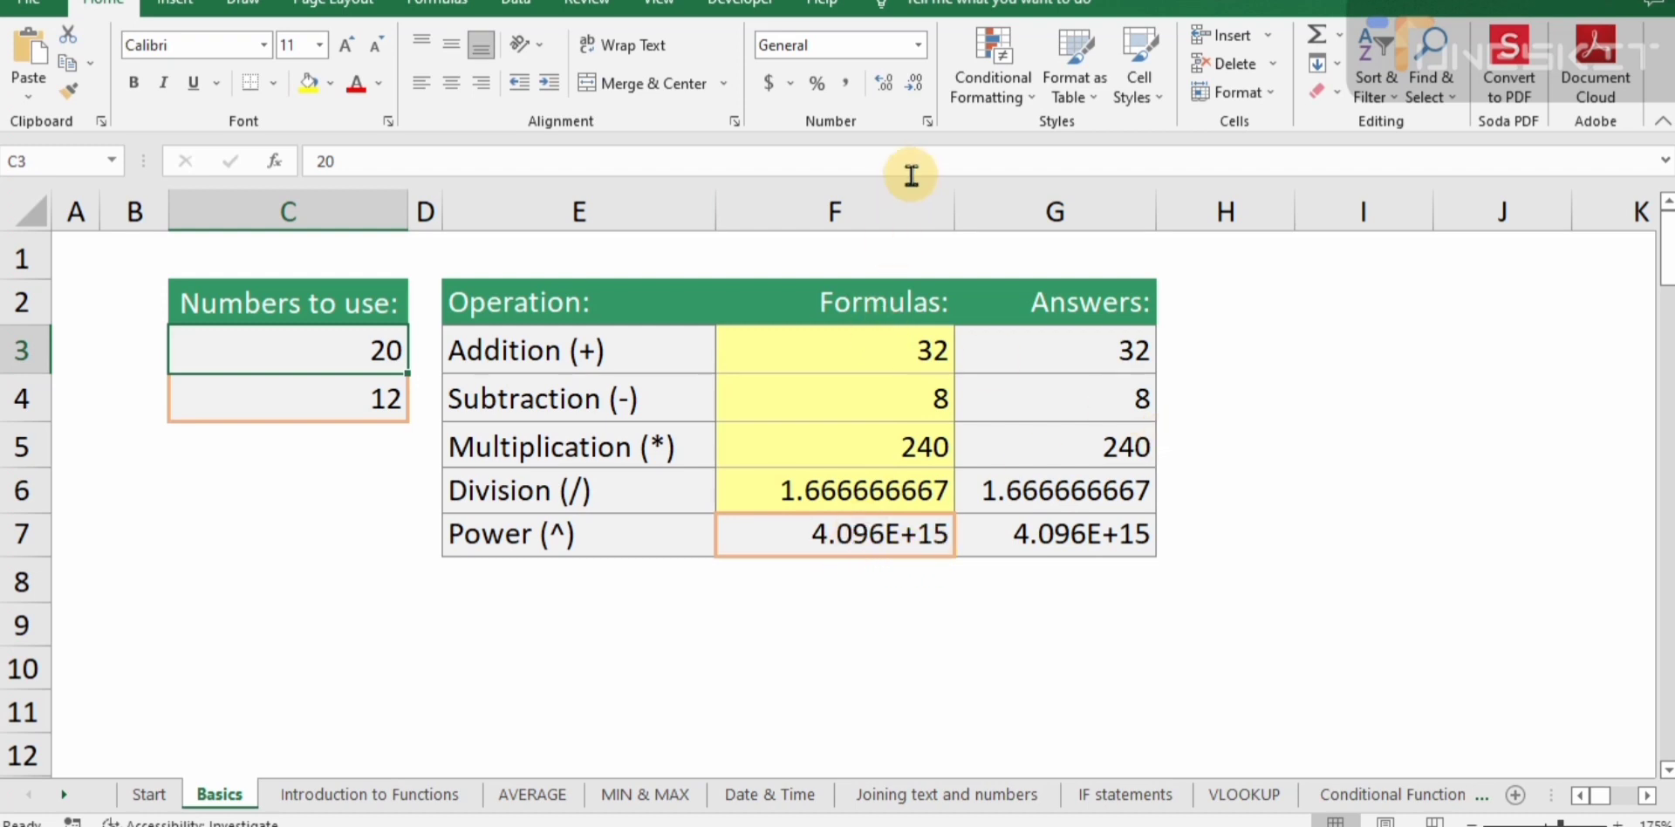
- Narrow the Formulas column F and widen the Answers column G
drag(954, 214, 906, 214)
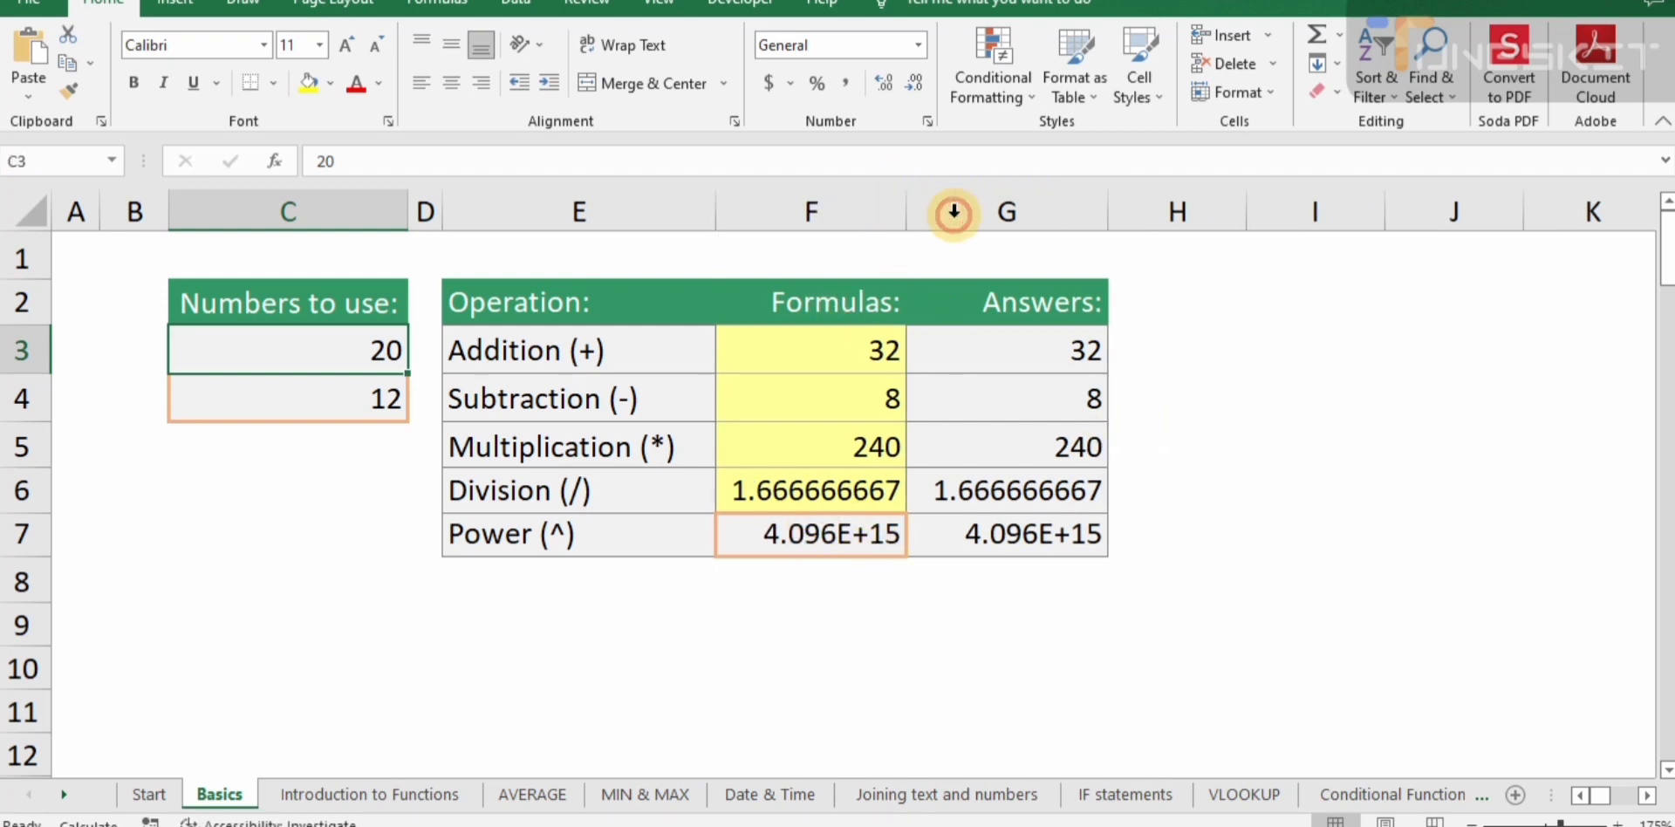
click(966, 212)
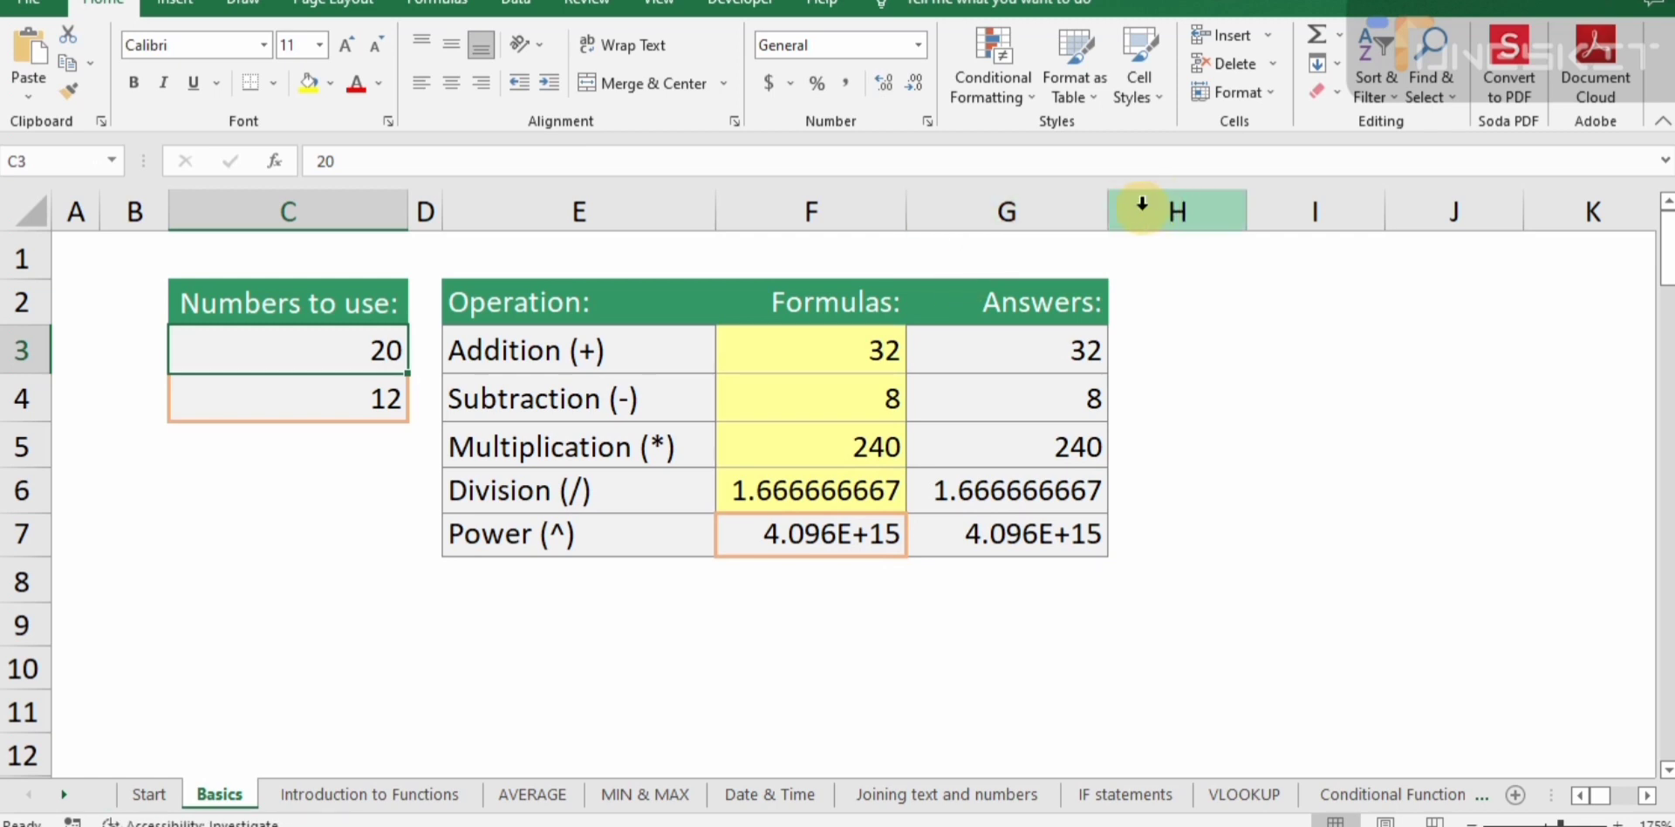
drag(1106, 214, 1213, 219)
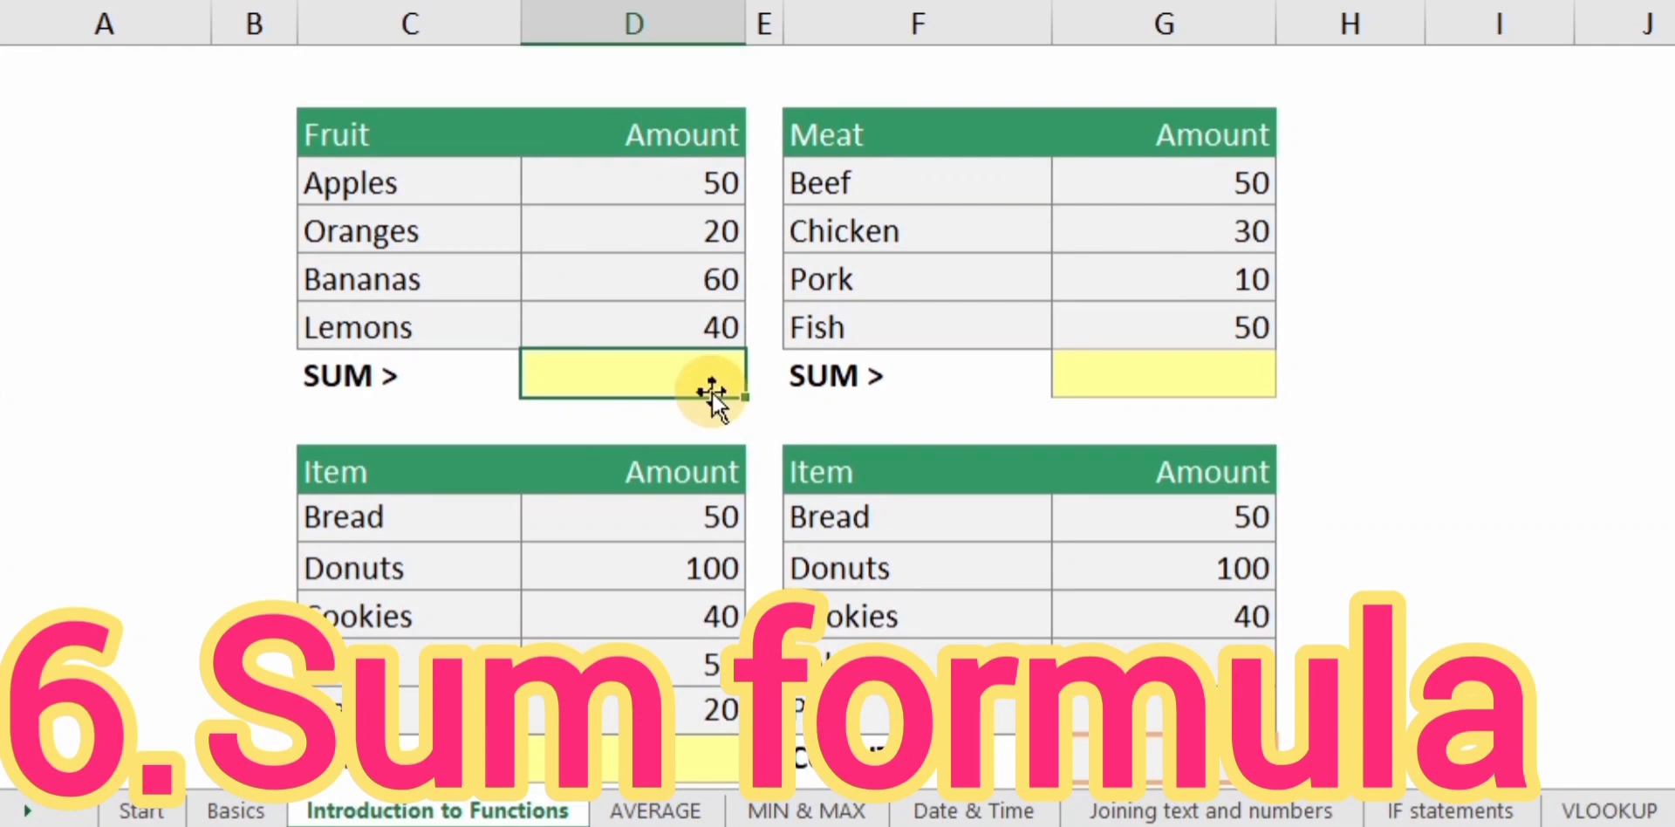
- Add up the Fruit table's amounts in its SUM cell with the SUM function over D3:D6
text(=)
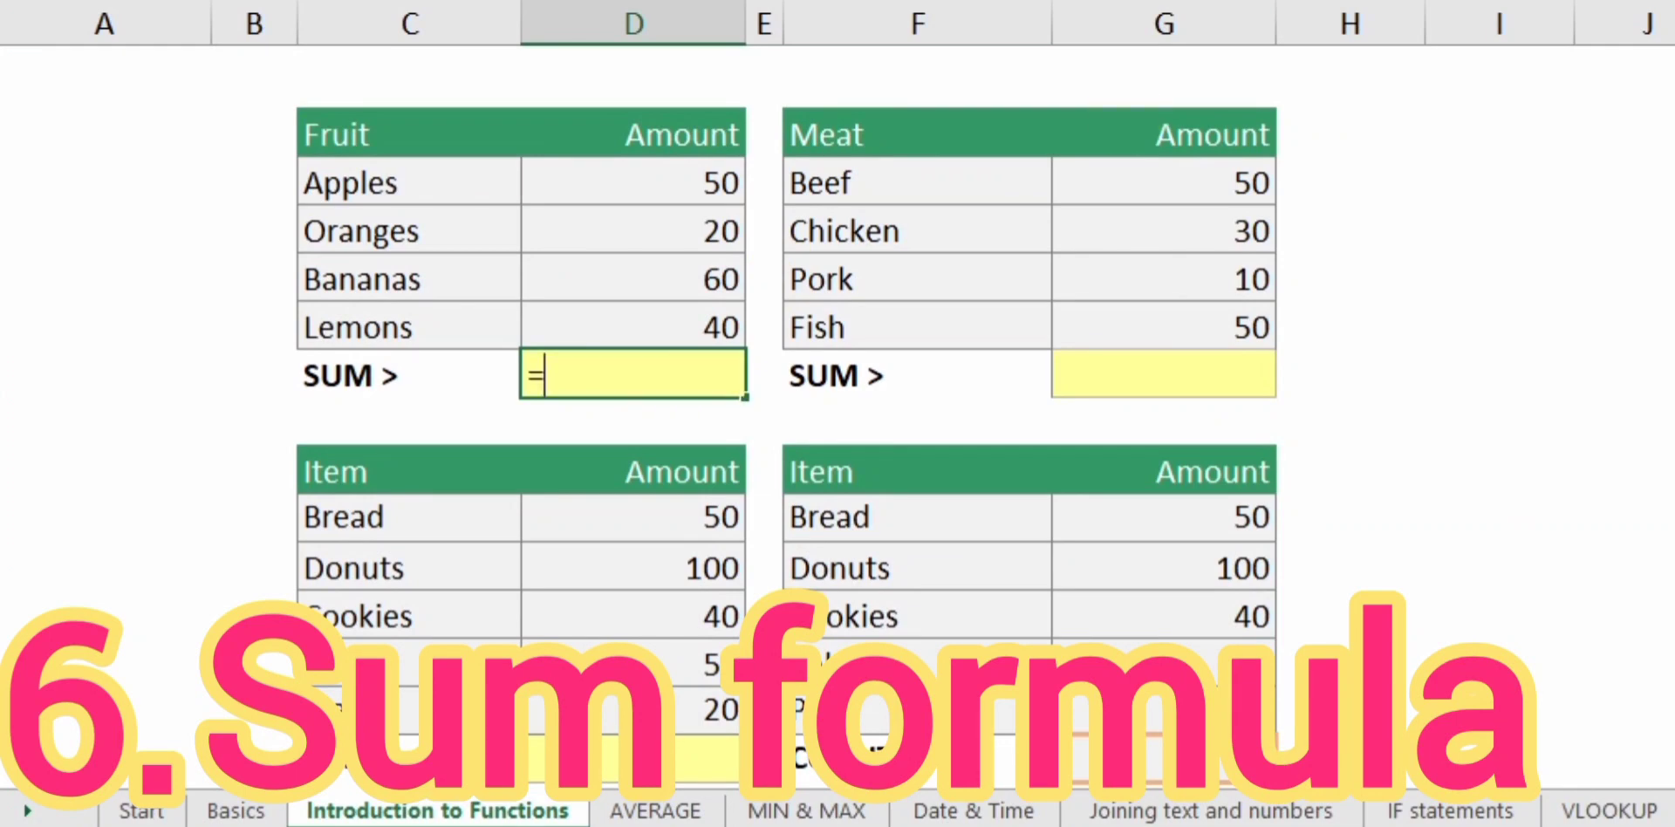
text(Sum)
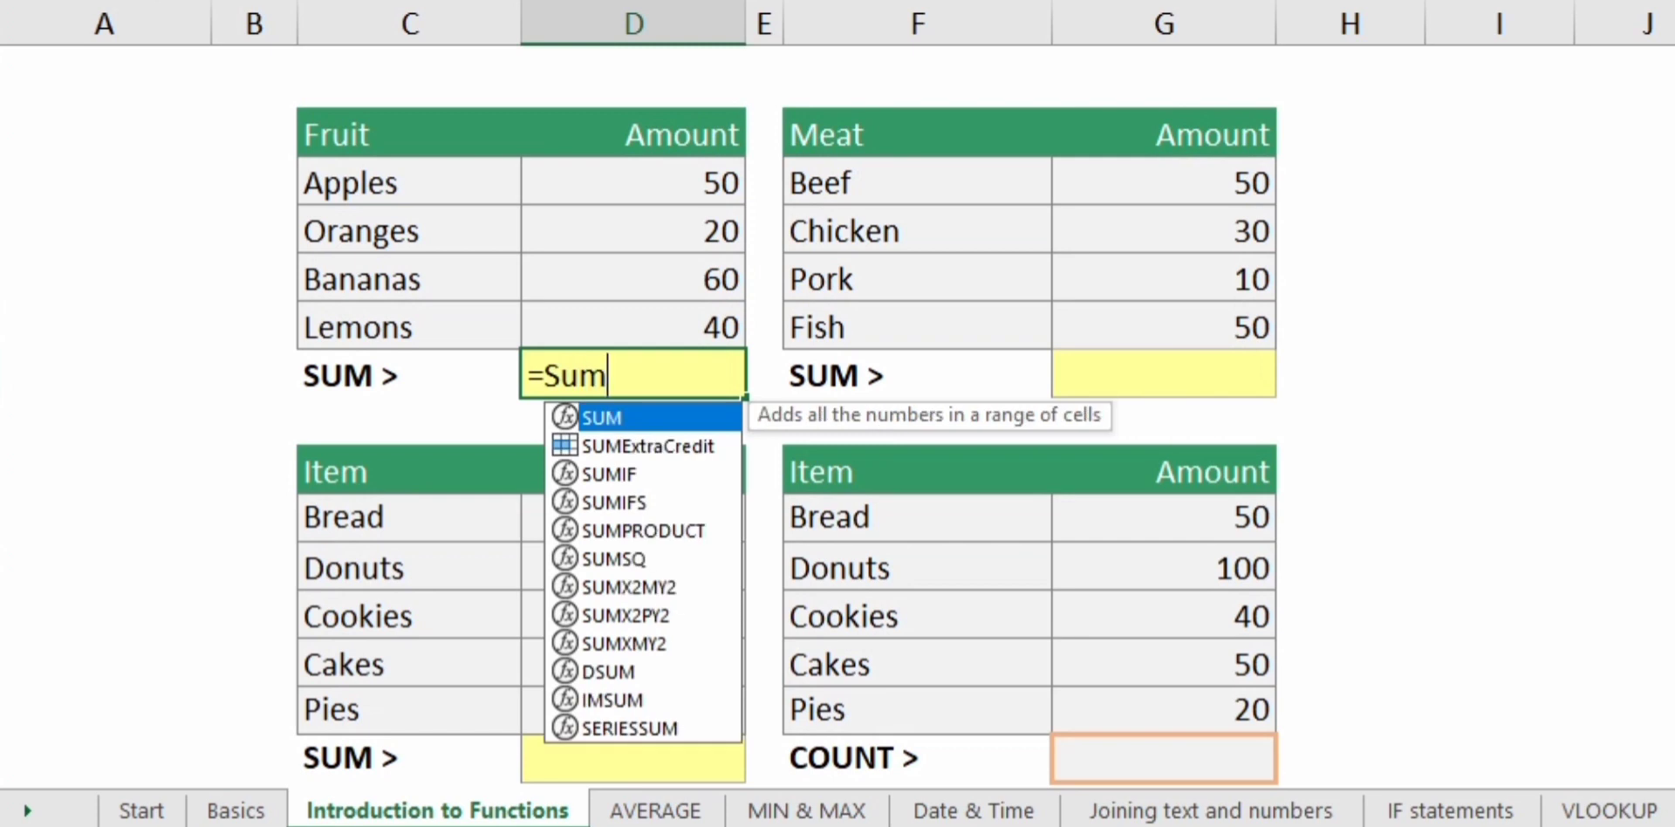
text(()
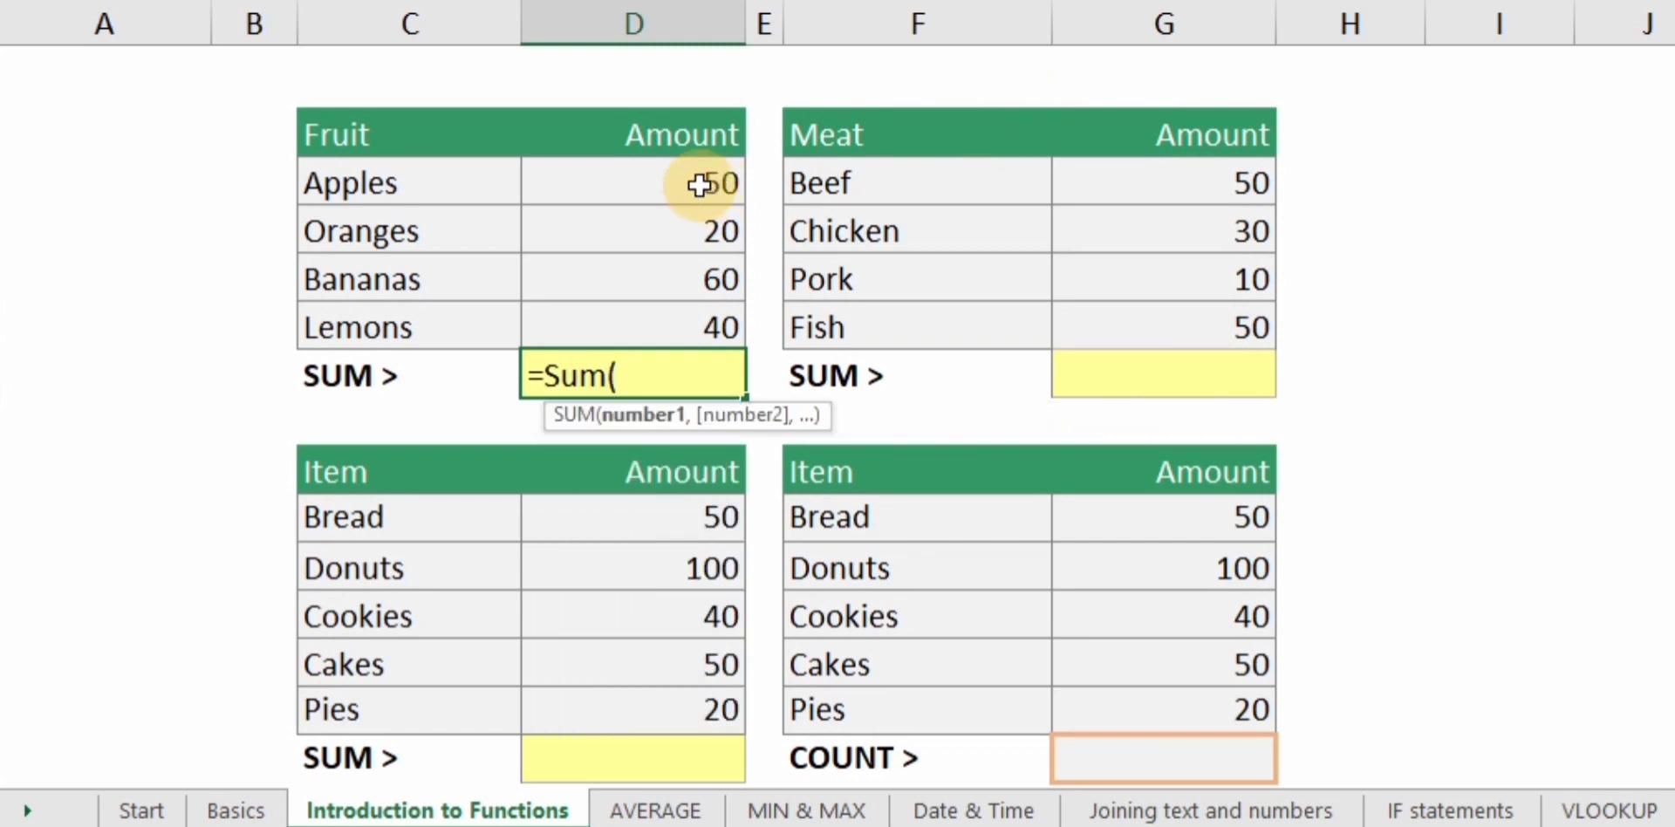
mouse_move(700, 185)
mouse_down()
mouse_move(684, 322)
mouse_move(684, 150)
mouse_move(689, 171)
mouse_up()
text())
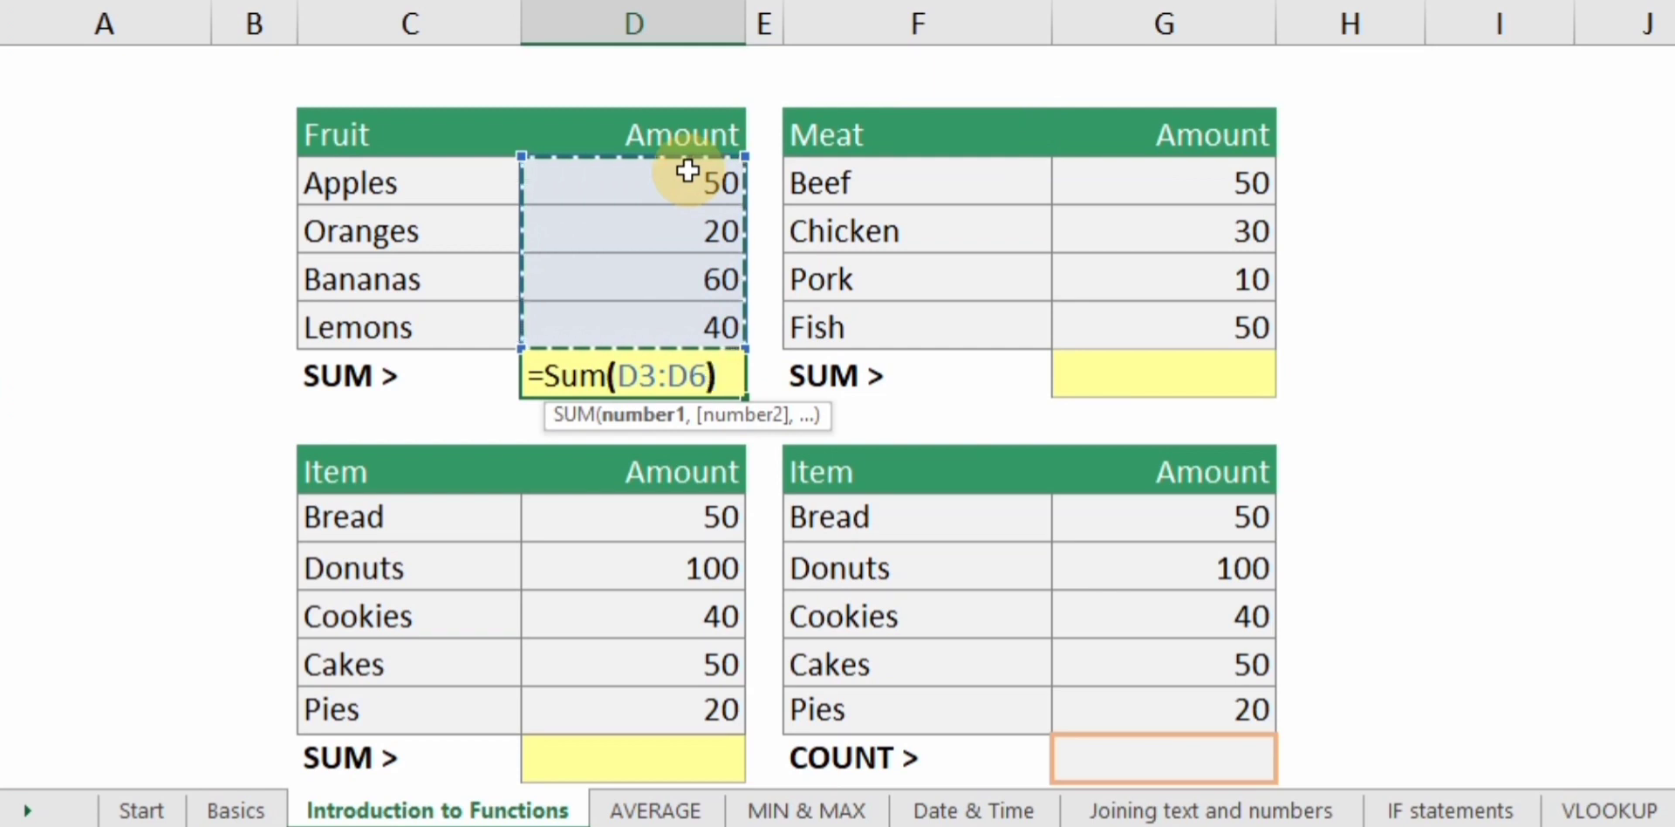
key(Return)
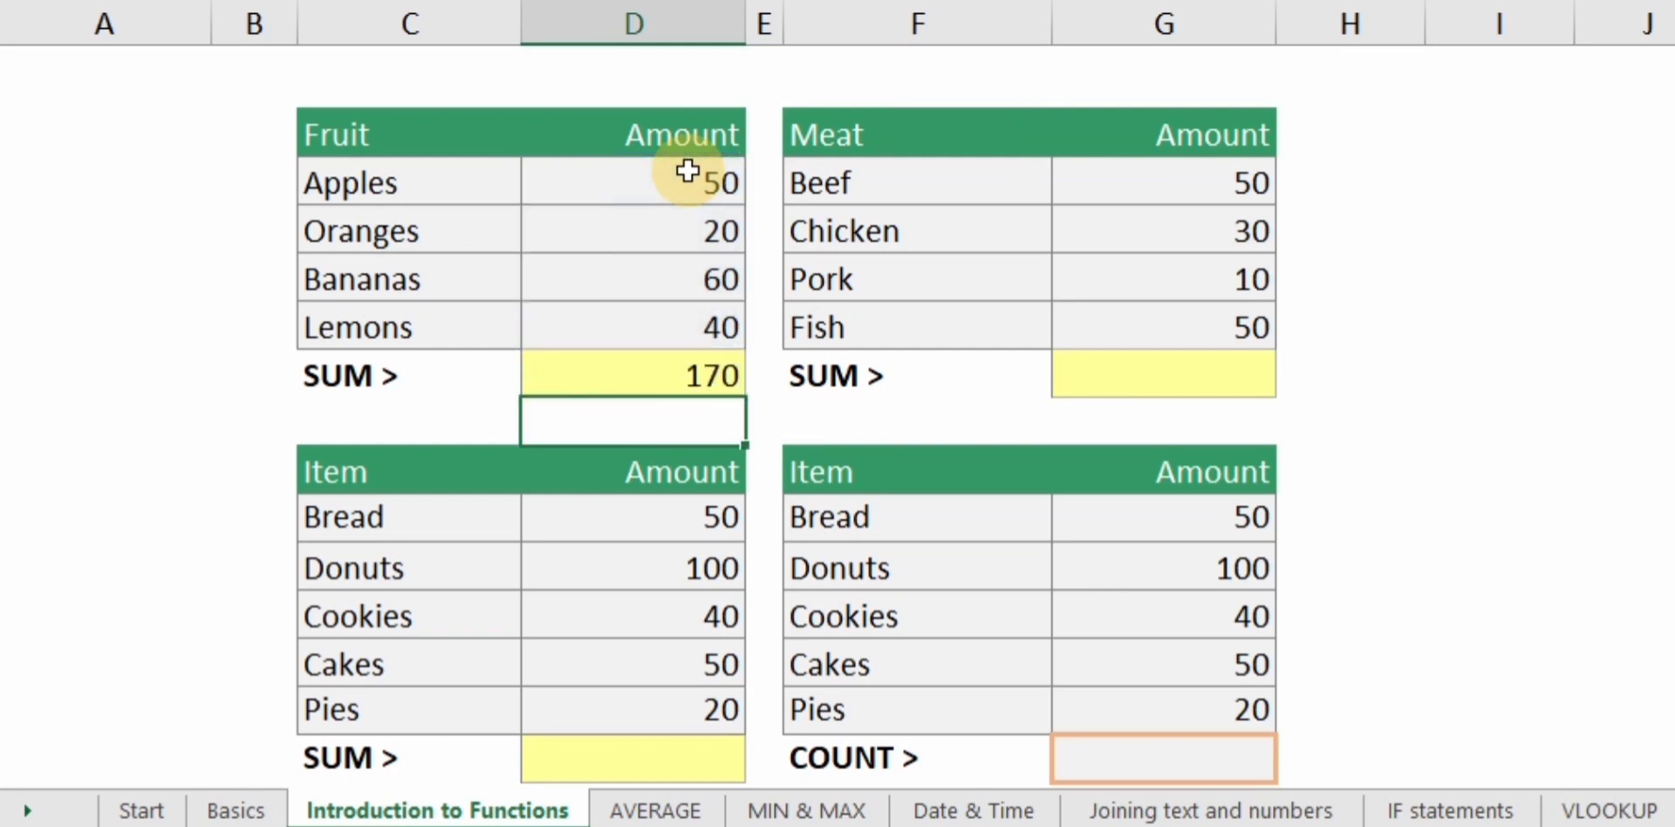
- Change the Oranges amount in the Fruit table to 30
click(721, 227)
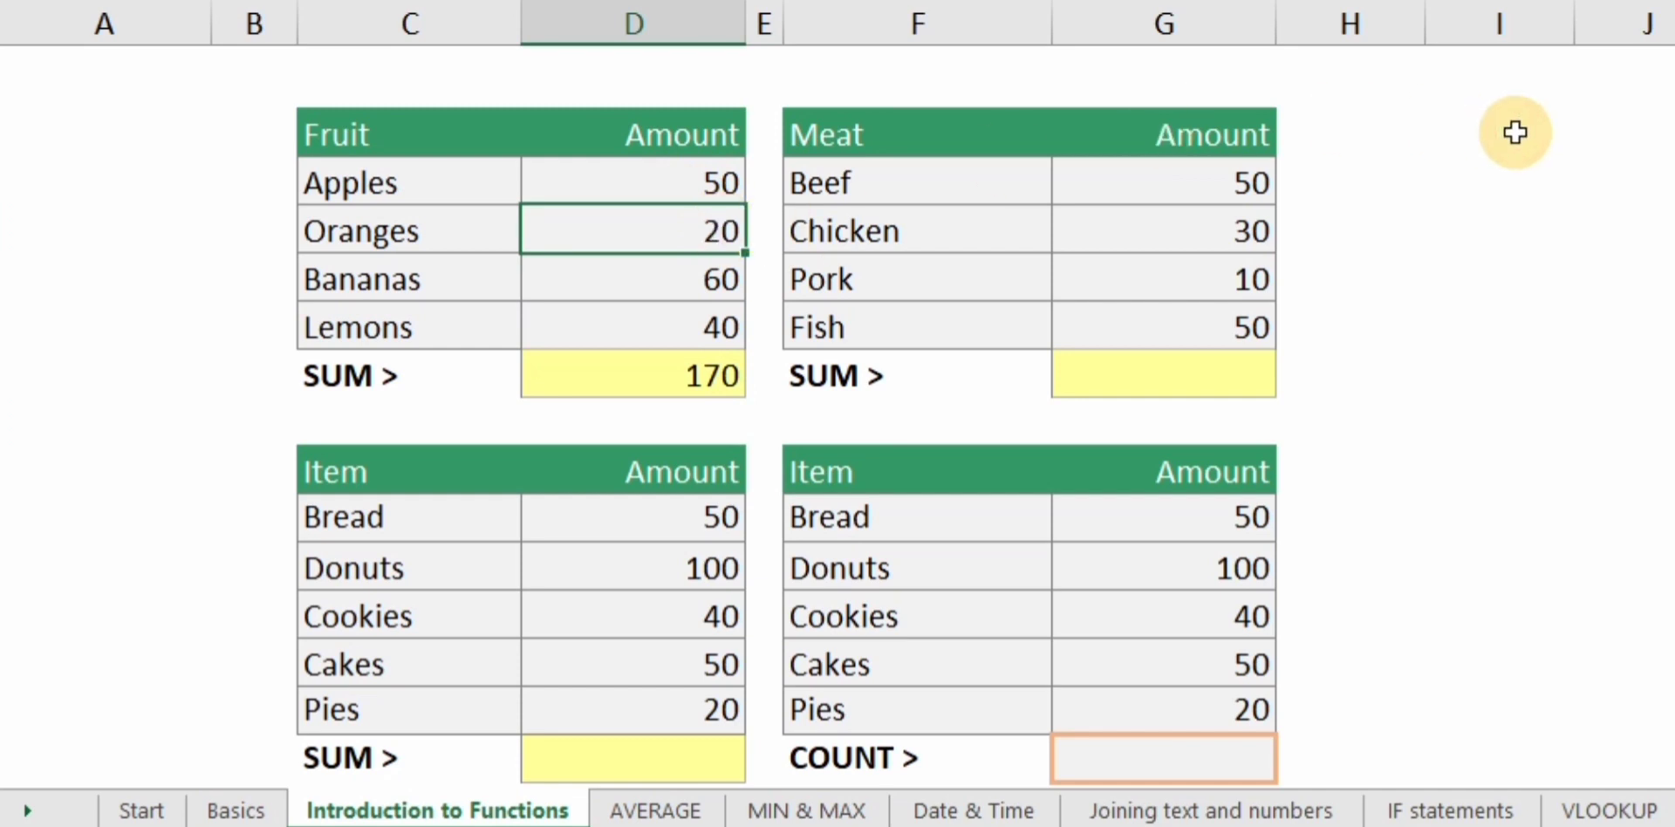
text(30)
key(Return)
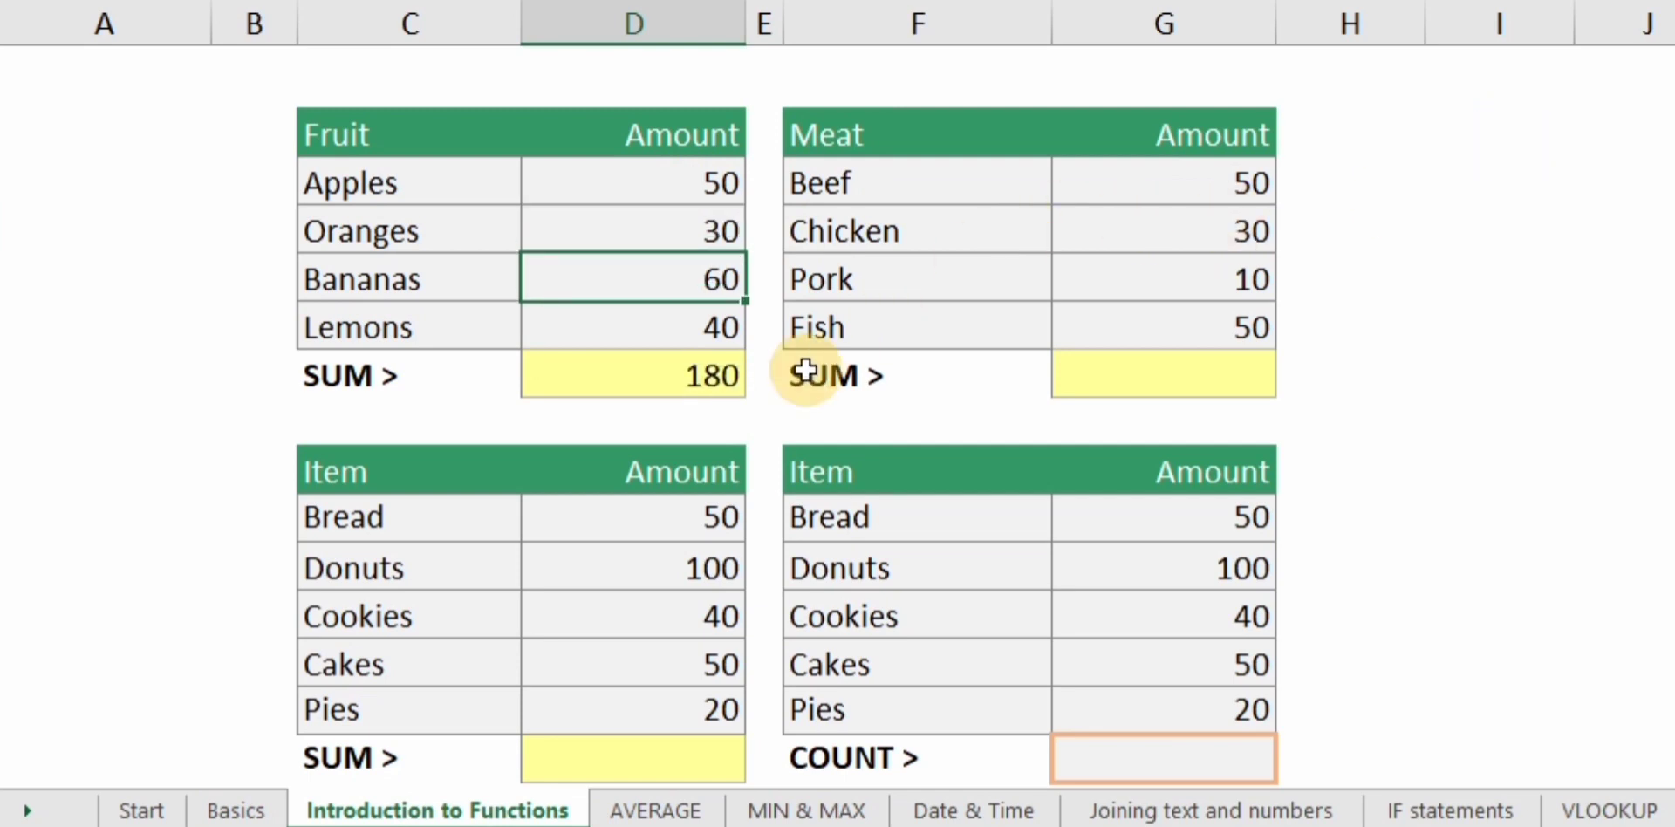
- Add up the Meat table's amounts in its SUM cell with the SUM function over G3:G6
click(1193, 370)
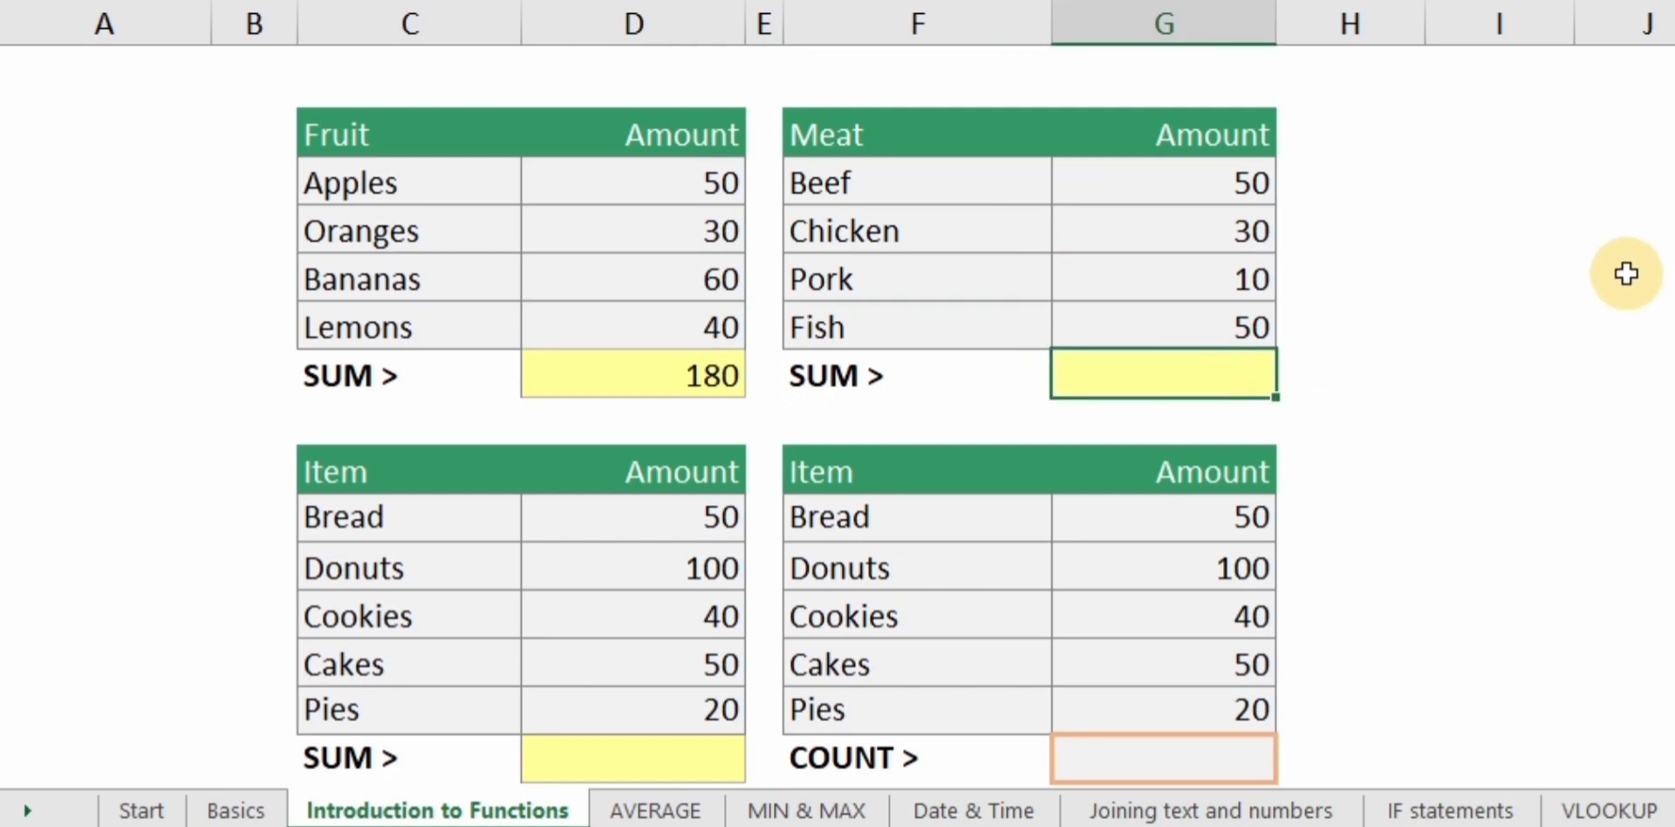
text(=su)
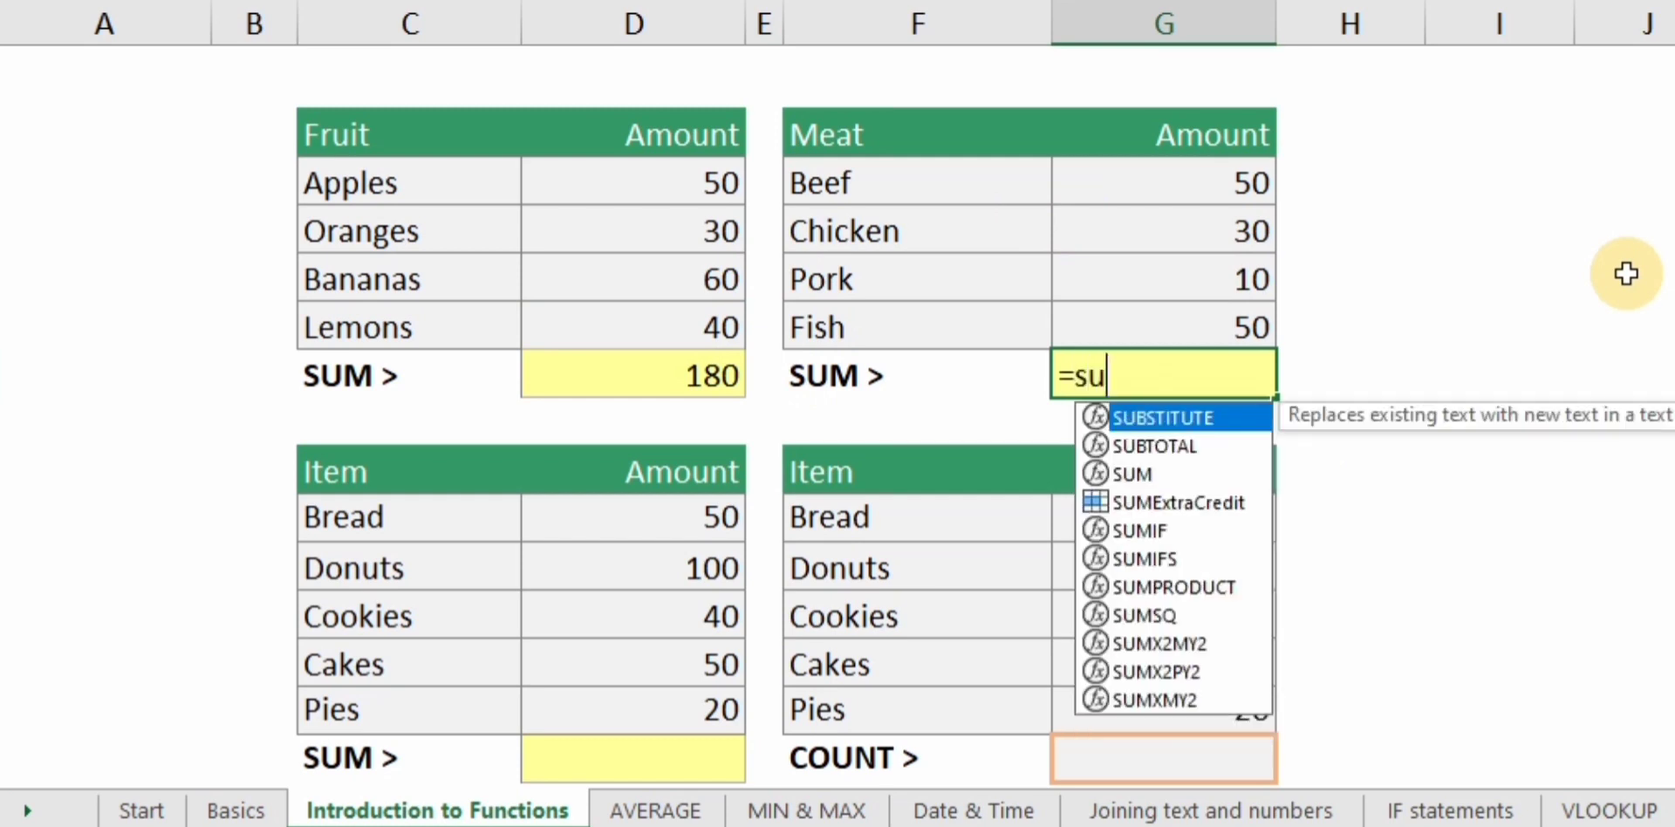
text(m()
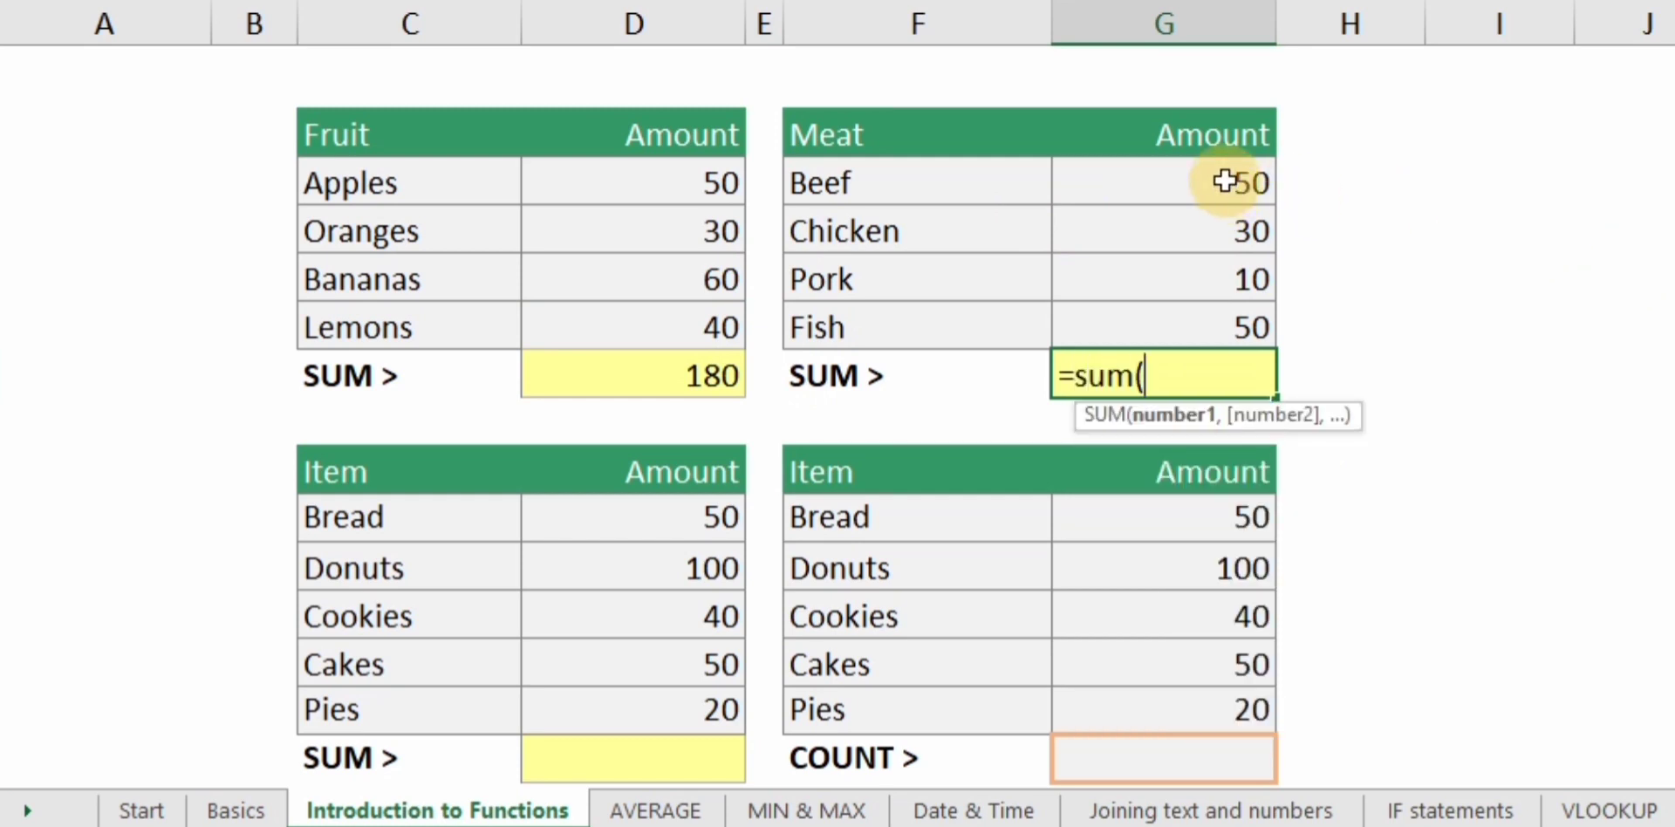
drag(1222, 180, 1207, 314)
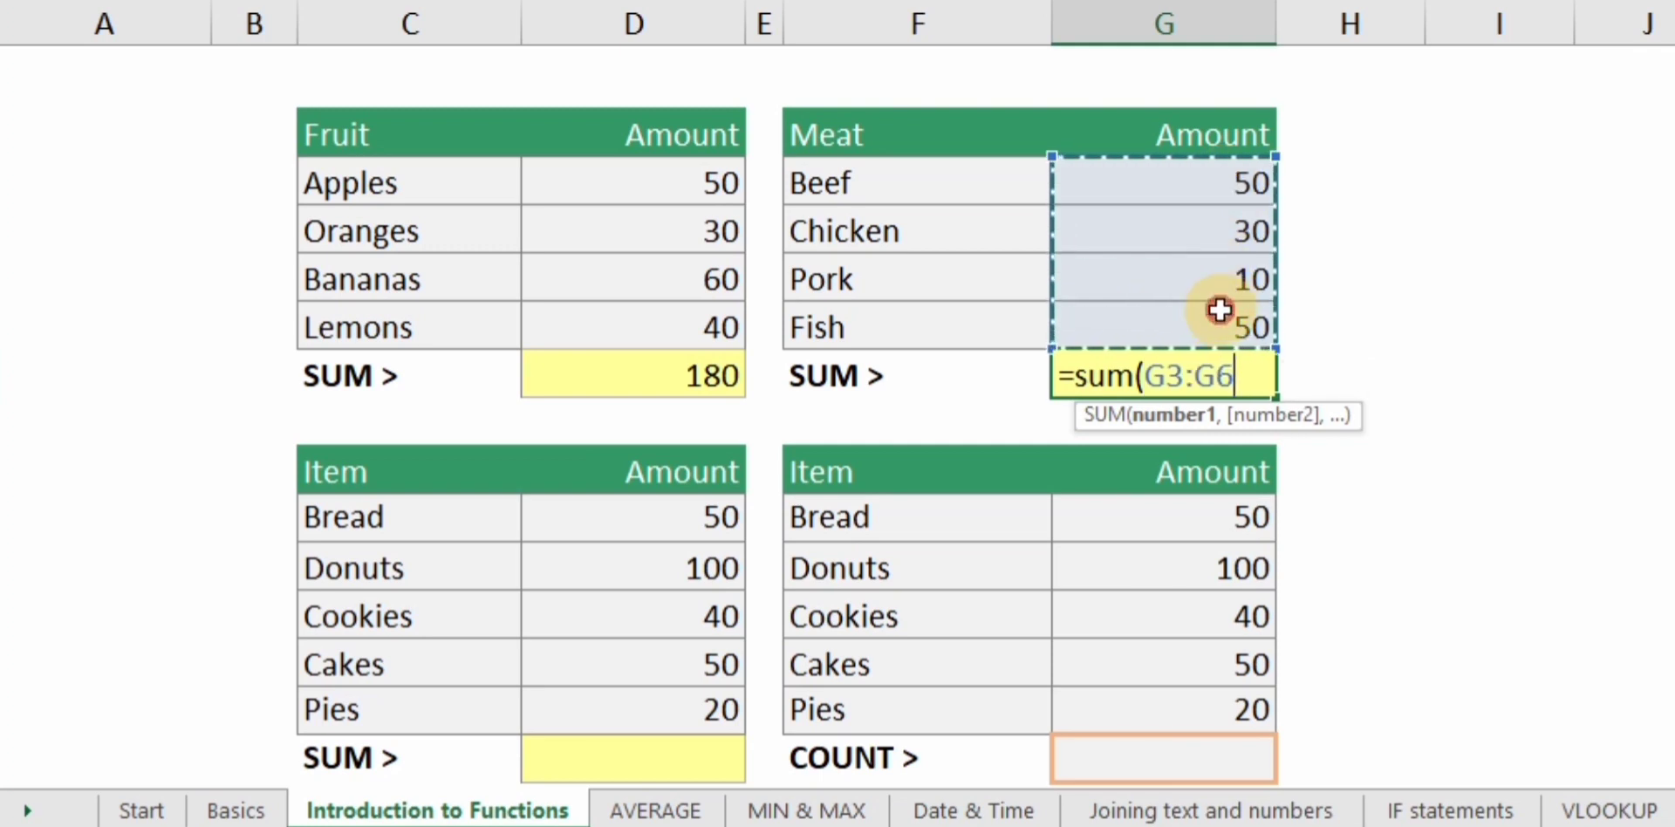
text())
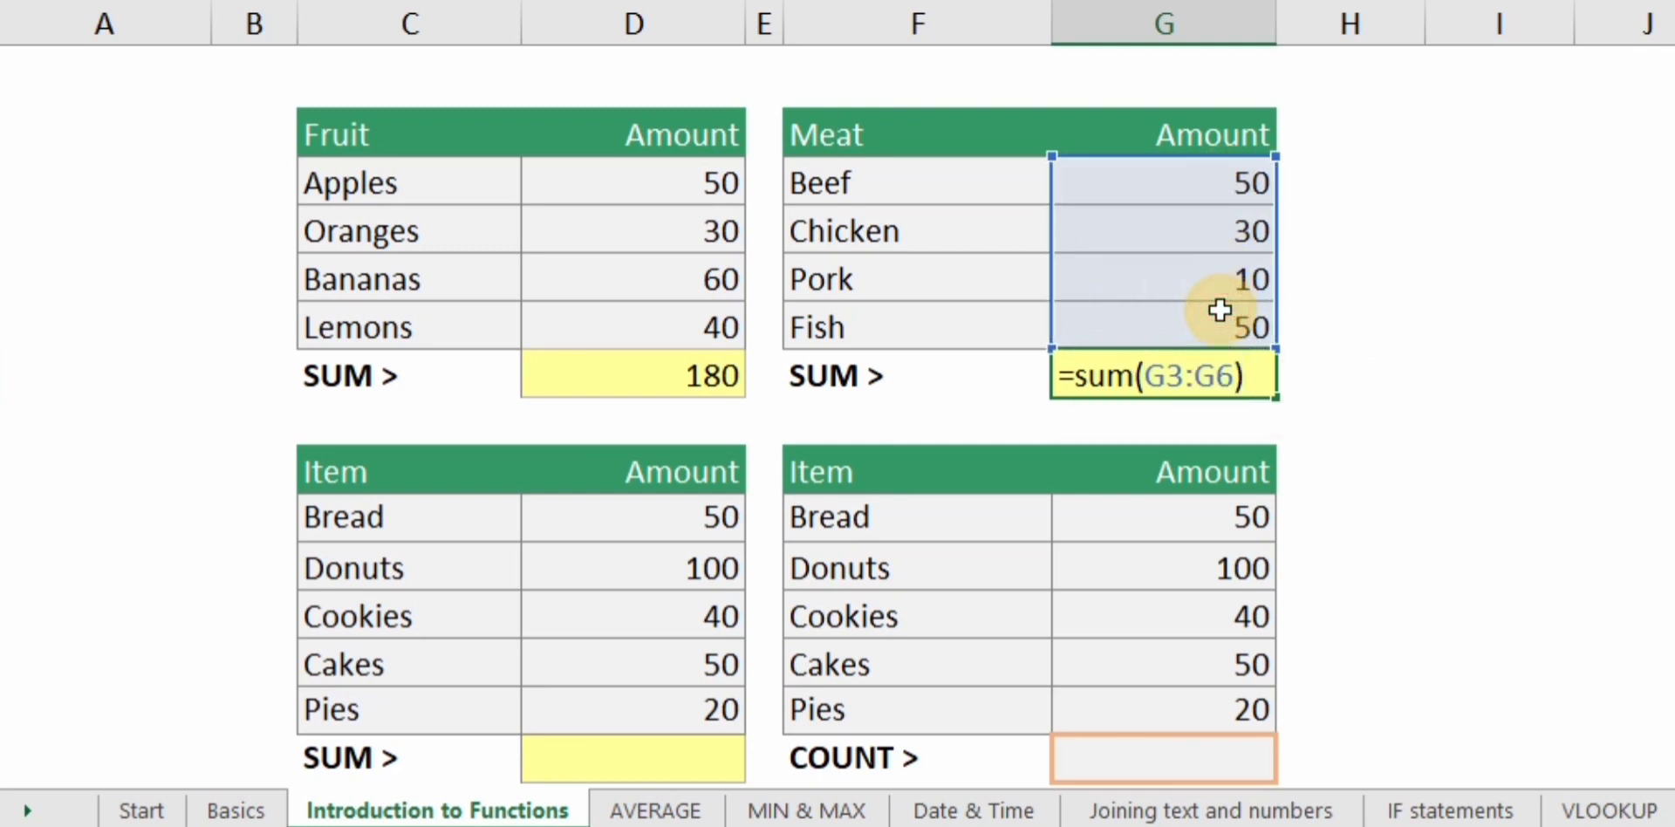
key(Return)
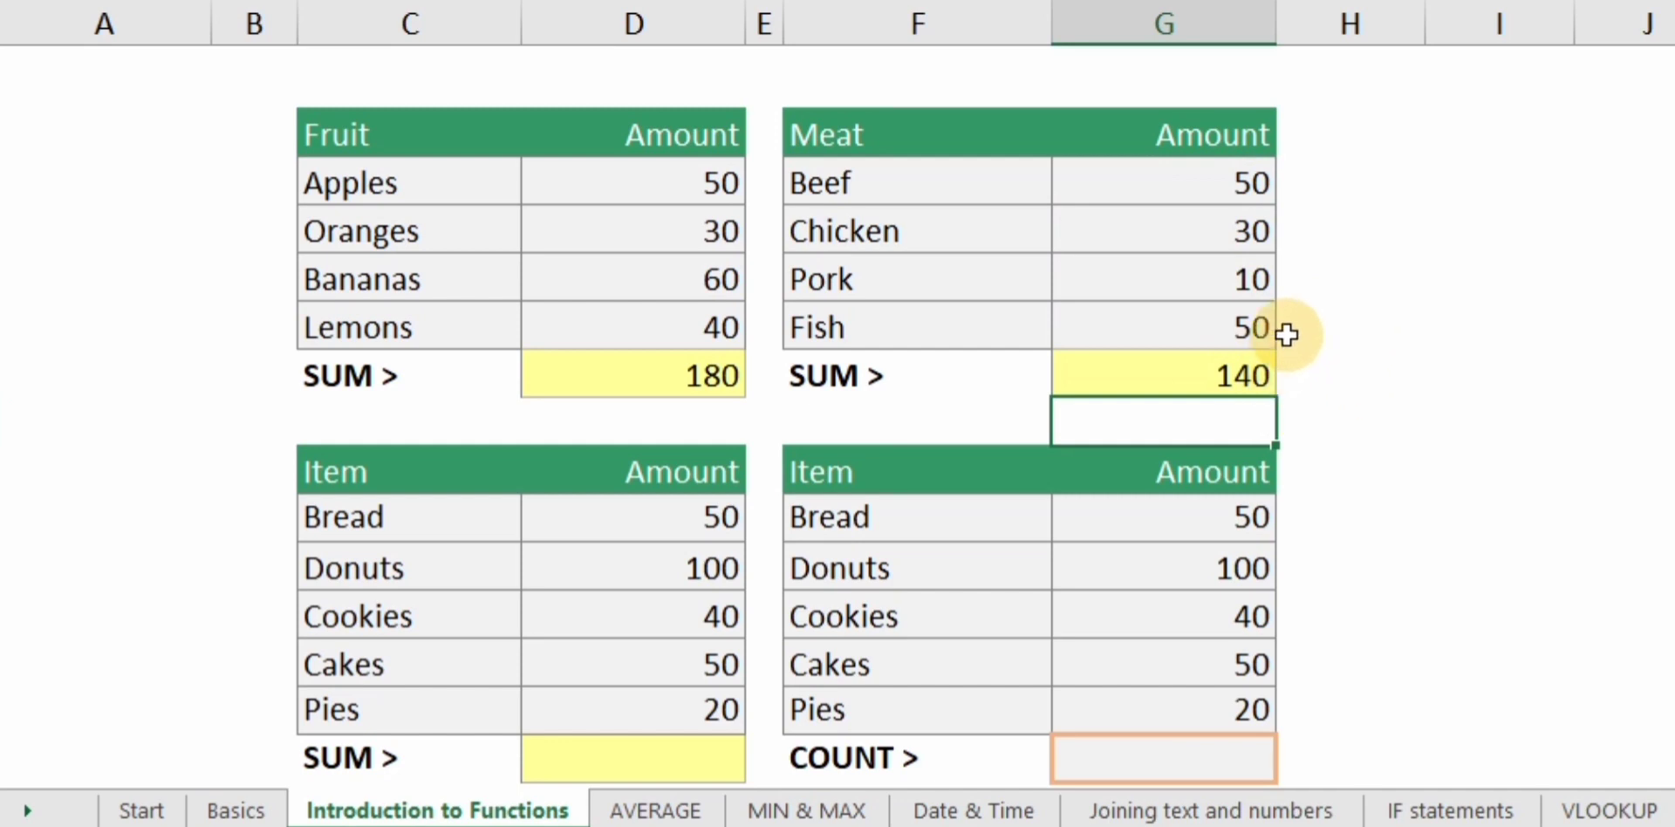
- Change the Pork amount in the Meat table to 50 and select the Meat table's SUM cell
click(1247, 279)
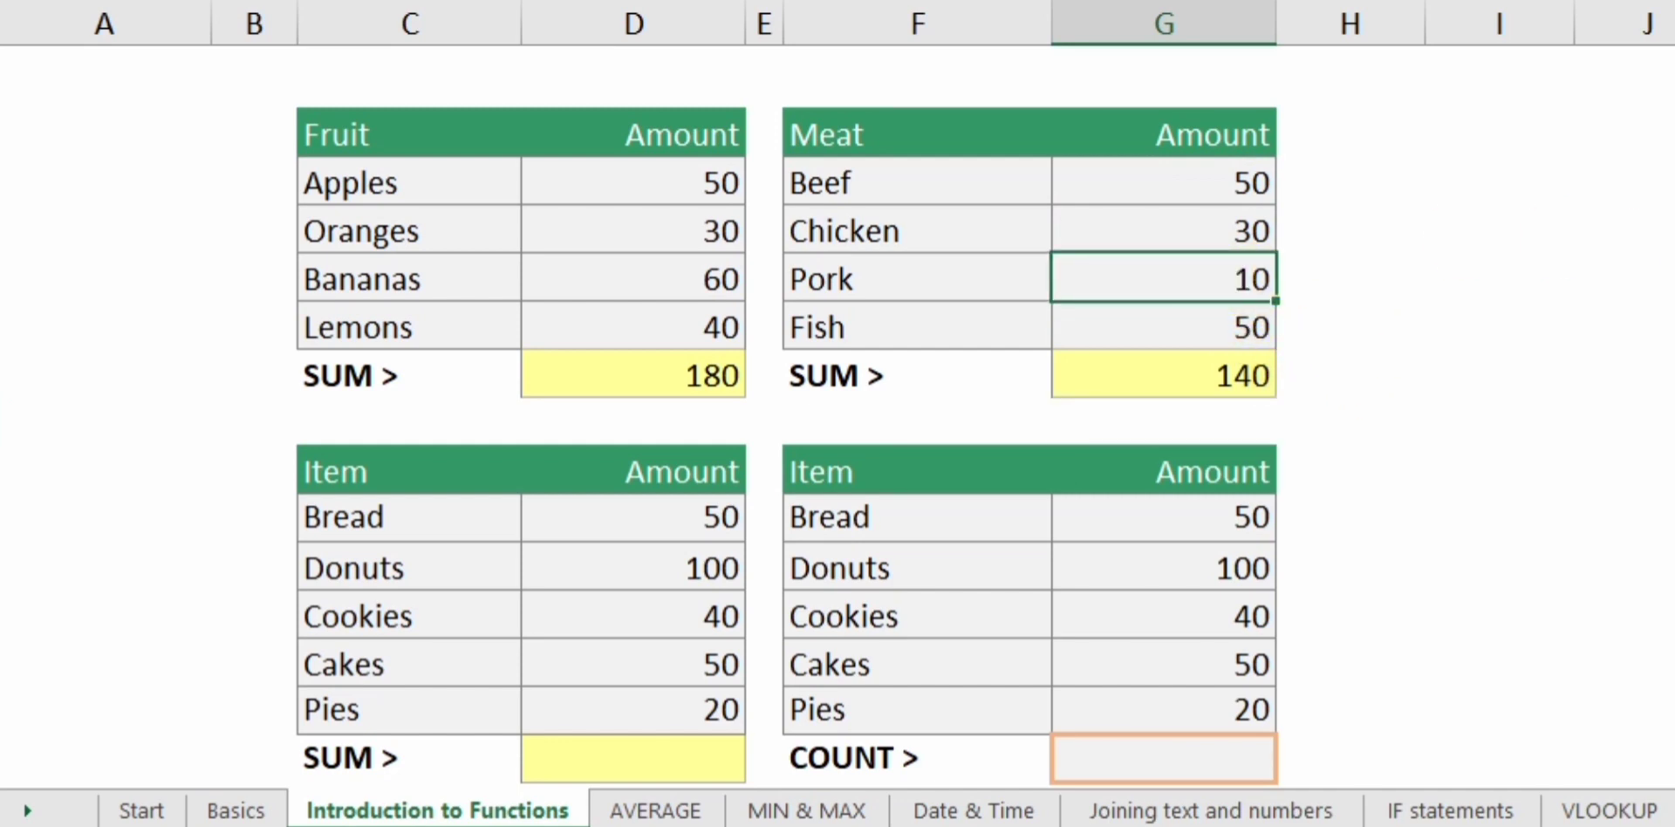
key(Return)
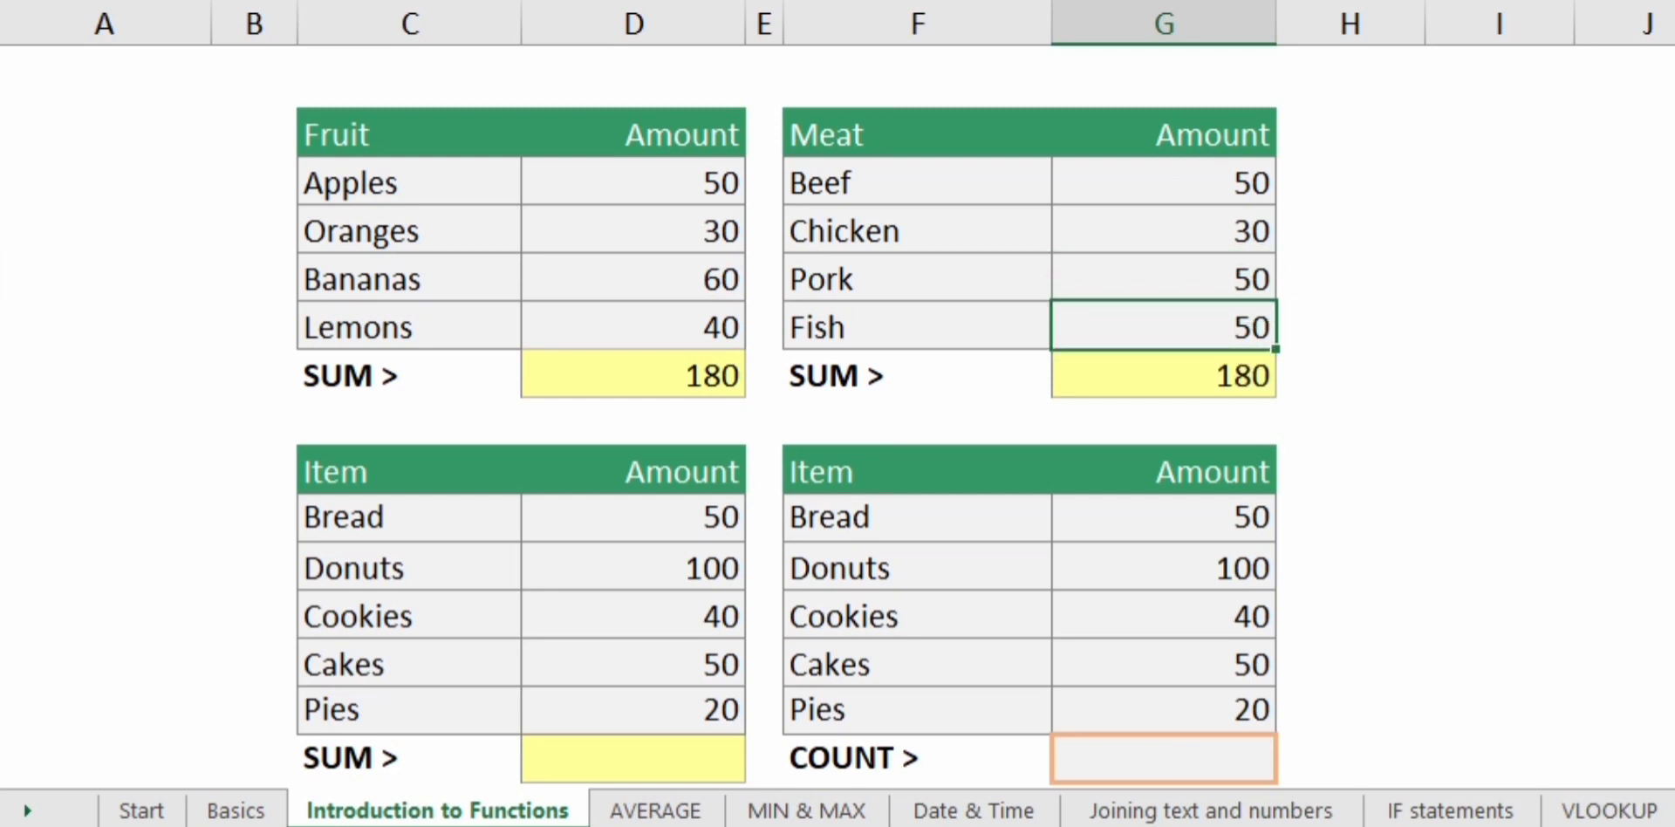
click(1219, 369)
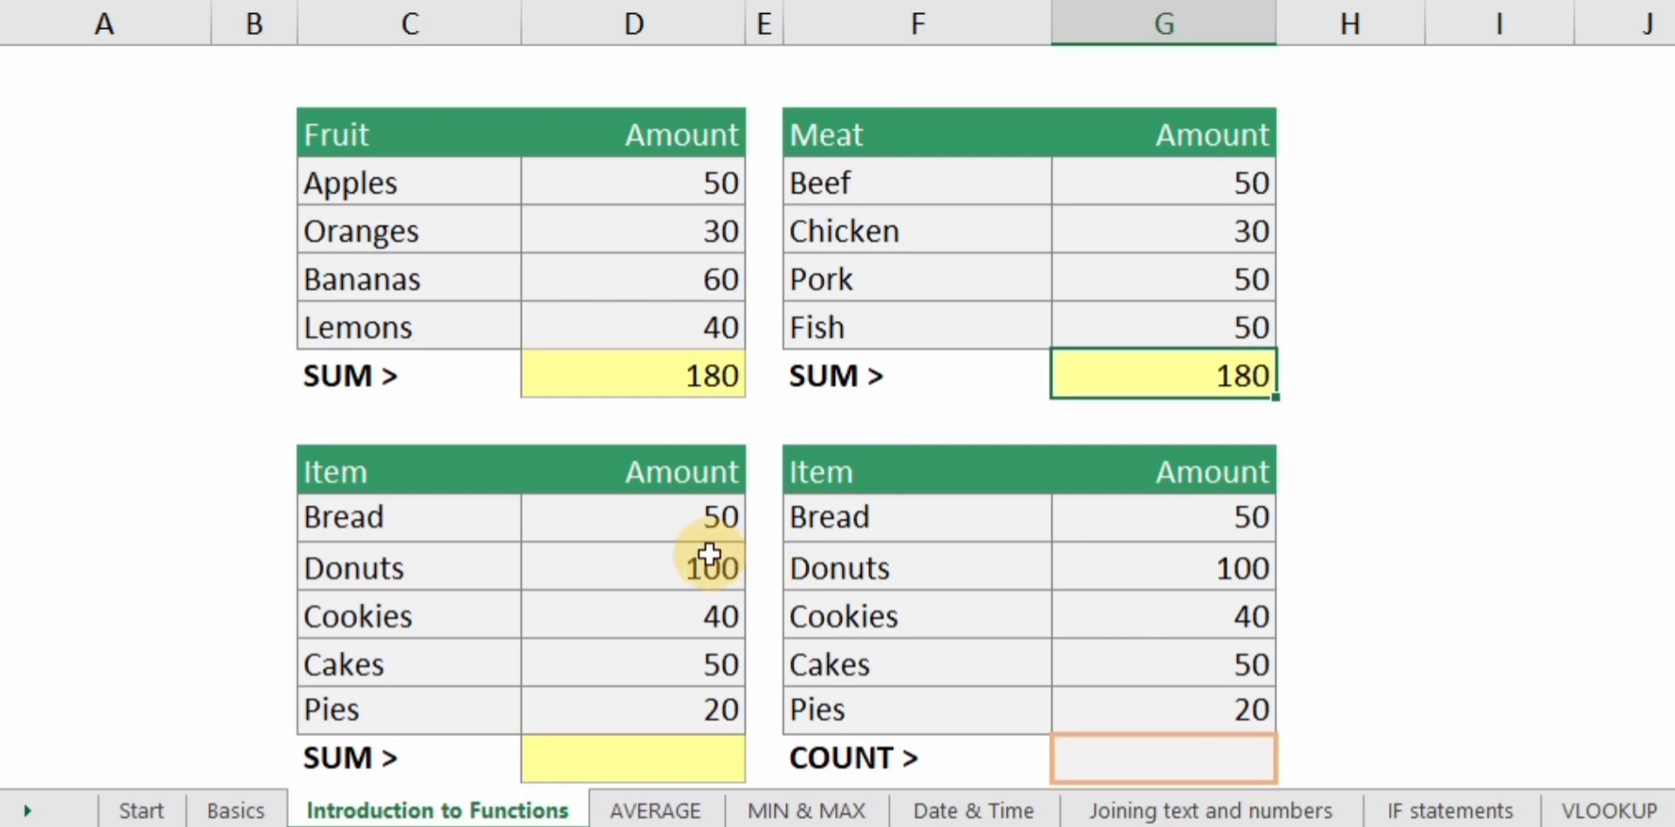
- Total the amounts D10:D14, from Bread to Pies, with AutoSum in the SUM cell below them
click(685, 523)
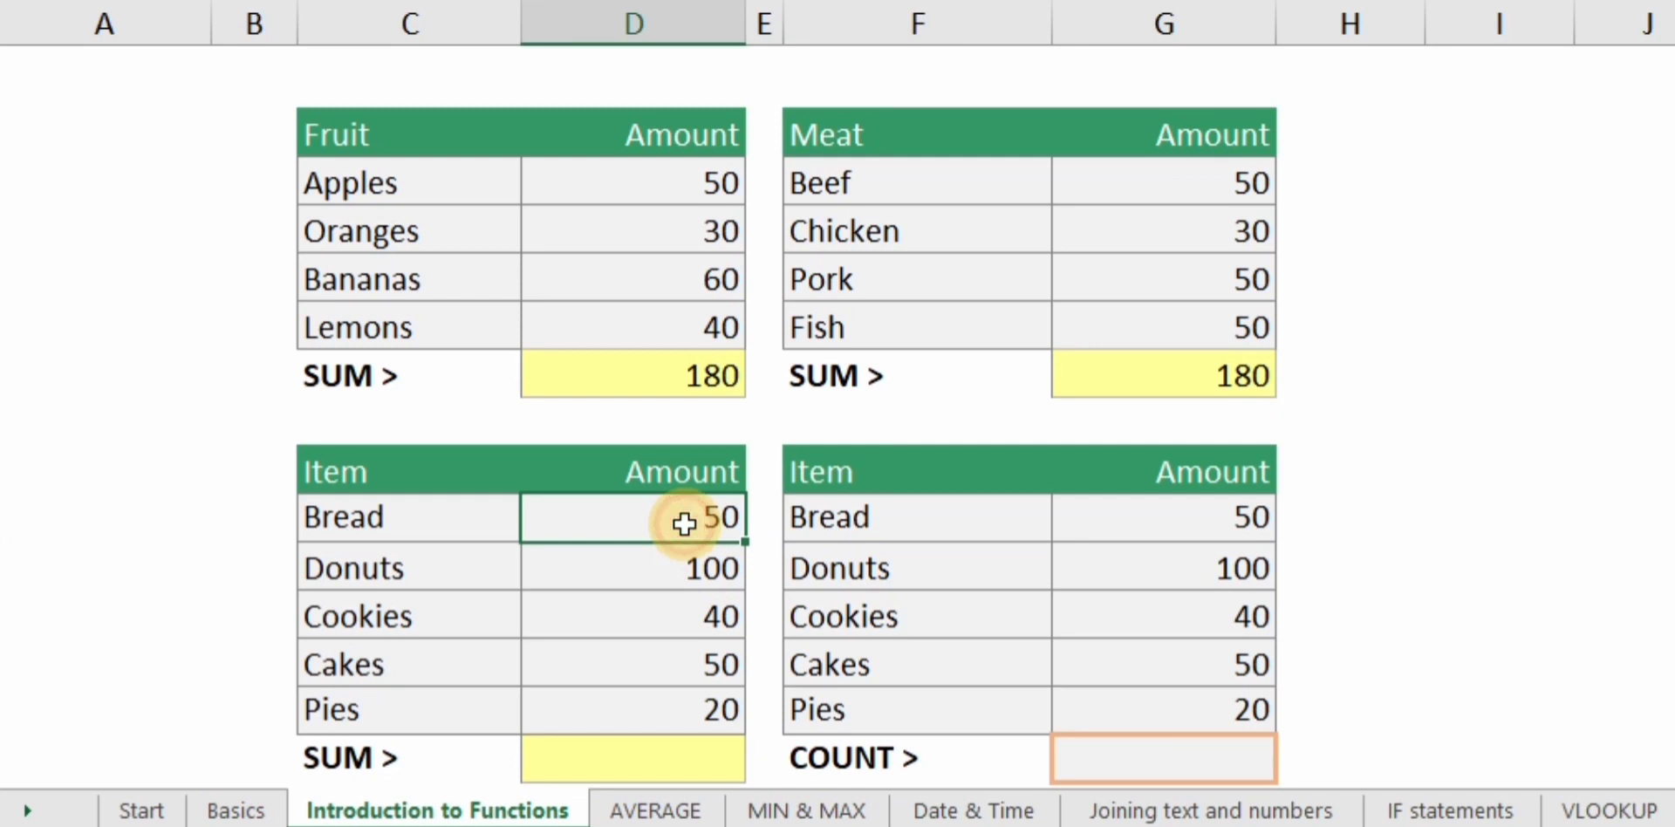
key(Down)
key(Down)
key(Down)
key(Down)
key(Down)
key(Down)
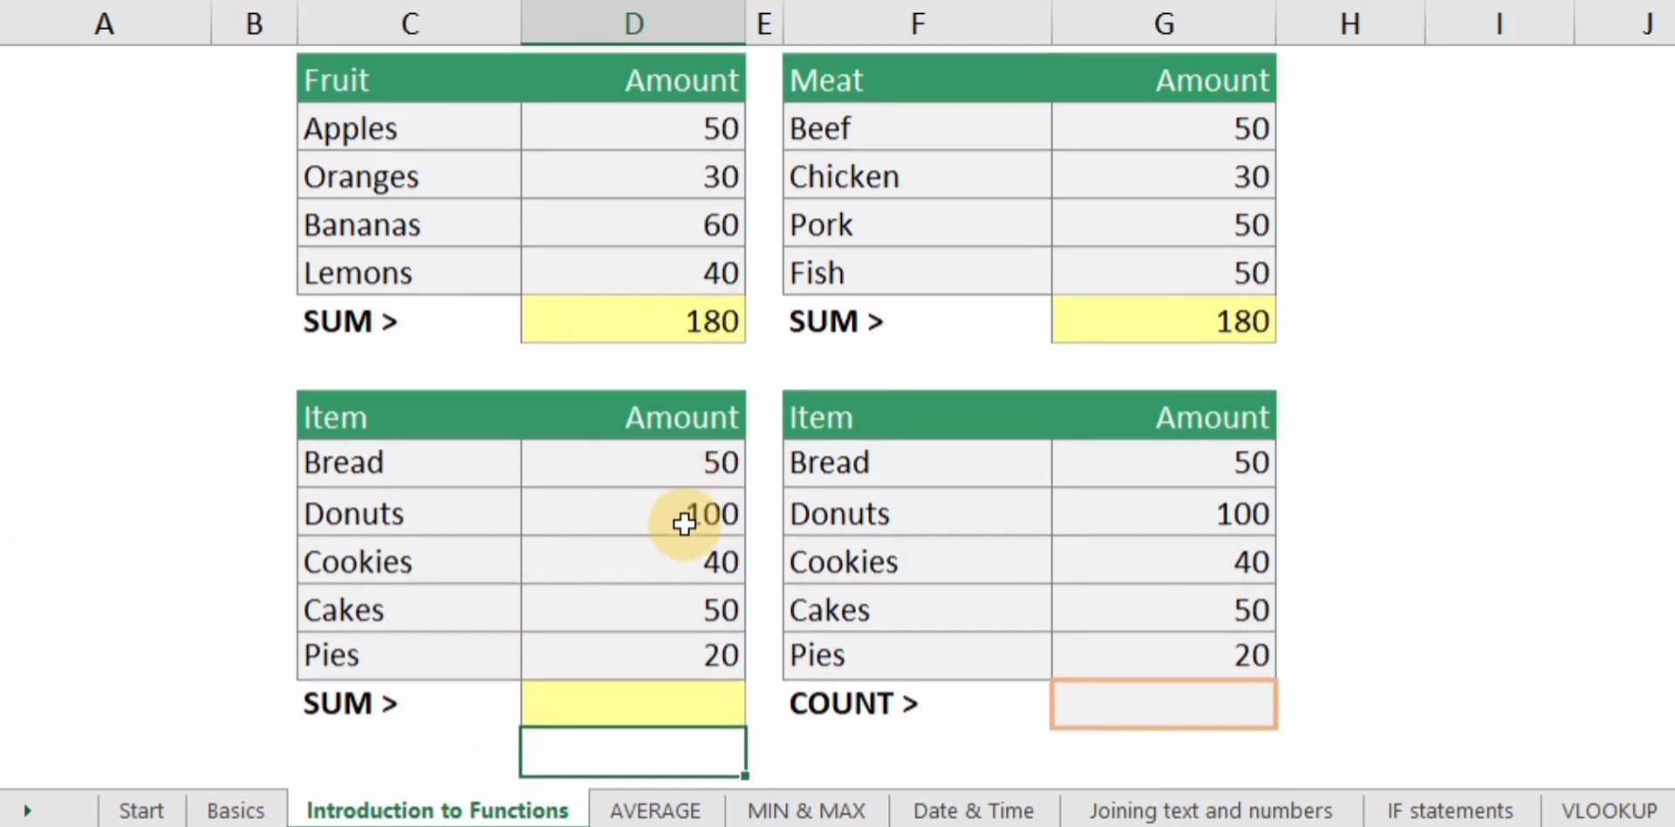
click(682, 703)
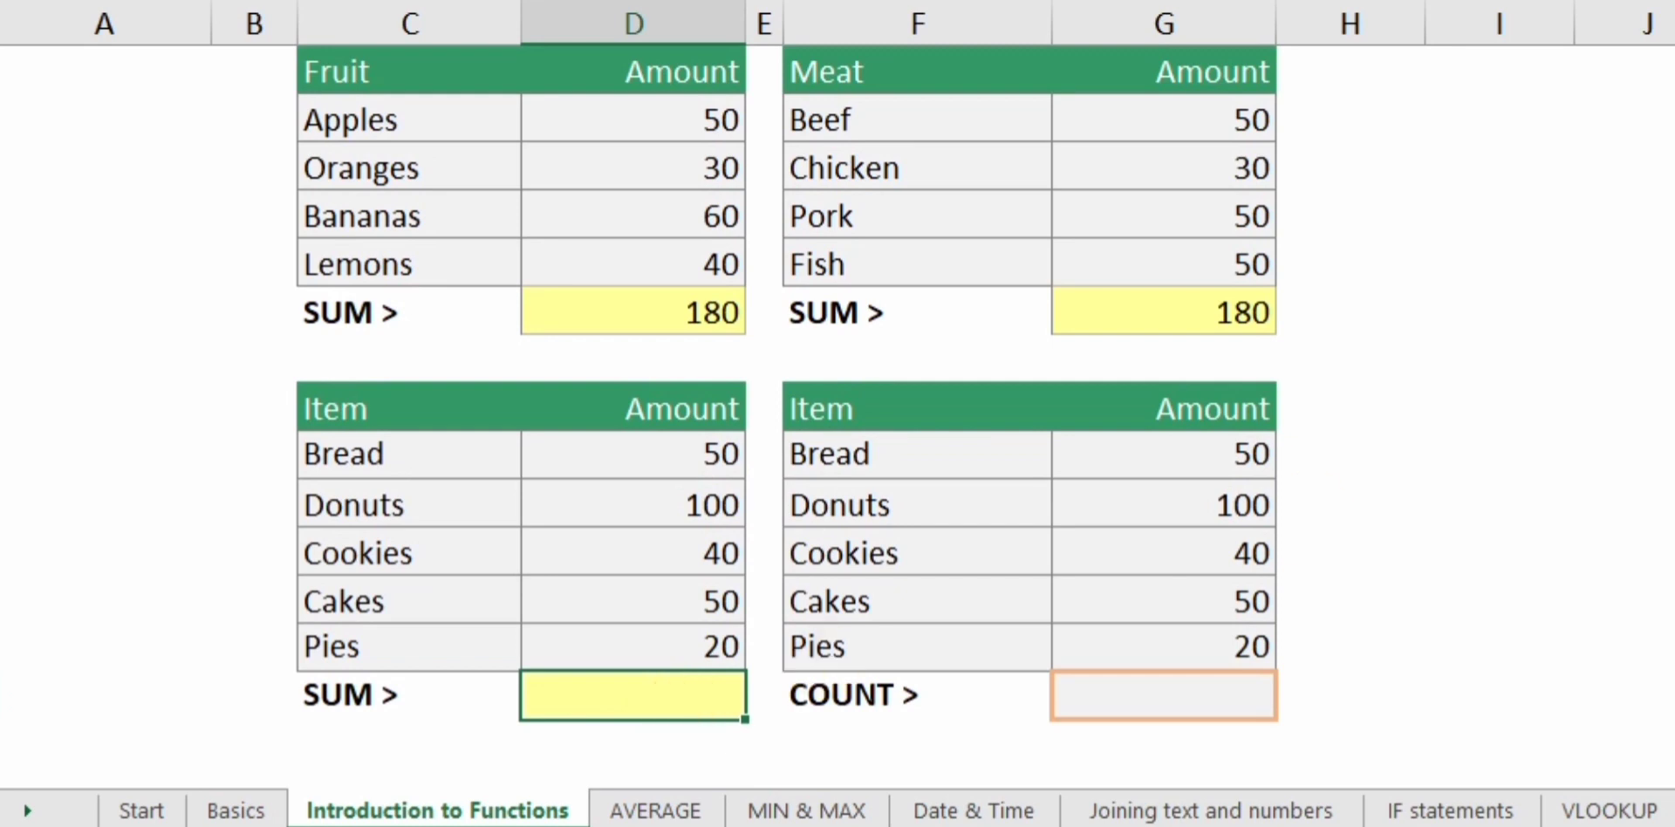
click(690, 697)
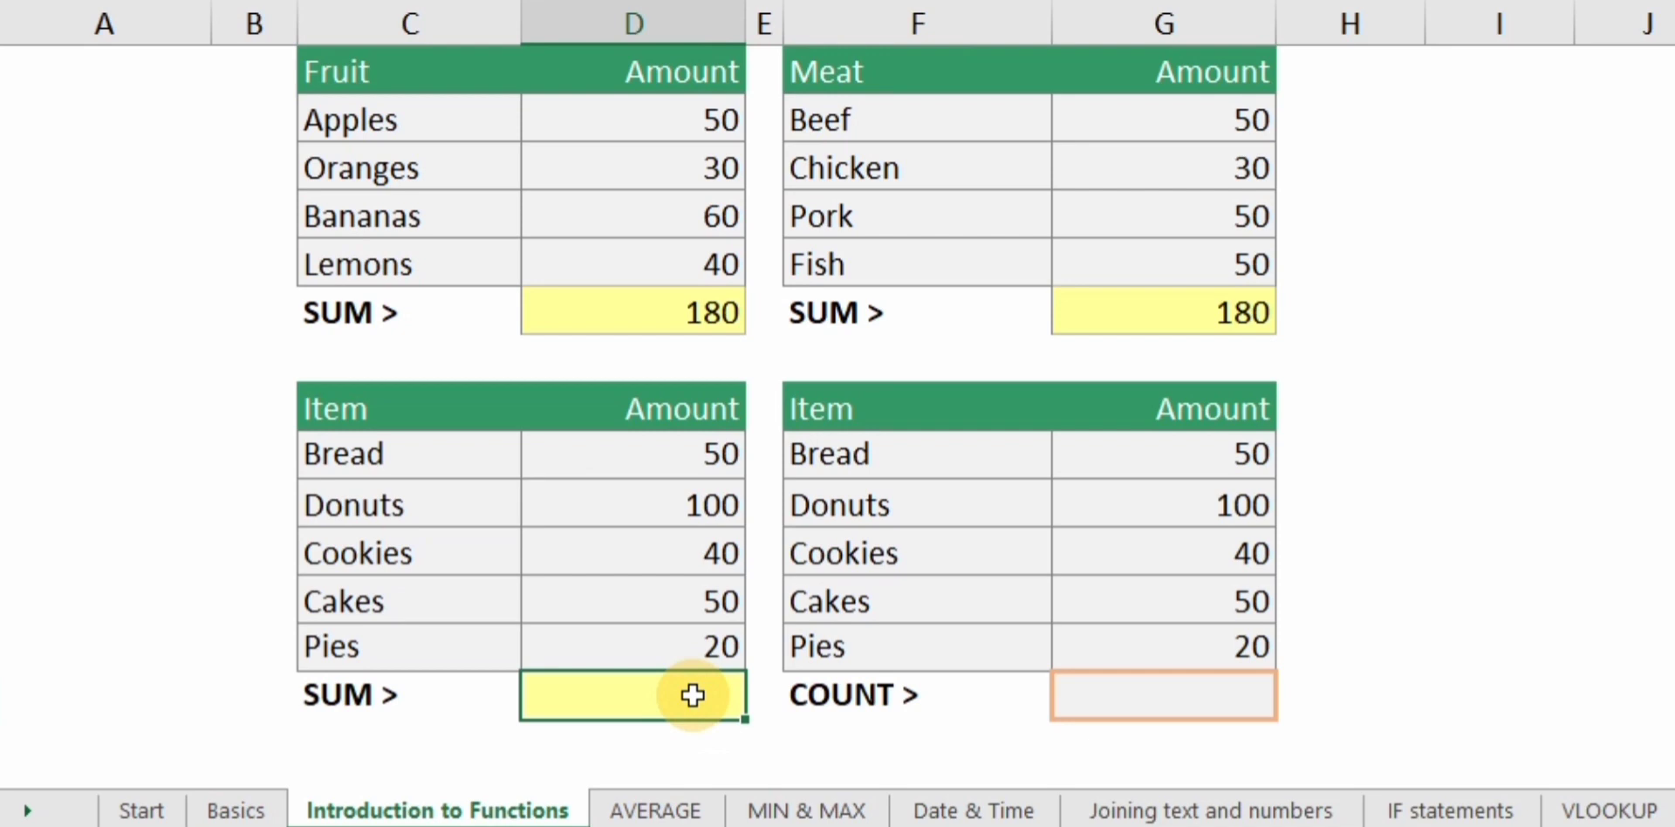
key(alt+equal)
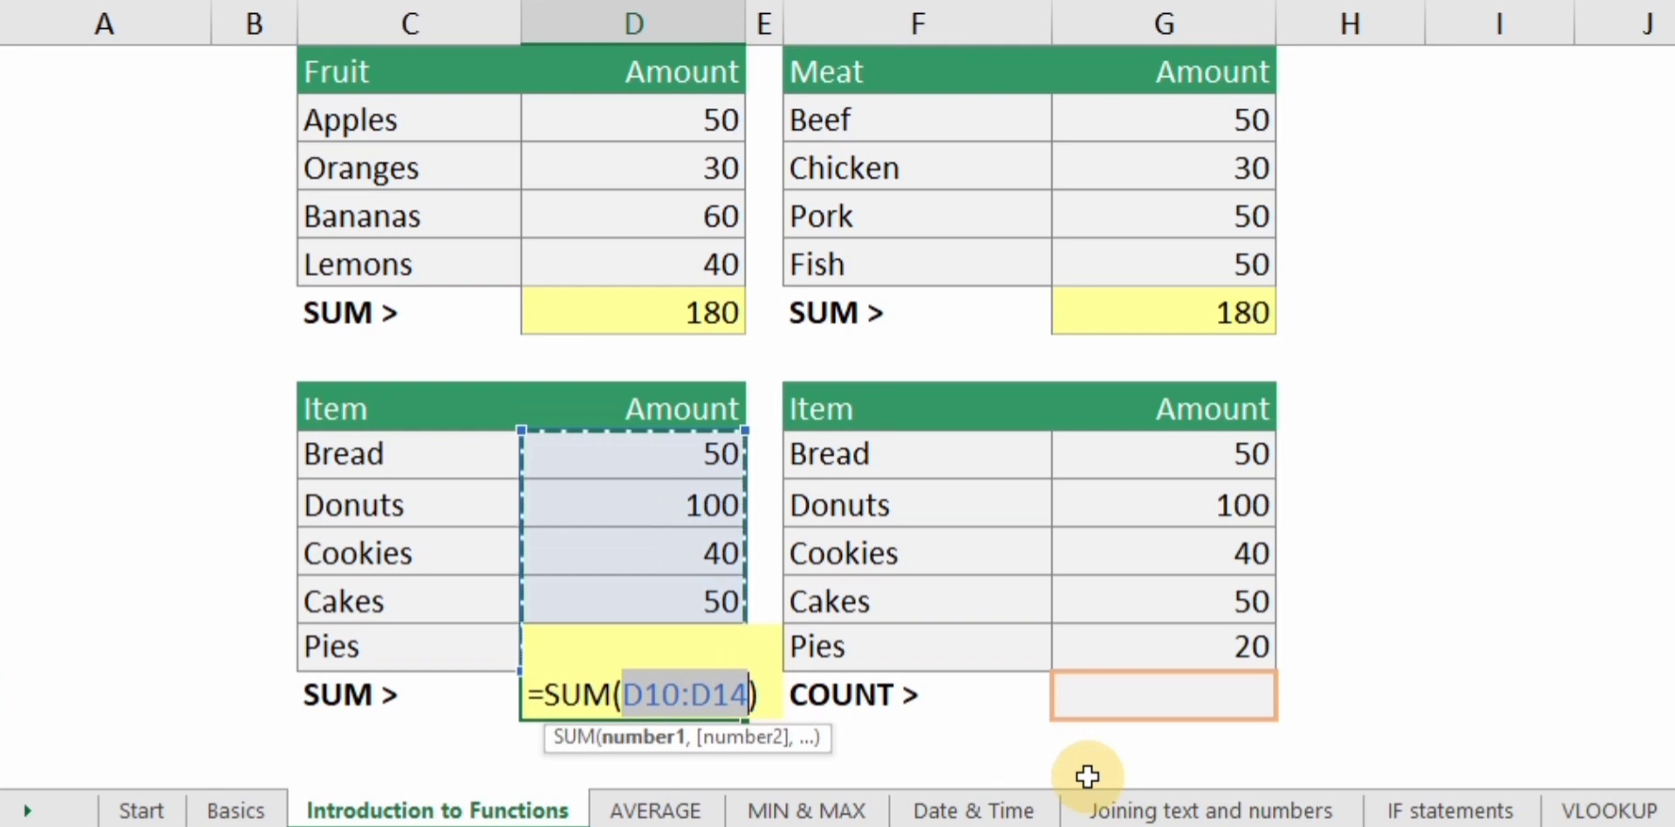
key(Return)
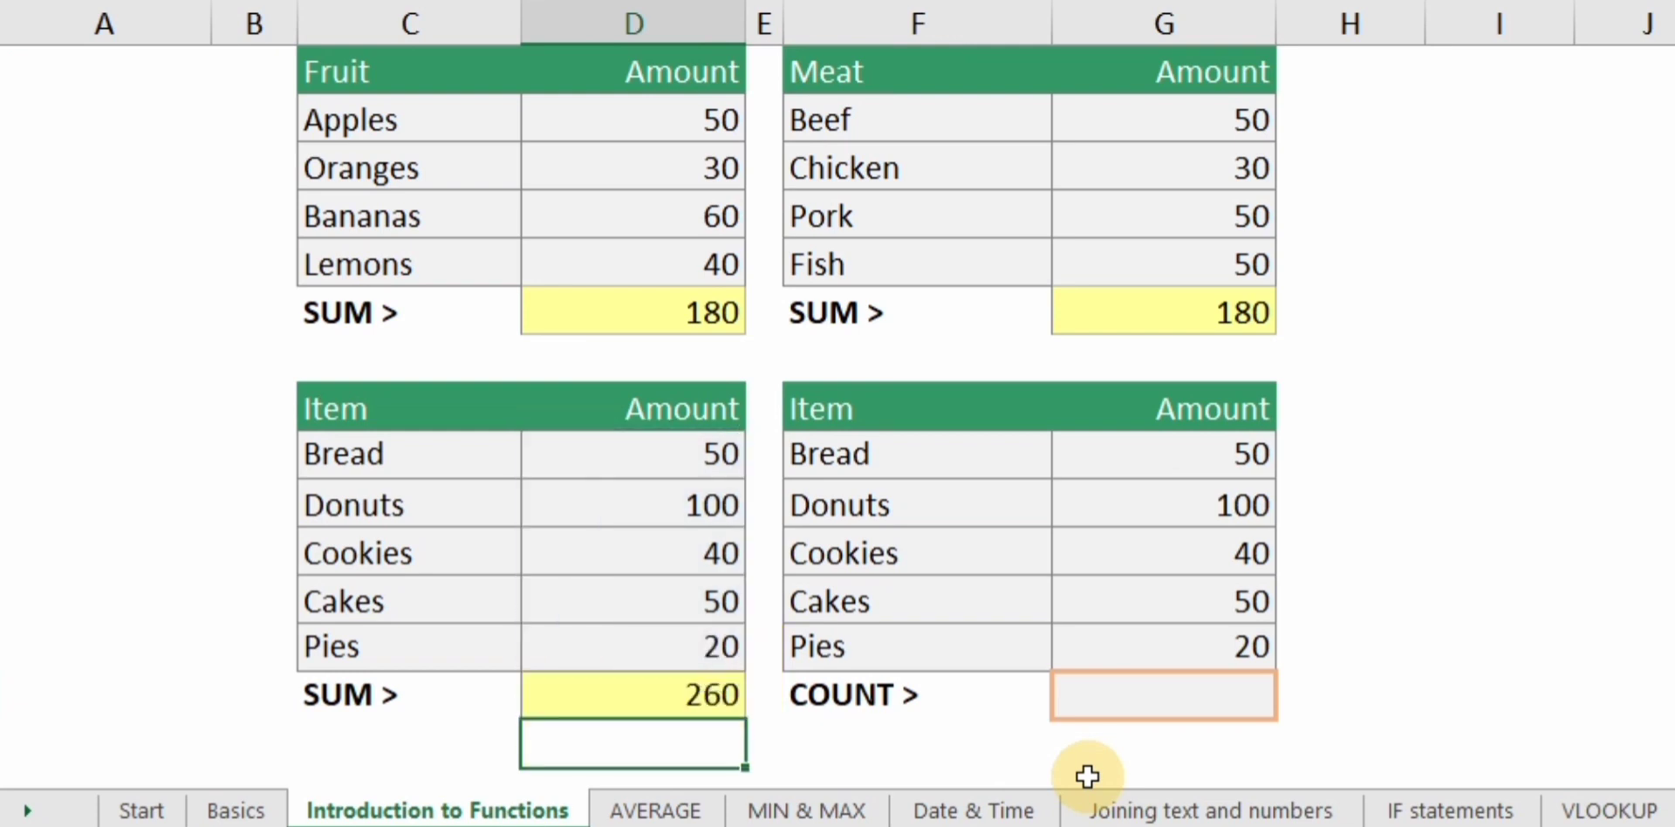
- Write the note "Alt + =" in column A, in the Cookies row, and make it bold
click(127, 559)
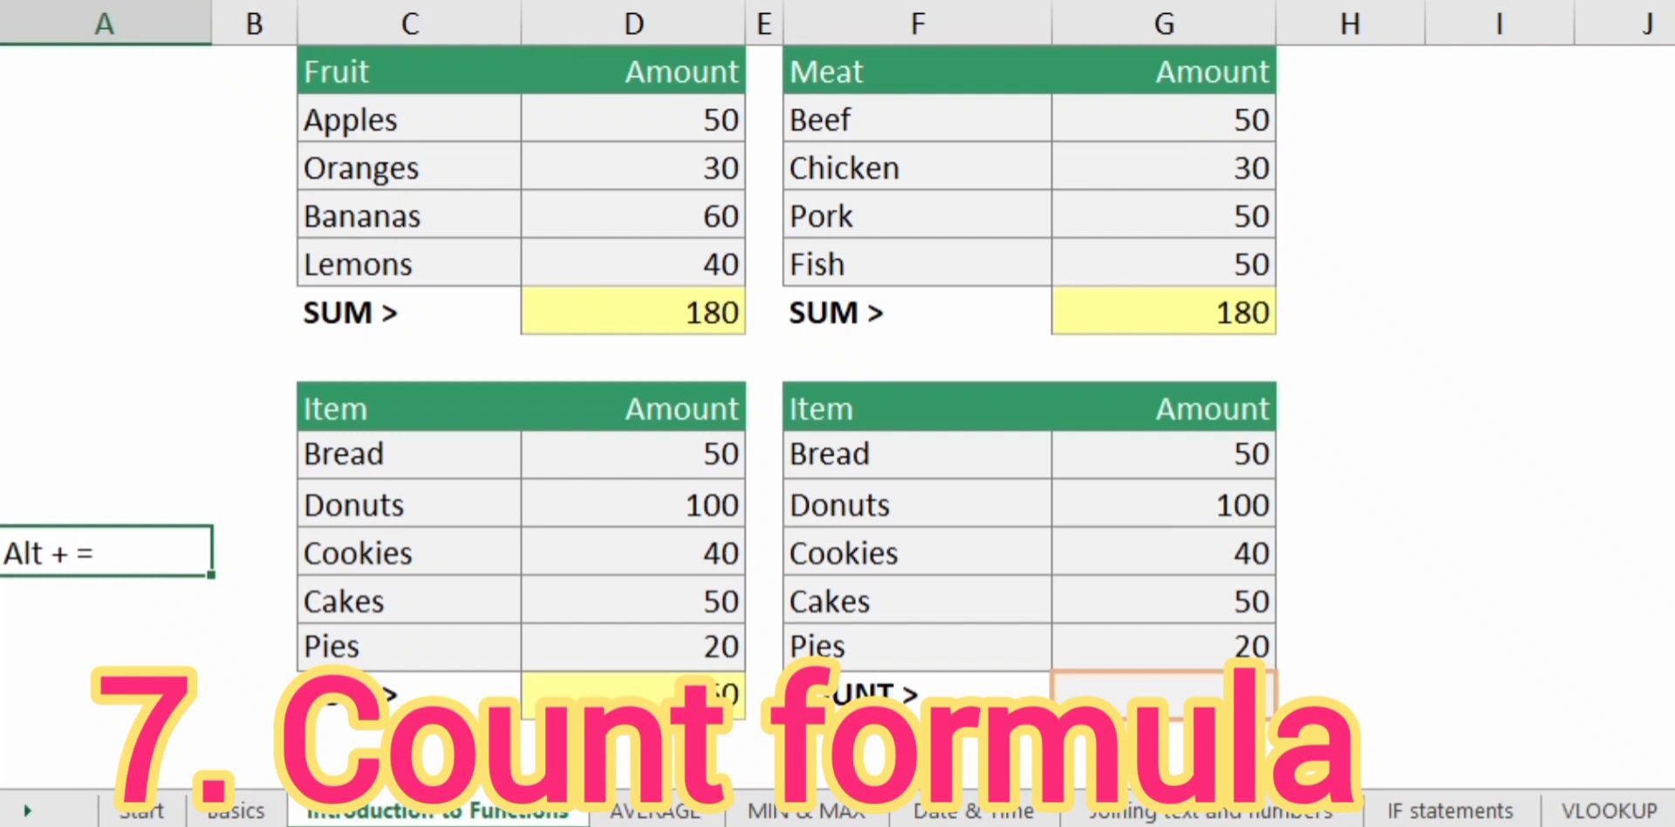
key(ctrl+b)
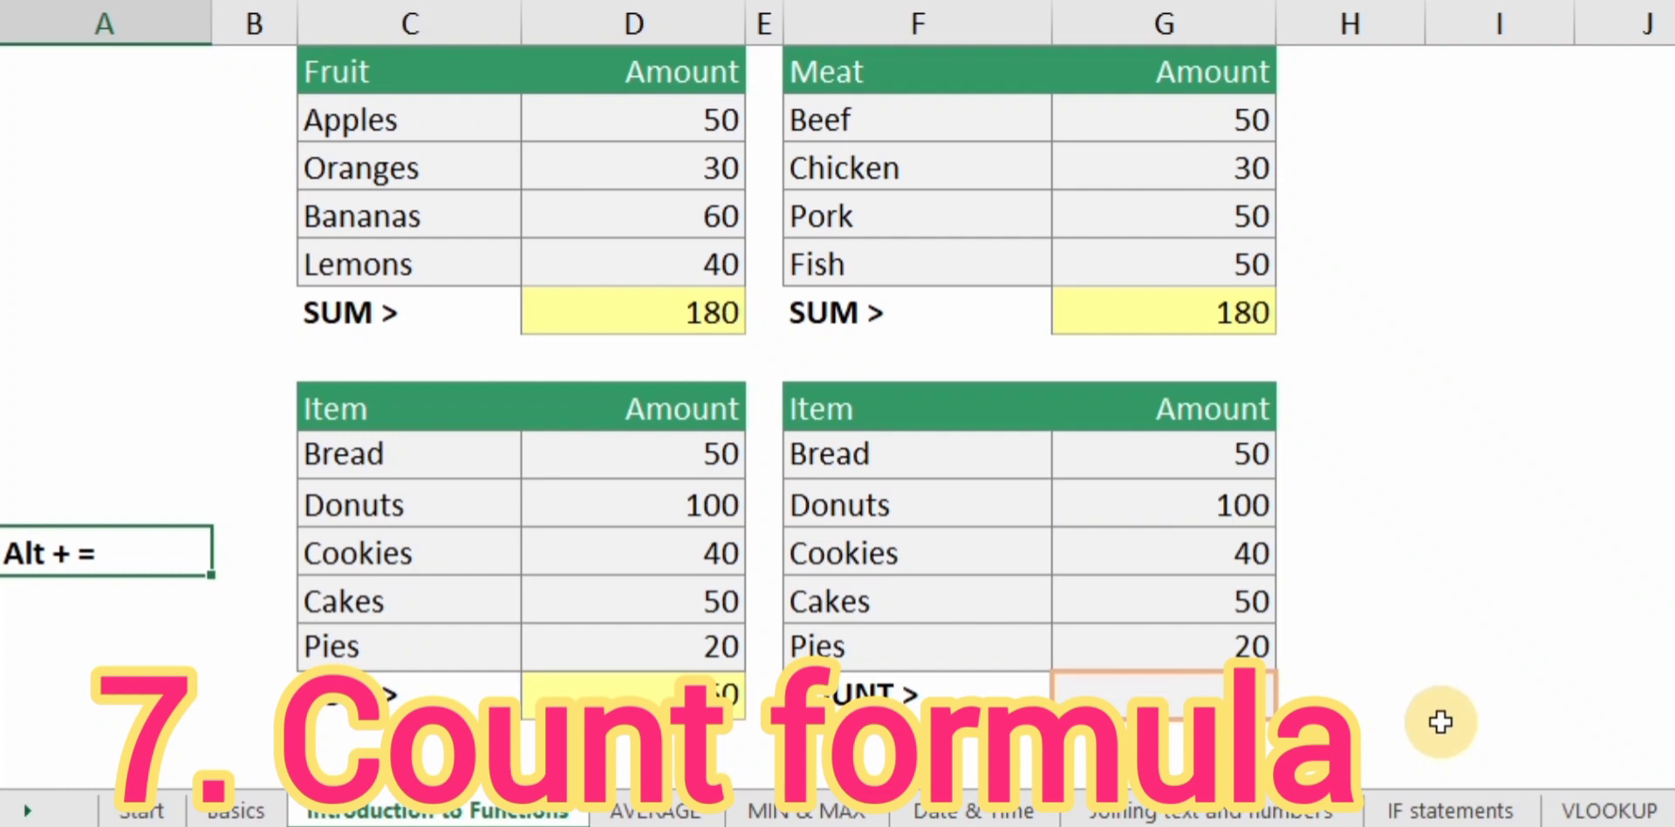
- Count the amounts G10:G14 in the COUNT cell with the COUNT function and make that cell bold
click(1133, 694)
text(=)
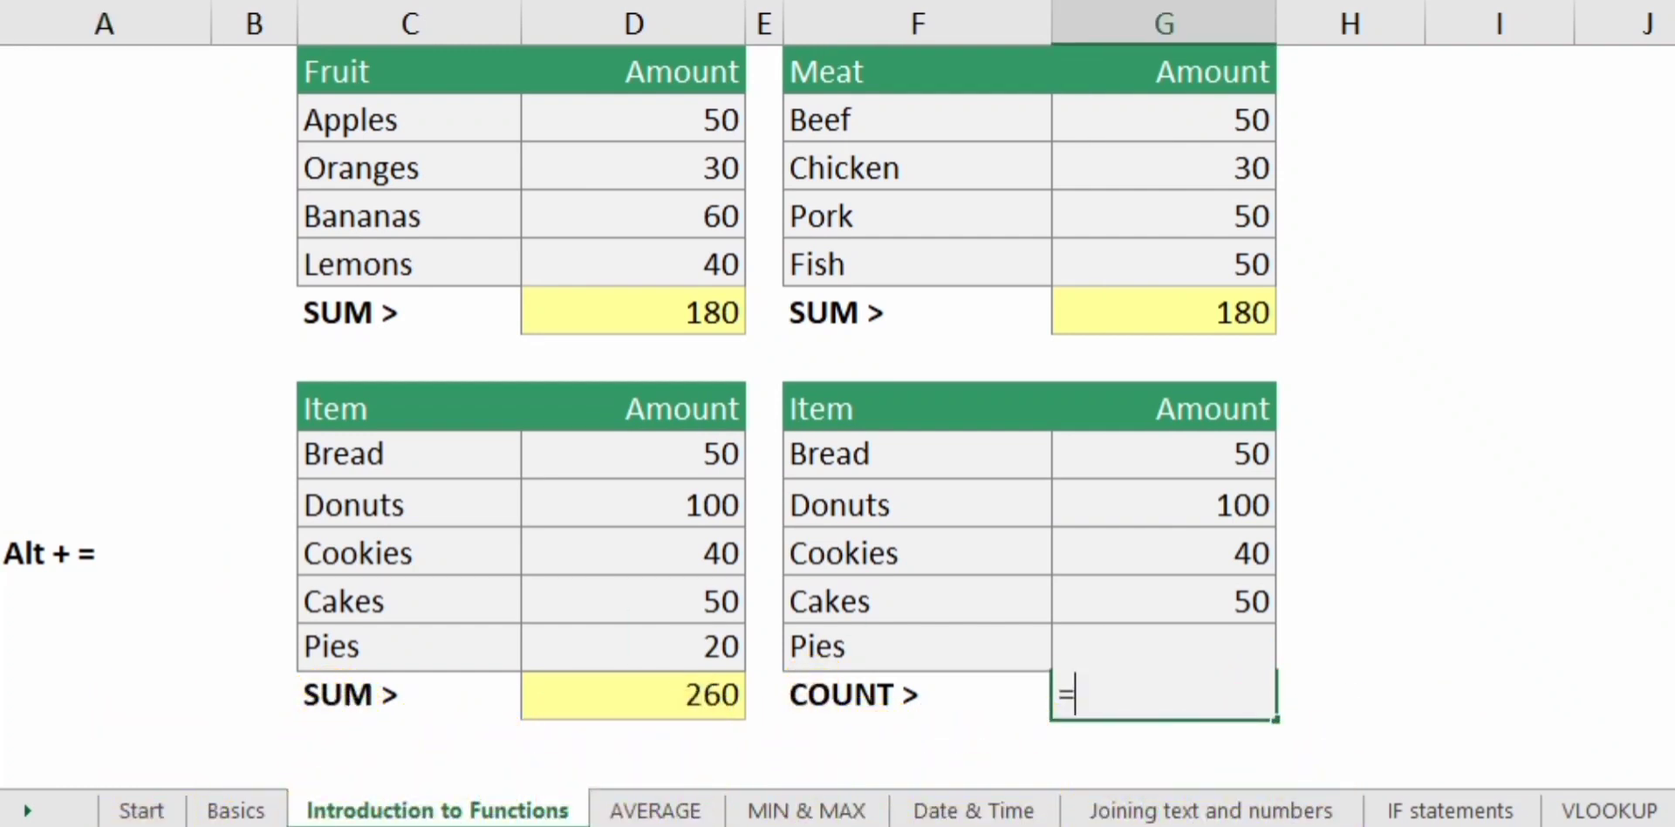
text(count)
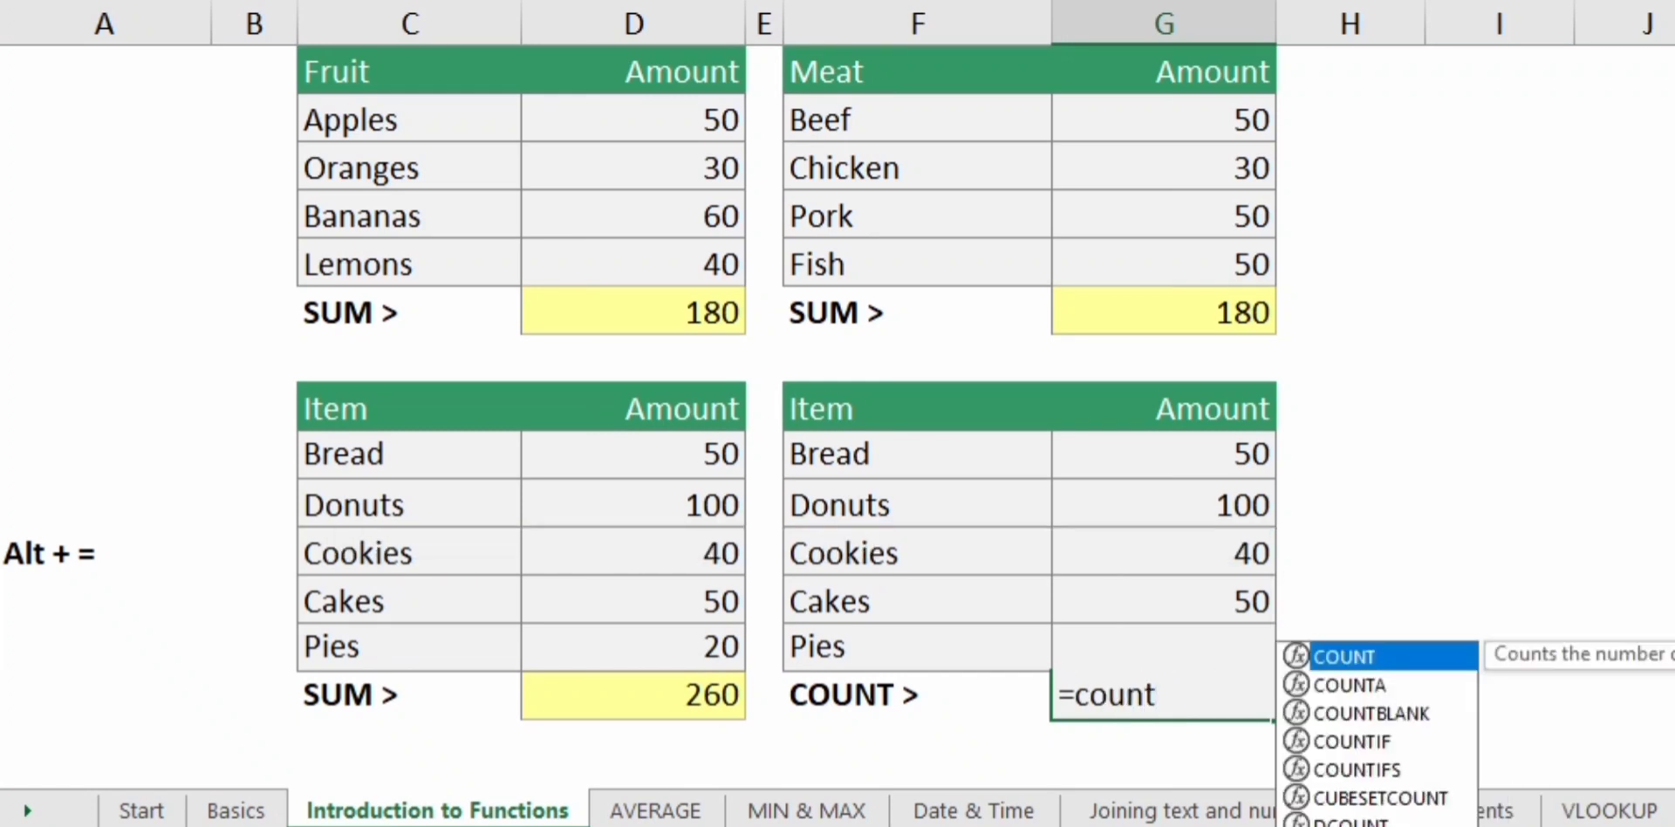
text(()
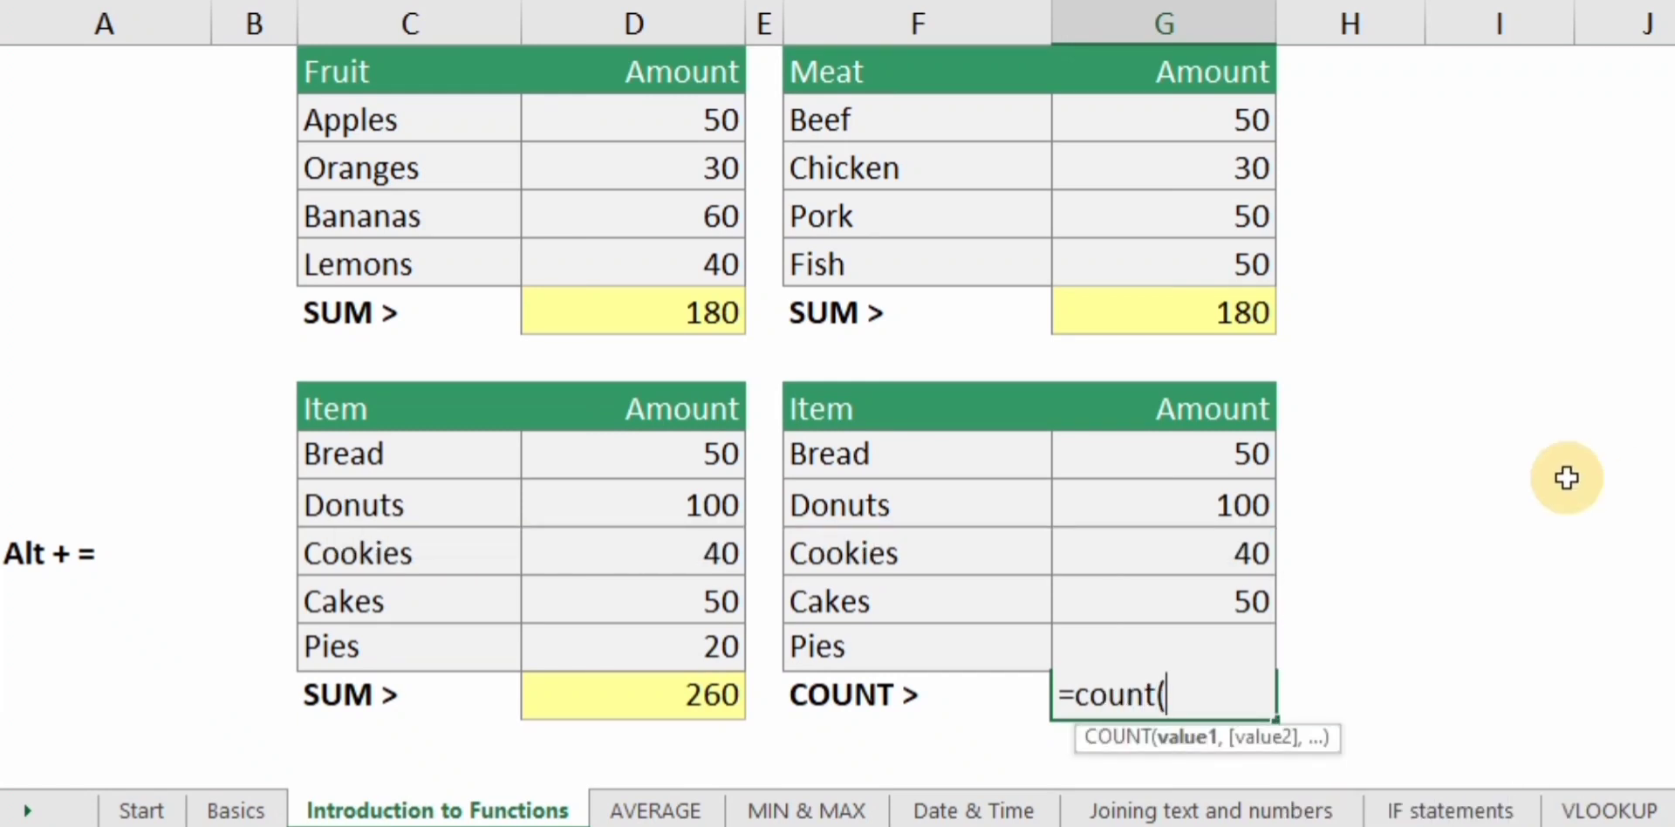
click(1228, 451)
drag(1228, 451, 1225, 659)
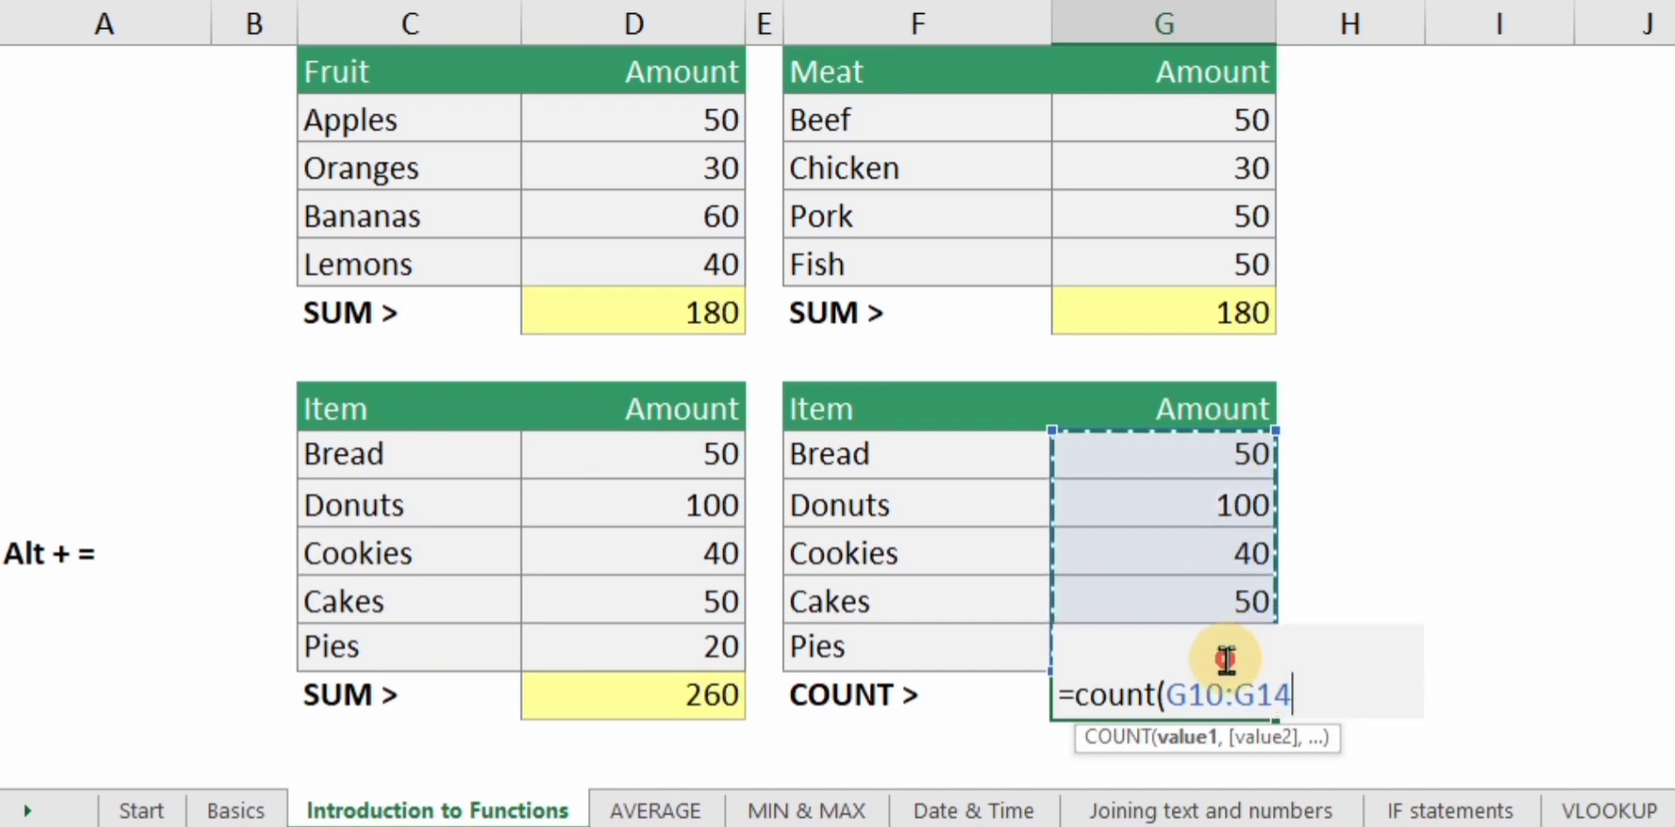
text())
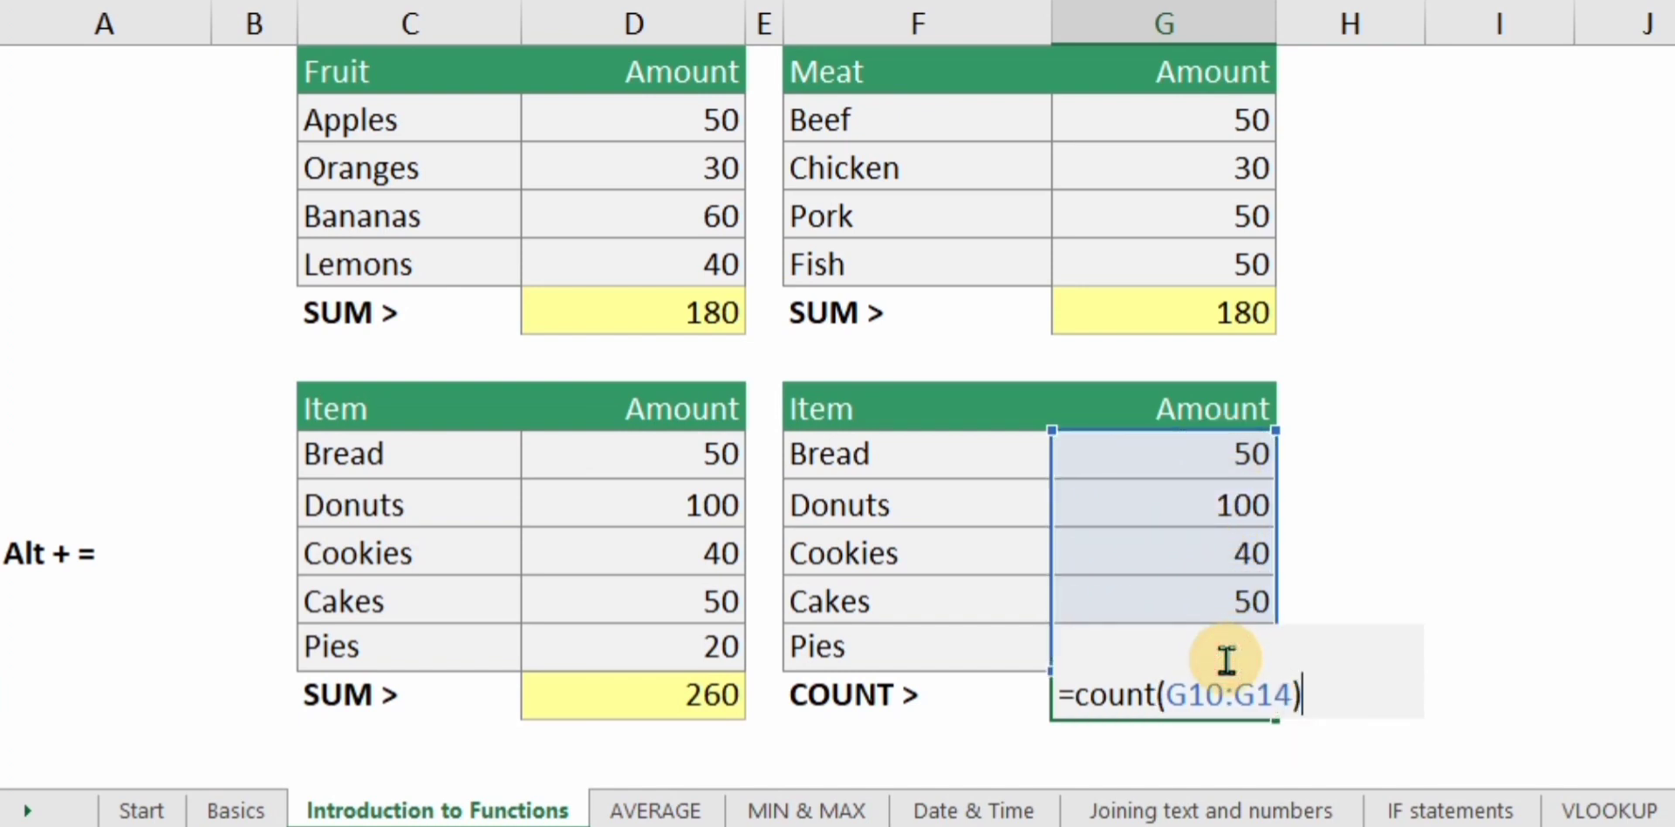
key(Return)
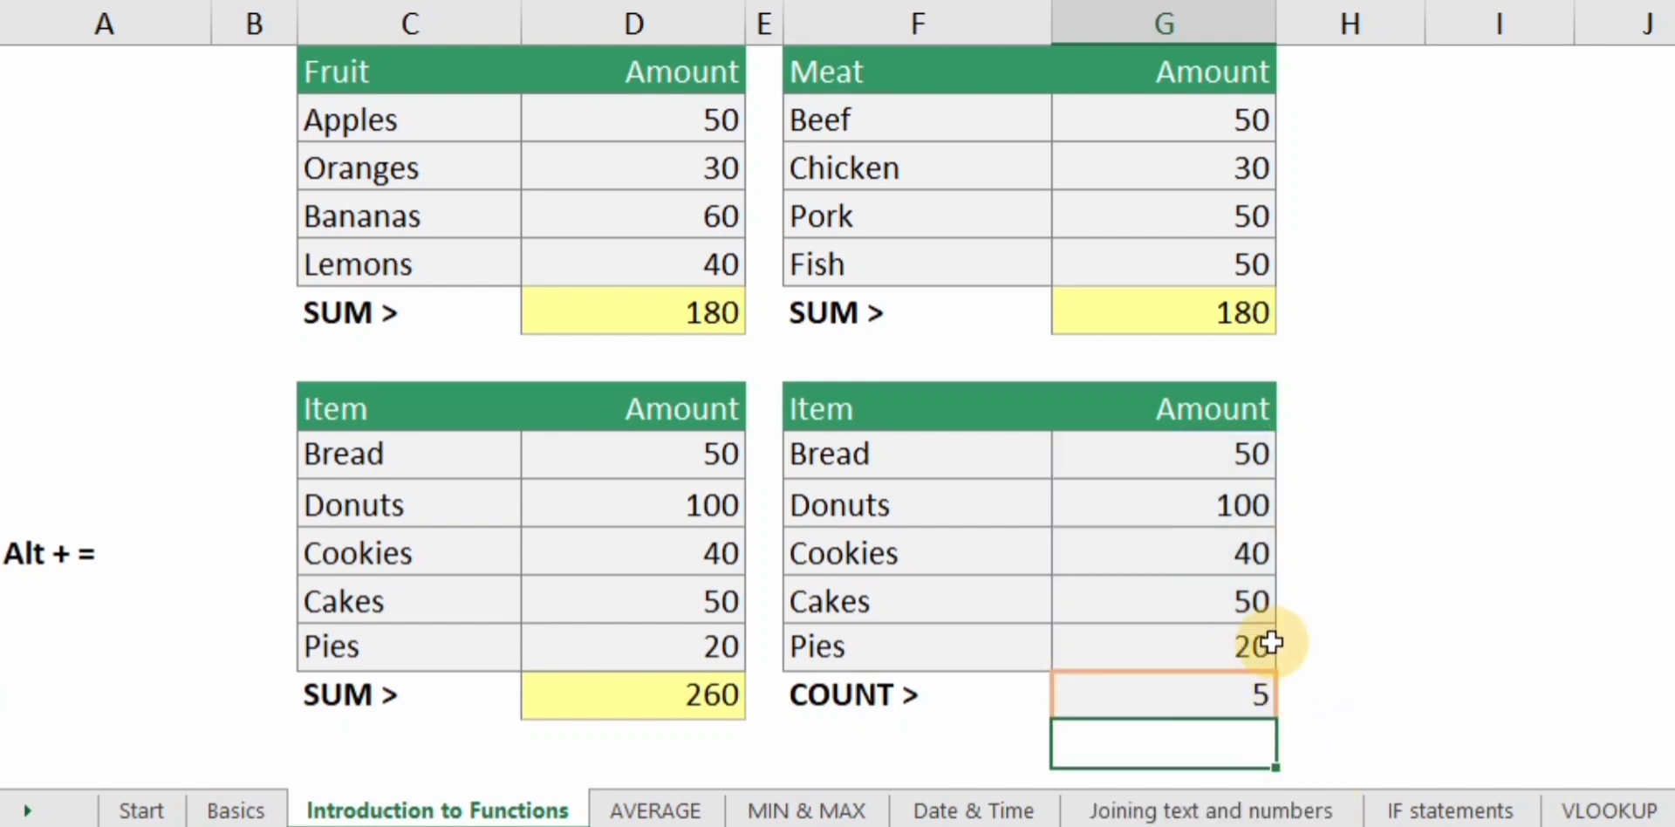
click(1236, 702)
key(ctrl+b)
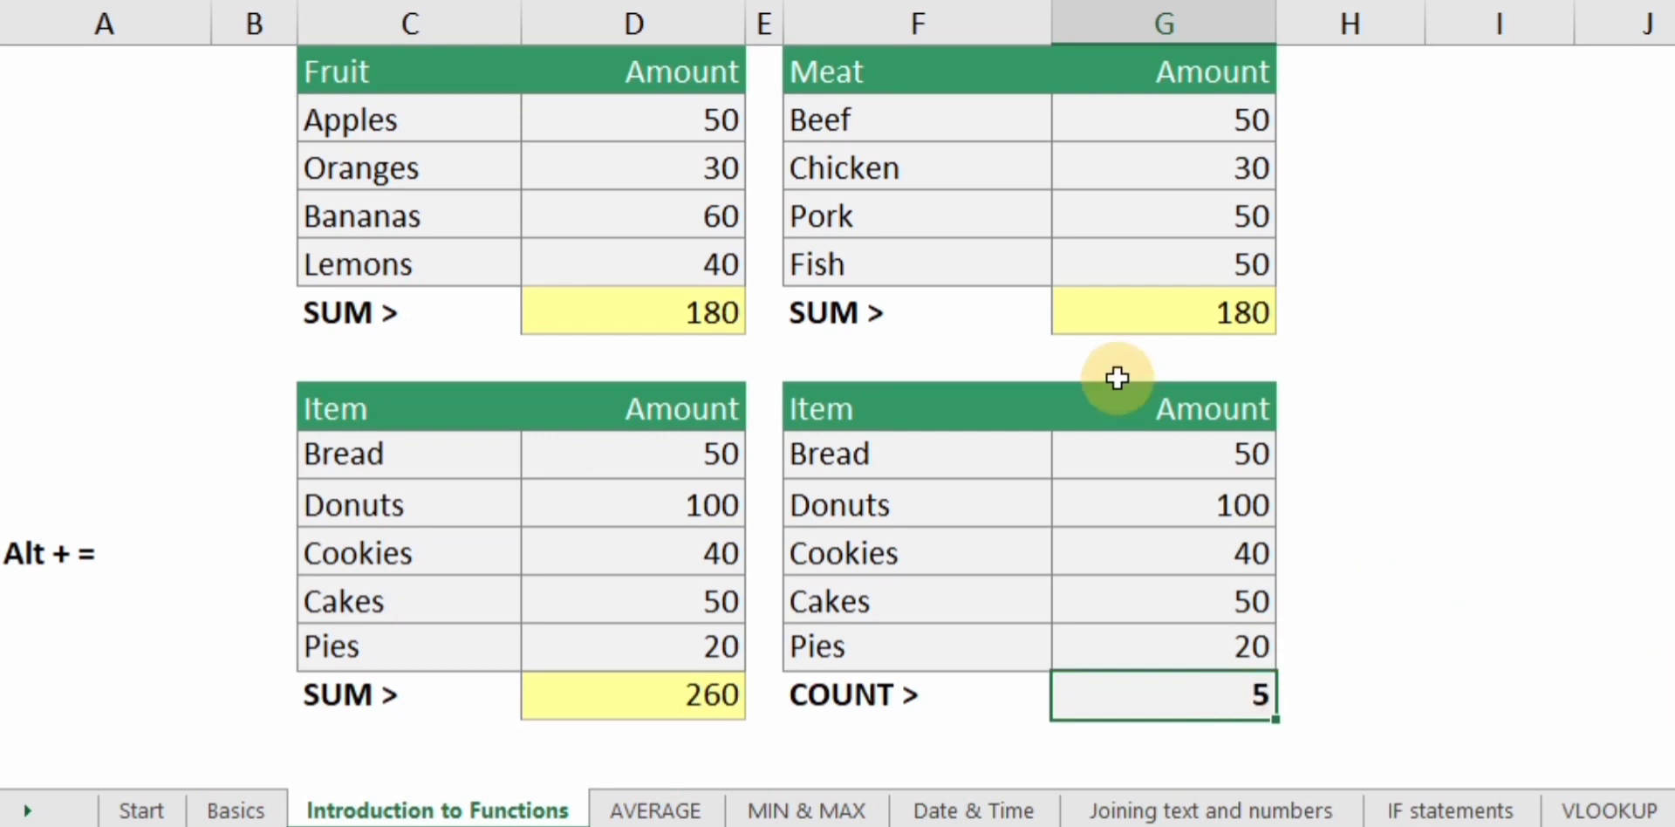
- Go through the amounts from Bread to Pies that the COUNT formula covers
click(1228, 464)
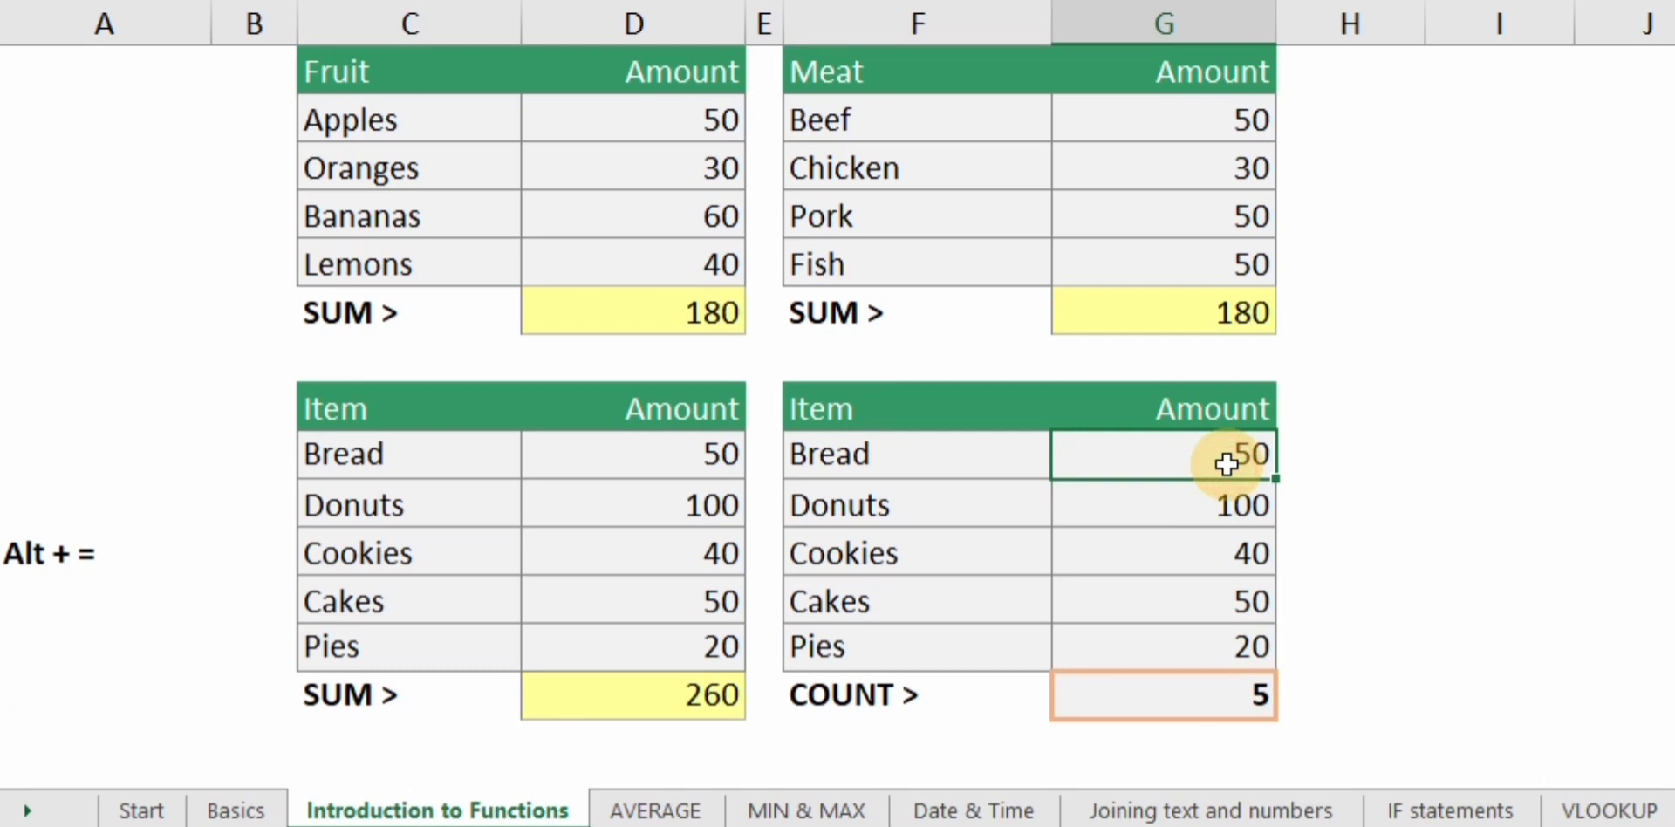
click(1221, 502)
click(1208, 554)
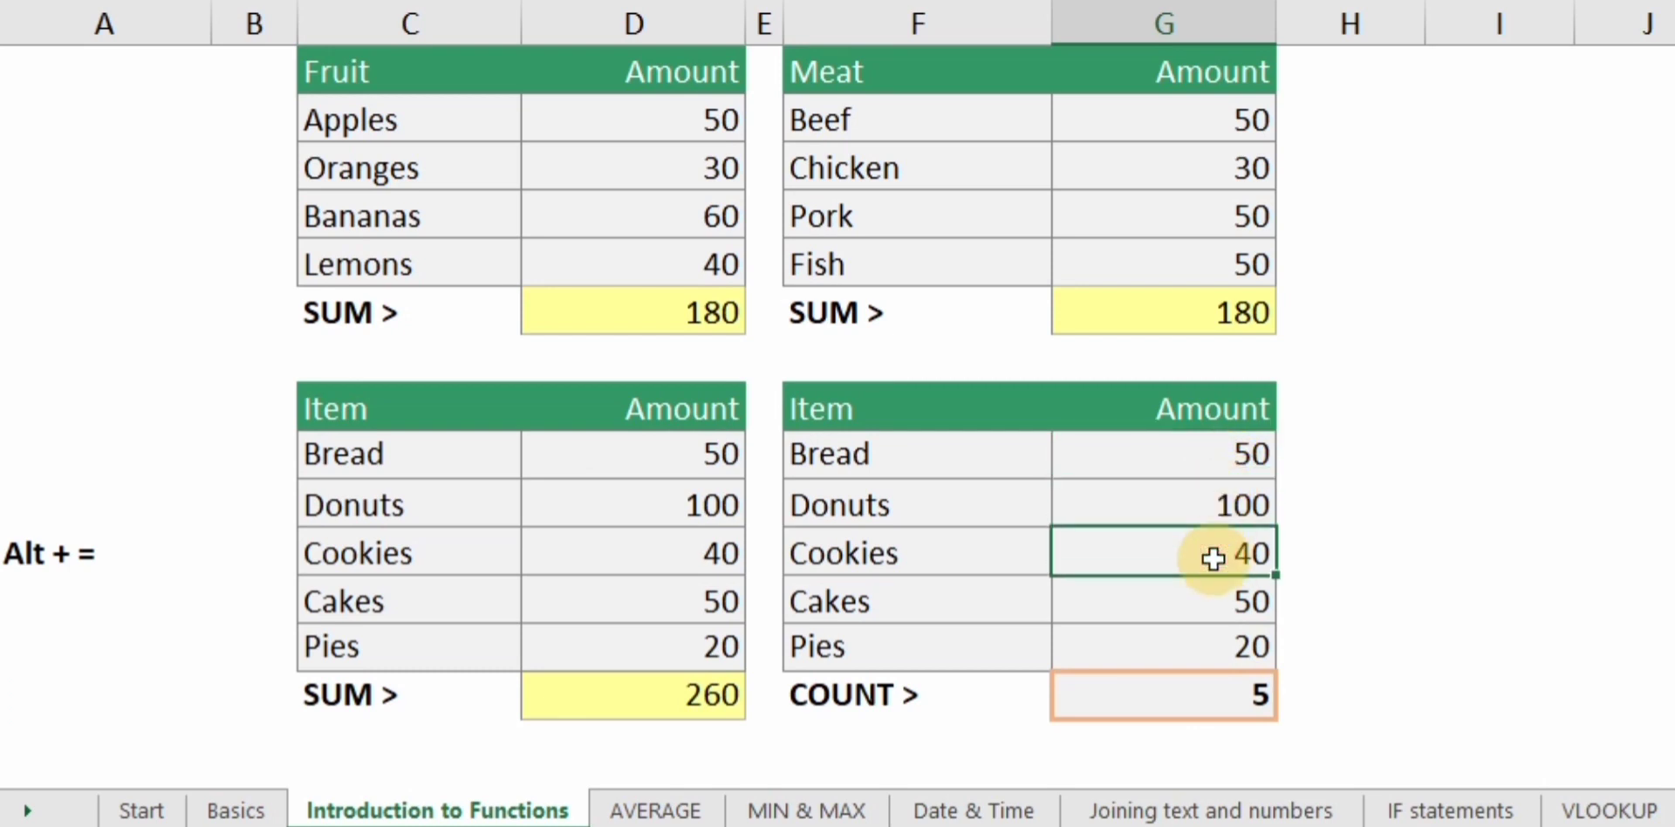
click(1206, 607)
click(1206, 650)
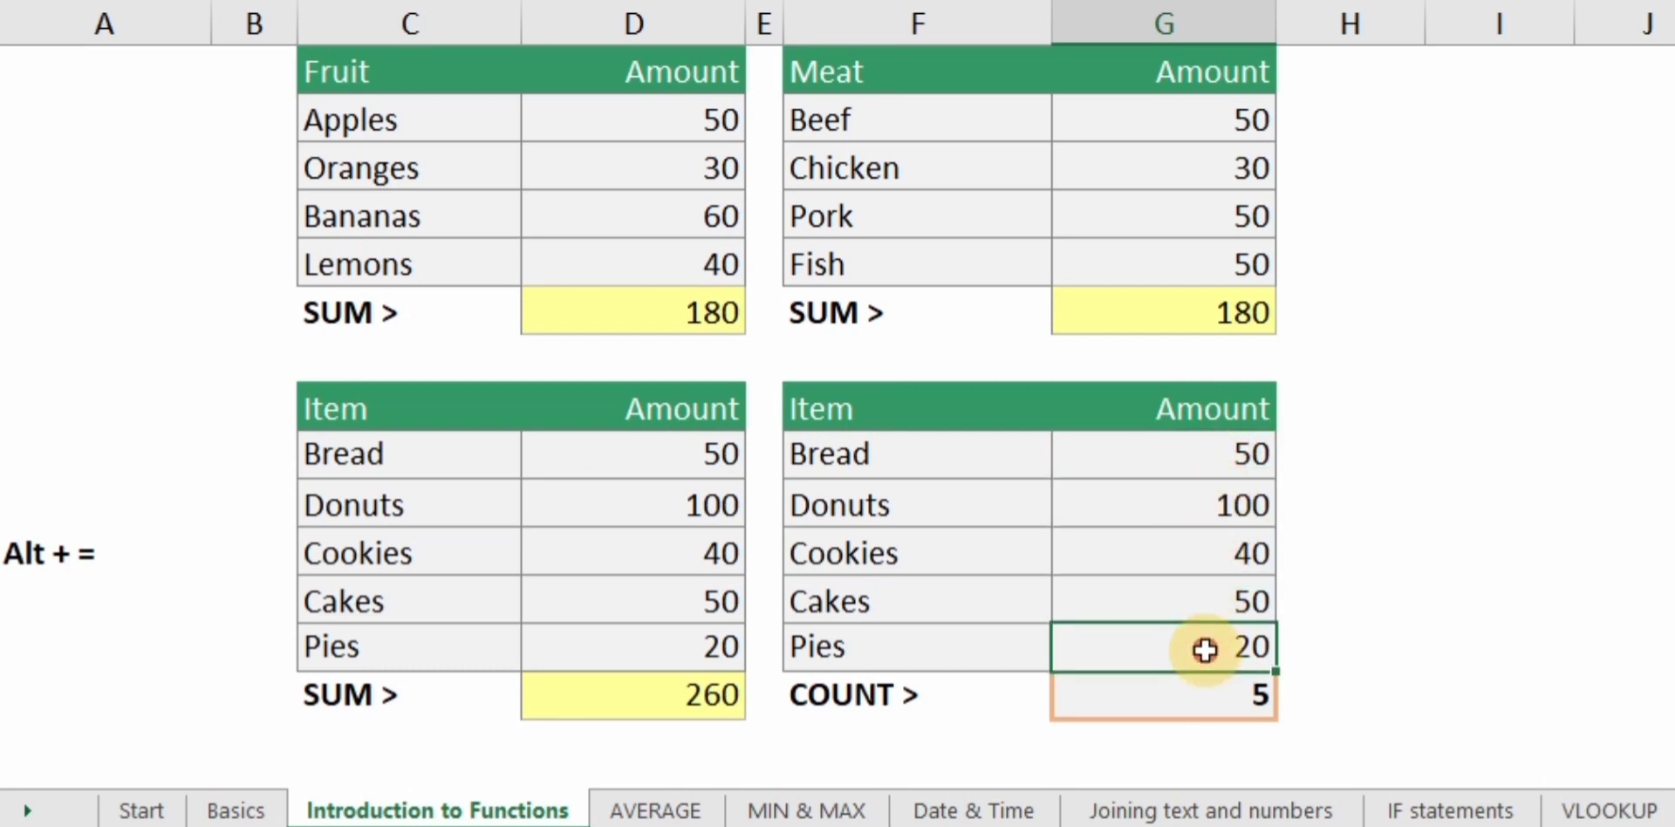
- Replace the Cookies amount in the COUNT table with a text entry (a surname) to test how COUNT treats text
click(1248, 556)
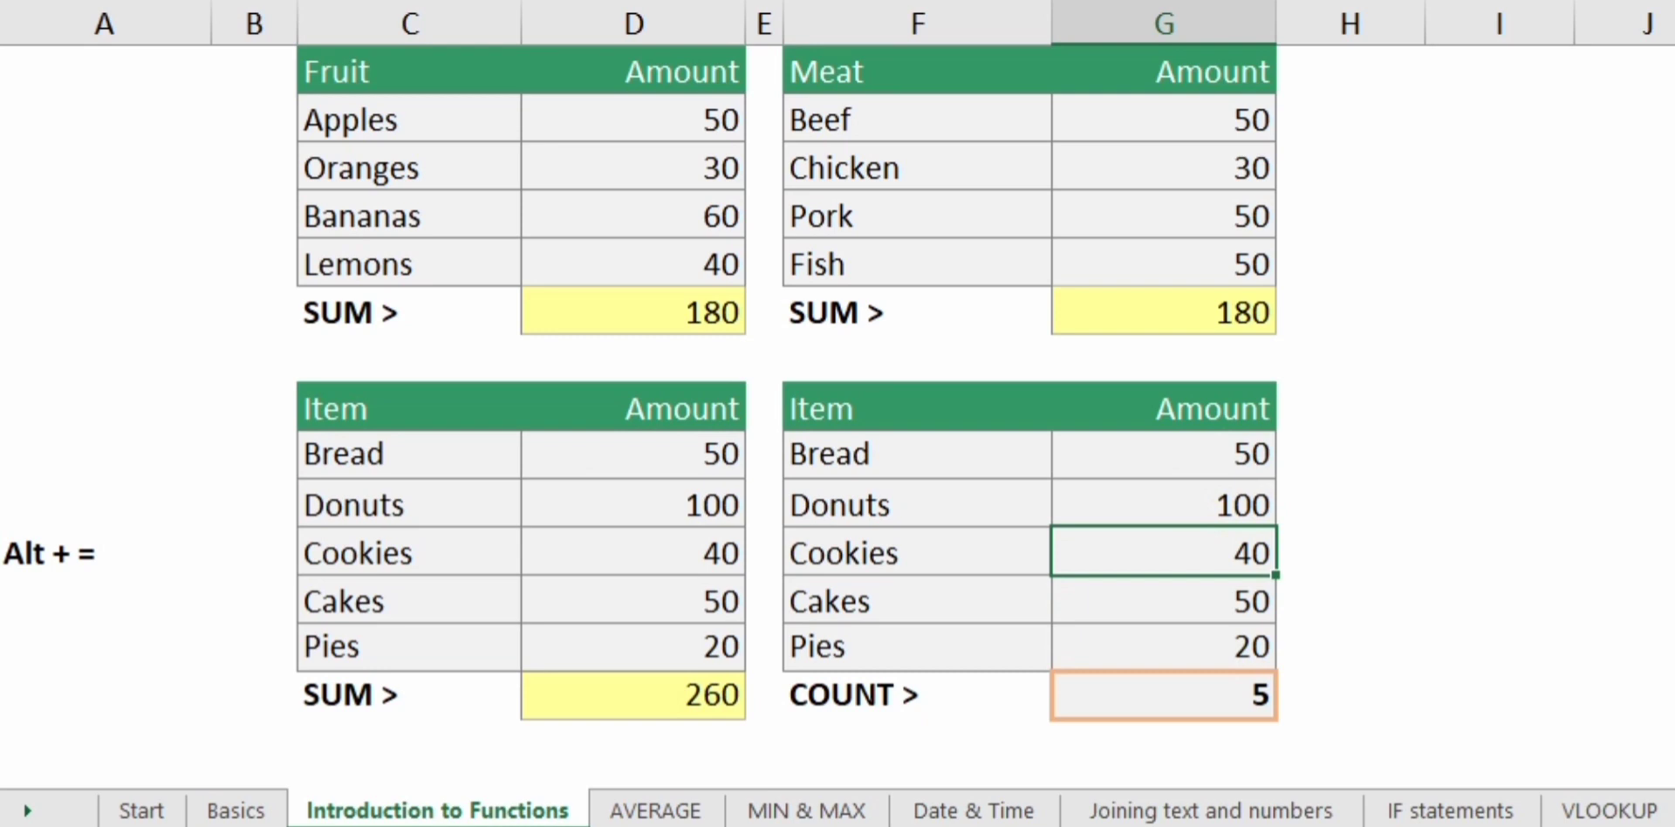
text(Khan)
key(Return)
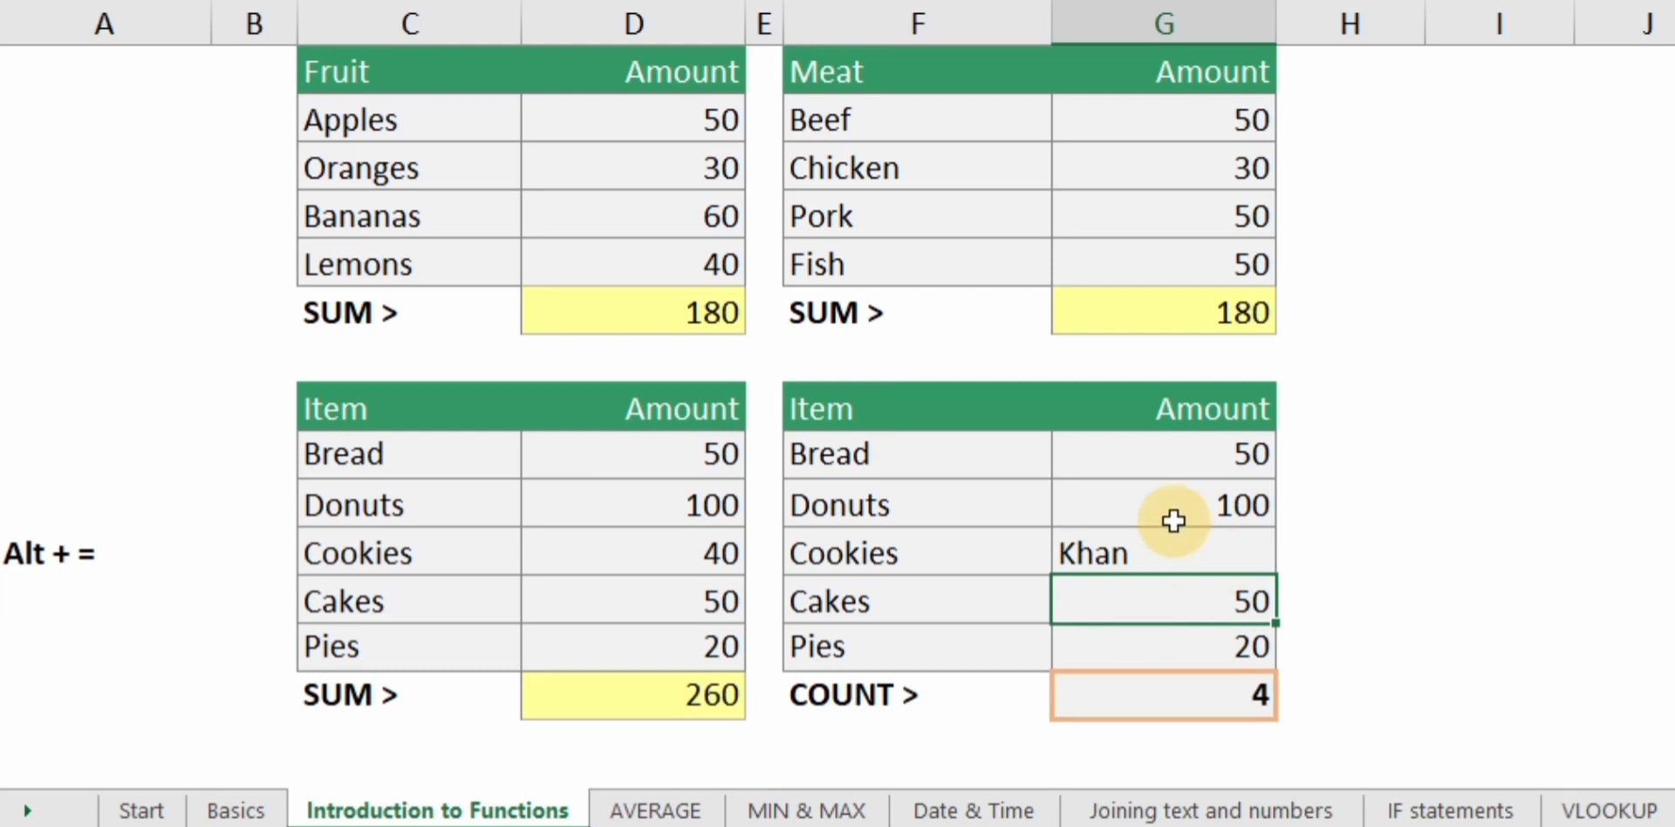
- Set the Cookies amount in the COUNT table to 40 in place of the text entry
click(1130, 548)
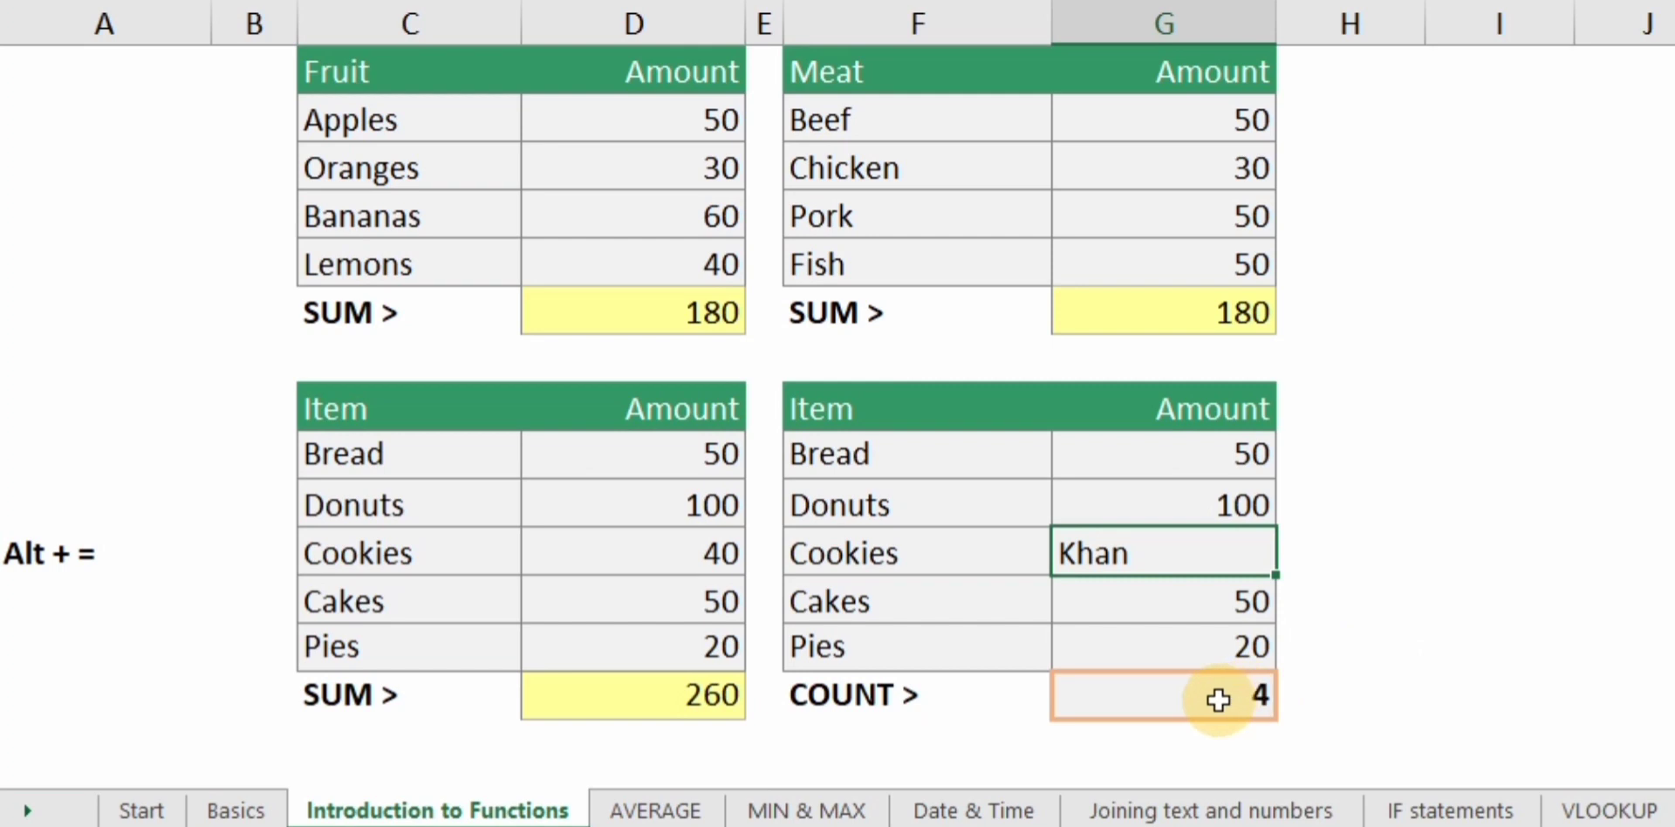
text(40)
key(Return)
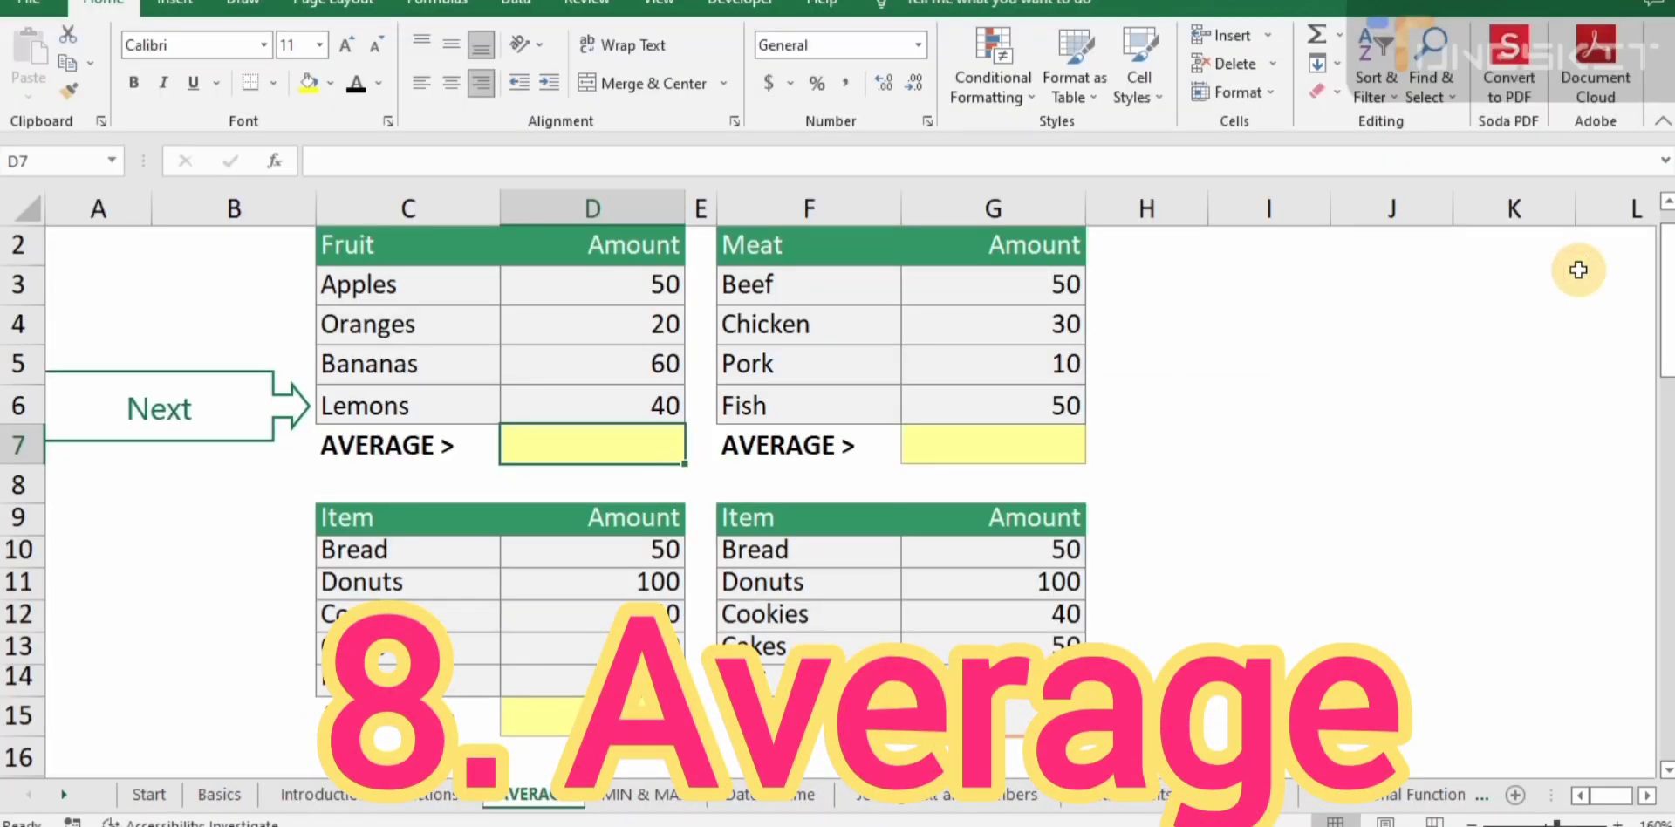
- Calculate the average of the fruit amounts in D7 with the AVERAGE function over D3:D6
text(=)
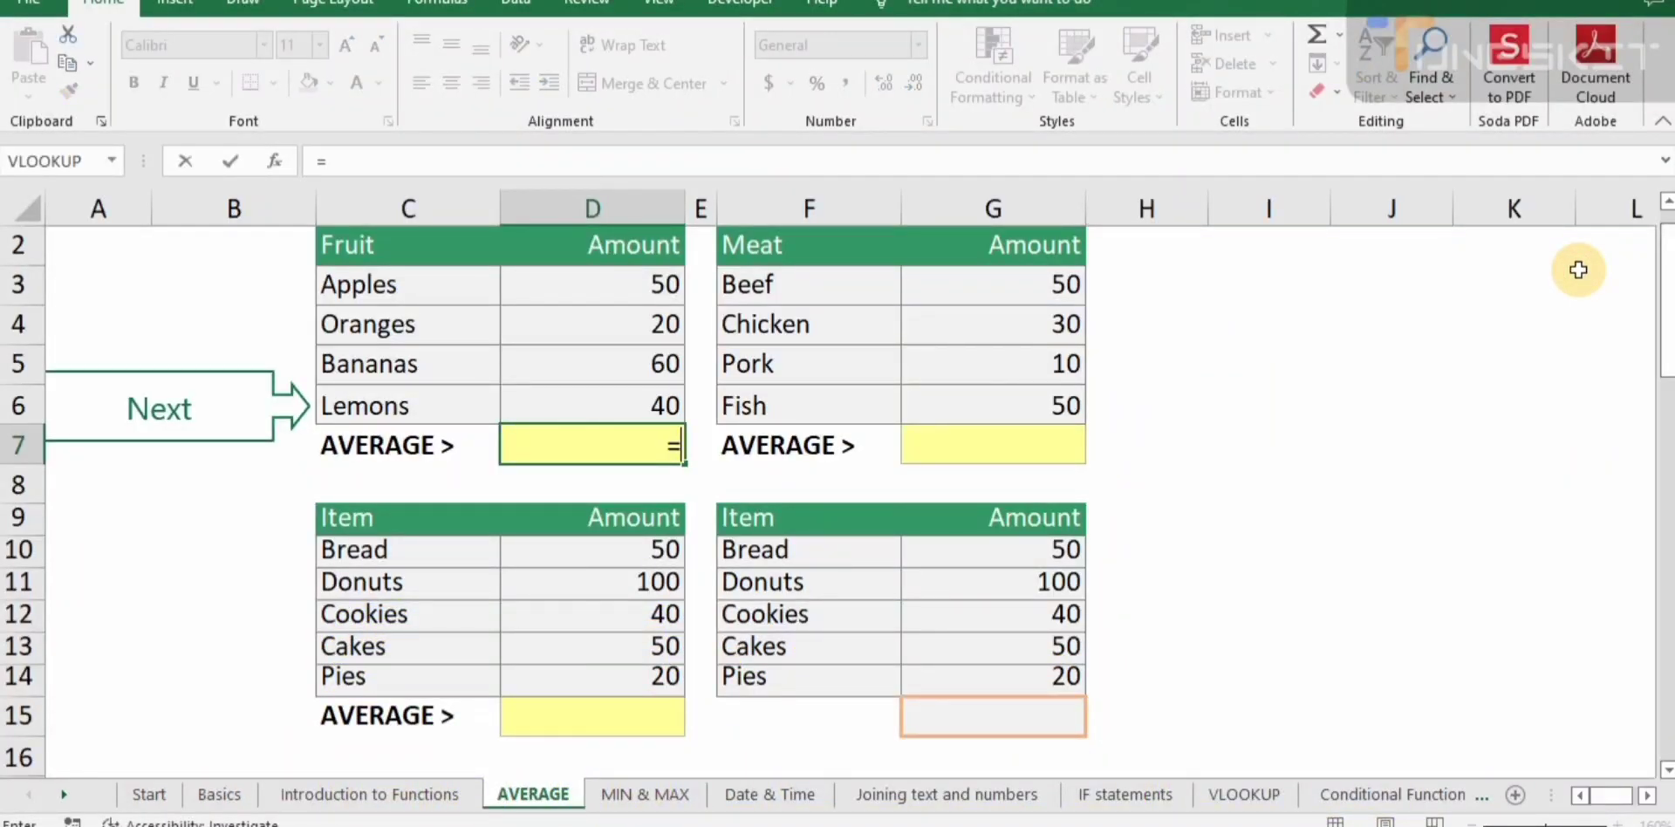
text(av)
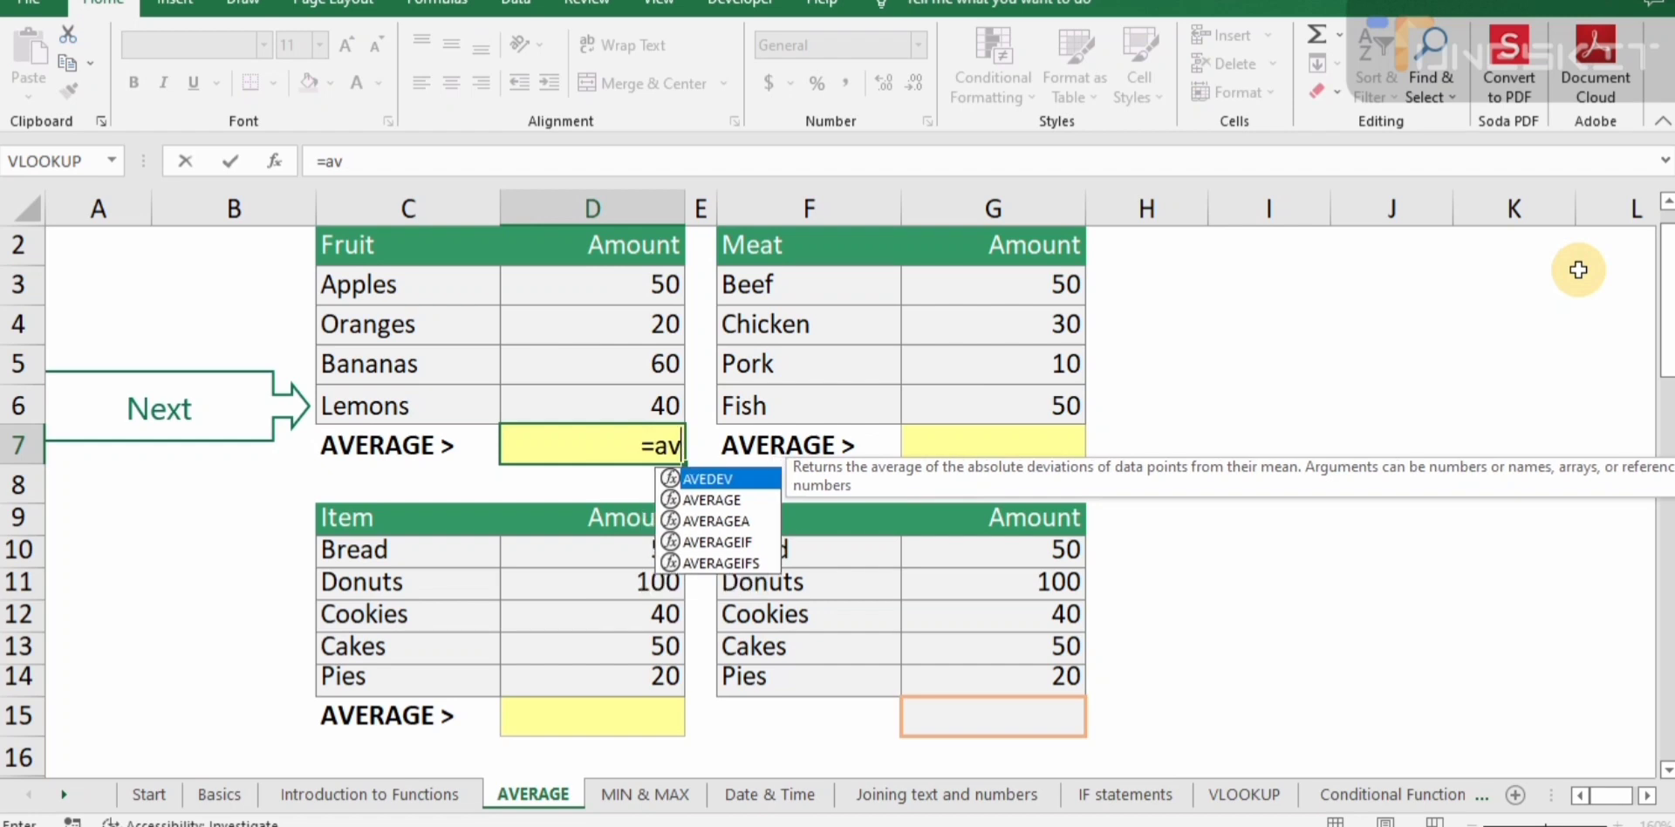
text(erage()
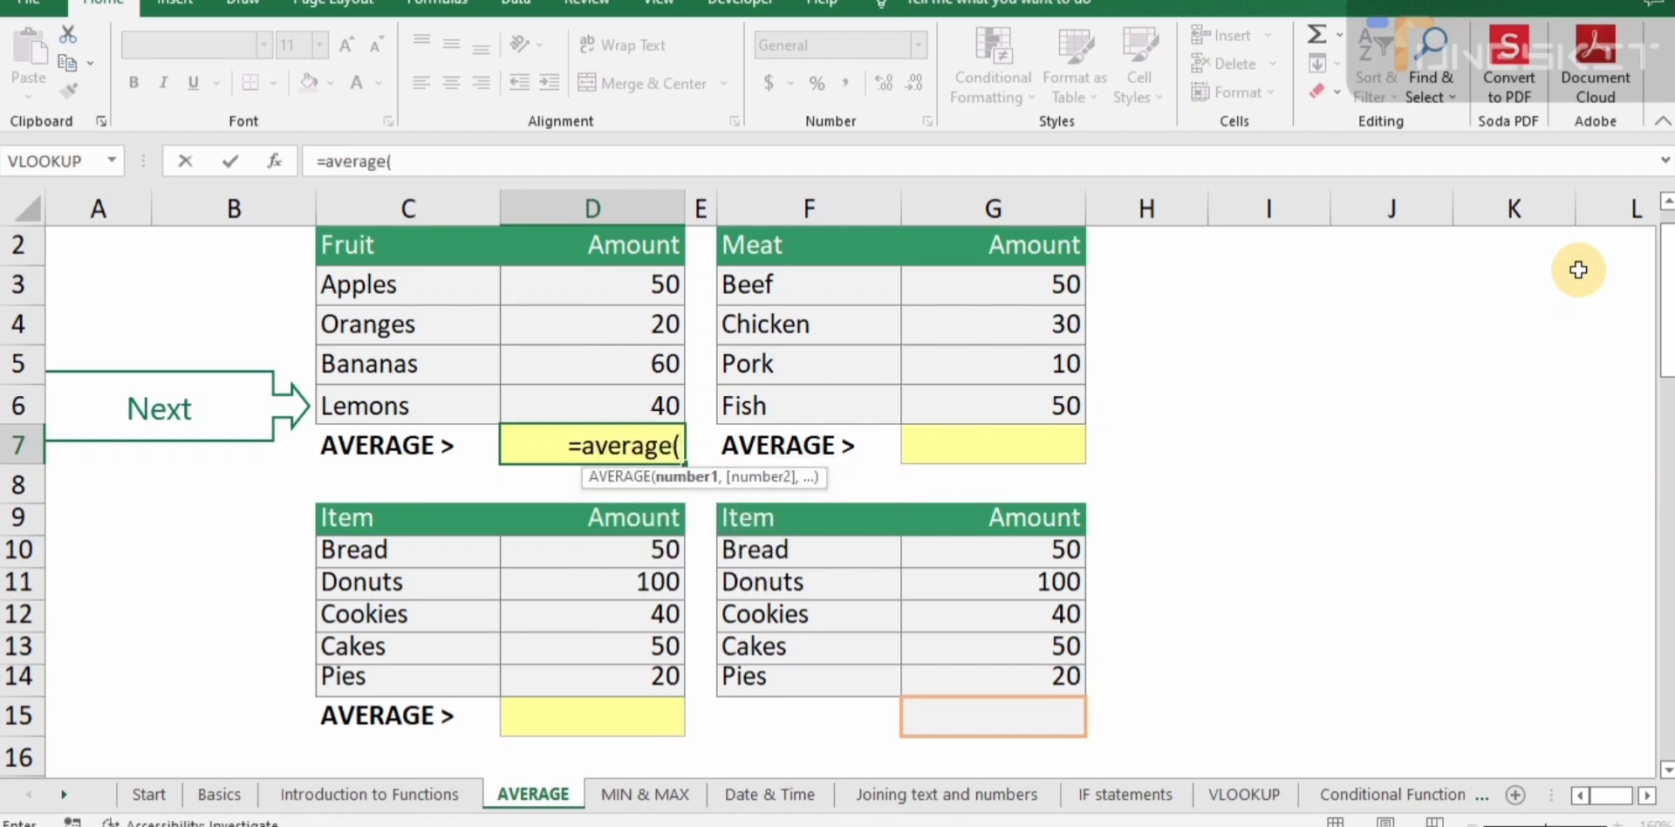
drag(666, 284, 668, 405)
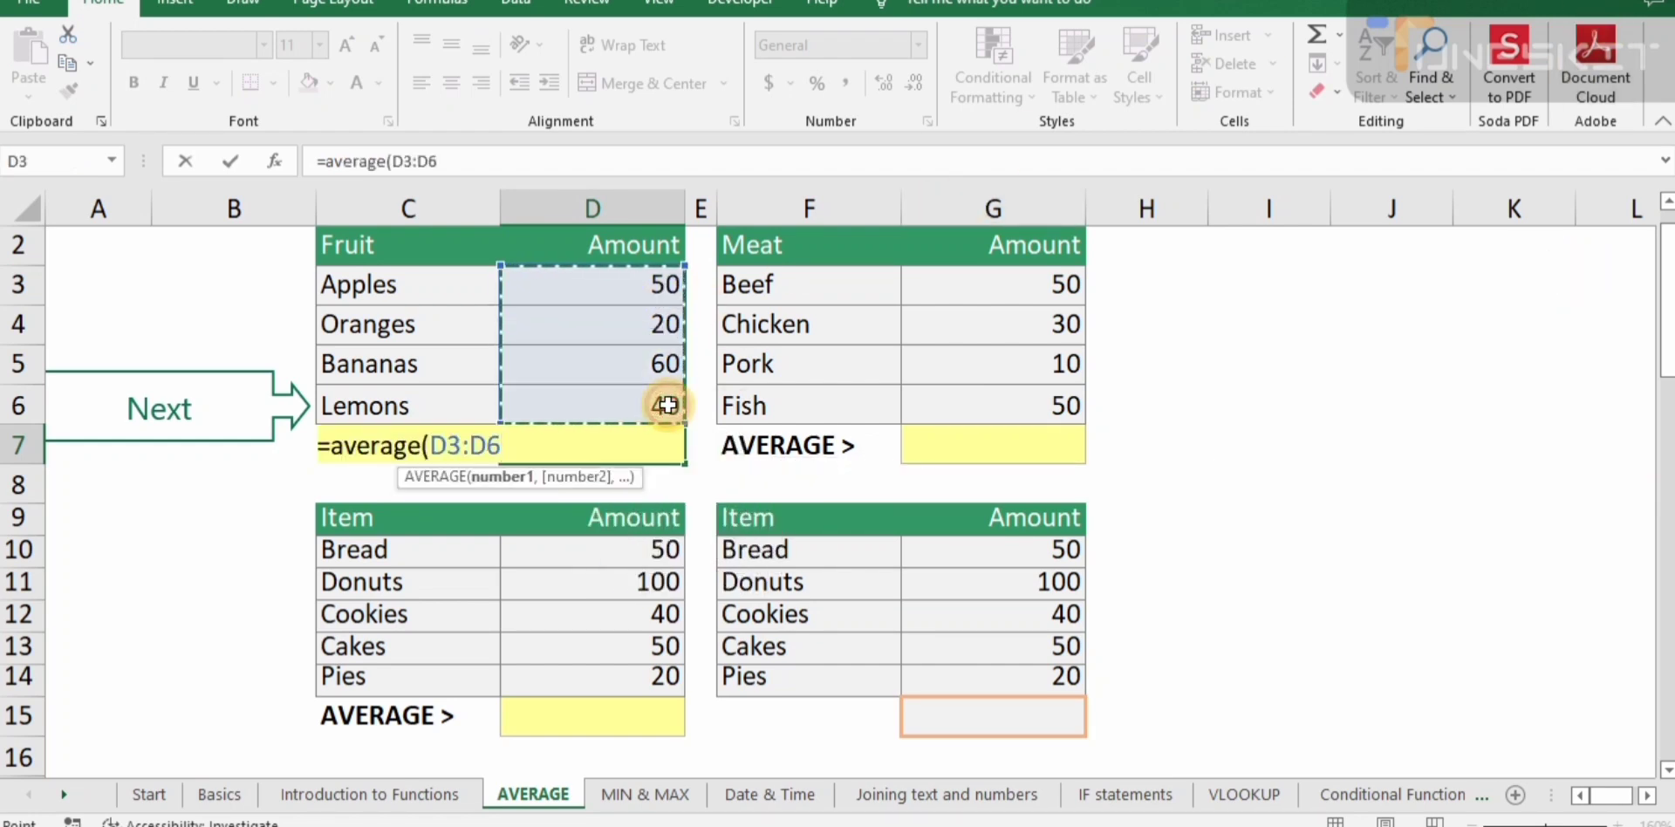
key(Return)
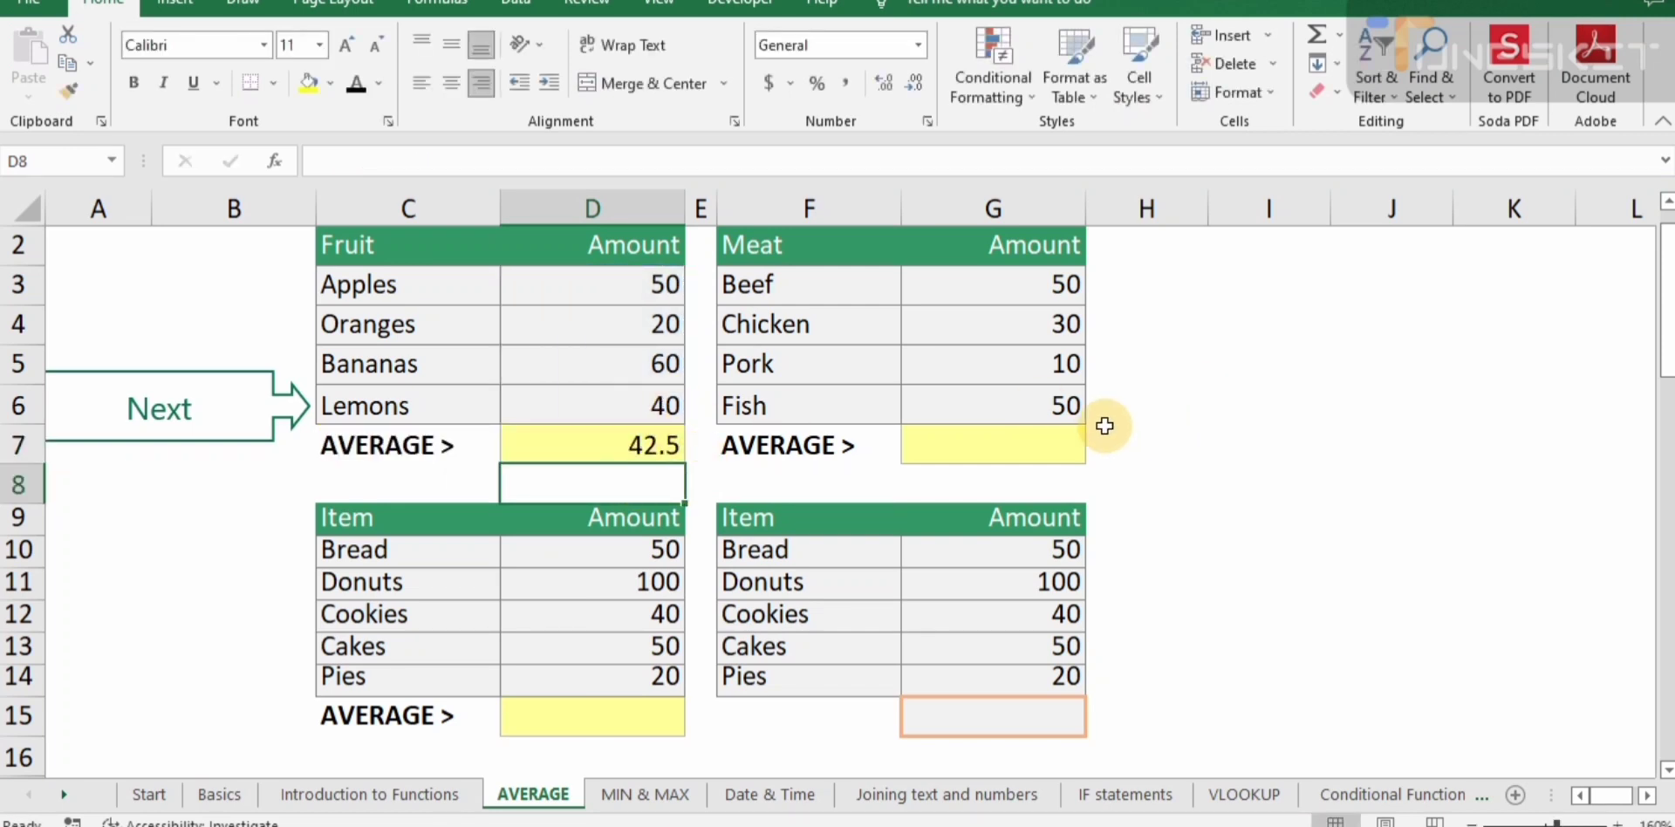
- Copy the fruit average formula from D7 into G7 to average the meat amounts, and clear the copy selection
click(995, 439)
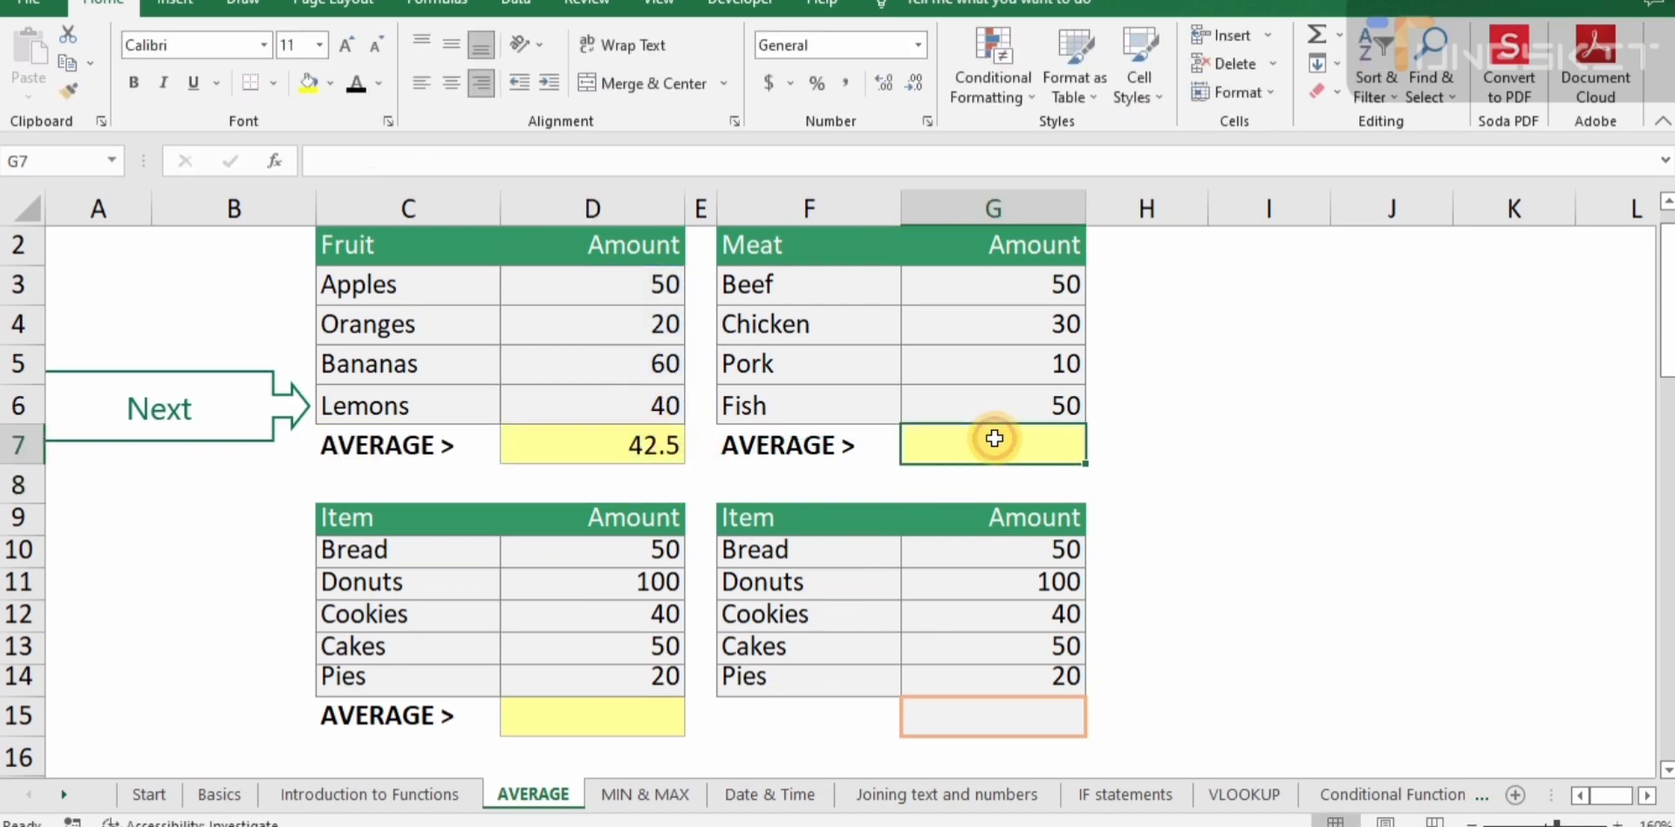
click(622, 442)
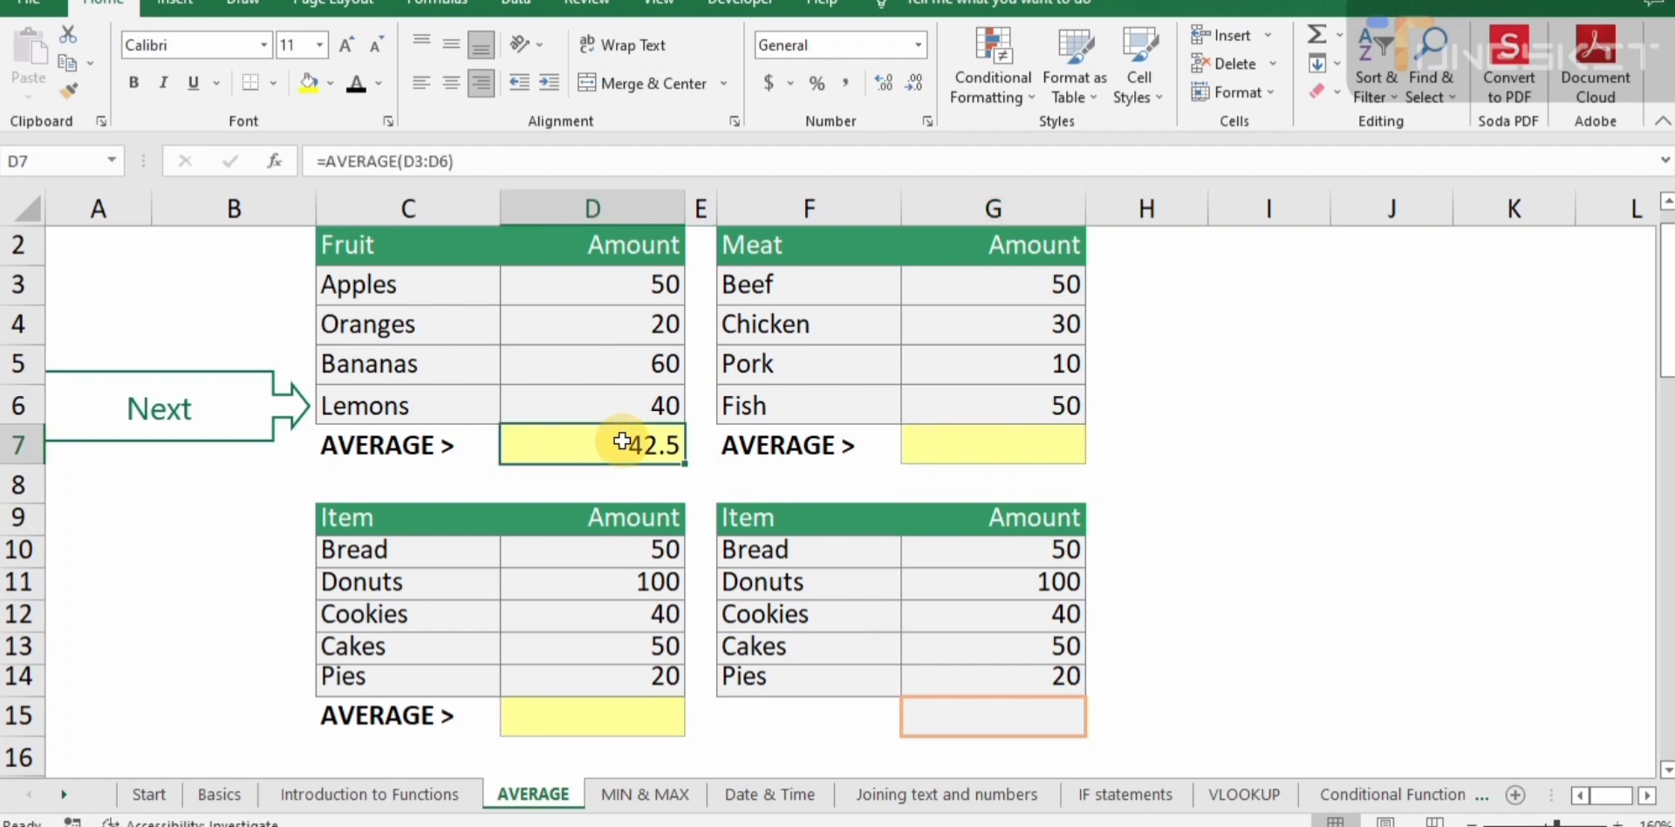
key(ctrl+c)
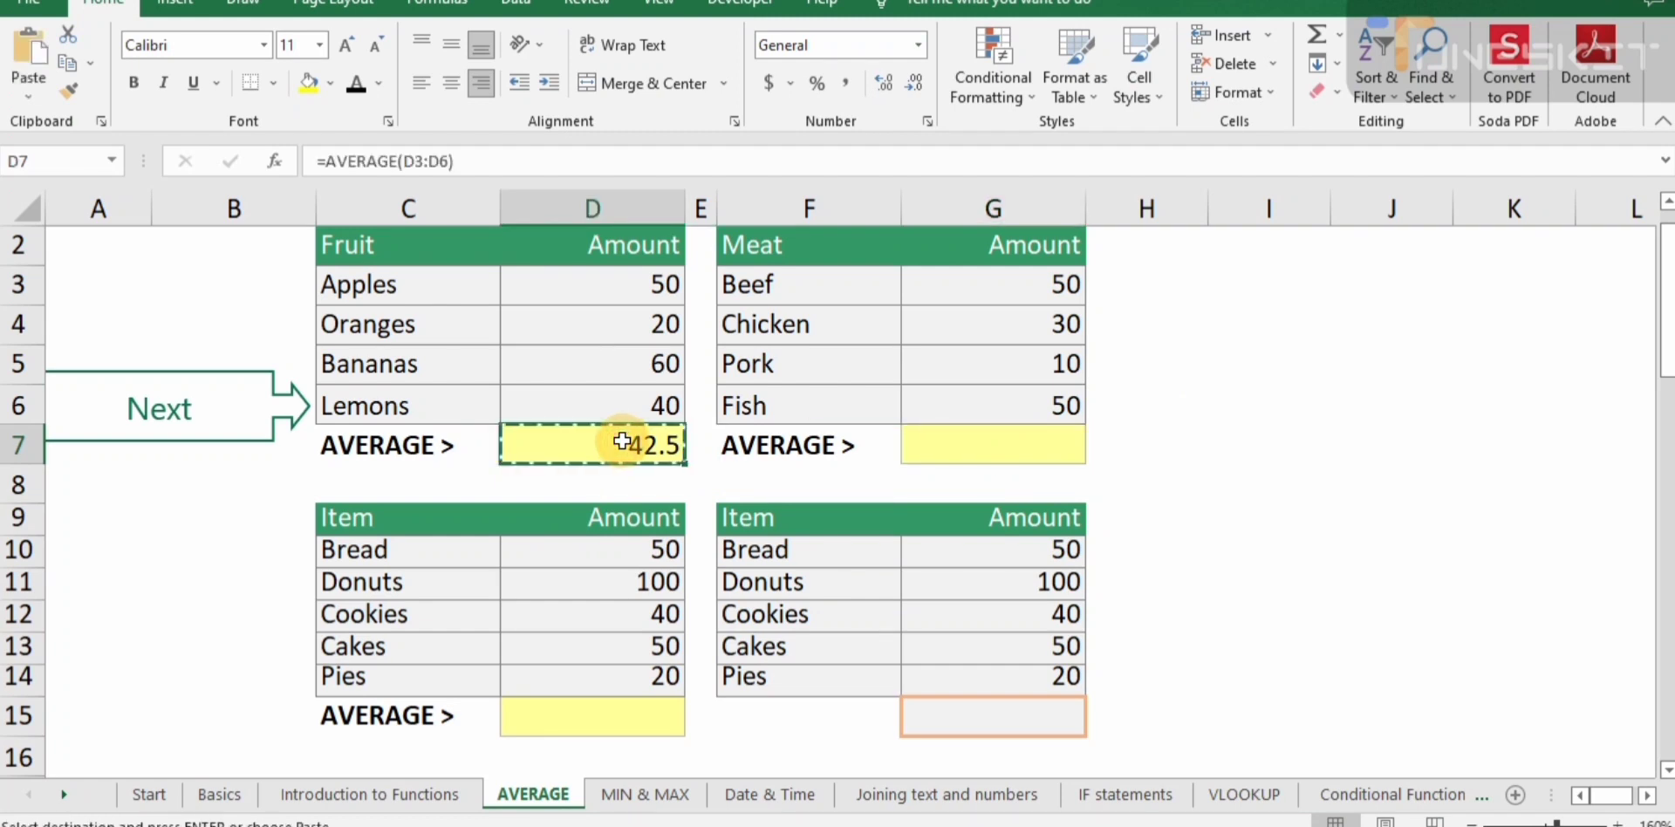
click(924, 441)
key(ctrl+v)
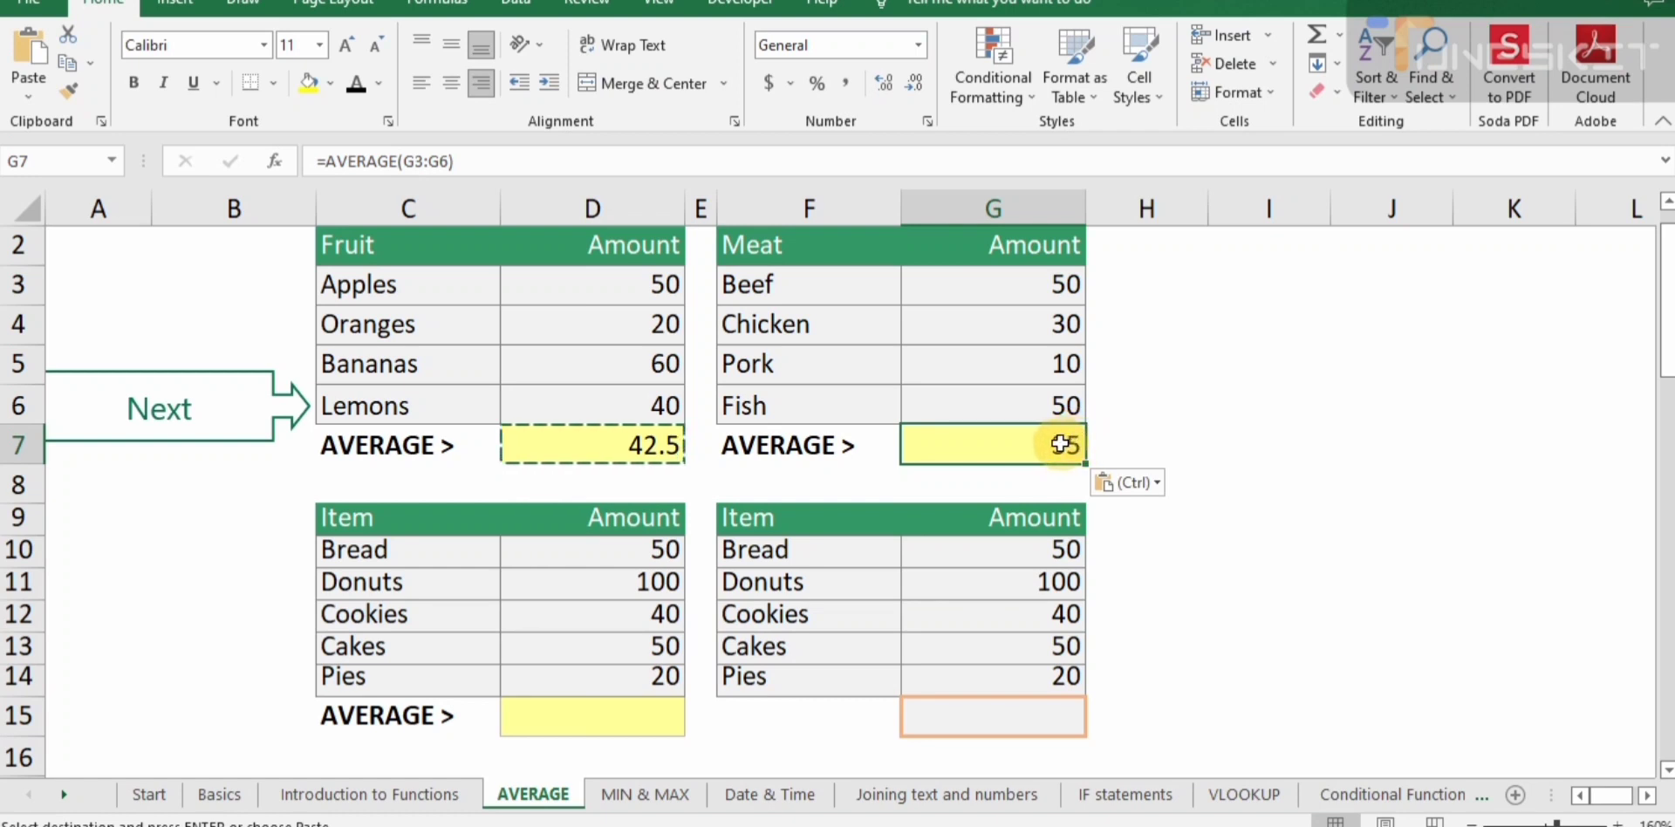
click(1152, 430)
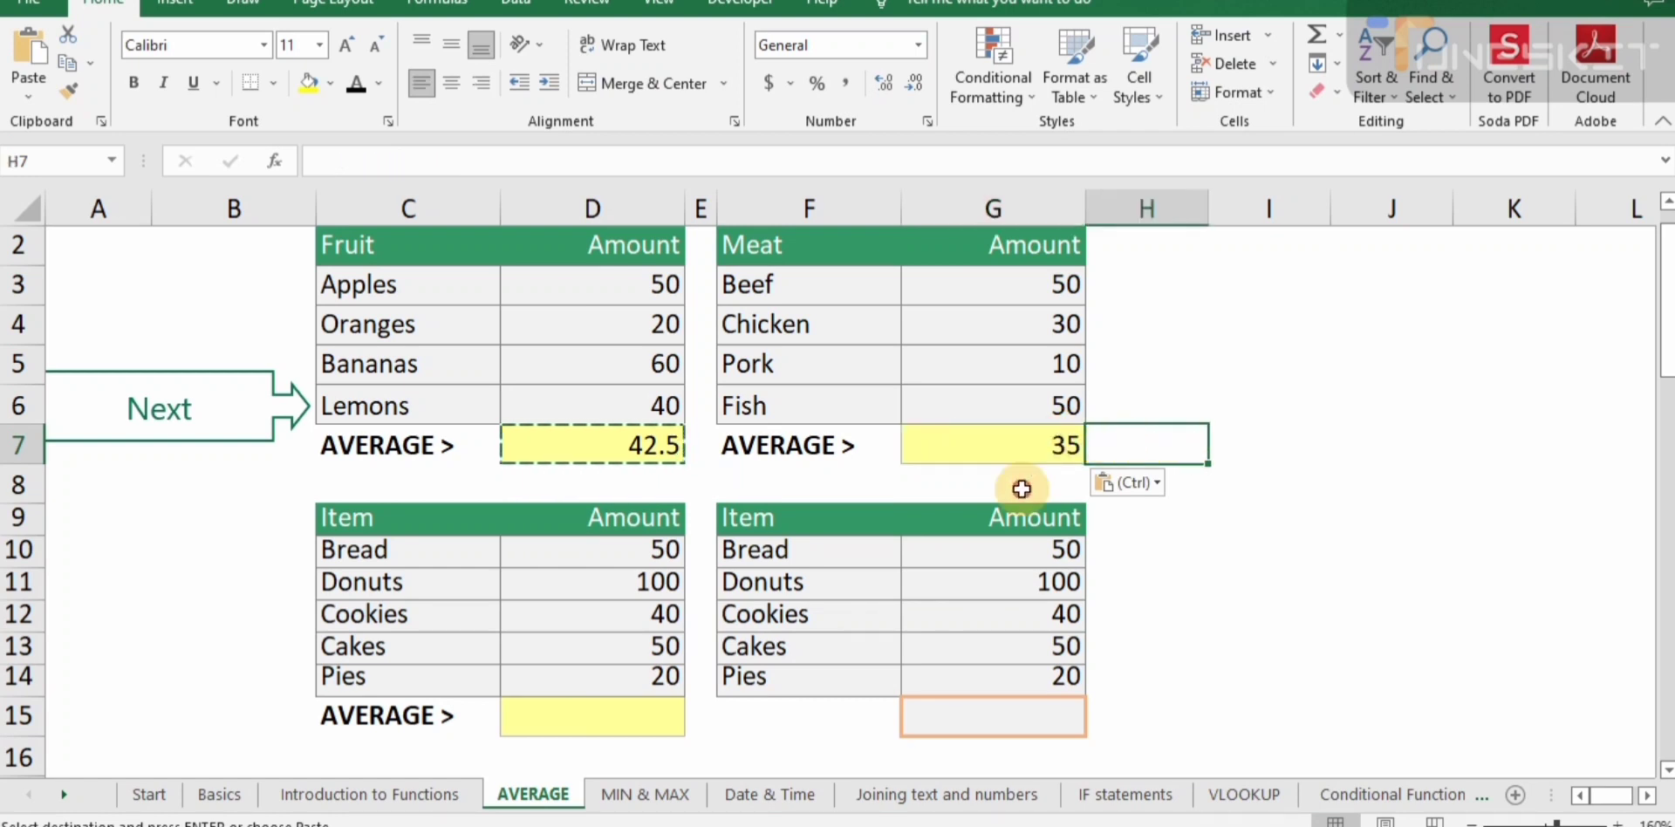
key(Escape)
- Calculate the average of the first item table's amounts in D15 with the AVERAGE function over D10:D14
click(681, 705)
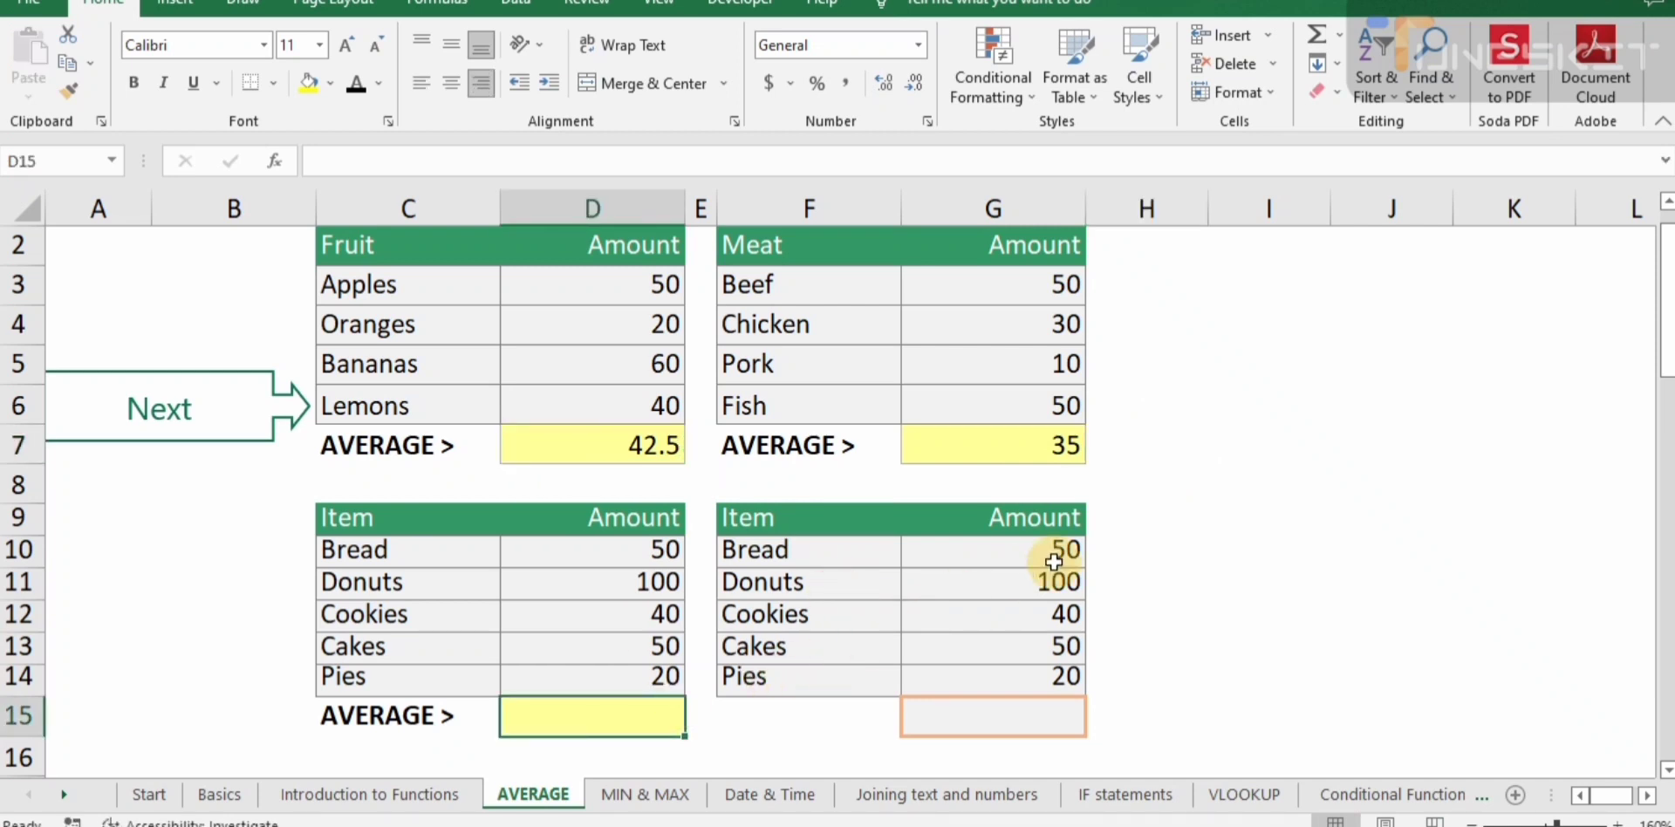
text(=Av)
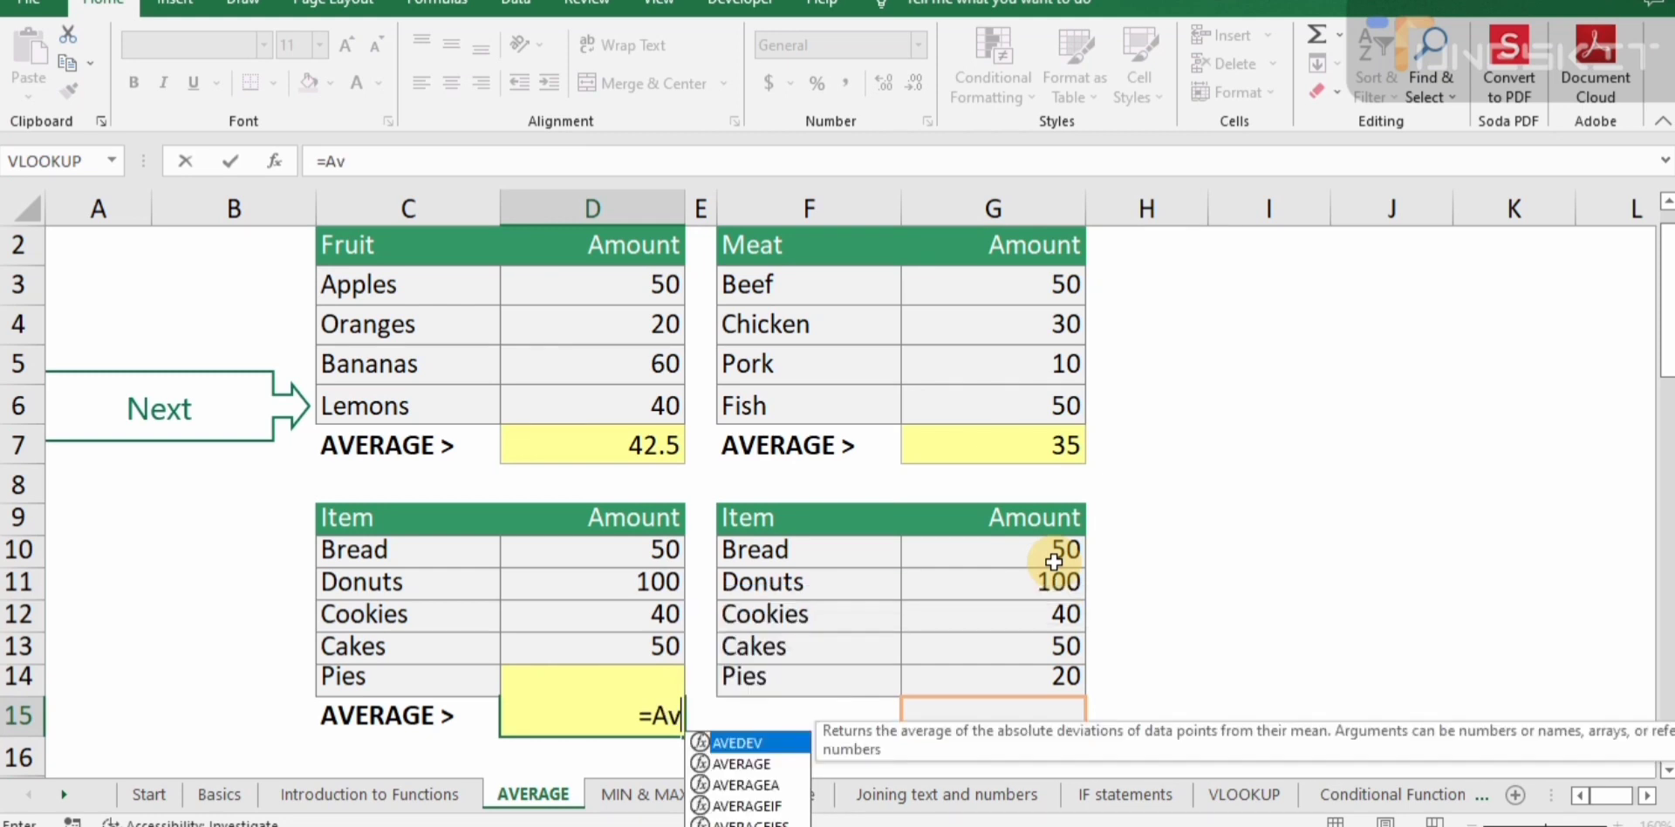
text(erage)
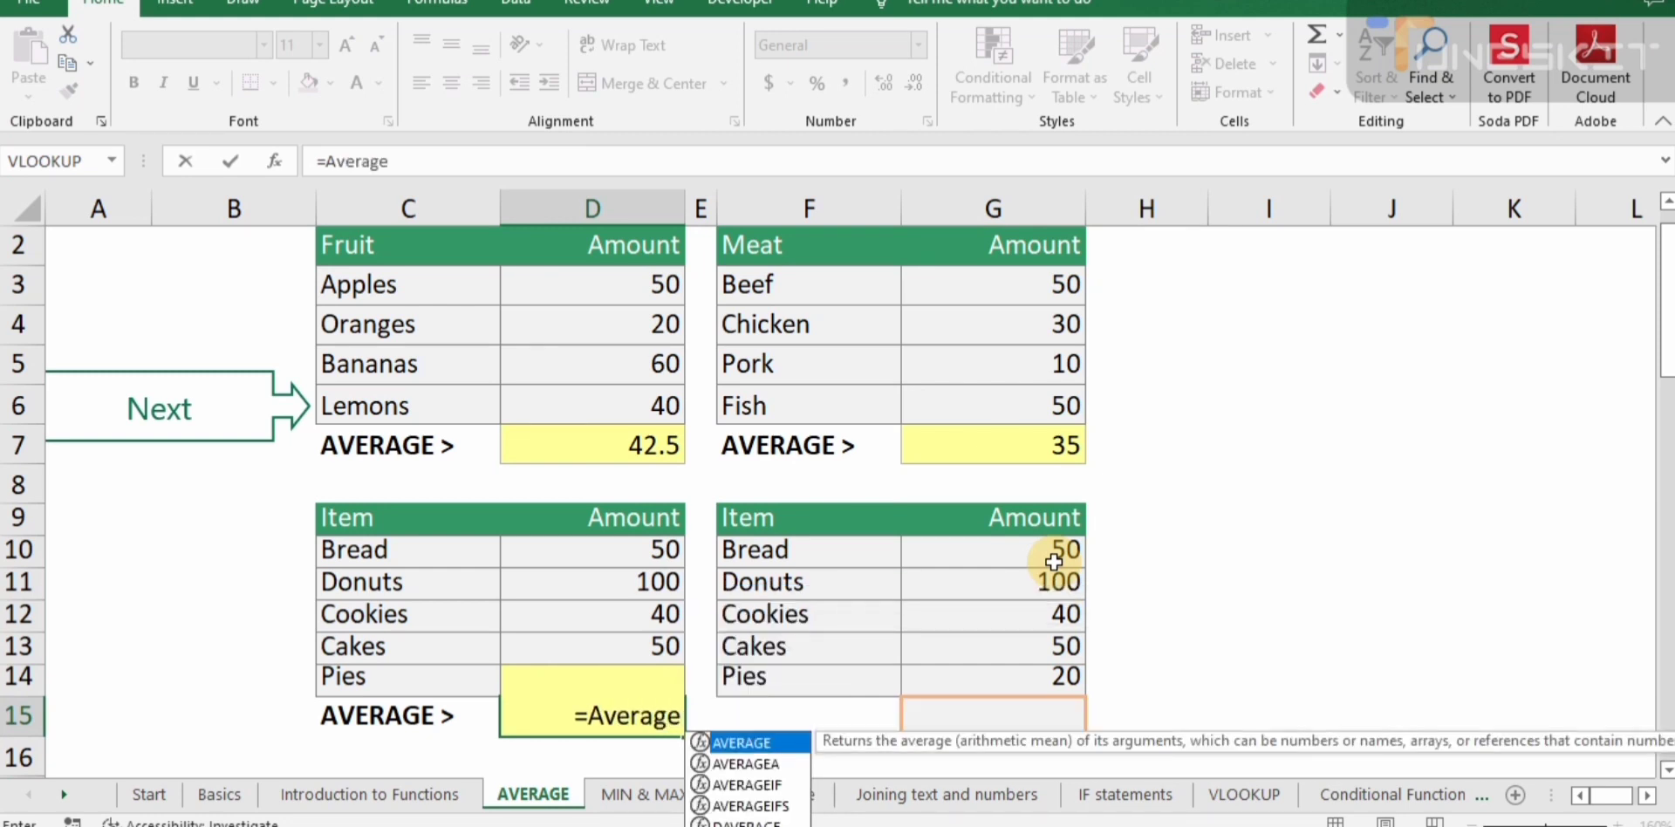
text(()
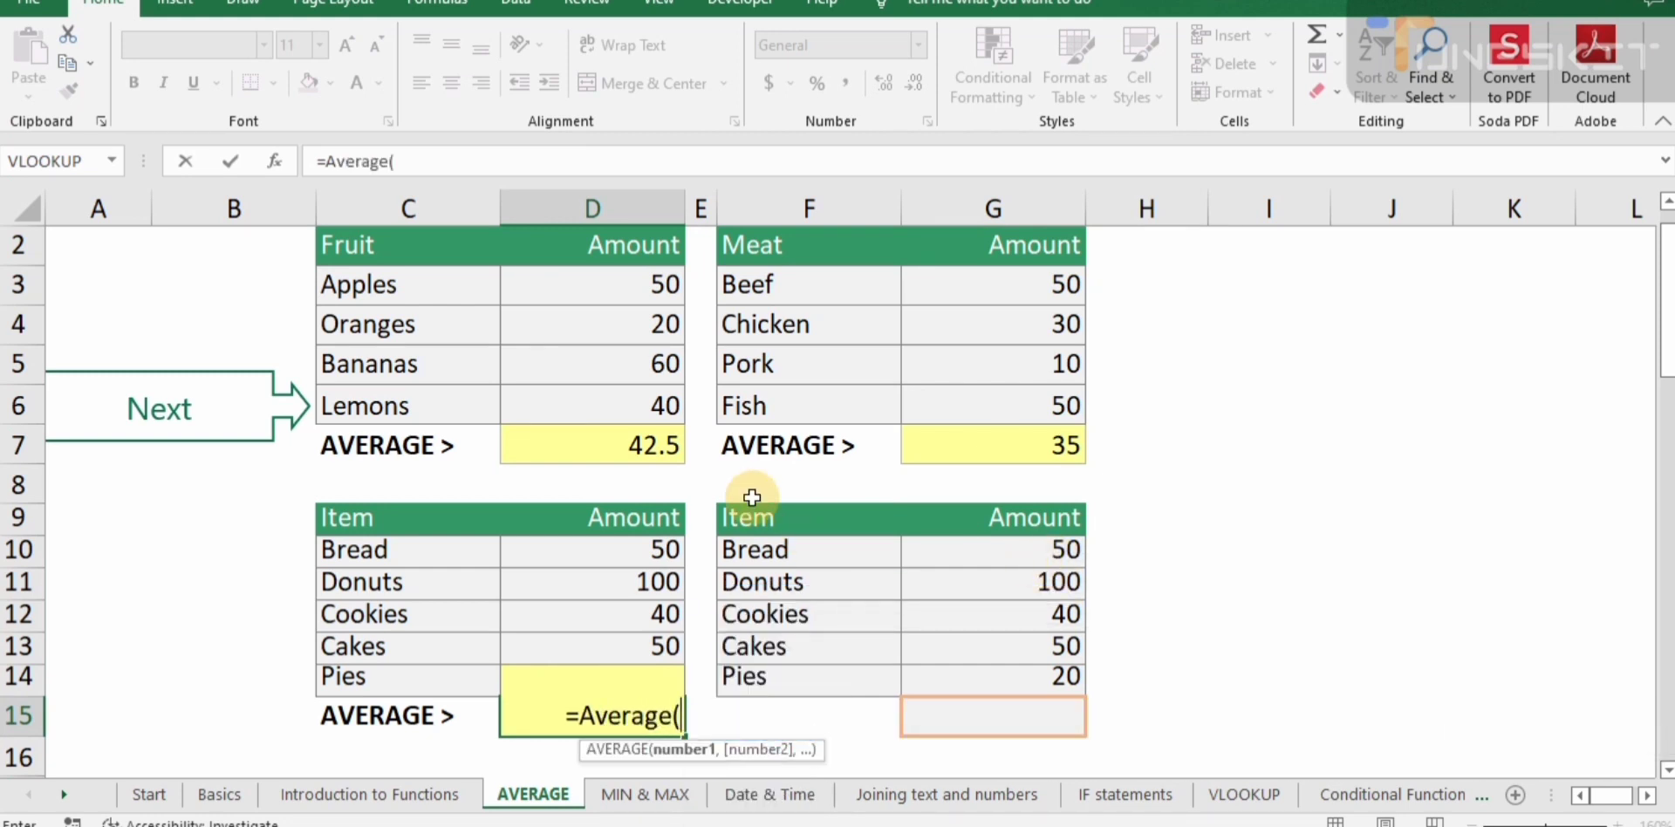
drag(662, 548, 649, 670)
key(Return)
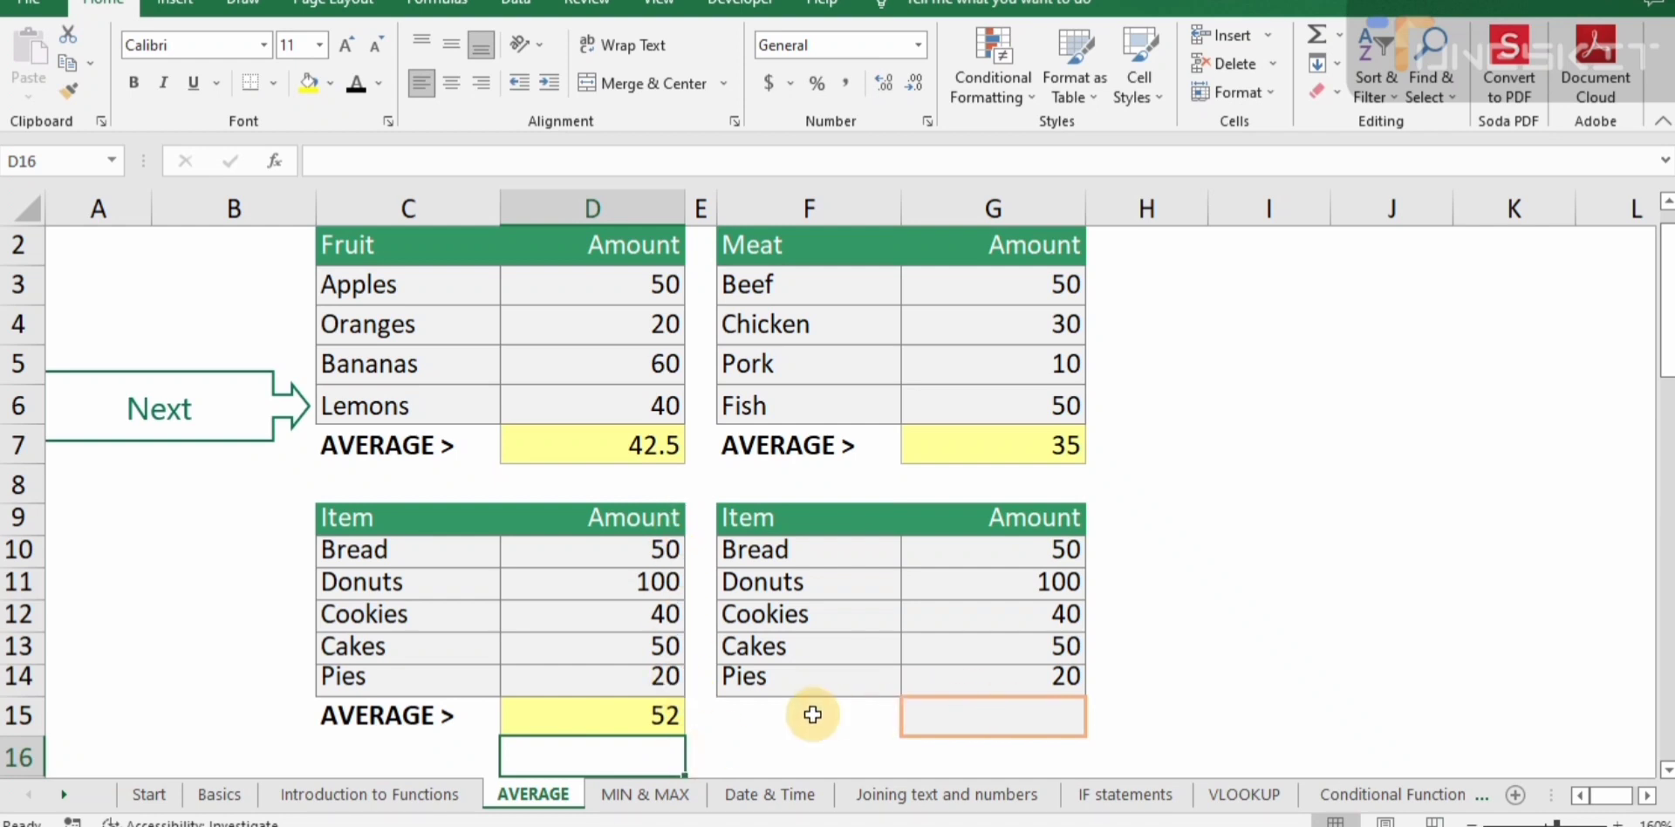
- Calculate the average of the second item table's amounts in G15 with the AVERAGE function over G10:G14
click(984, 712)
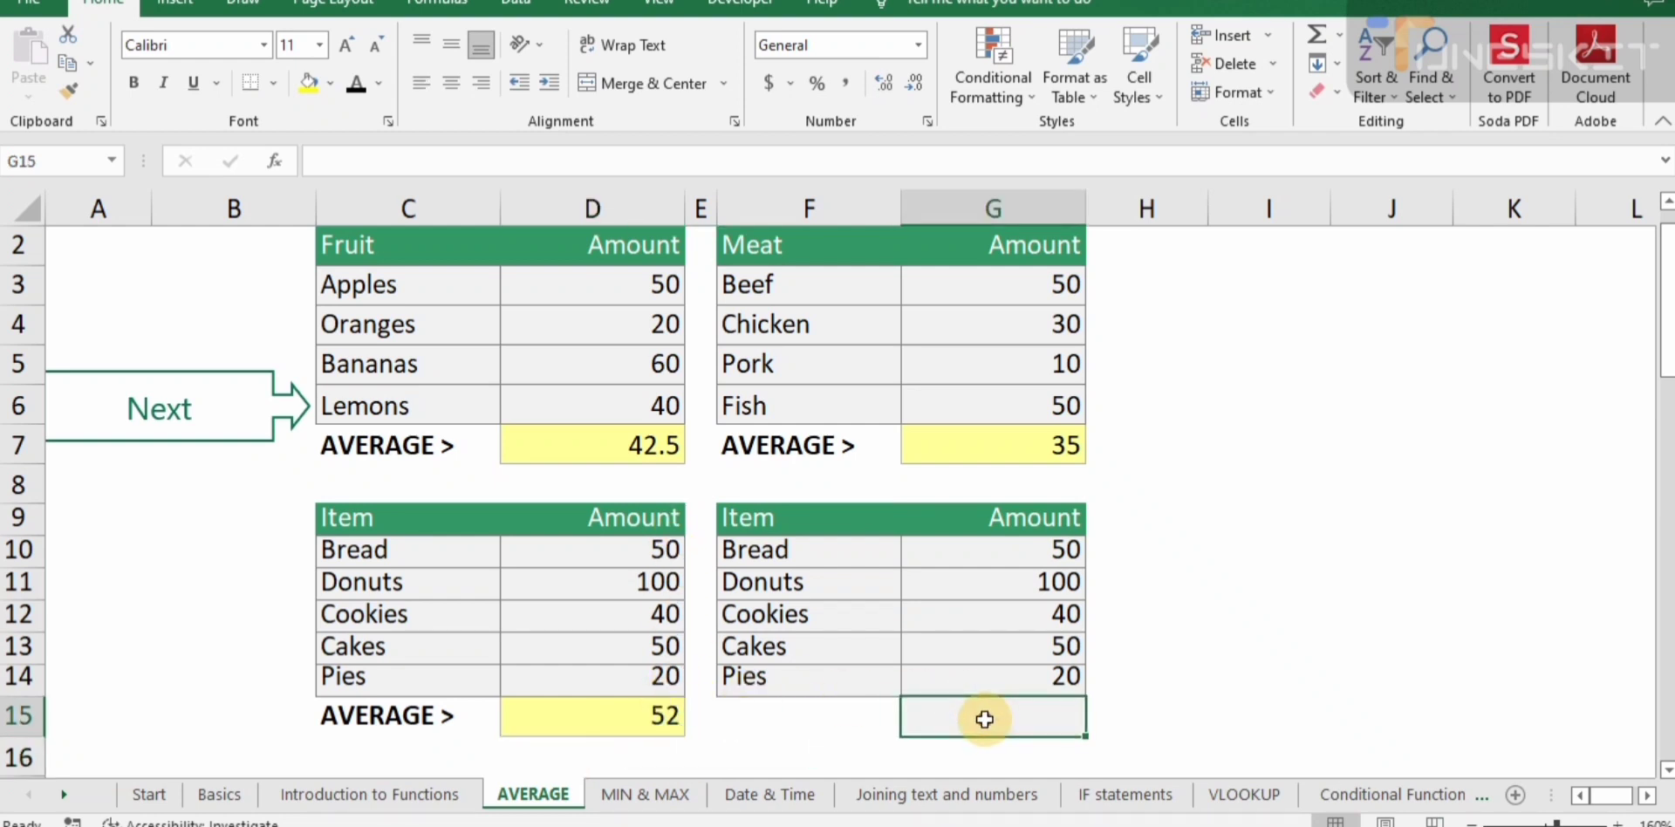
text(=)
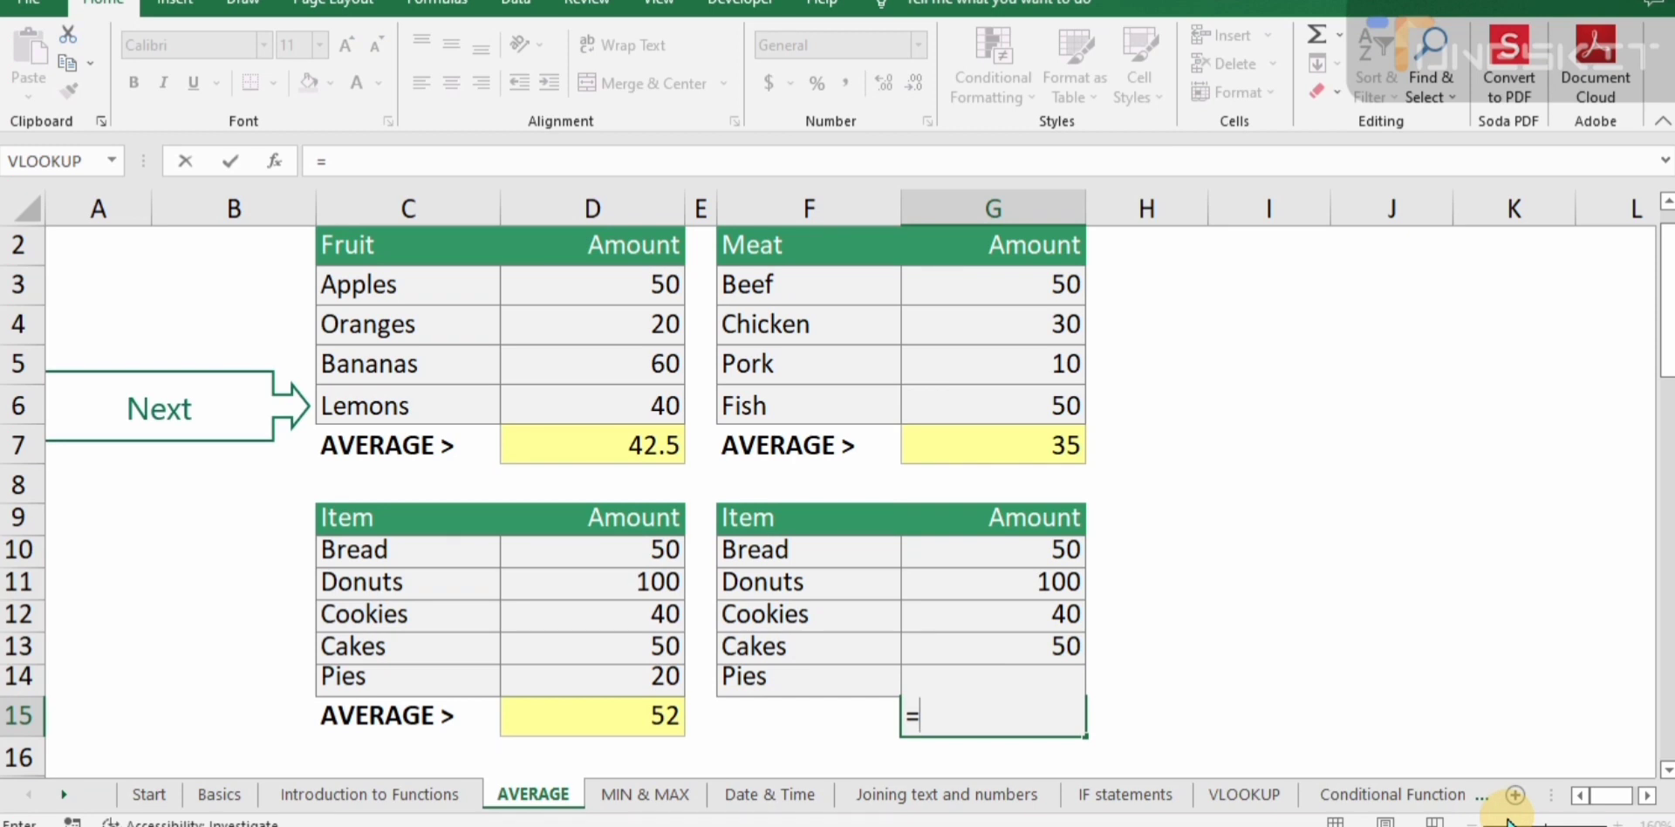
text(aver)
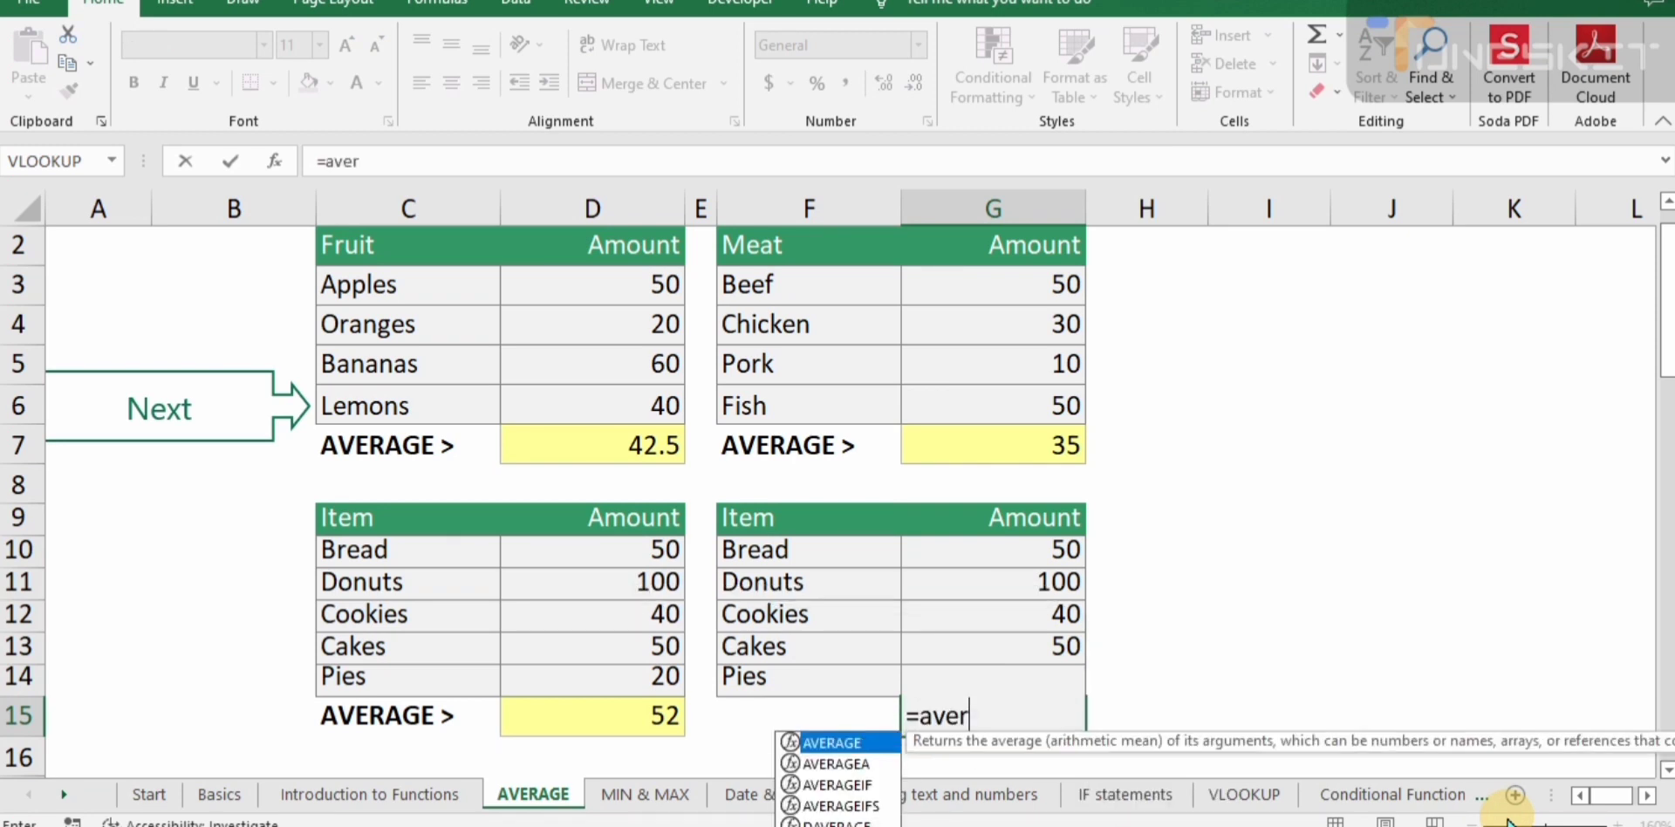
text(age()
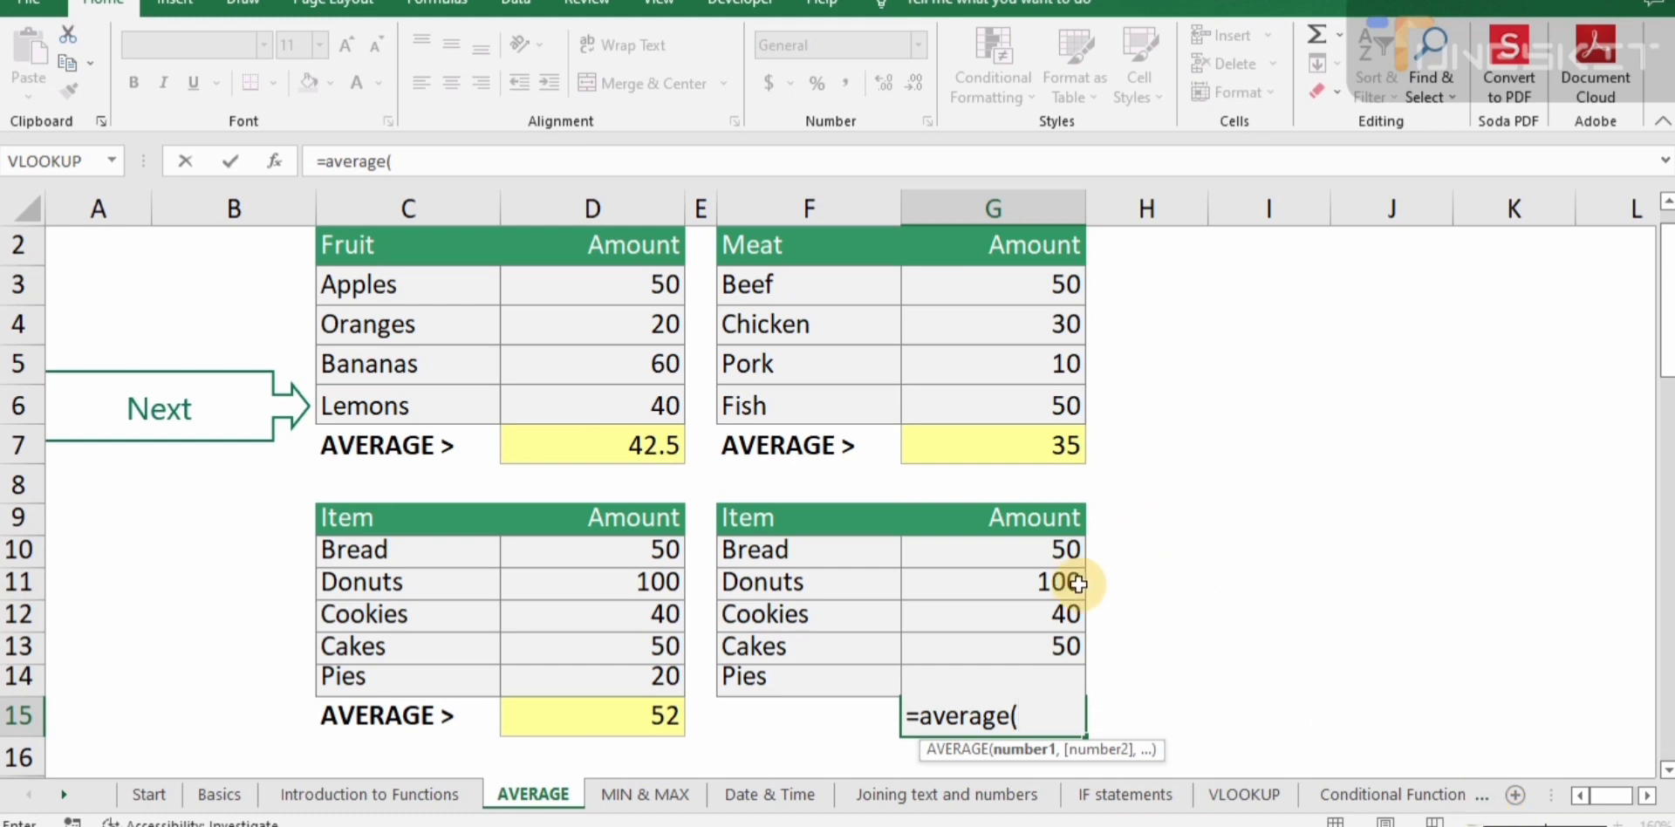
drag(1022, 658, 1019, 674)
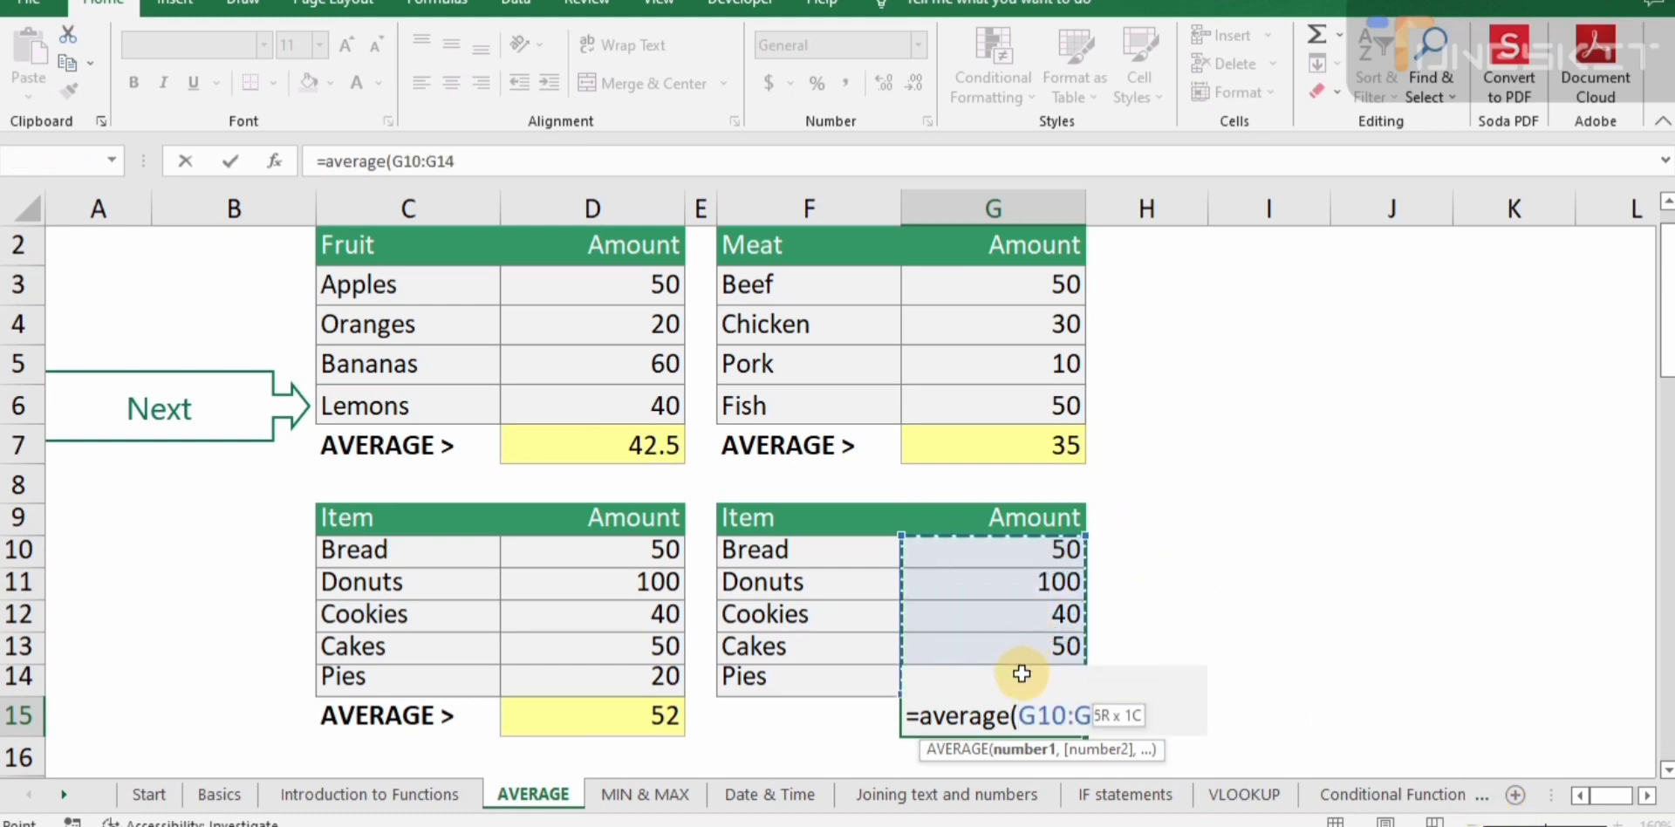
key(Return)
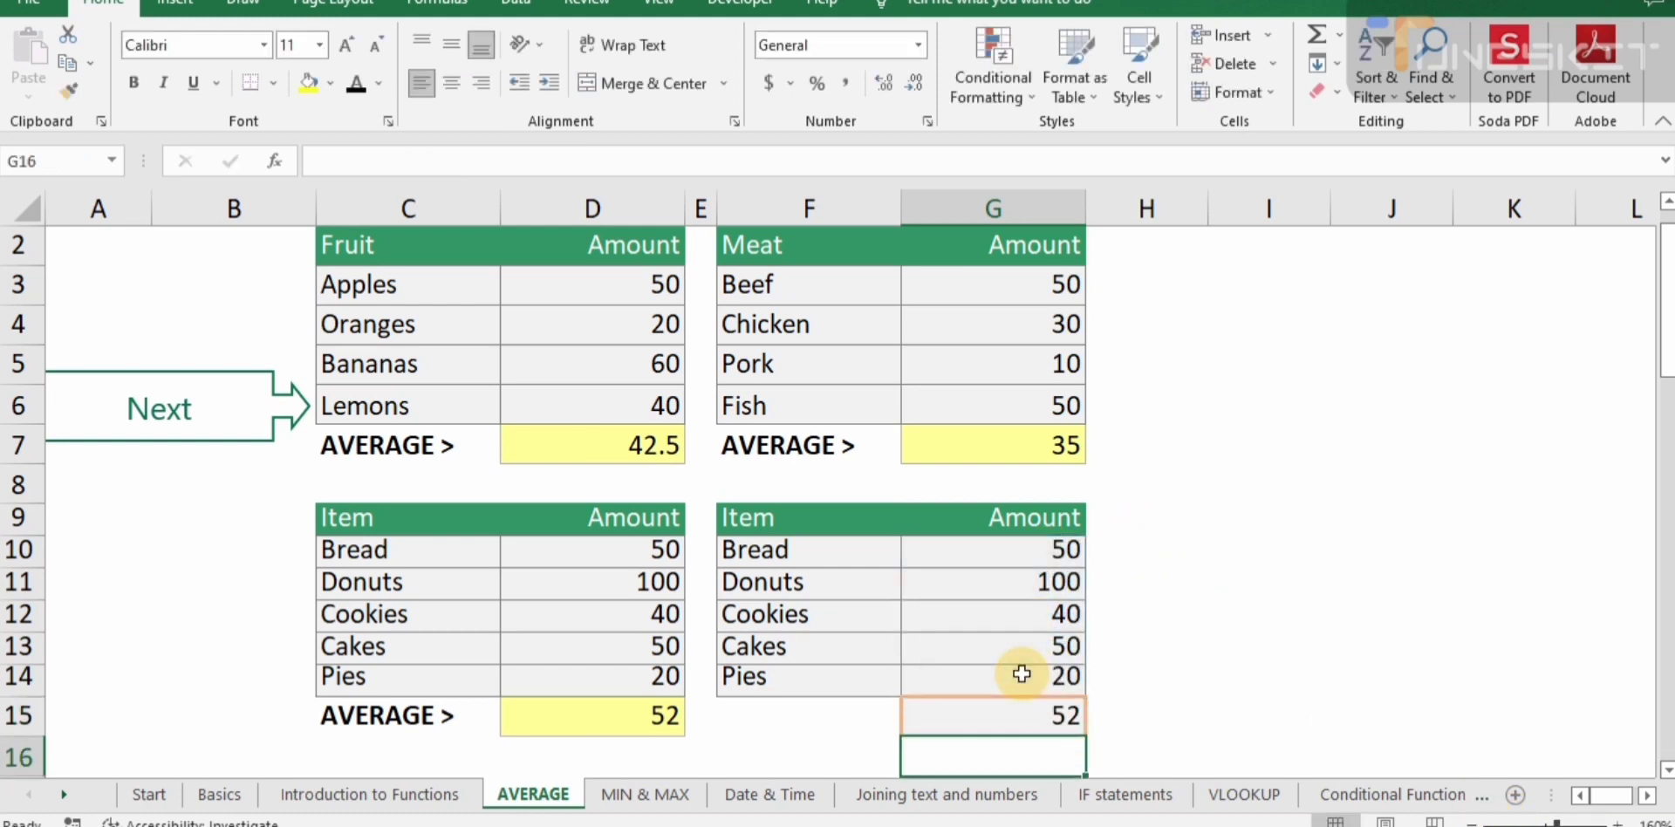
- Calculate the average across both item tables' results in H15 with the AVERAGE function over D15:G15
click(1108, 716)
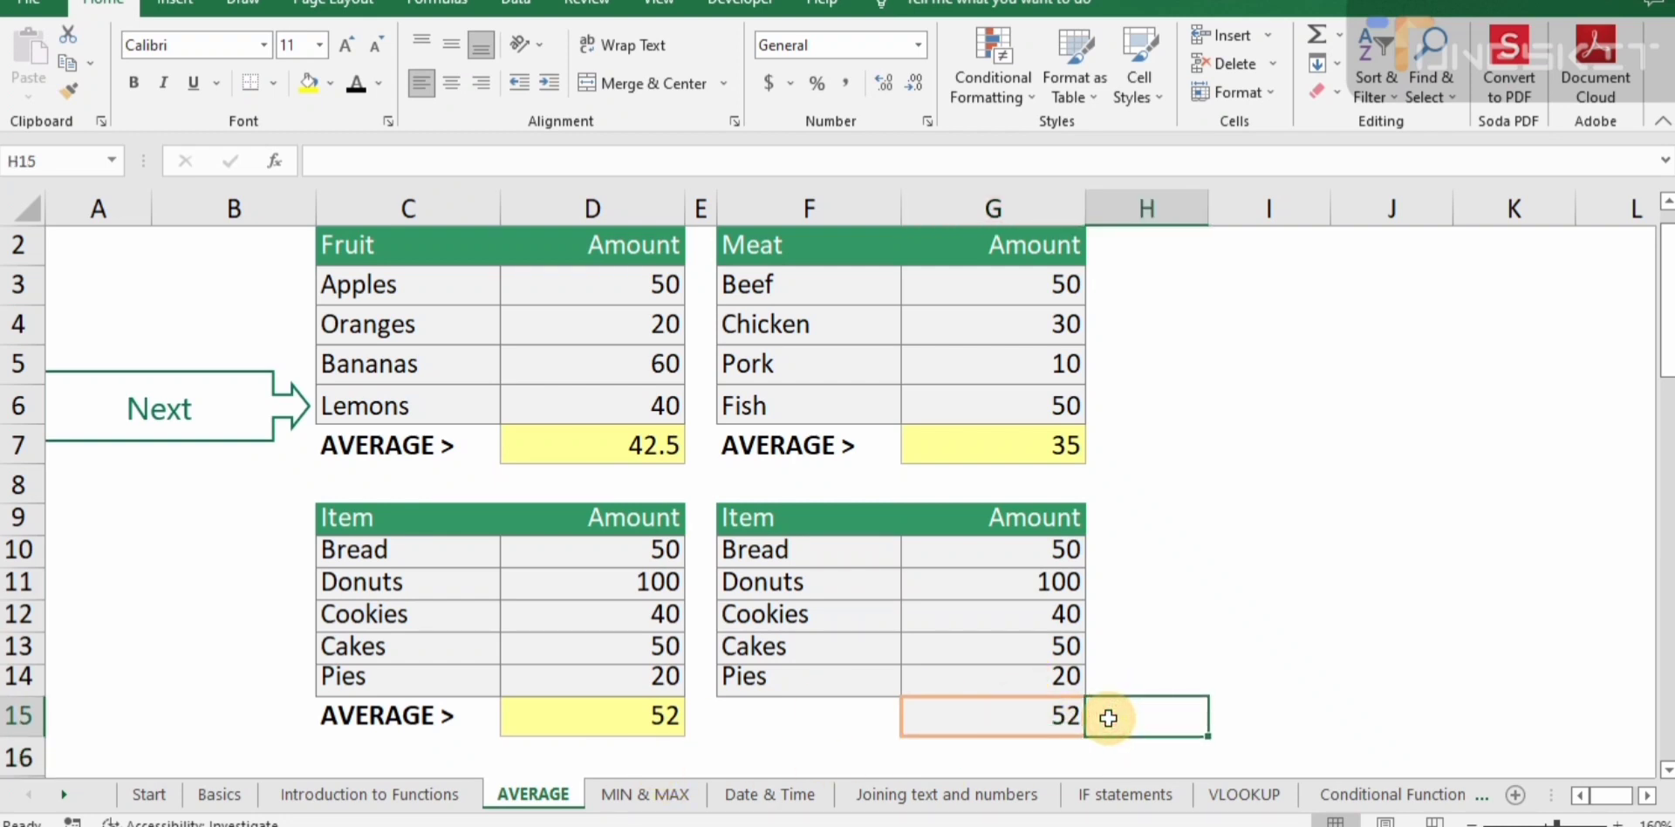
text(=)
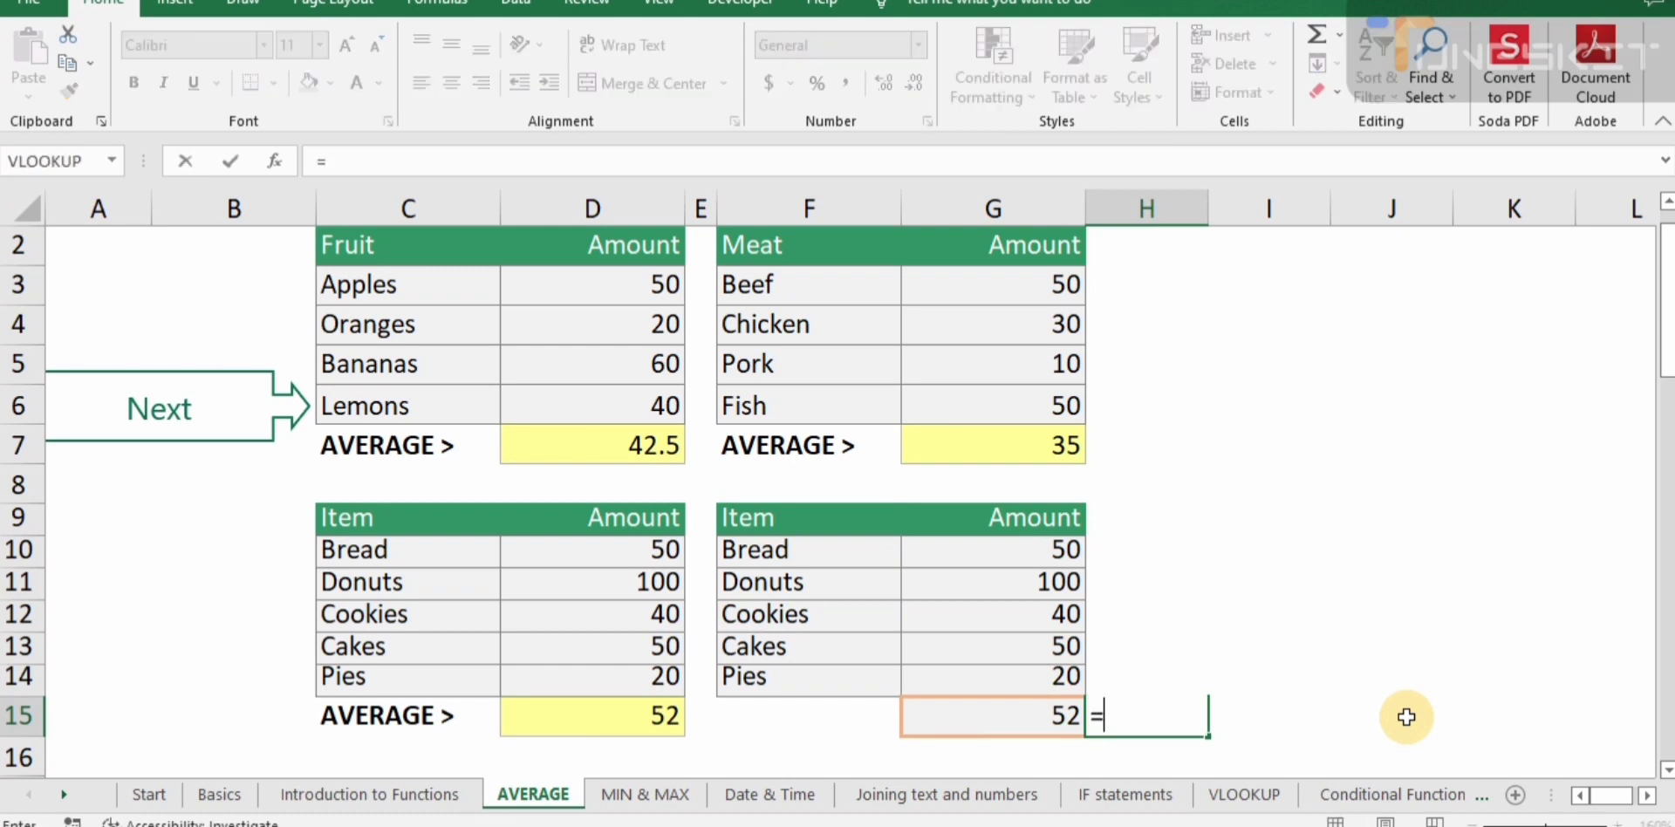
text(aver)
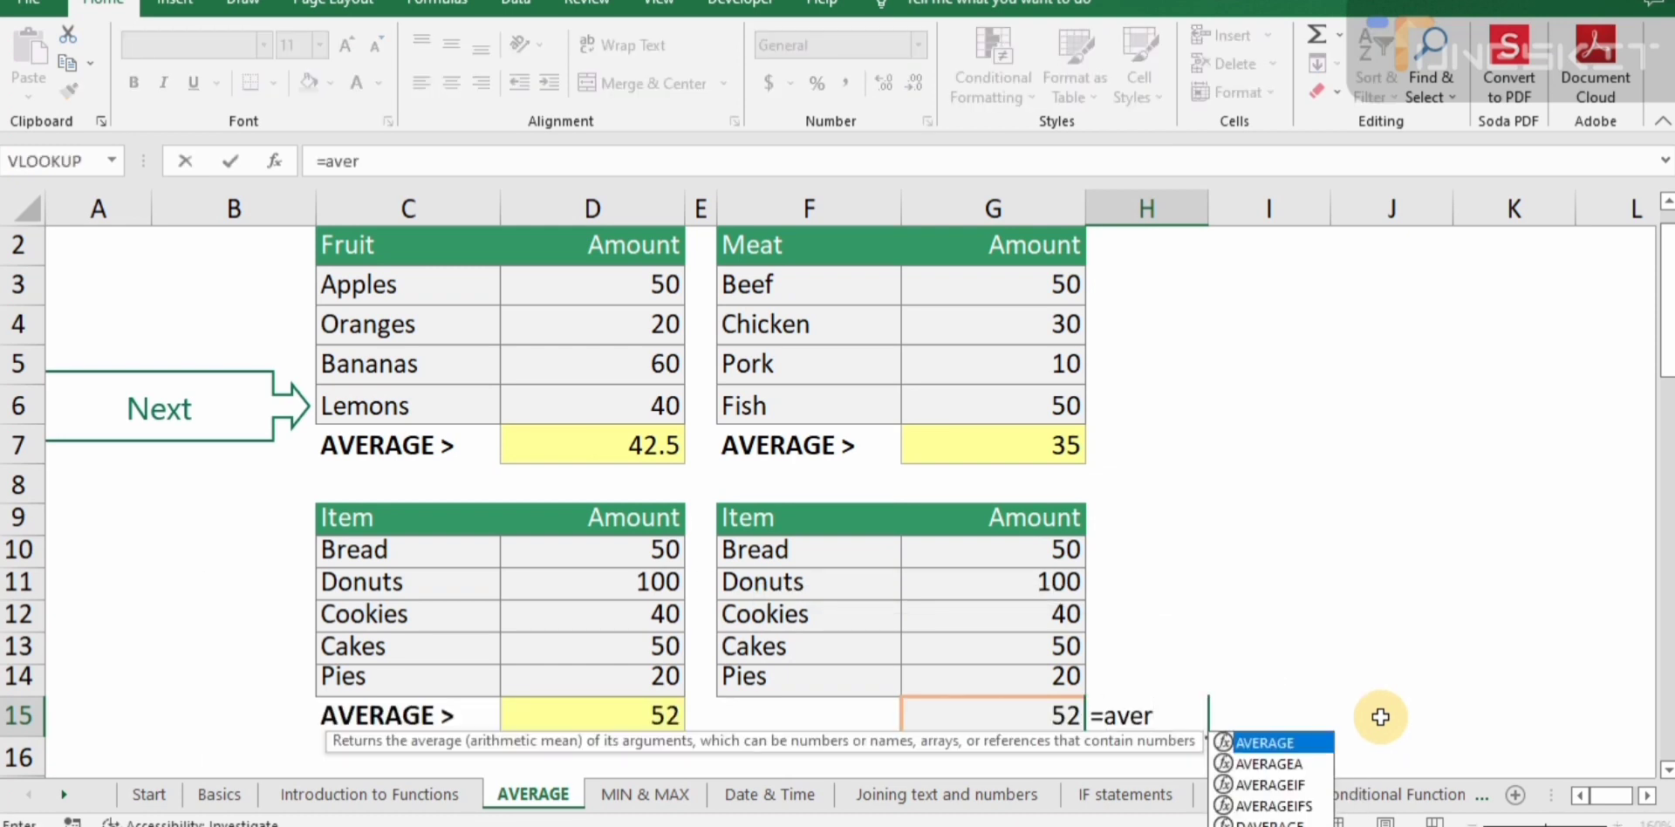
double_click(1298, 743)
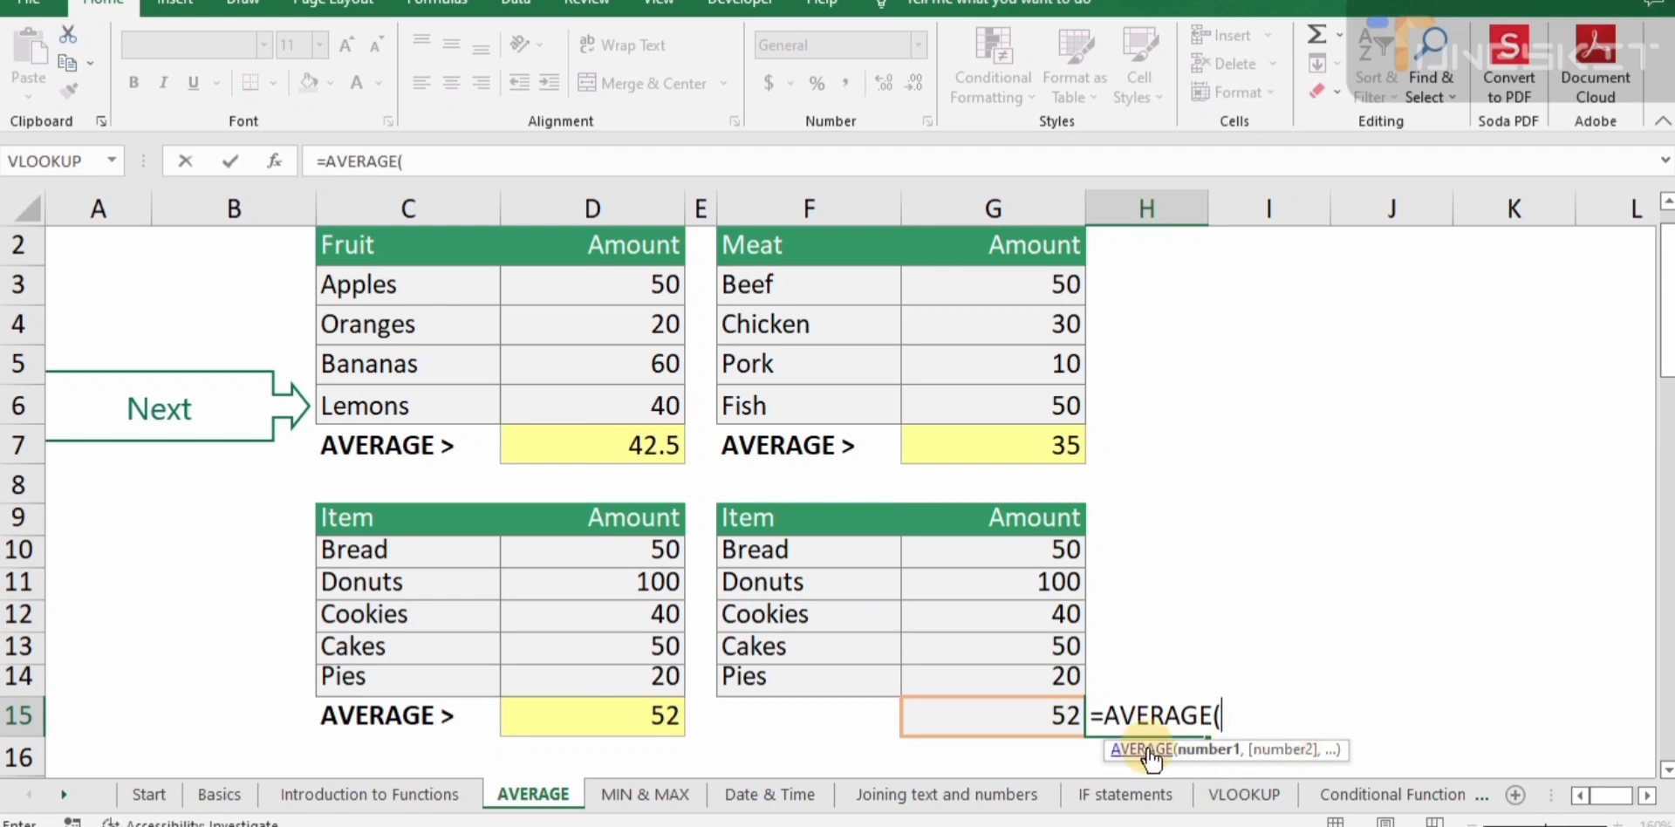
click(1018, 719)
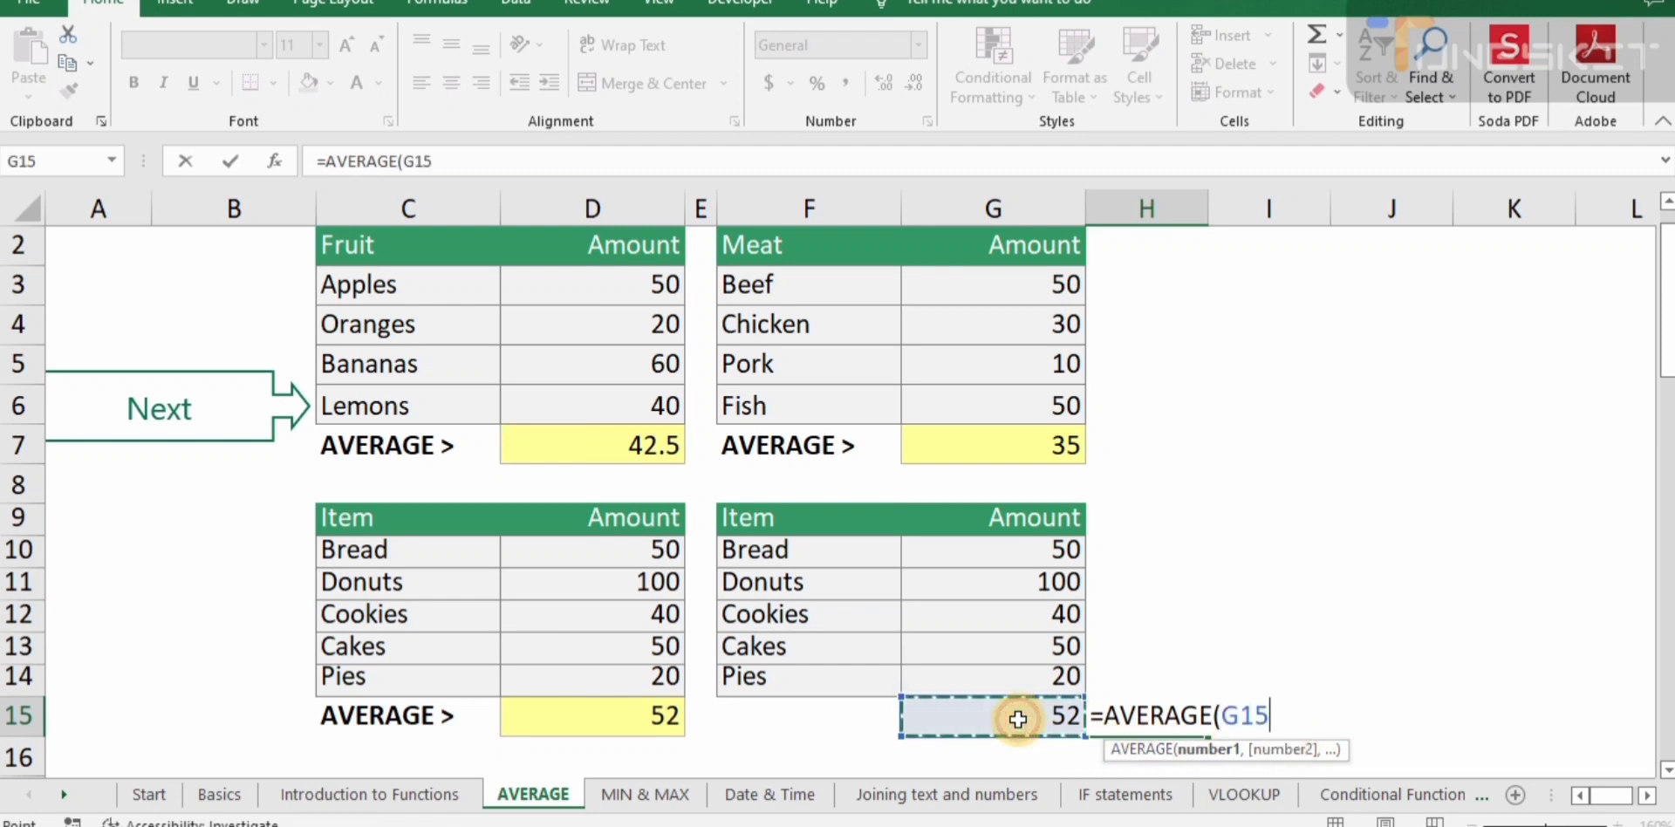
key(F8)
key(BackSpace)
key(BackSpace)
key(BackSpace)
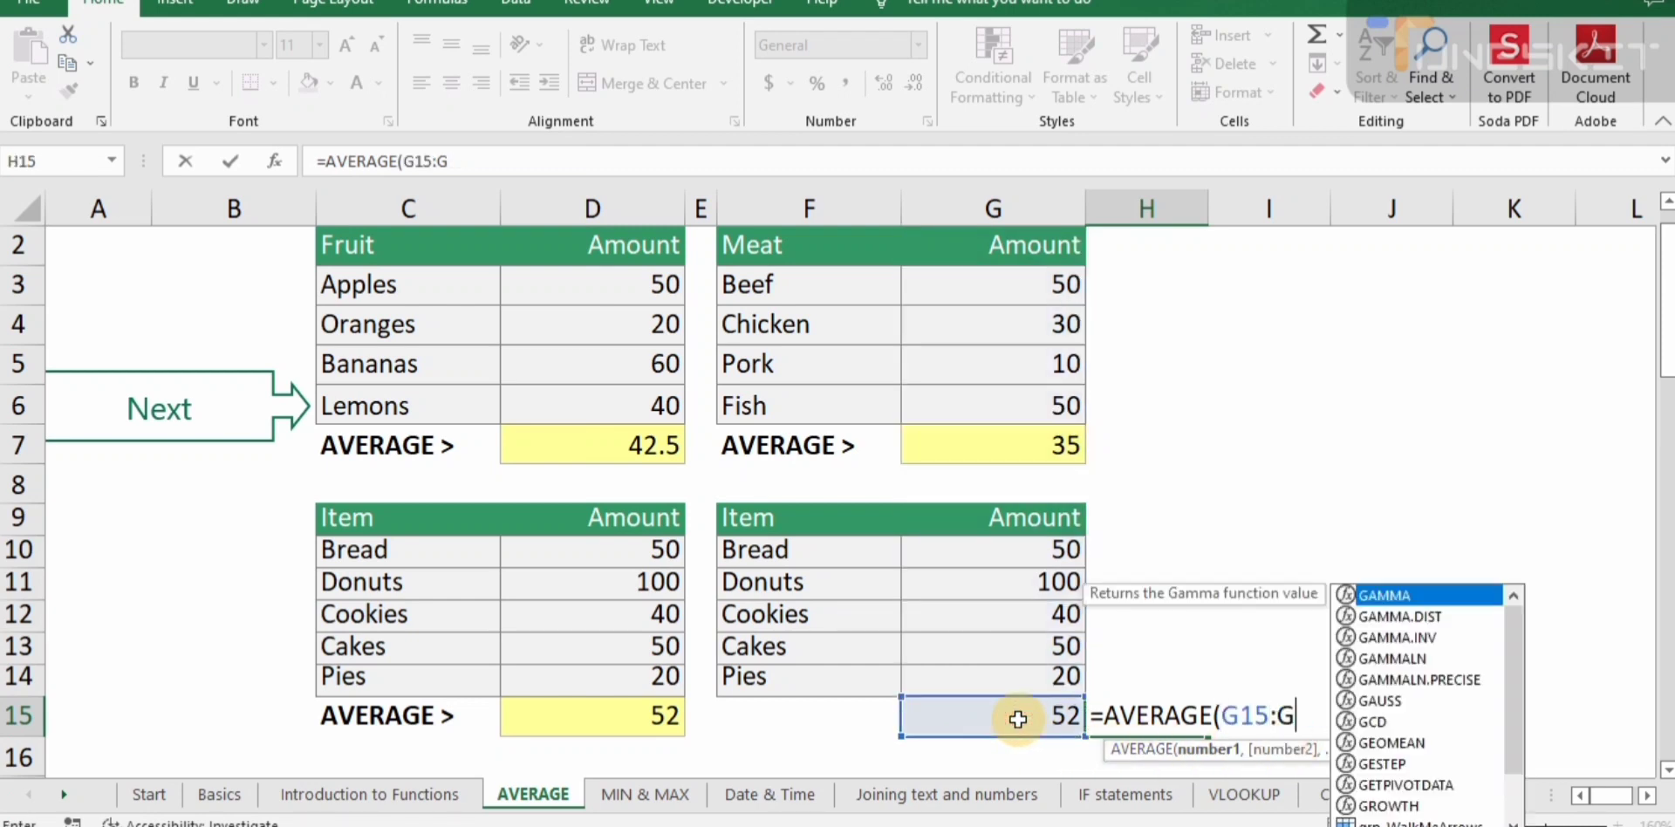
click(645, 724)
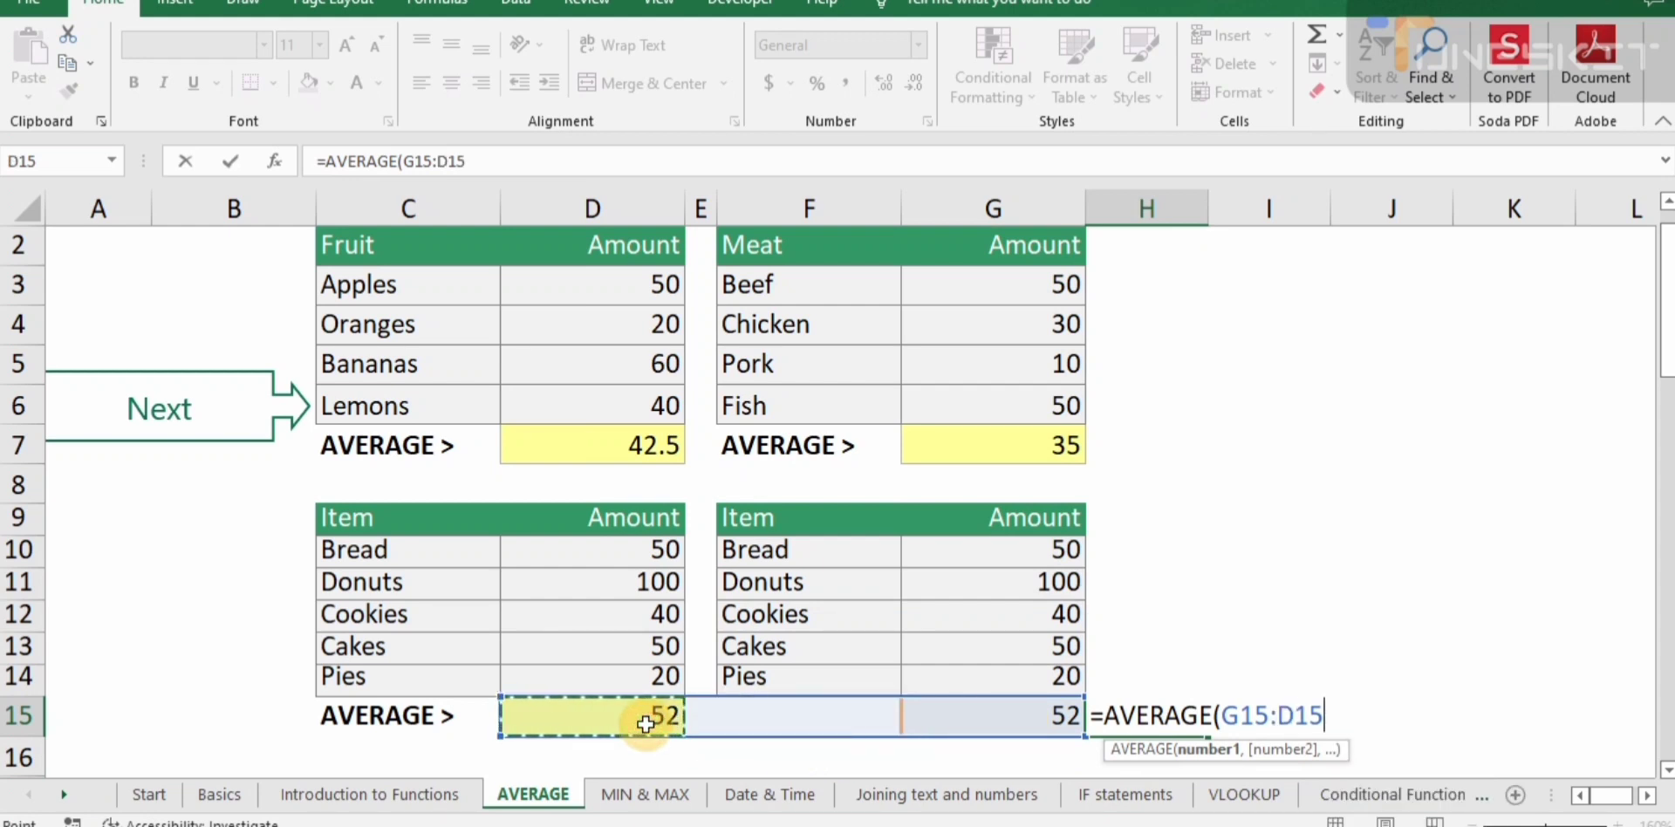
text())
key(Return)
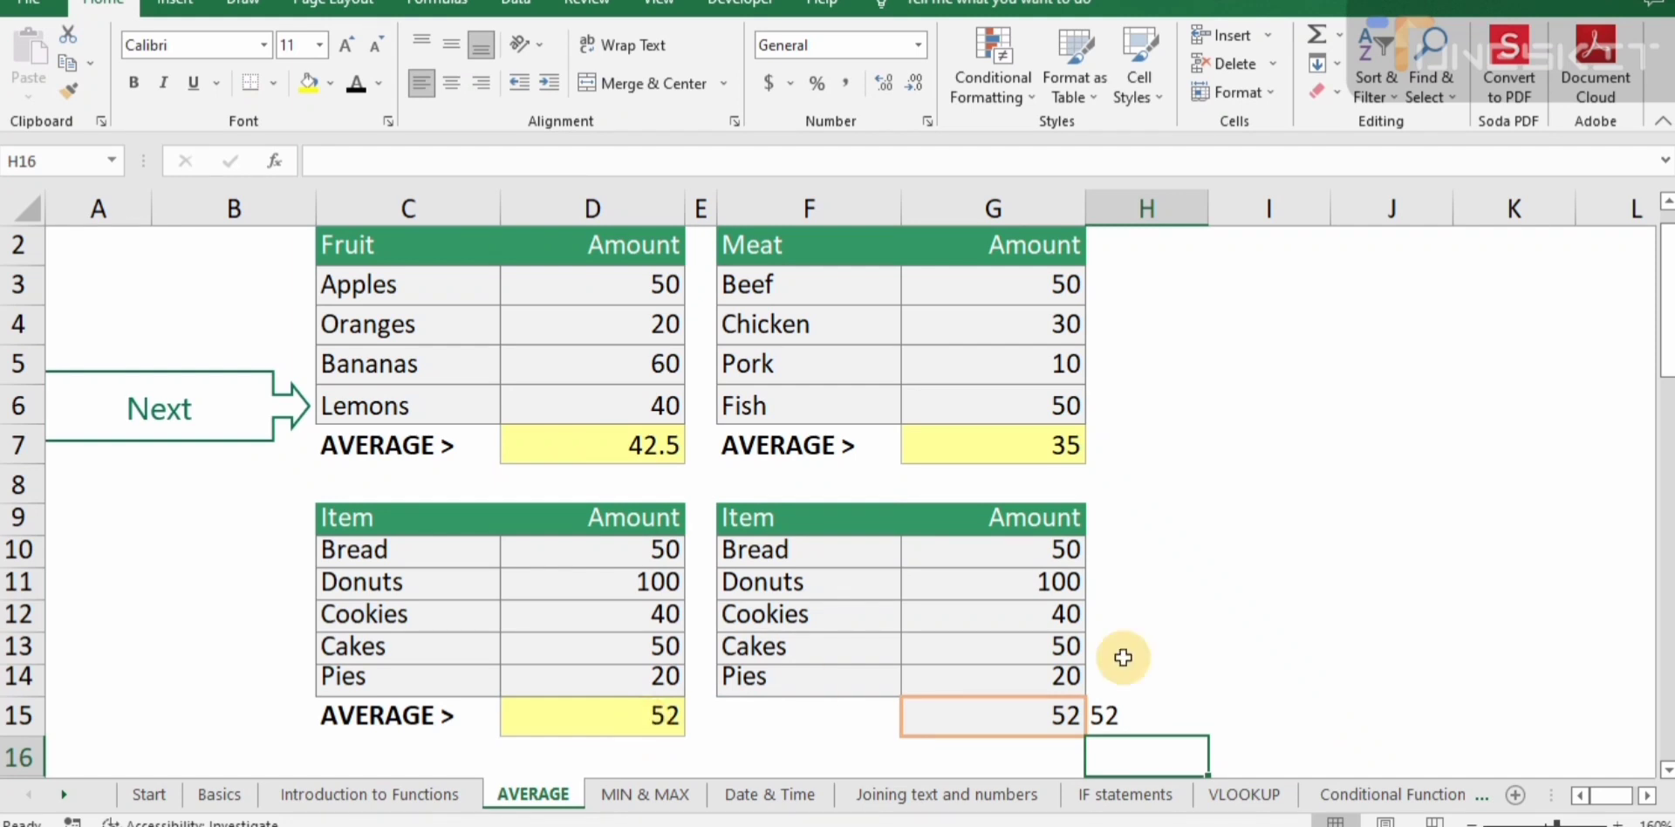
click(1128, 713)
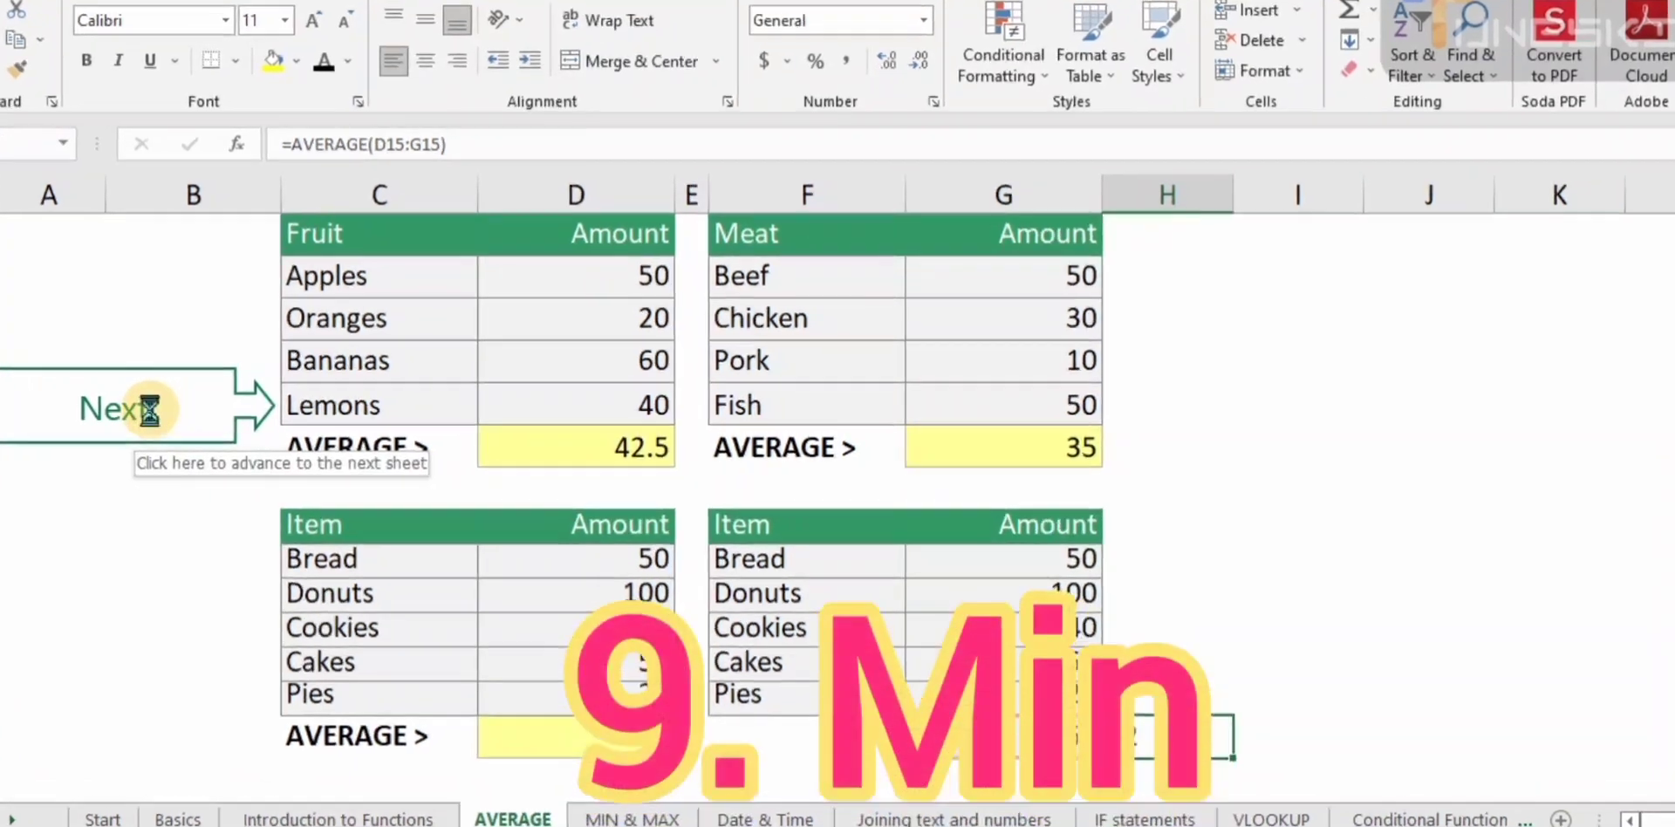
- Go to the MIN & MAX sheet and find the smallest fruit amount with the MIN function in the cell beside MIN
click(194, 422)
click(617, 357)
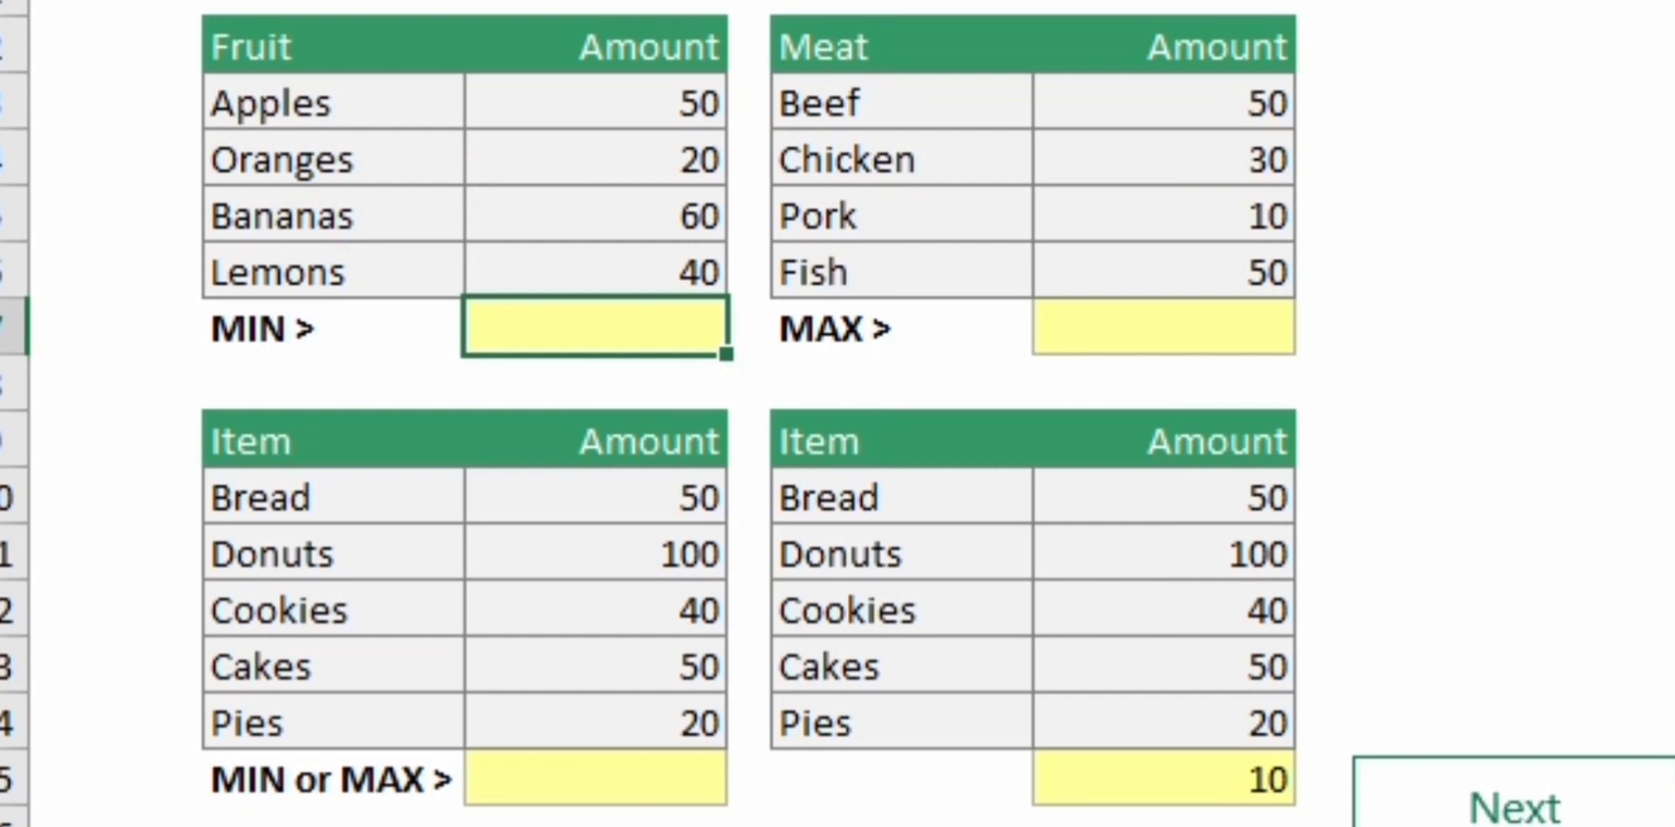
text(=min)
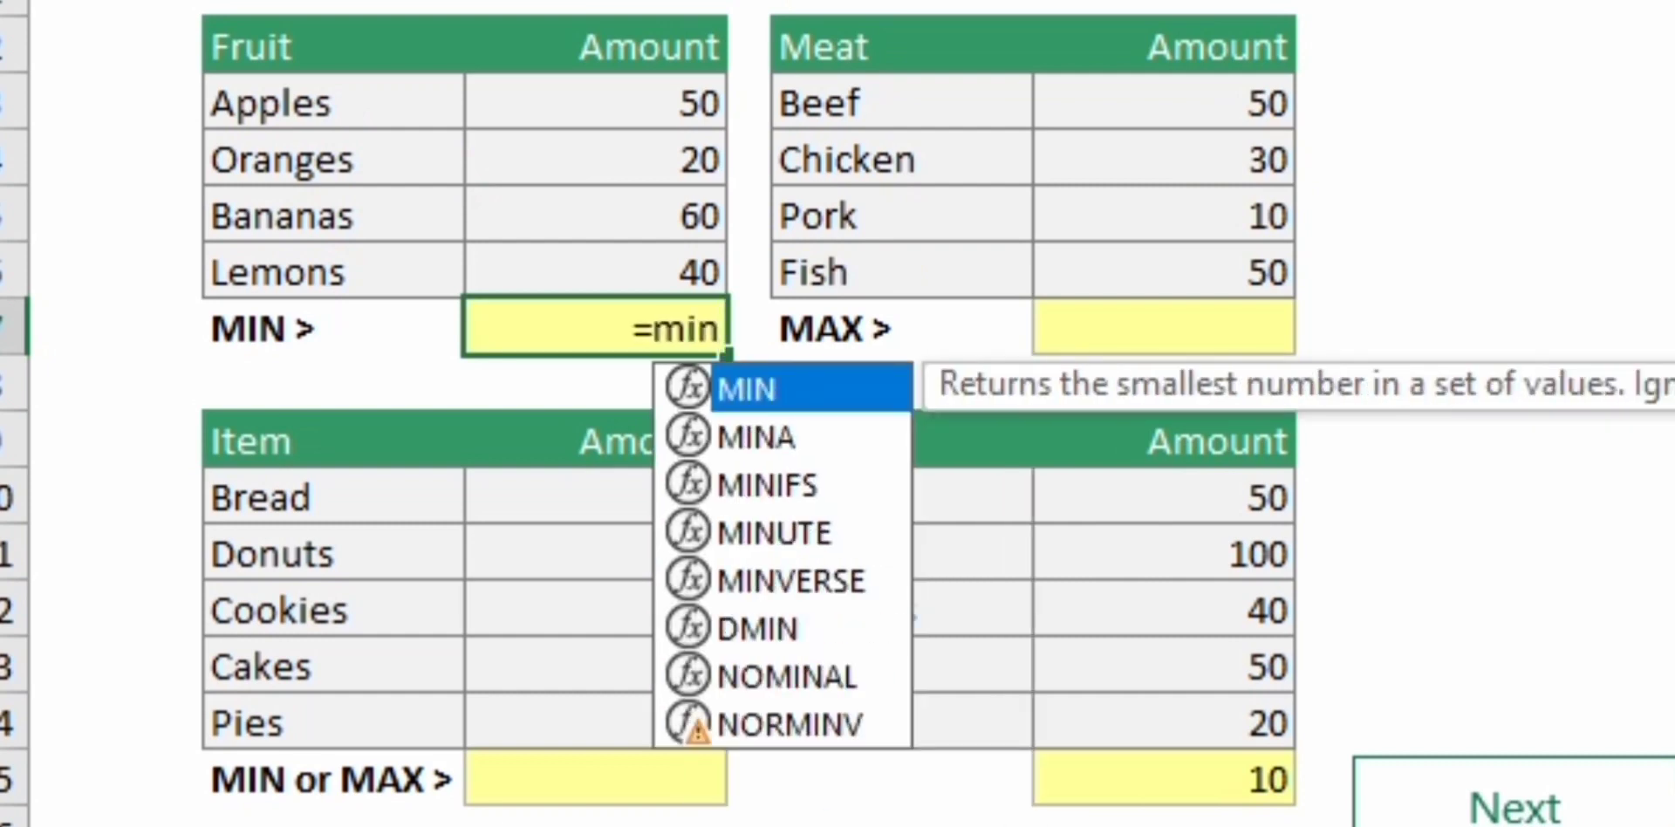
text(()
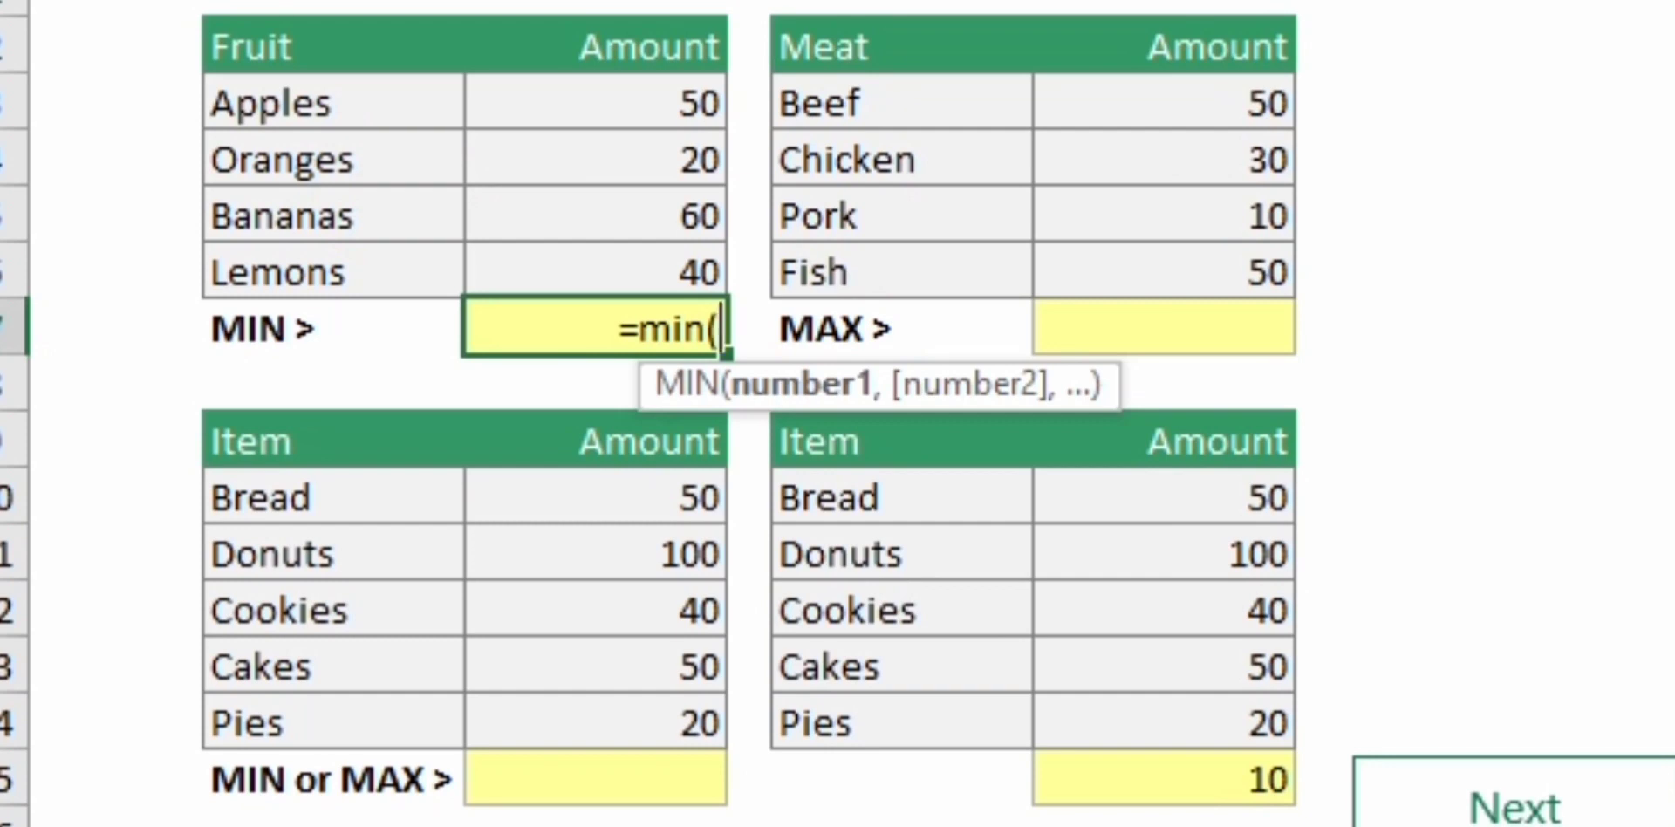
drag(685, 101, 677, 262)
key(Return)
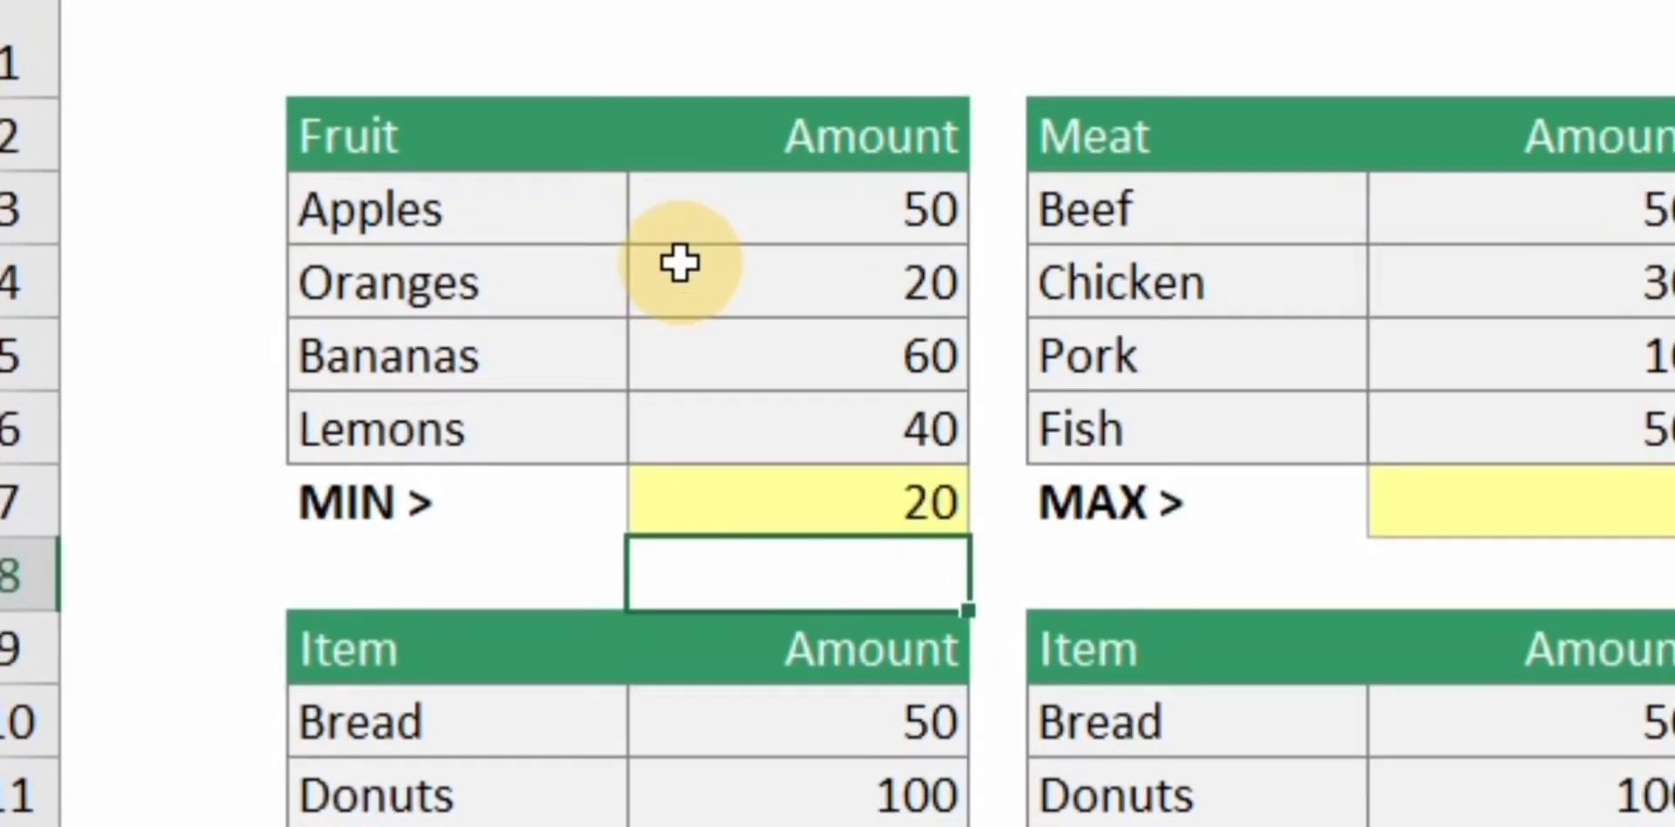
- Find the largest meat amount in F7 with the MAX function over F3:F6
drag(52, 93, 49, 0)
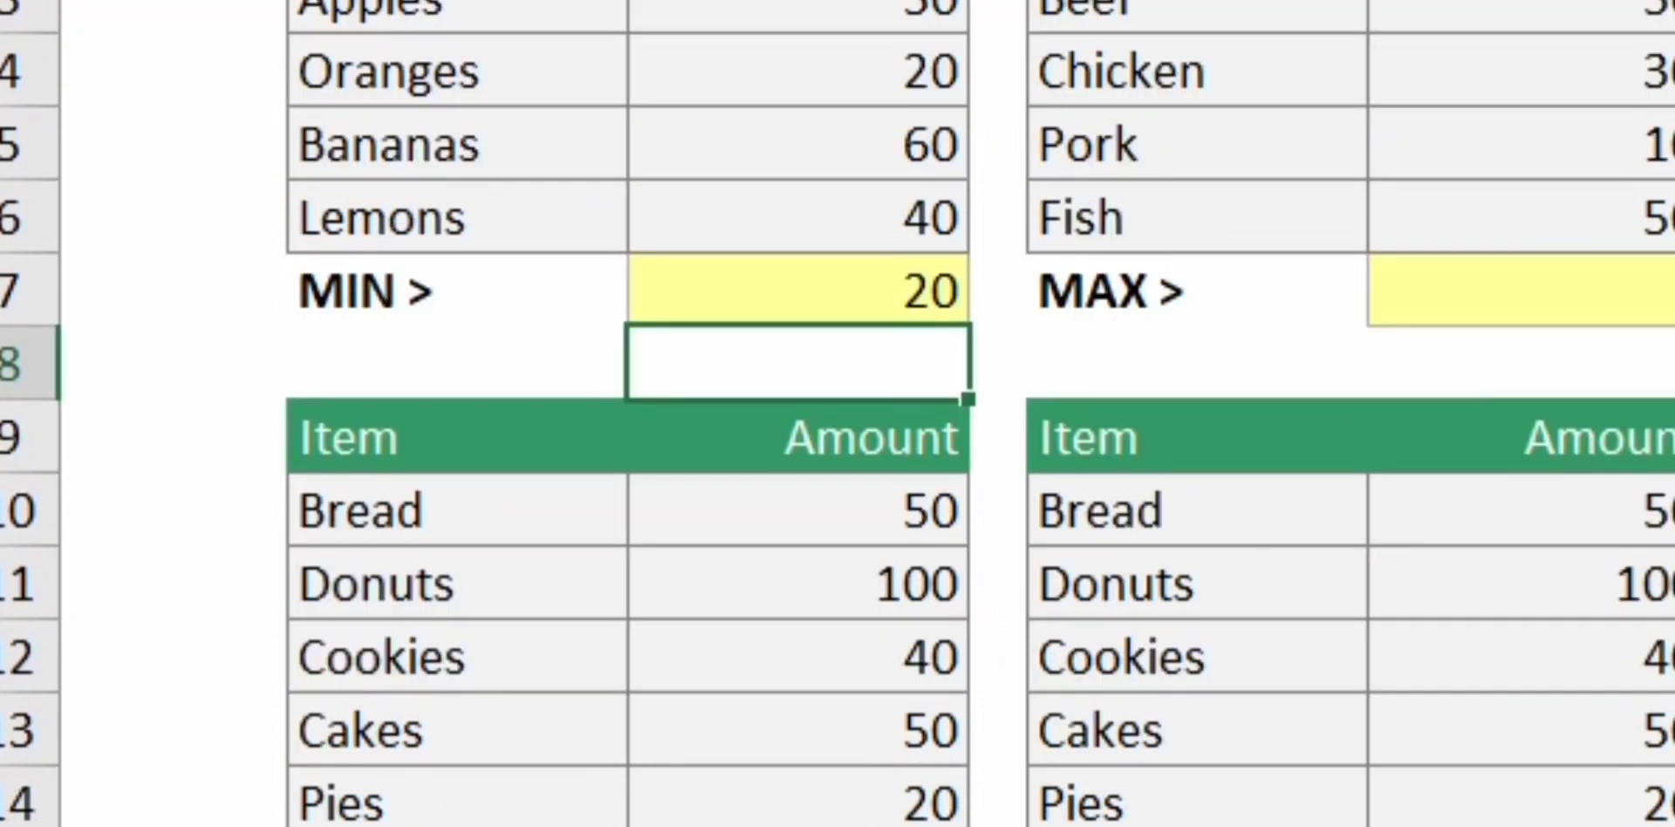
click(1579, 256)
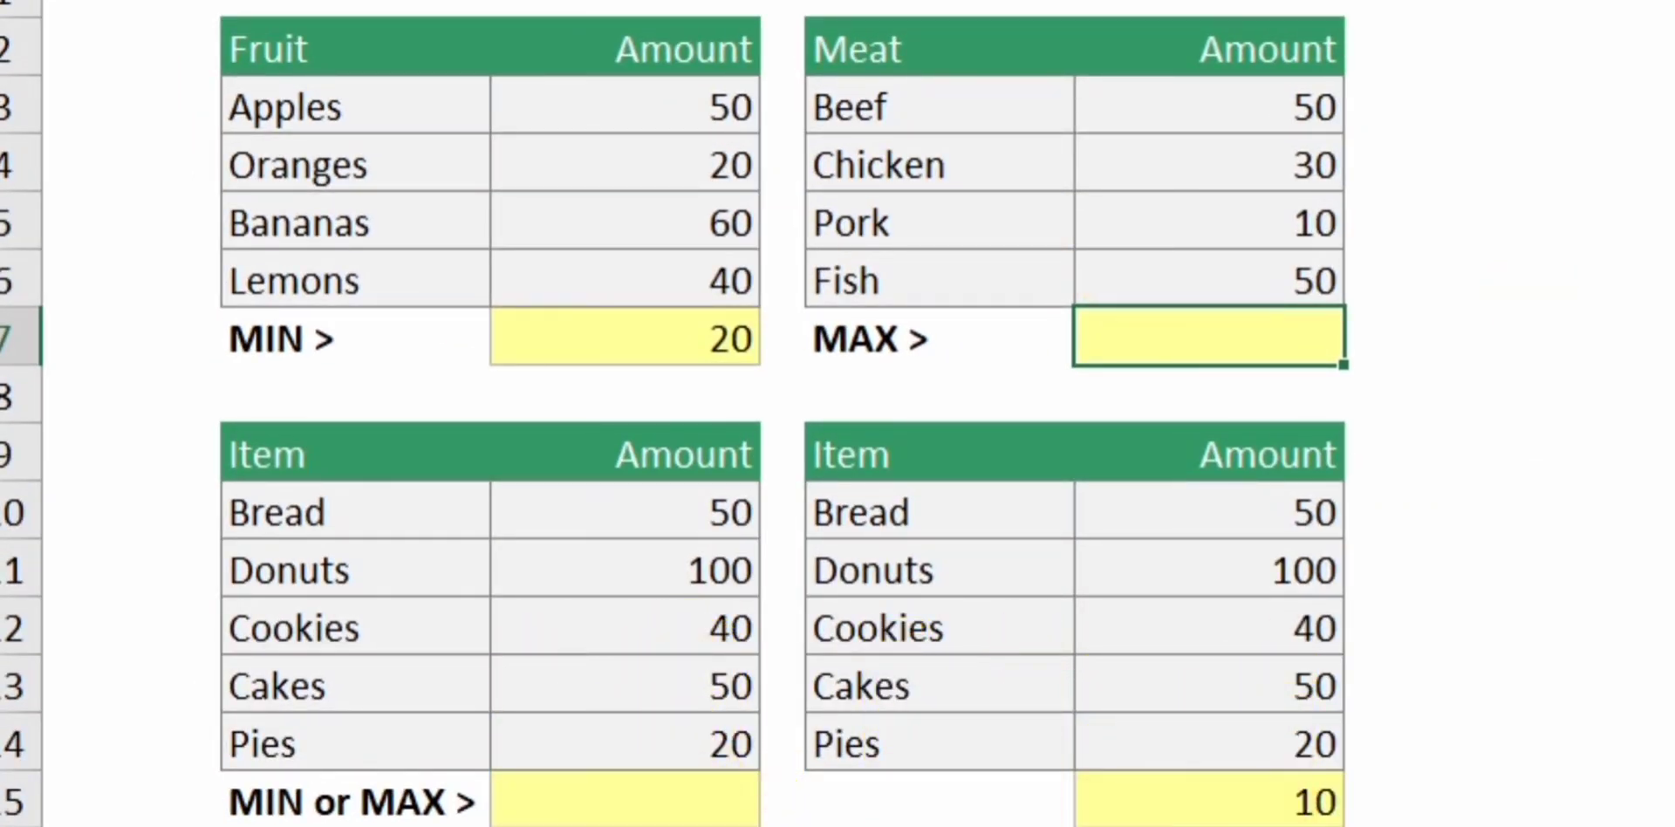
text(=ma)
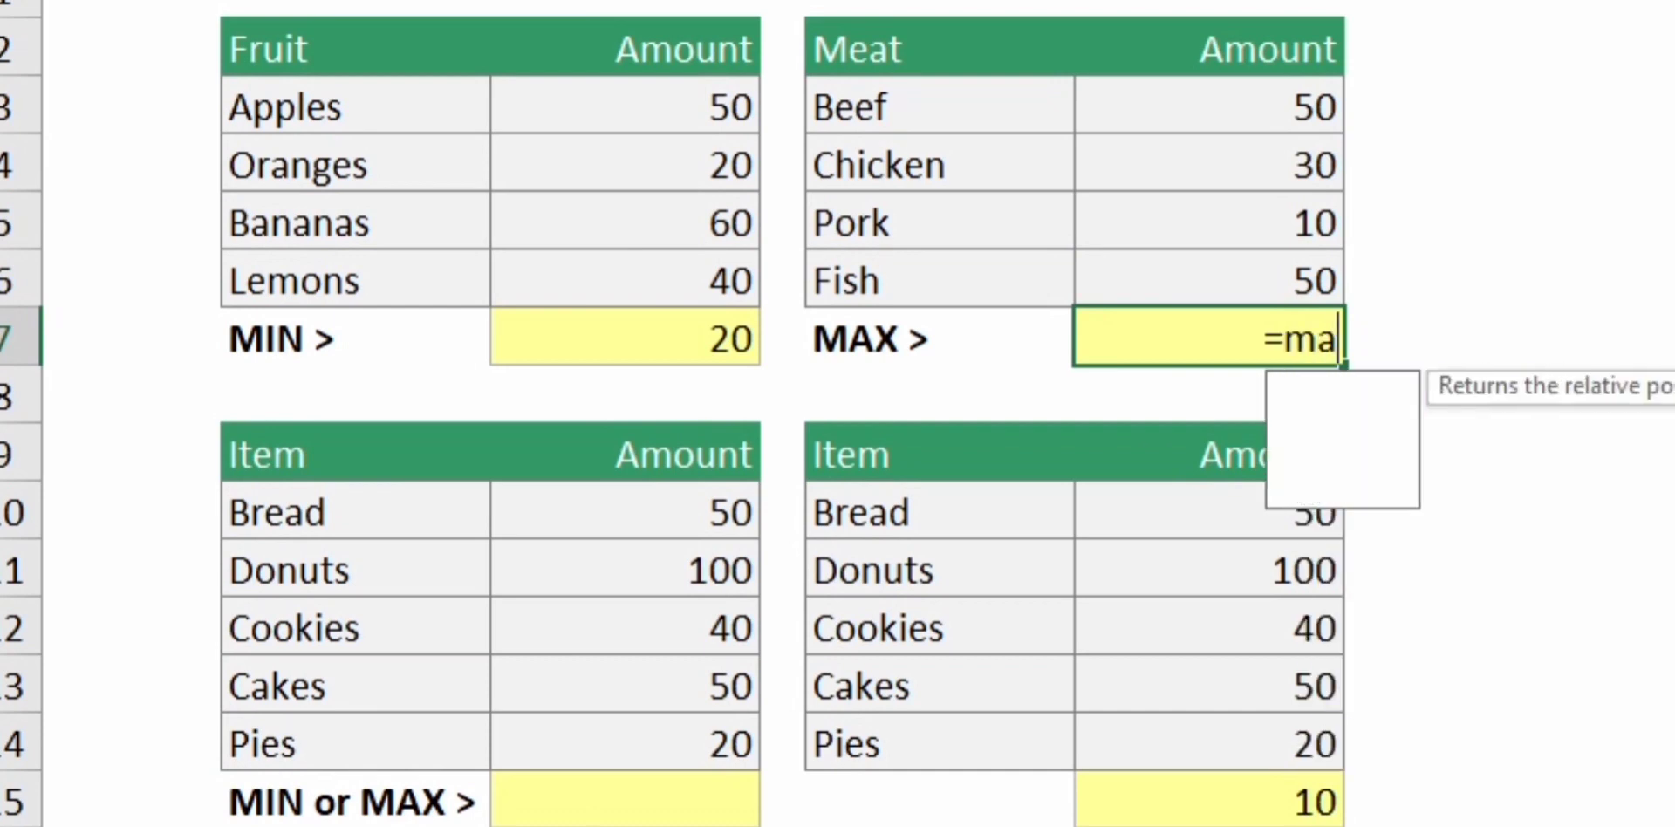
text(x()
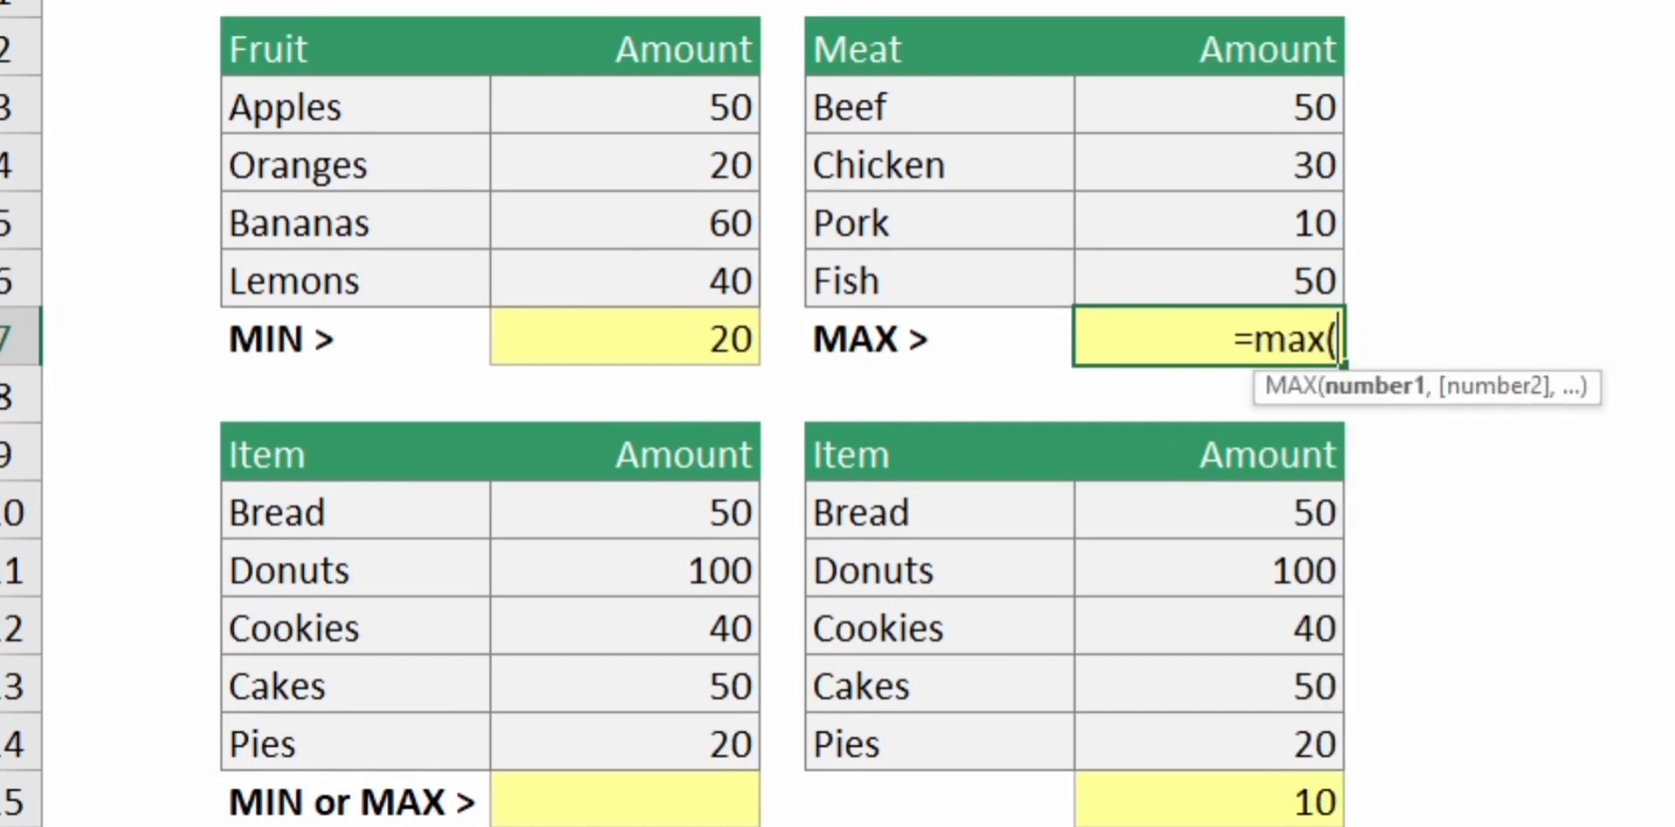
drag(1286, 119, 1303, 281)
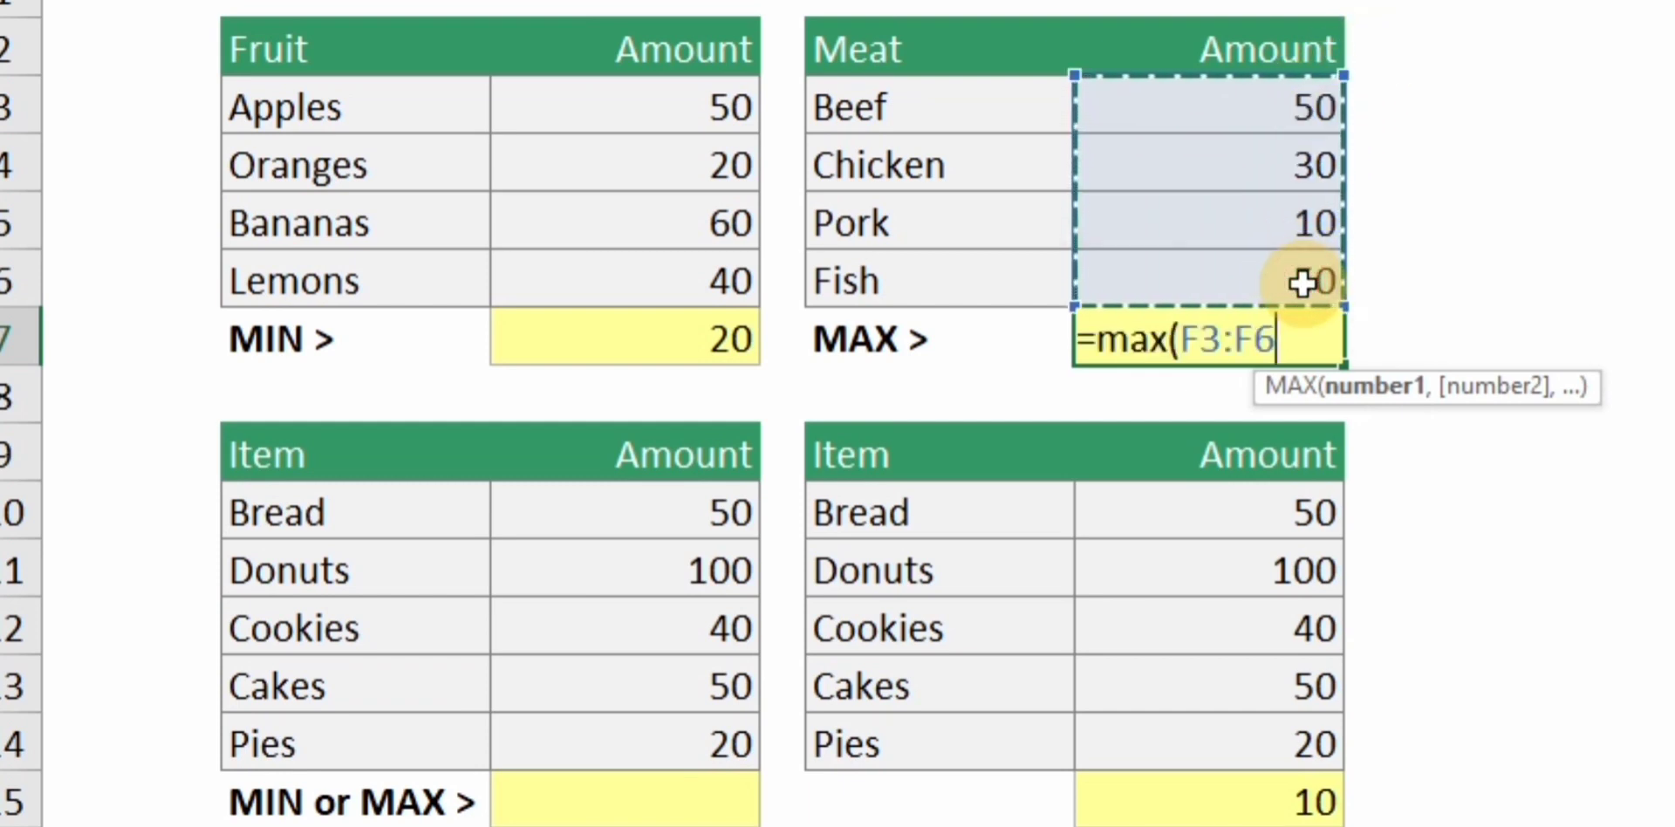
key(Return)
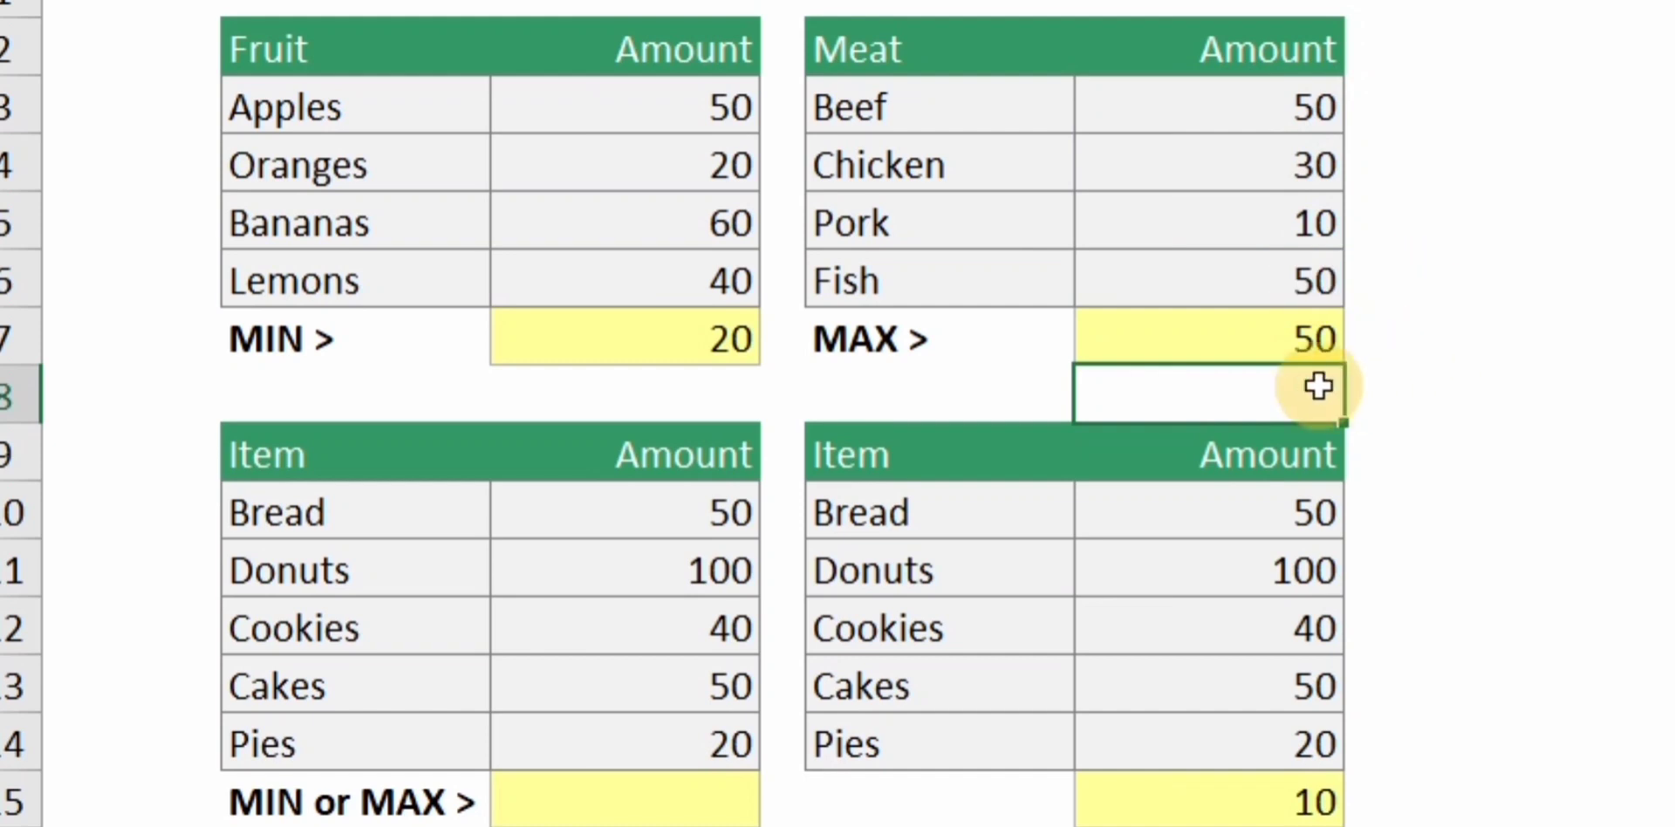
- Change the Beef amount to 70 and the Oranges amount to 12
click(1309, 106)
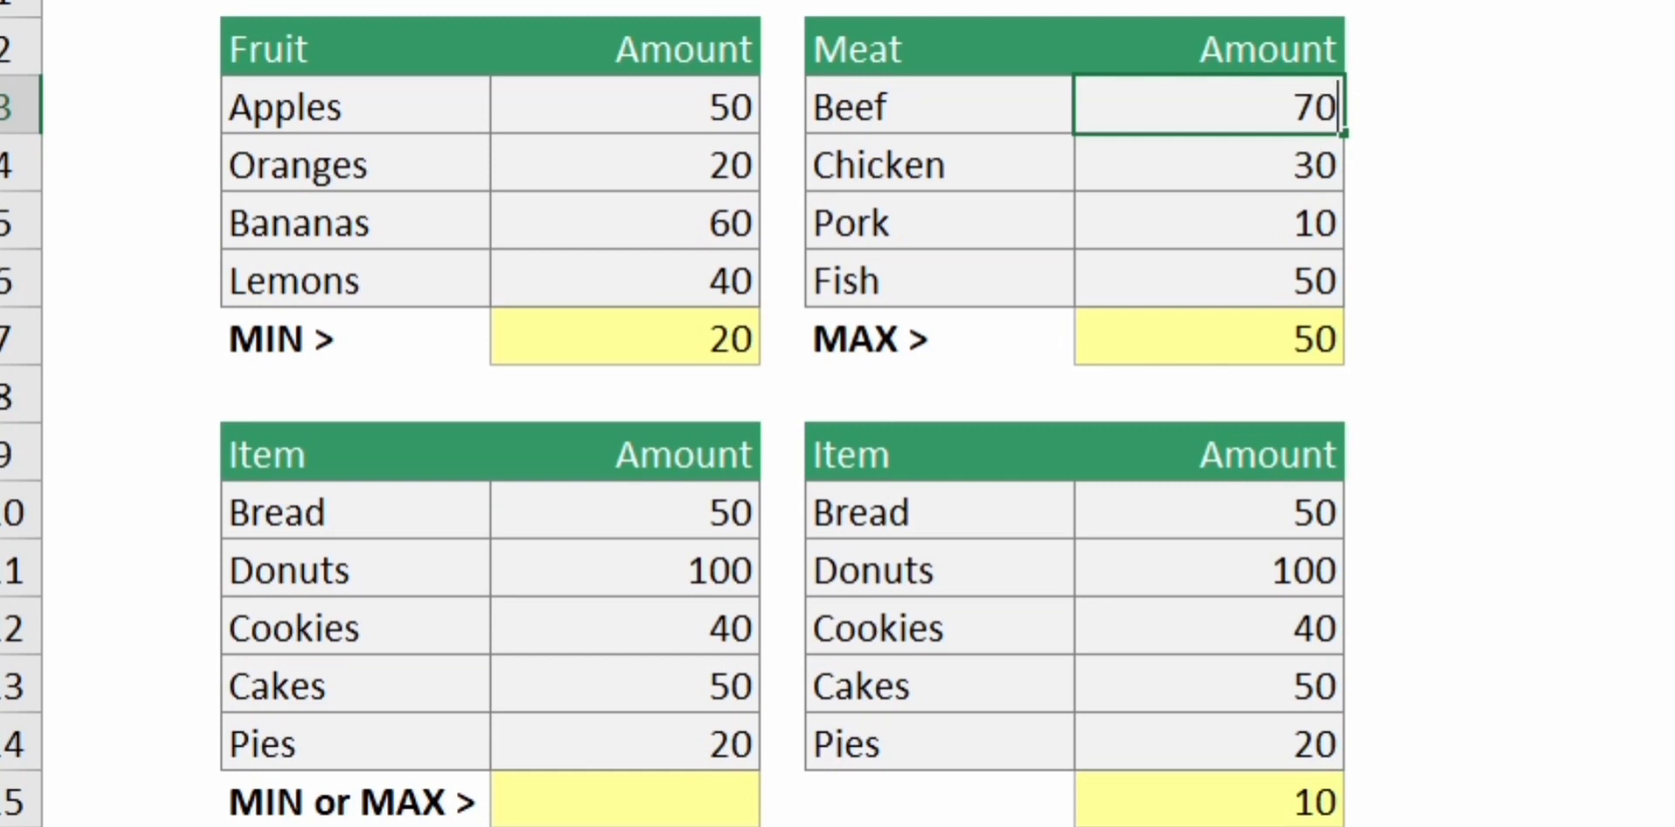
key(Return)
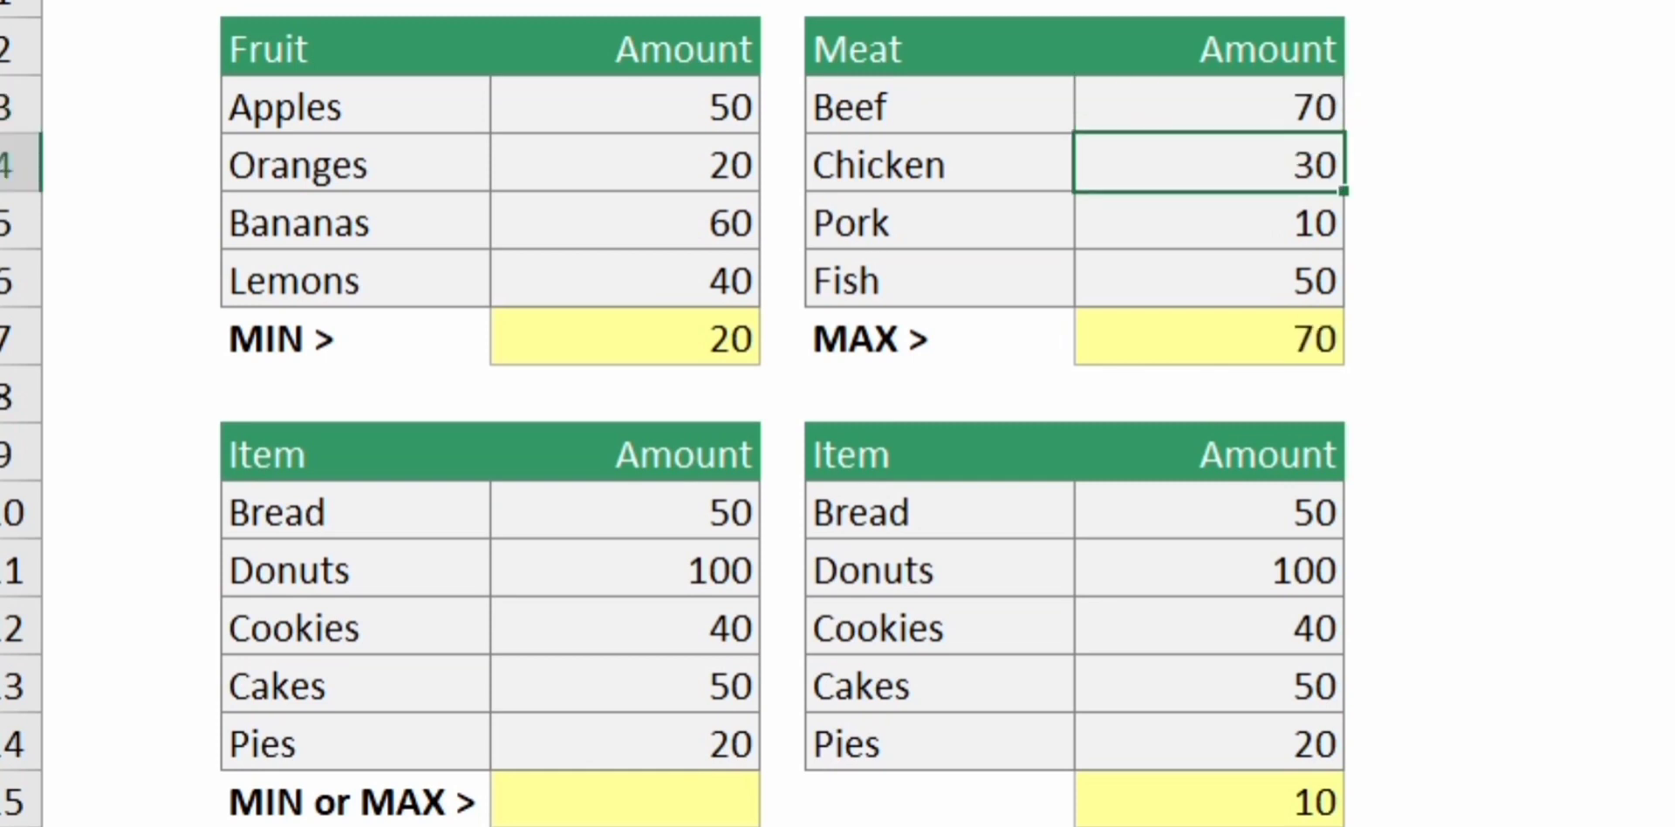
click(729, 166)
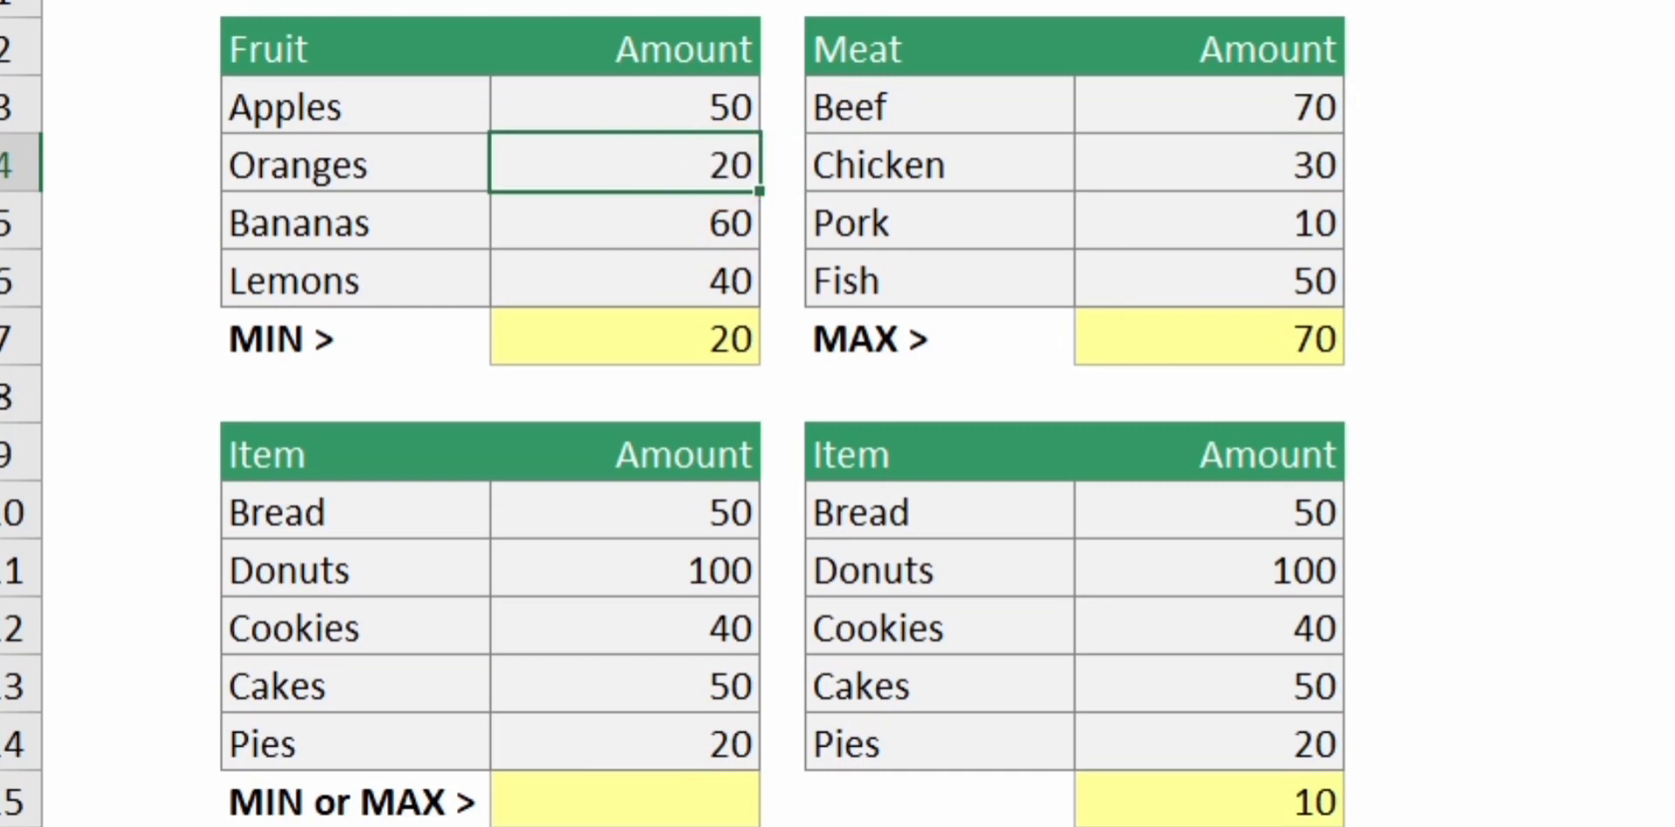
text(12)
key(Return)
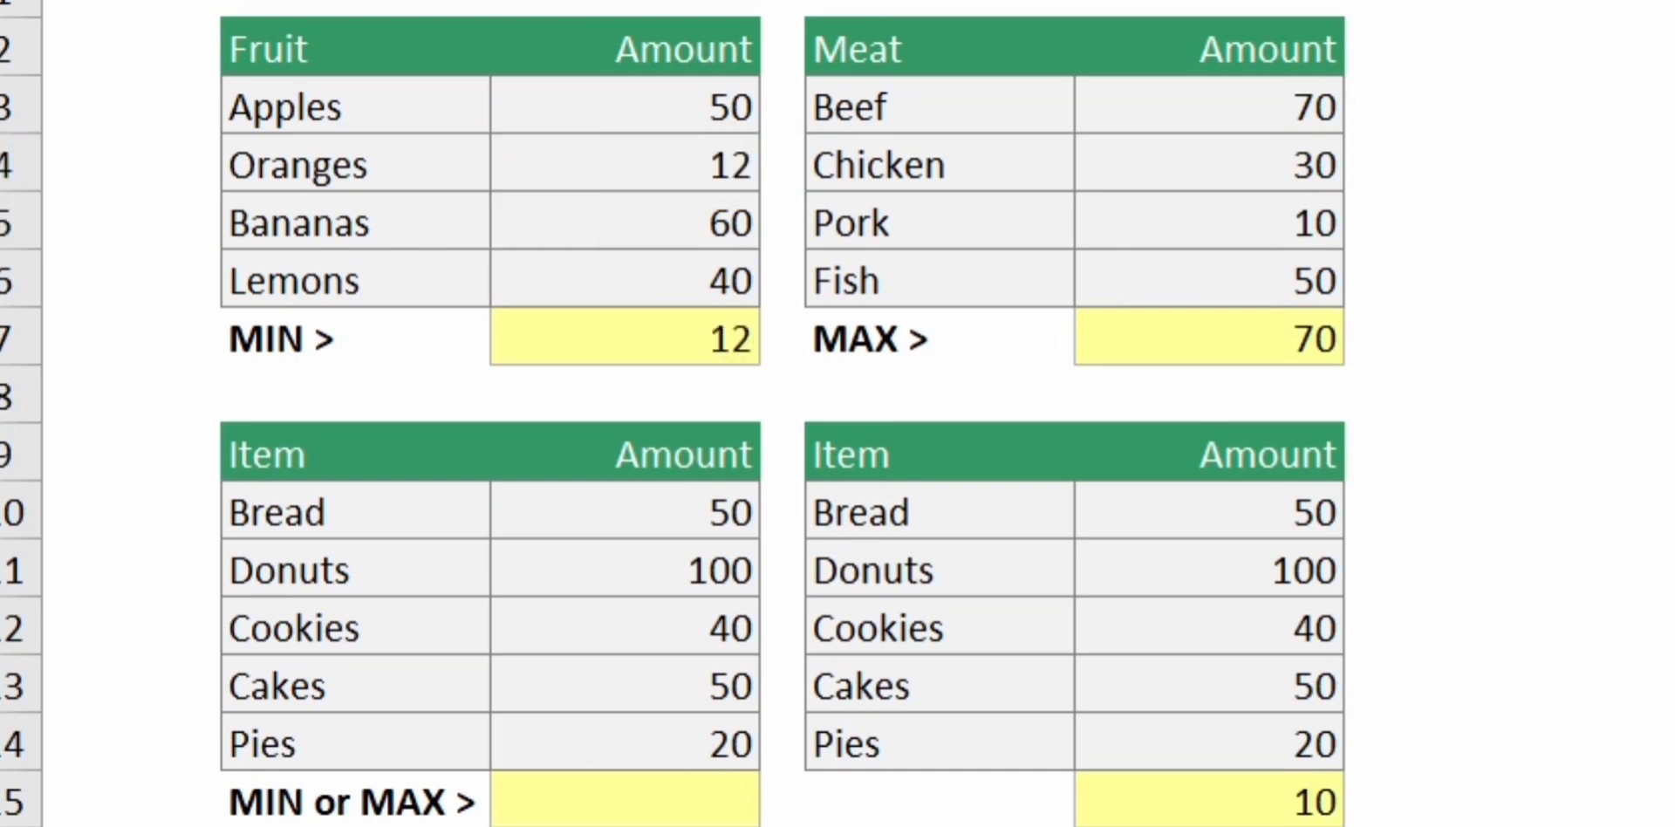
- Copy the fruit table's MIN formula into the MIN or MAX cell under the first item table, and clear the copy selection
click(601, 808)
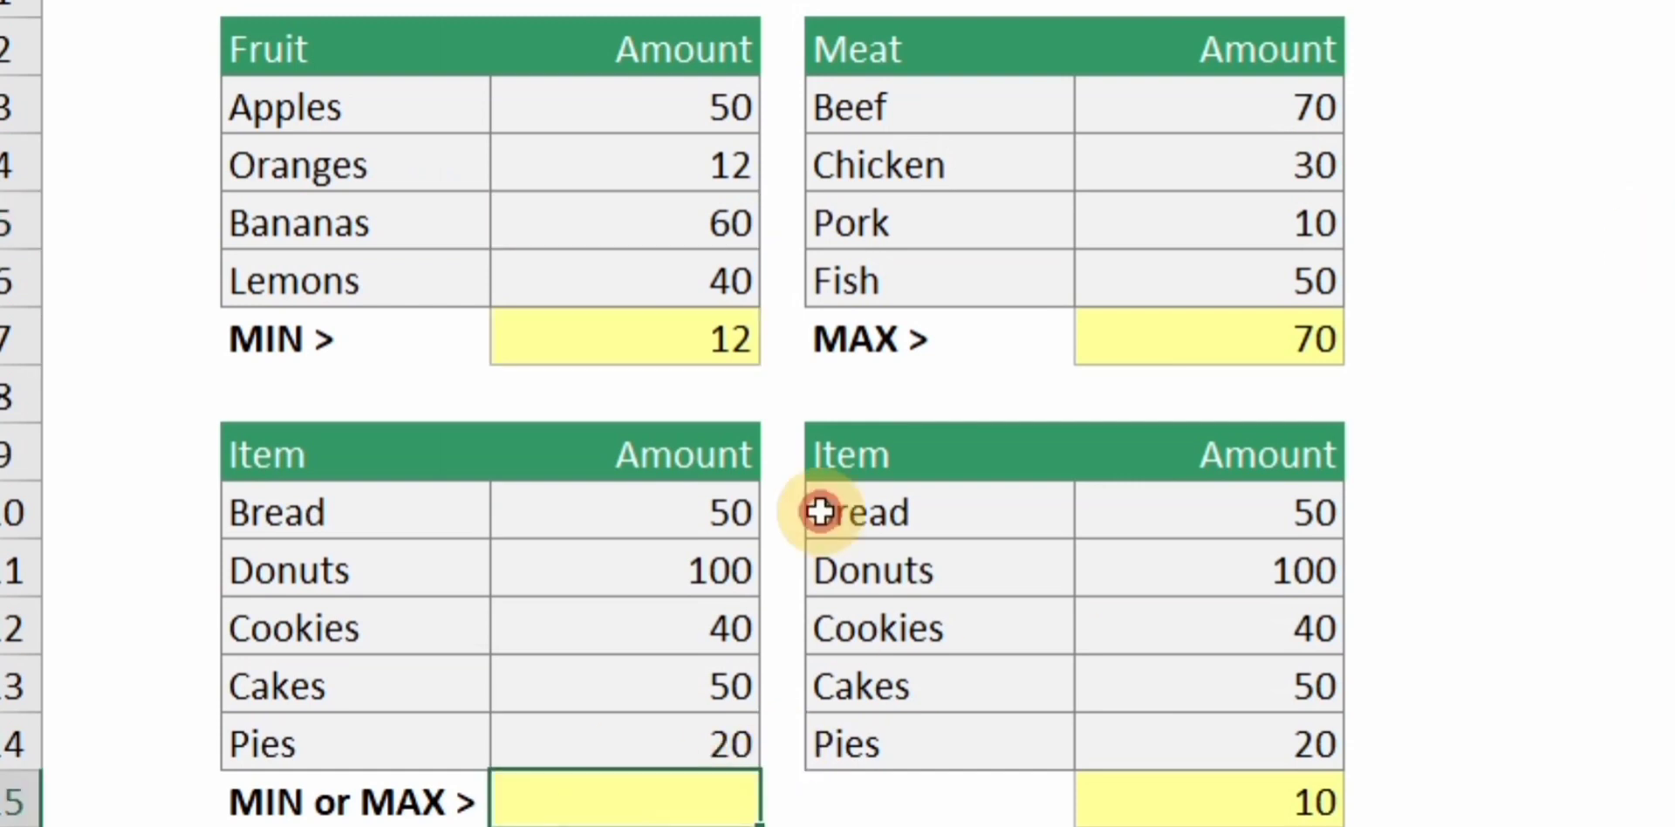
click(711, 330)
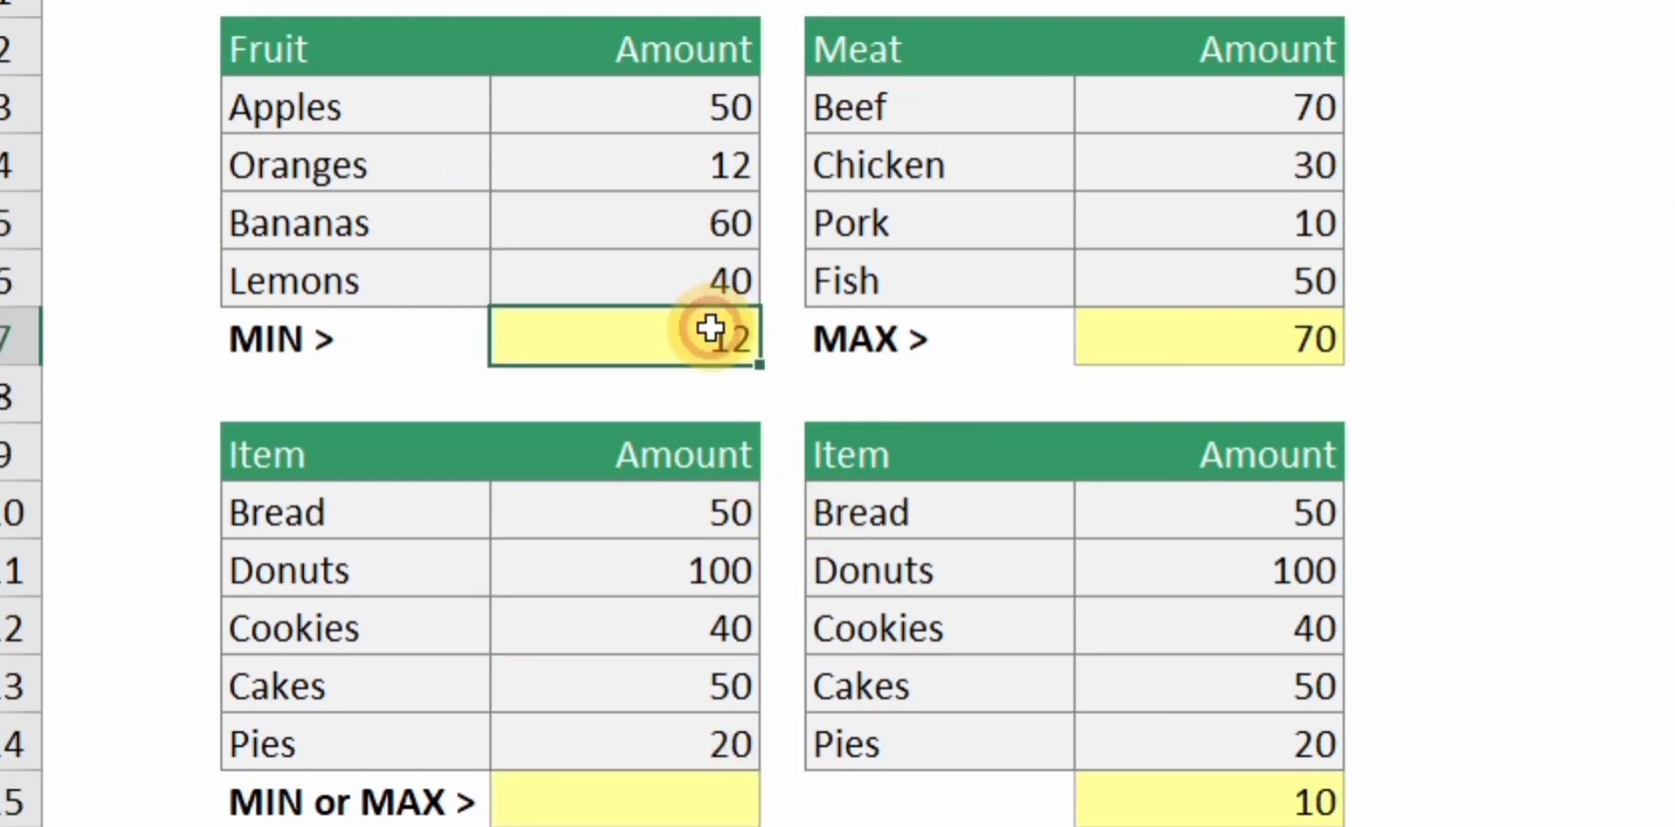
key(ctrl+c)
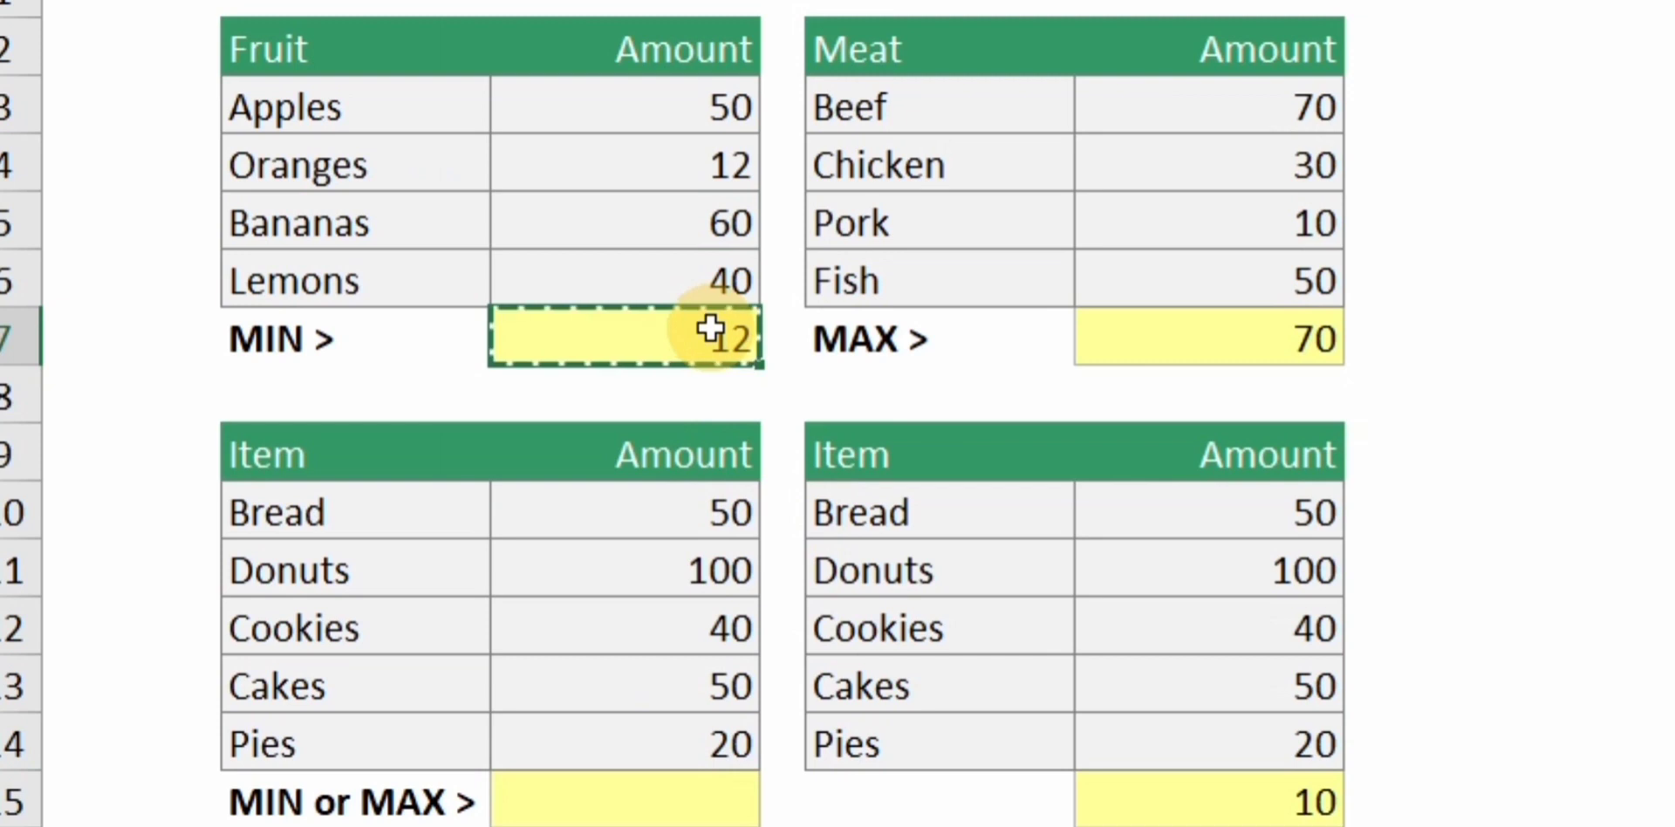
click(628, 775)
key(ctrl+v)
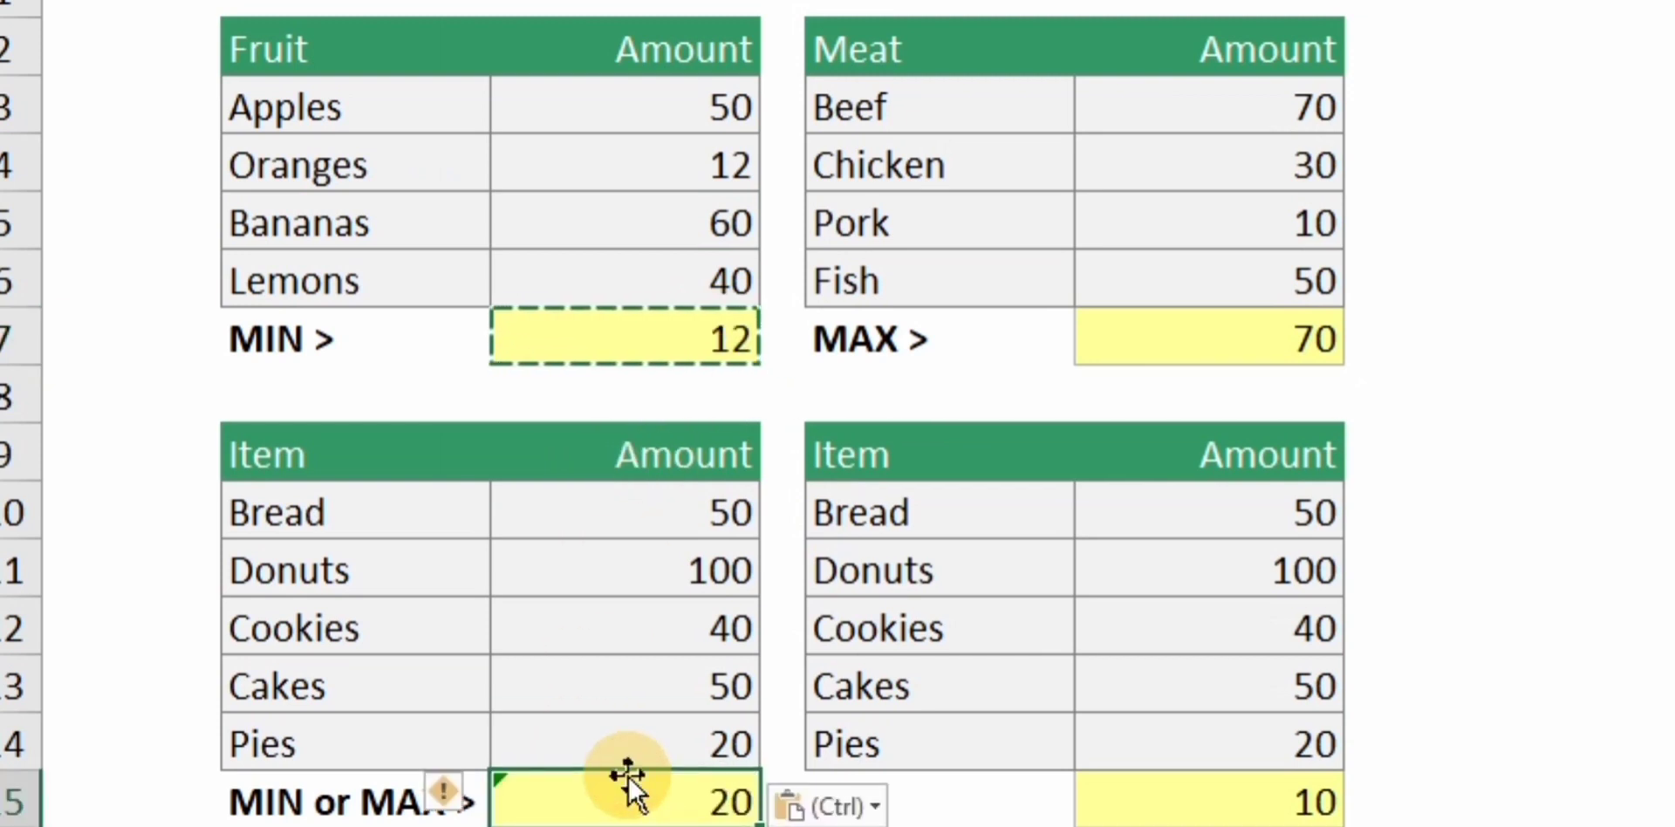
key(Escape)
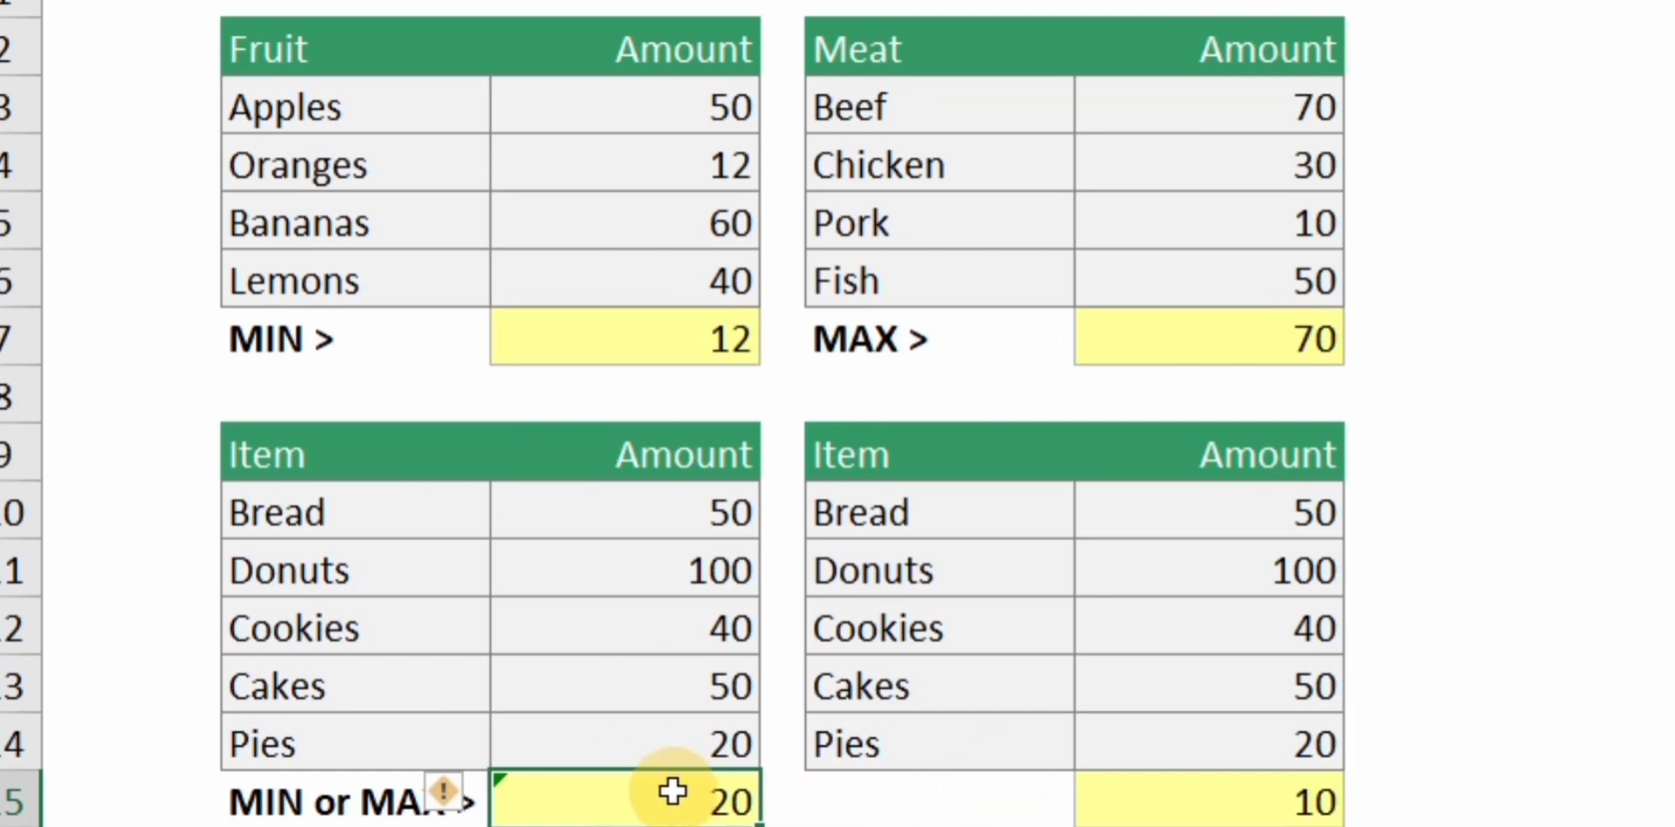
- Replace the MIN or MAX cell's formula with a copy of the meat table's MAX formula, and clear the copy selection
click(1176, 325)
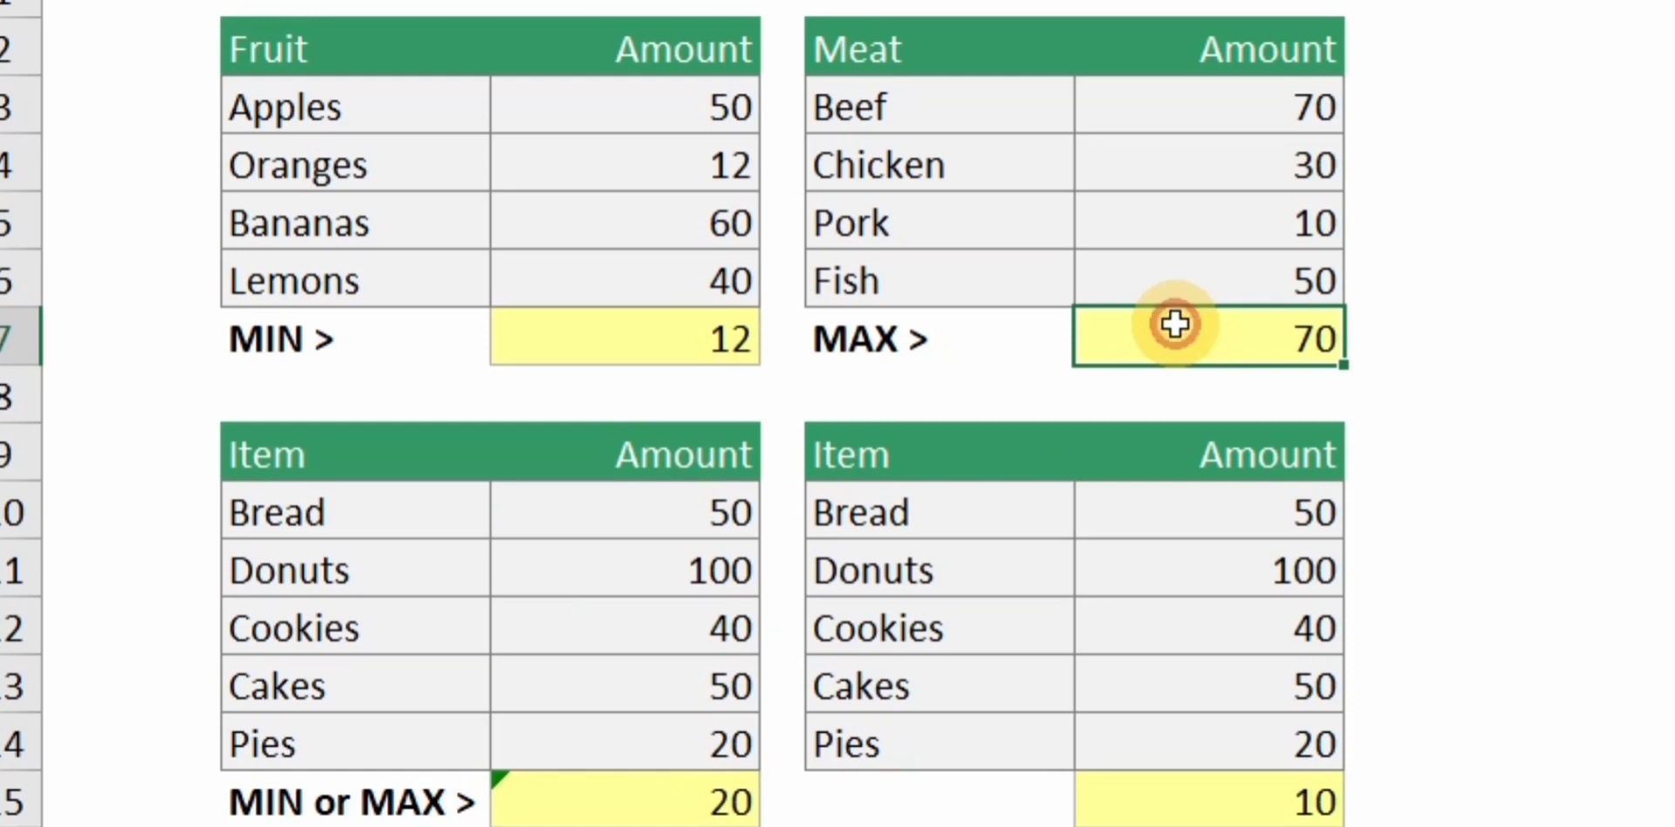
key(ctrl+c)
click(651, 791)
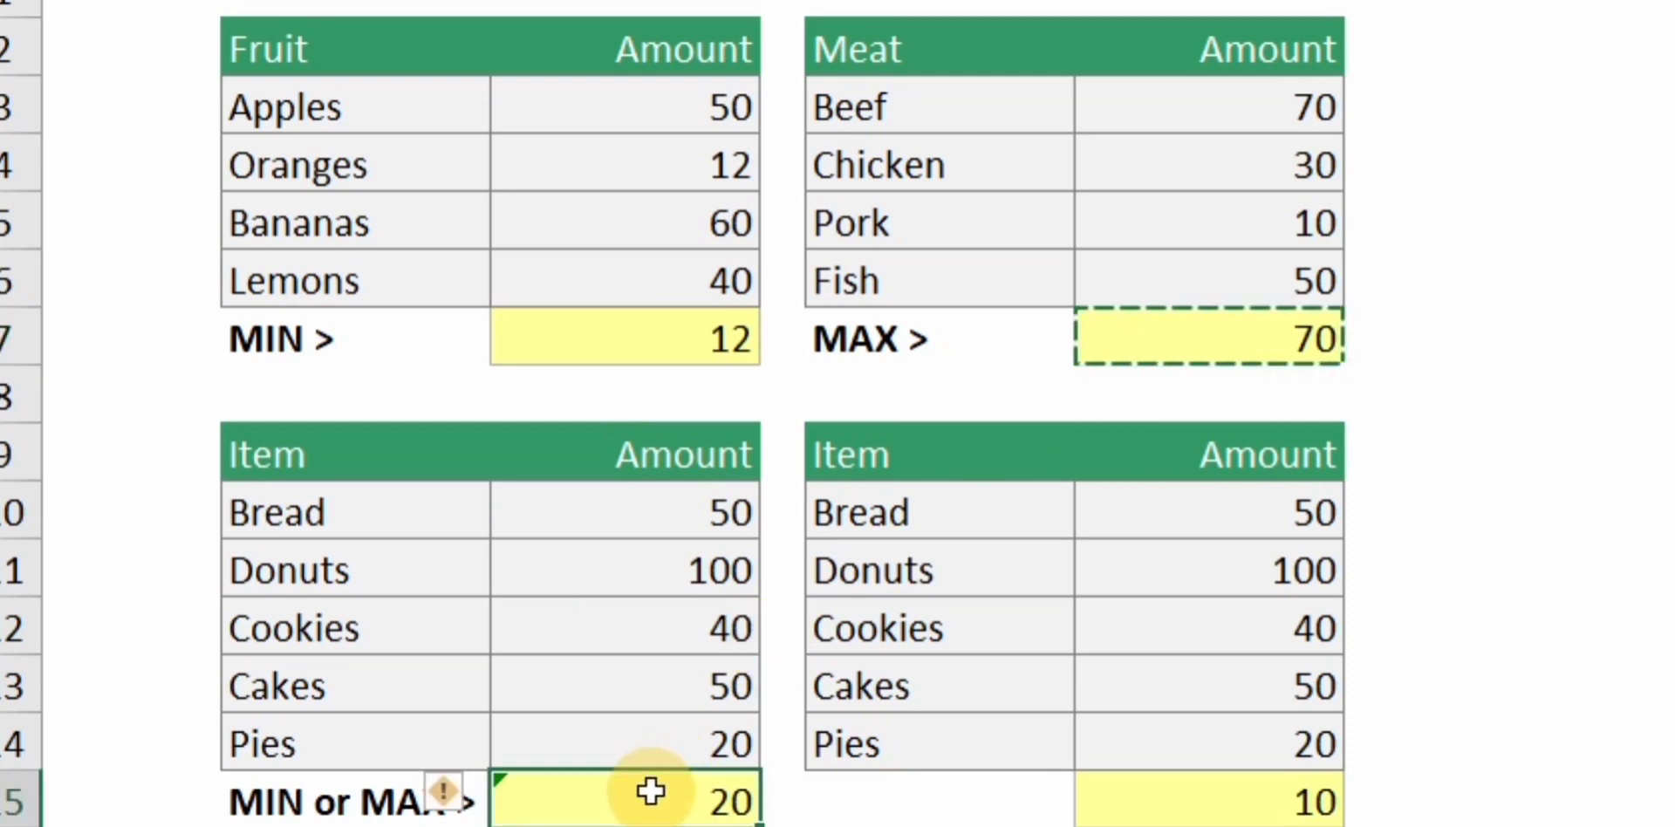
key(ctrl+v)
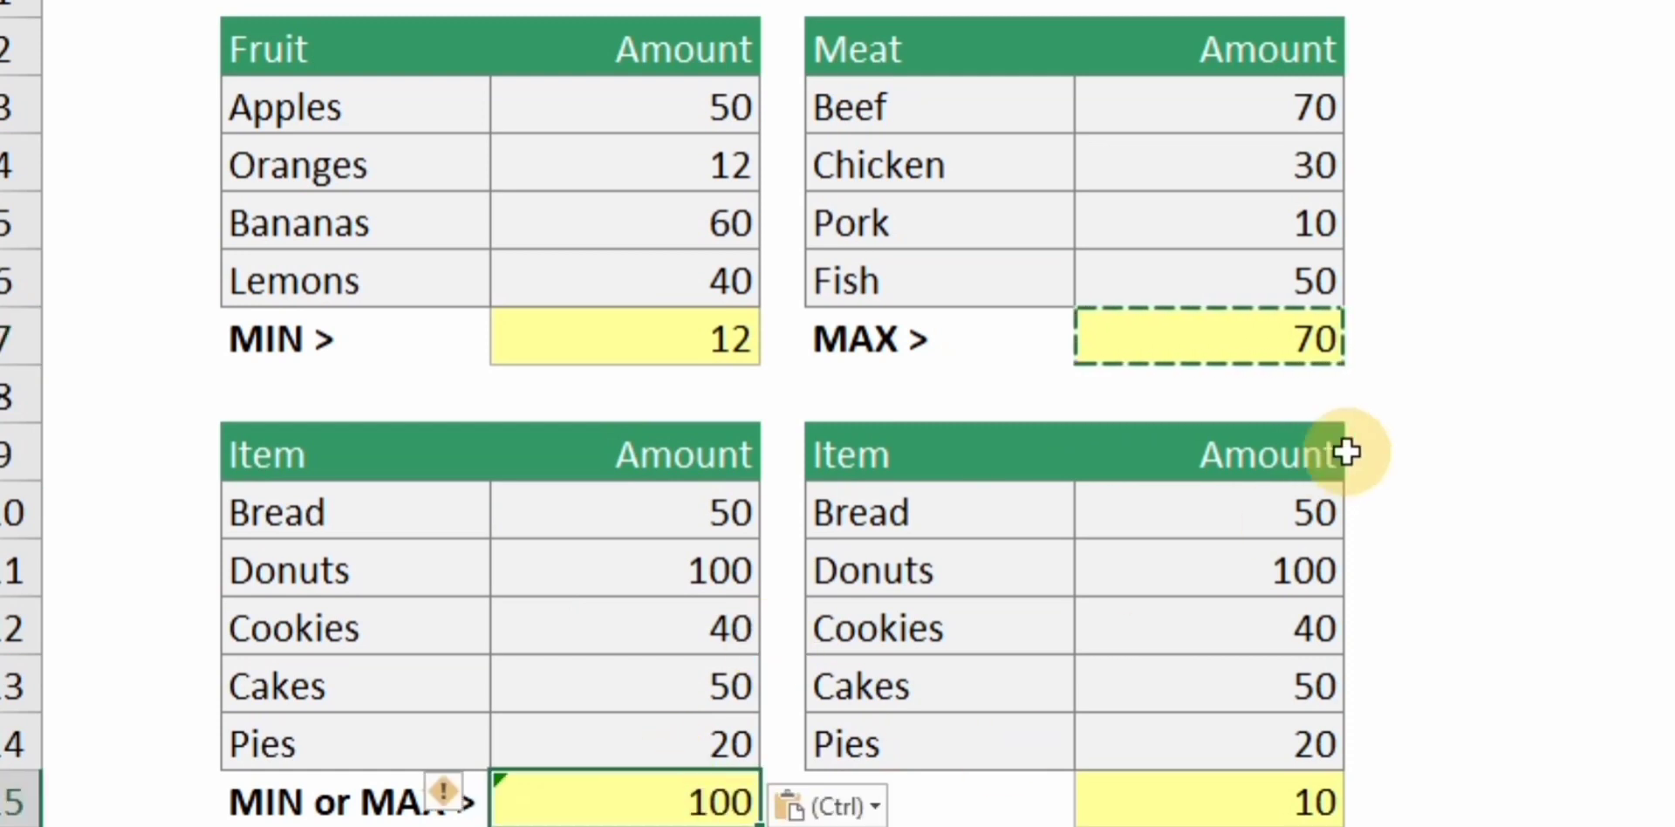
key(Escape)
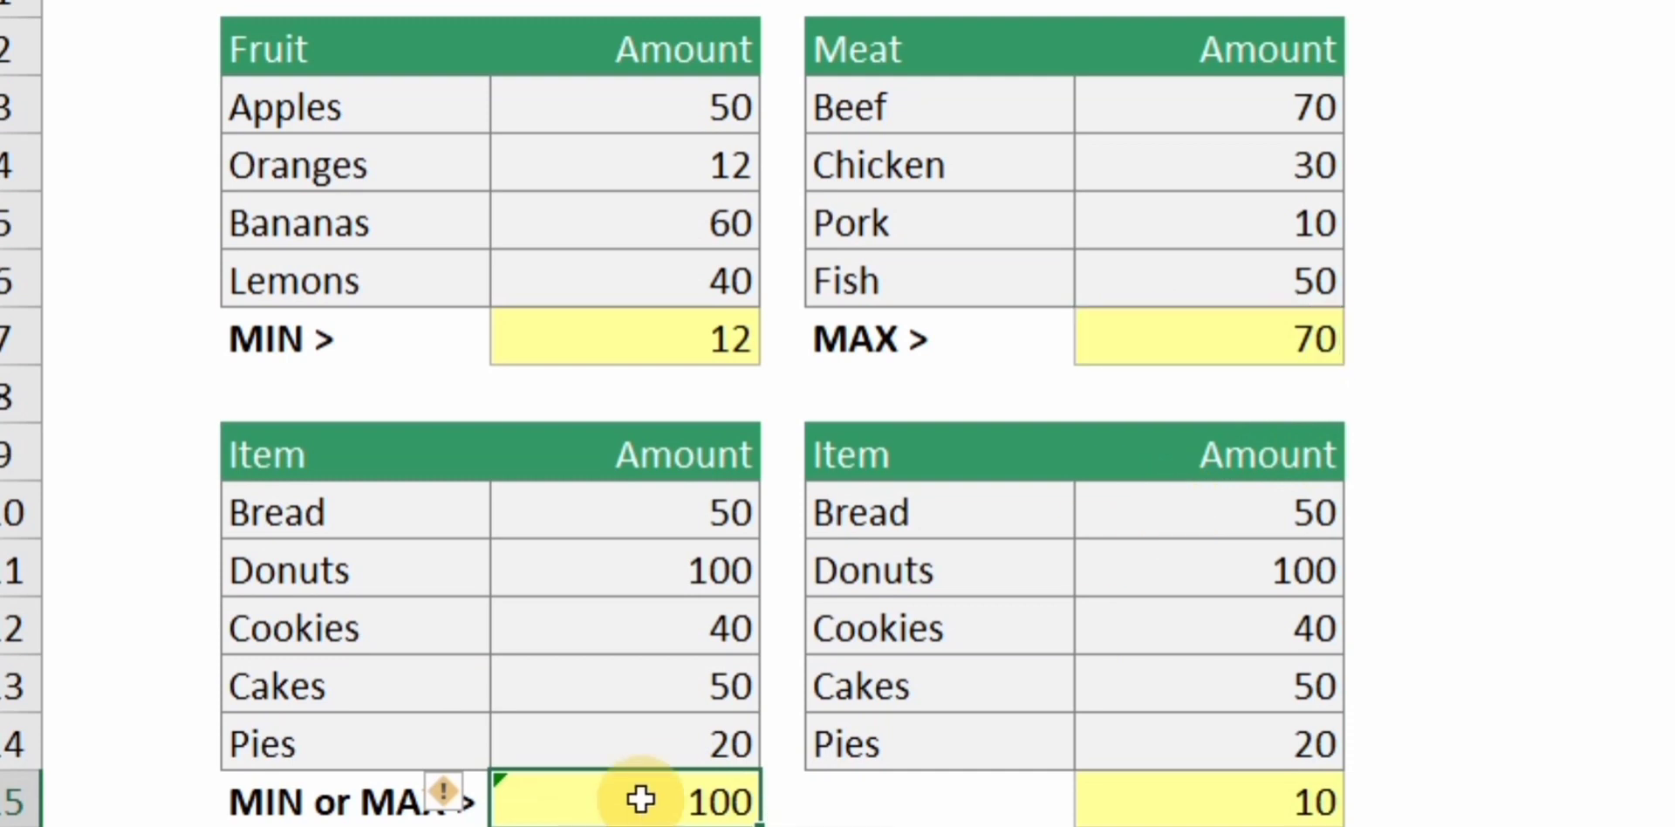
- Enter a MAX formula over C10:C14 in the MIN or MAX cell under the first item table
text(=m)
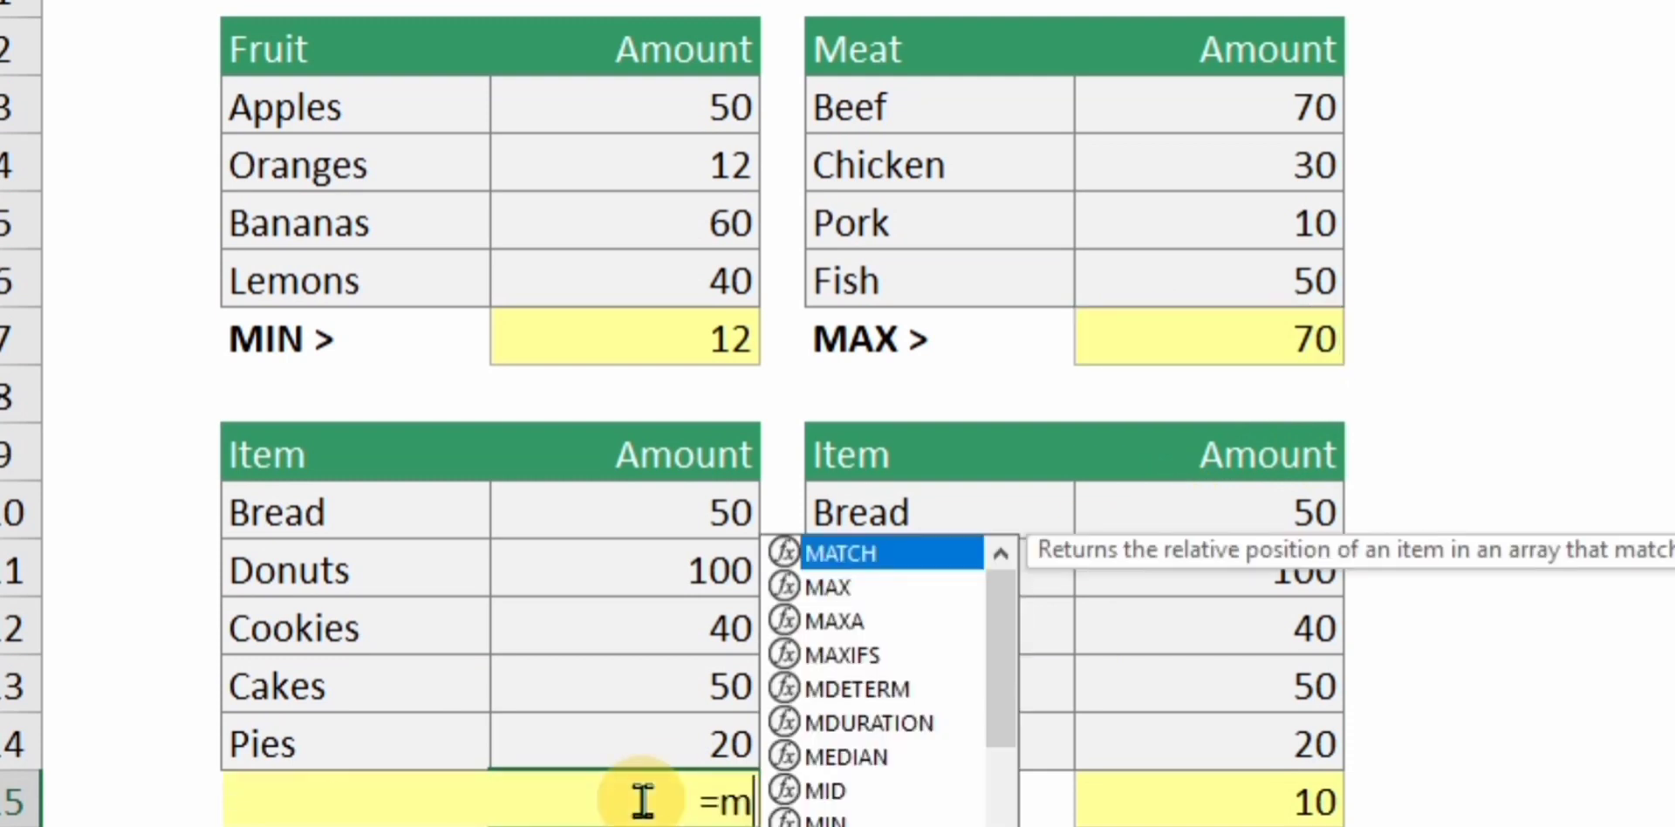
text(ax)
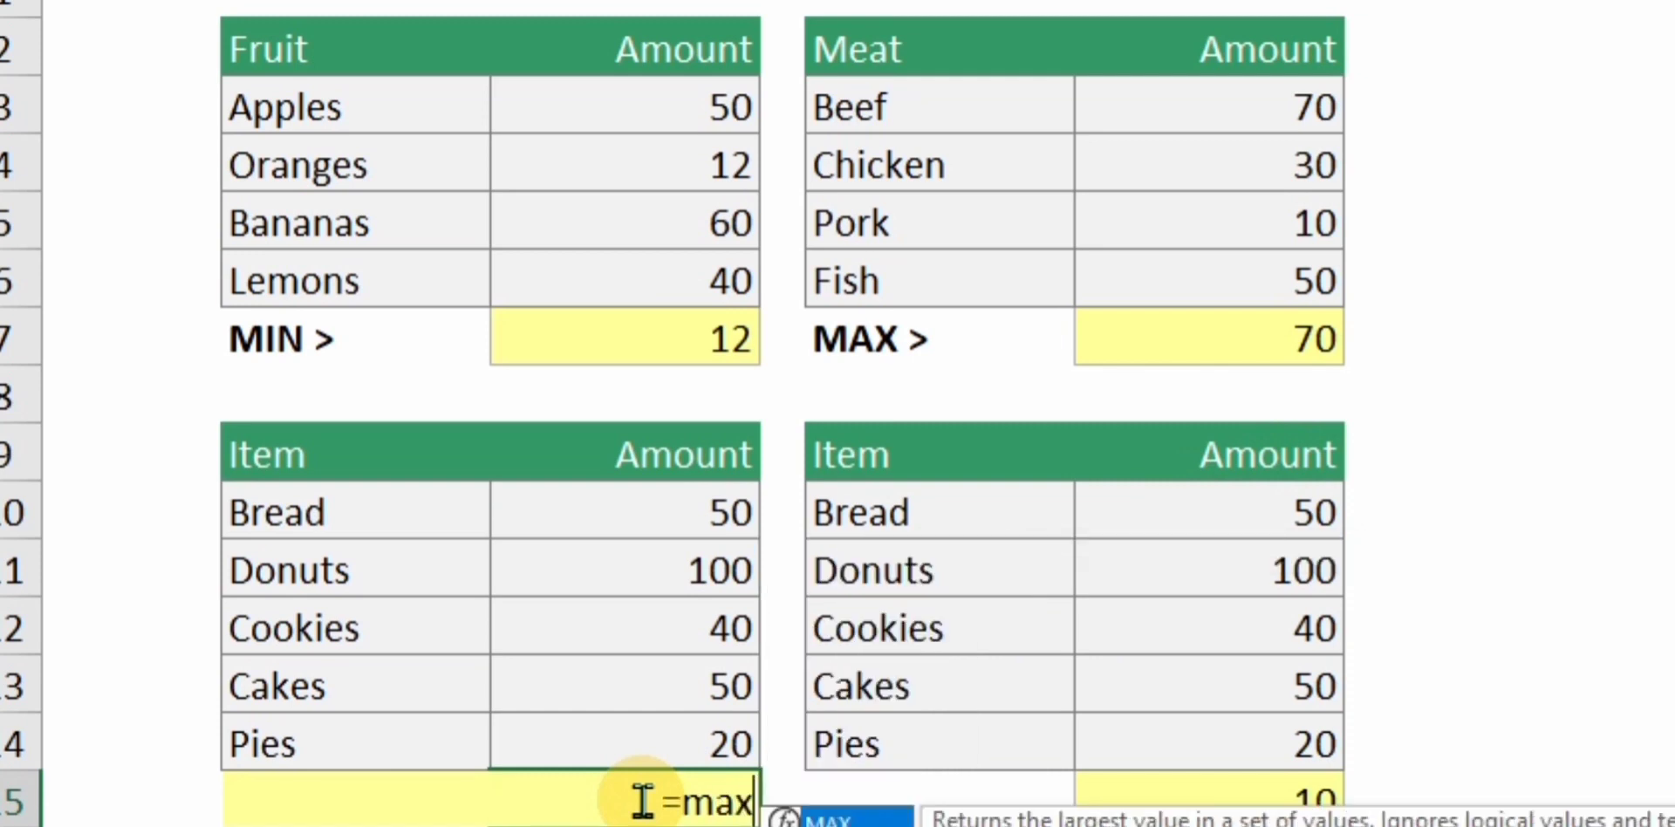
text(()
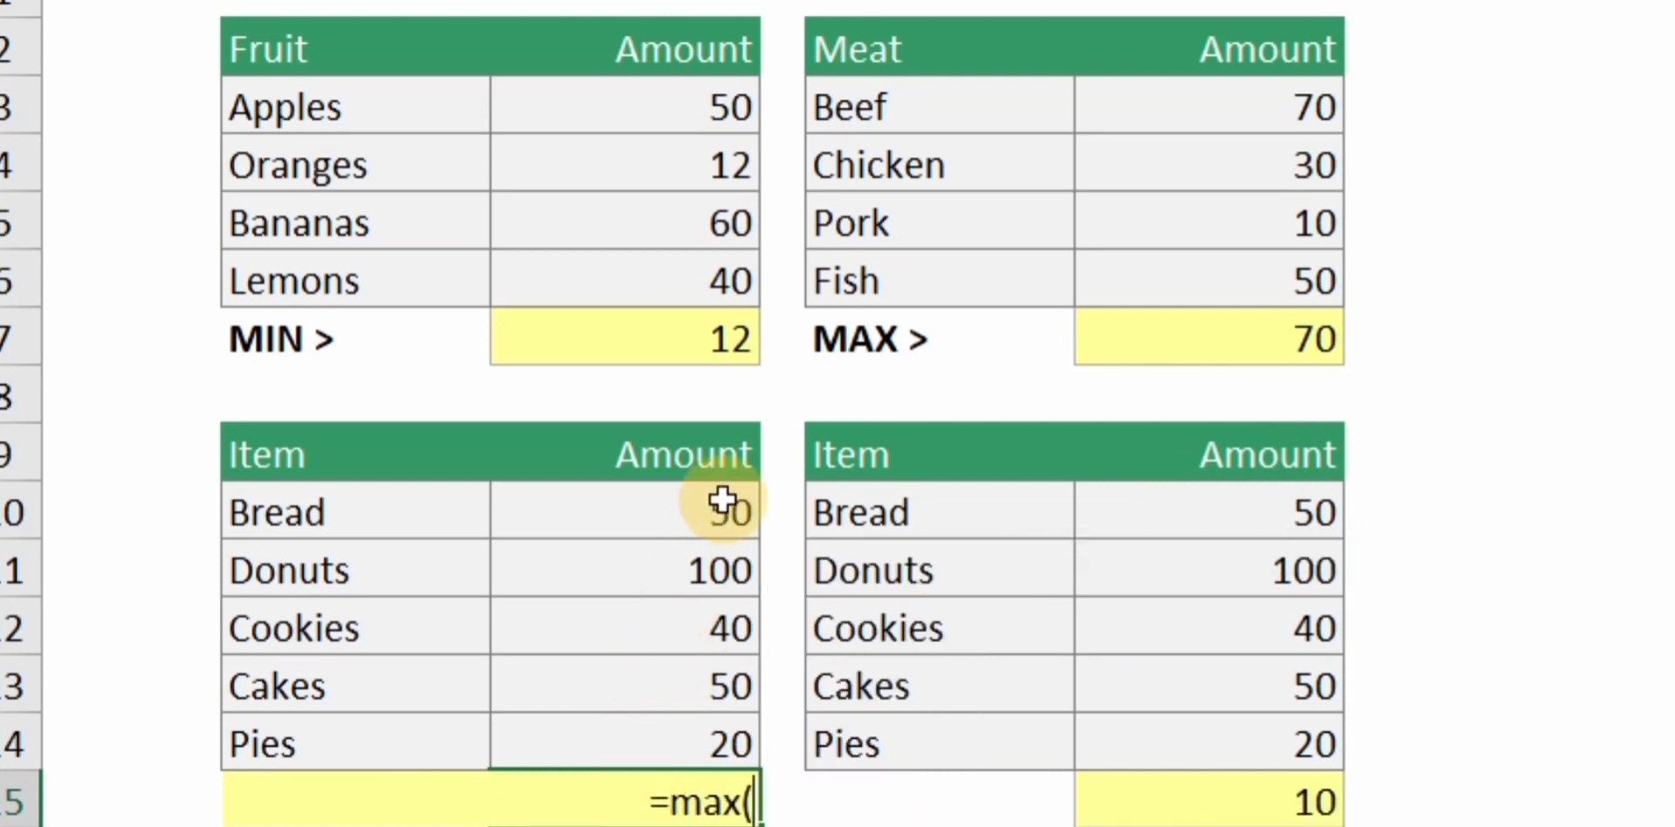
drag(722, 497, 723, 748)
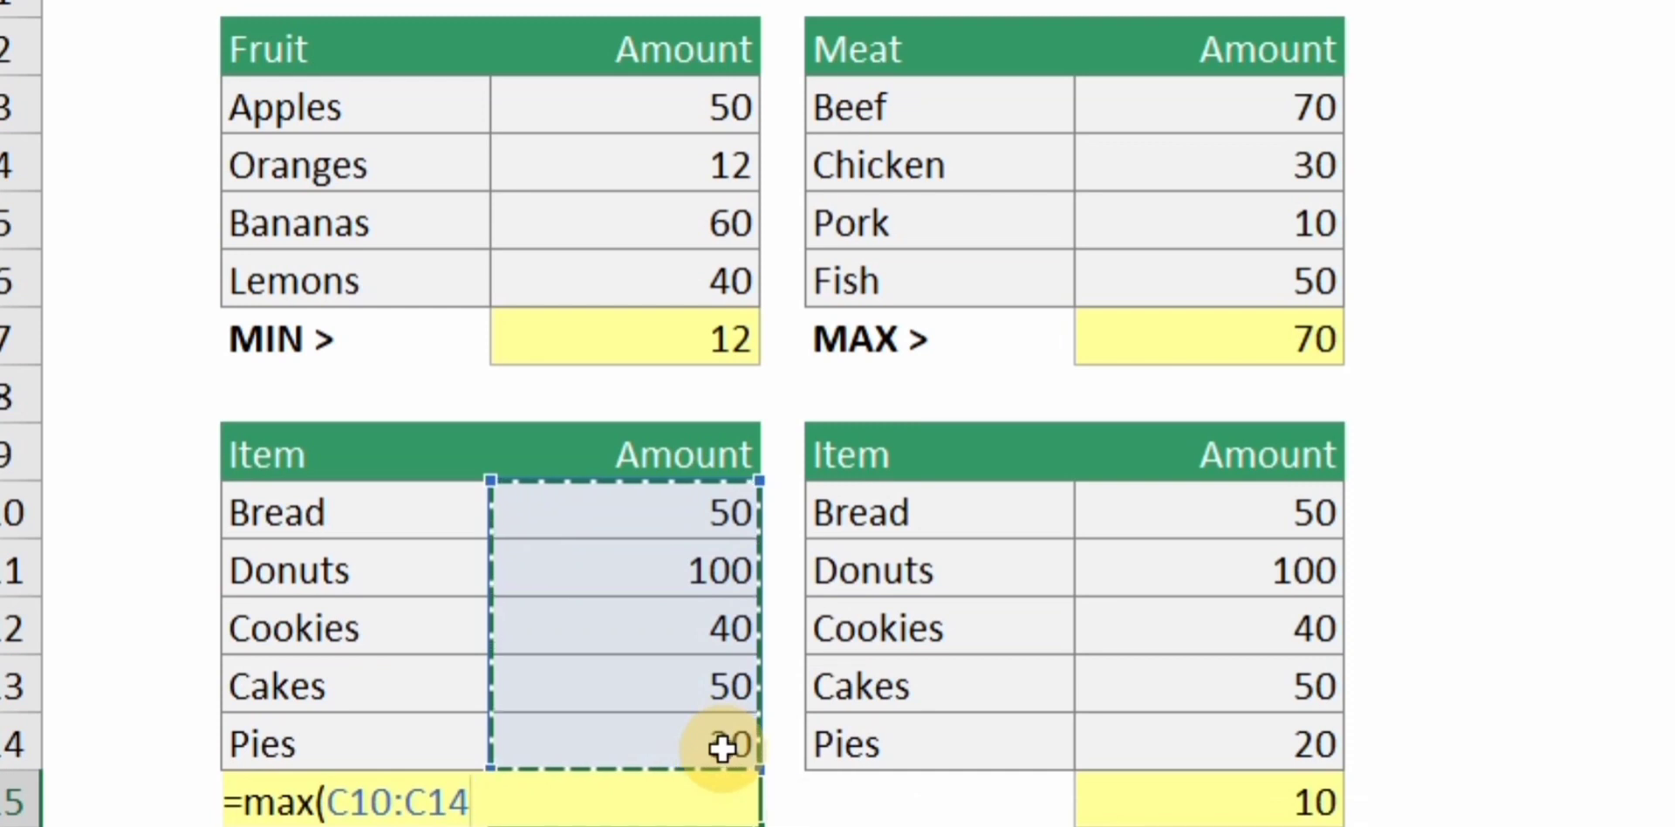
key(Return)
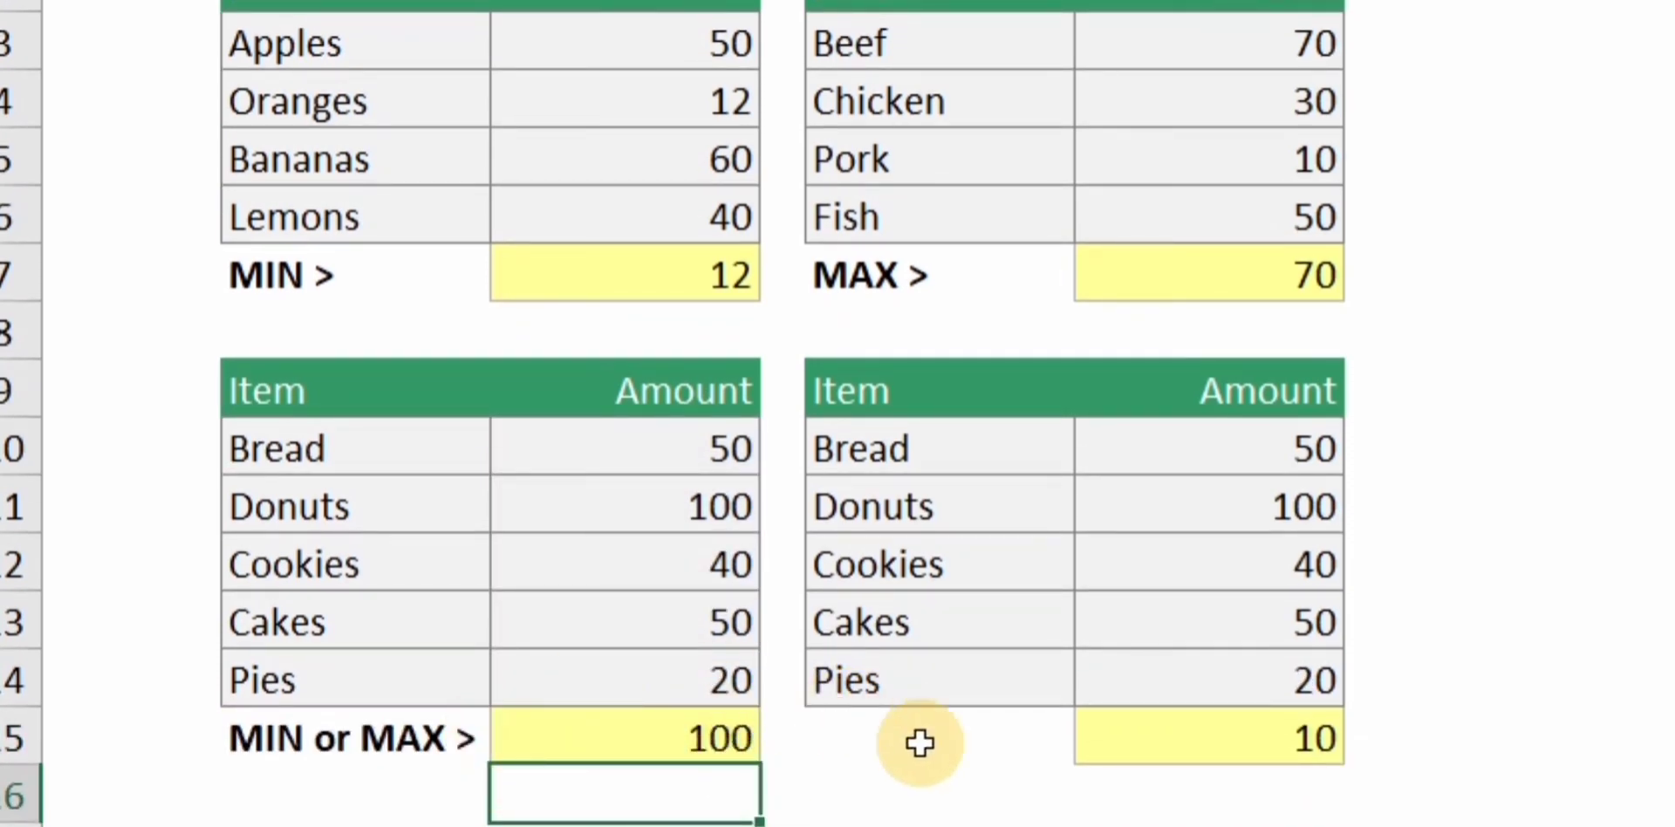
- In the second item table, change the Cakes amount to 5 and the Bread amount to 200
click(1271, 744)
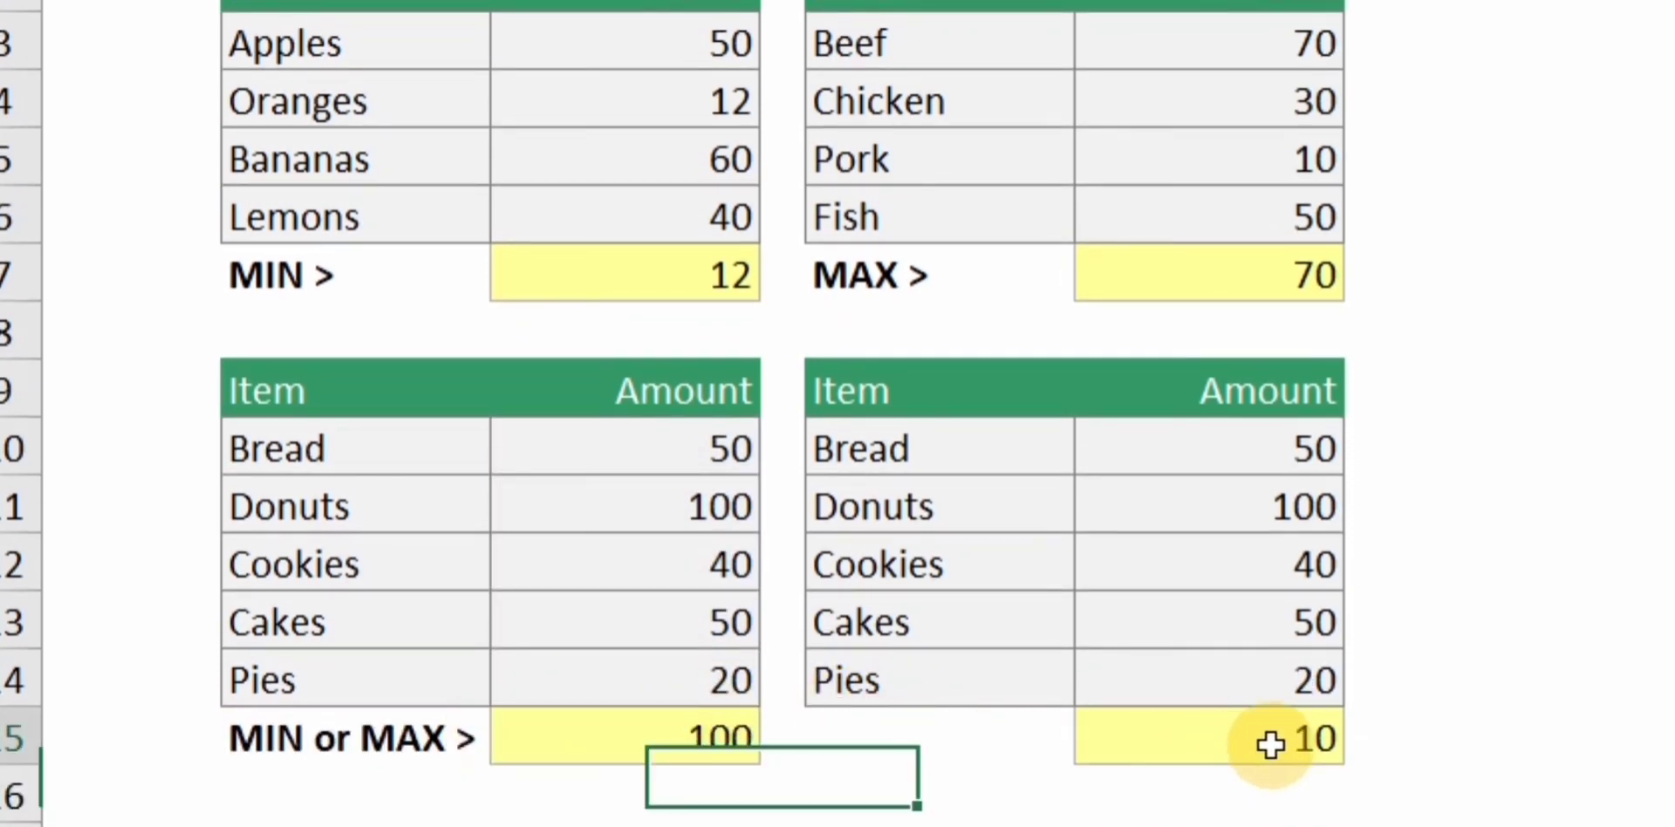
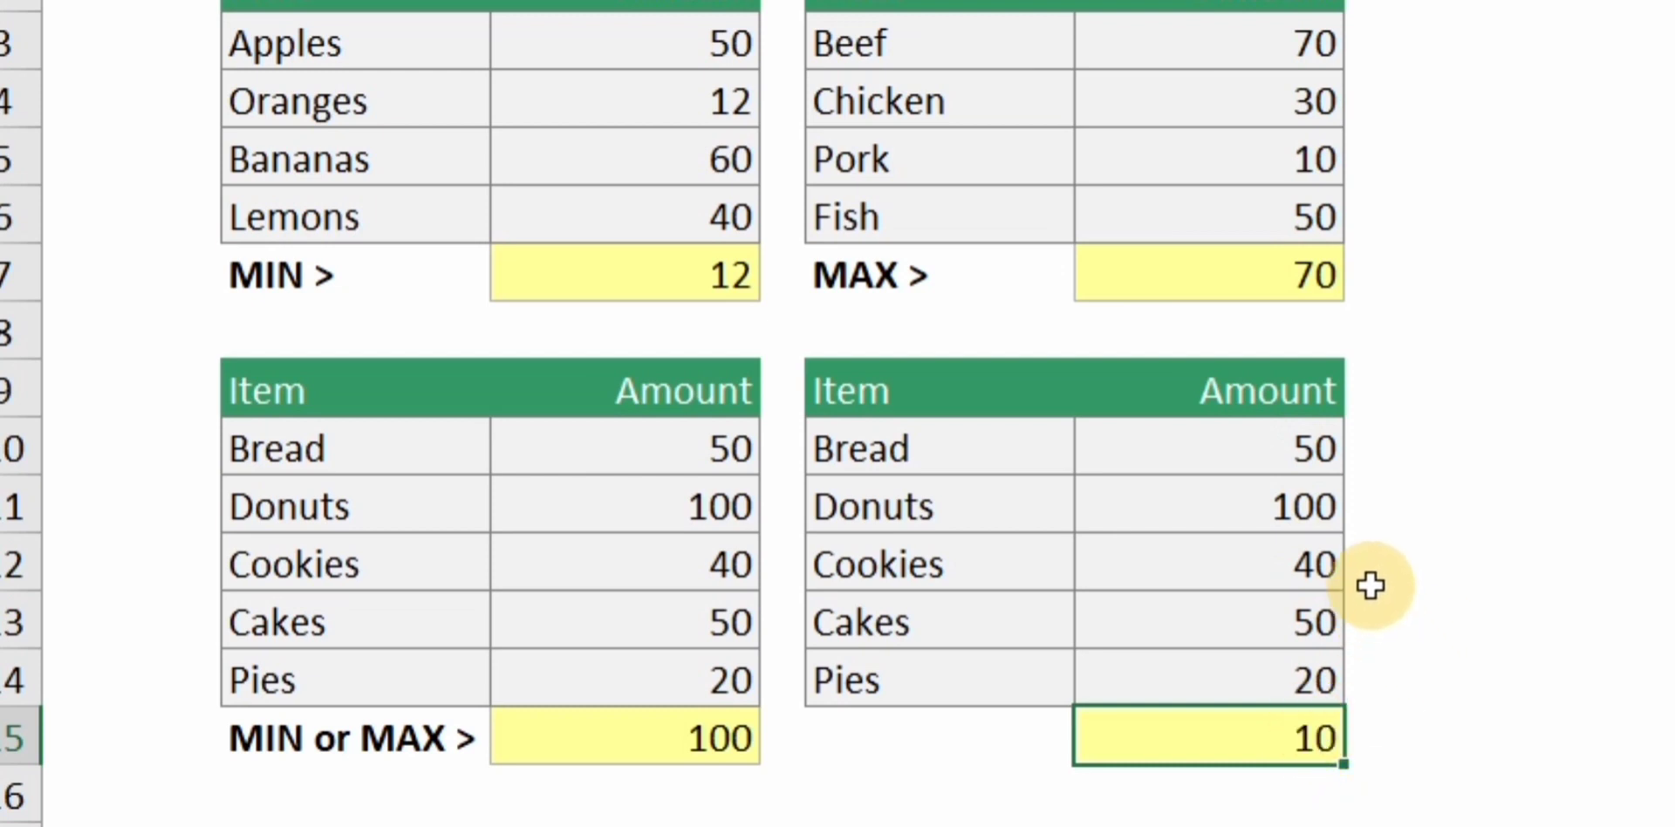
click(1306, 624)
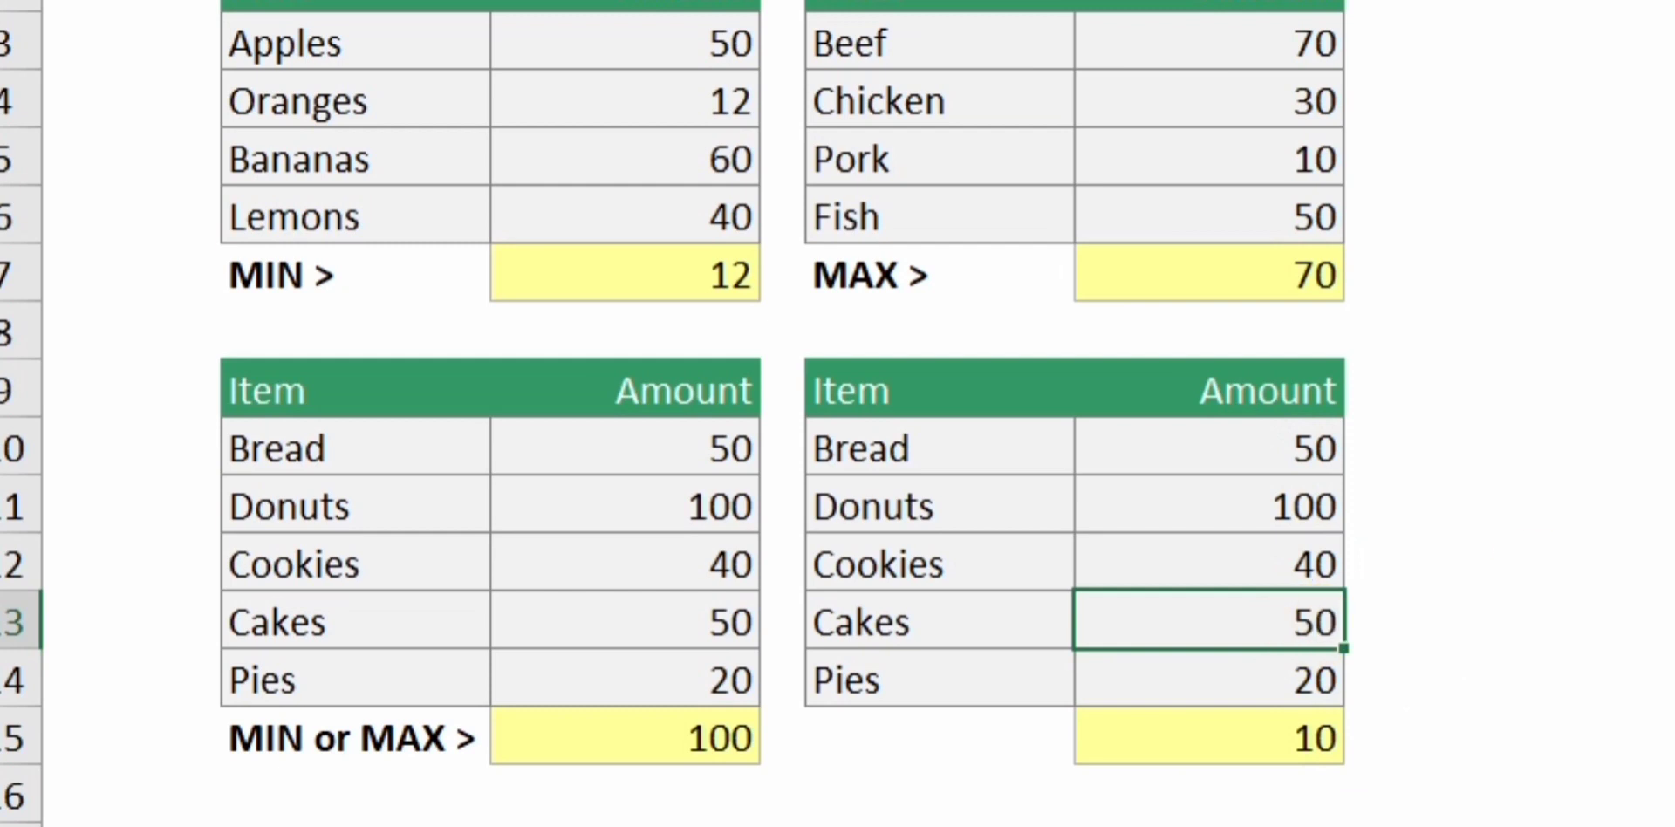
text(5)
key(Return)
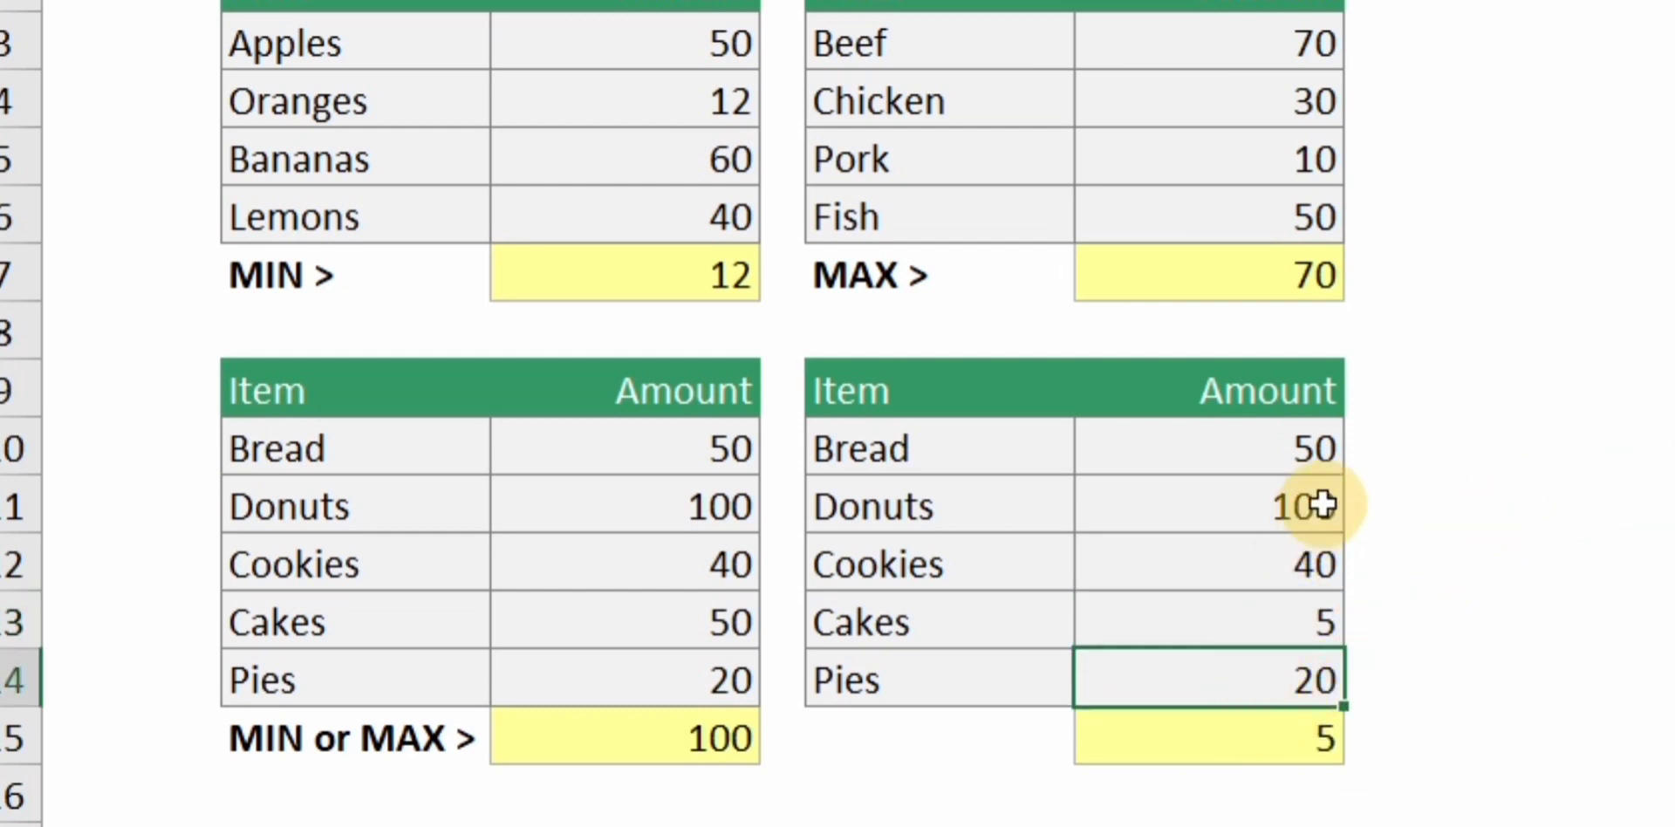
click(1322, 448)
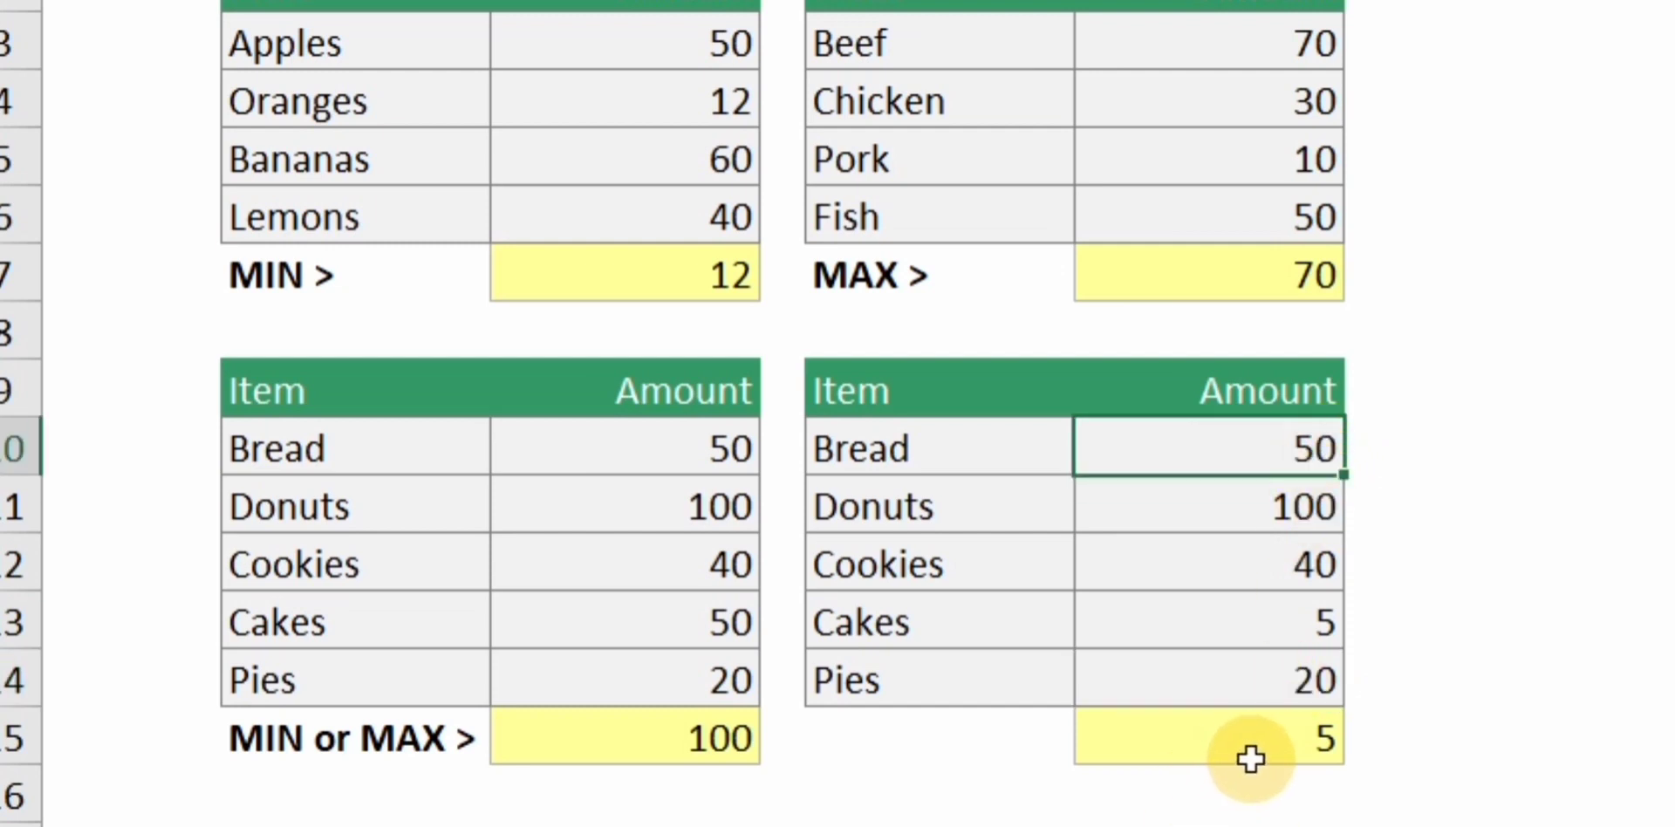
text(200)
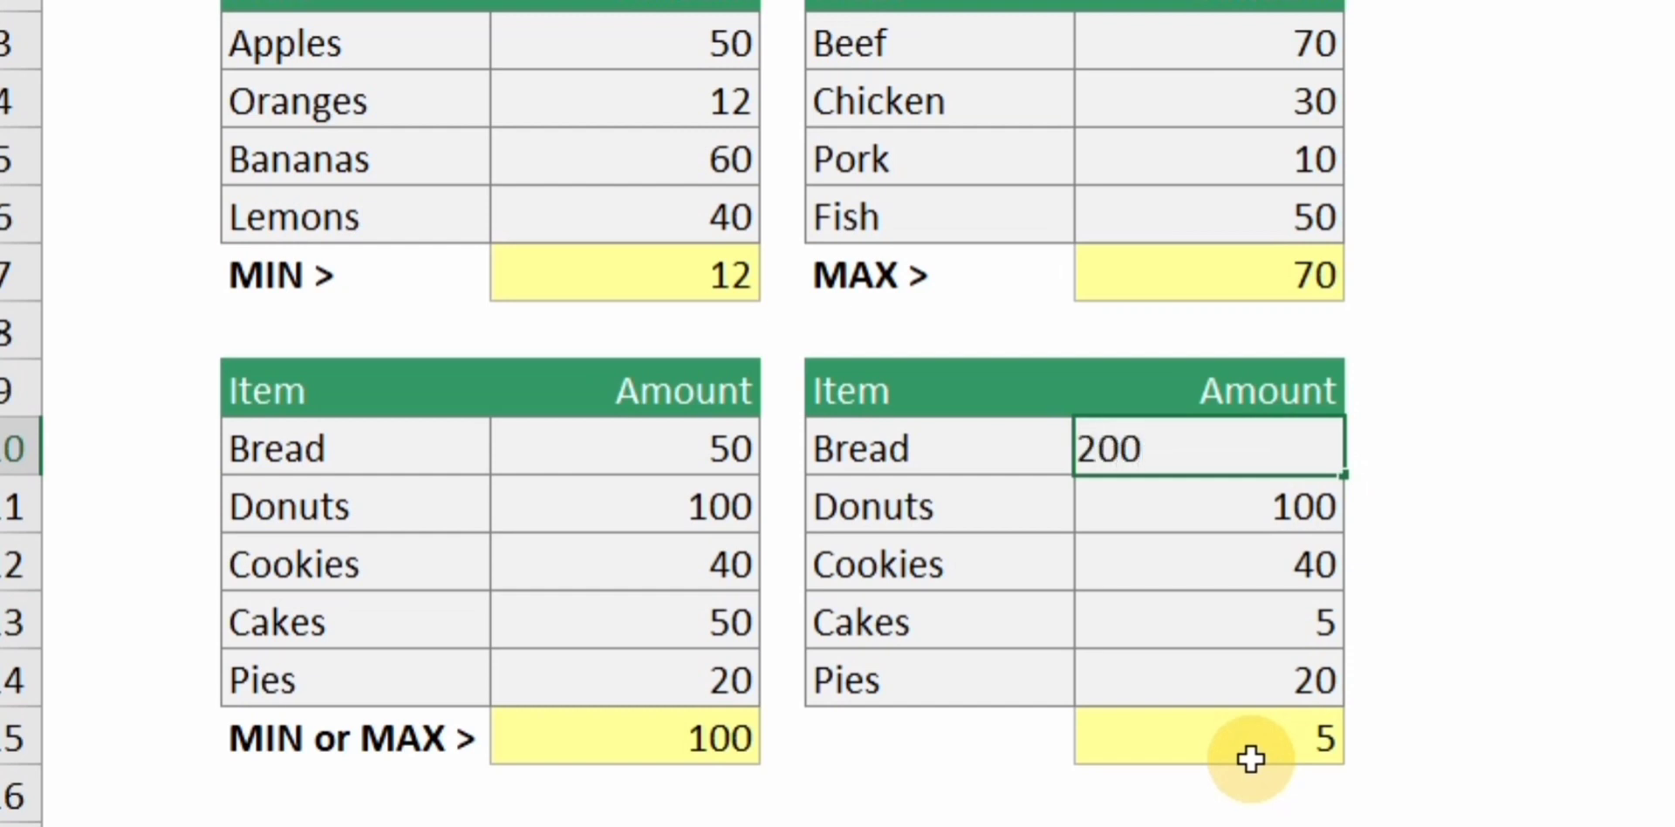
key(Return)
- Change the function in the second item table's result formula from MIN to MAX, keeping the arguments F10:F14 and 10
key(Down)
key(Down)
key(Down)
key(Down)
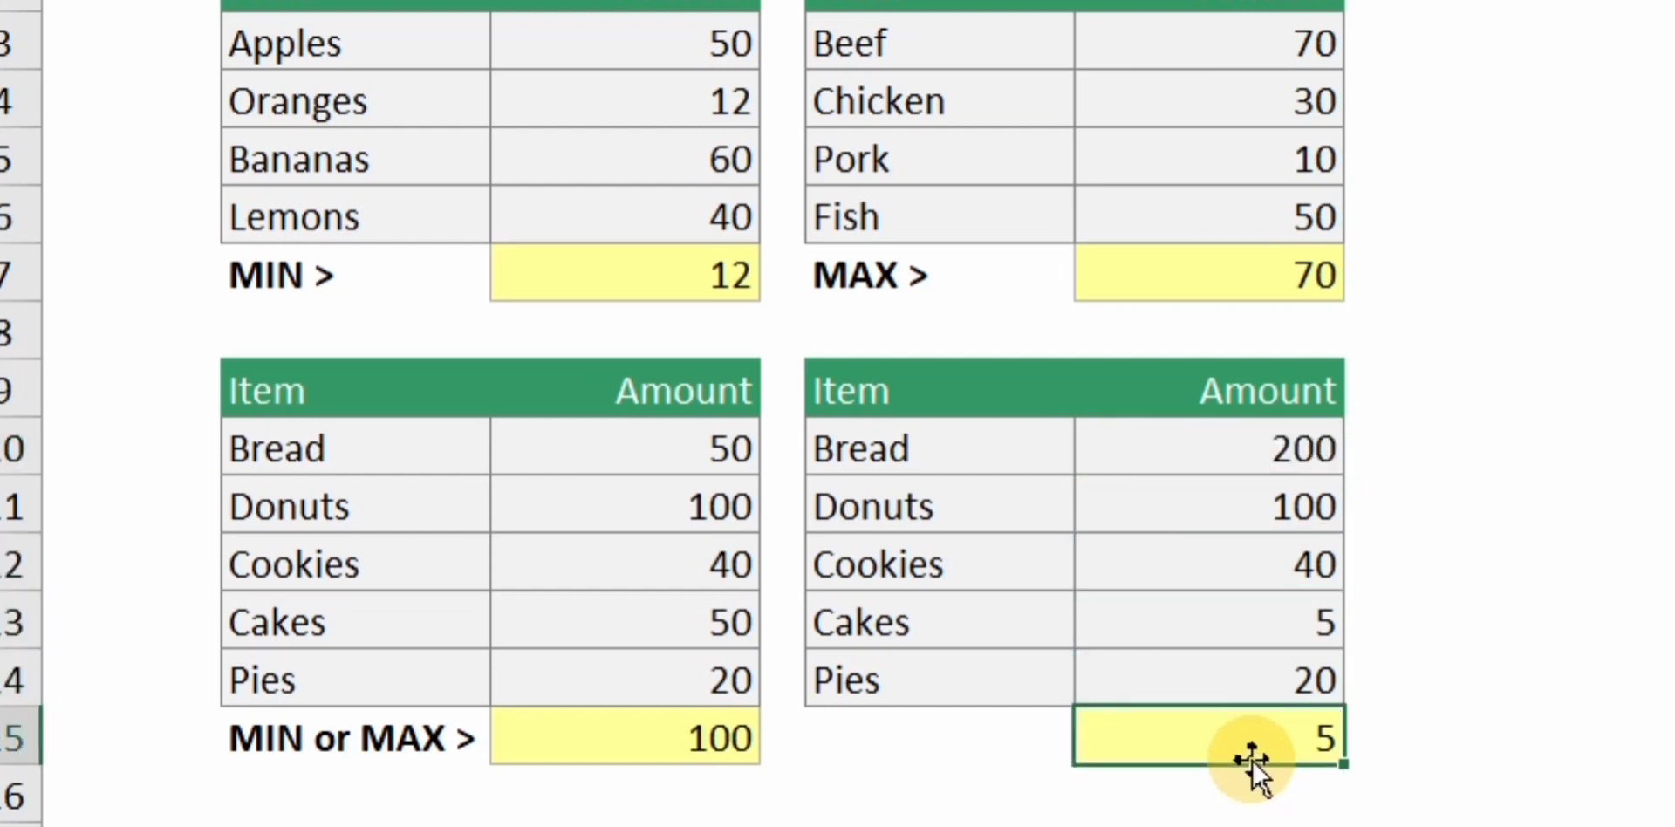
key(F2)
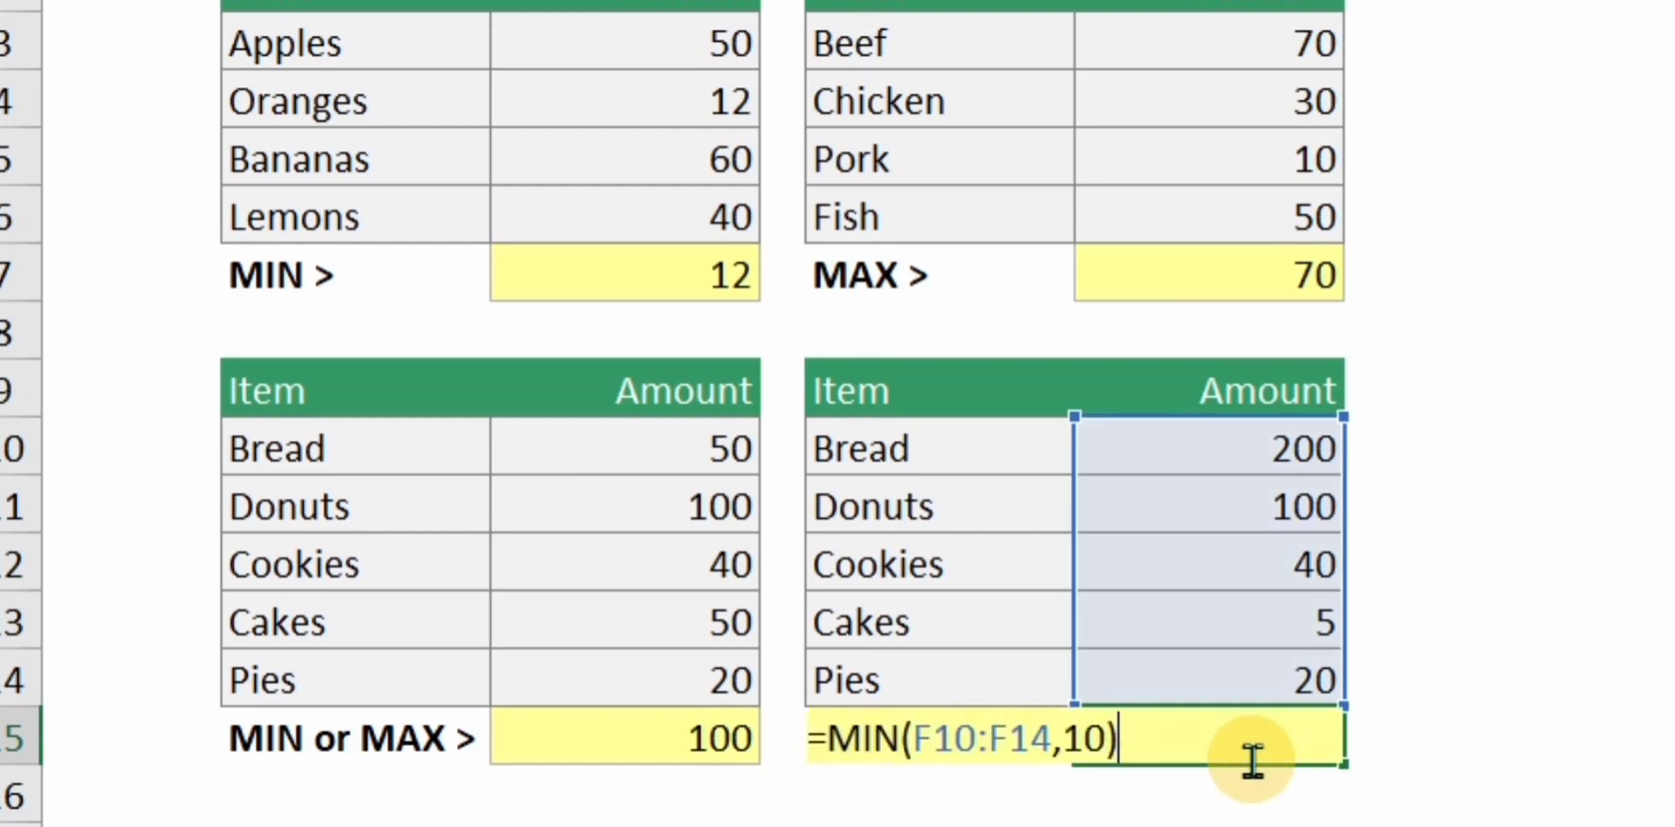
click(906, 740)
key(BackSpace)
key(BackSpace)
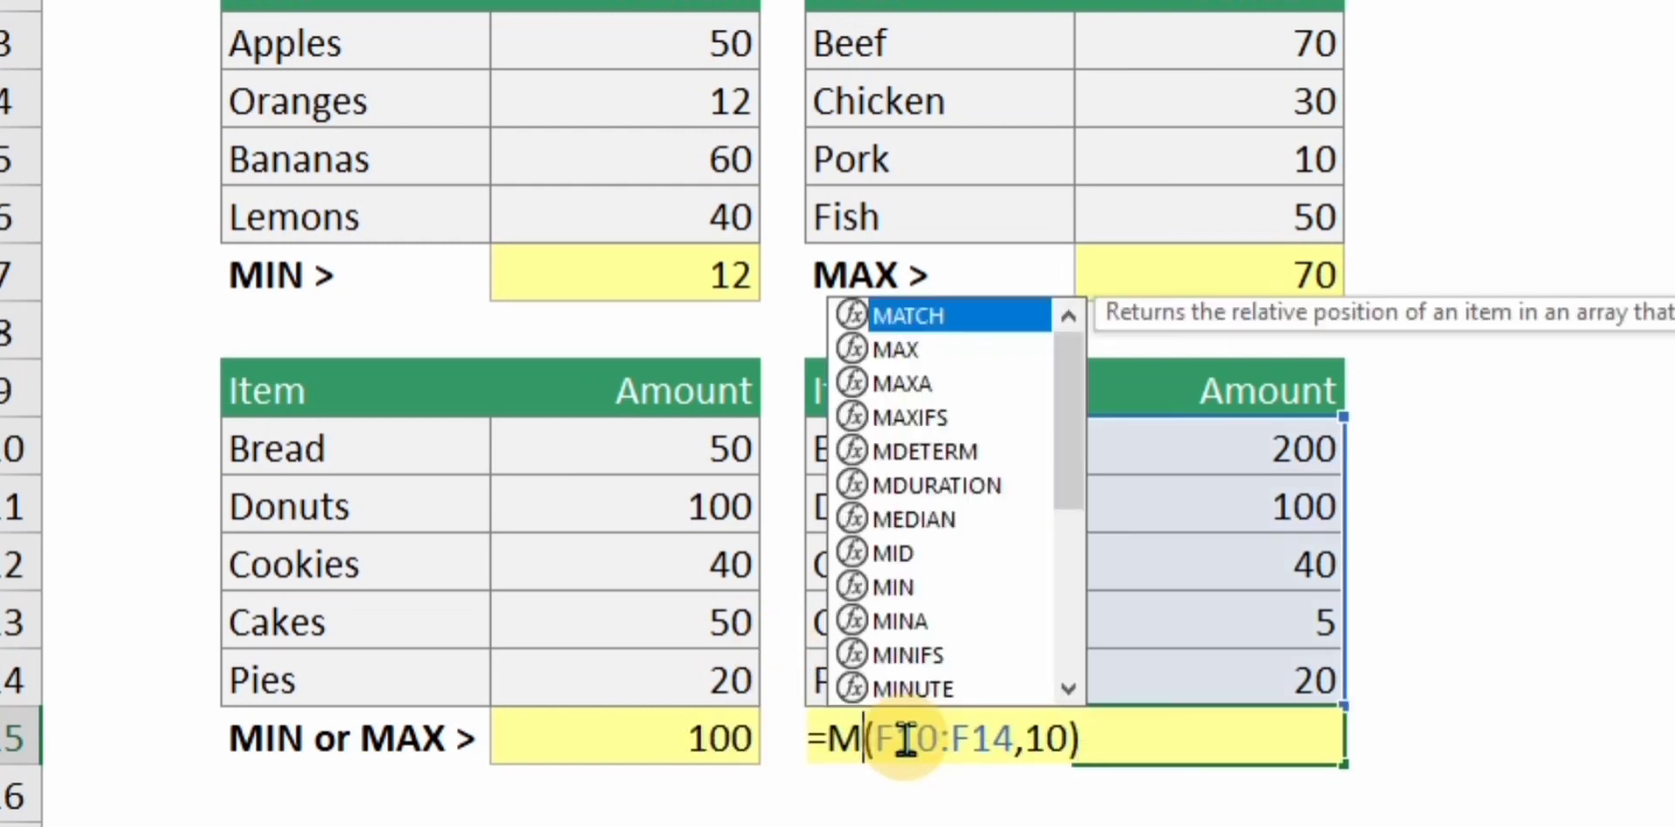
text(ax)
key(Return)
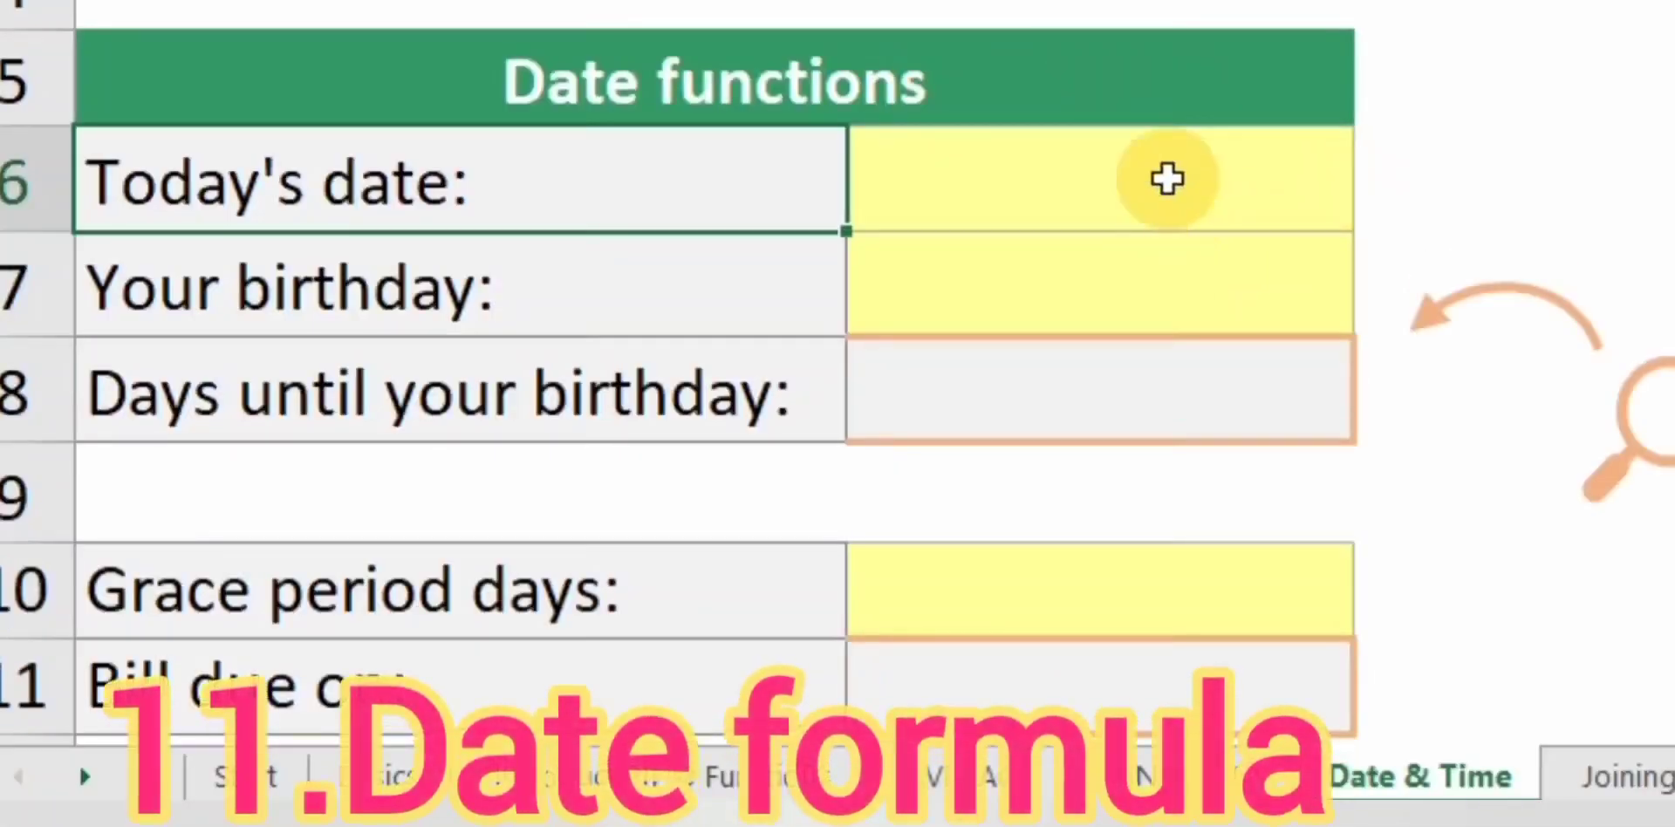
- Fill in the Today's date cell on the Date & Time sheet with the TODAY function
click(1167, 146)
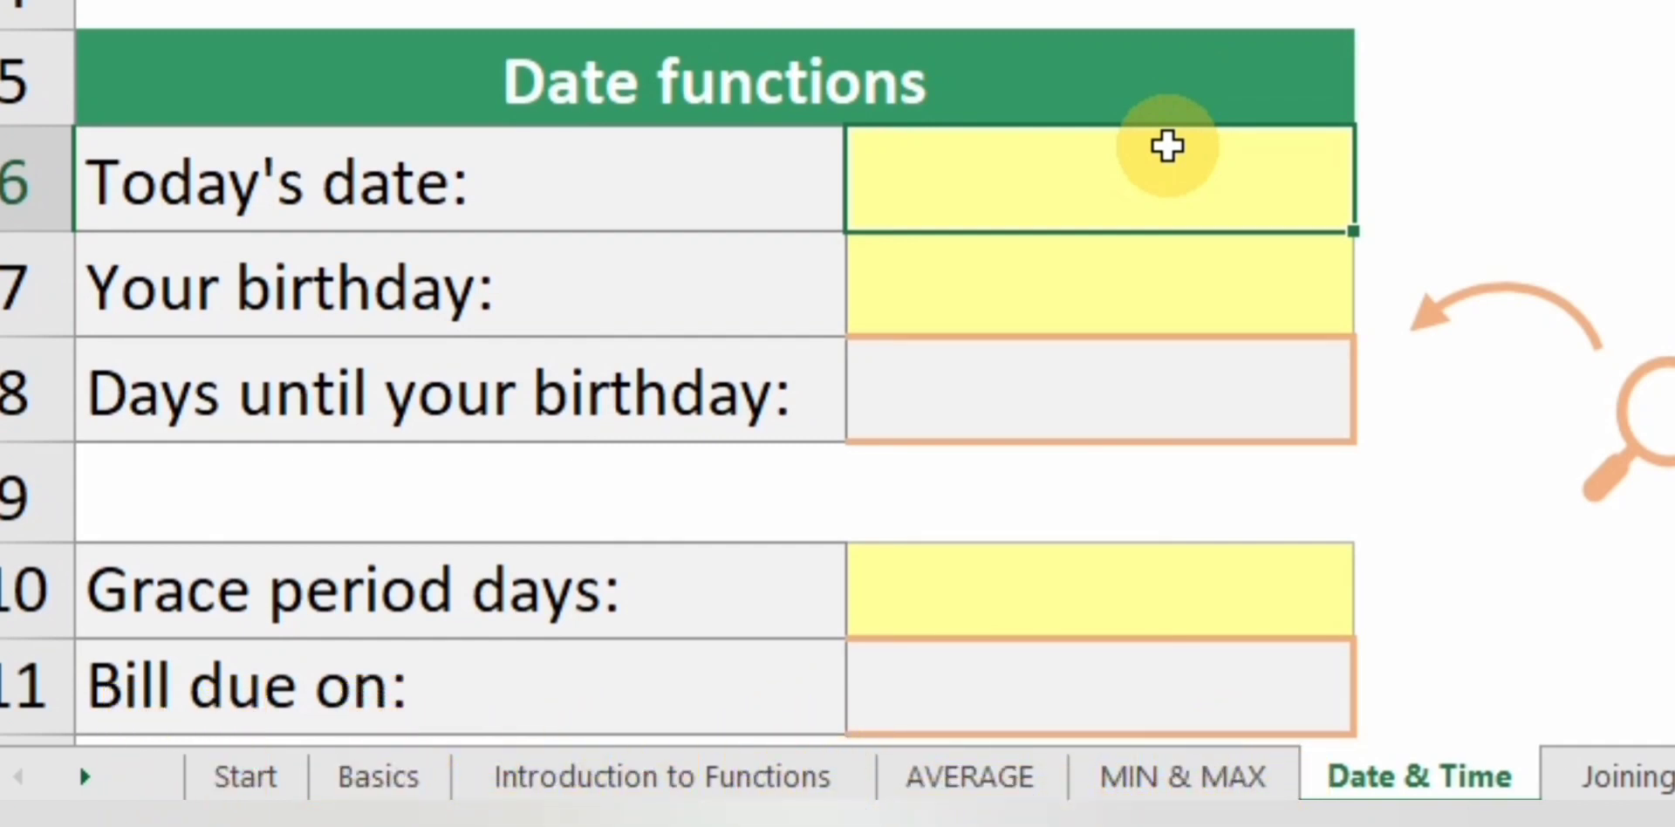
text(=to)
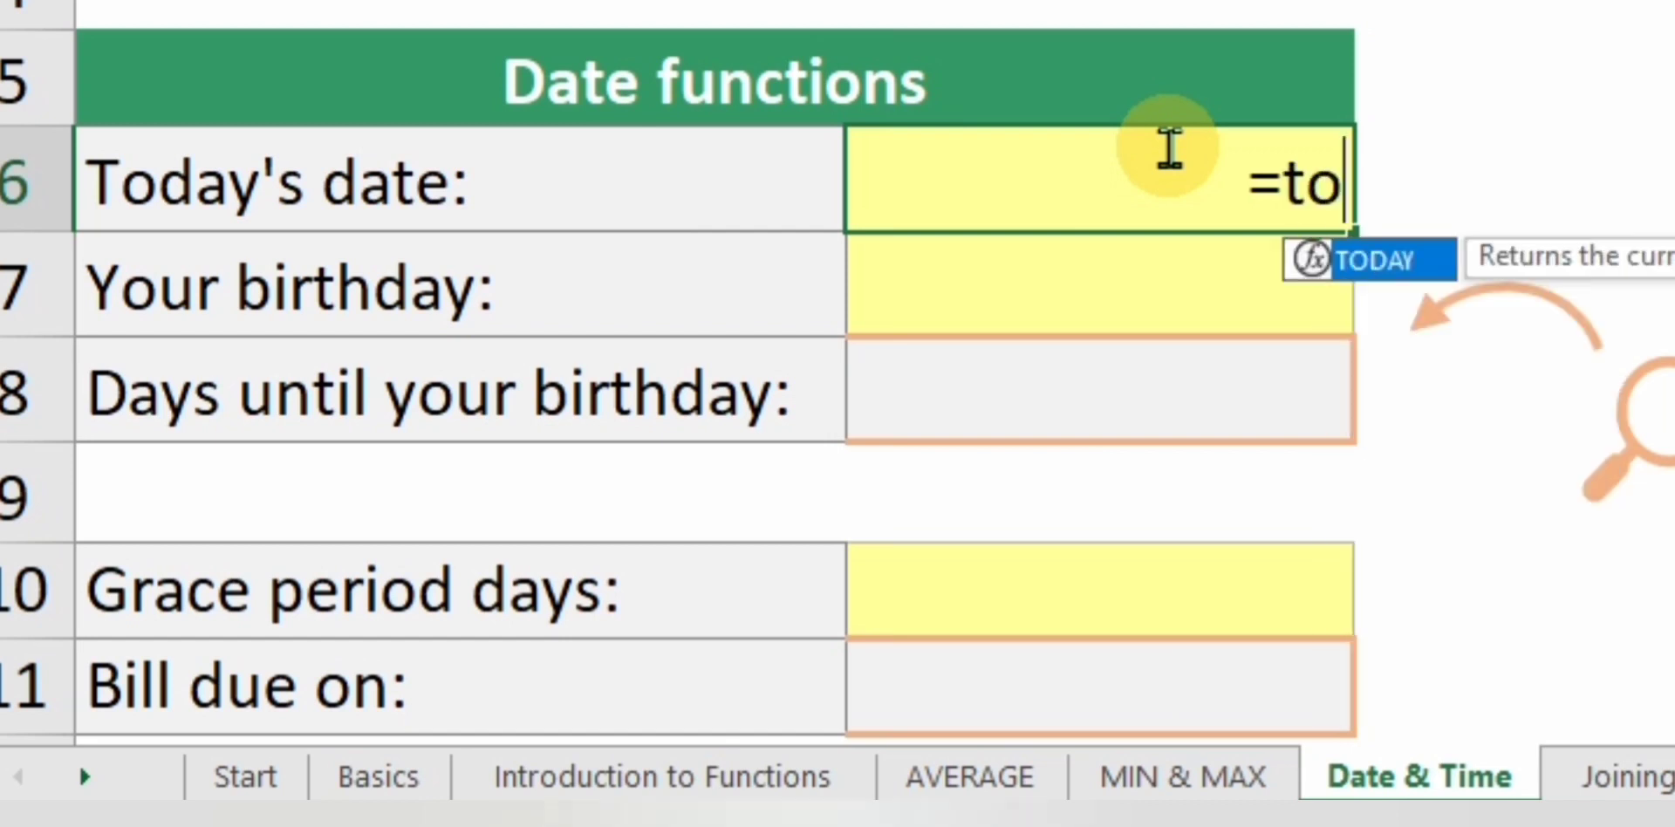
text(day()
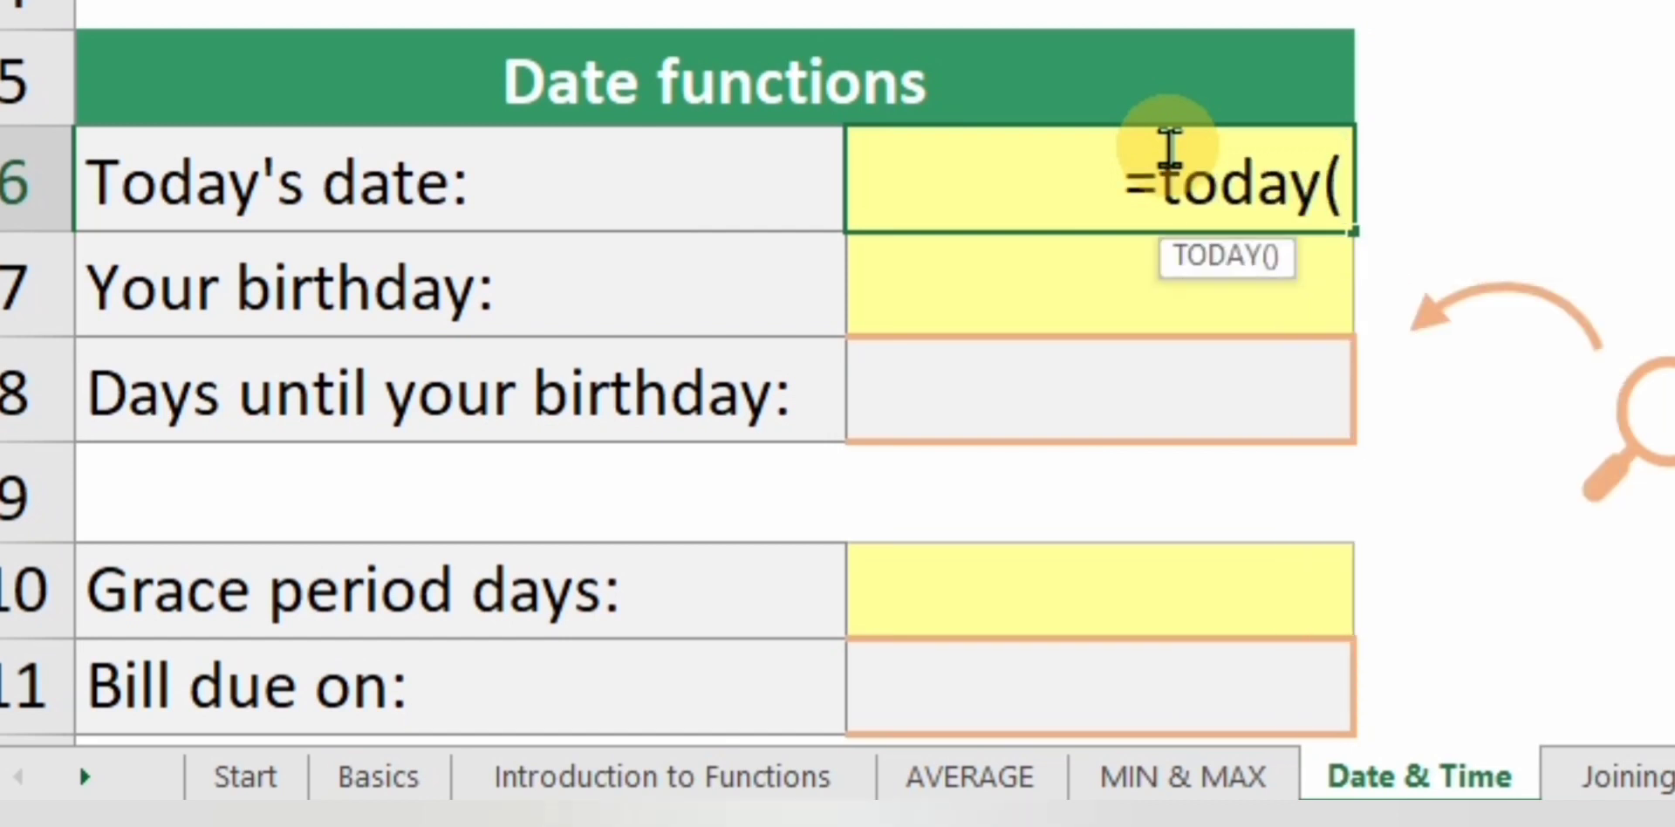
text())
key(Return)
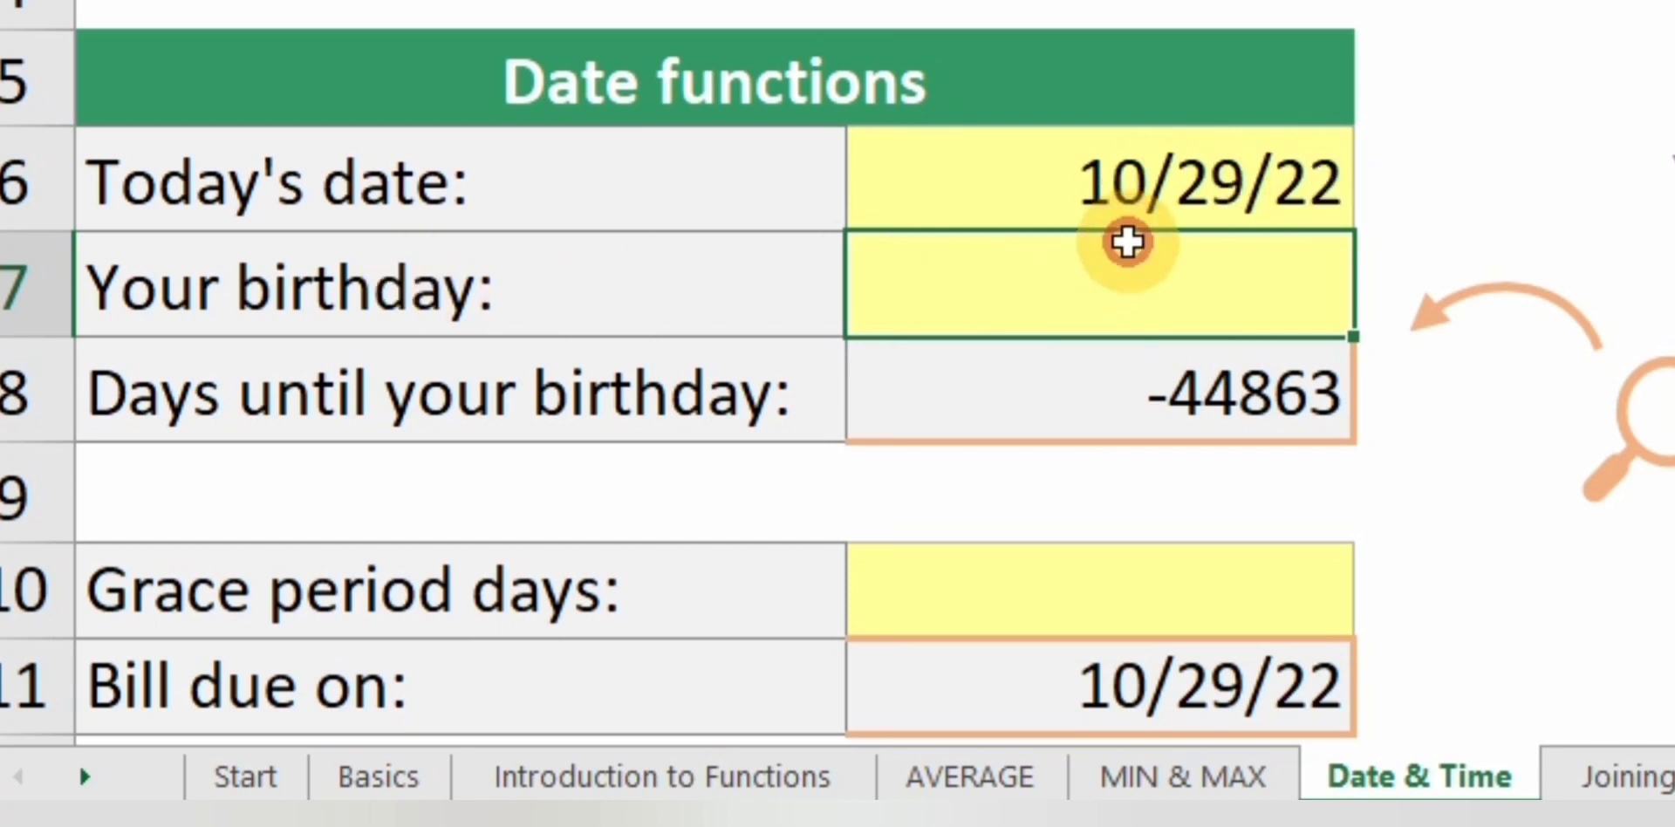
- Enter the date of birth in the Your birthday cell, correcting its year before committing
text(03/)
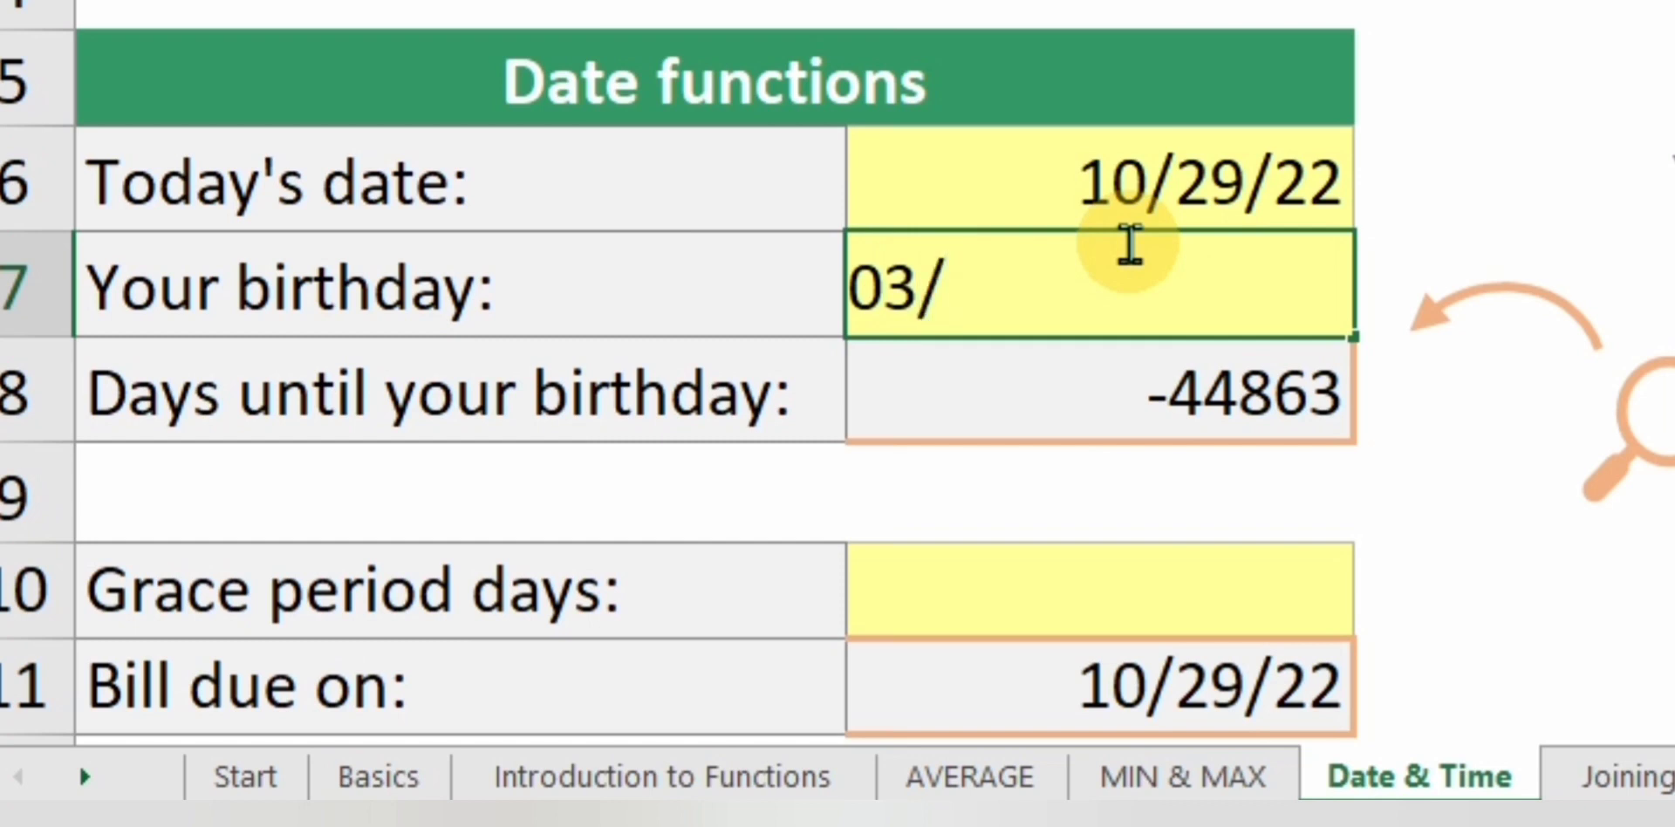
text(09/)
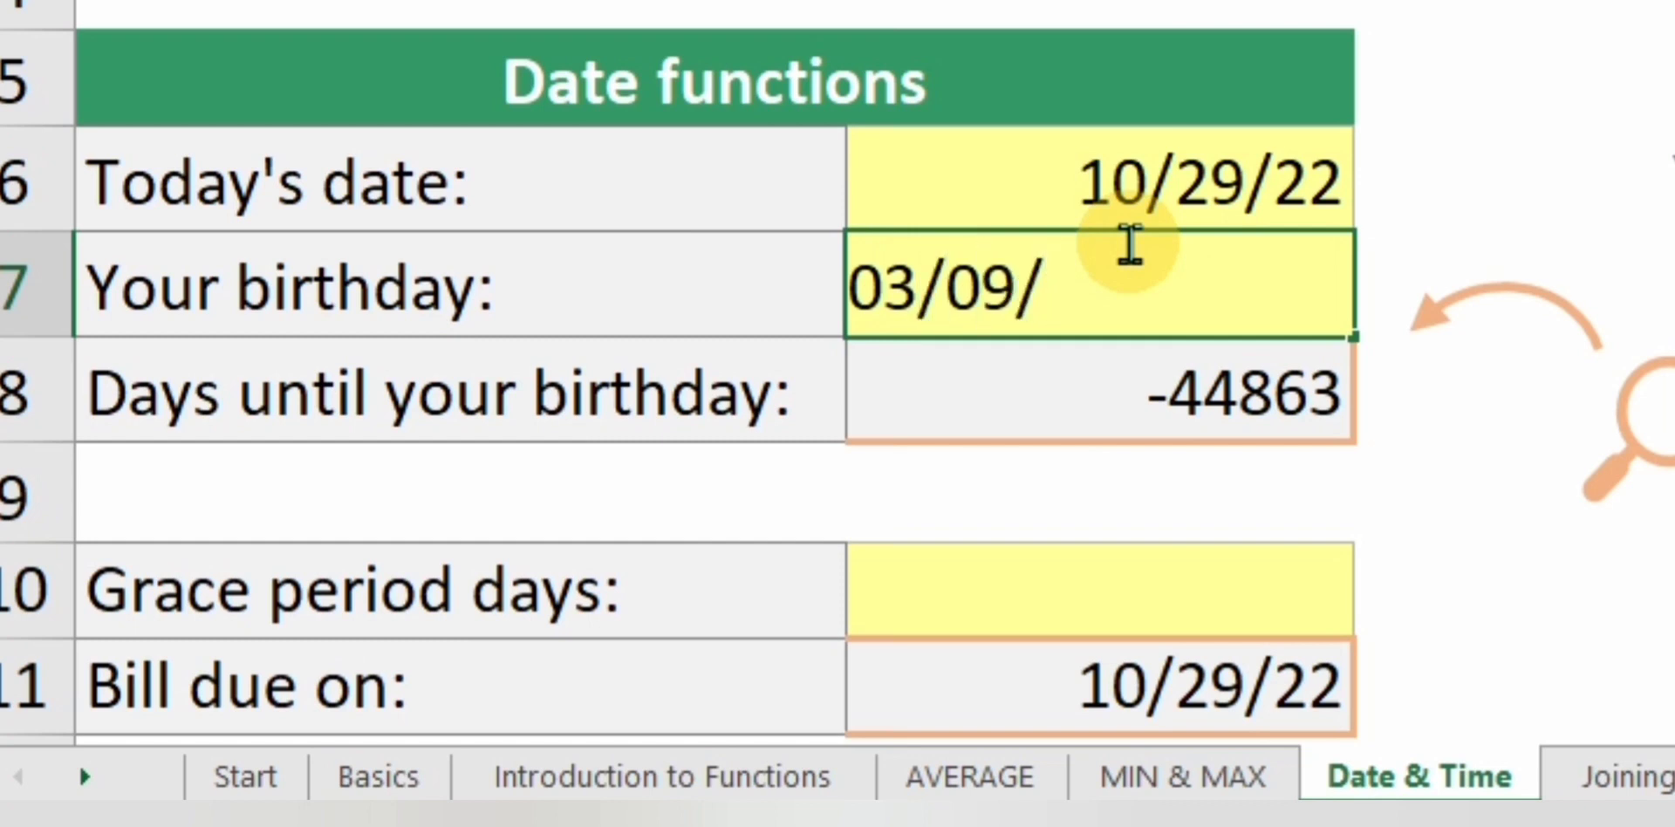
text(2089)
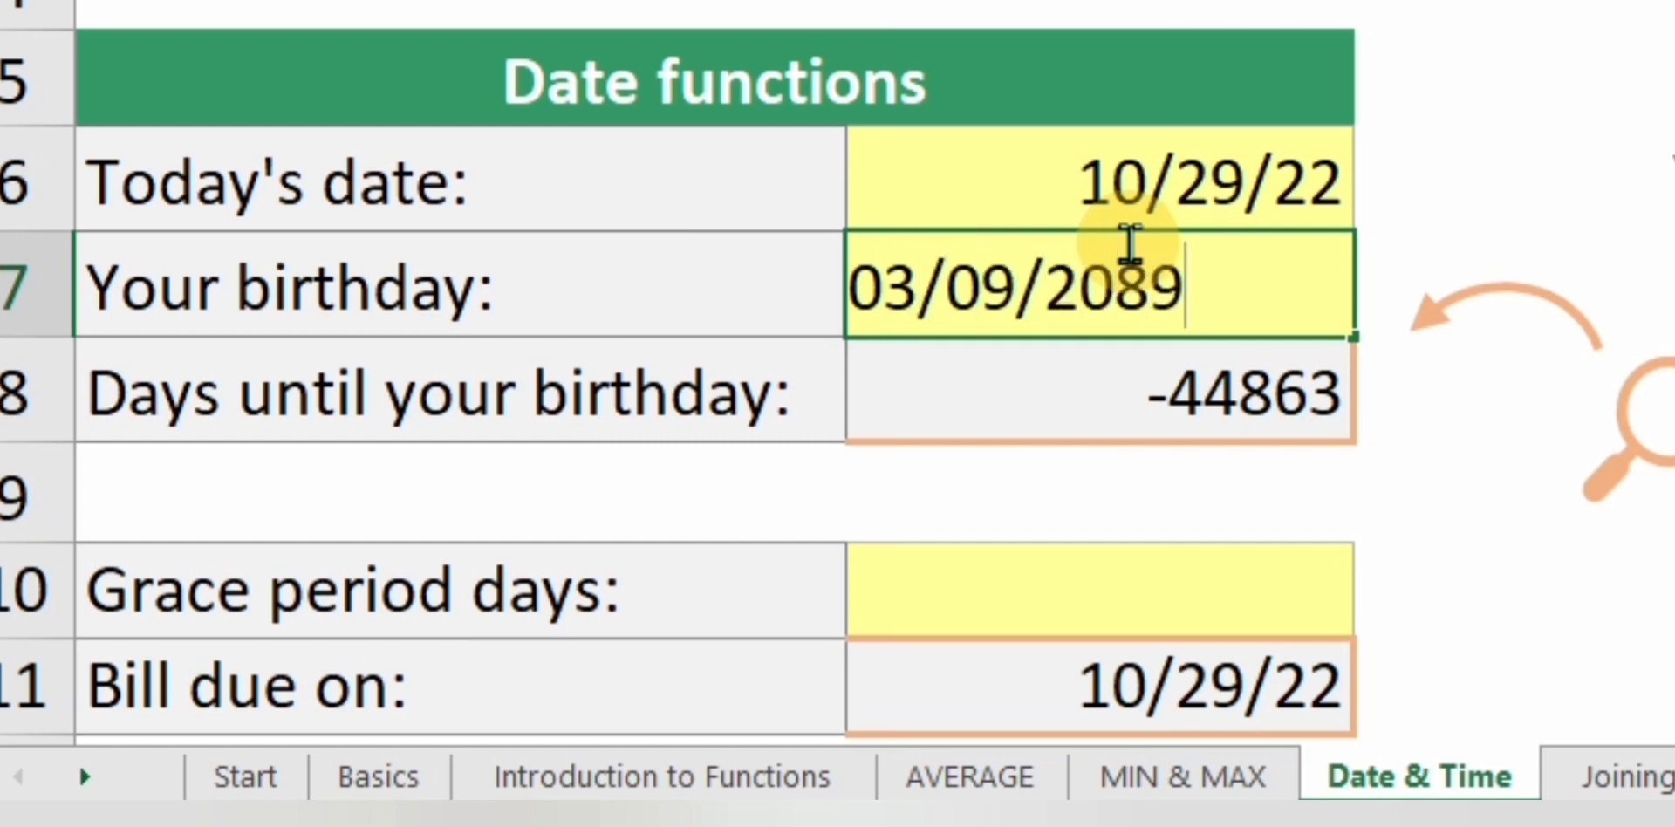
key(BackSpace)
key(BackSpace)
key(BackSpace)
key(BackSpace)
text(1989)
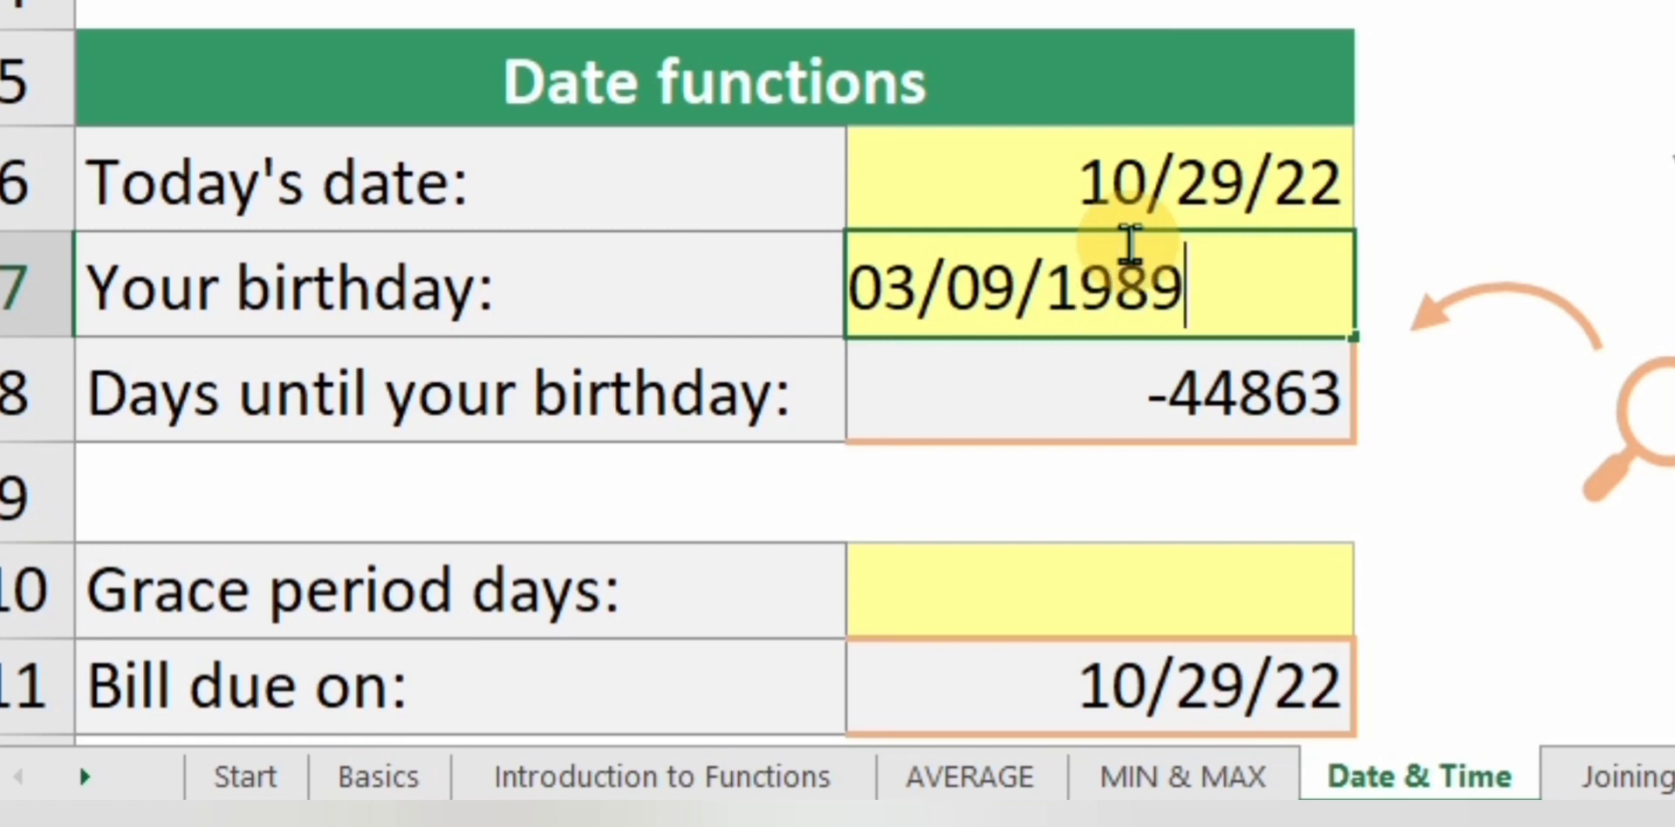
key(Return)
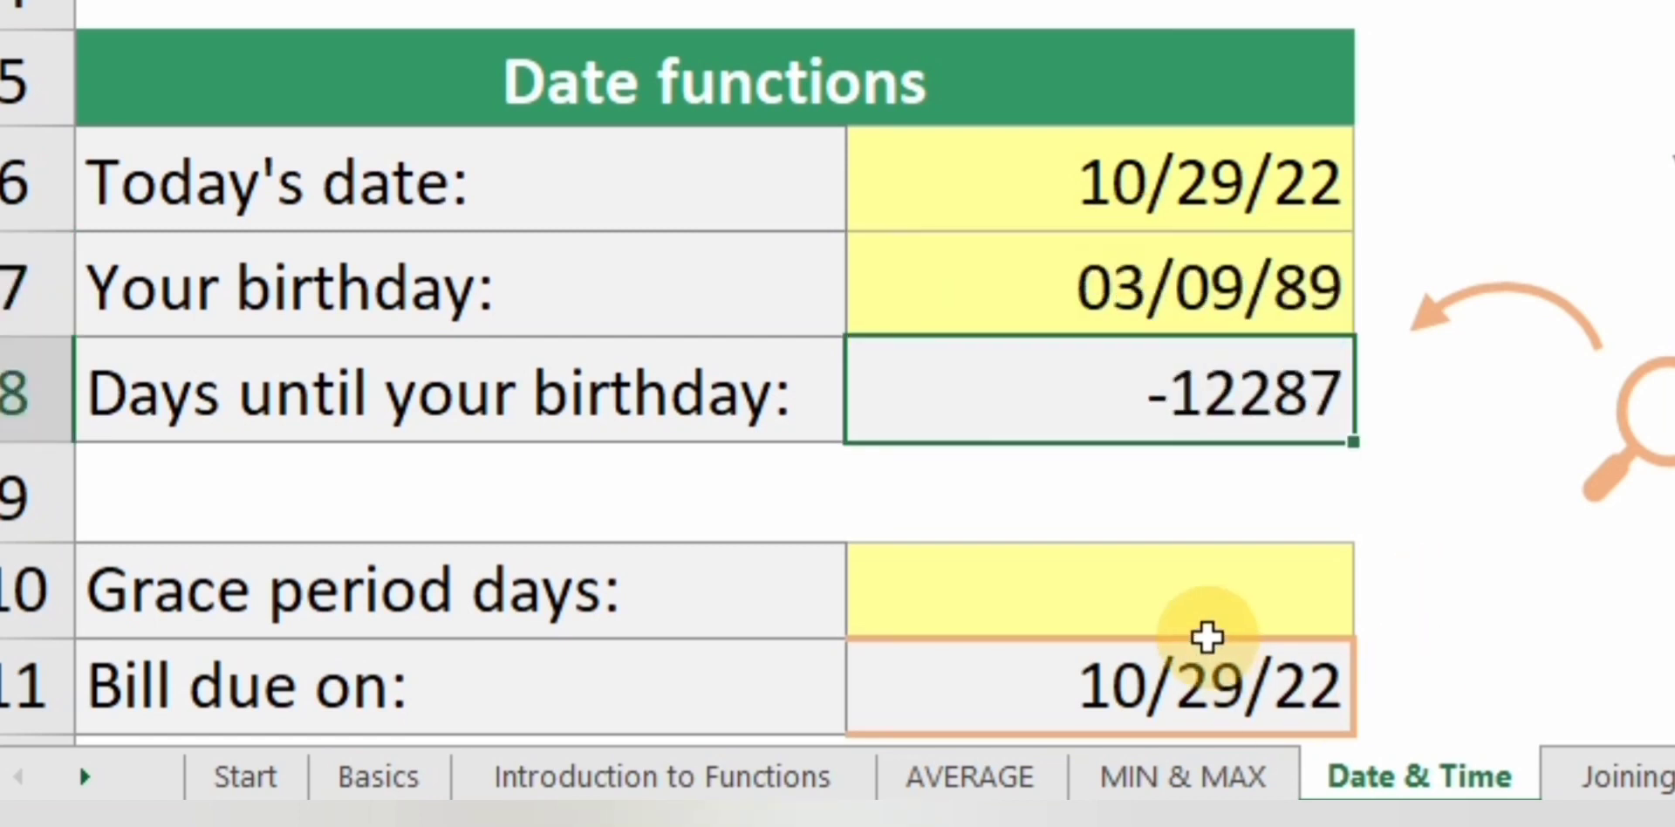
- In the Grace period days cell, calculate the days between the birthday and today's date with =D6-D7
click(1202, 621)
text(=)
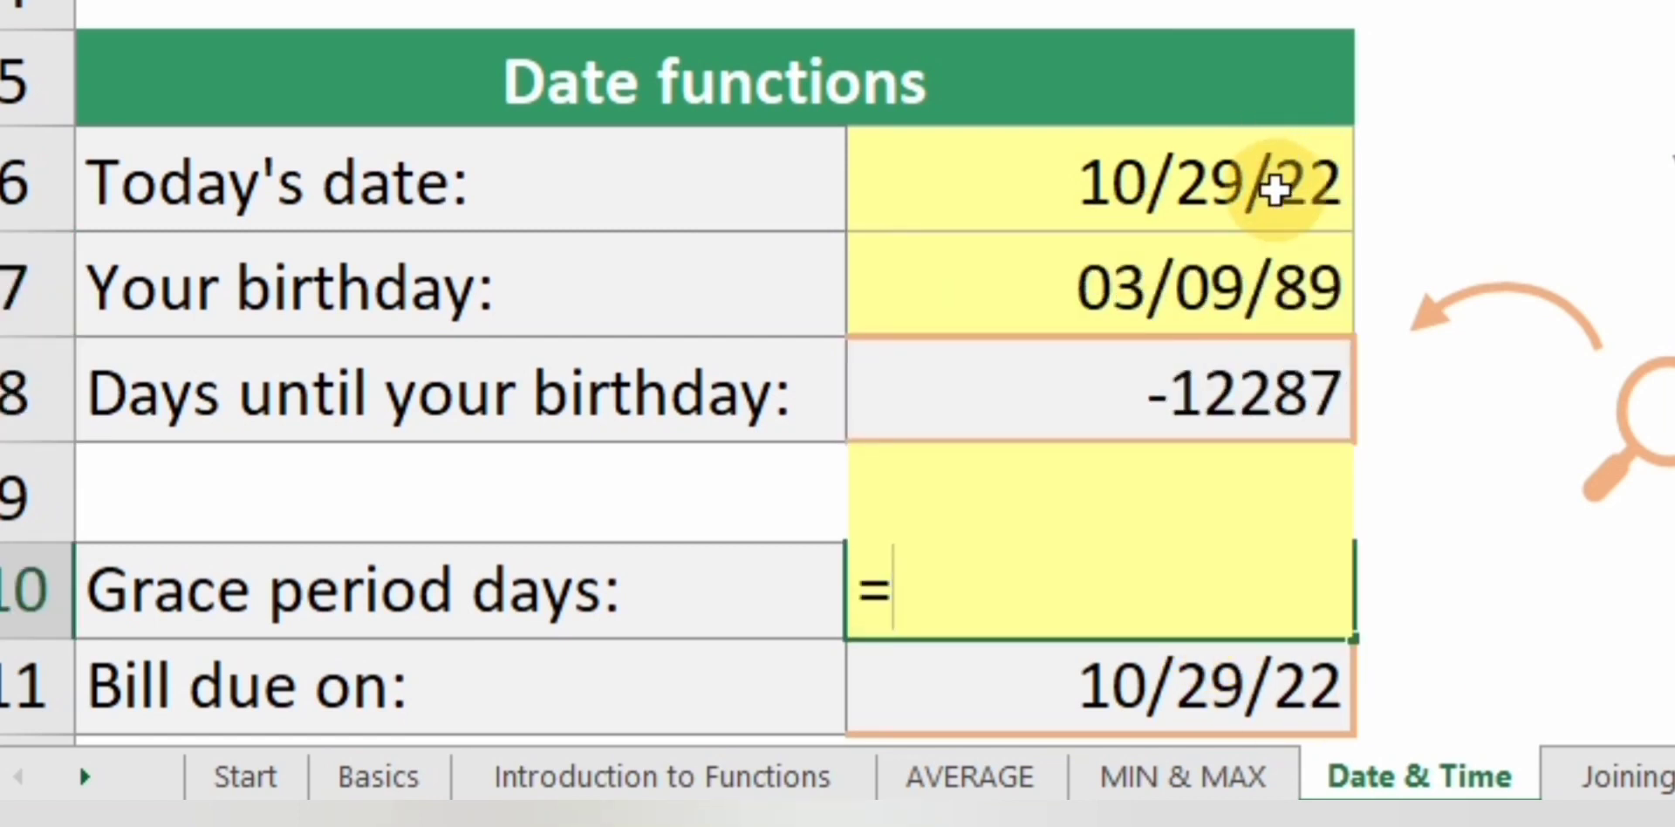
click(1276, 191)
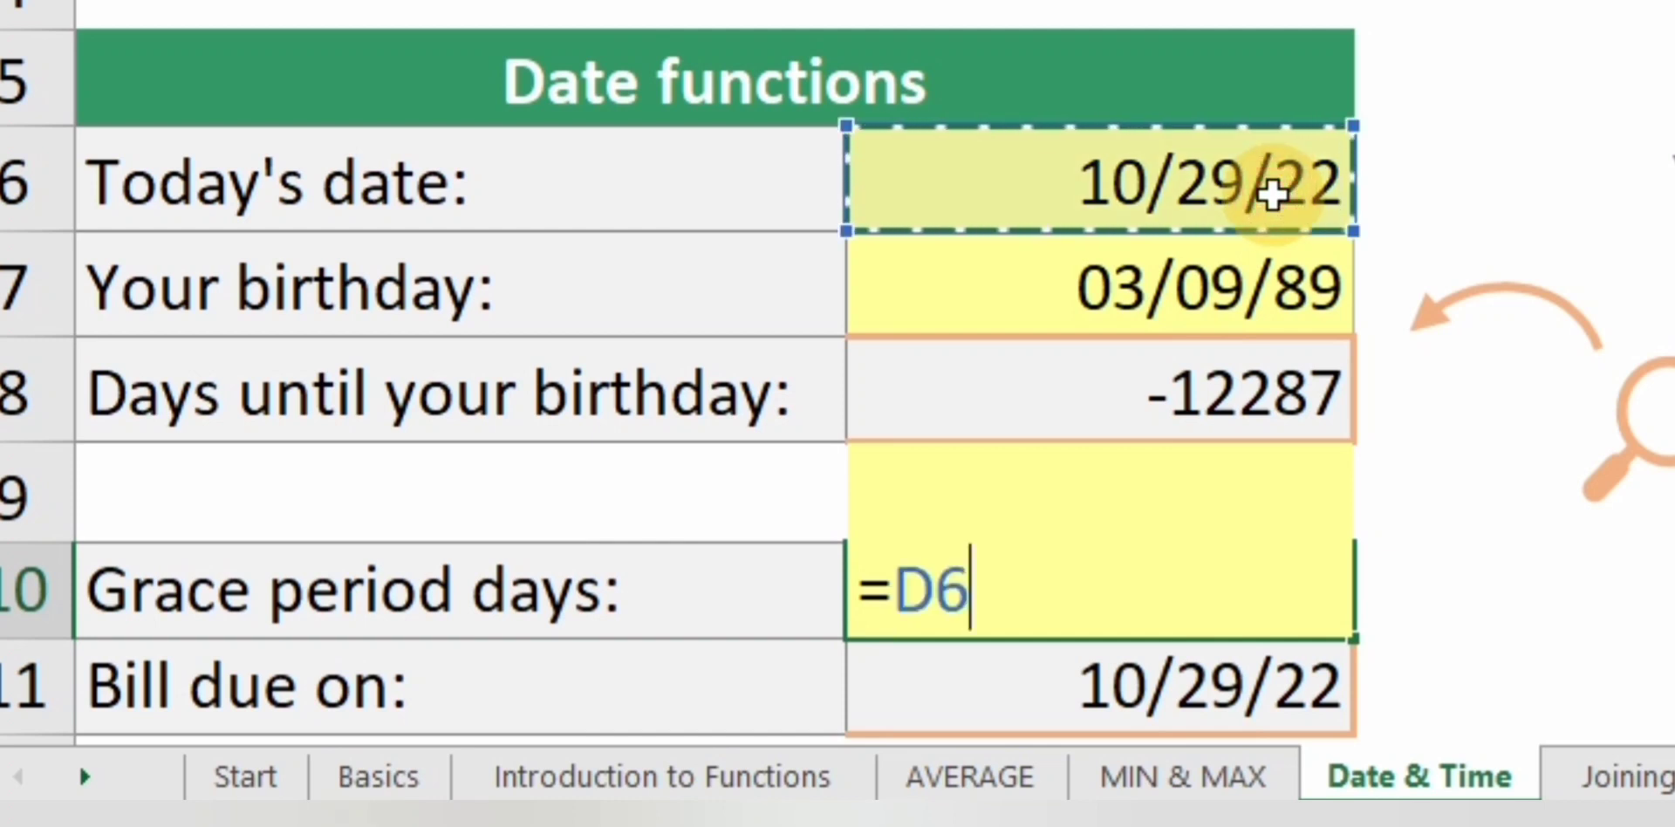
text(-)
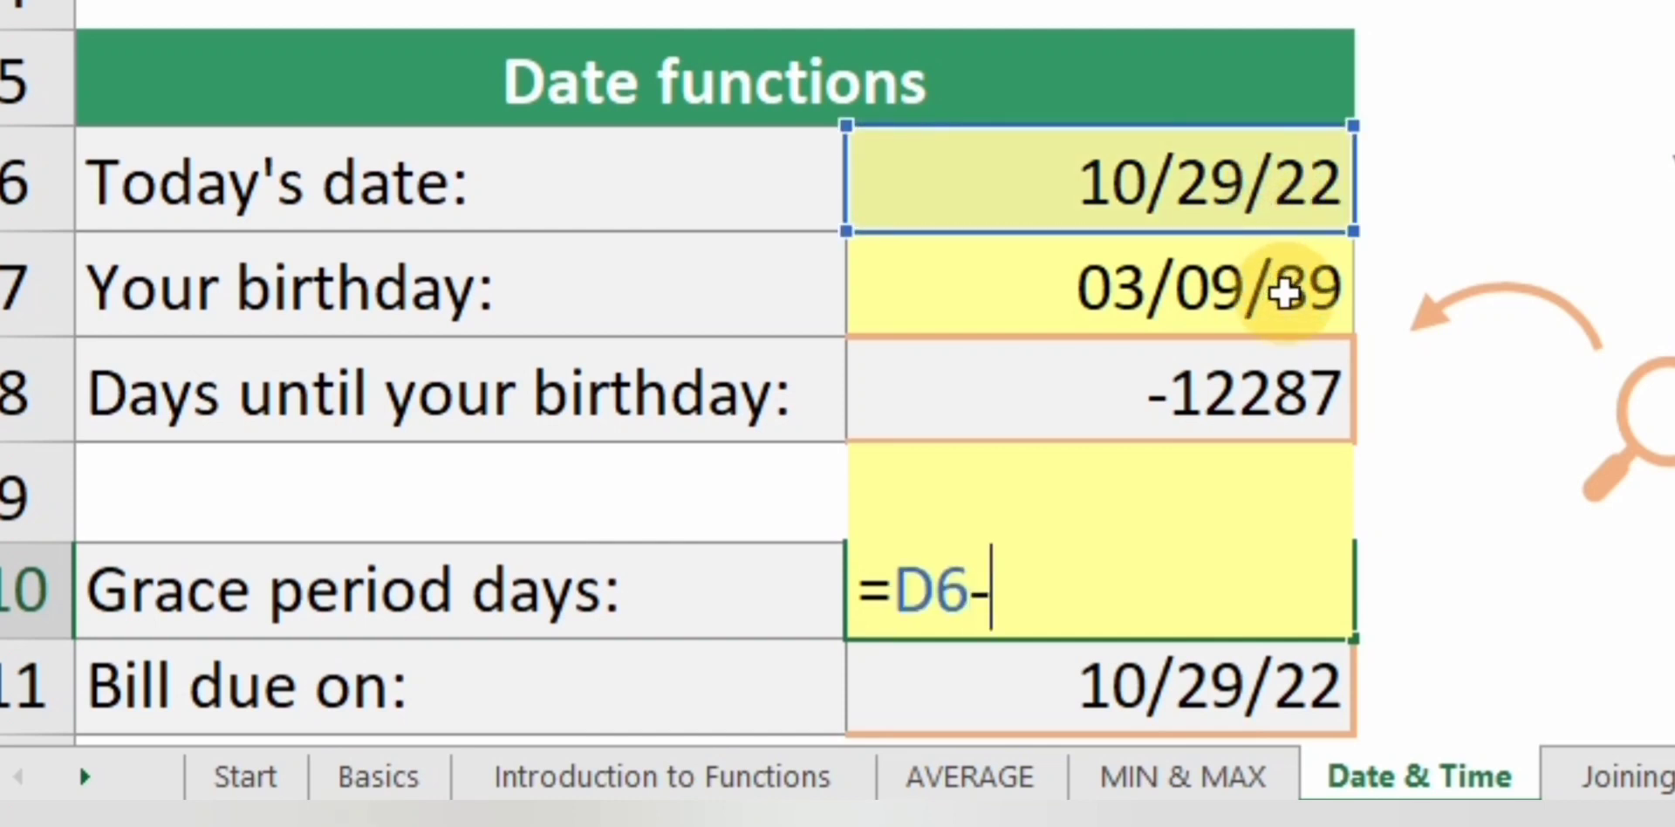
click(1284, 294)
key(Return)
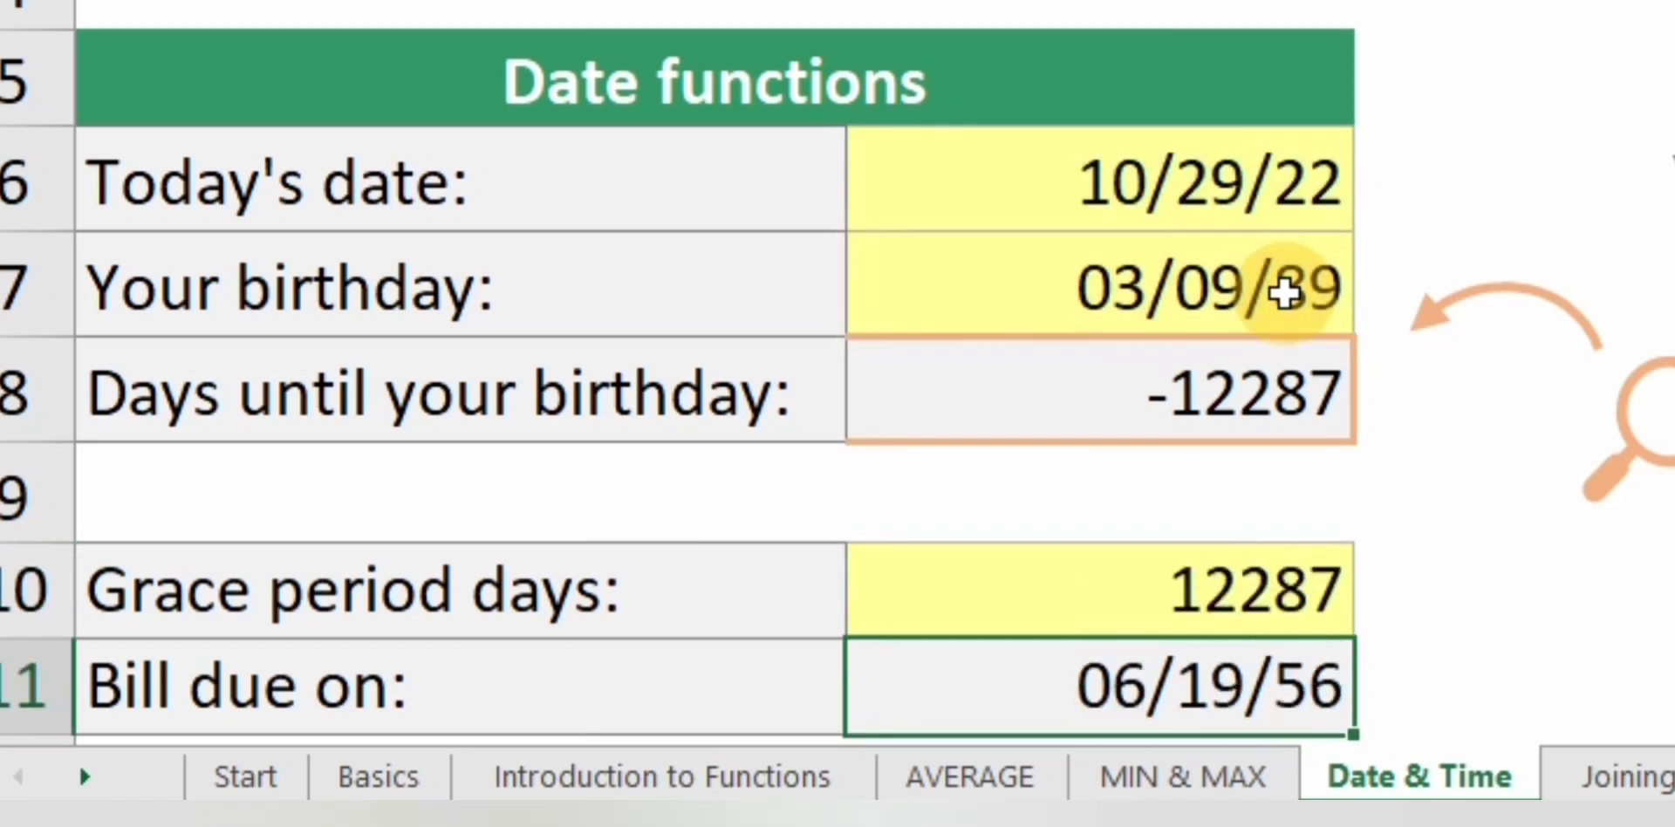
- In the empty cell beside the Grace period days value, convert the days to years with =D10/365
click(1254, 602)
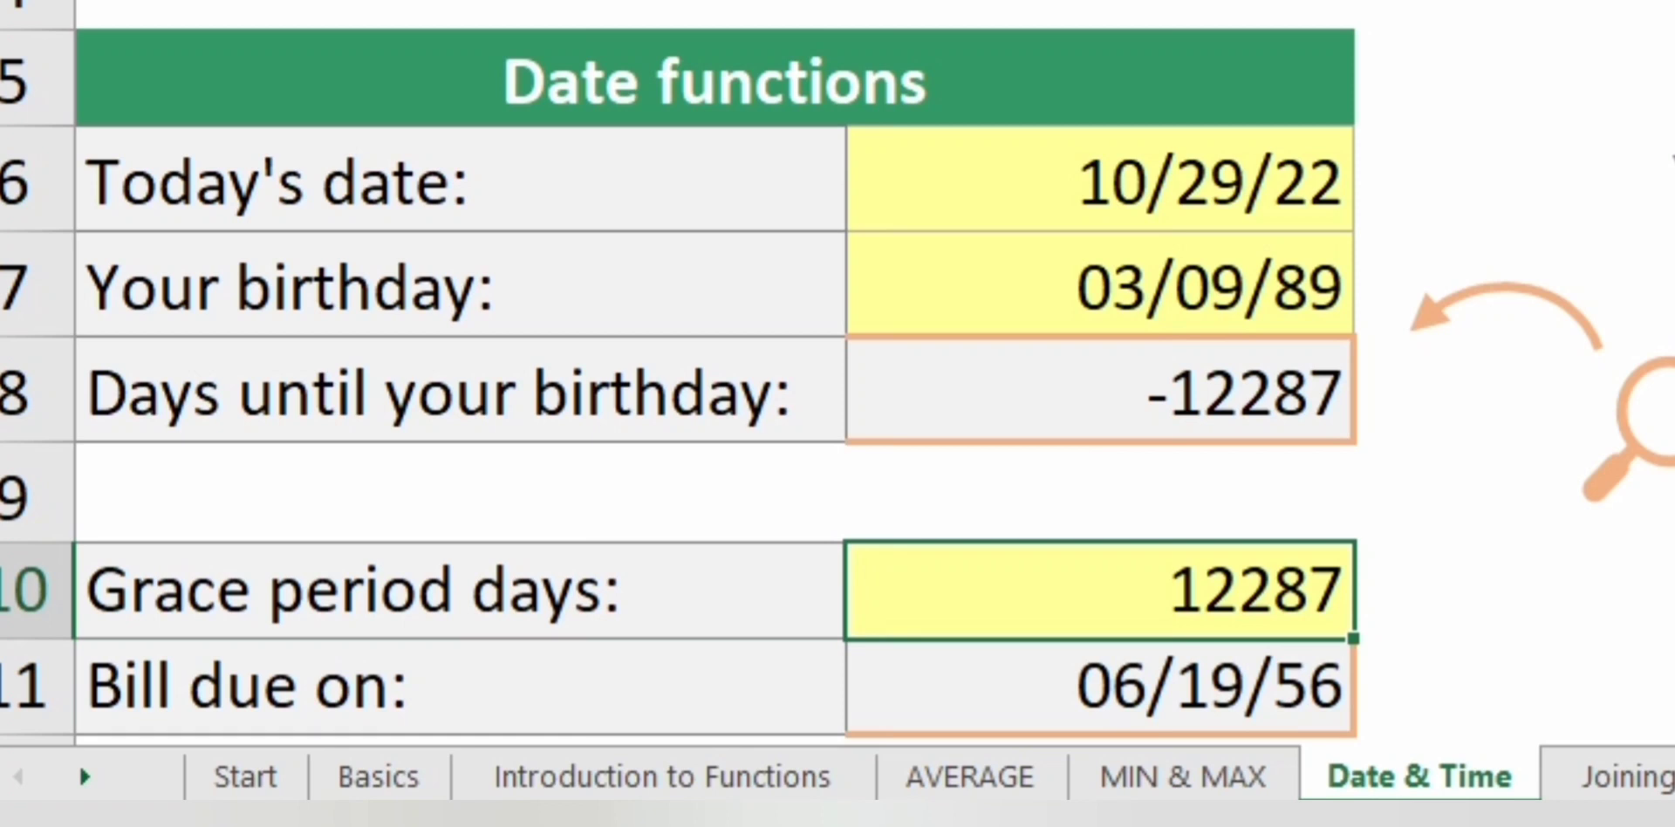
click(1508, 591)
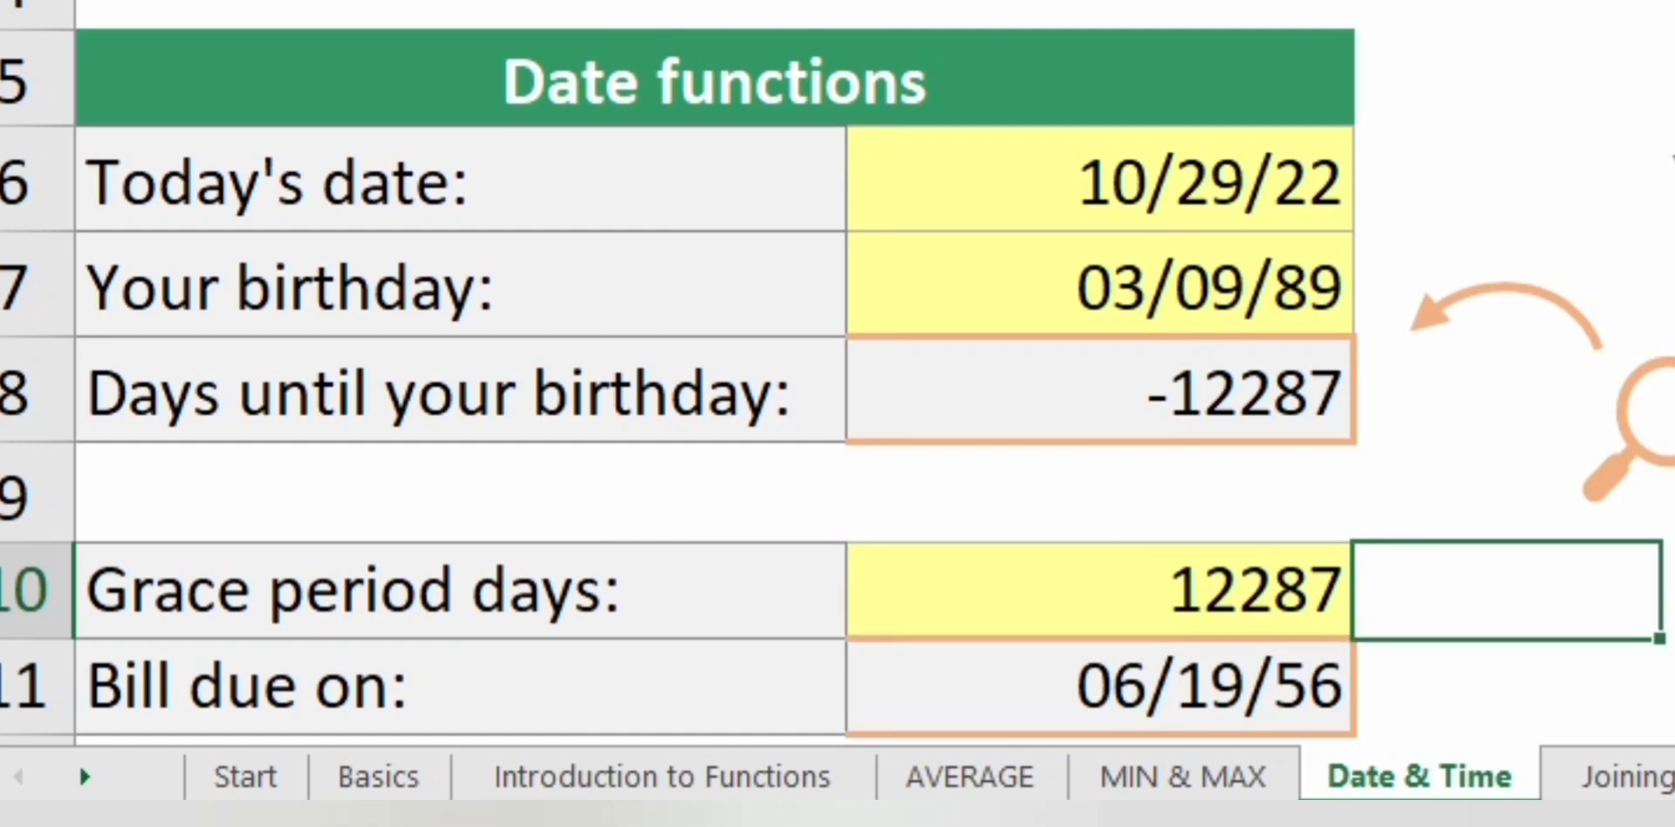
text(=)
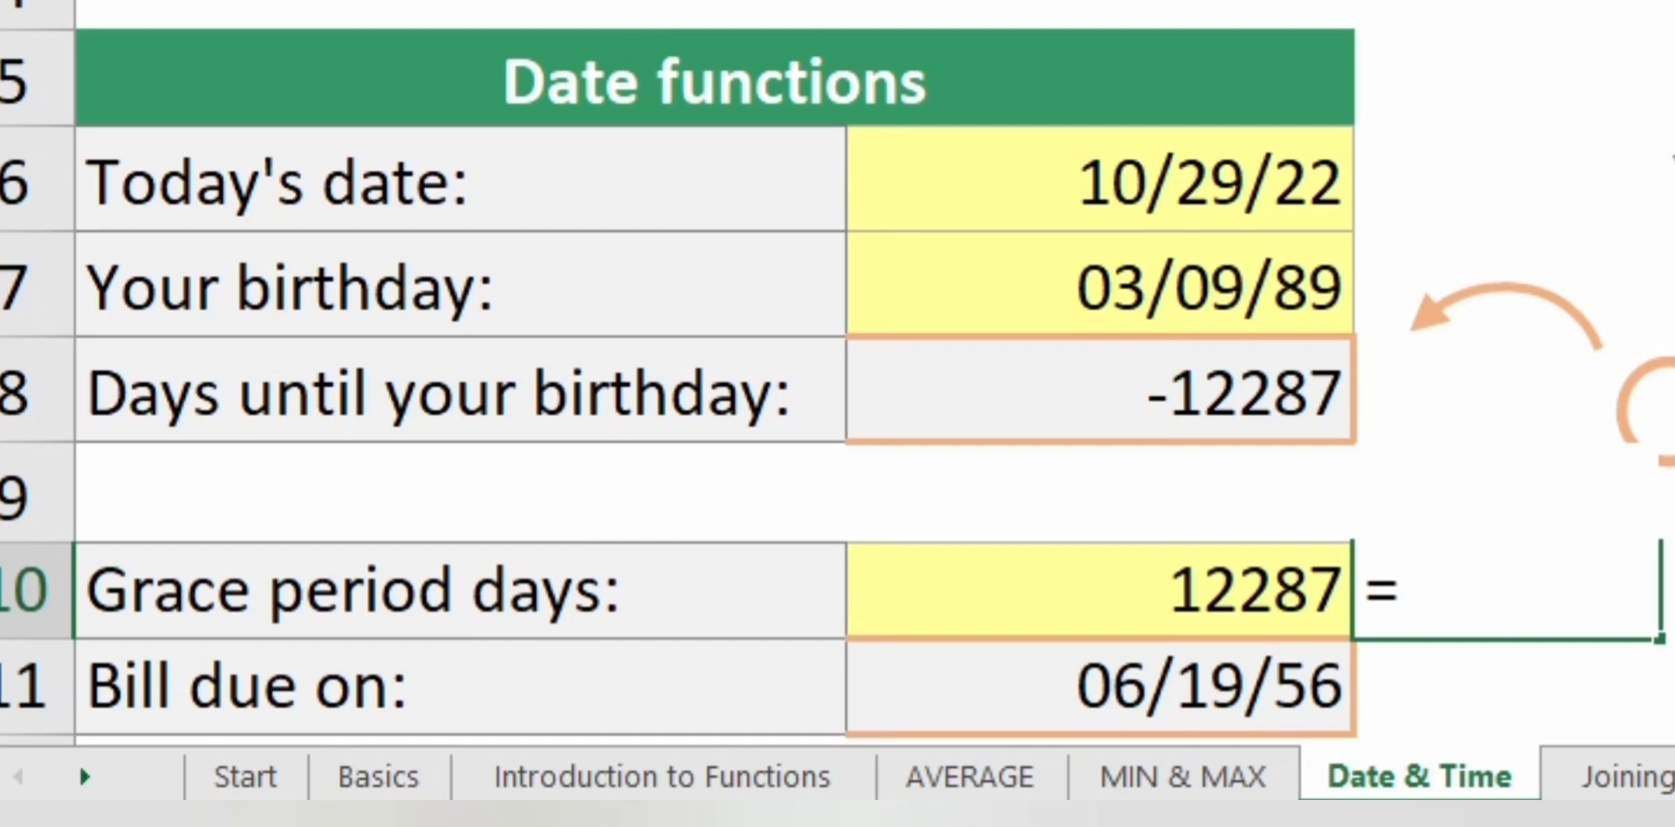
click(1100, 591)
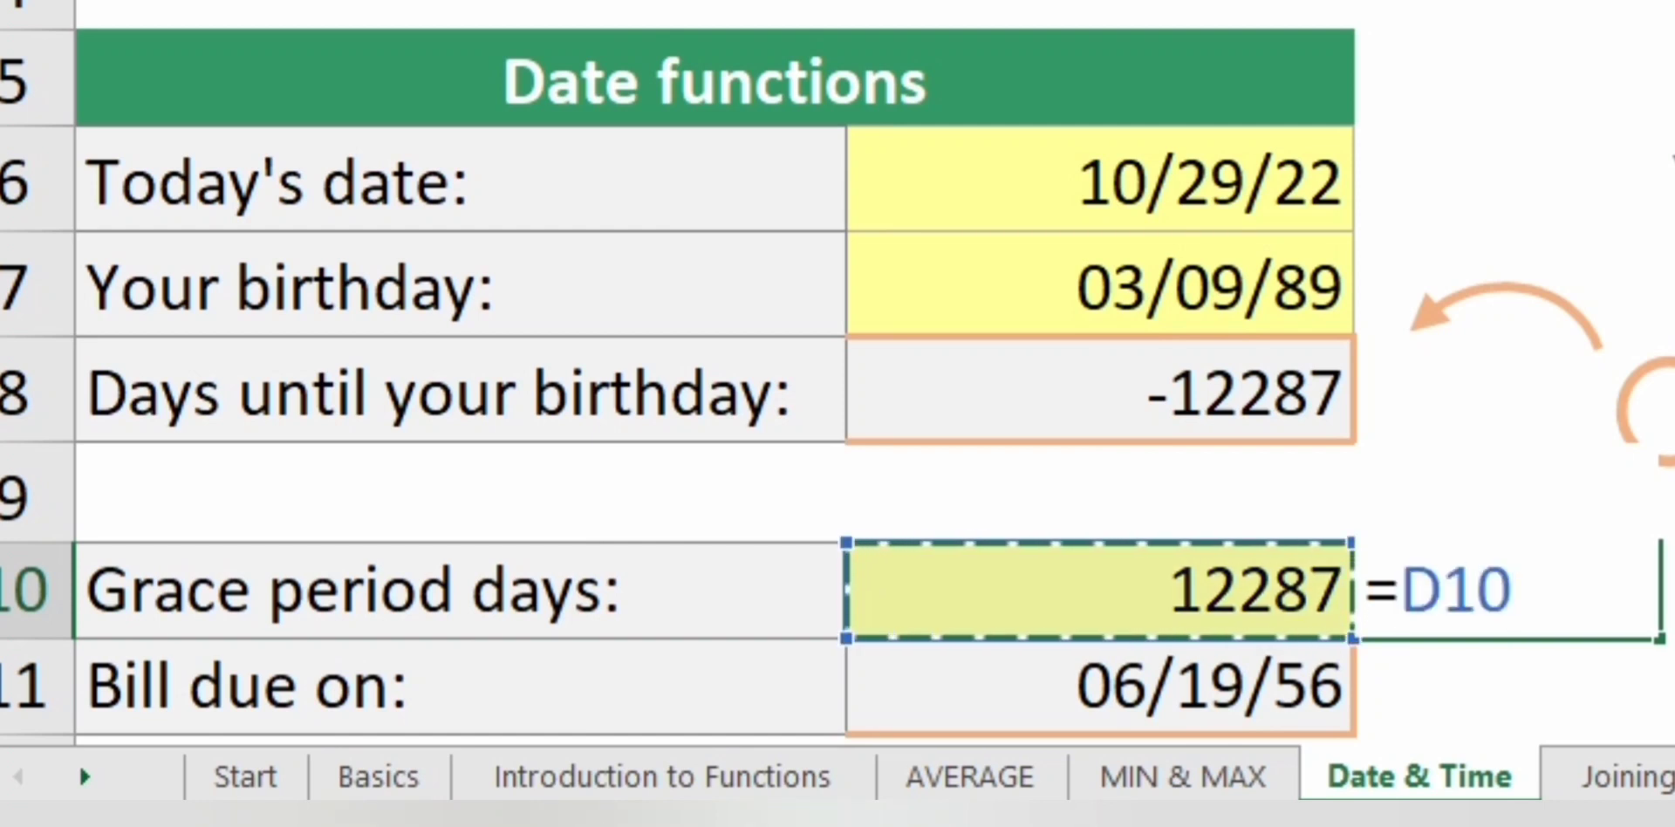
text(/)
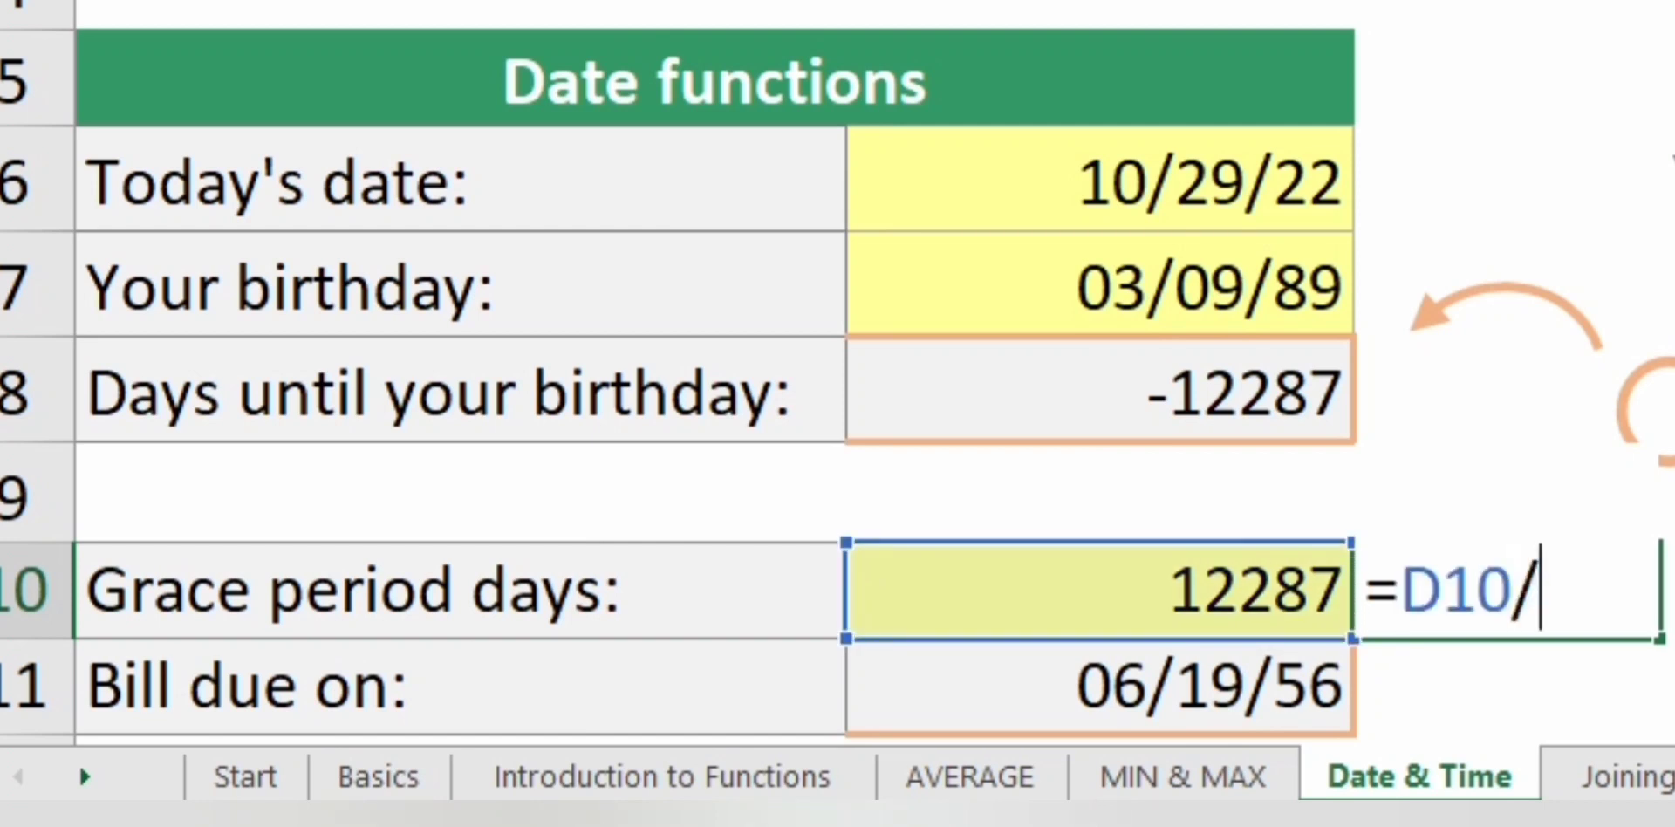
text(365)
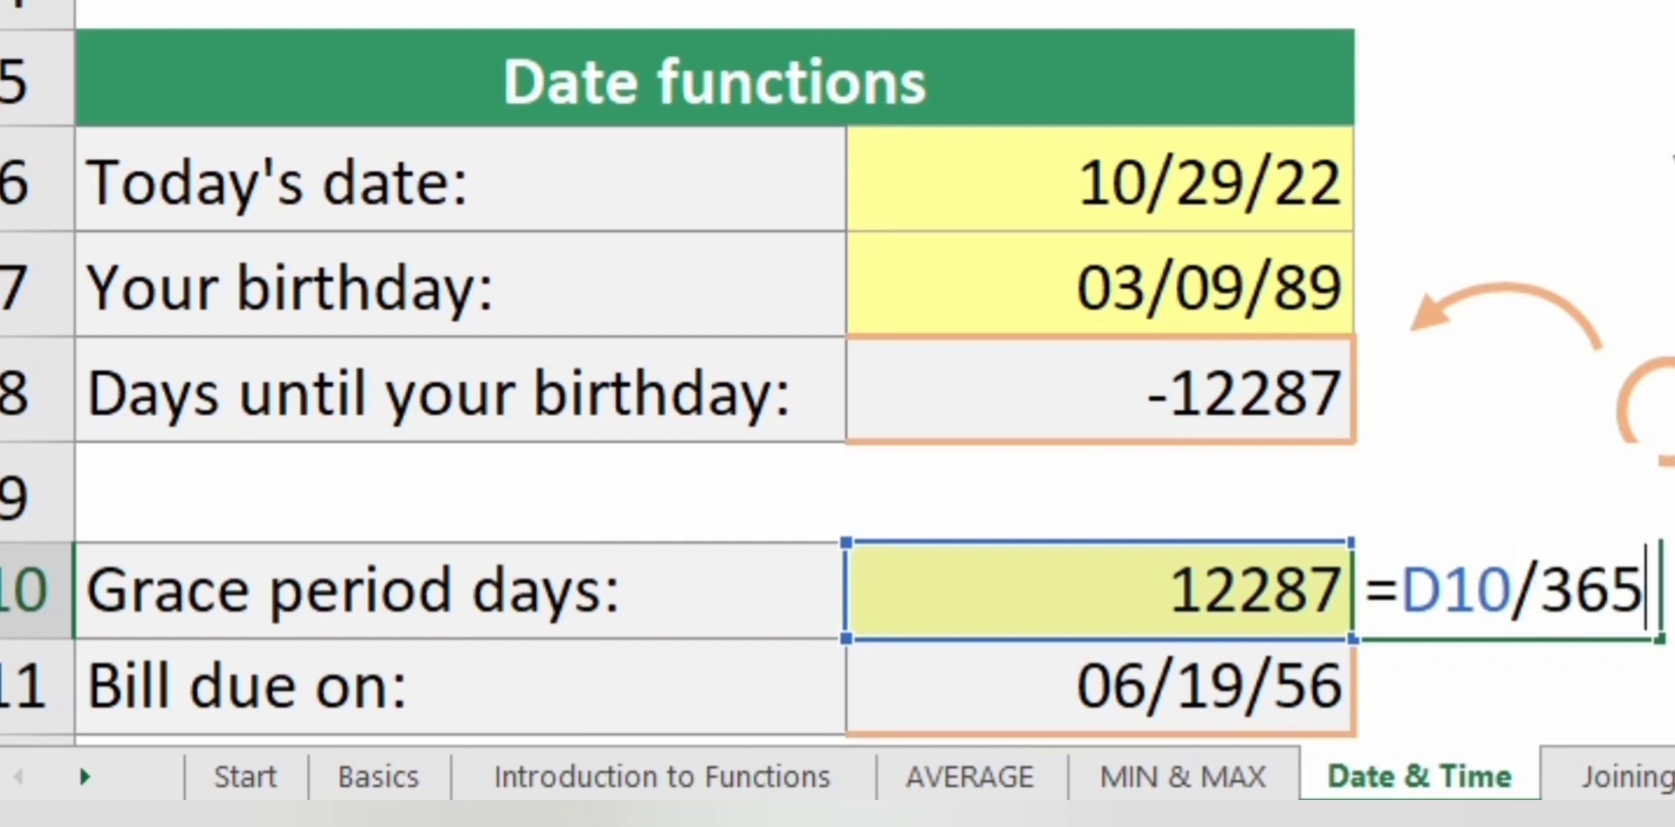
key(Return)
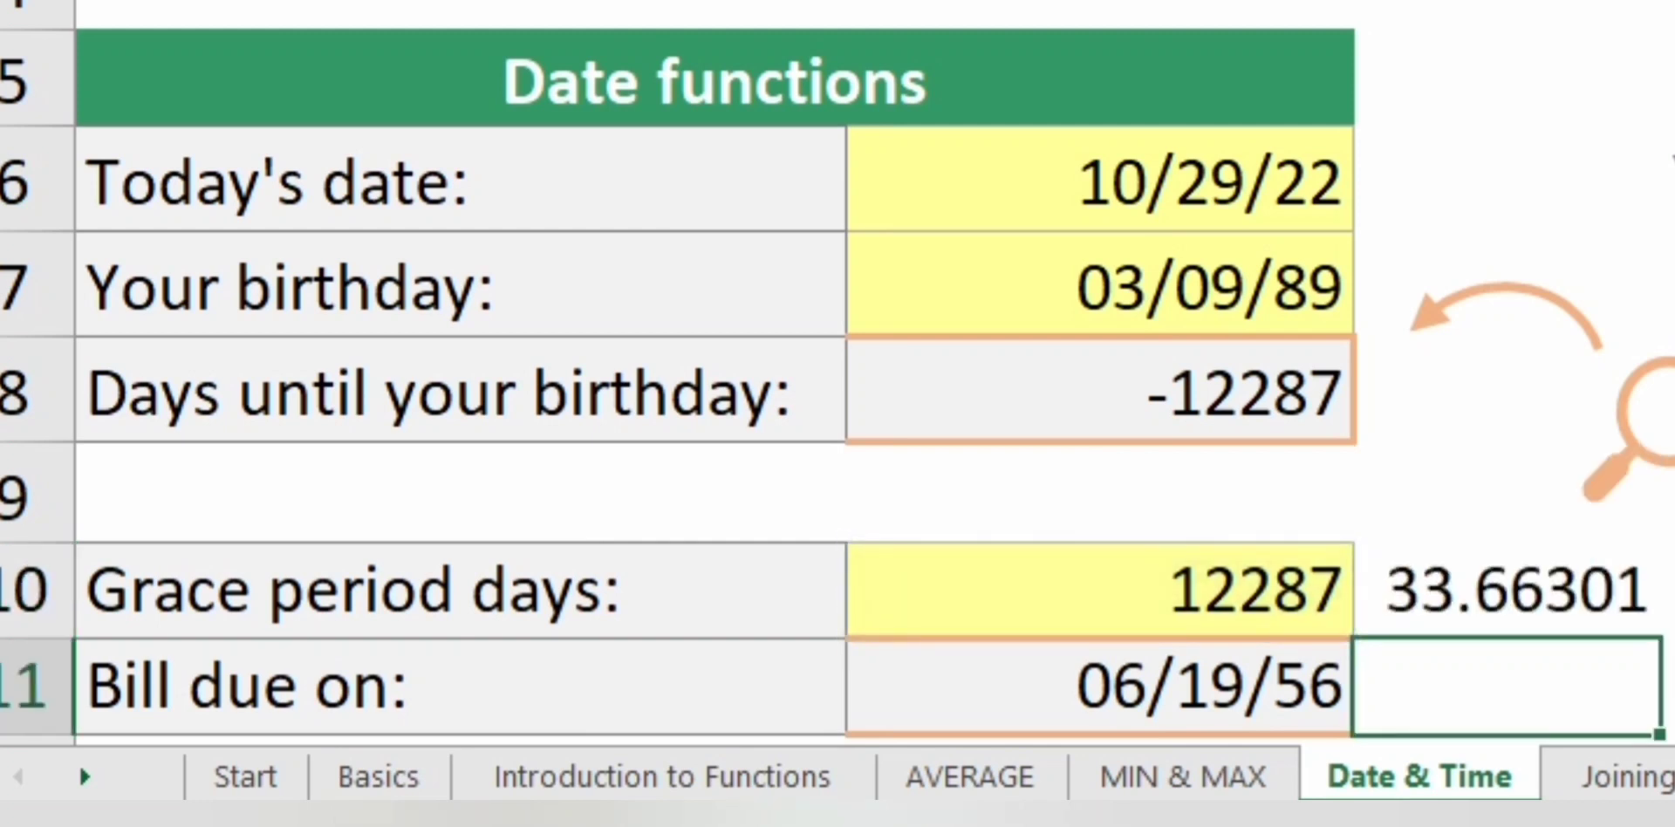
click(1456, 494)
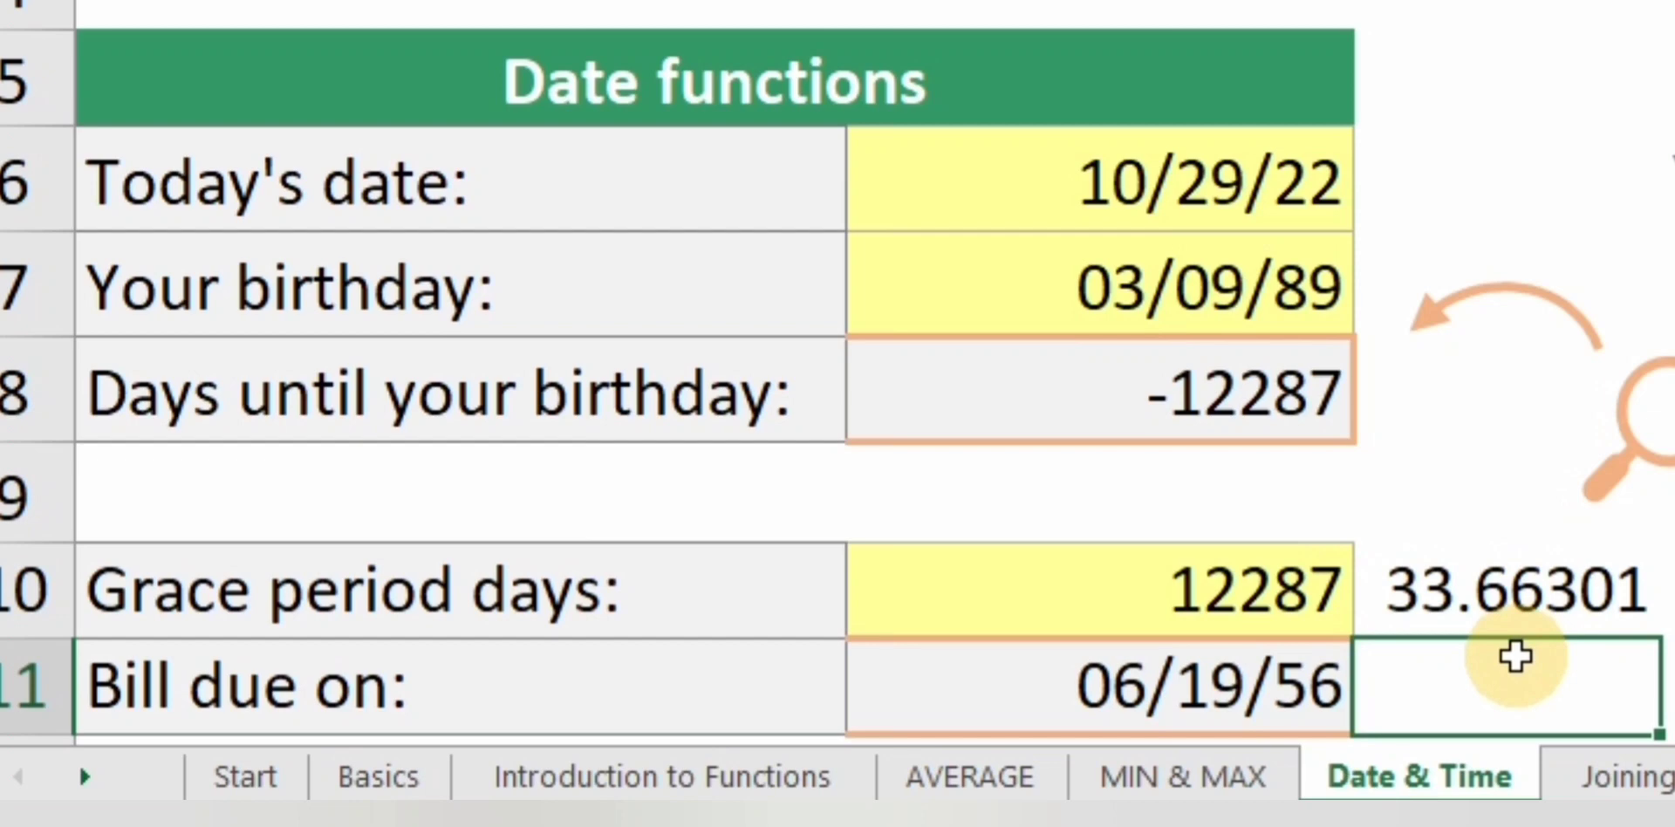
key(Return)
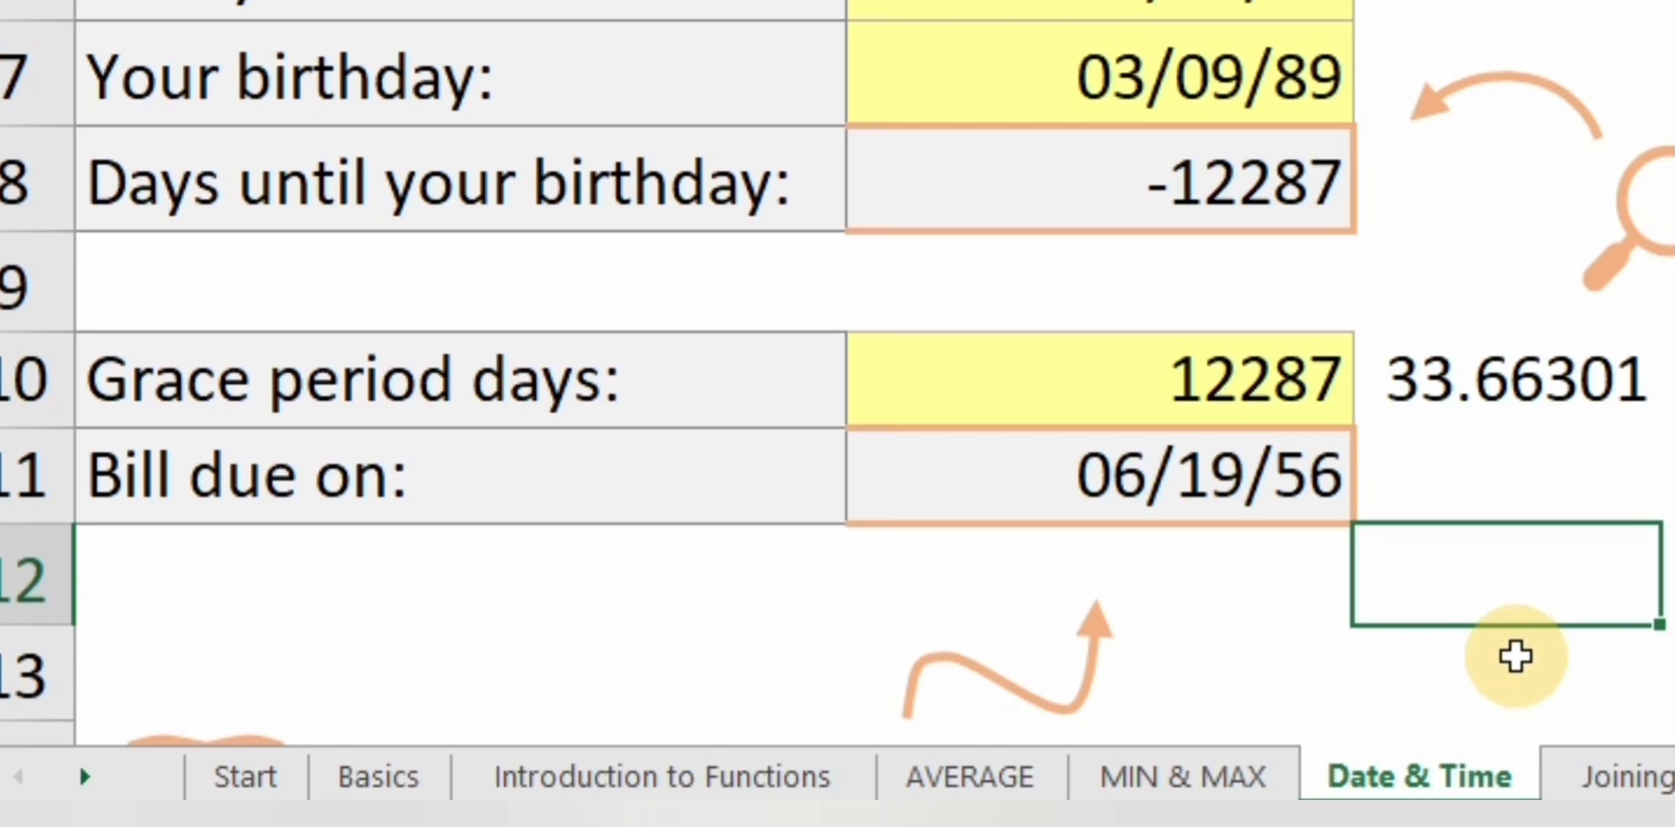
key(Up)
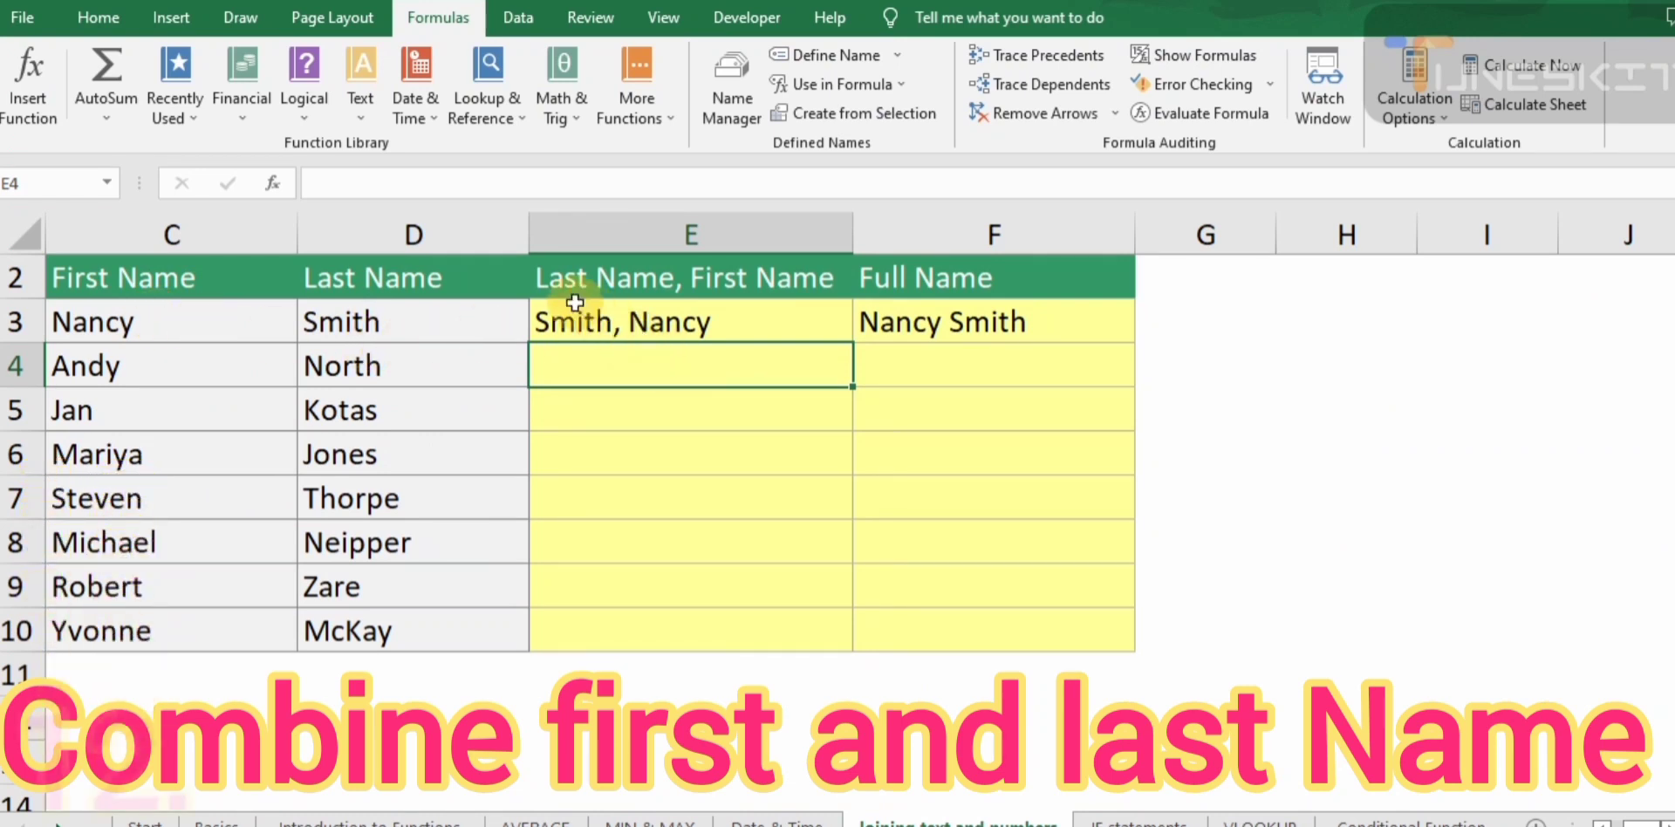
- On the Joining text and numbers sheet, fill cell E4 under Last Name, First Name with =D4&", "&C4
drag(558, 318, 984, 316)
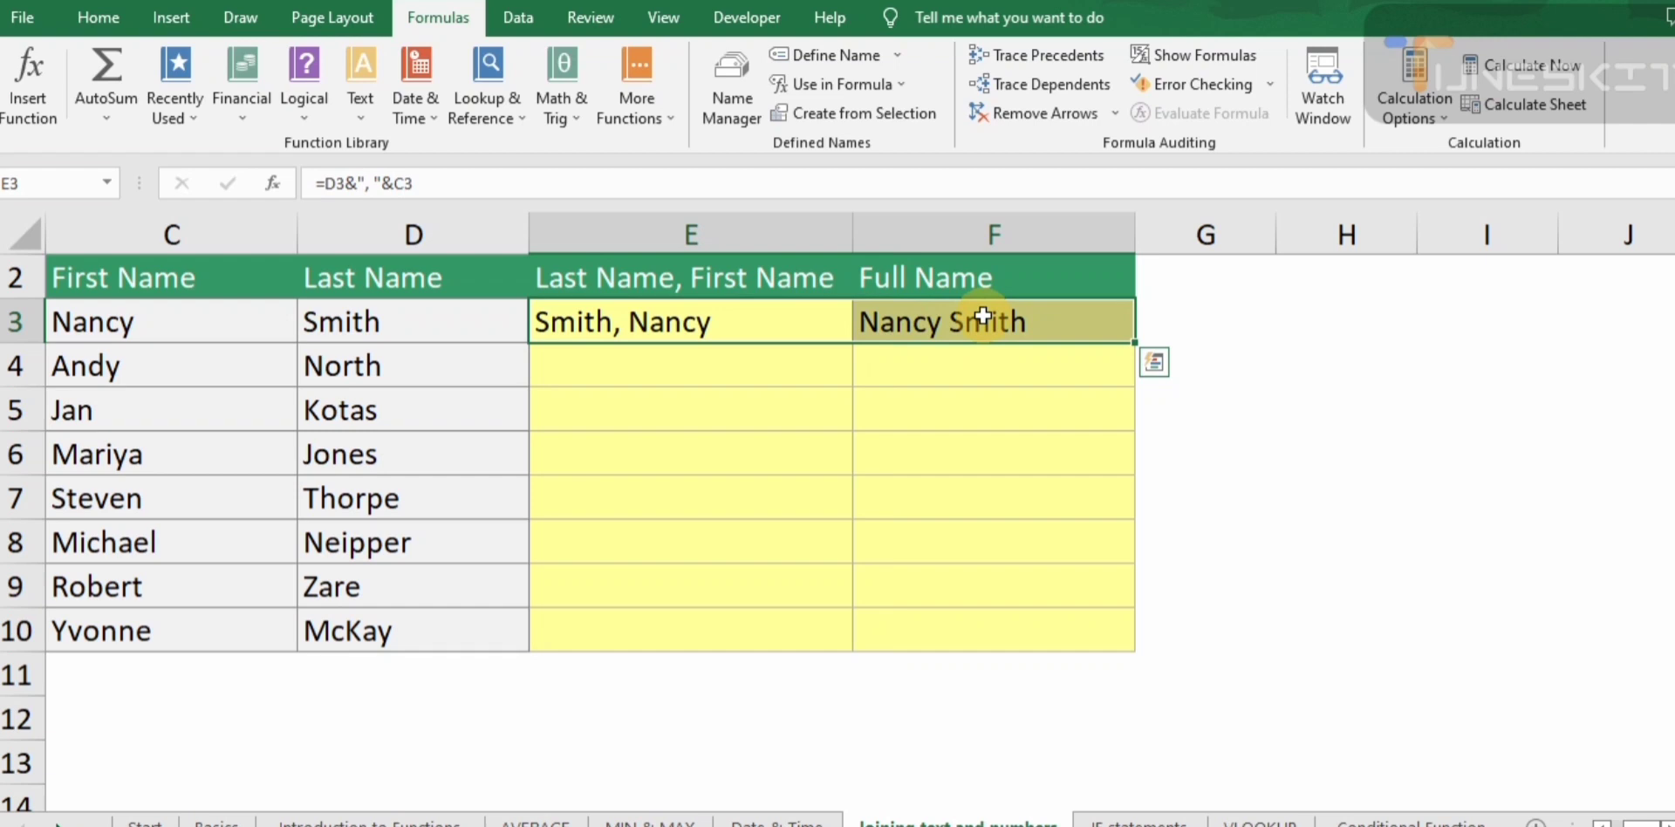
click(768, 375)
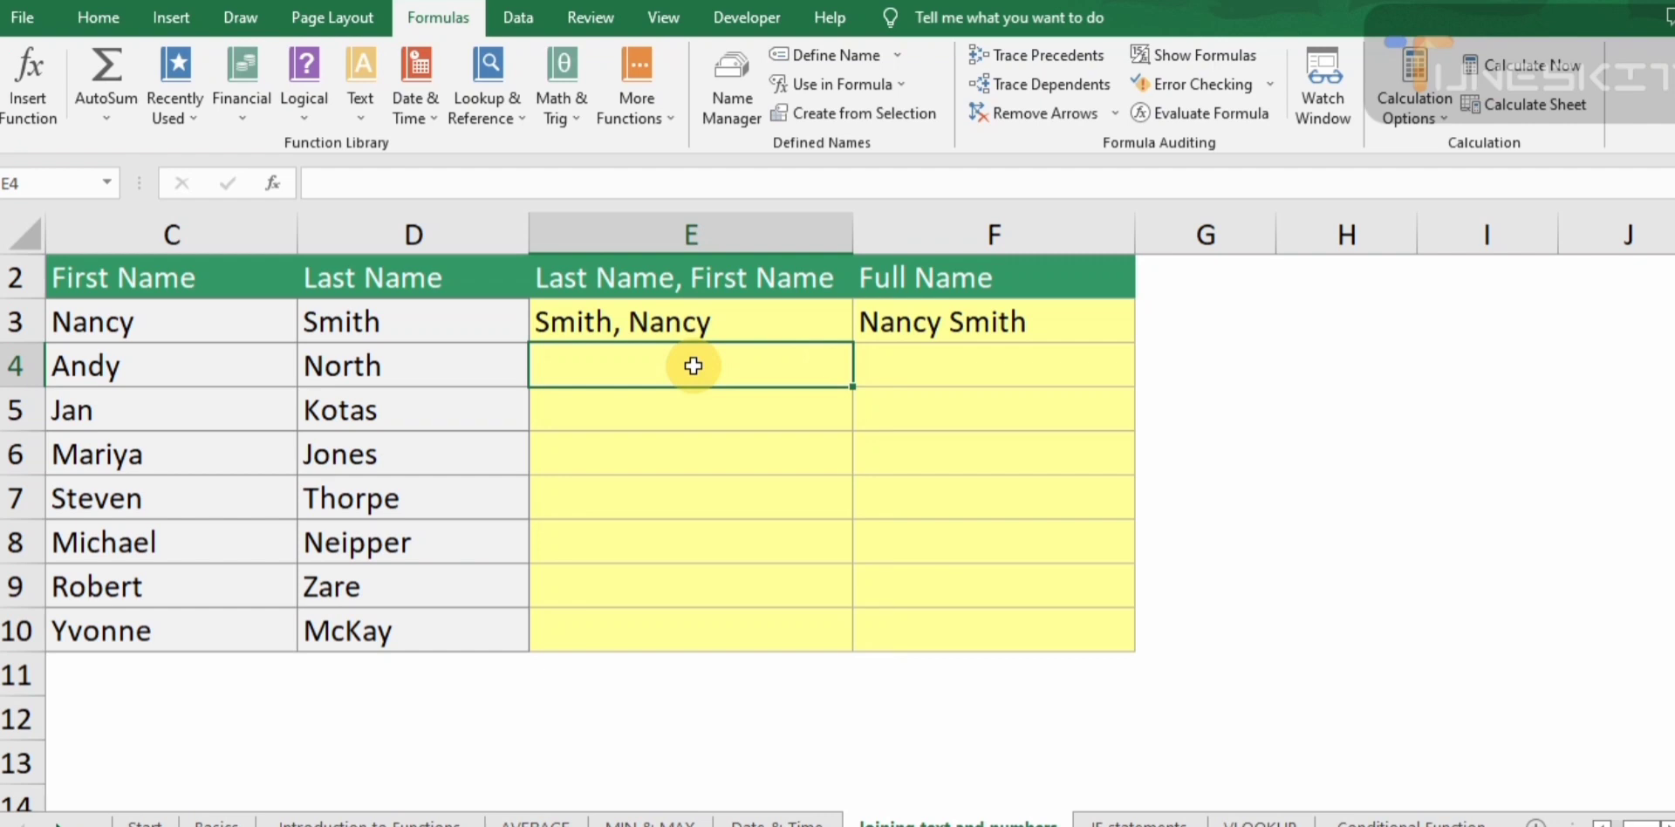
text(=)
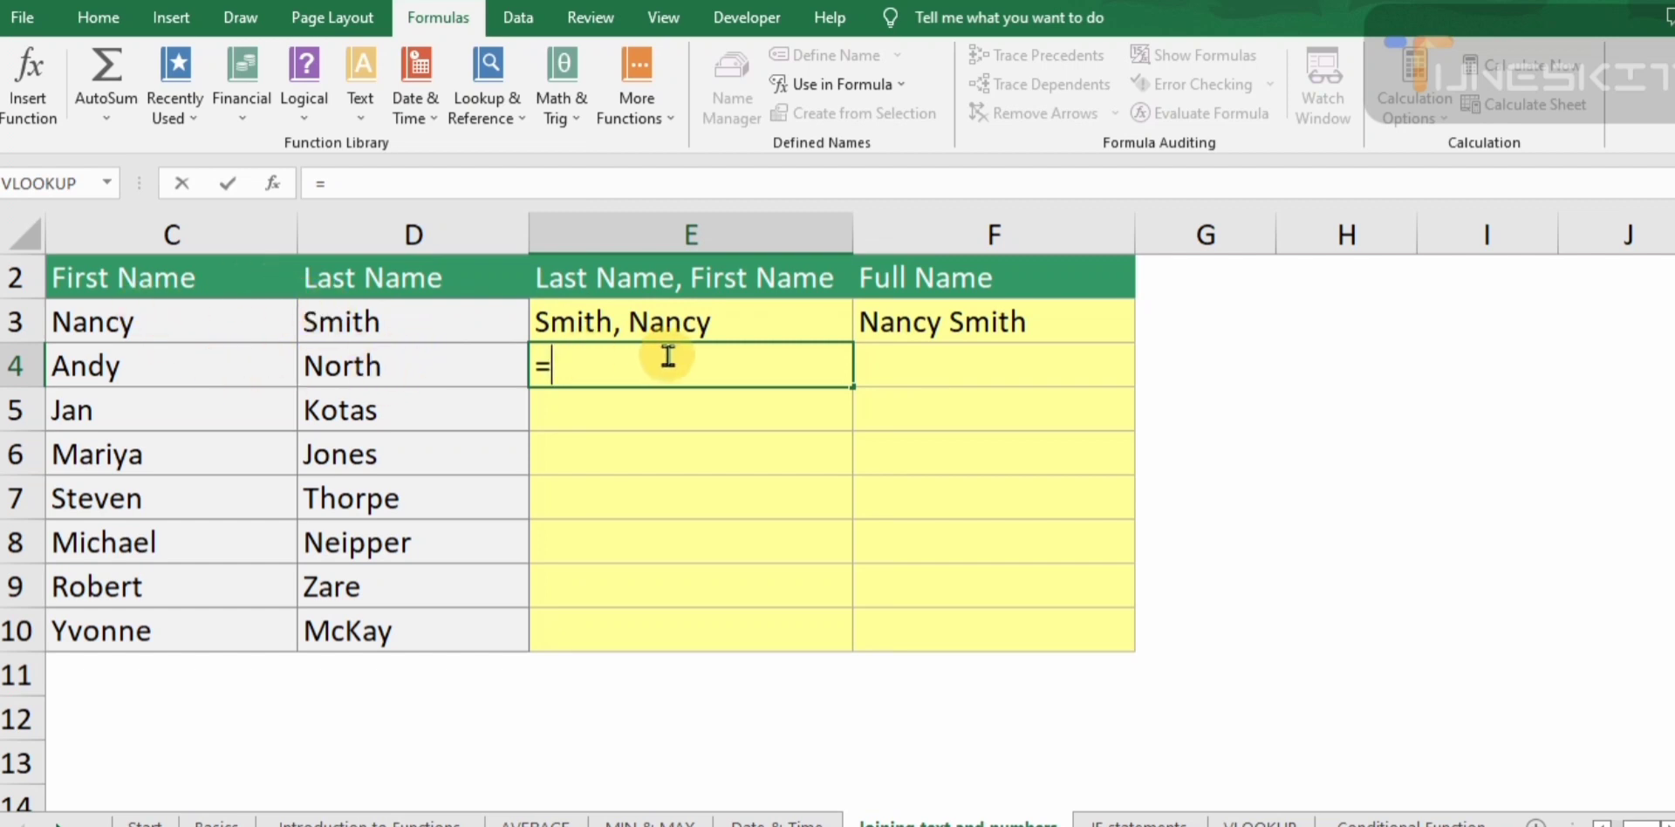
click(425, 363)
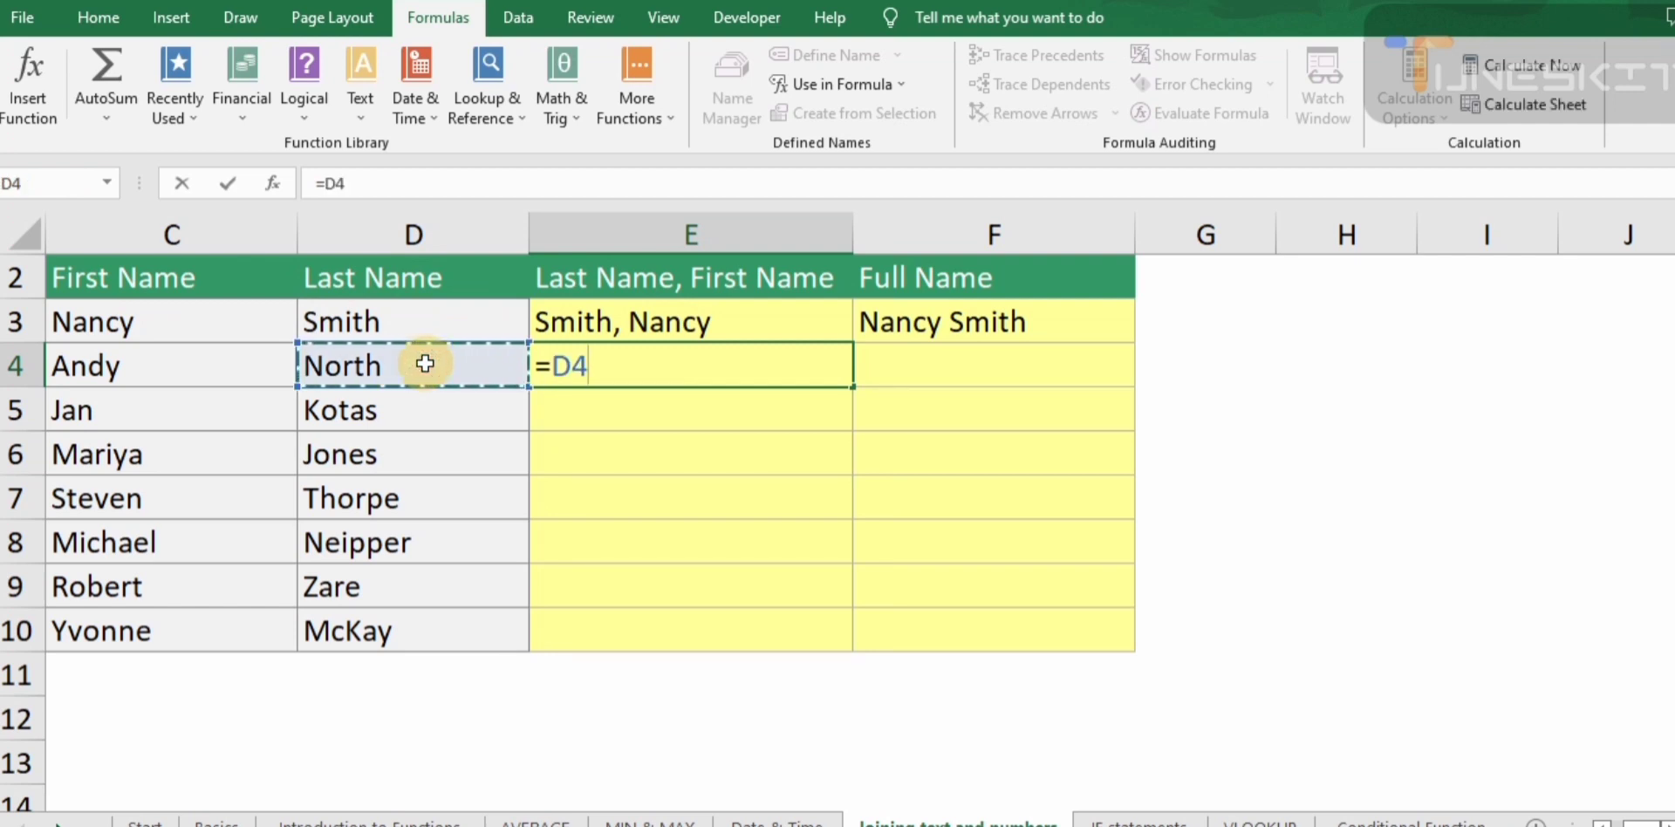
text(&)
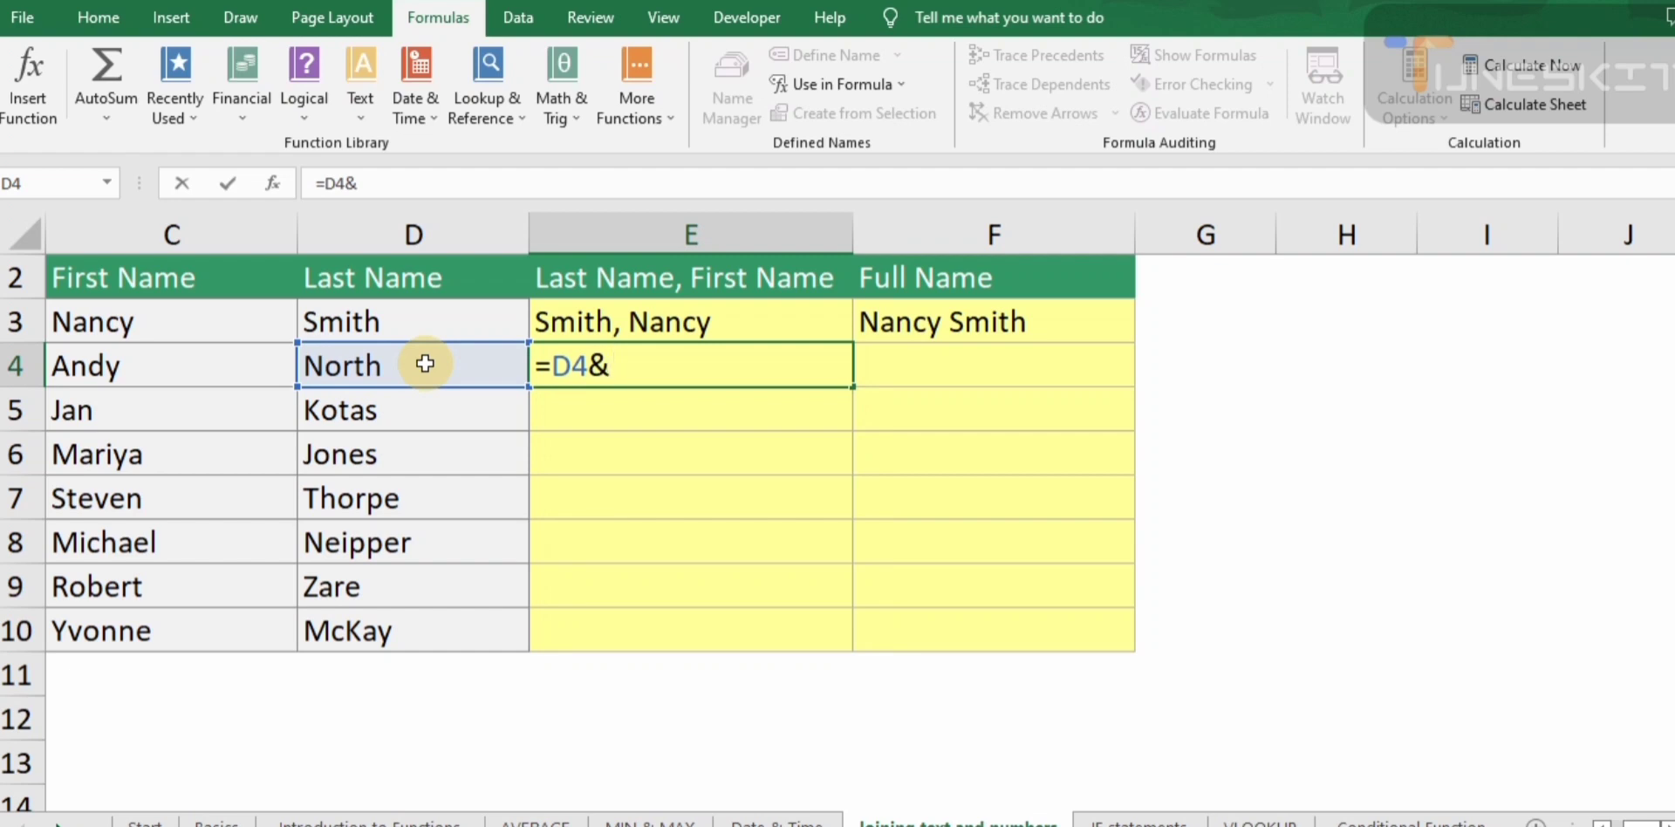
text(", "&)
click(190, 345)
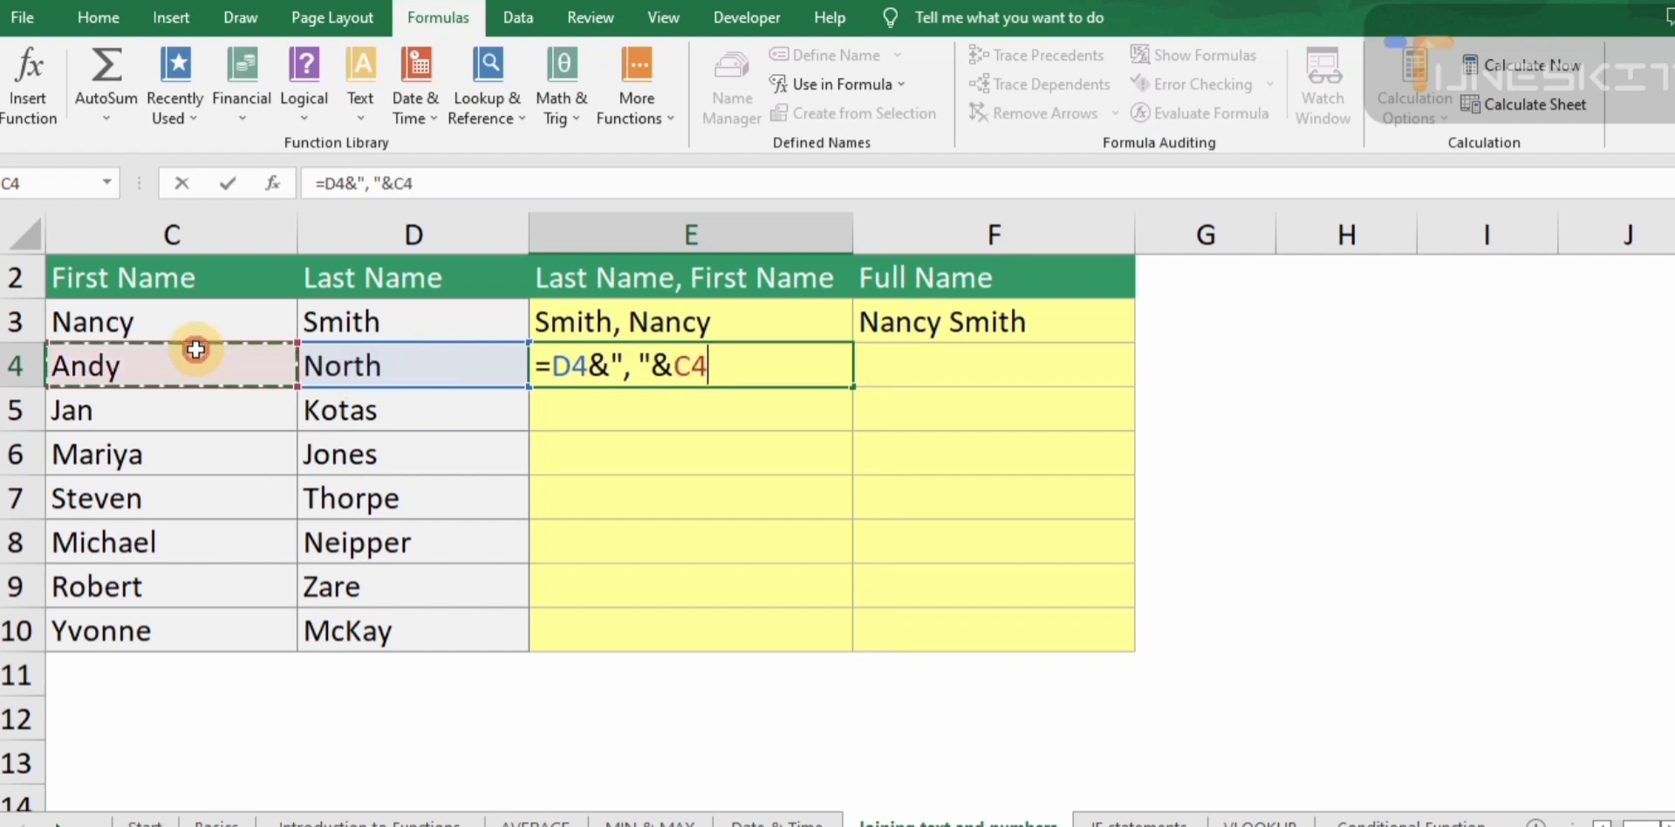
key(Return)
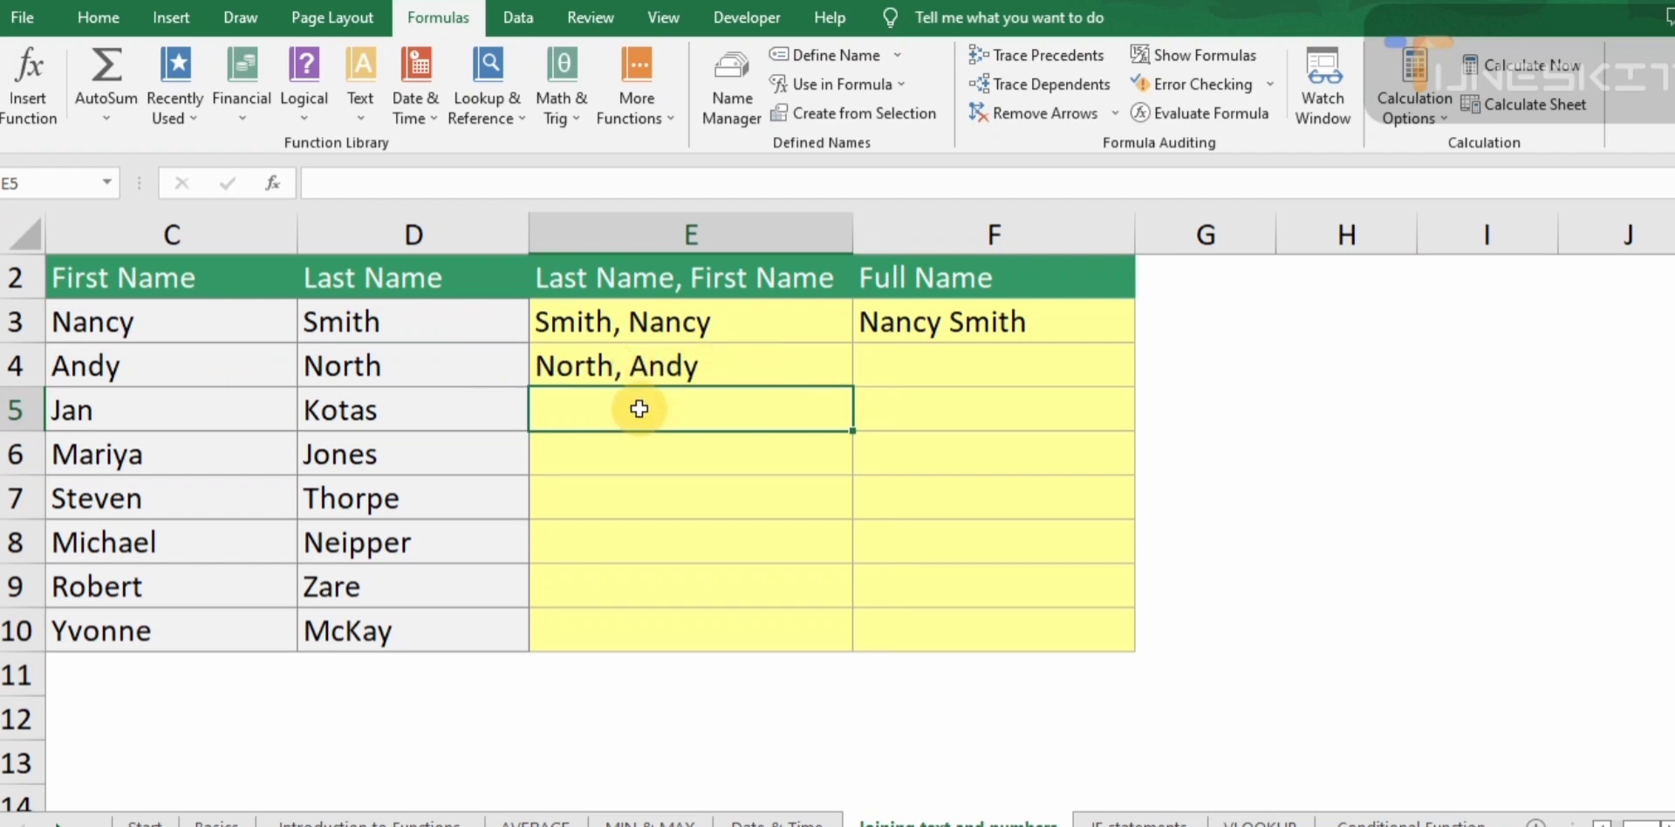
- Fill the Last Name, First Name formula from E4 down through E10
click(661, 363)
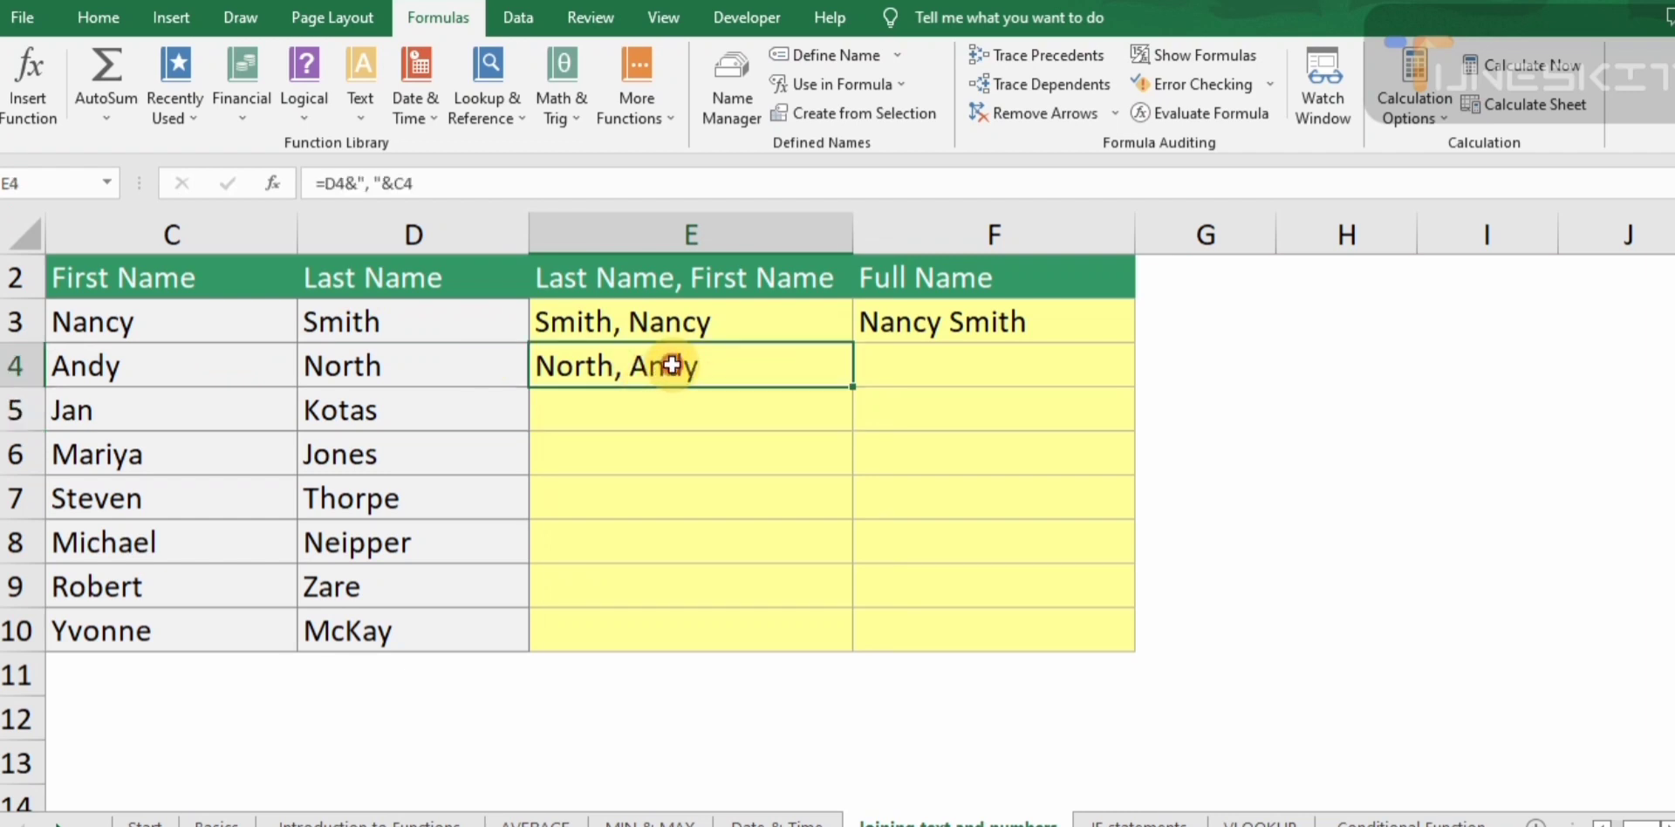
double_click(853, 387)
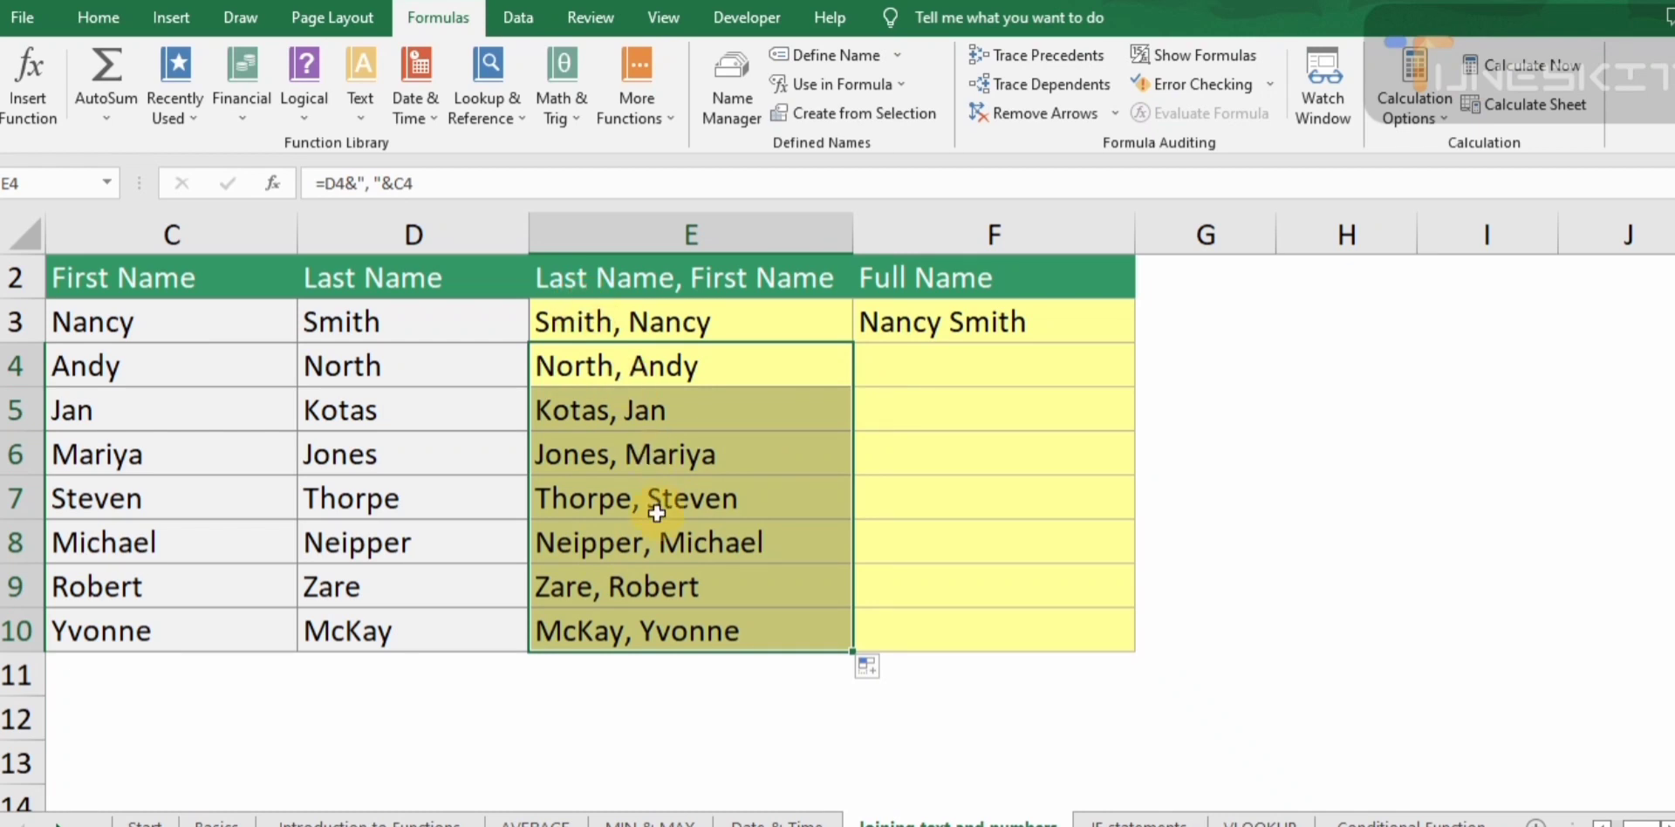
click(750, 363)
- In cell F4 under Full Name, join the first and last names with a space using =C4&" "&D4
click(962, 356)
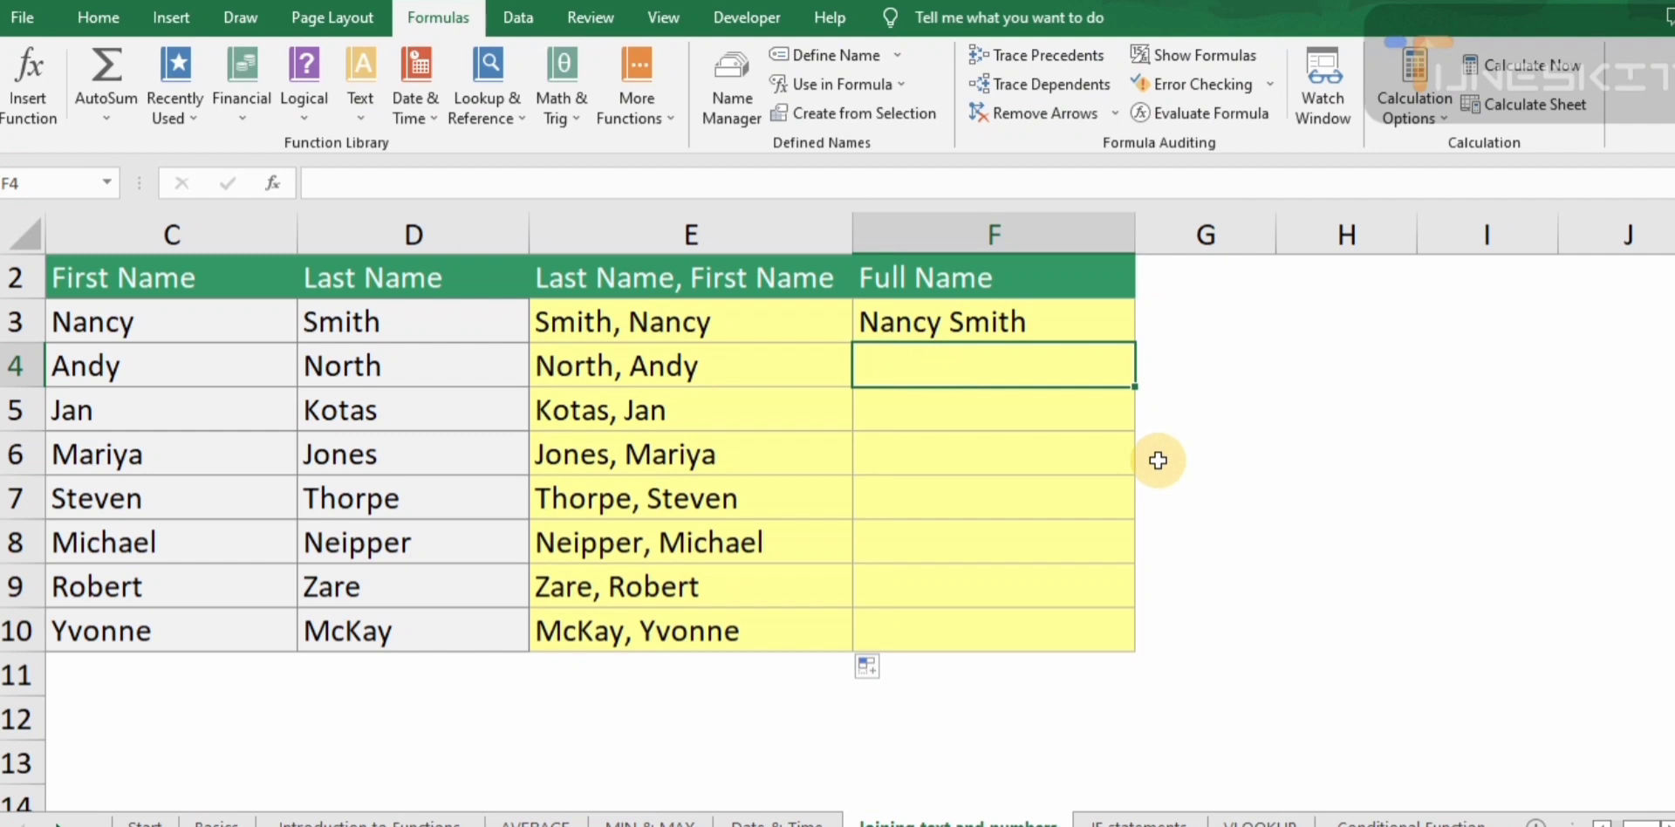
text(=)
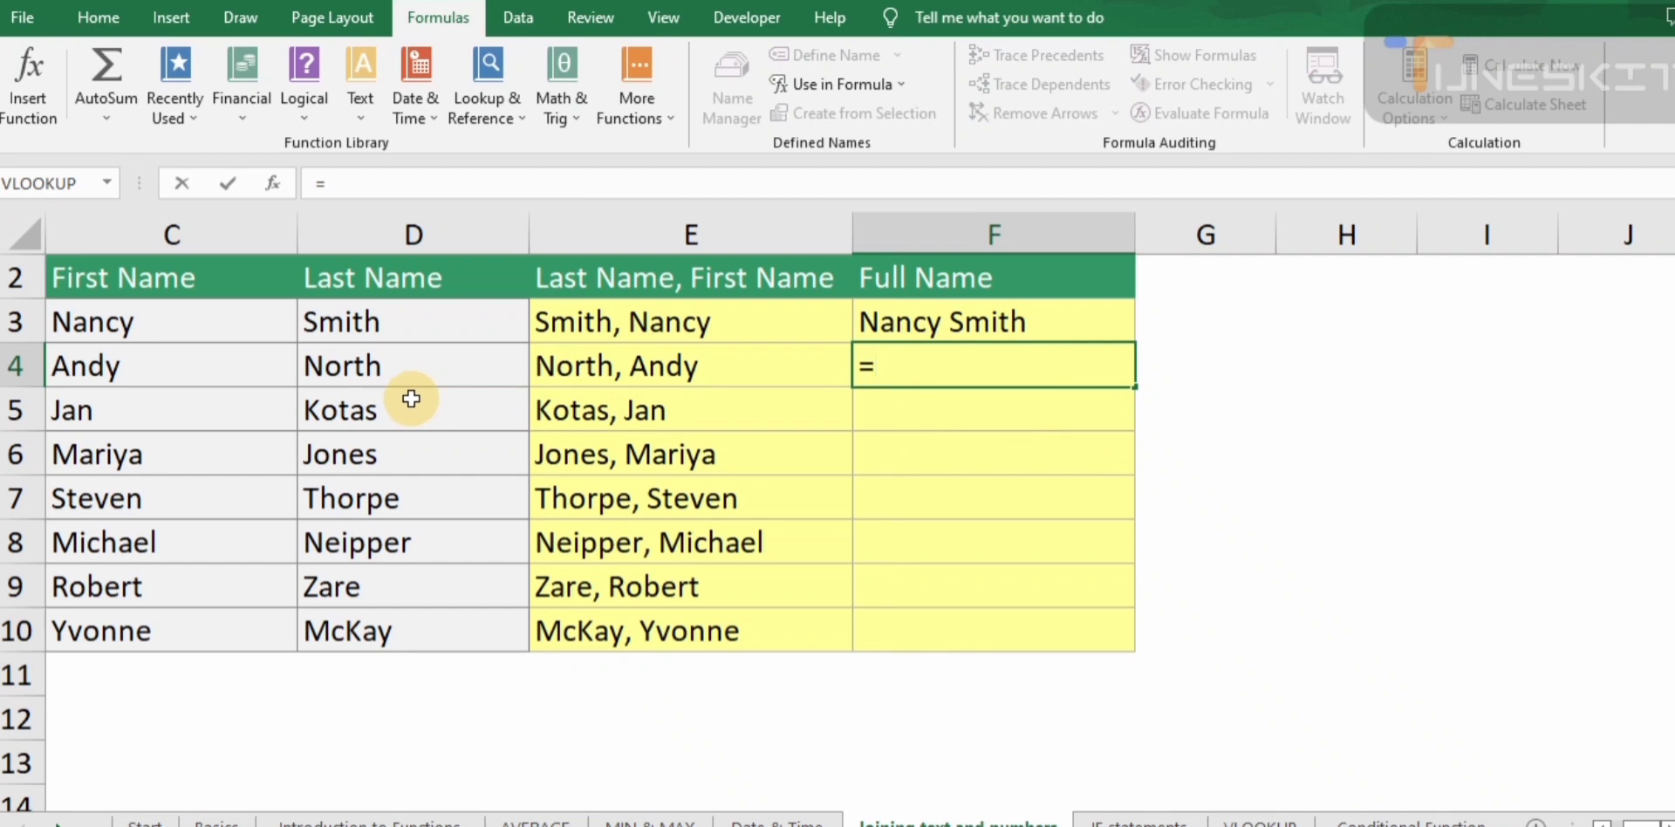
click(102, 377)
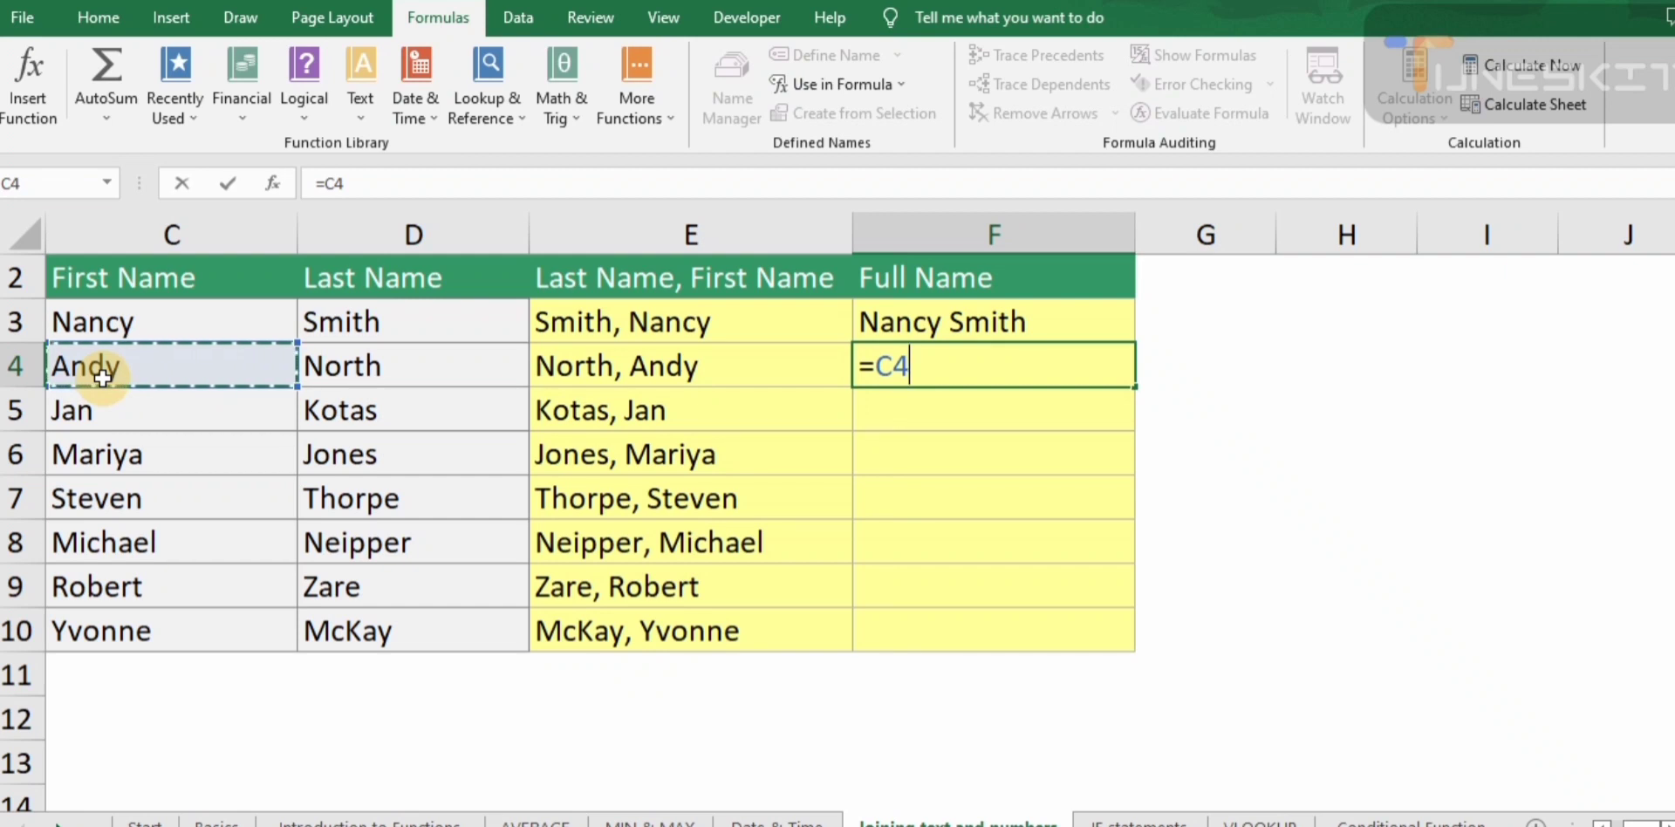
text(&" )
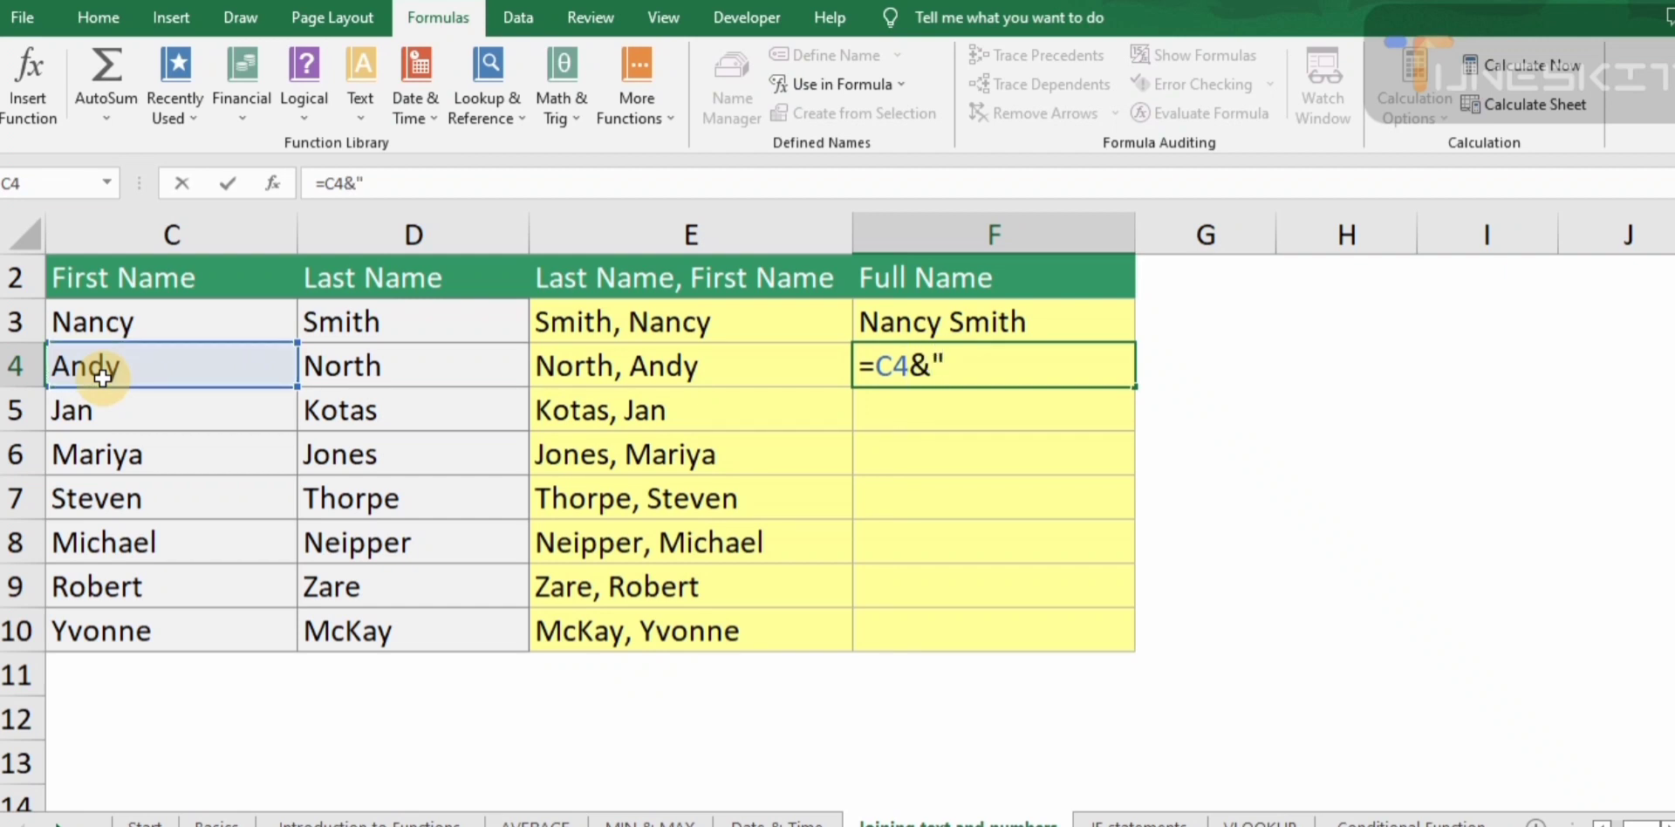
text(")
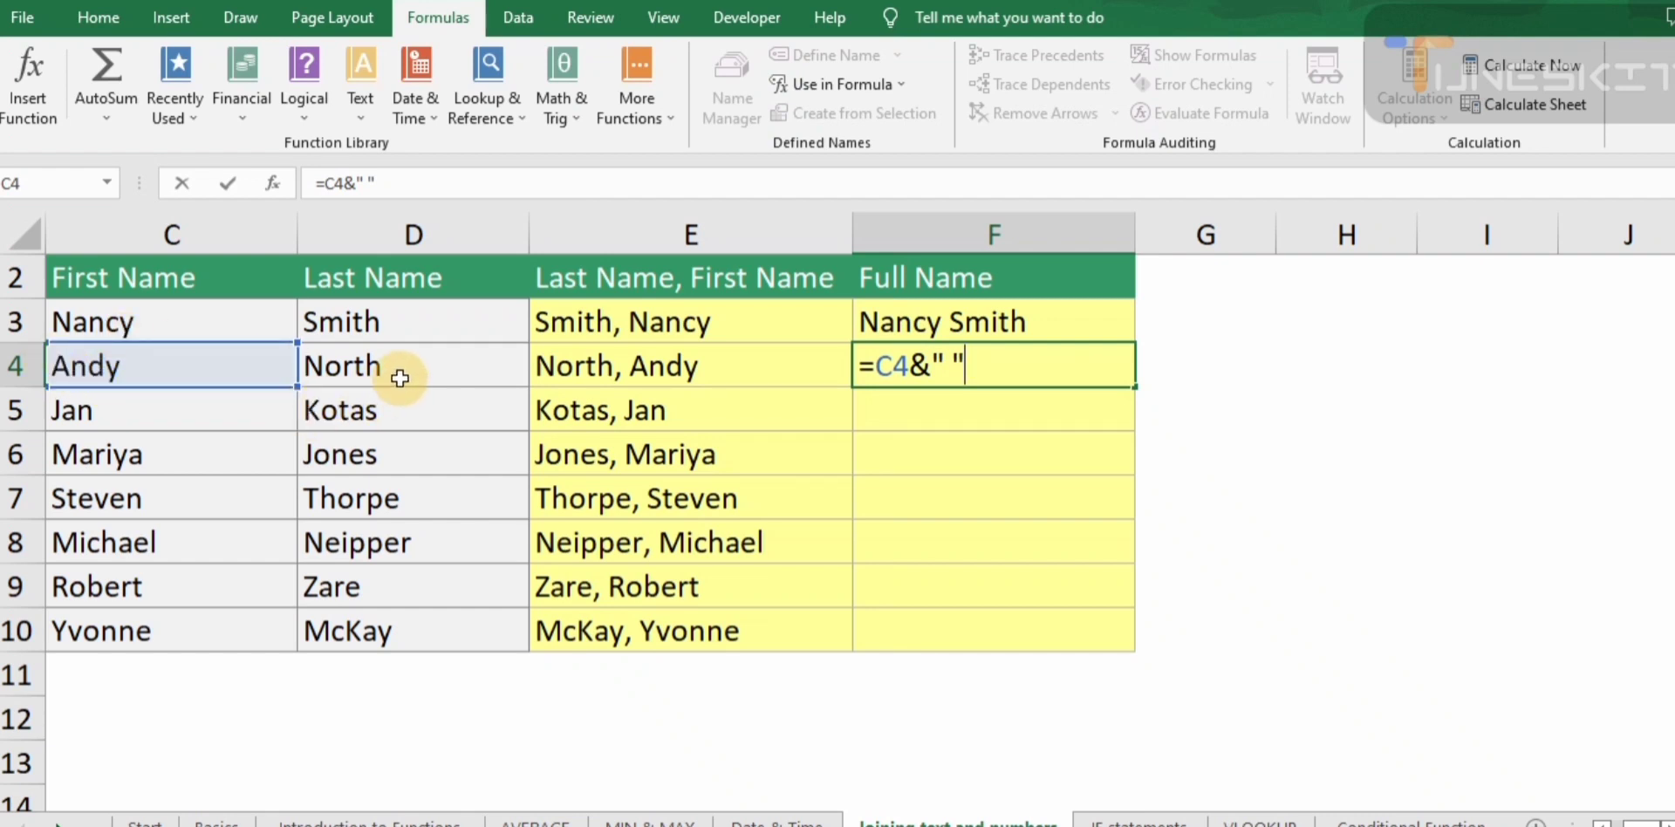
text(&)
click(400, 378)
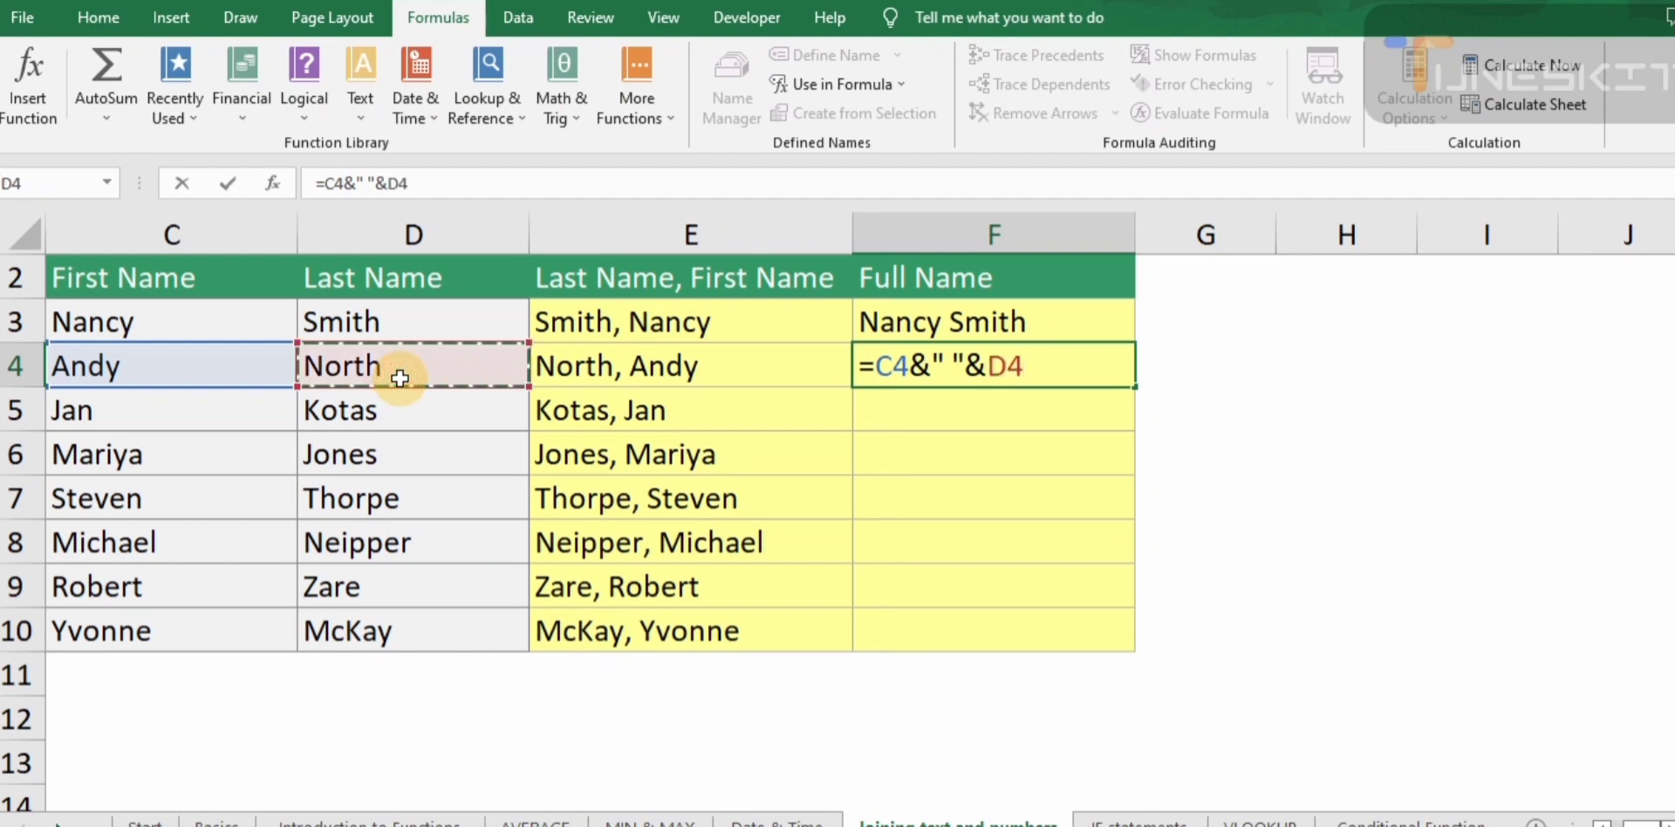
key(Return)
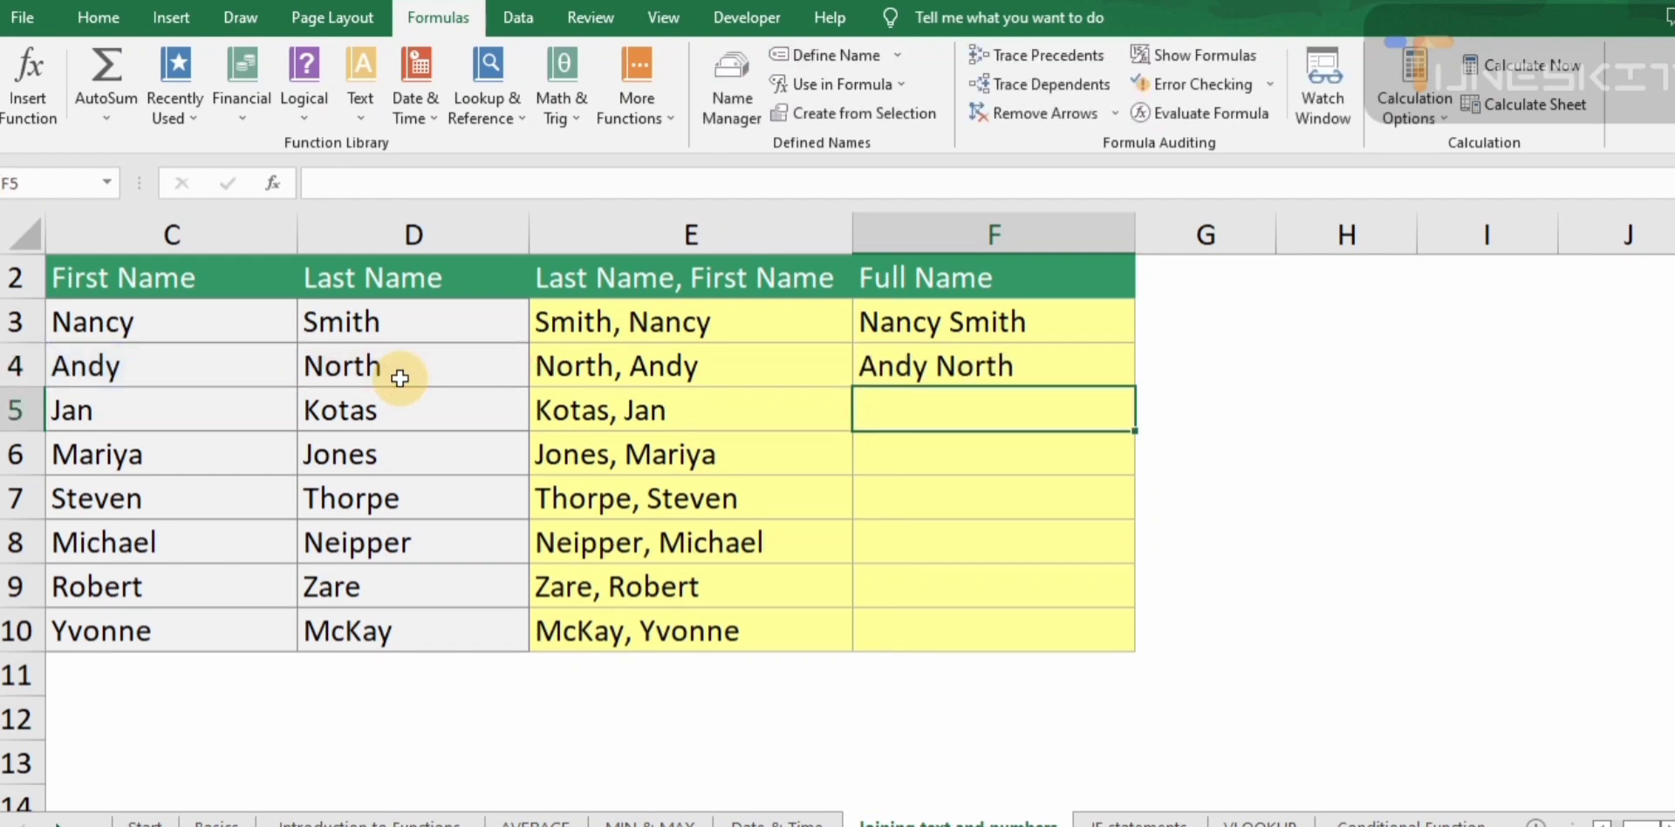
- Compare the Full Name formulas in F3 and F4, and fill the F4 formula down through F10
click(914, 372)
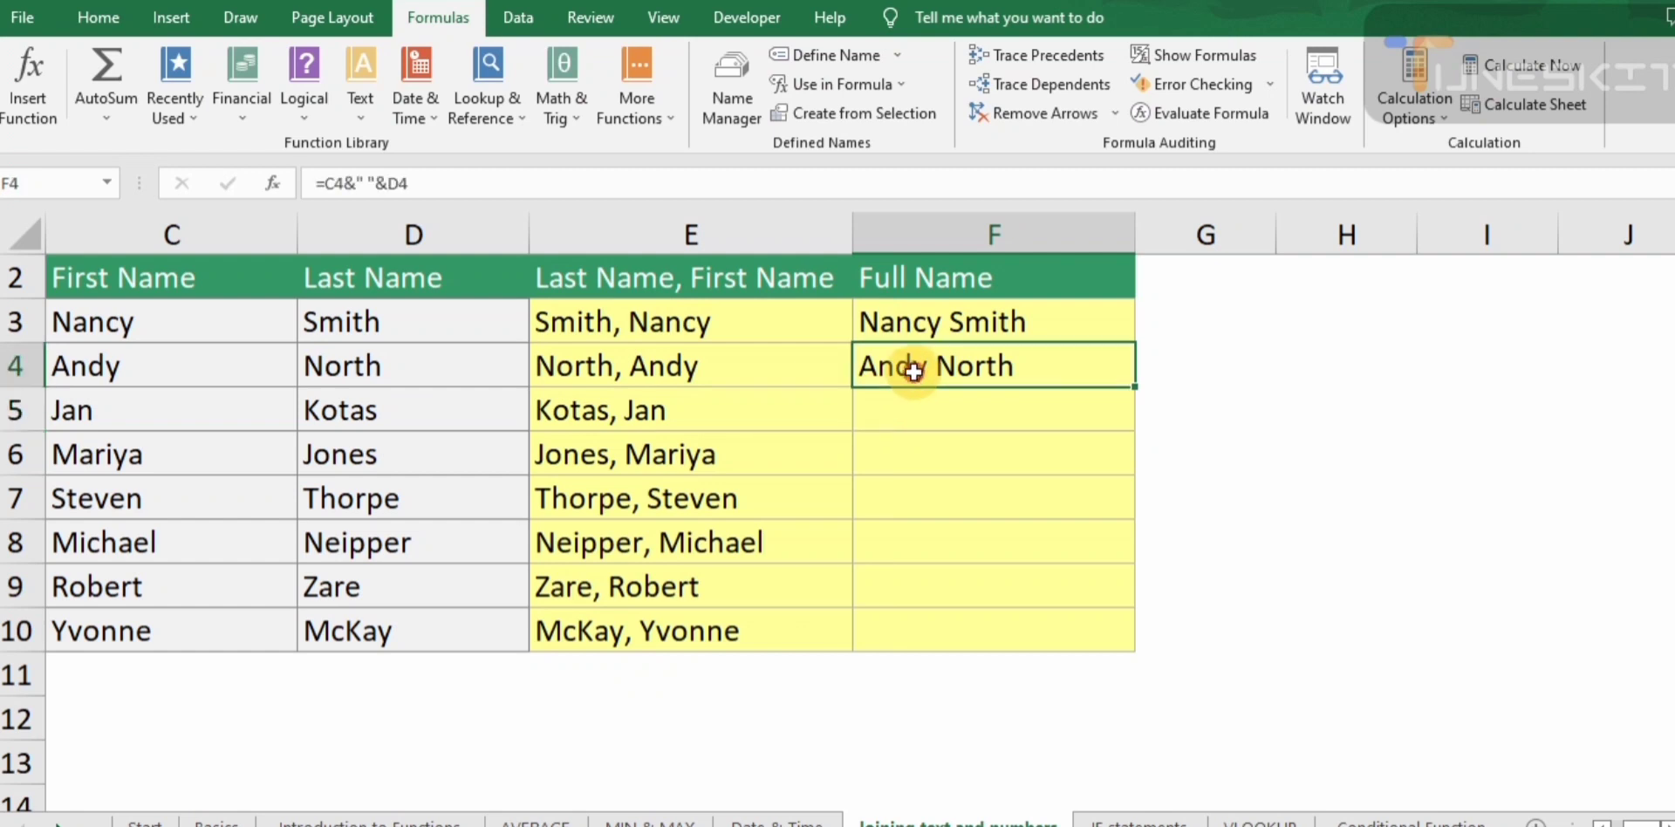
drag(932, 354, 958, 324)
click(958, 324)
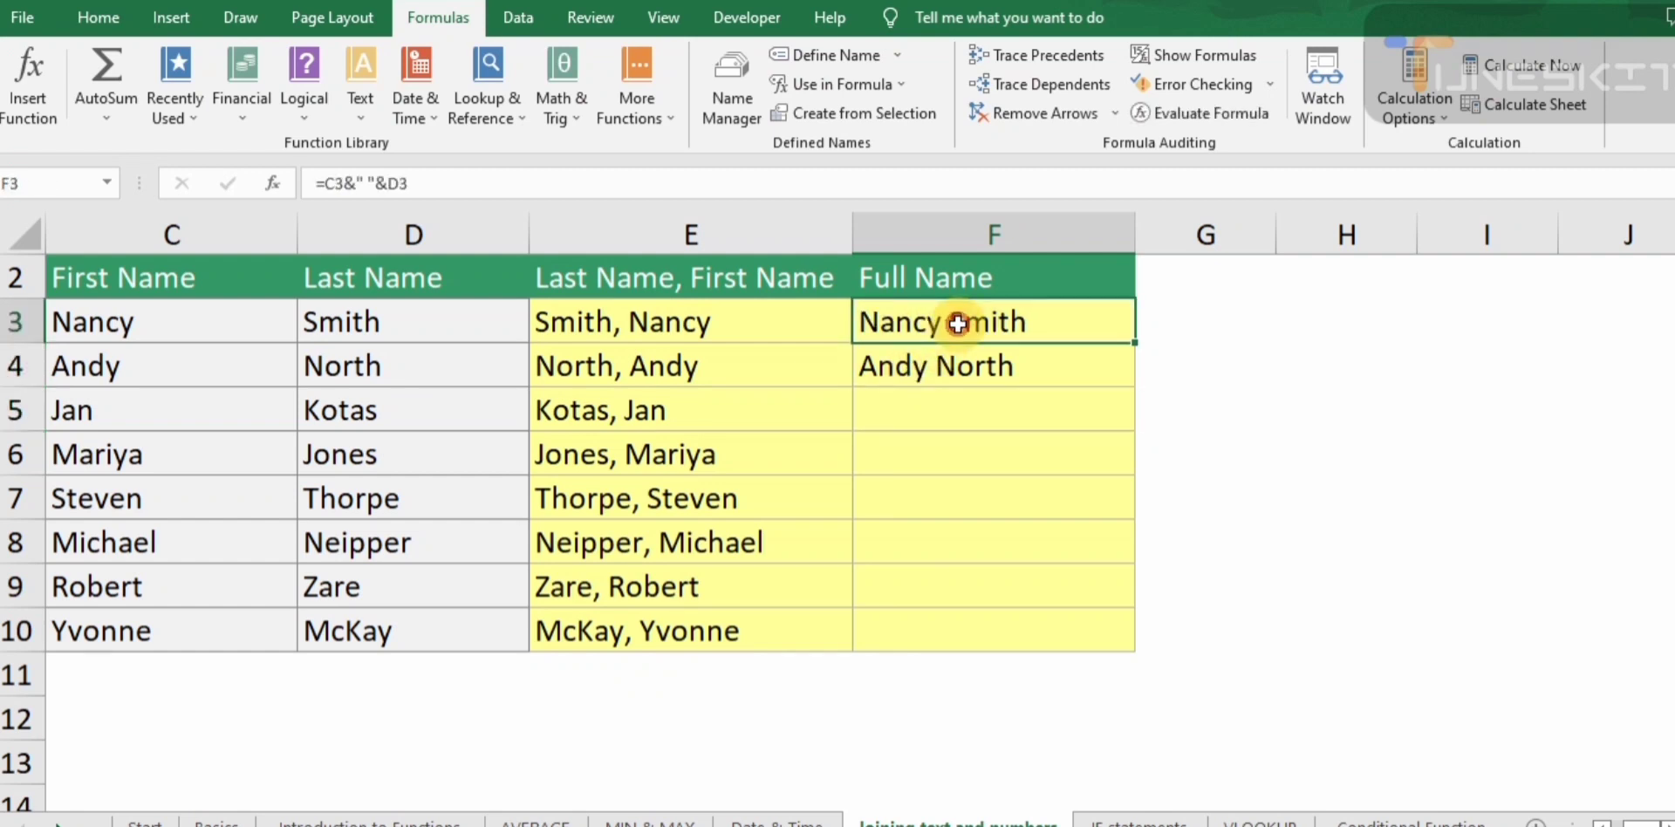
click(960, 372)
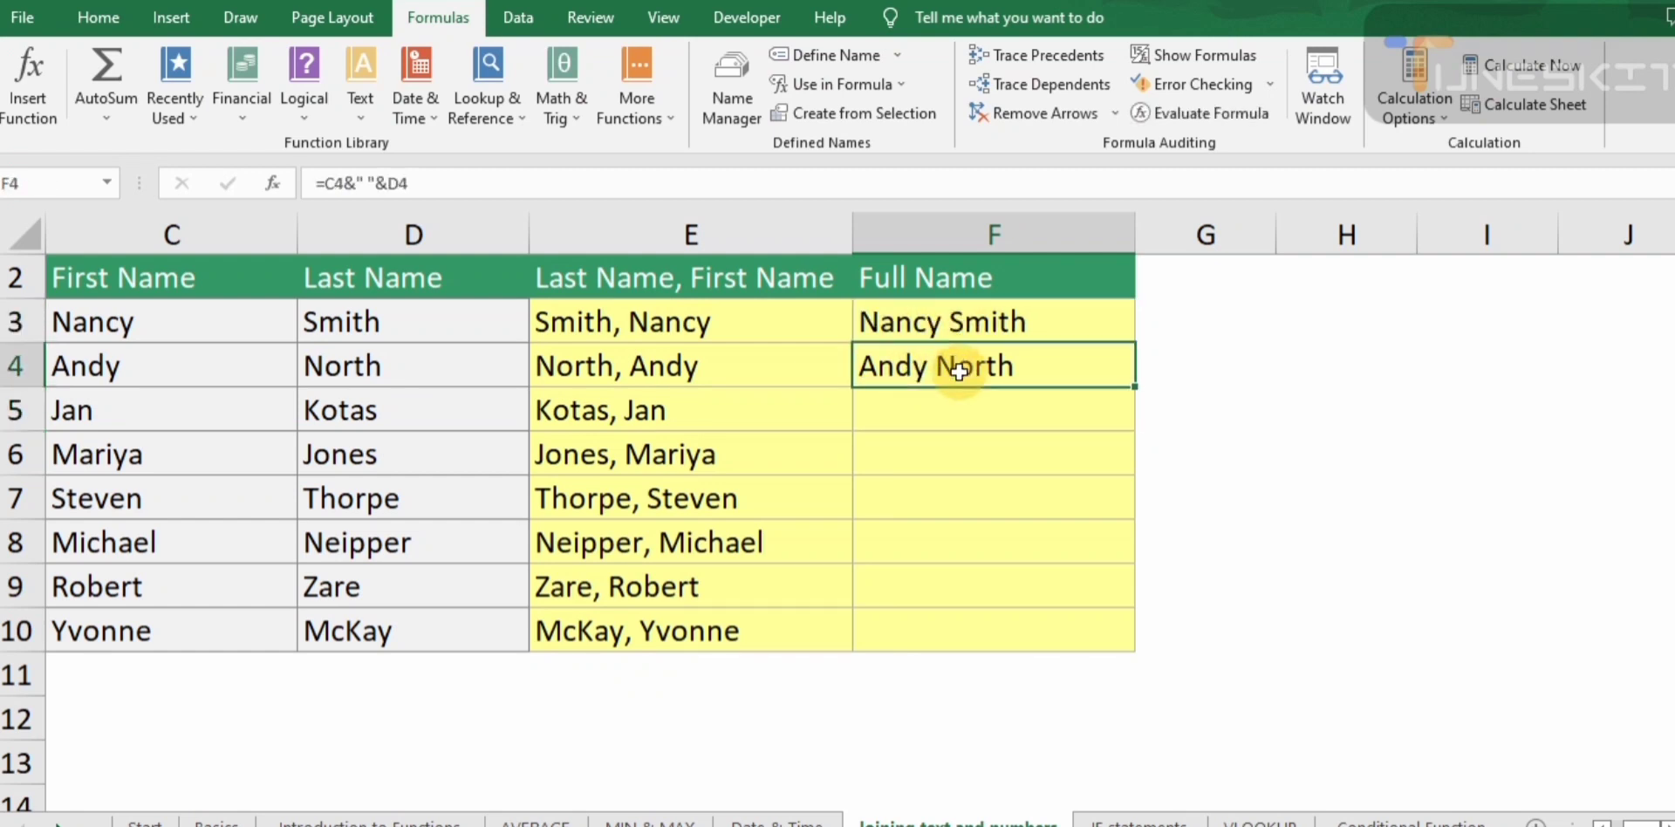
double_click(1136, 388)
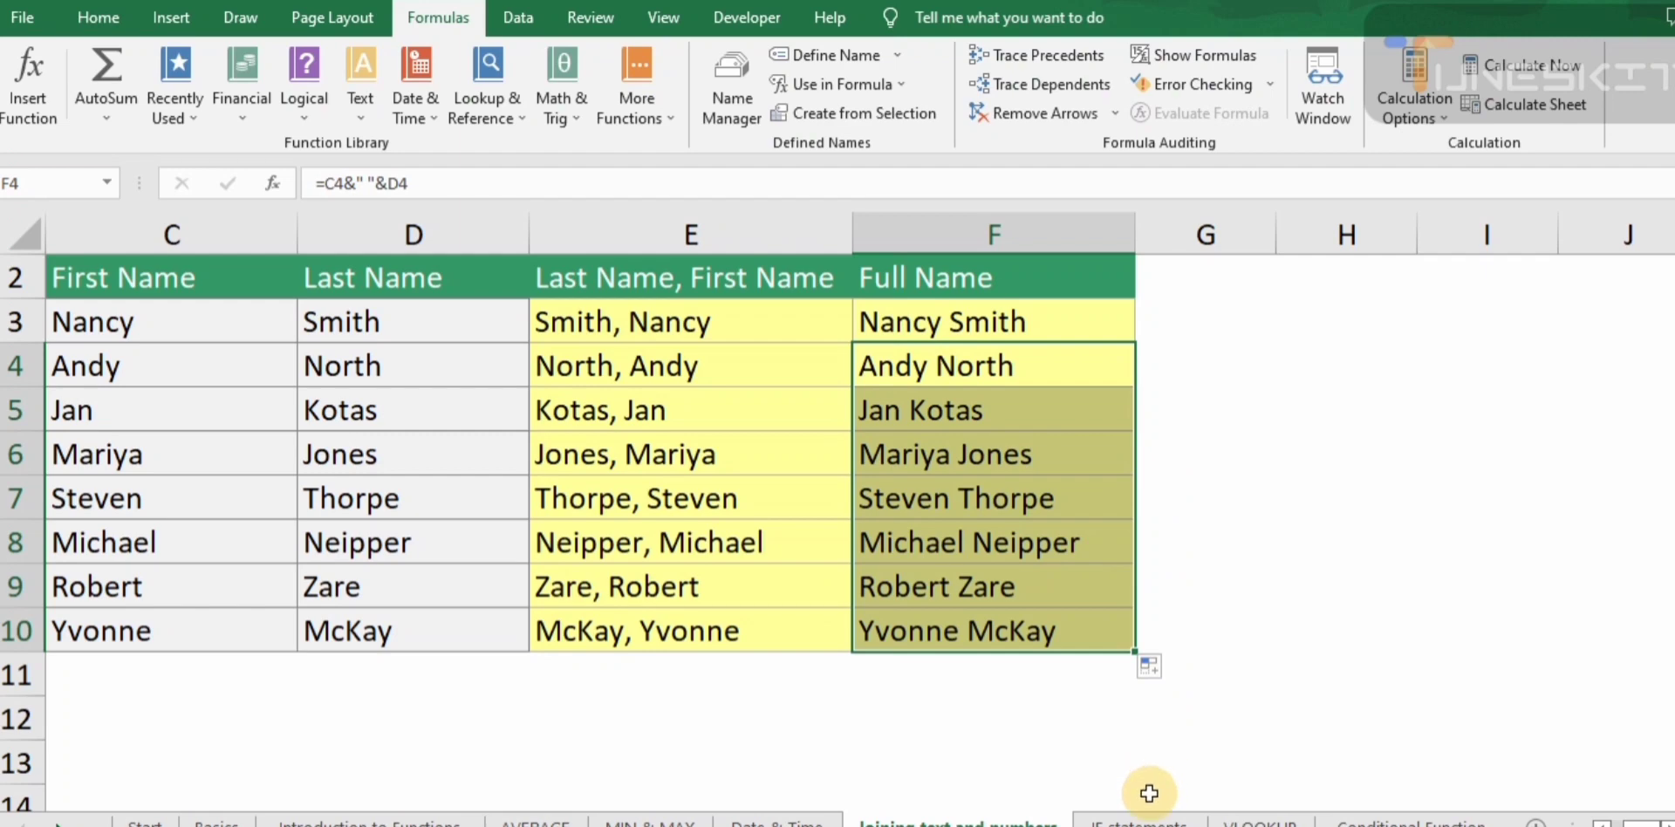
- Switch to the IF statements sheet and select cell D9 beside Apple
click(1134, 821)
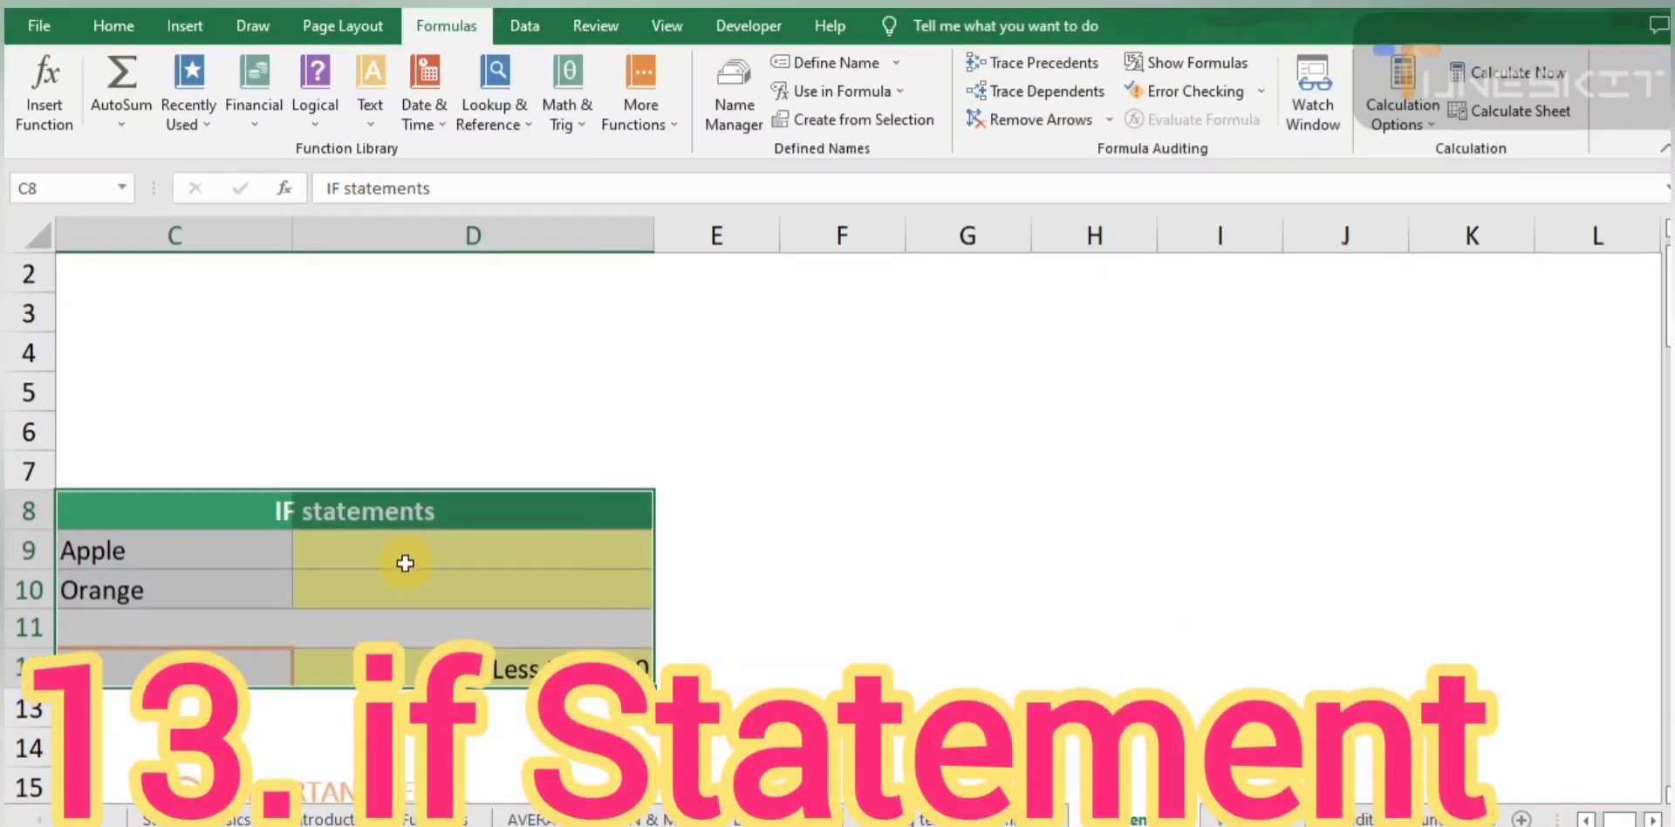
click(405, 563)
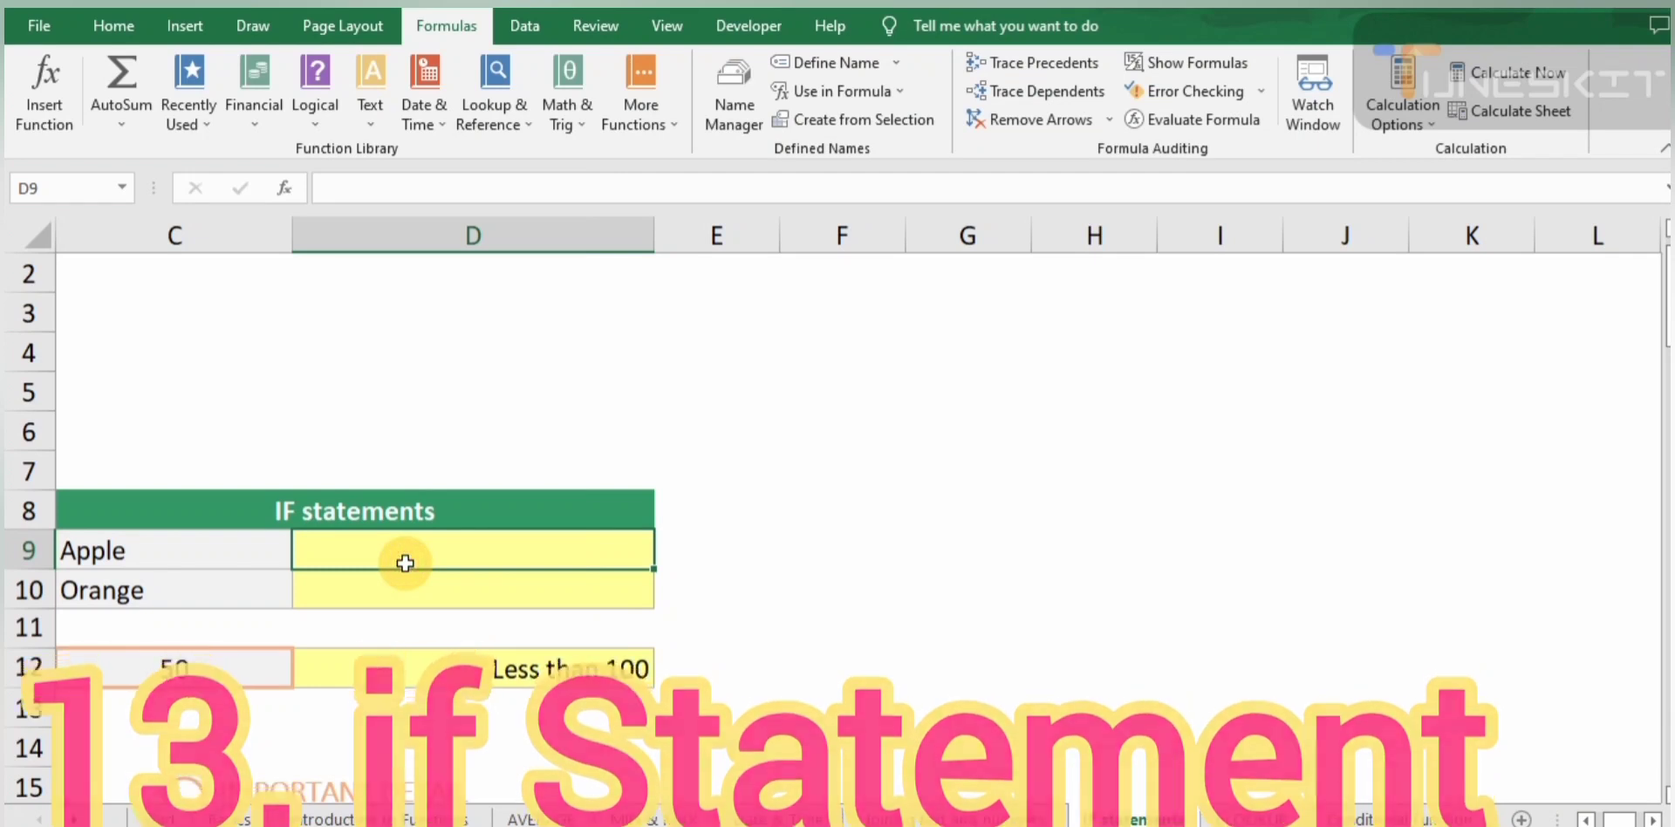
click(181, 562)
click(524, 565)
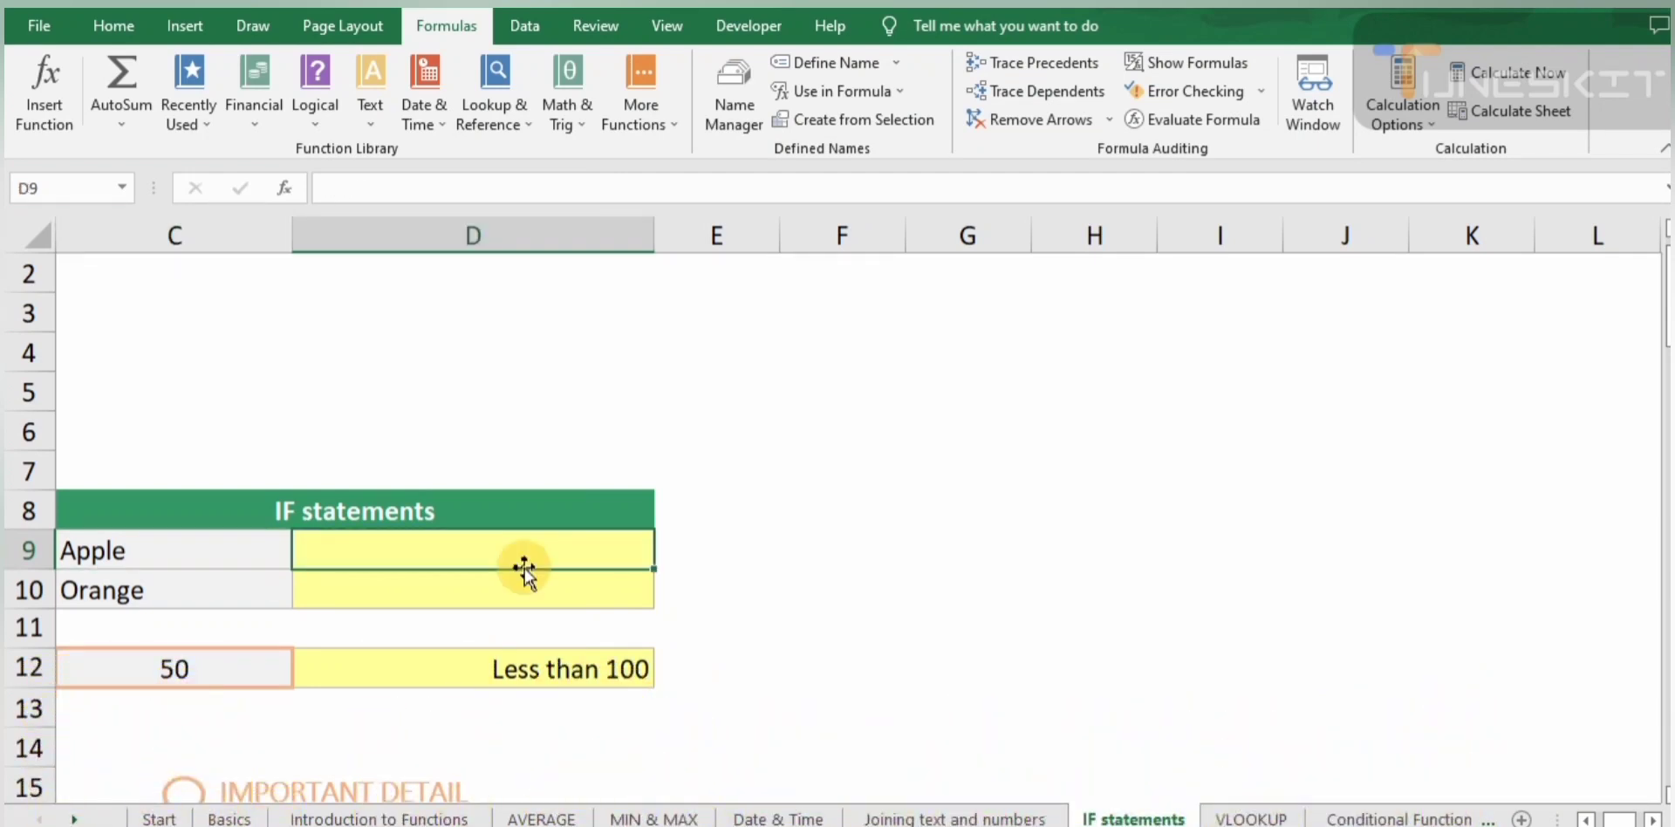
- In cell D9, enter the formula =IF(C9="Apple",True,False) to test whether the neighbouring cell contains Apple
text(=)
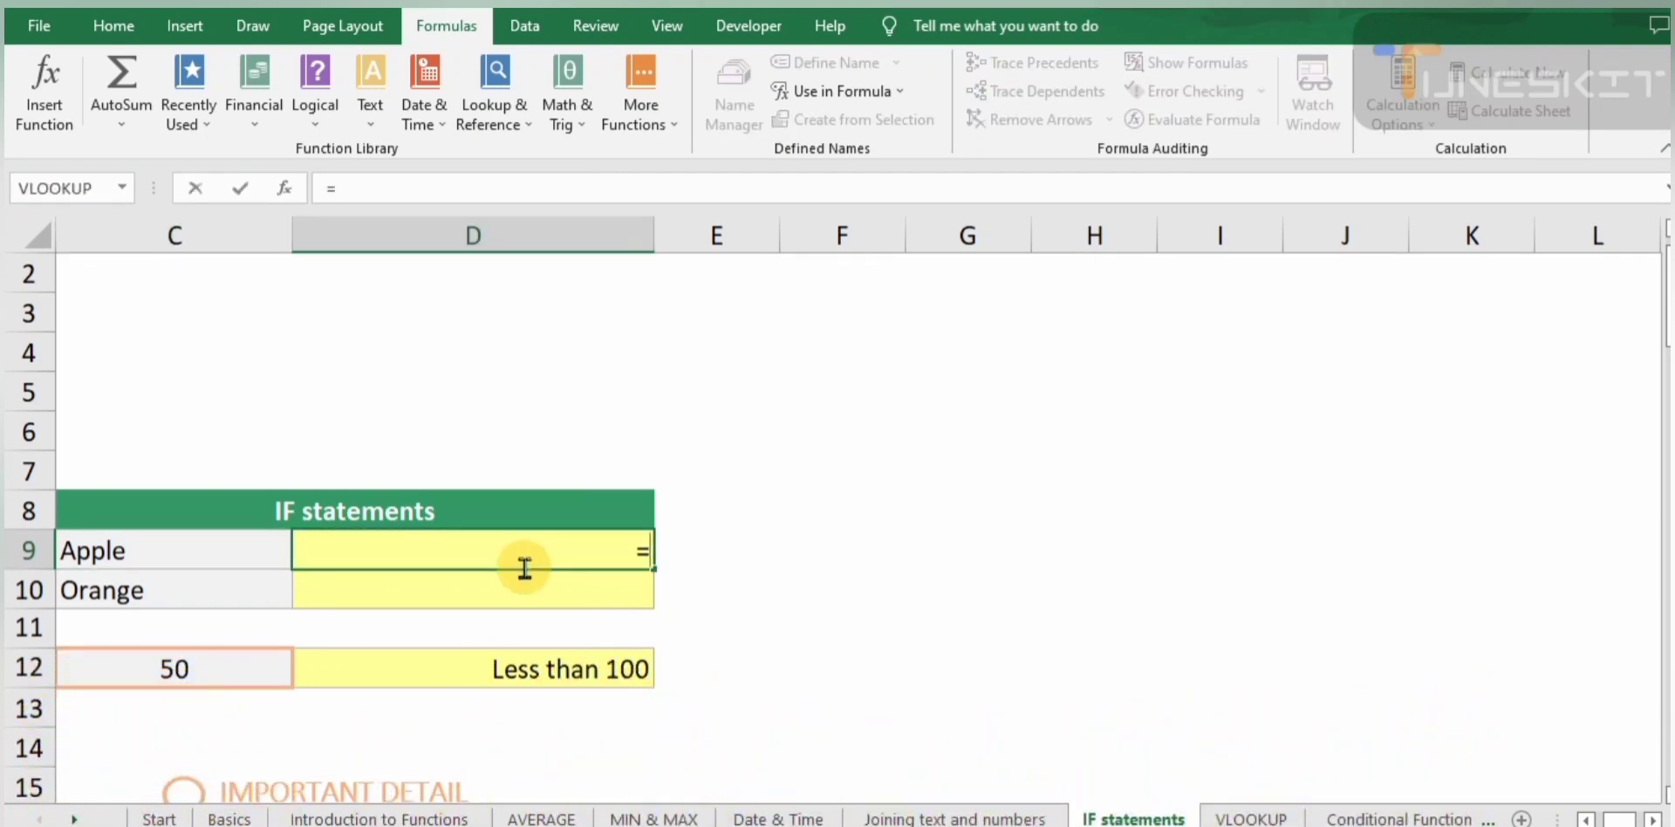
text(if)
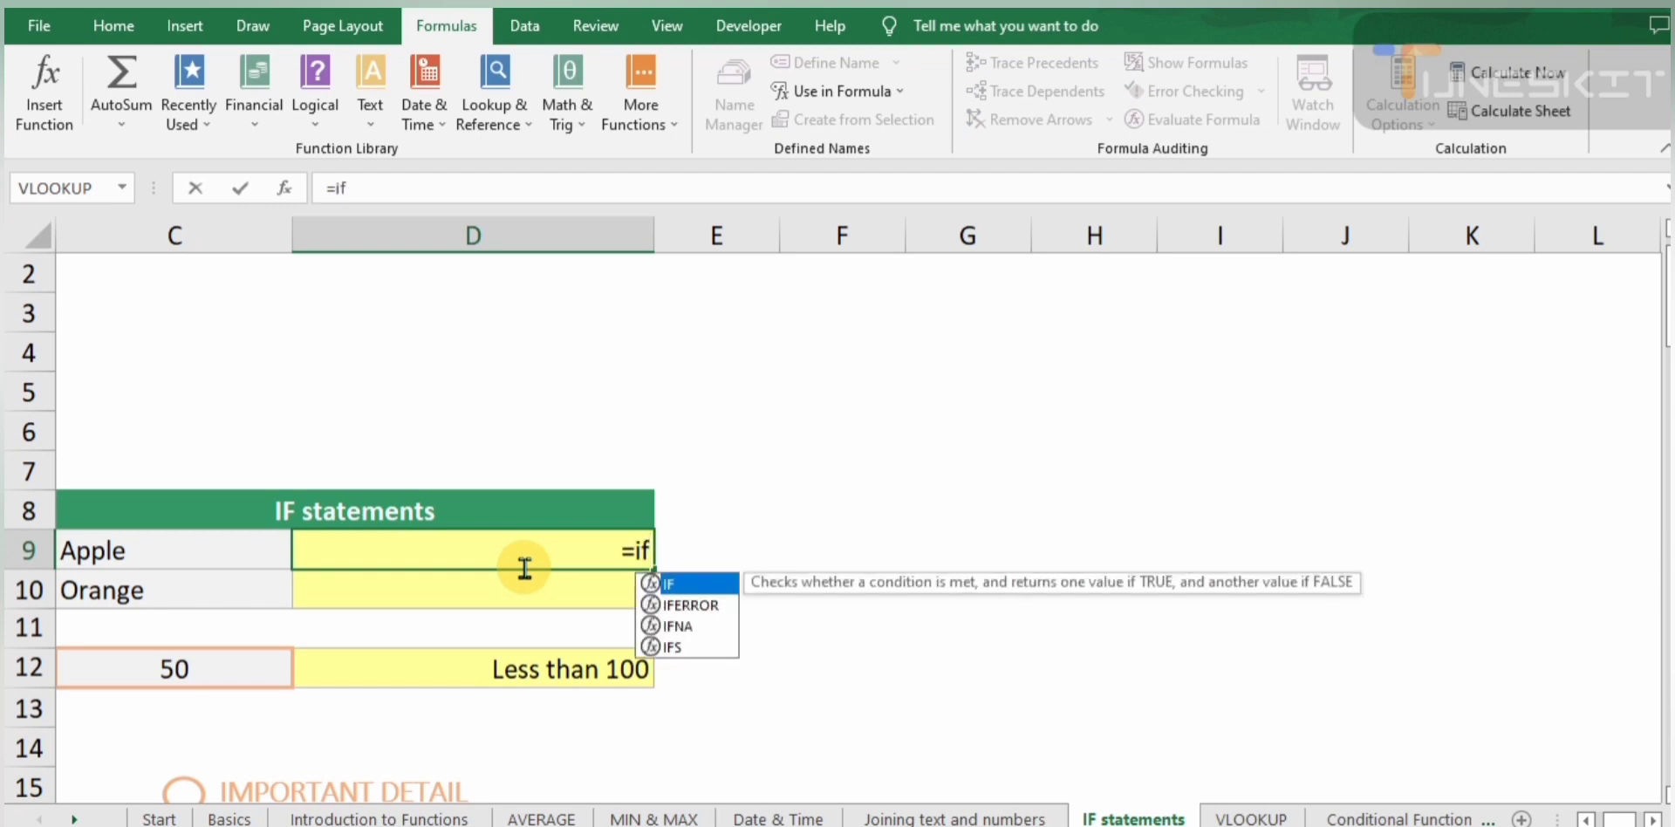
text(()
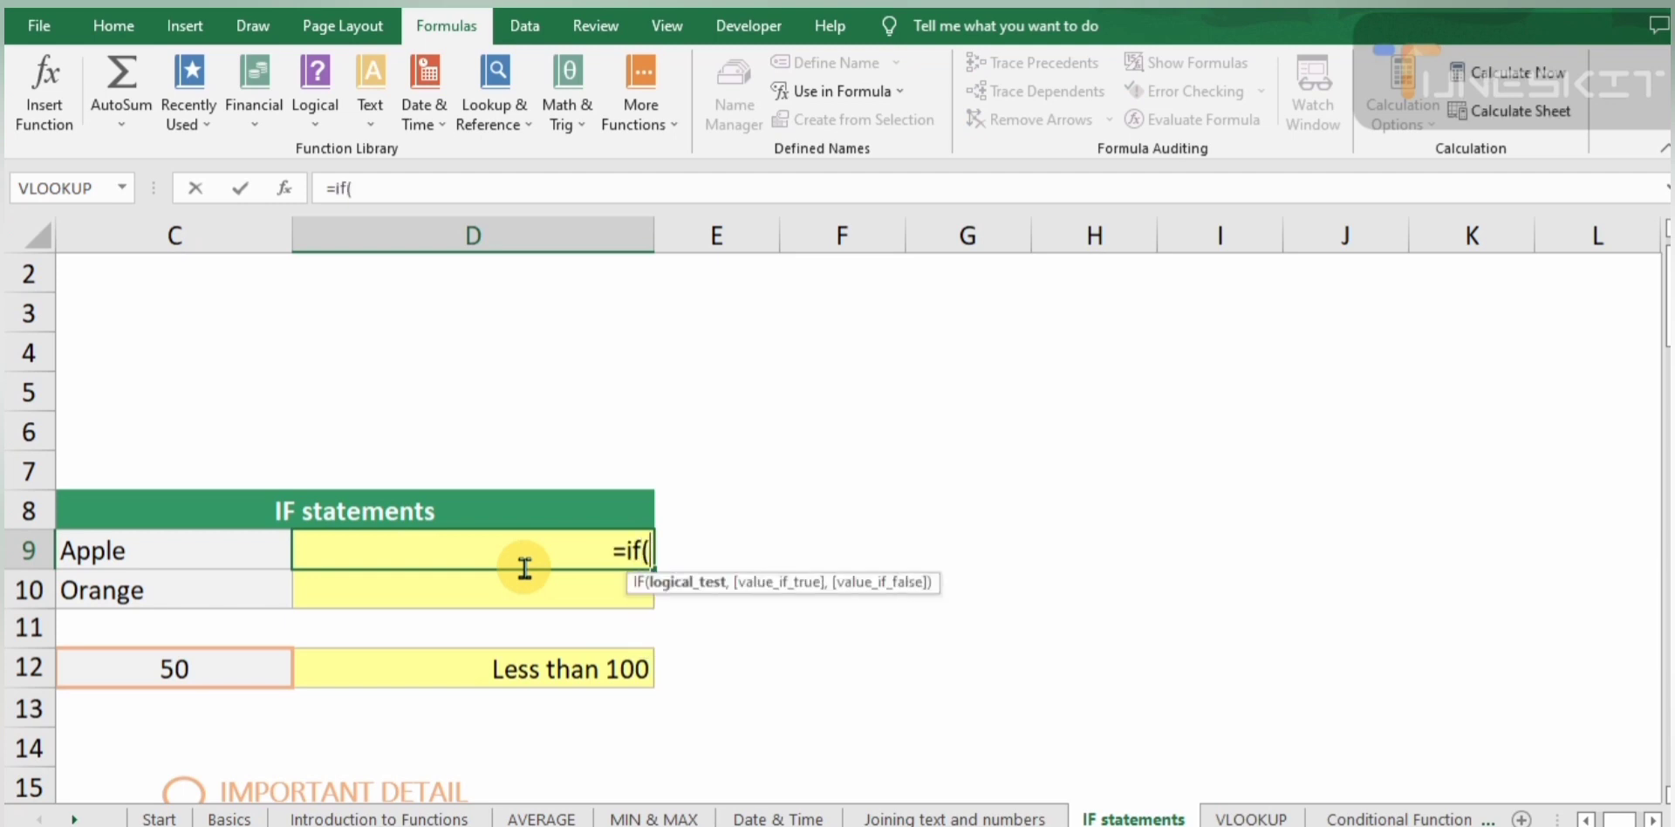
click(210, 552)
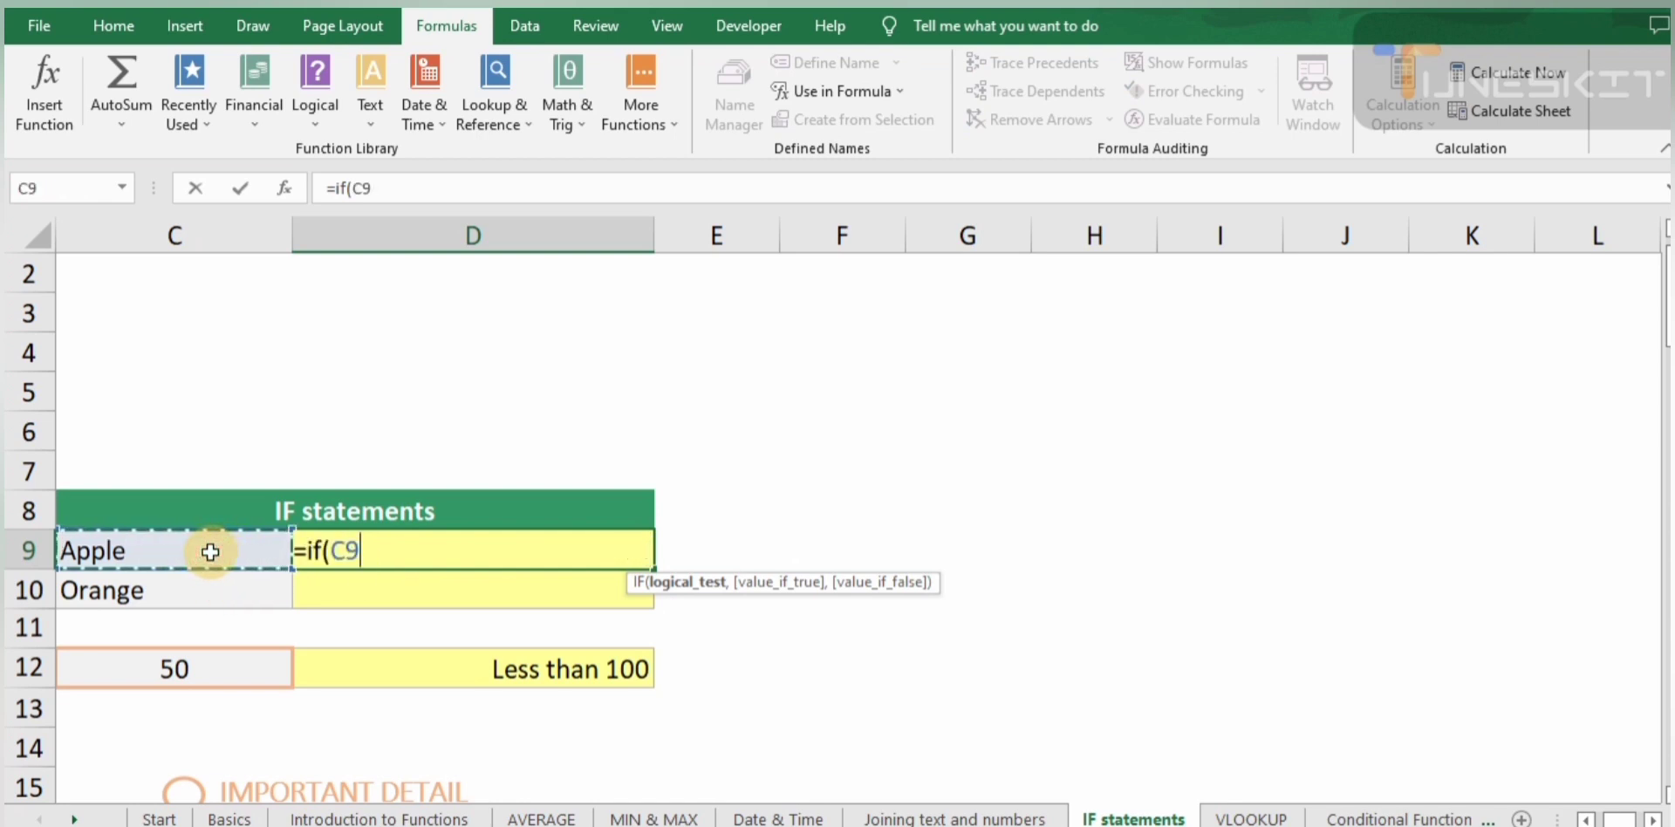
text(=)
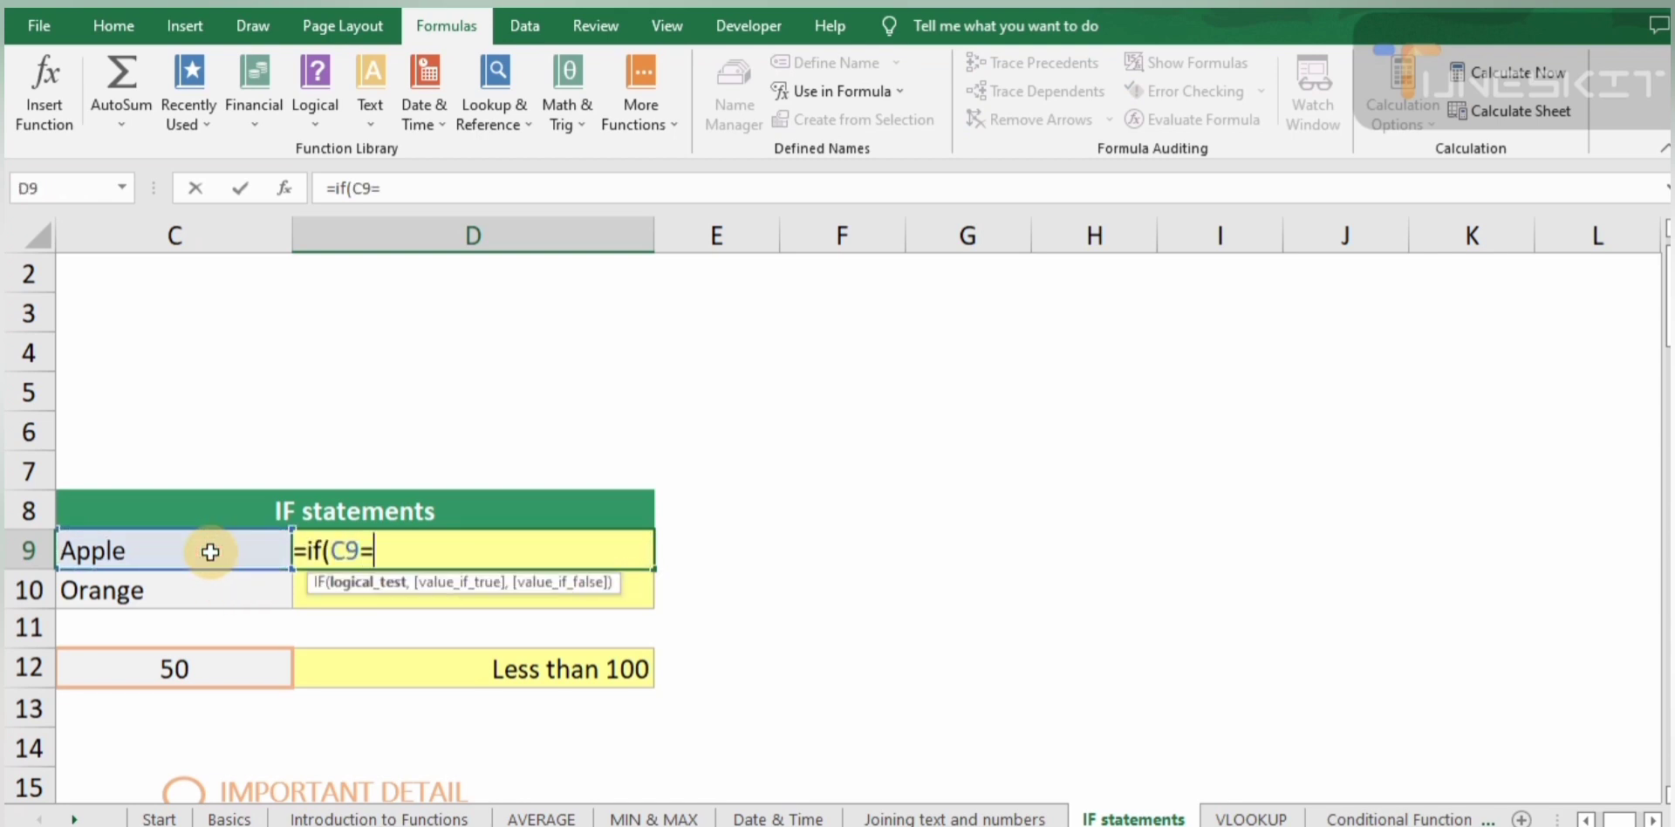
text("")
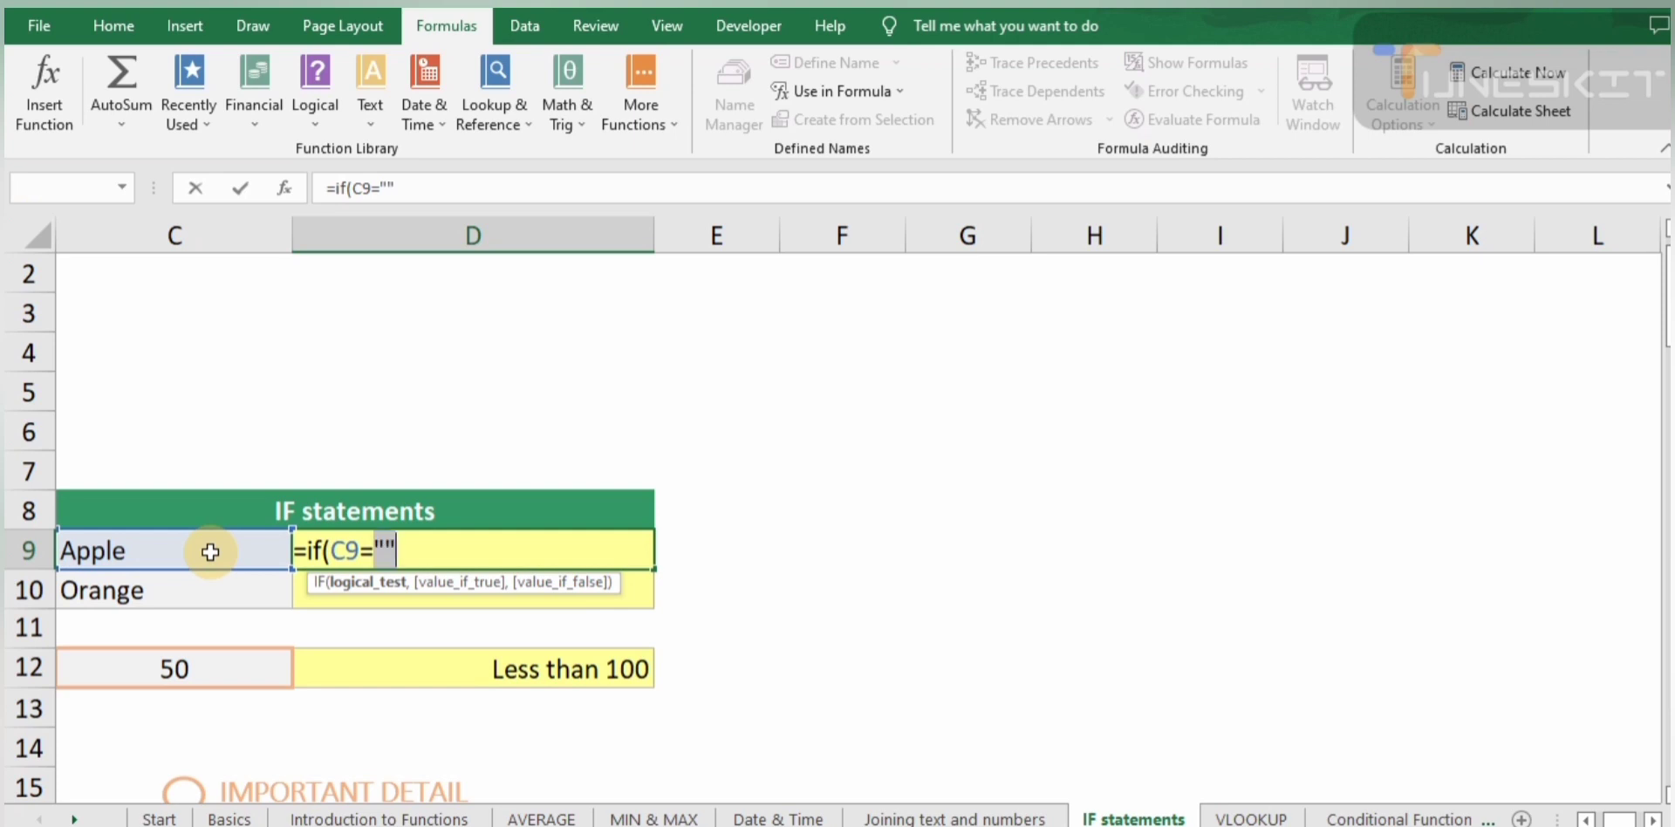
key(BackSpace)
key(BackSpace)
text("Apple)
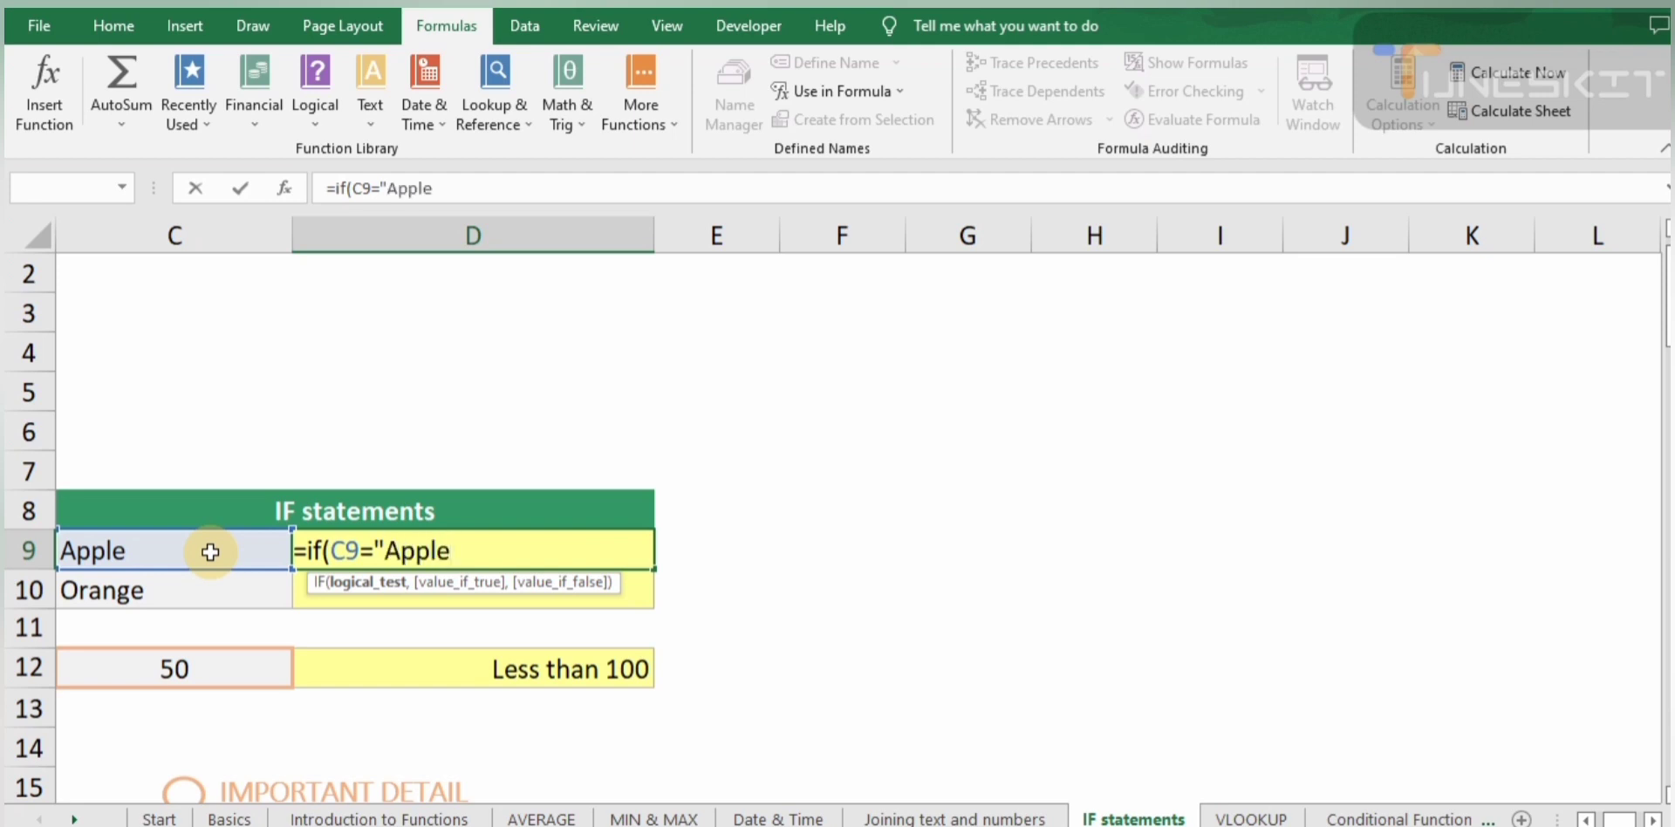
text(",)
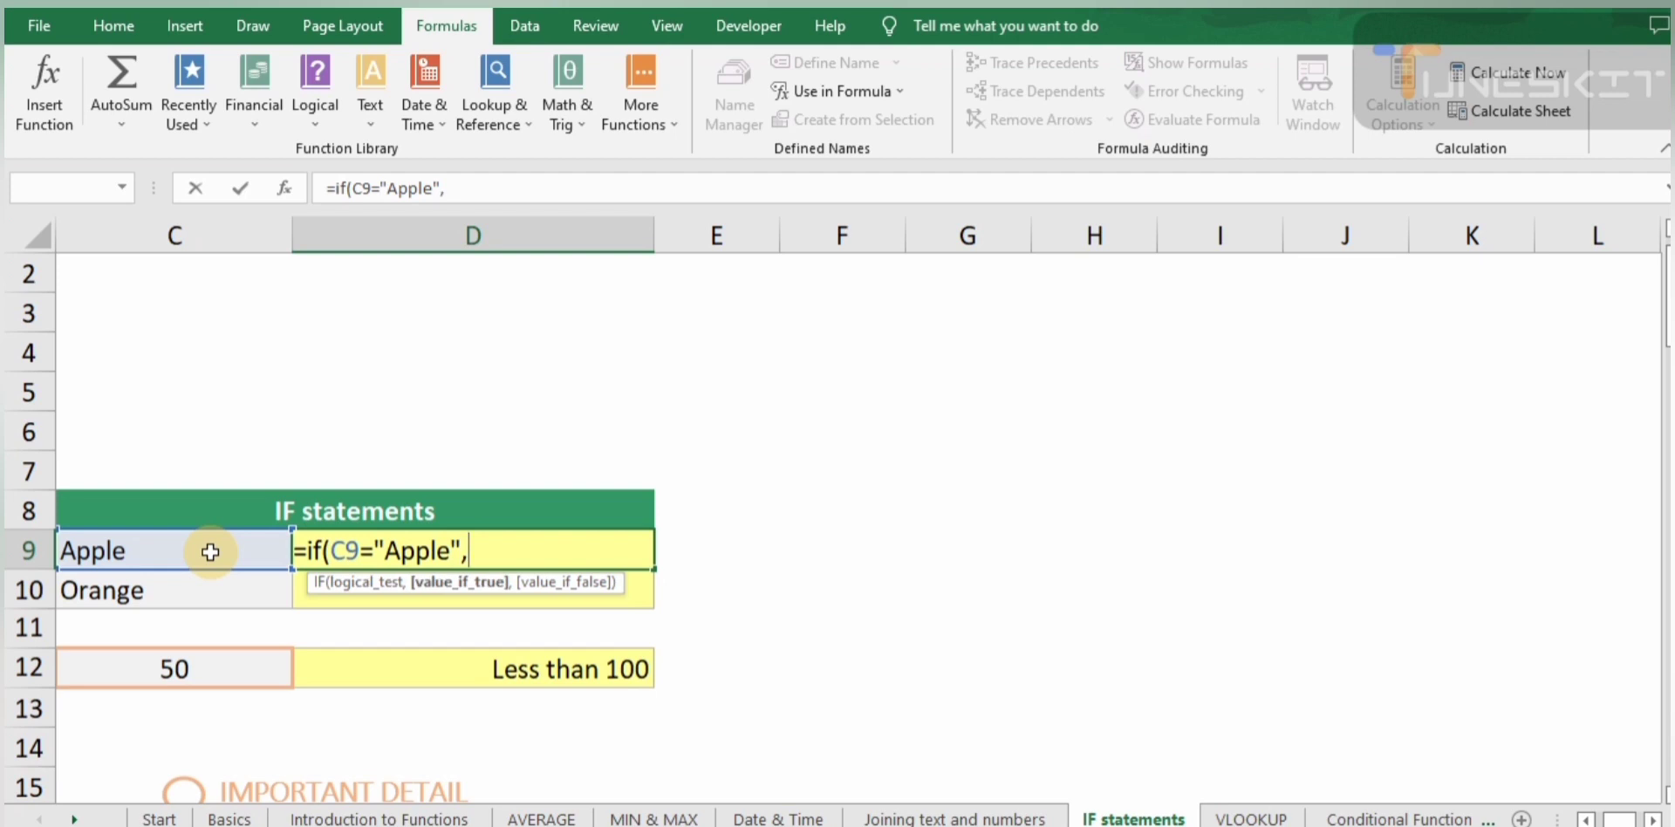
text(Tr)
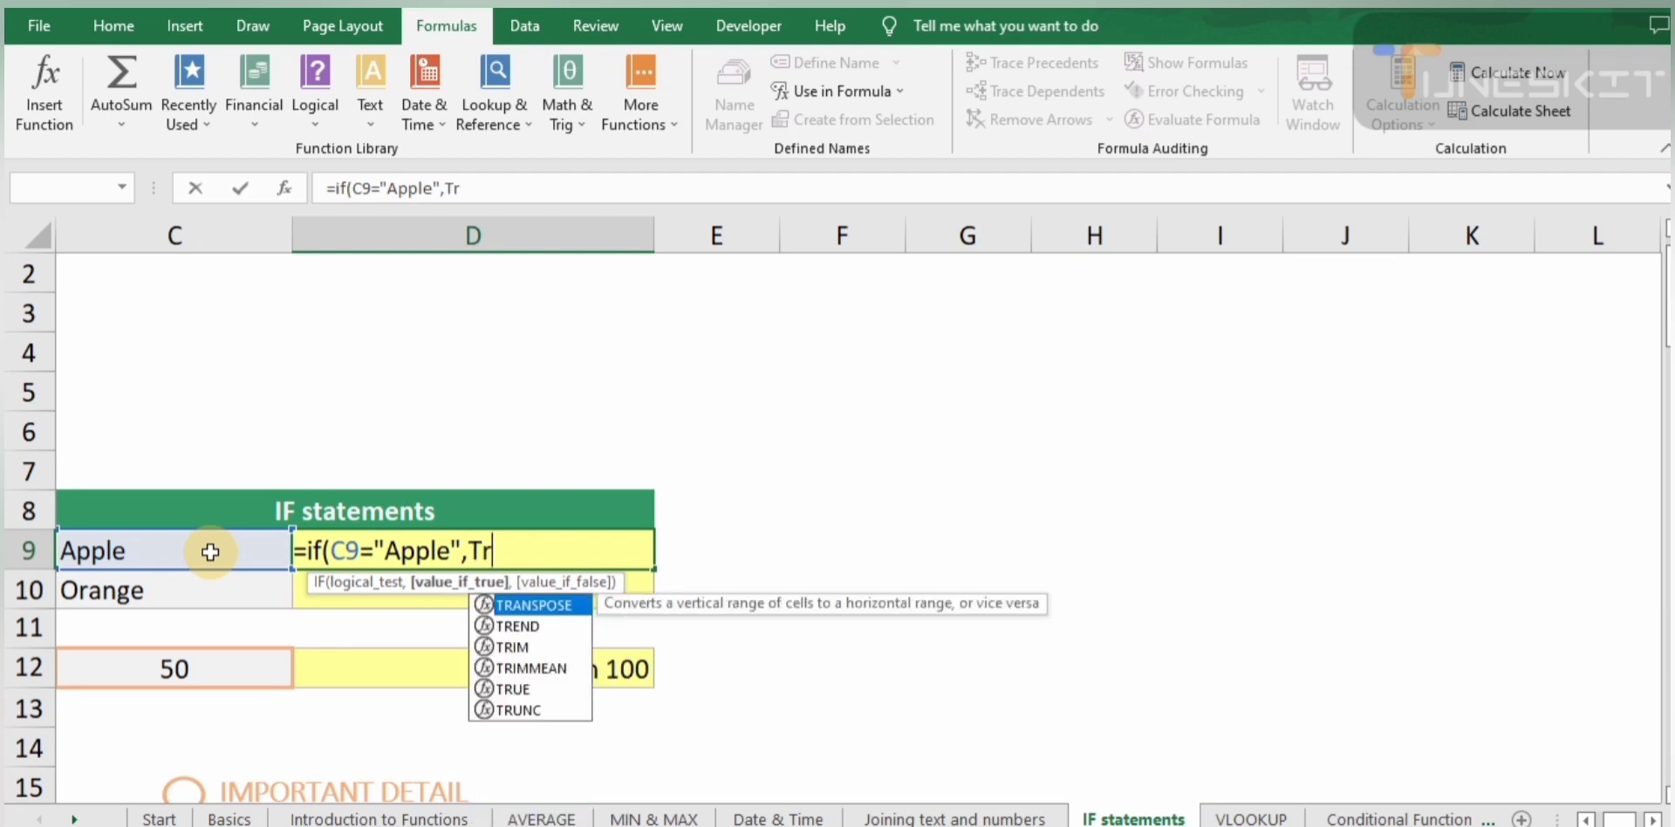
text(ue,F)
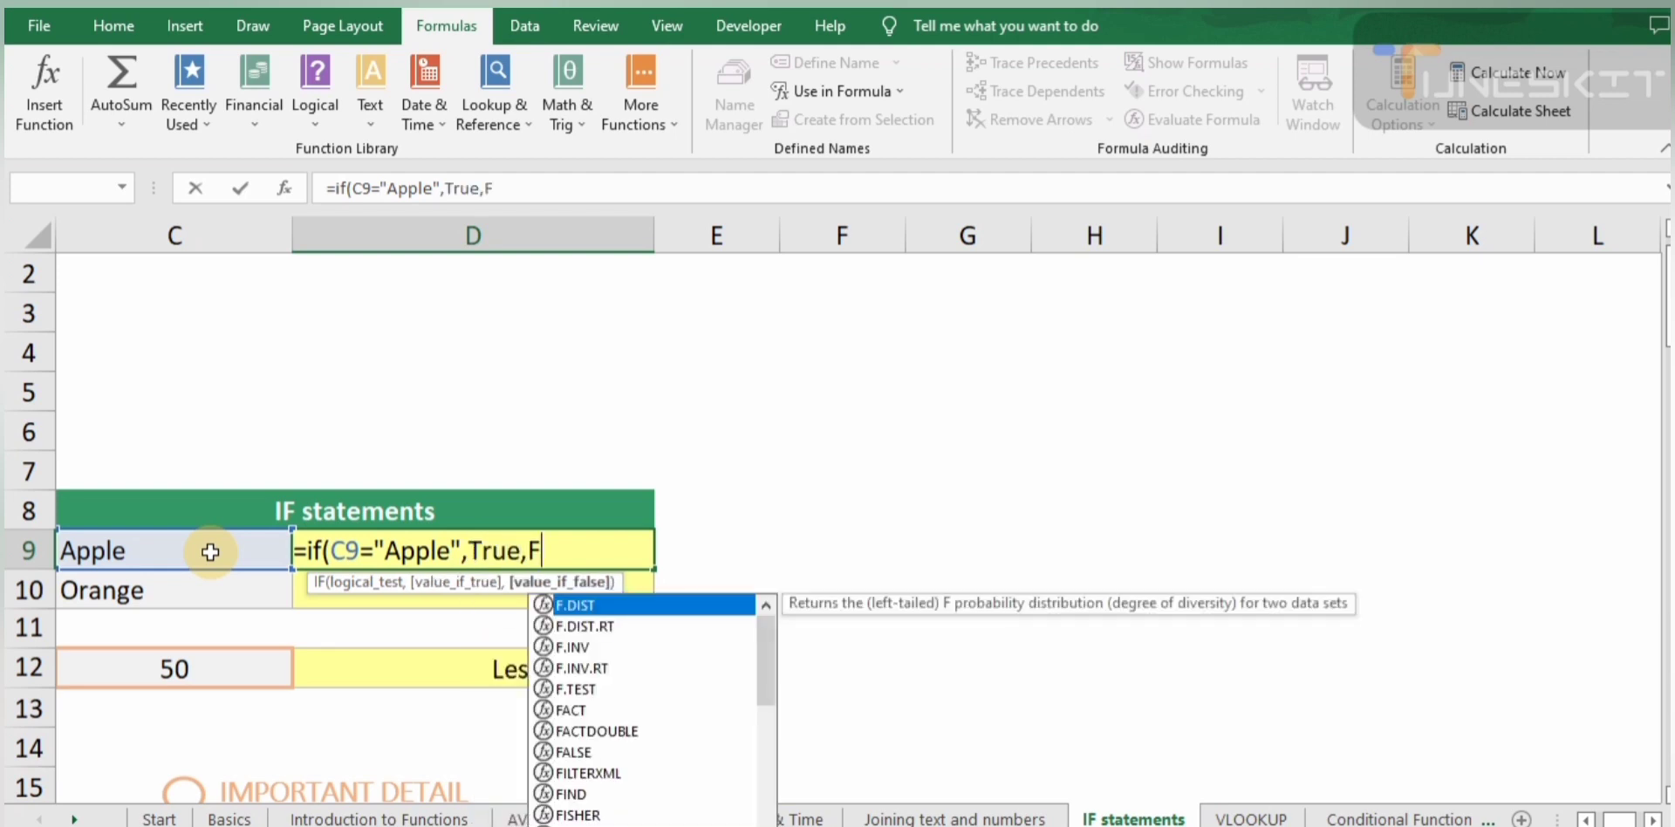
text(alse)
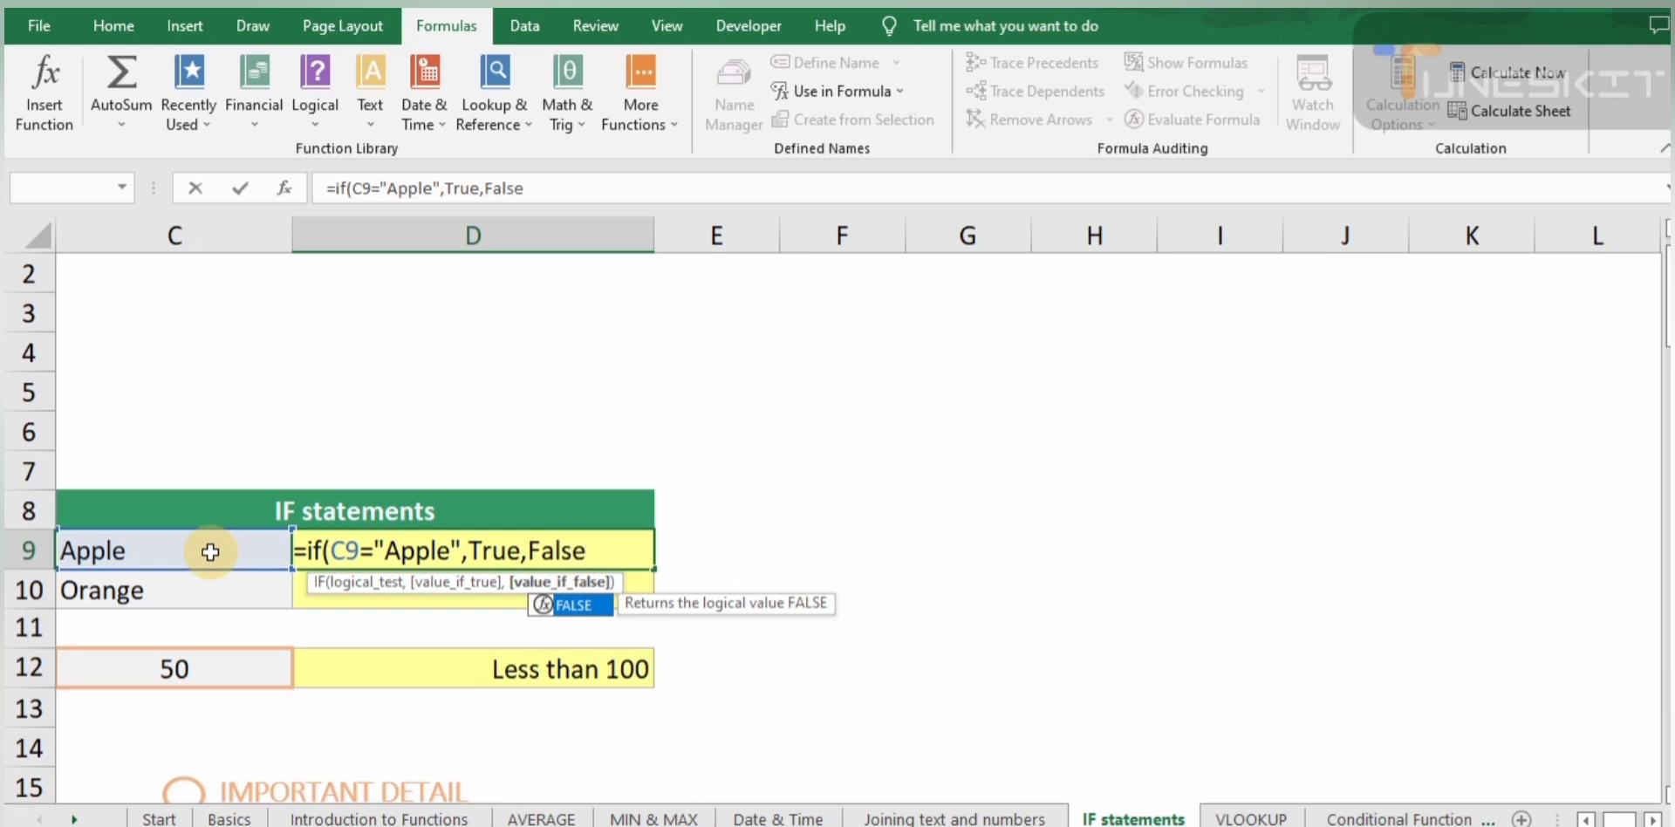
text())
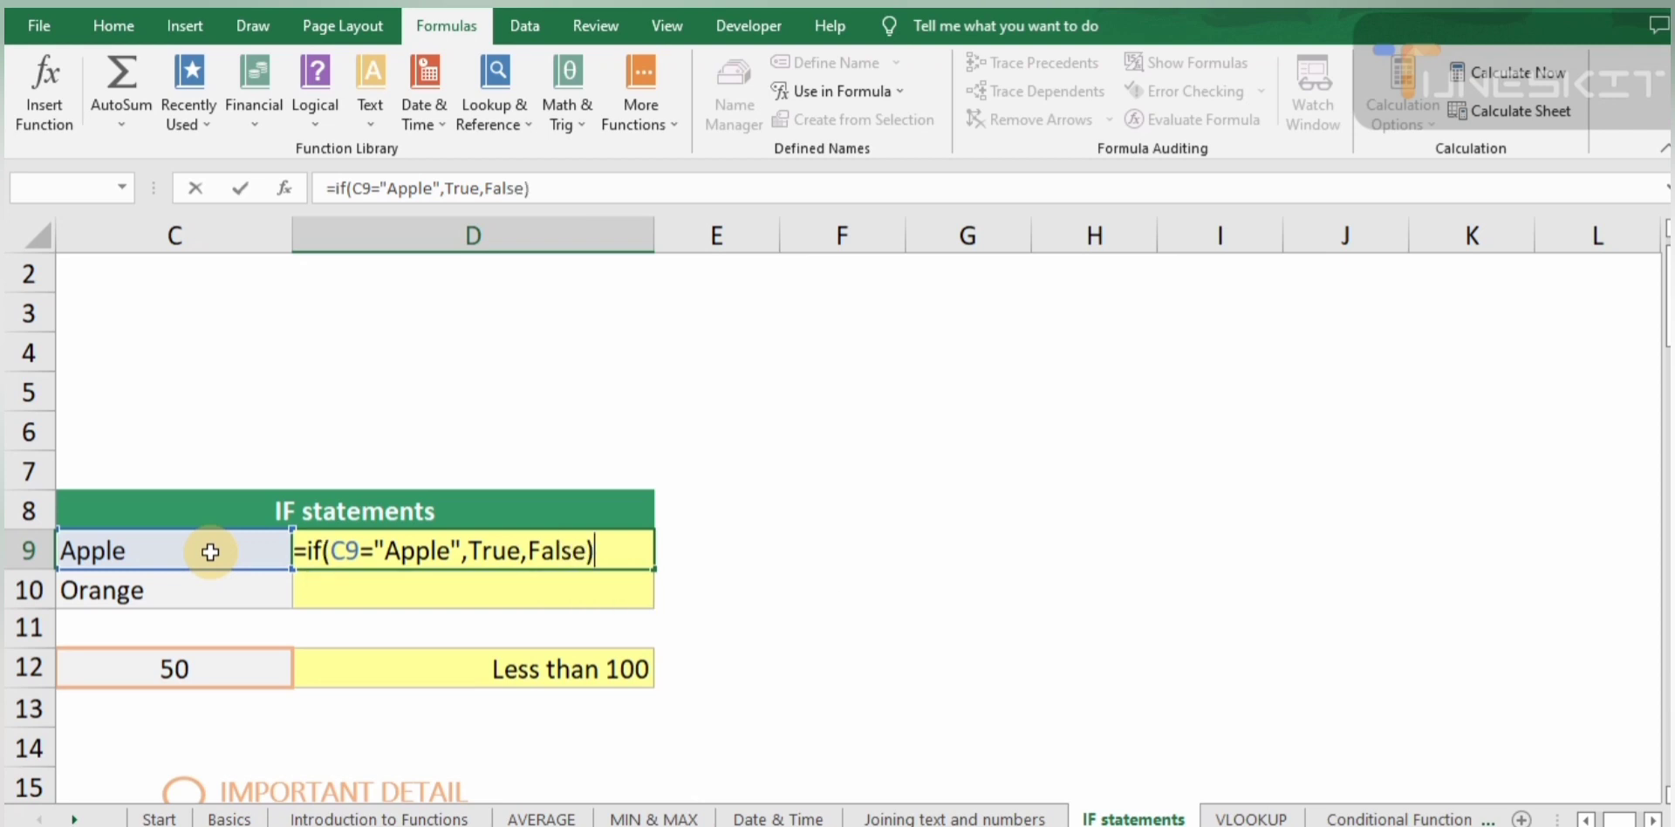
key(Return)
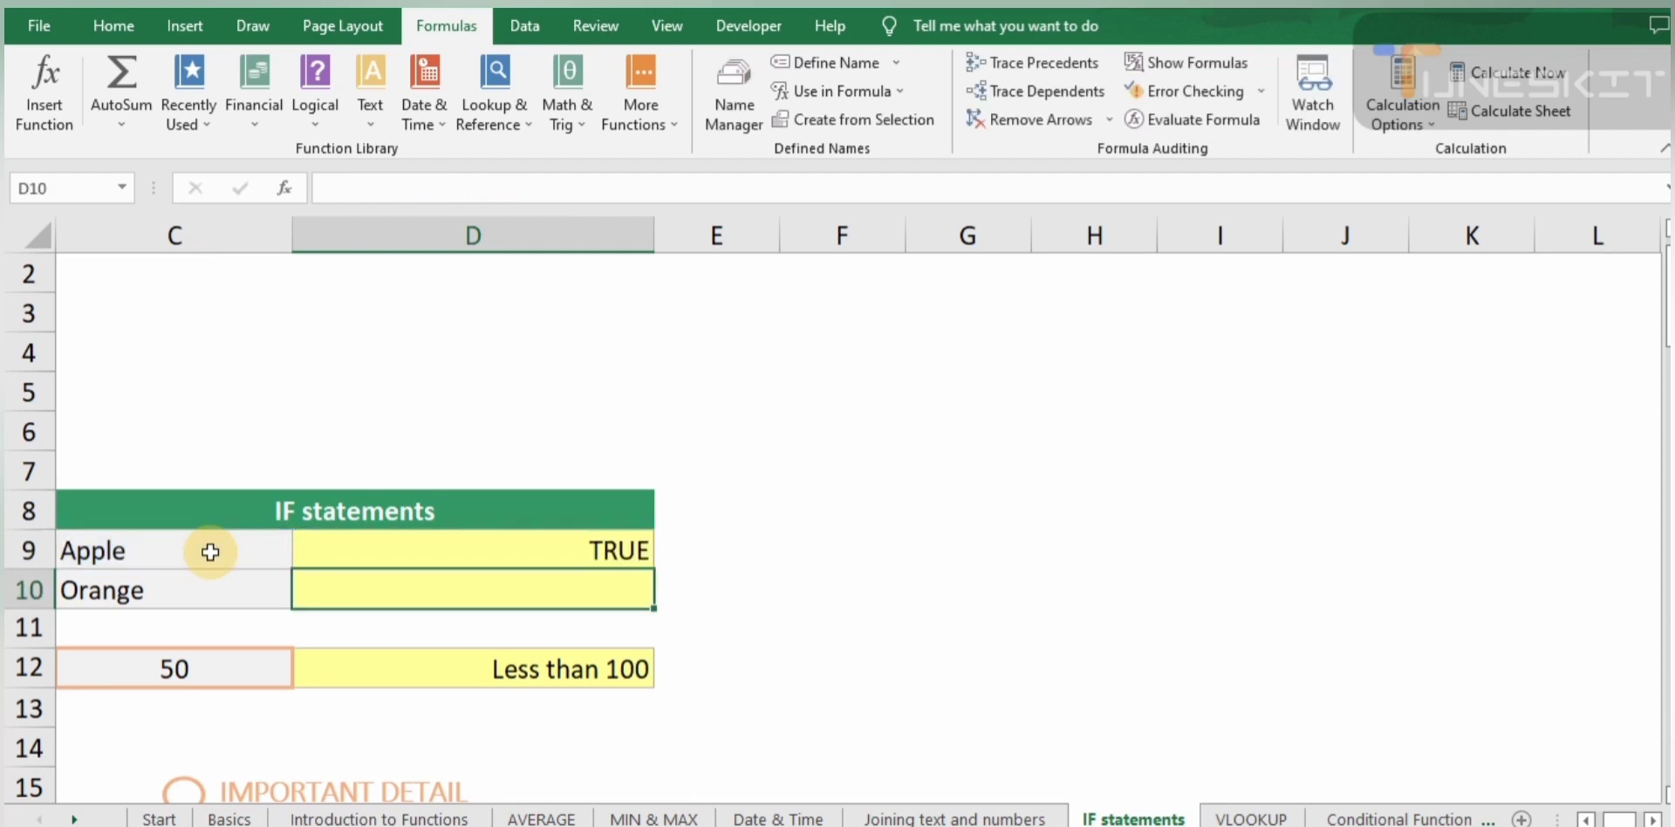
- Copy the IF formula from D9 into D10 beside Orange
click(498, 541)
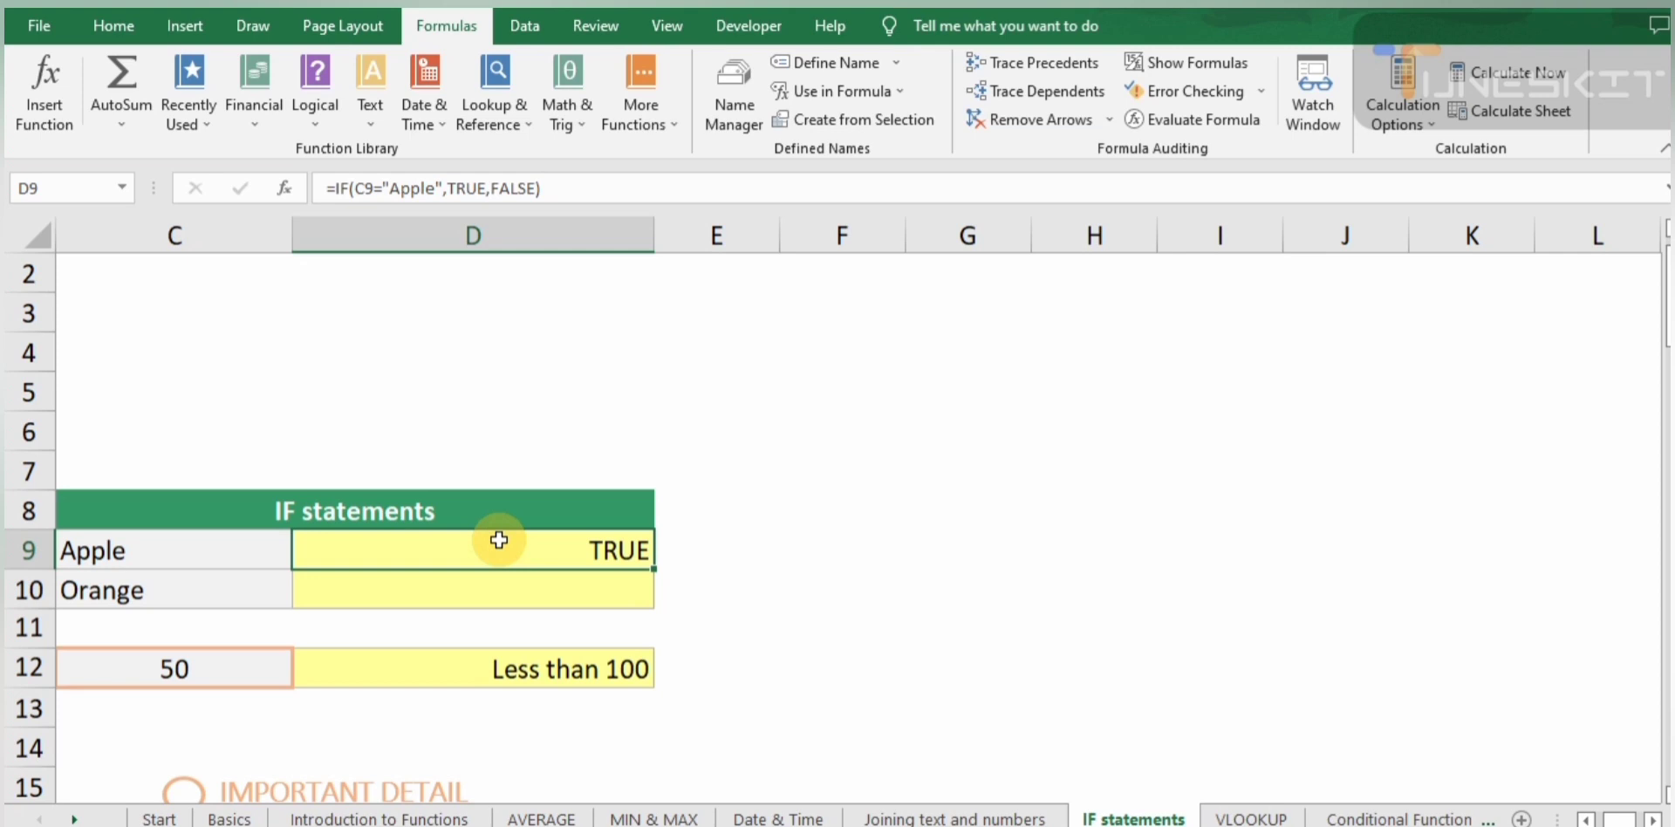
key(ctrl+c)
click(494, 588)
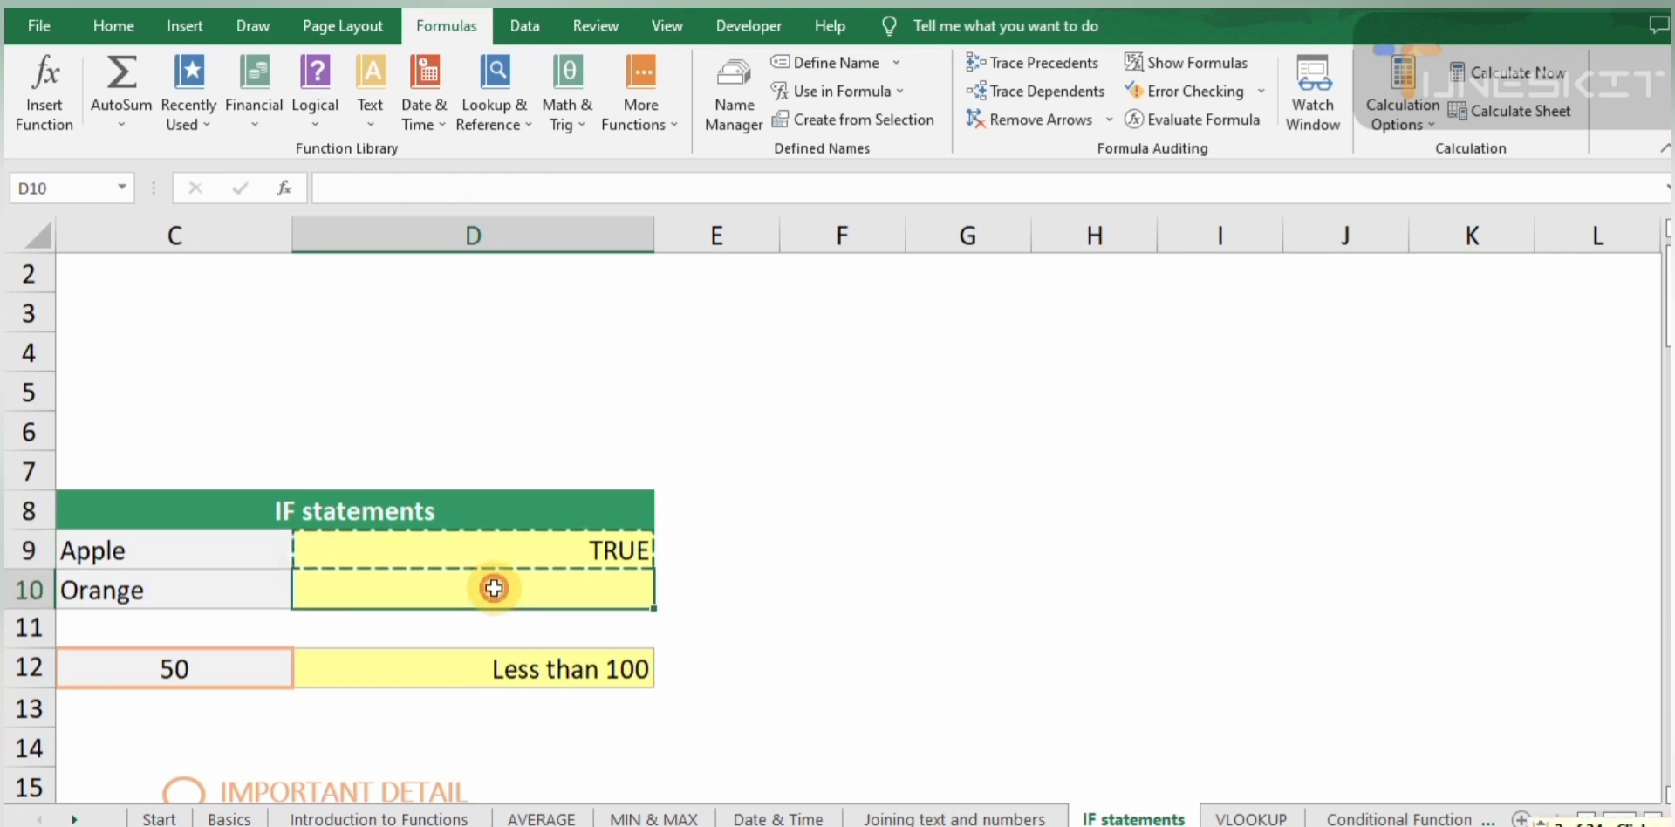
key(ctrl+v)
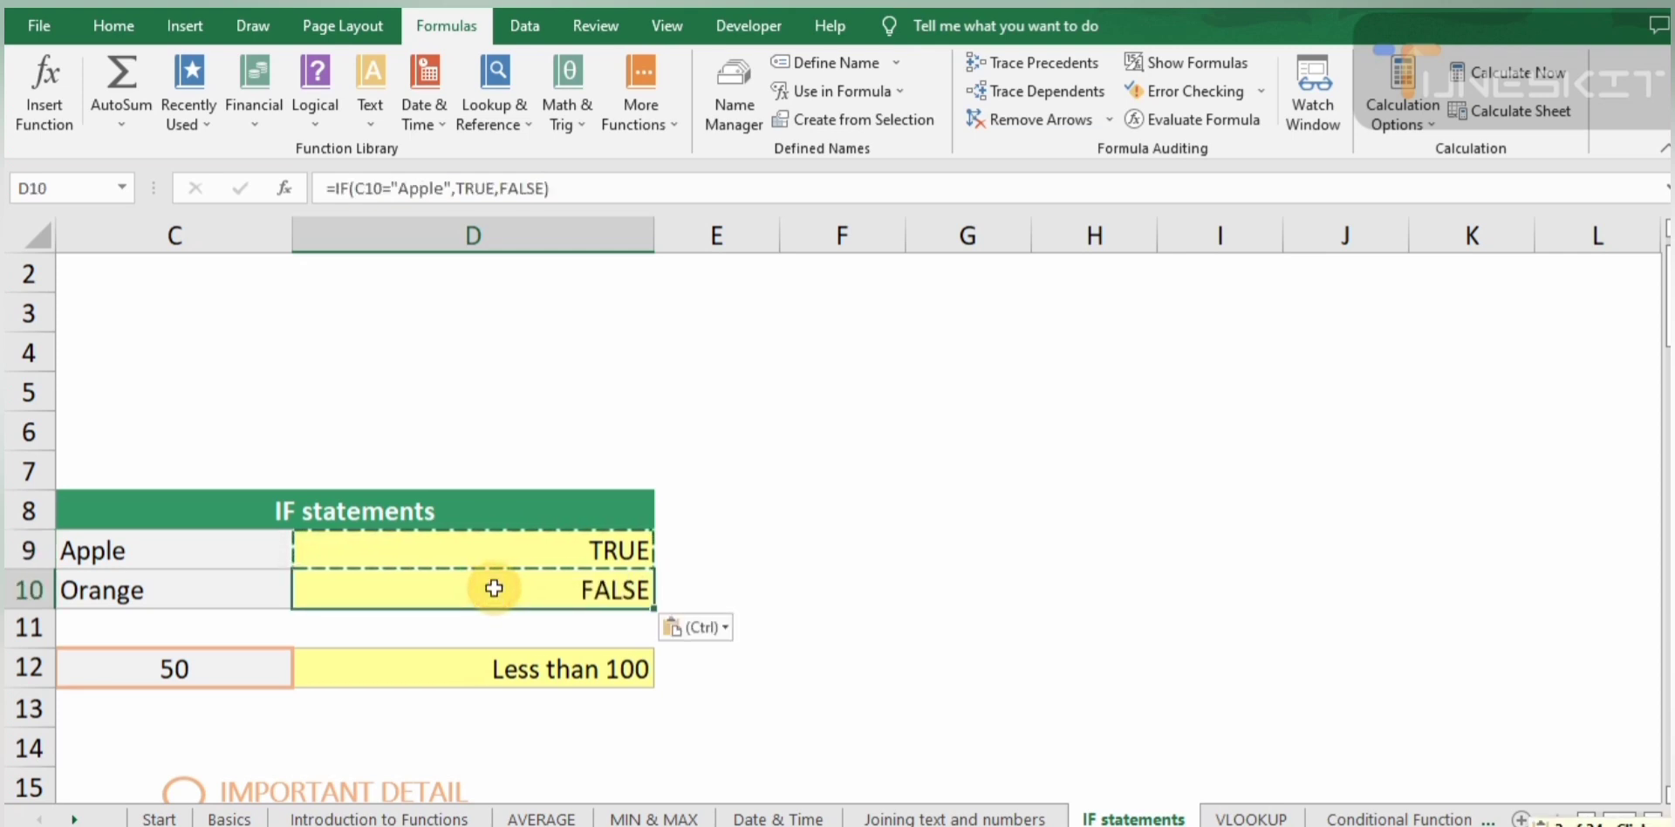
key(Escape)
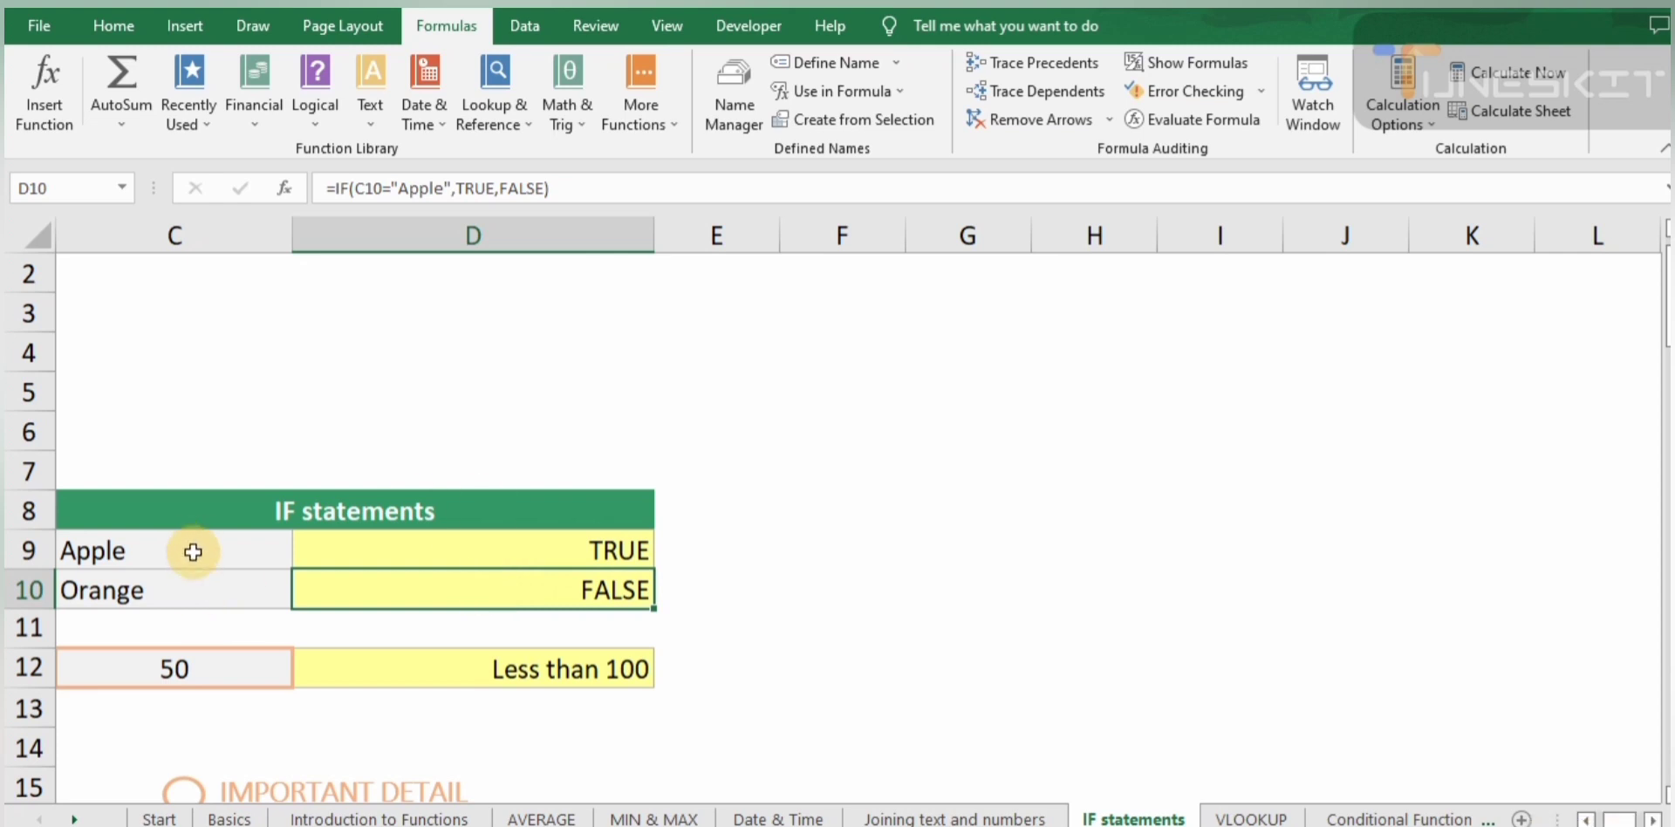
- Edit the D10 formula so that C10 is compared with "Orange" instead of "Apple"
double_click(406, 586)
click(481, 592)
key(BackSpace)
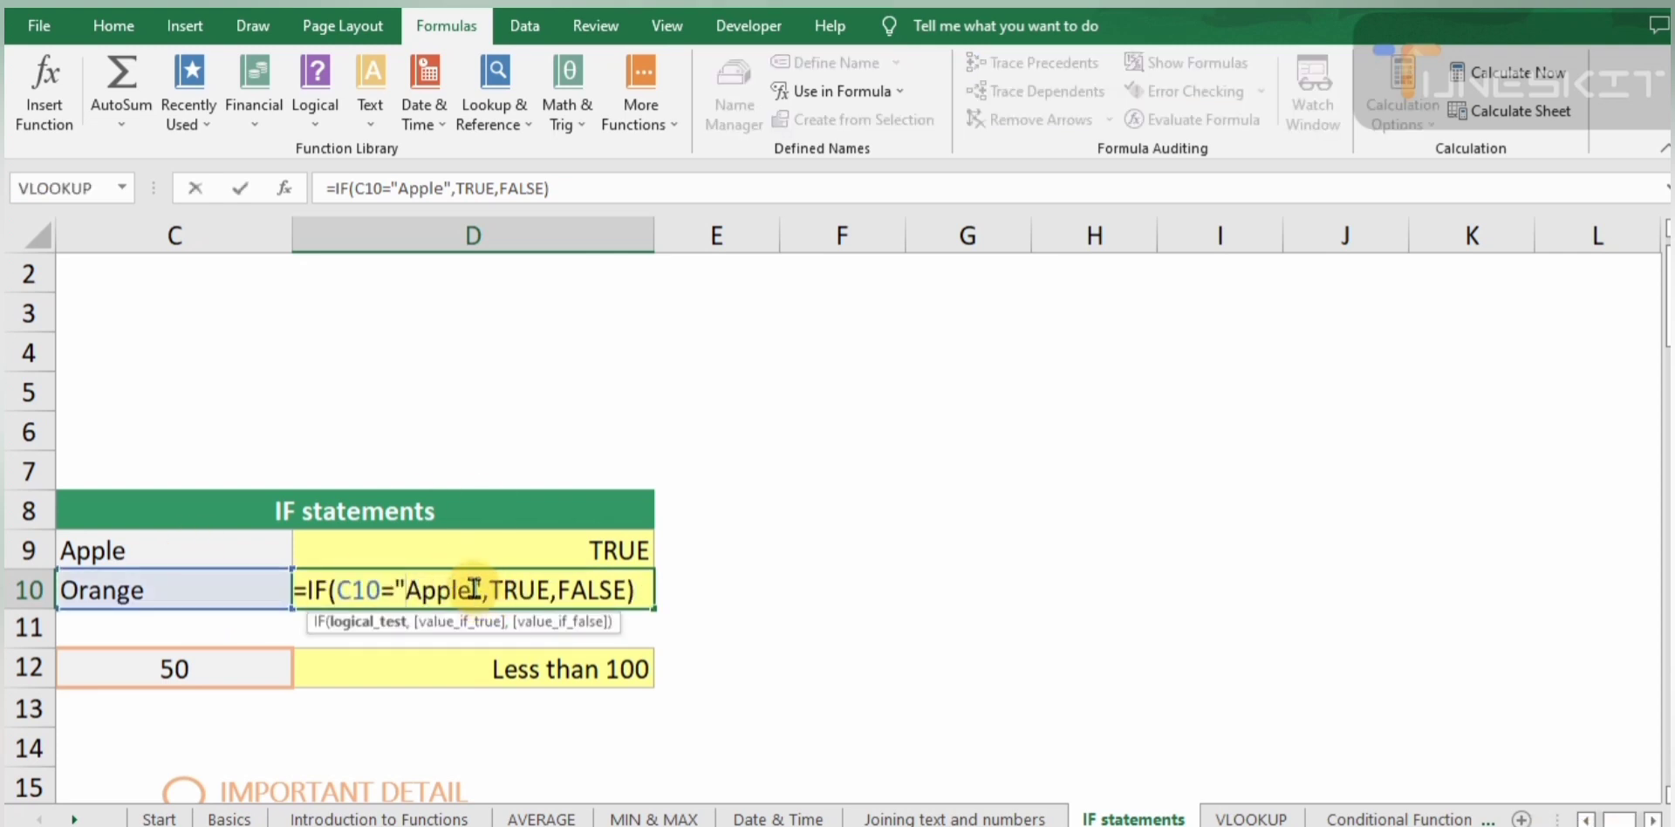
text(")
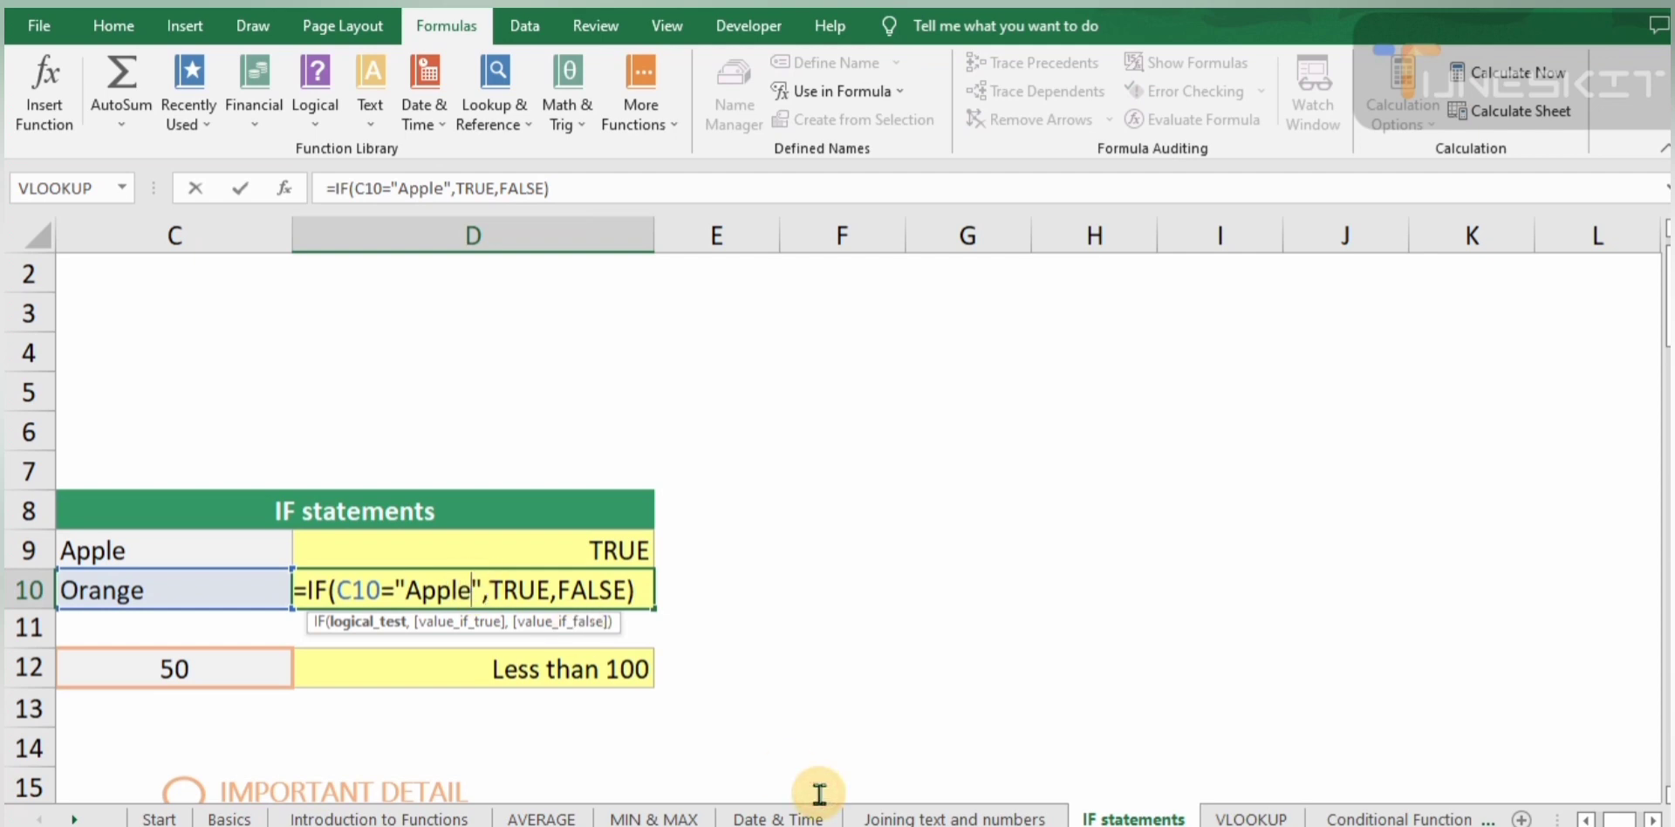
key(BackSpace)
key(BackSpace)
key(BackSpace)
key(BackSpace)
key(BackSpace)
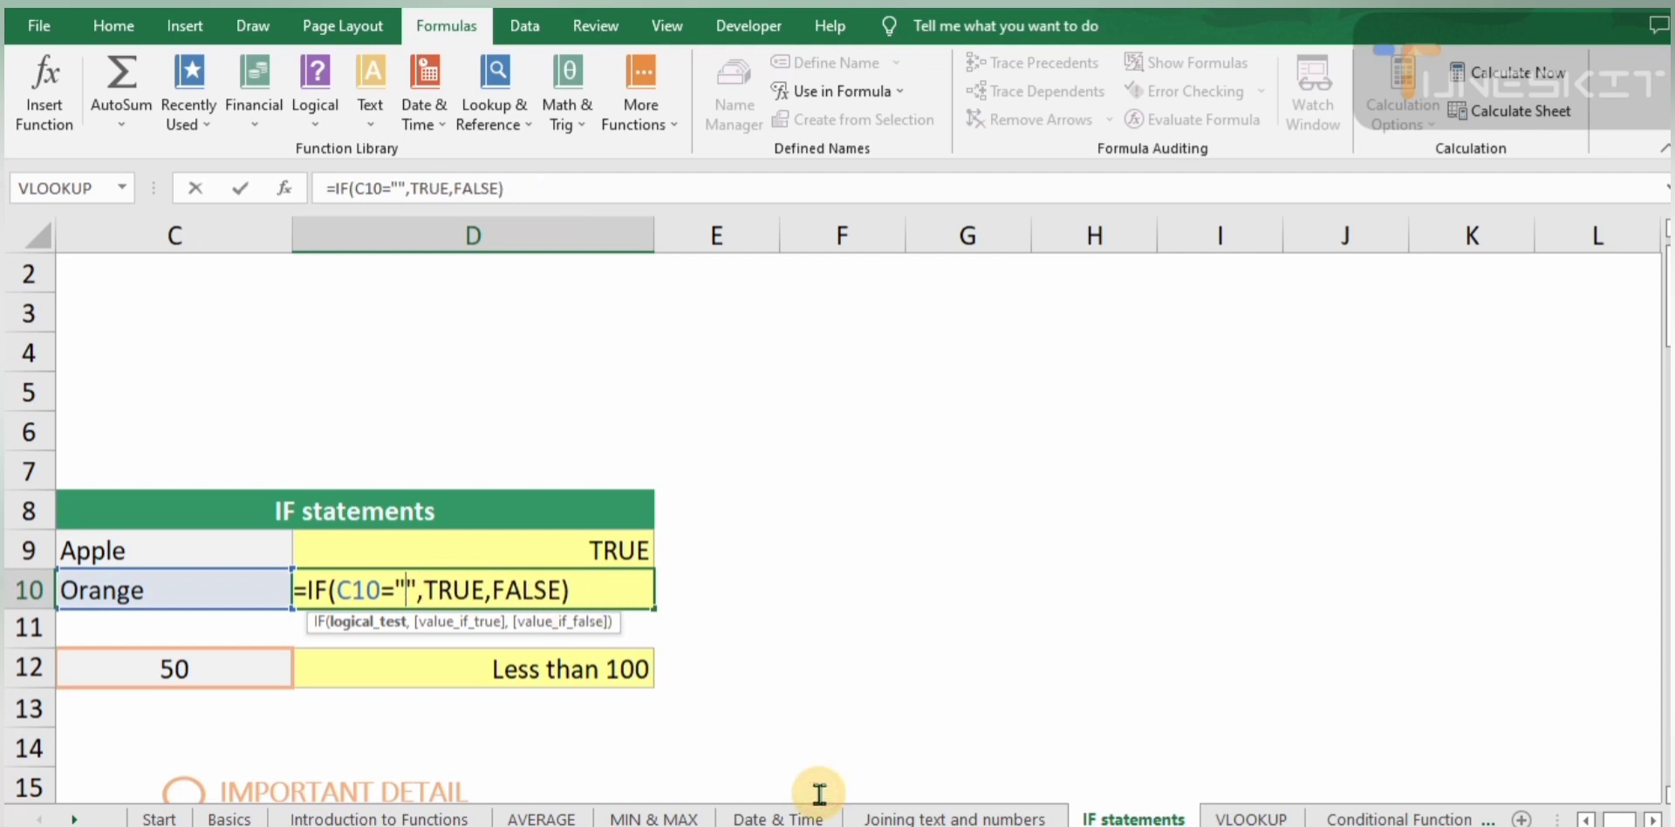
text(Oranf)
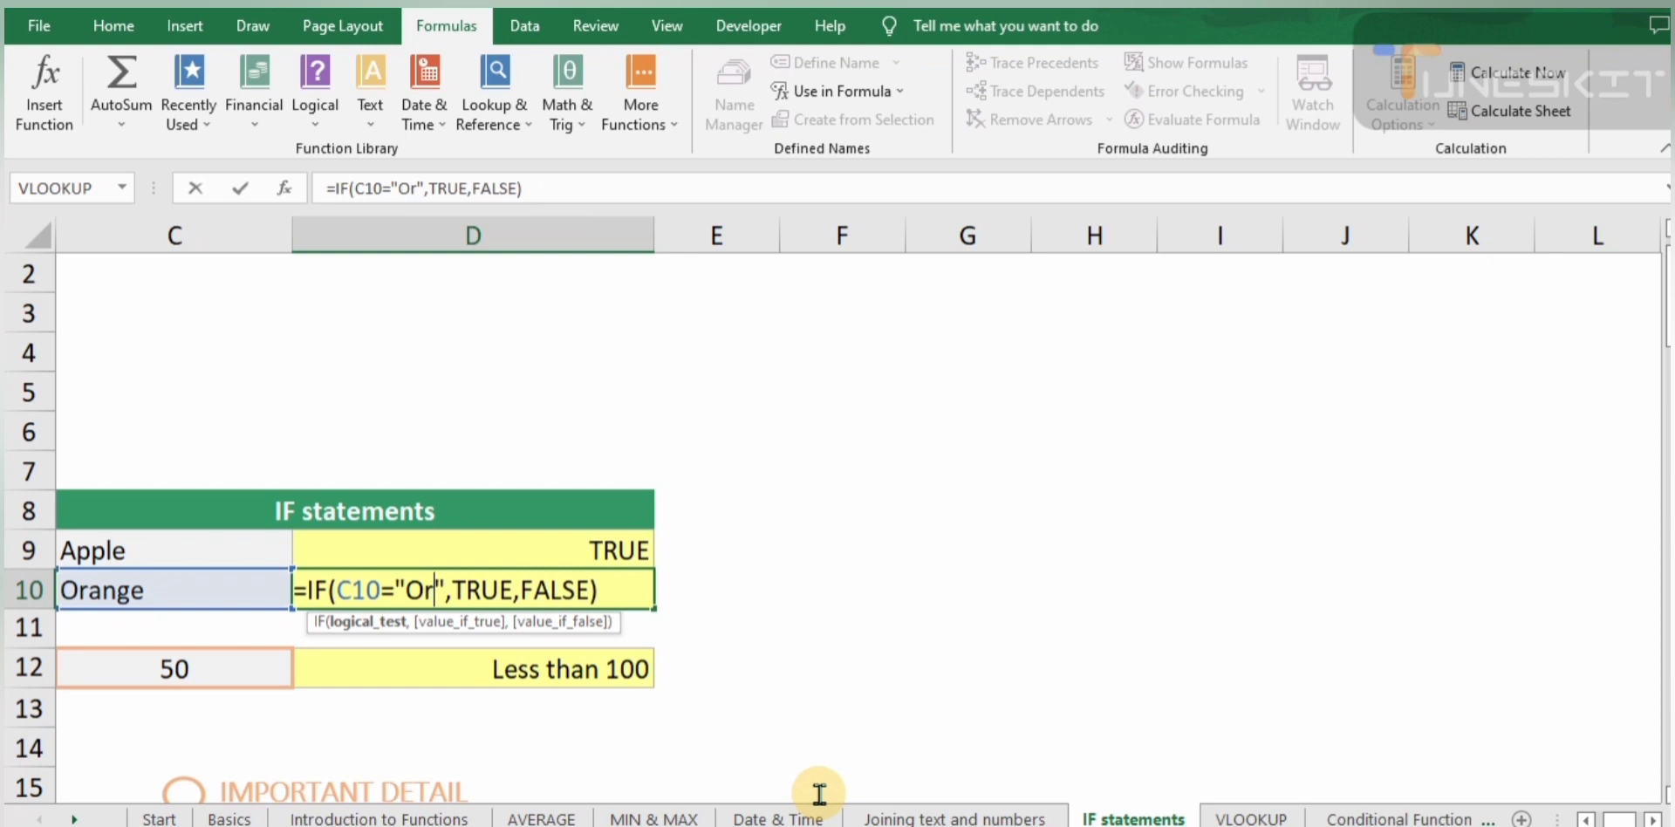
key(BackSpace)
text(ge)
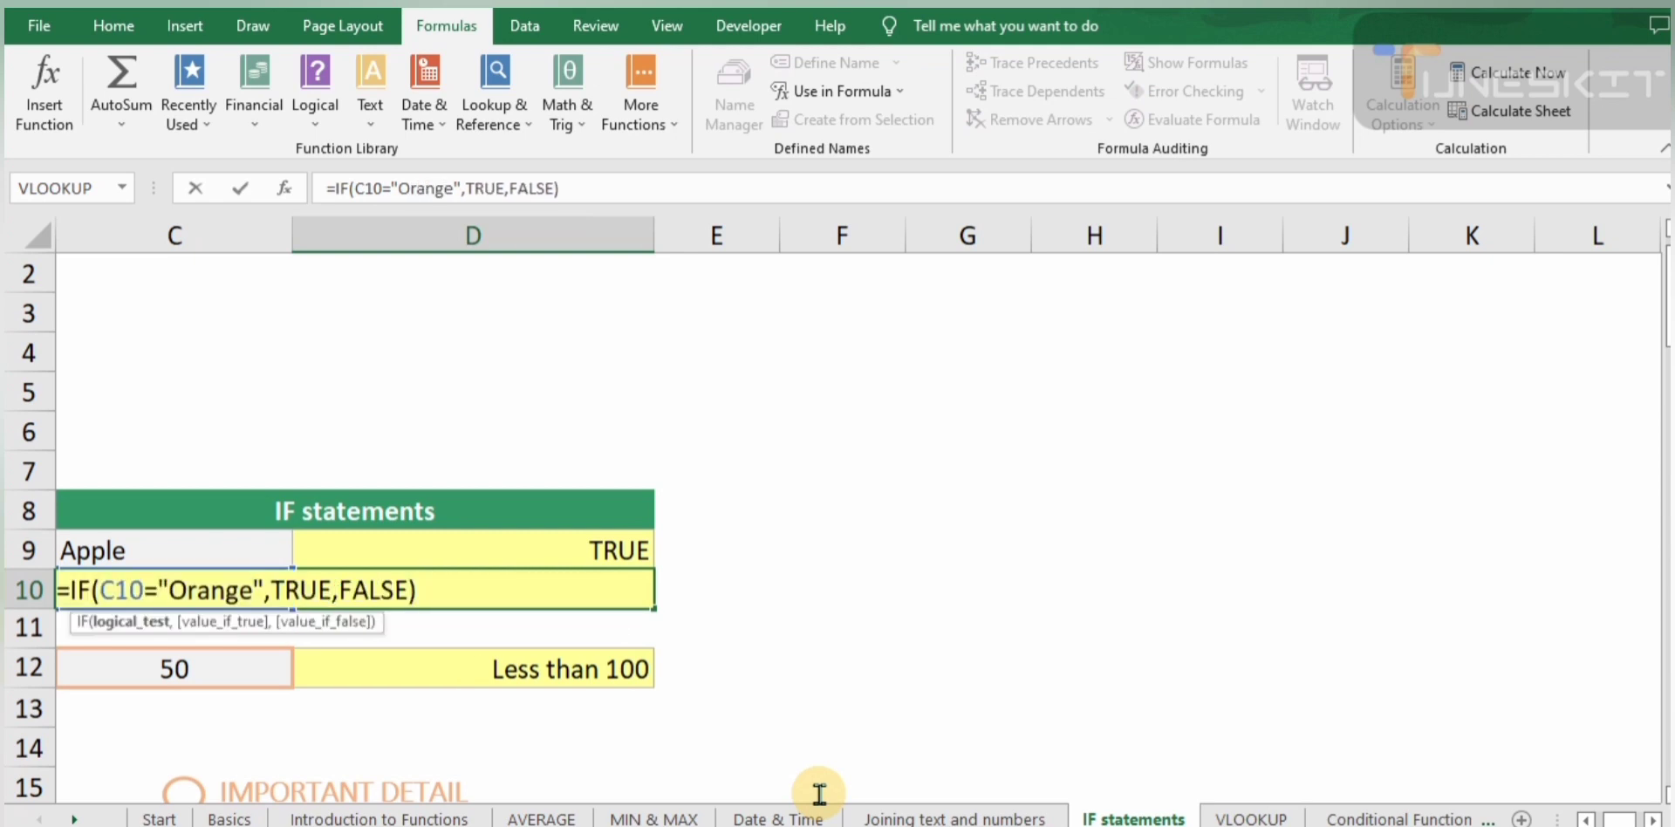
key(Return)
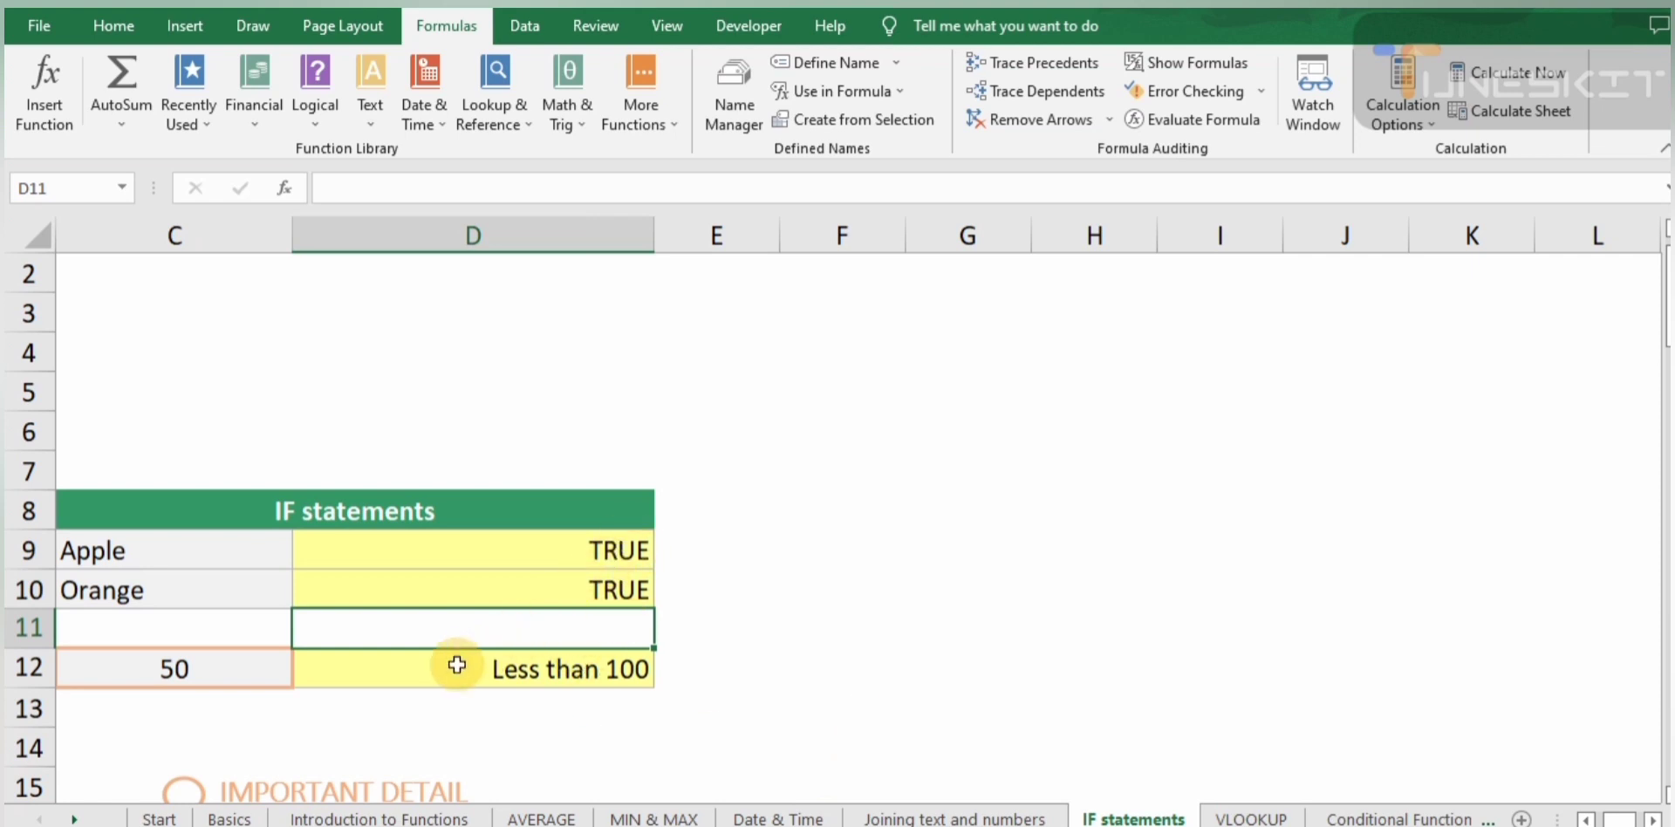
- Check the value in C12 and the IF formula in D12, and clear the contents of D12
click(259, 669)
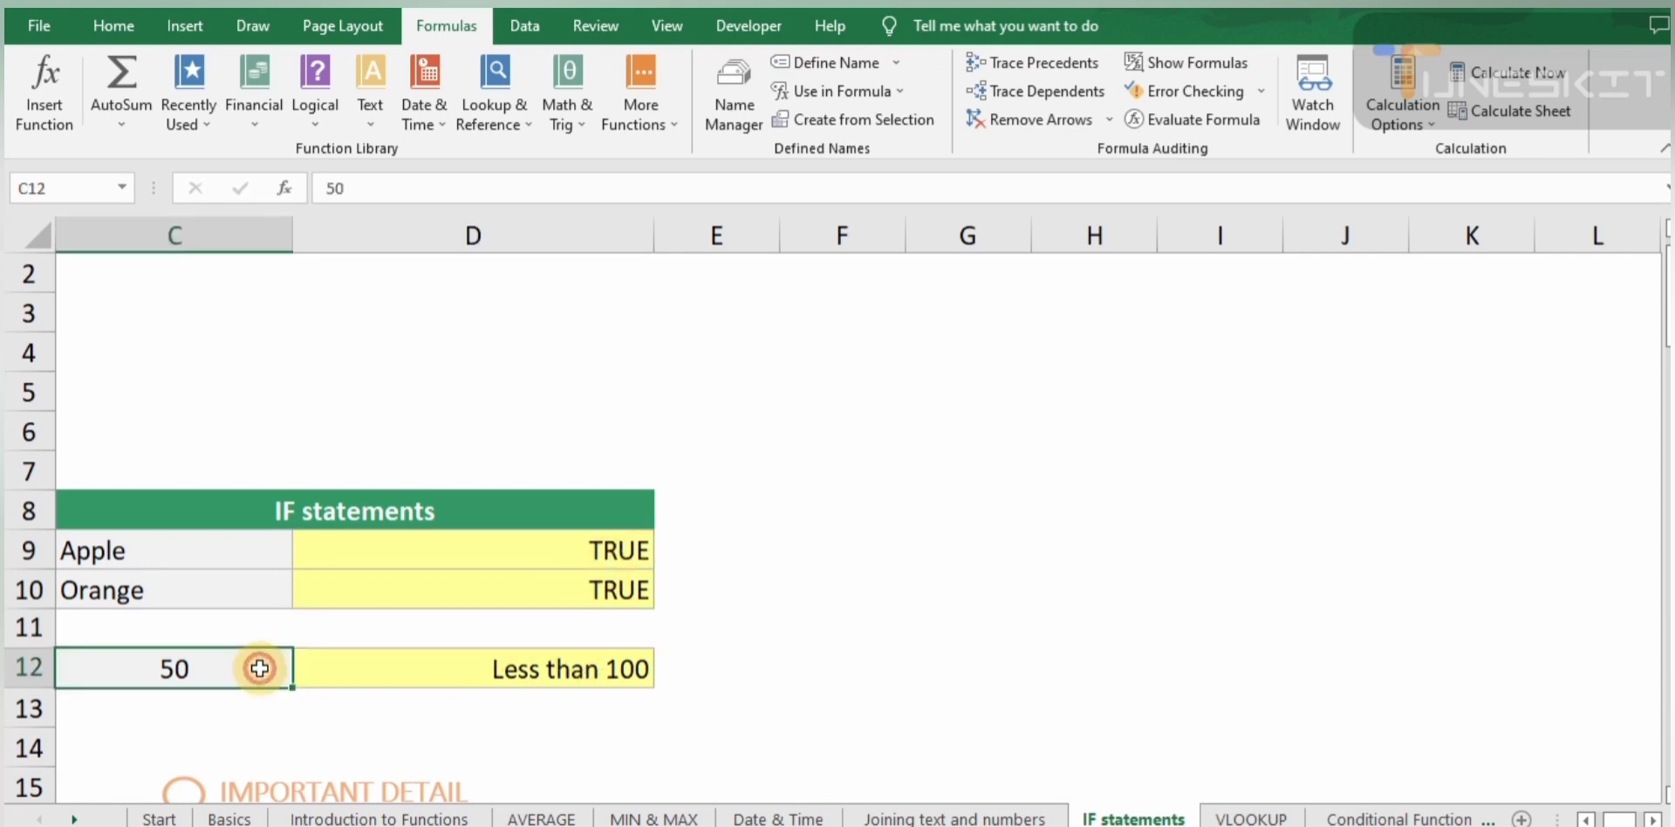
click(448, 675)
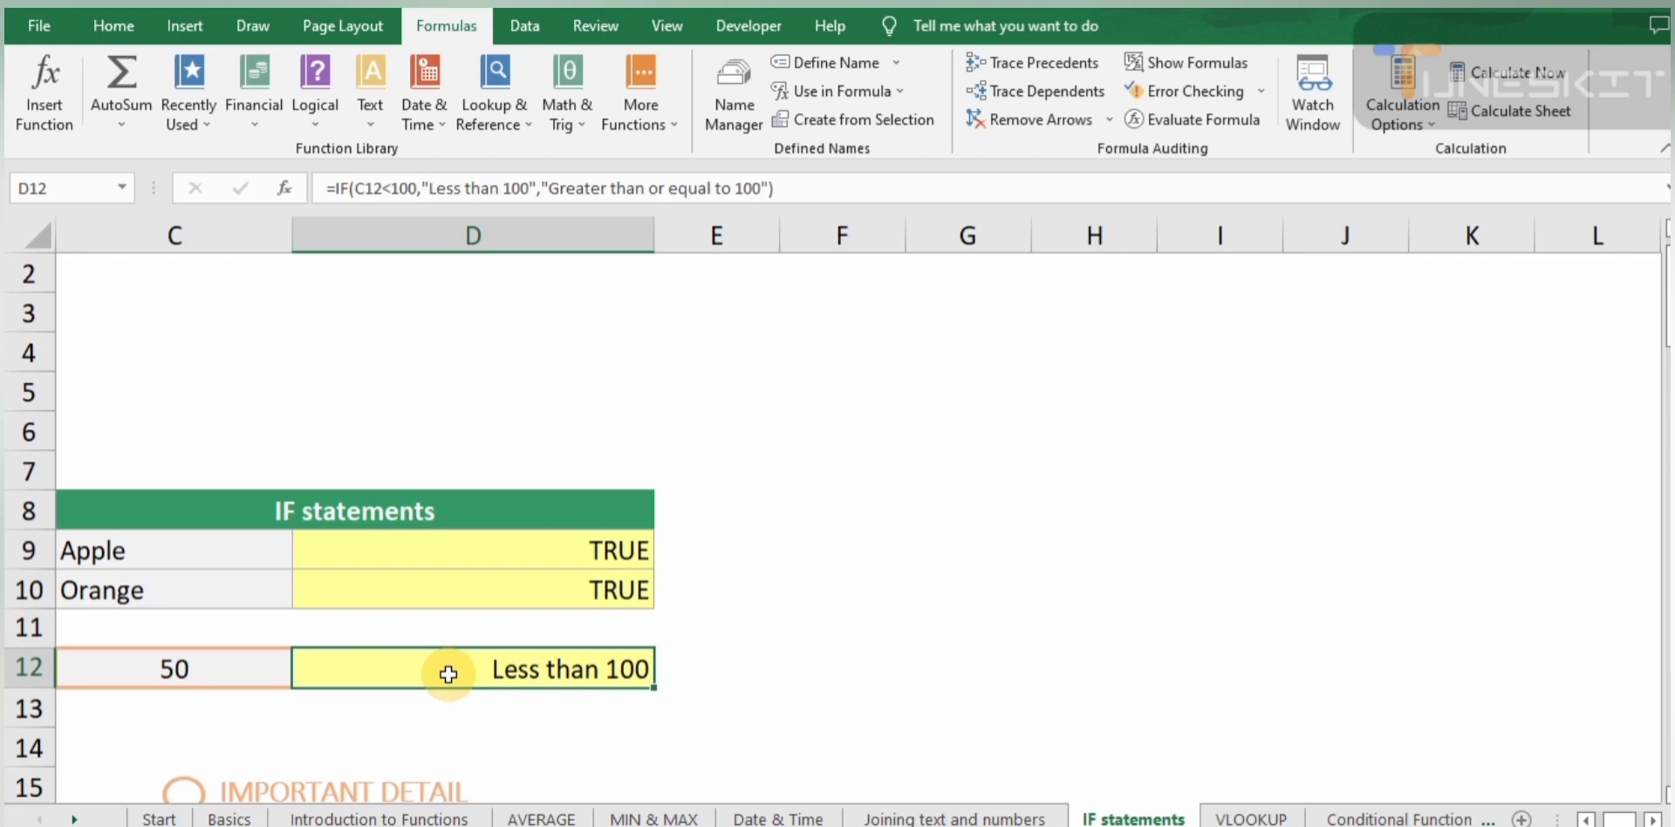
key(BackSpace)
key(Return)
click(449, 674)
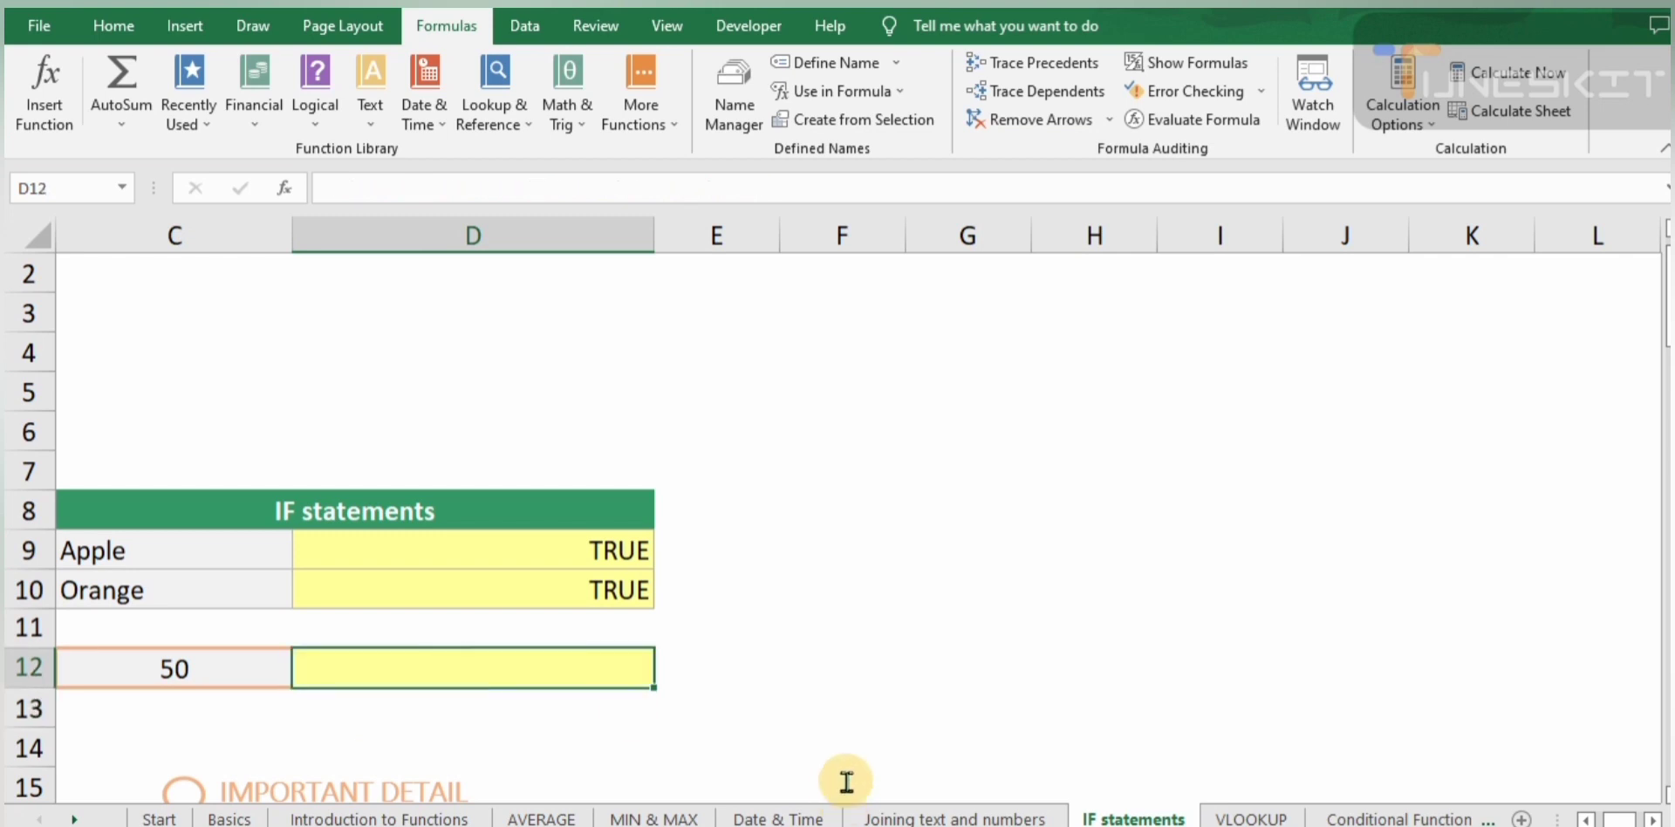
- In cell D12, enter the formula =IF(C12<100,"True",False) to test whether the neighbouring number is below 100
click(335, 639)
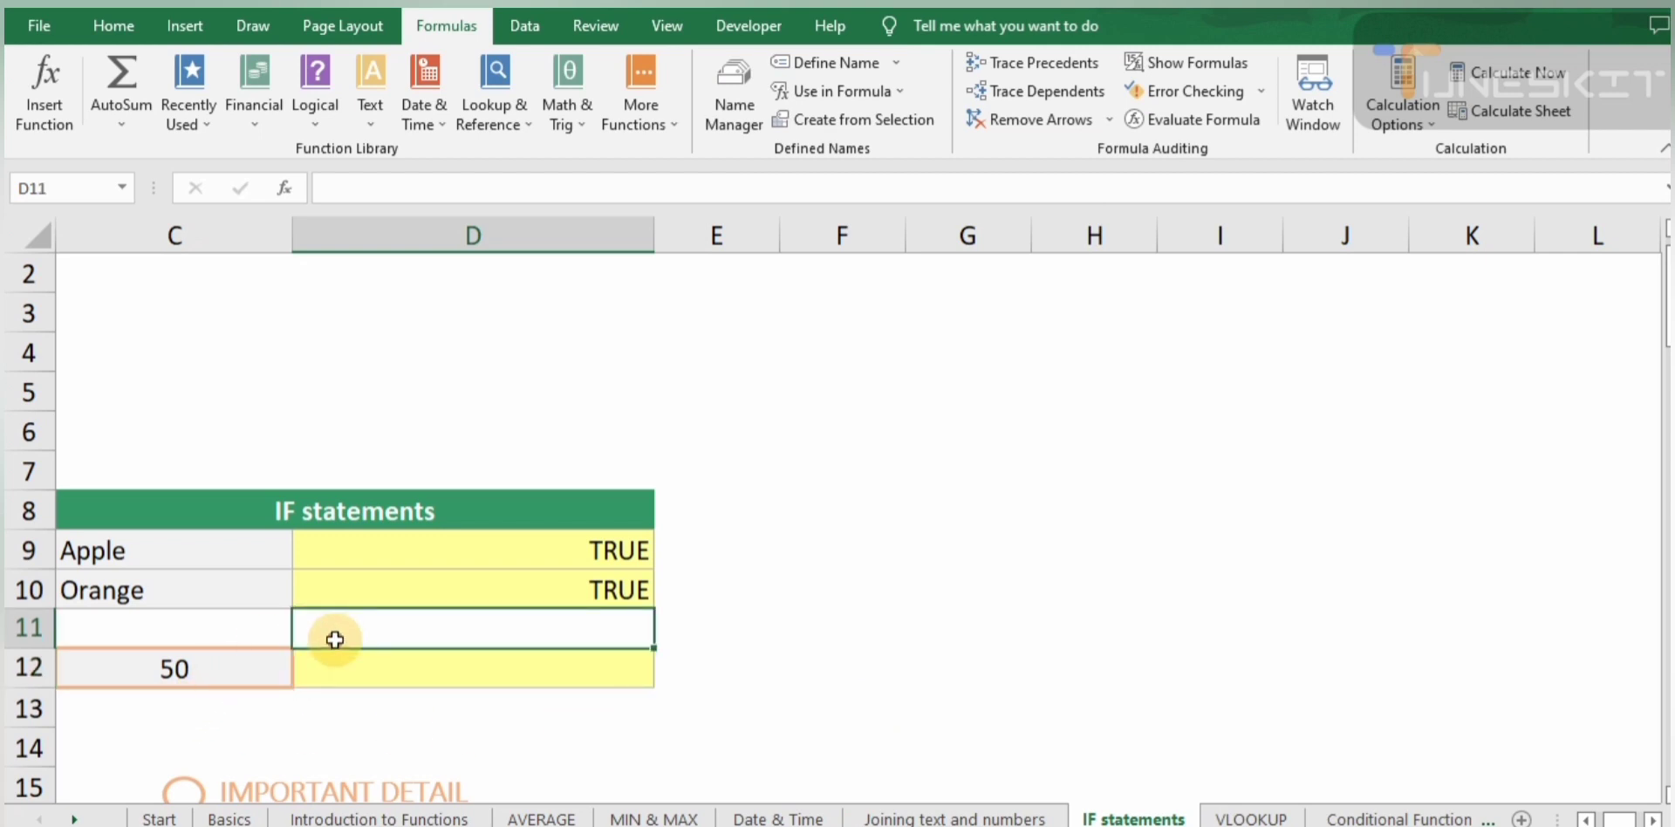
key(Down)
text(=)
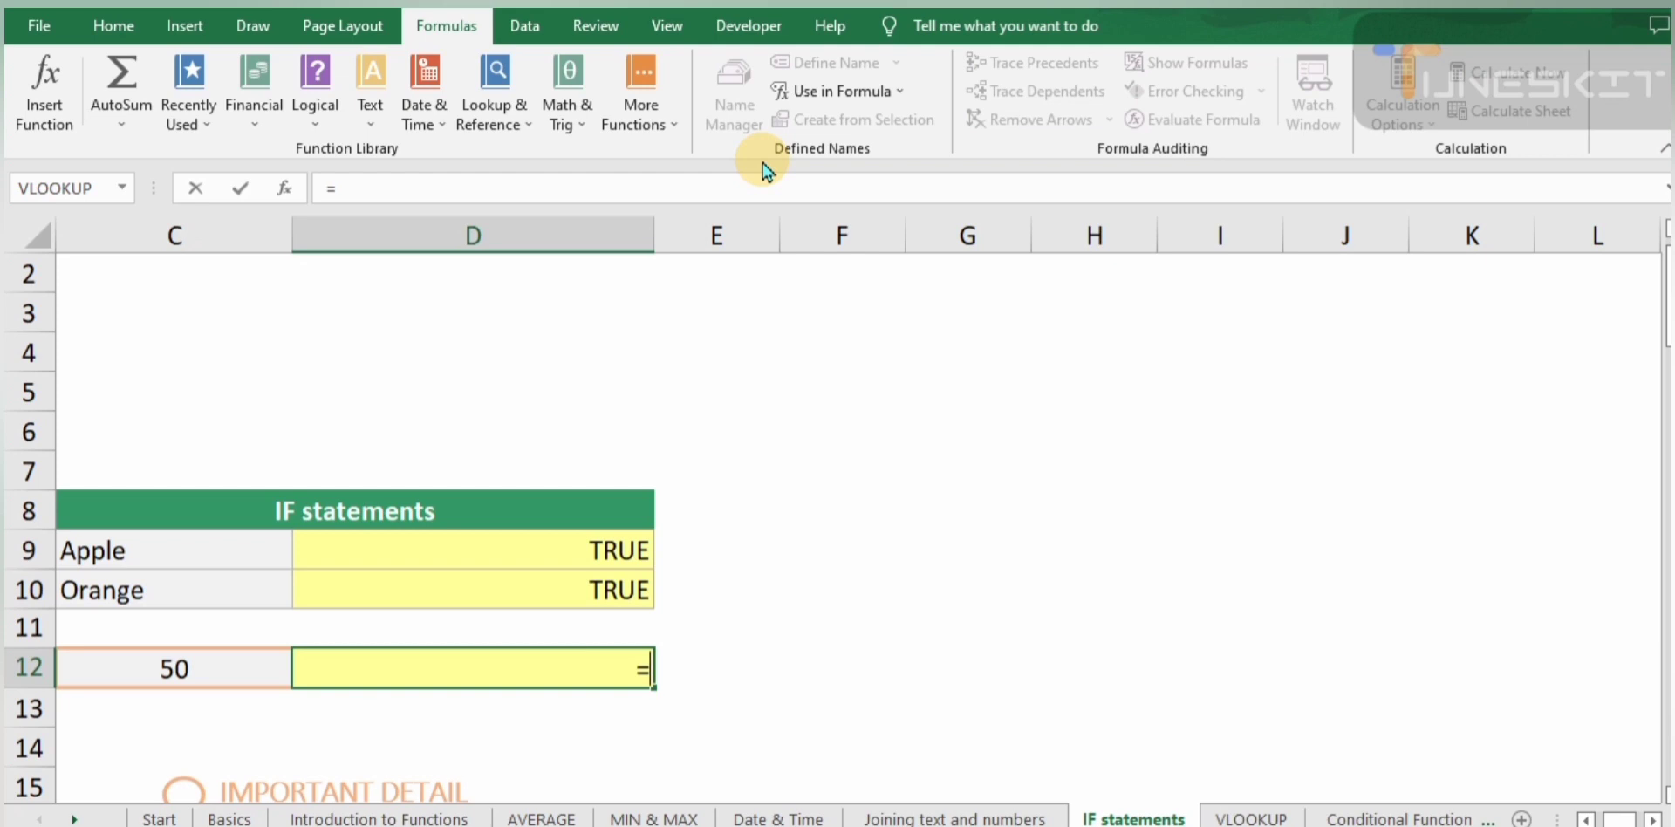
text(if)
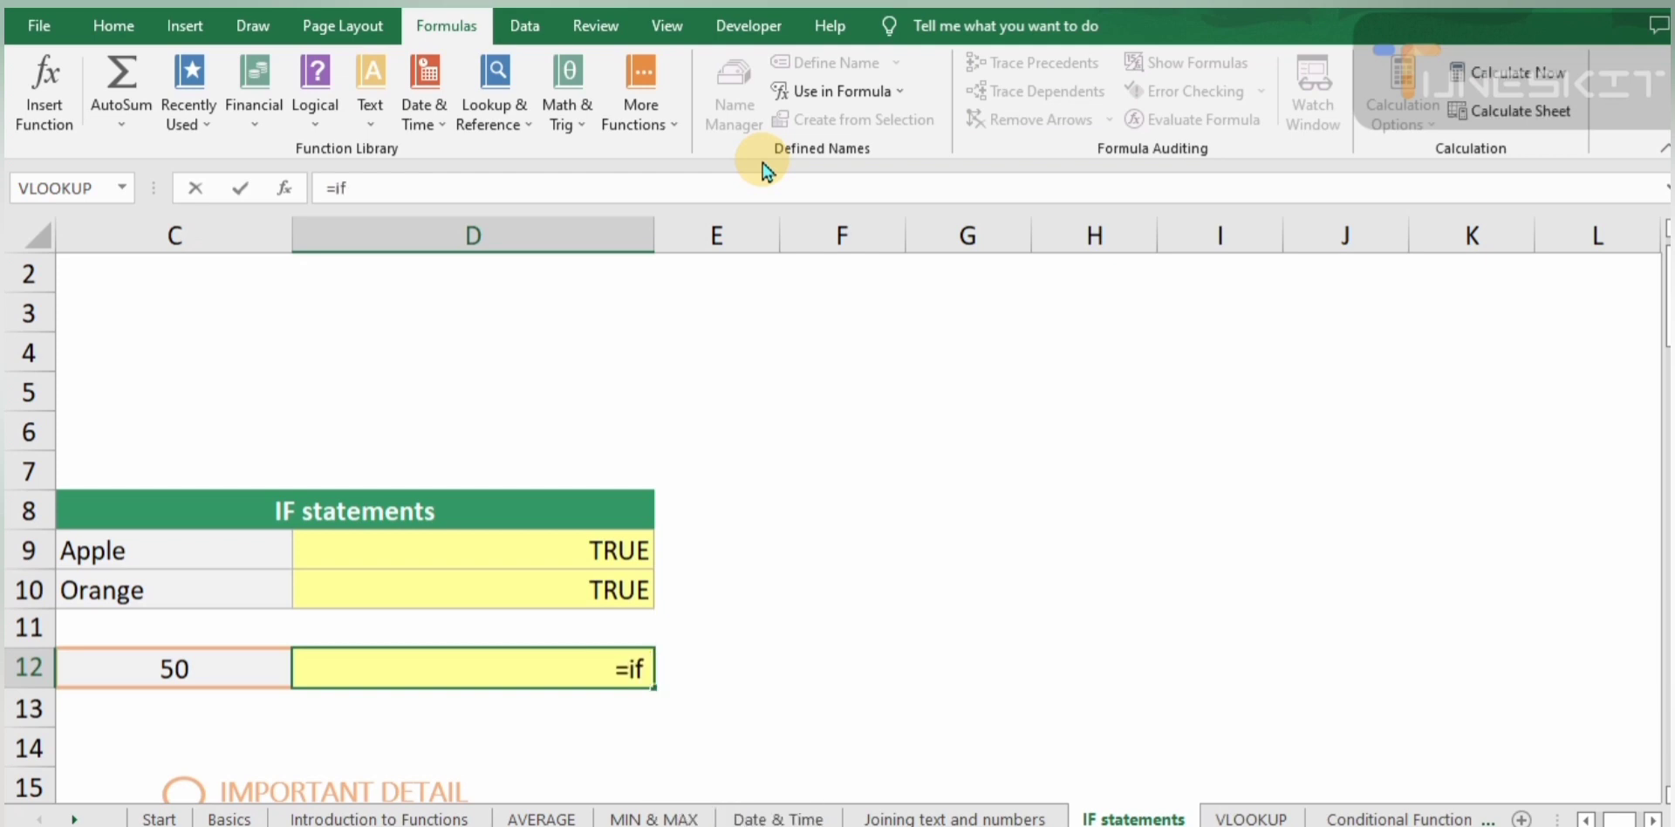
key(BackSpace)
text(()
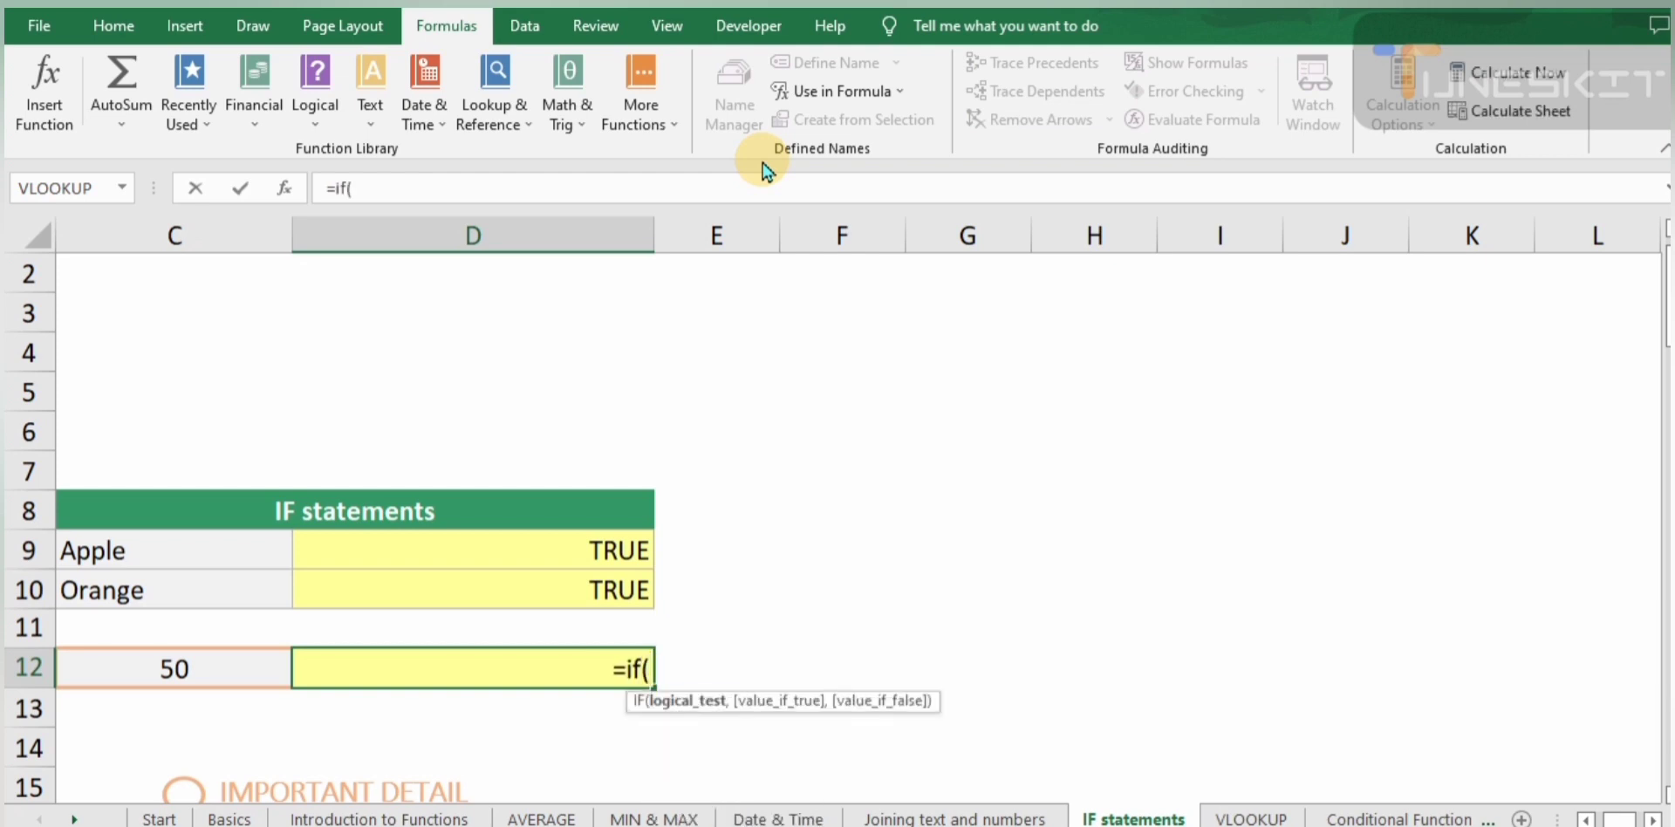
click(238, 671)
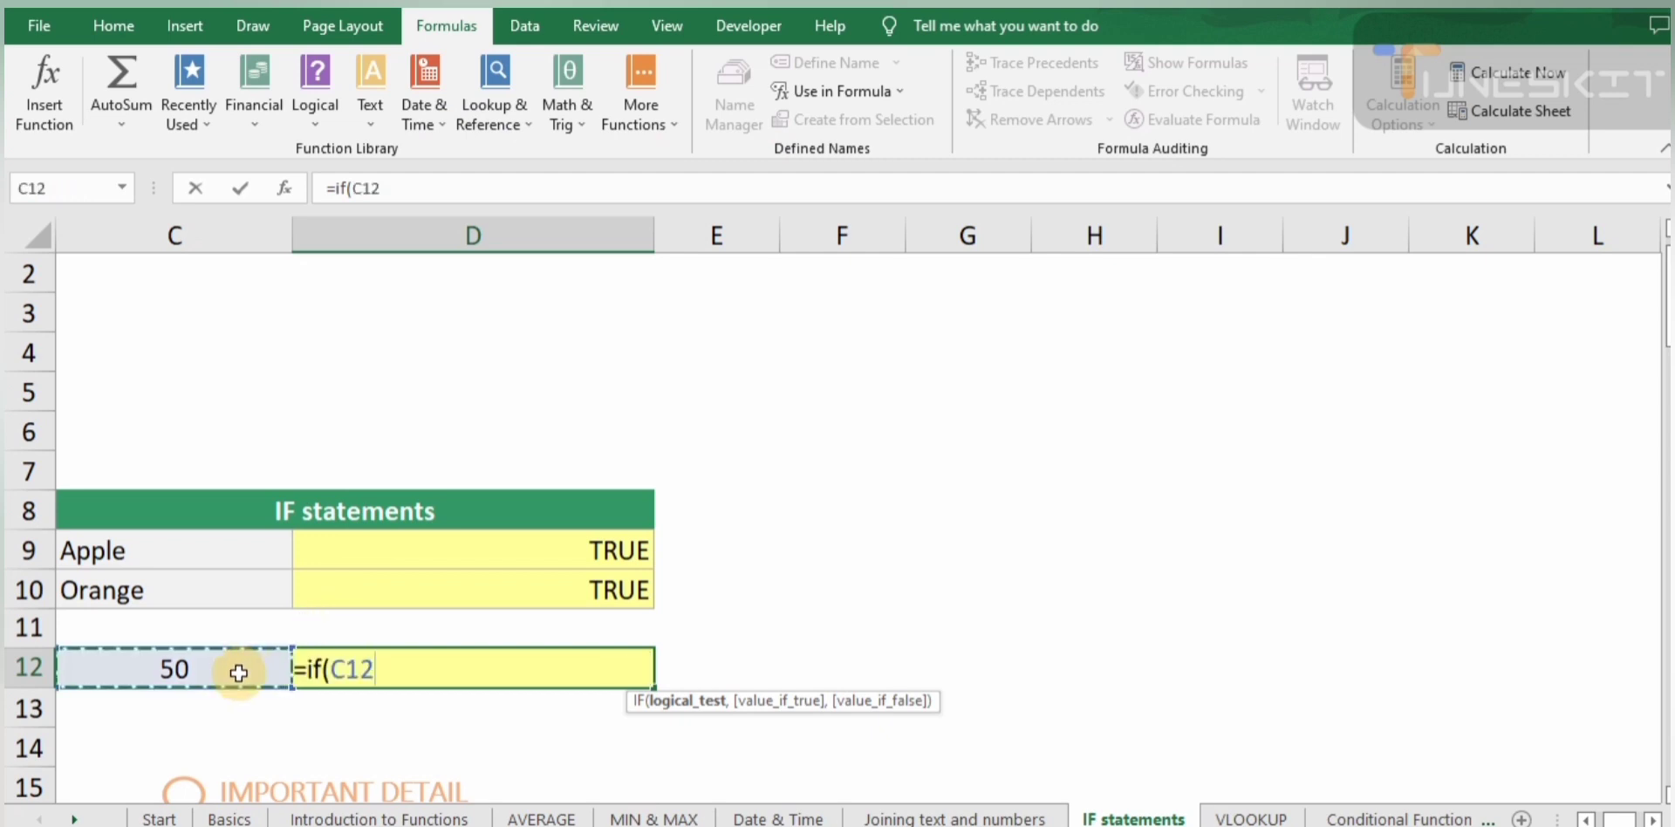
text(<)
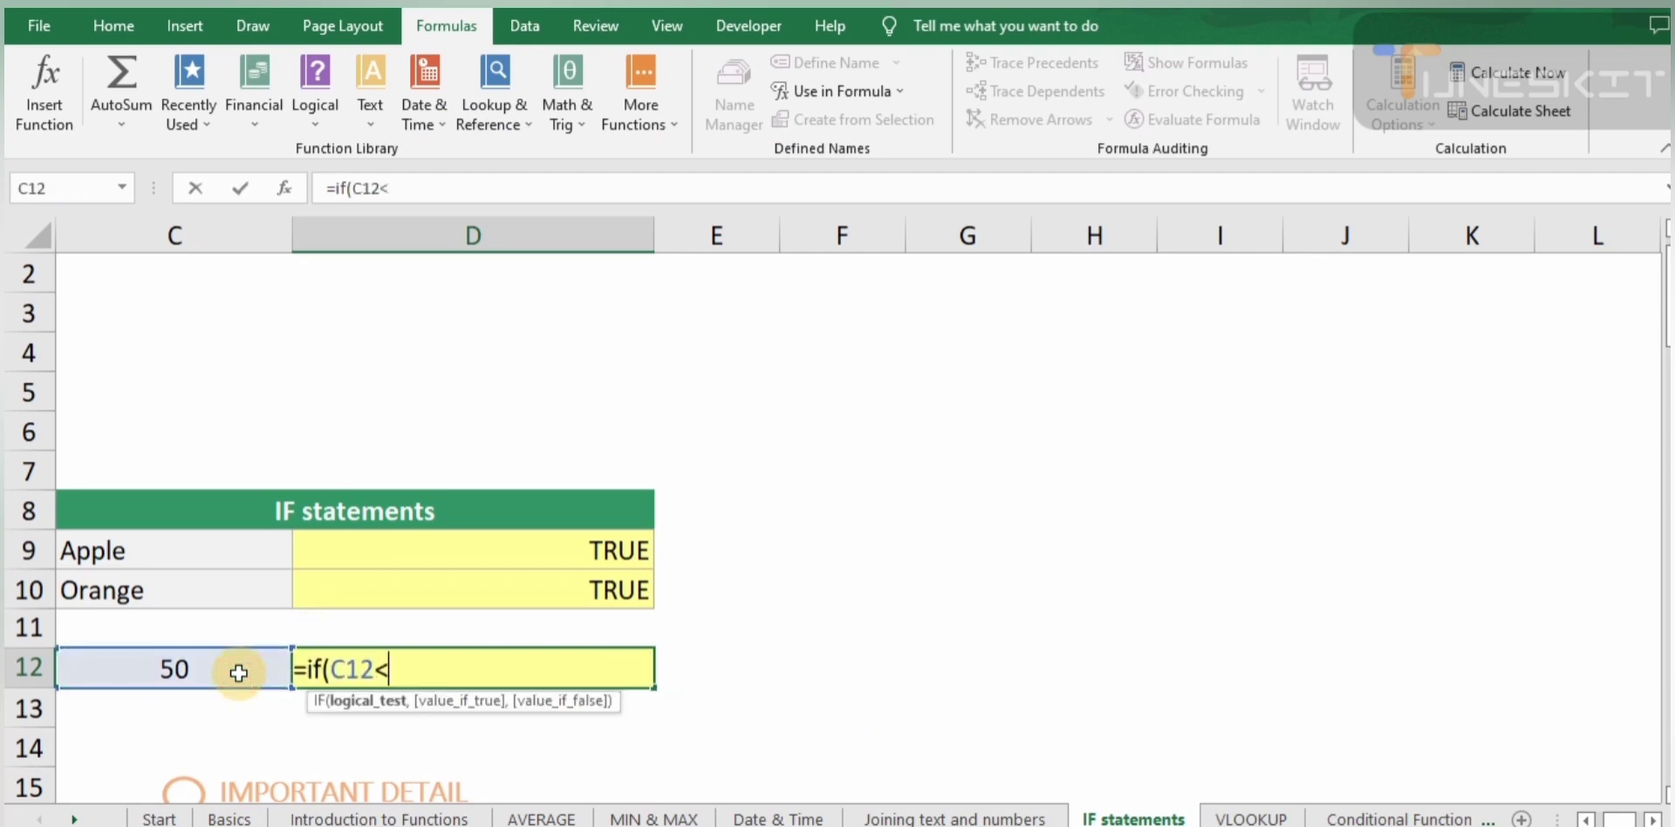
text(100,)
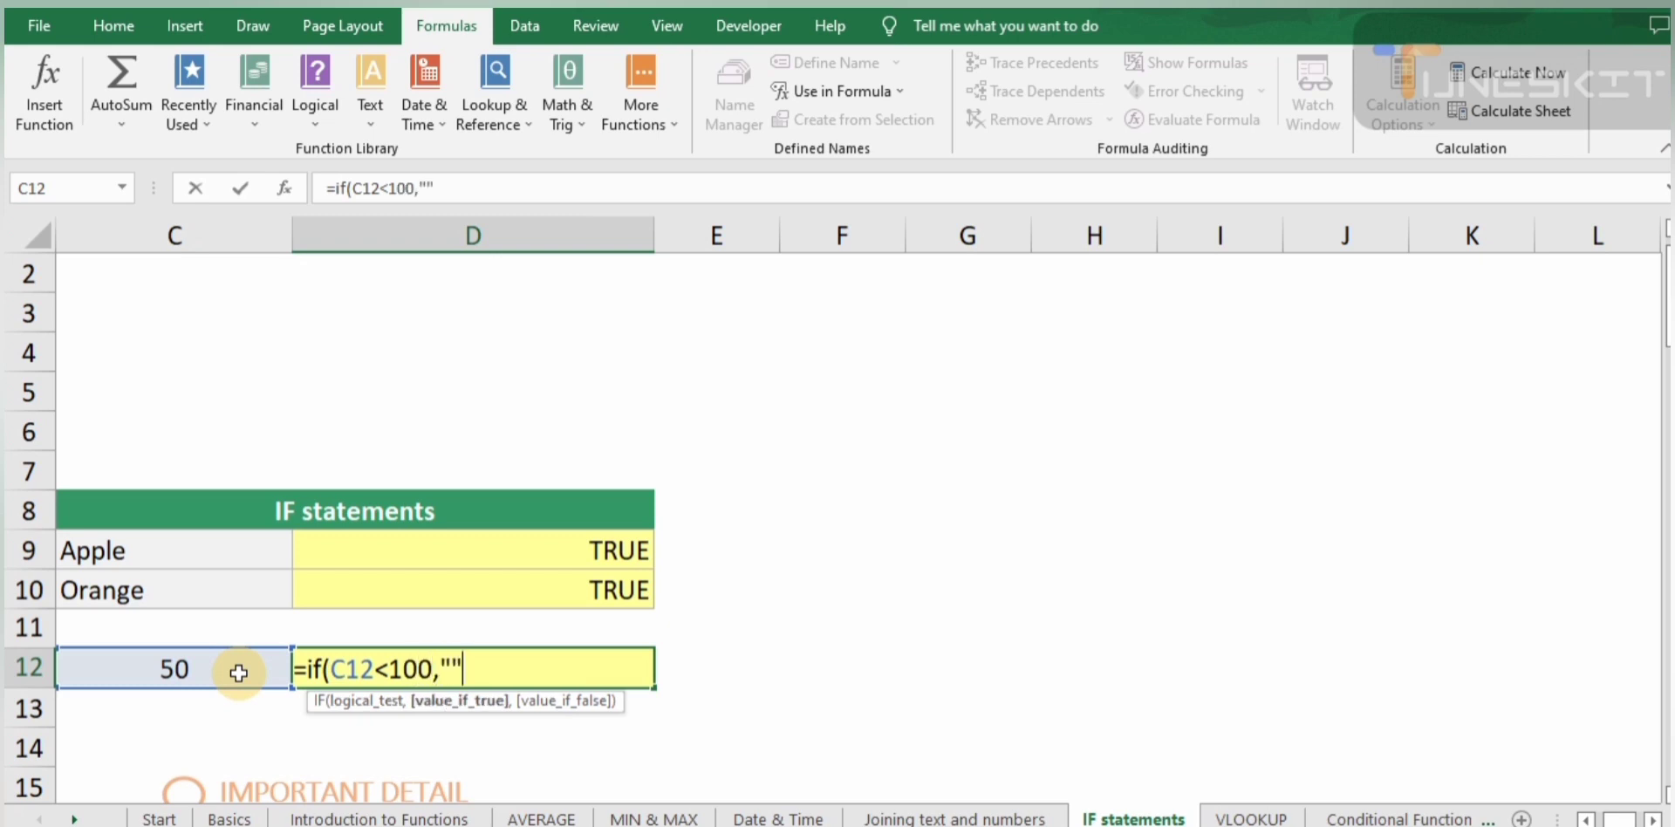
click(451, 668)
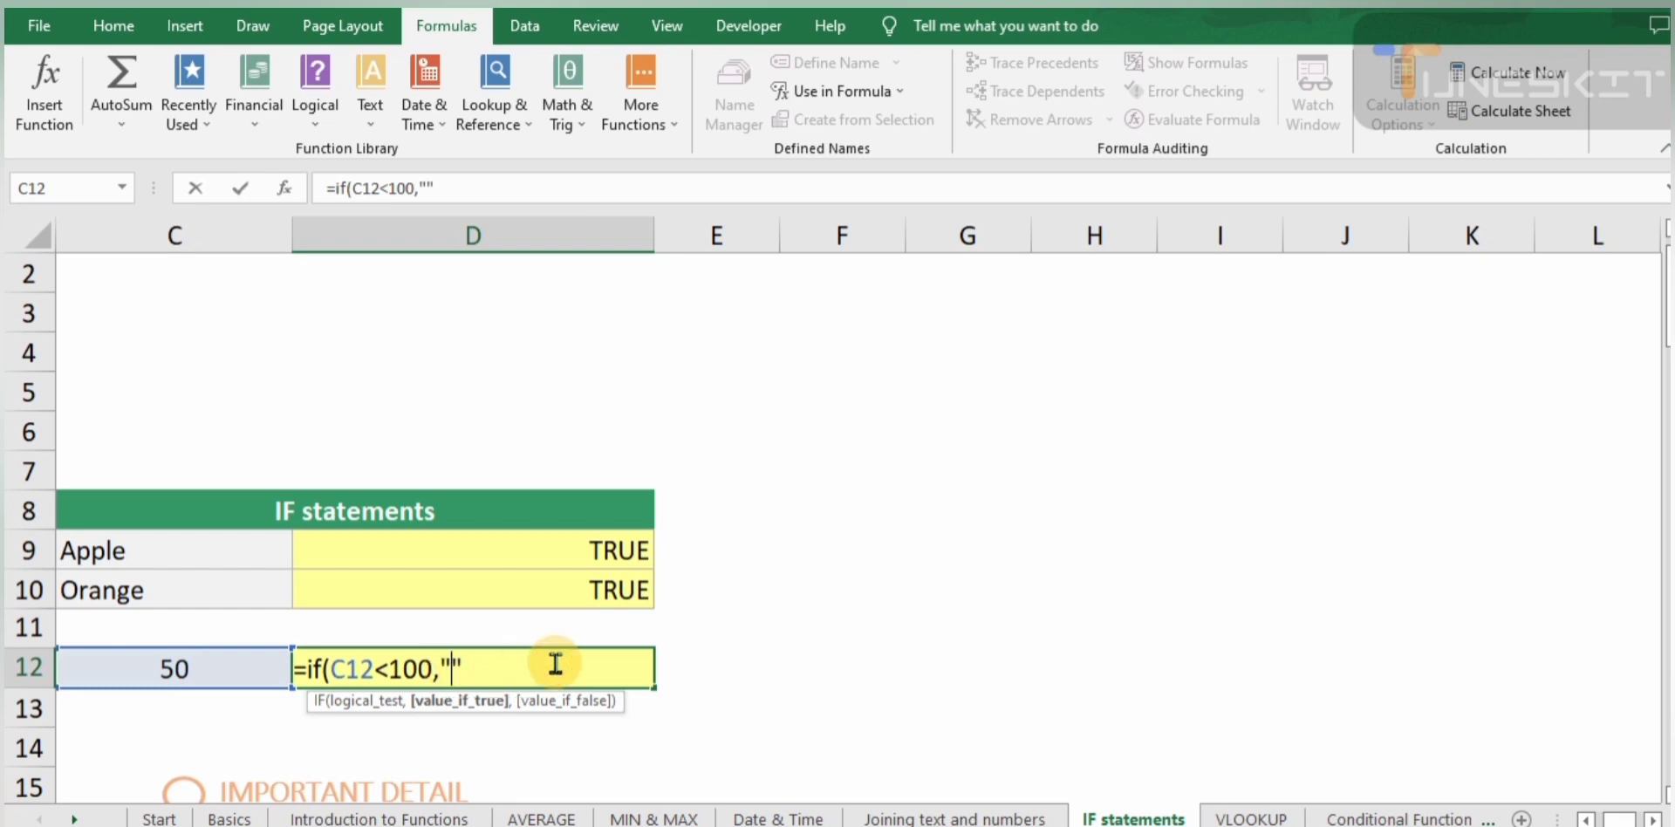
text(True")
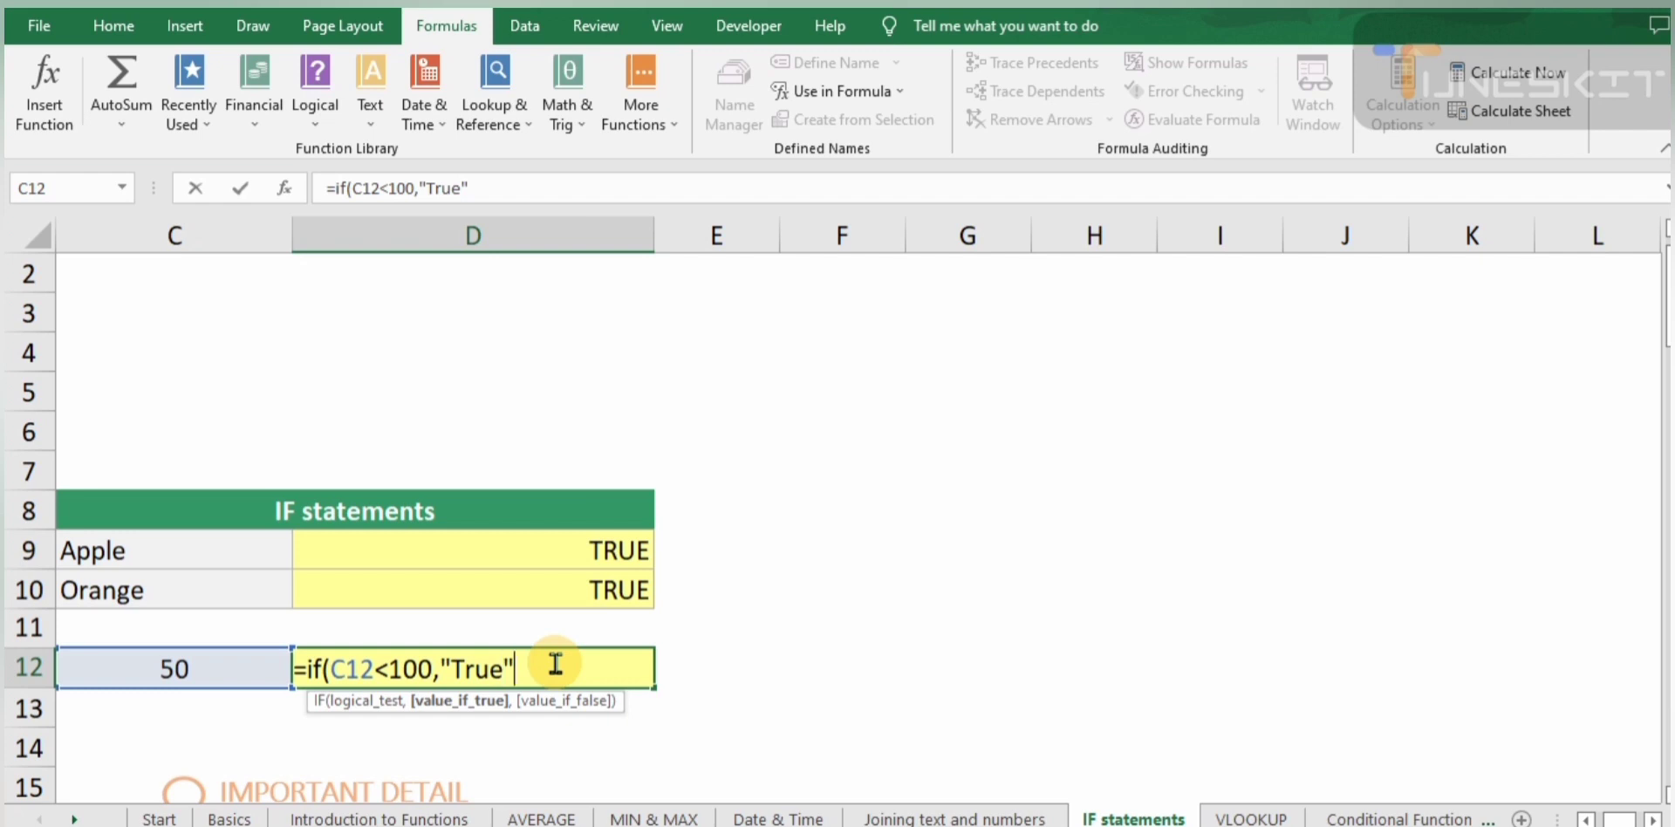
text(,)
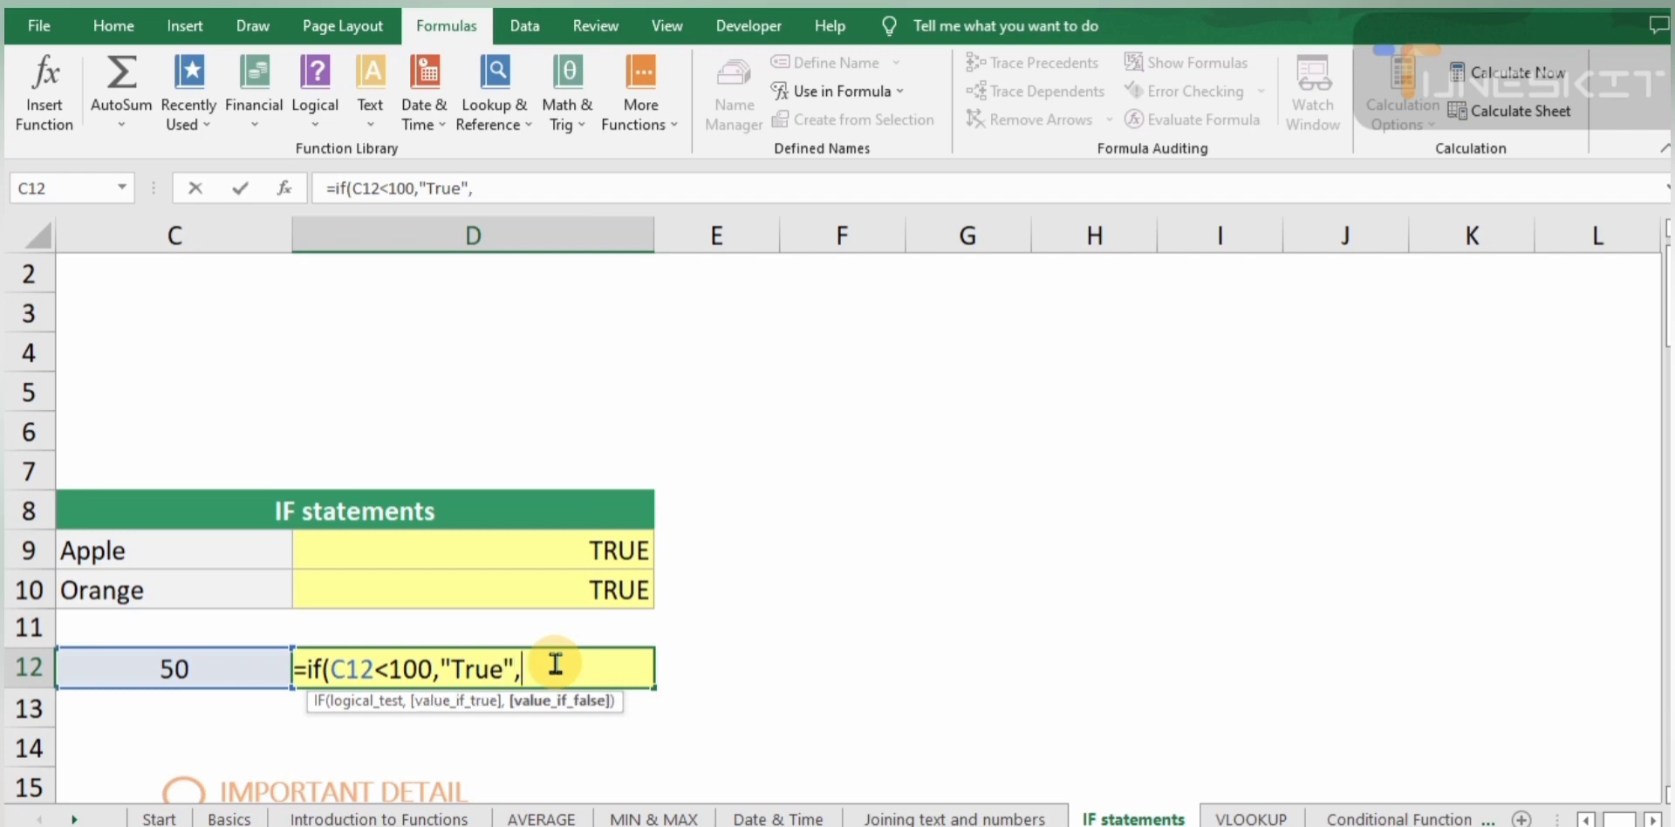
text(Fal)
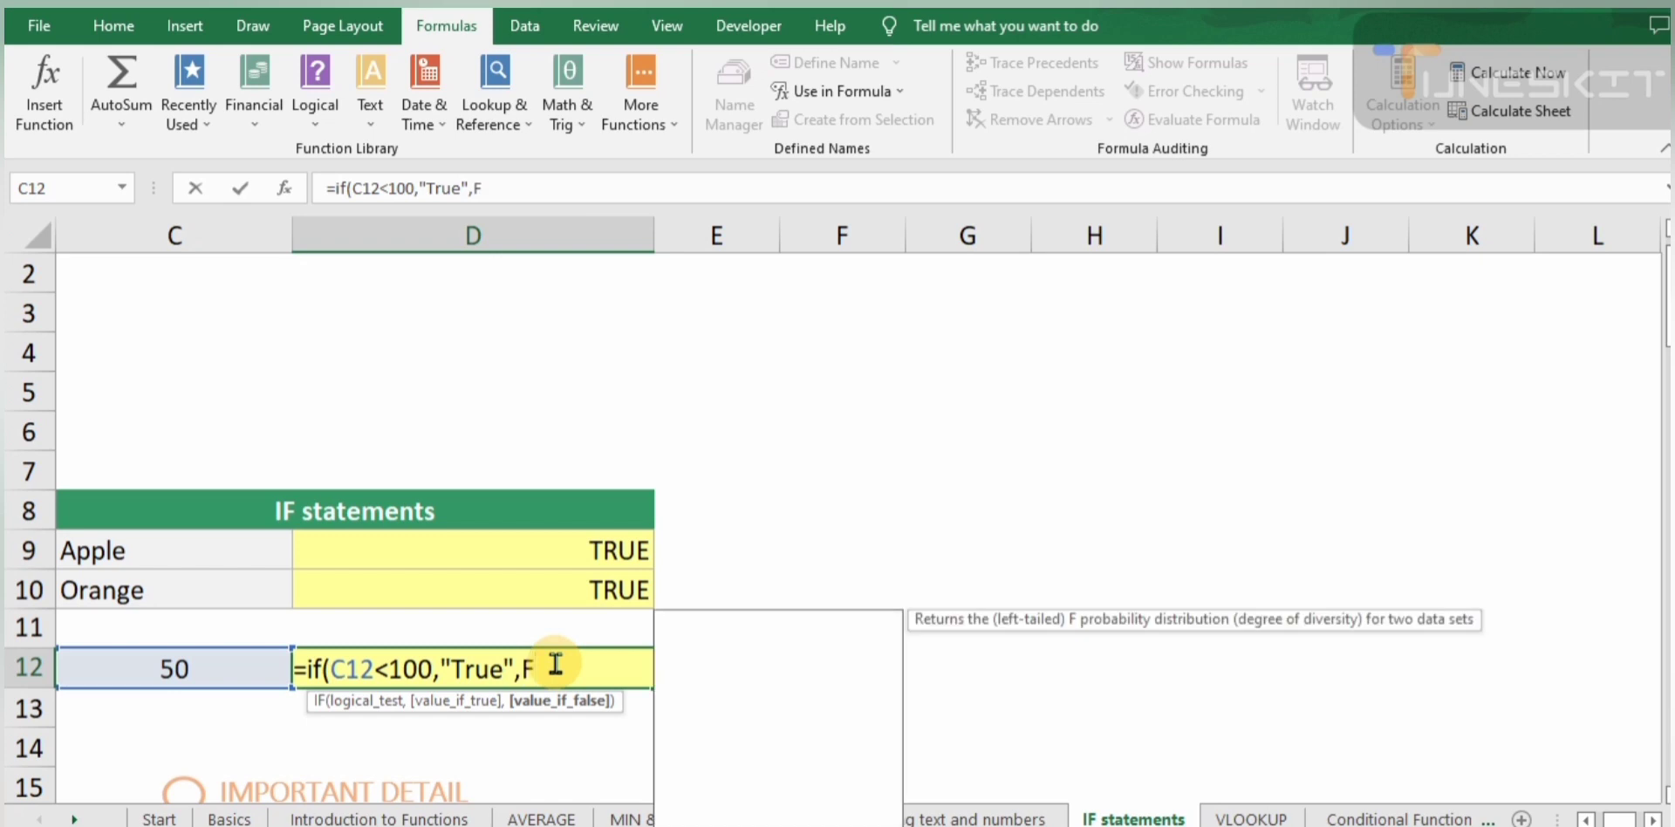
text(se)
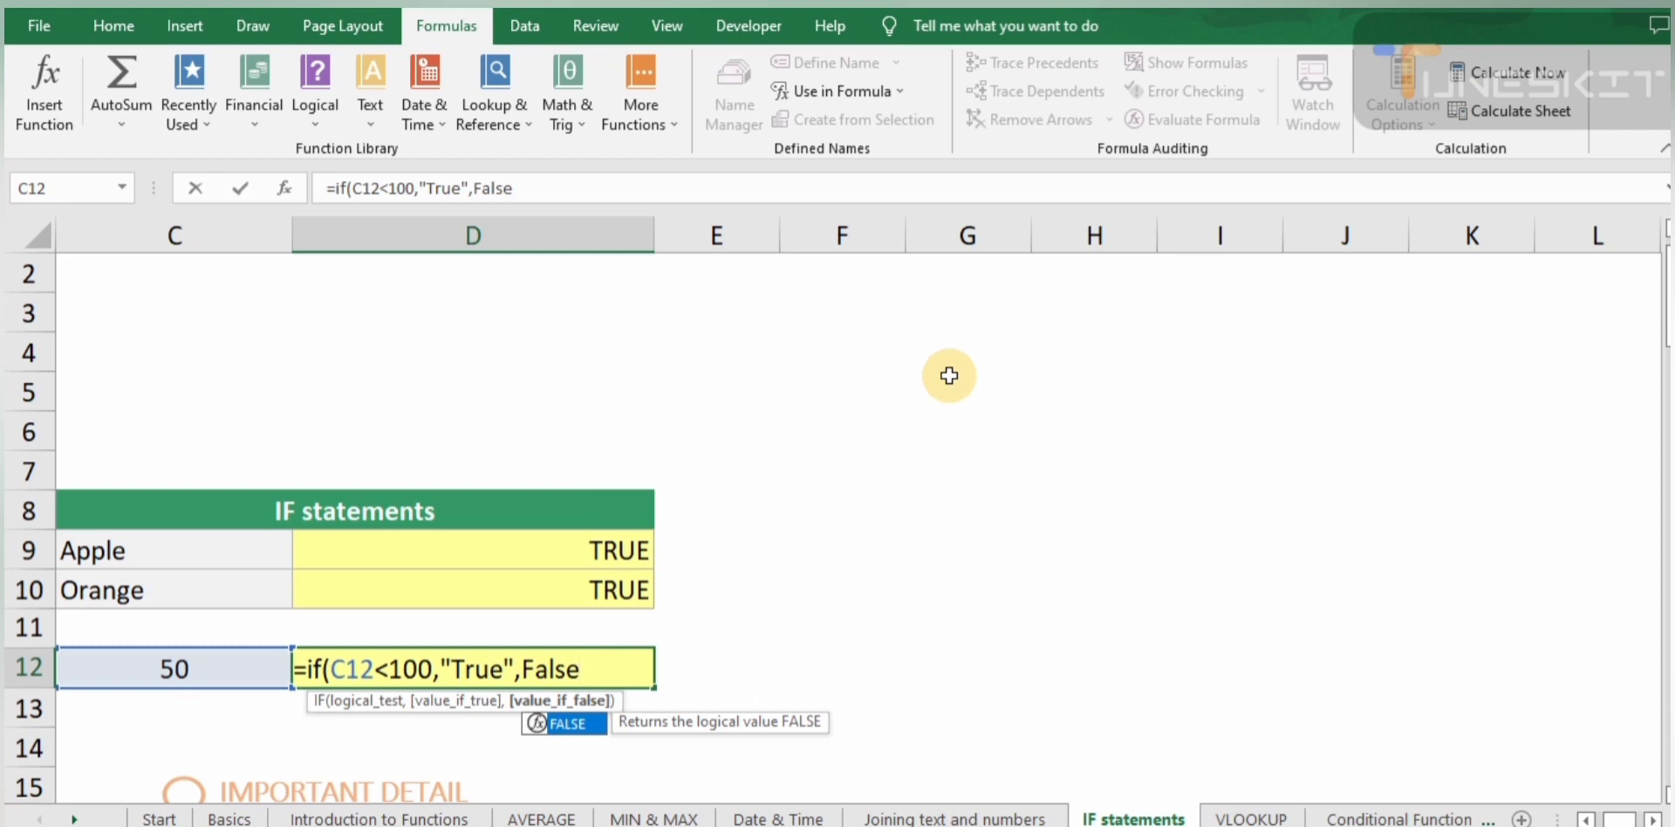
text())
key(Return)
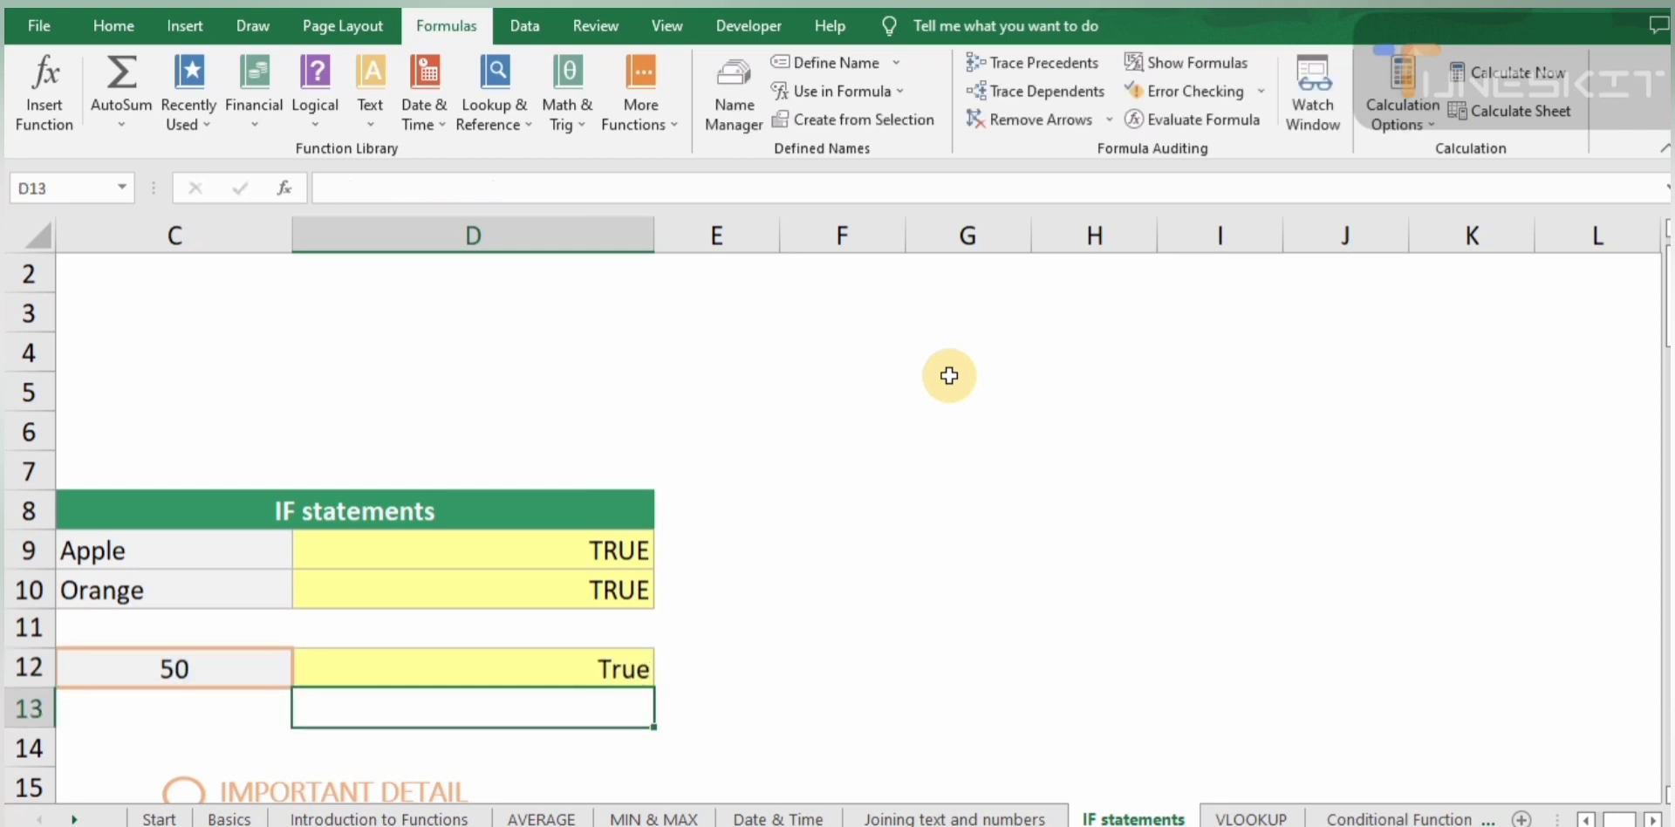
click(510, 677)
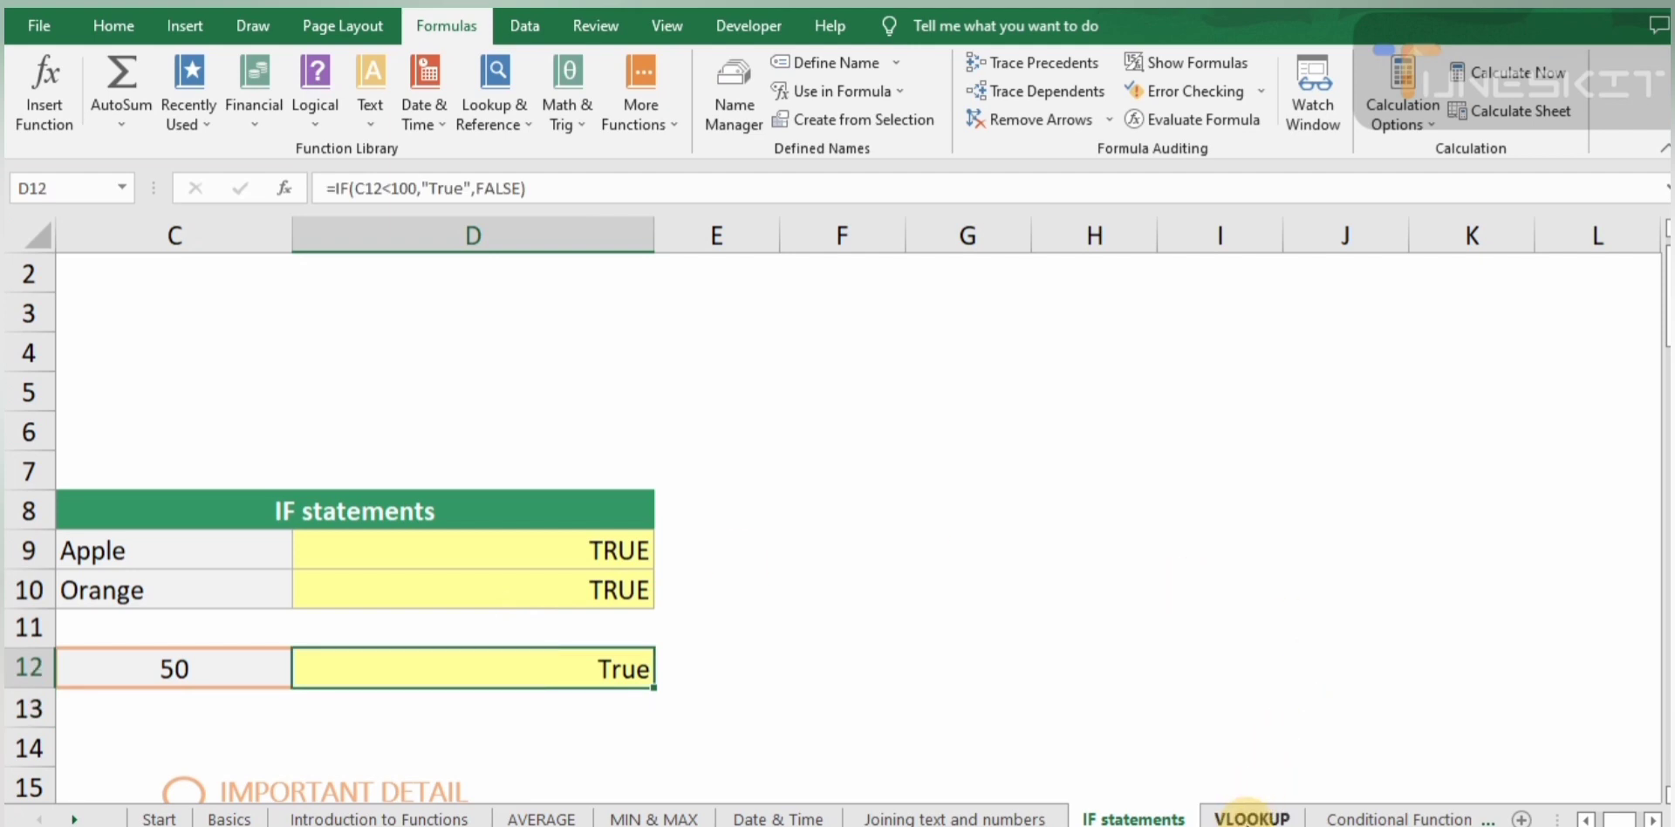
- On the VLOOKUP sheet, enter =VLOOKUP(C22,C17:D20,2,False) in D22 to look up the amount for the fruit in C22
click(1250, 816)
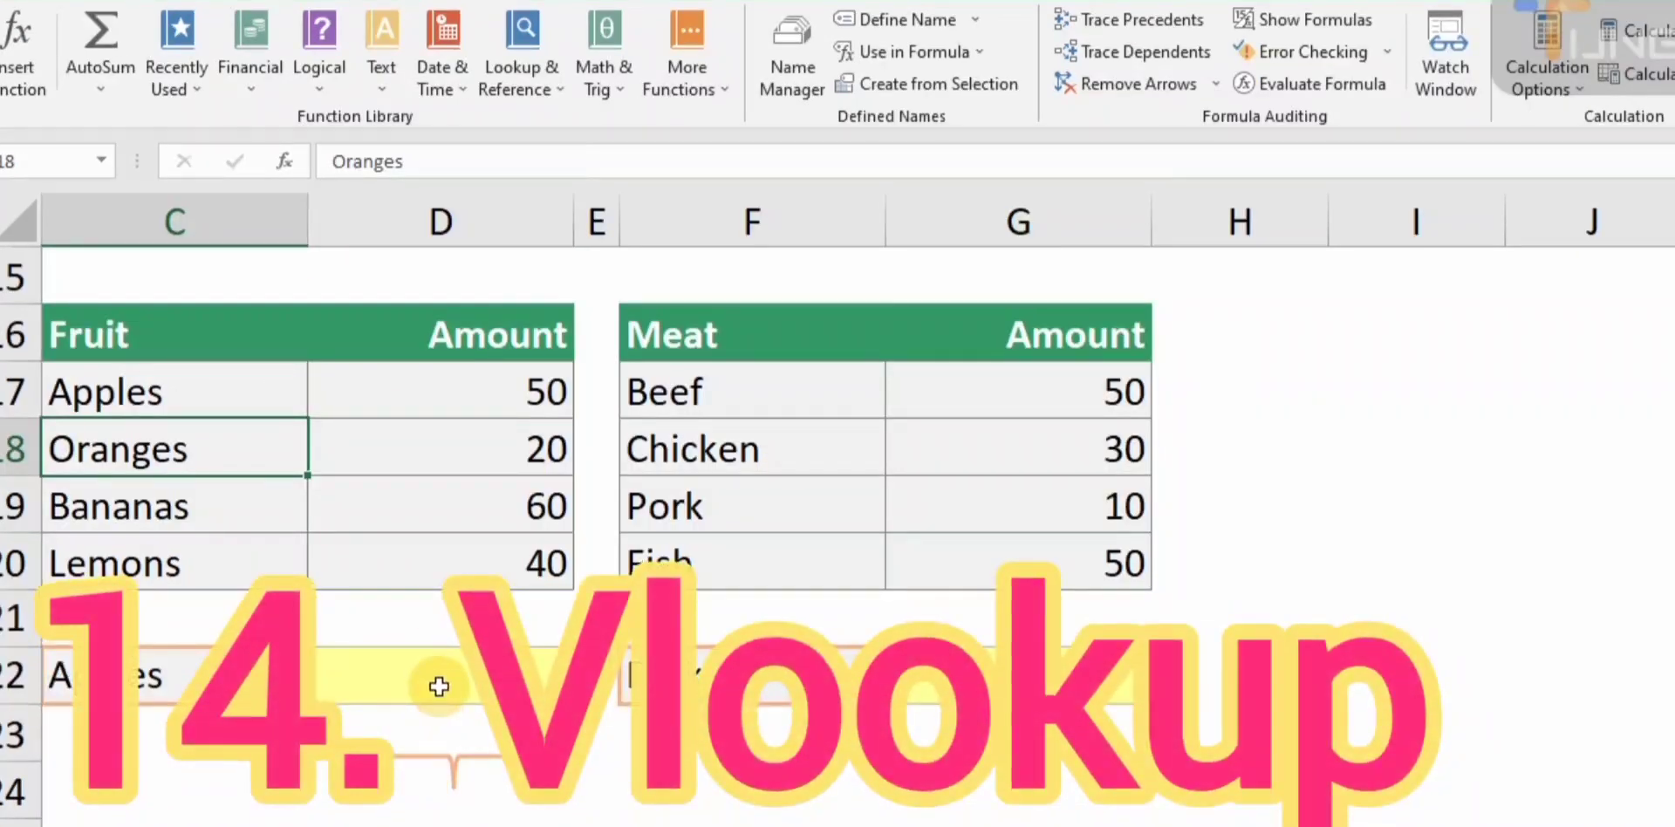
click(439, 687)
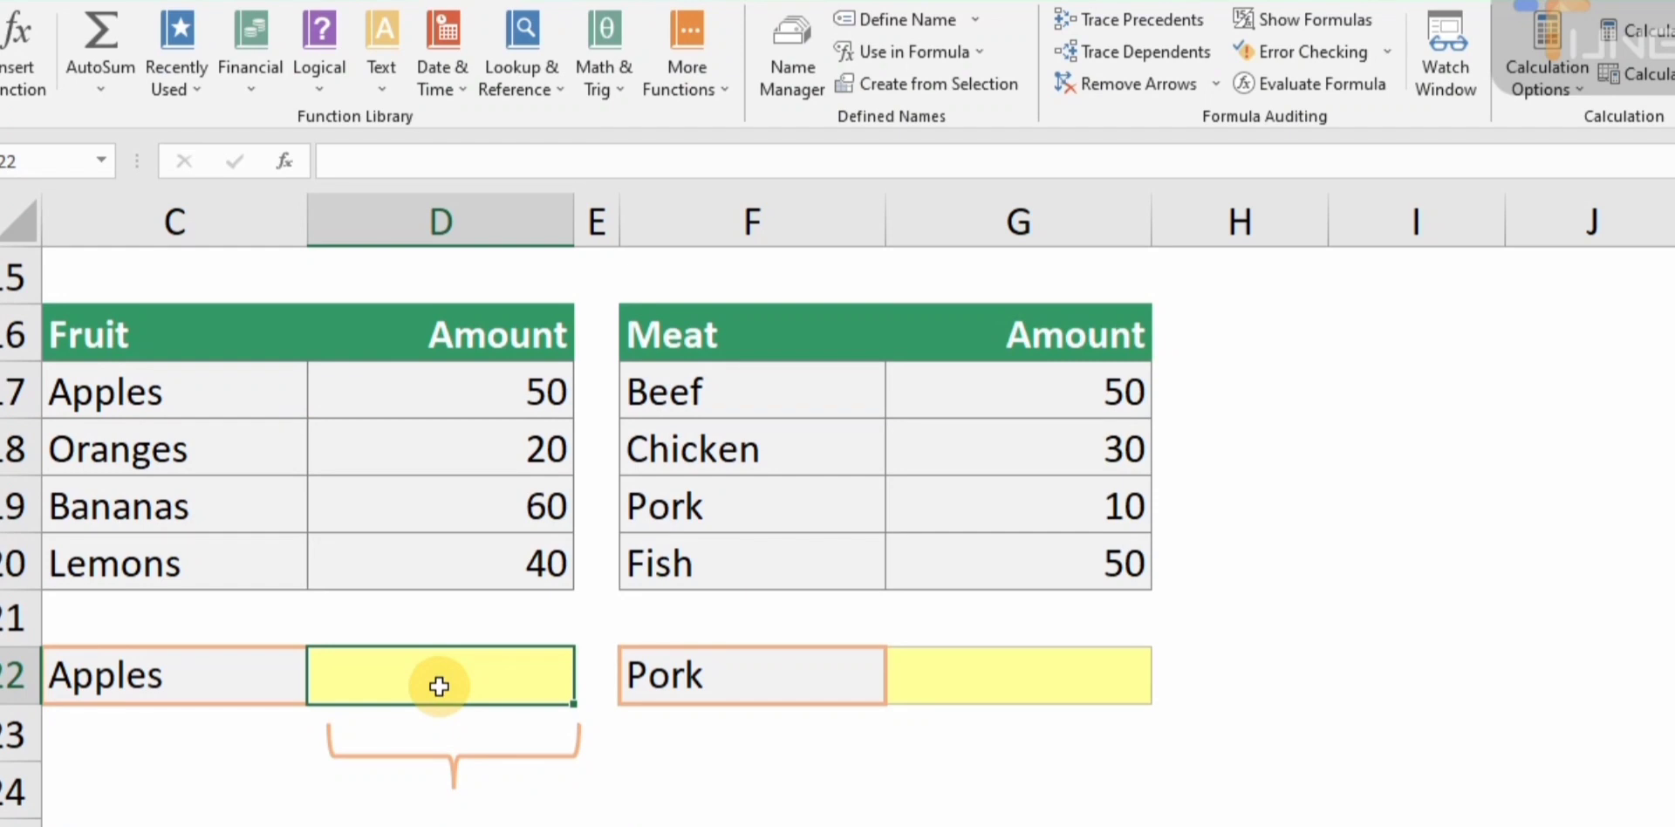
text(=)
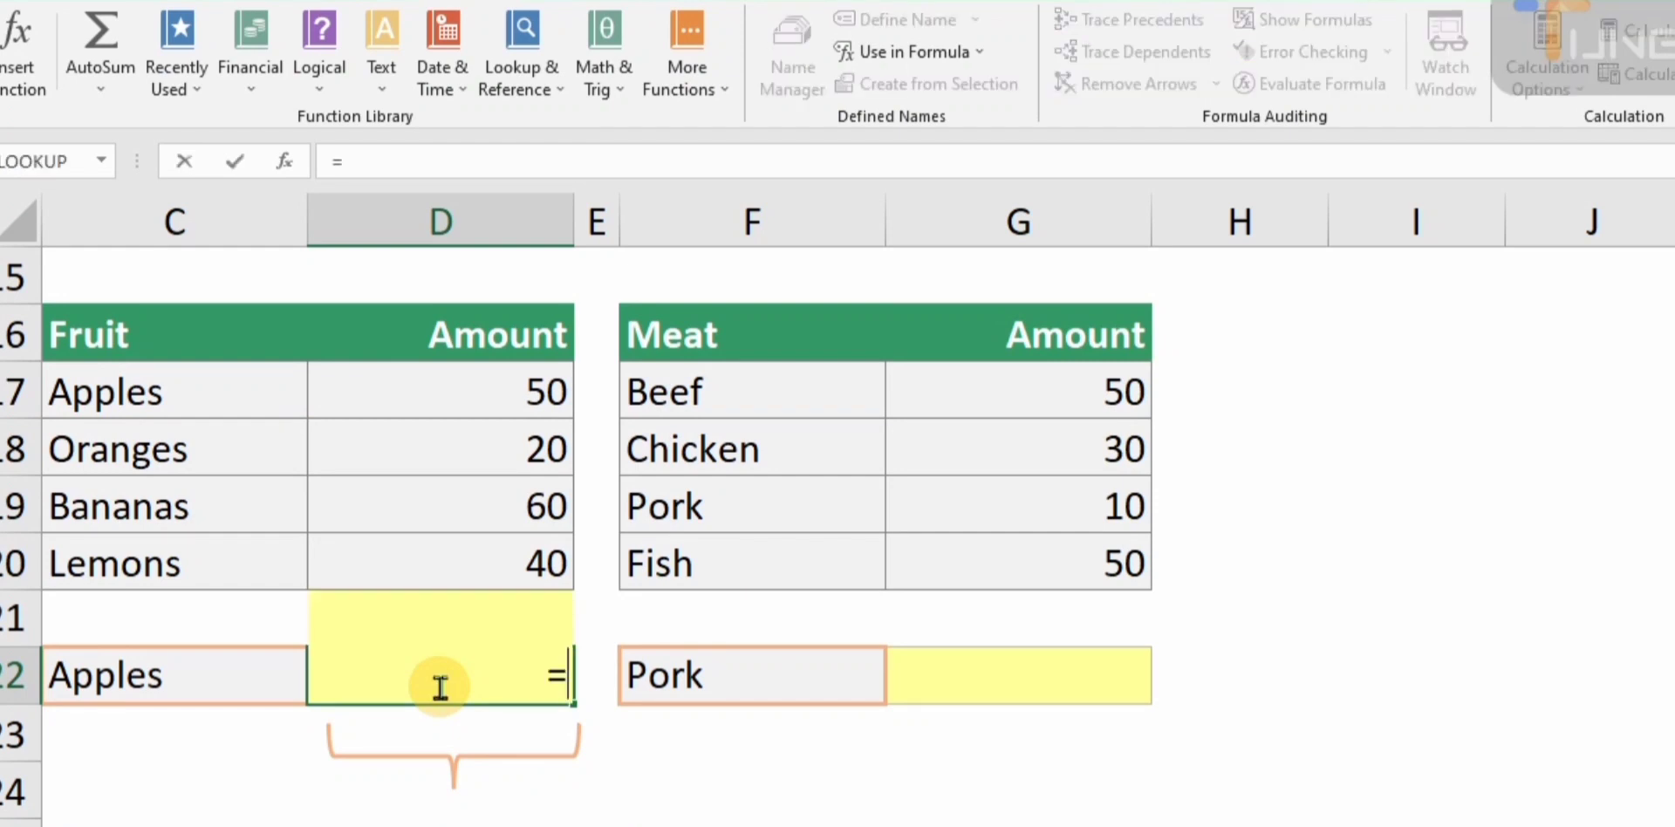
text(Vlookup()
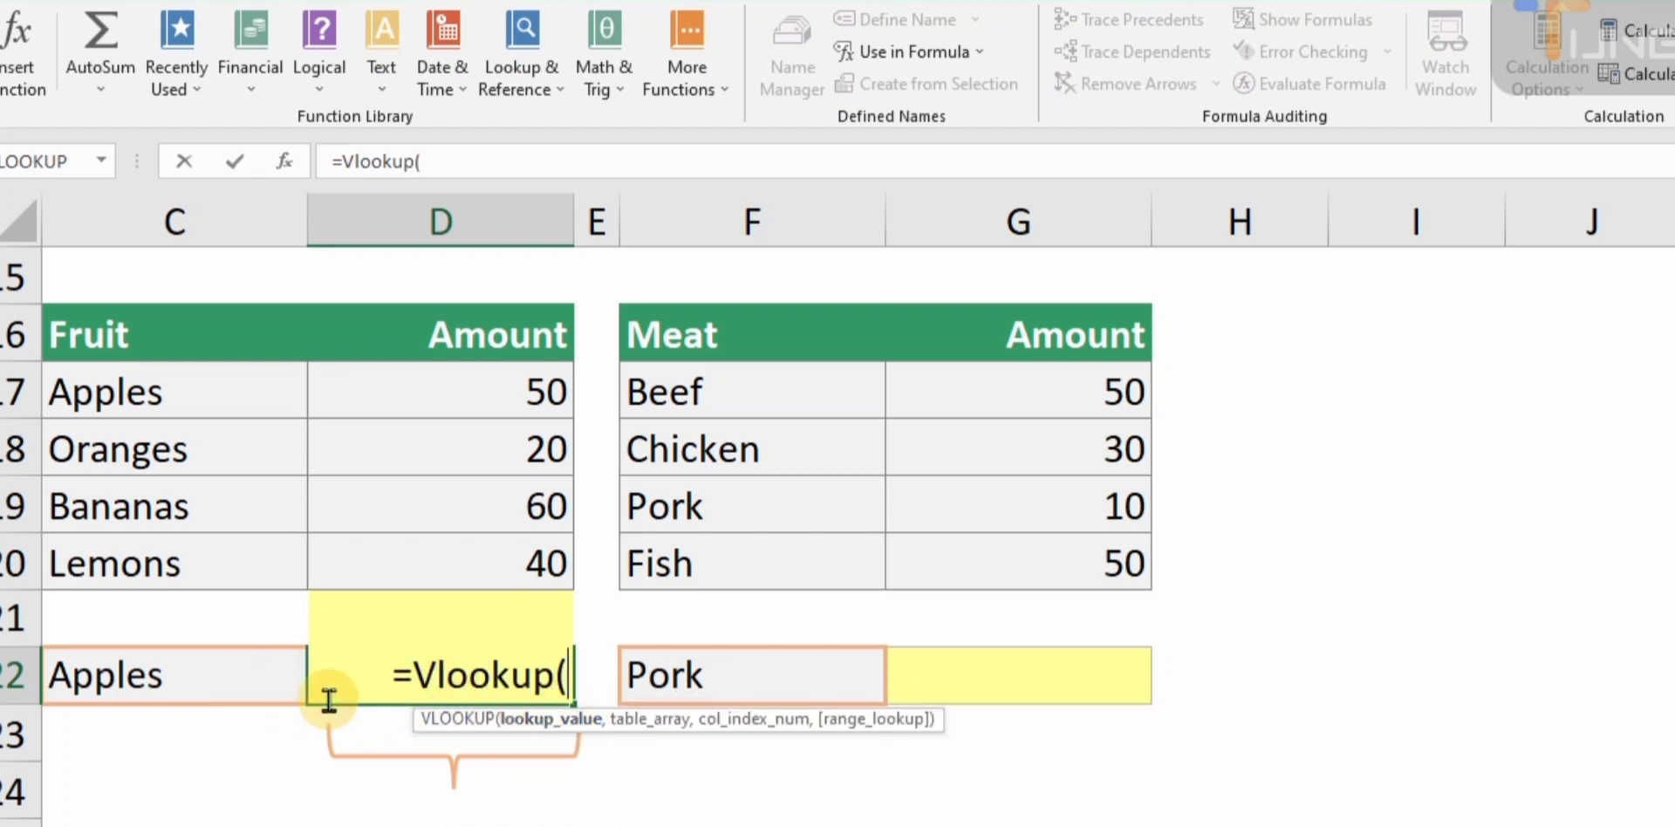
click(232, 681)
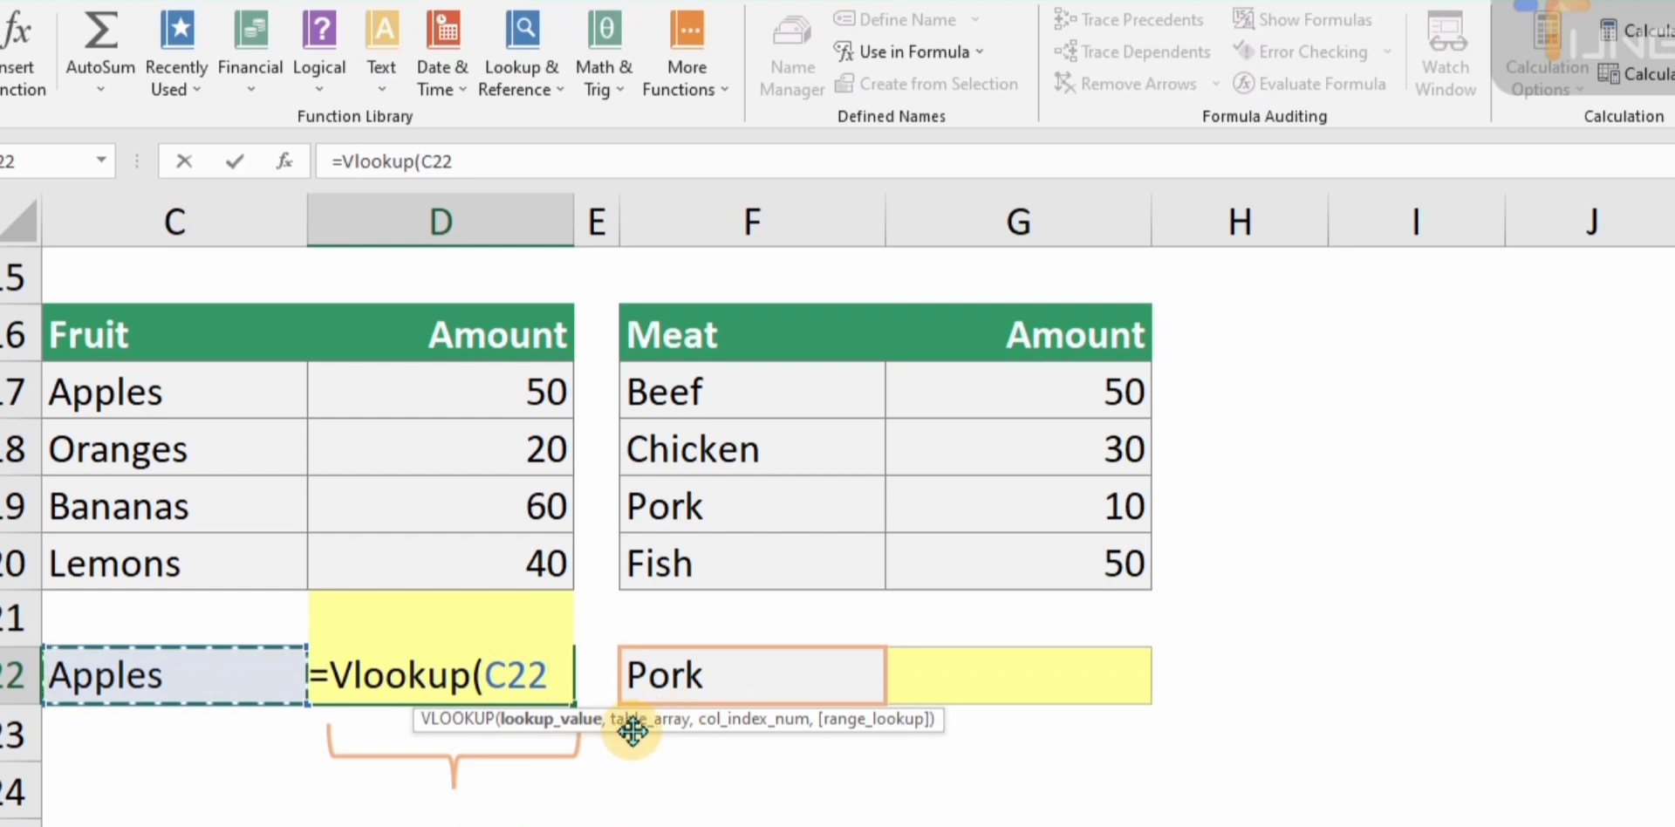
text(,)
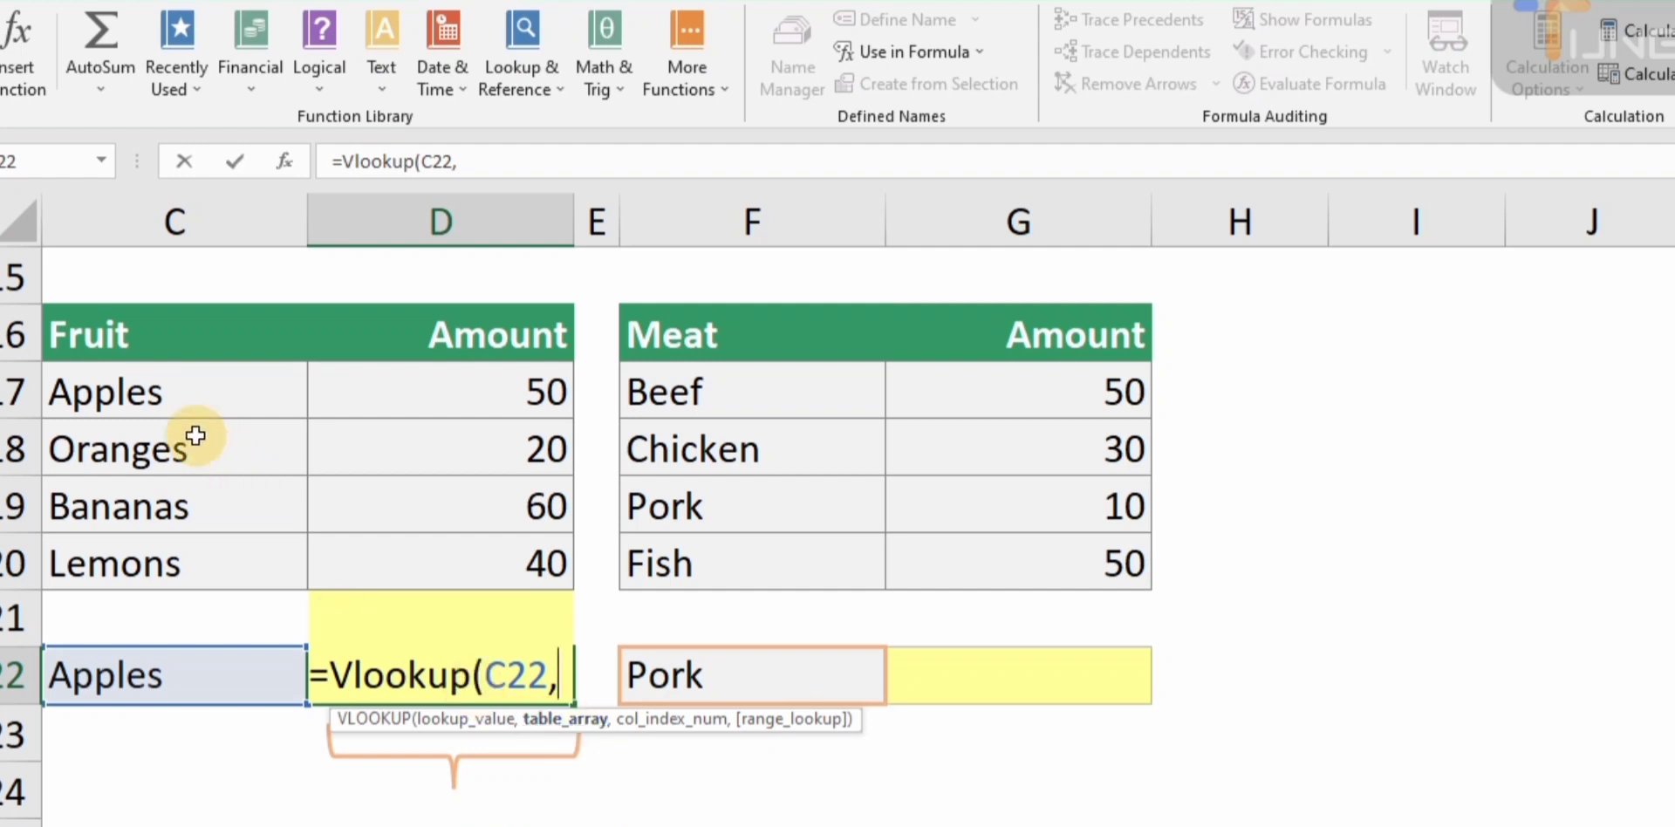
drag(90, 378, 555, 552)
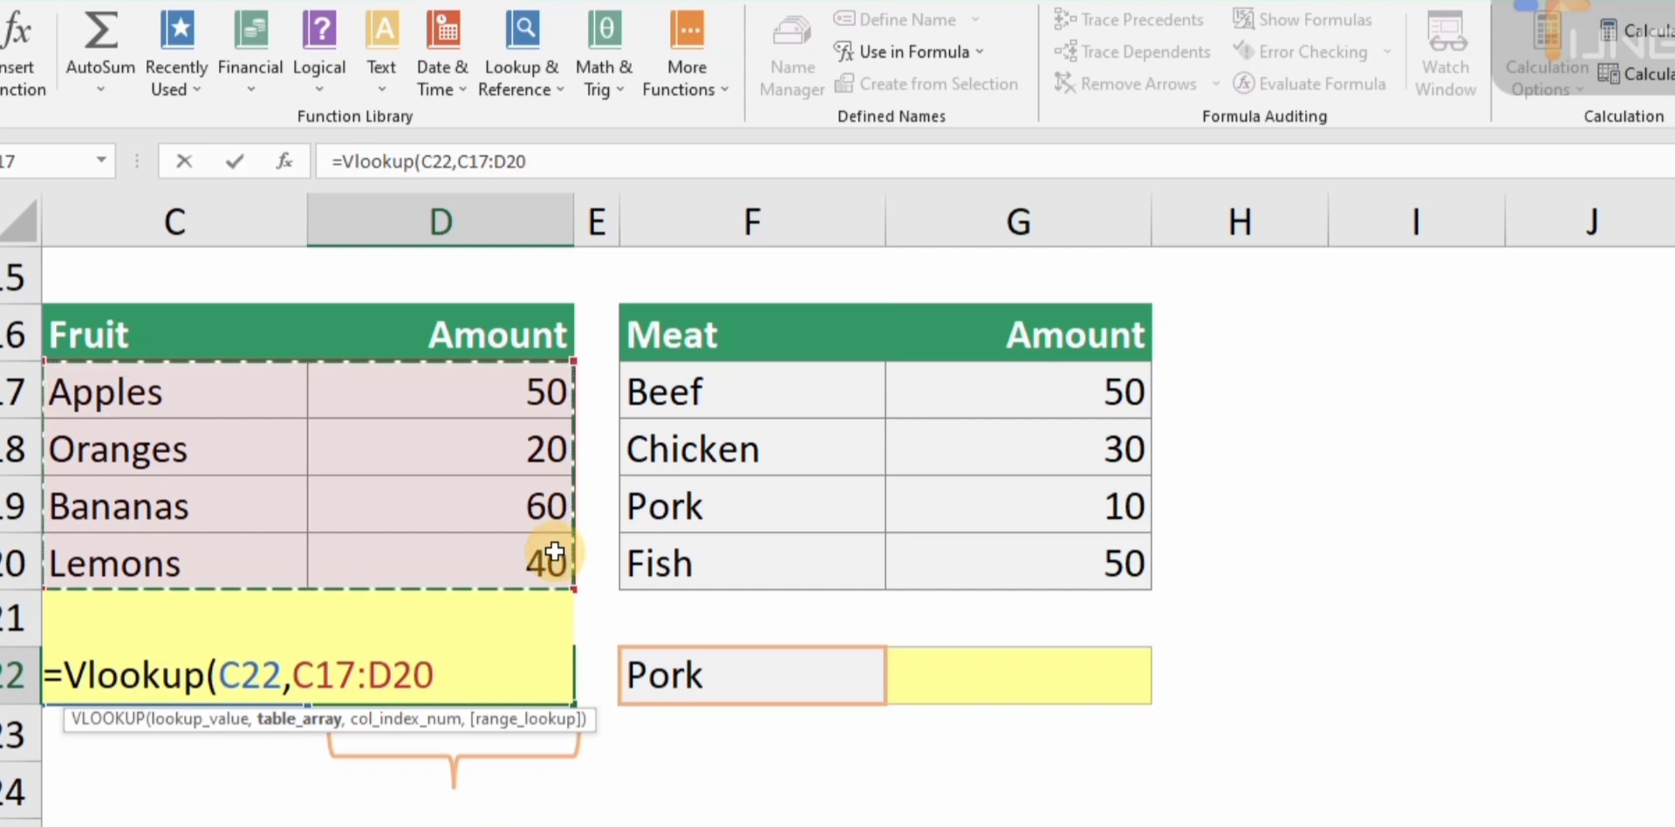
text(,)
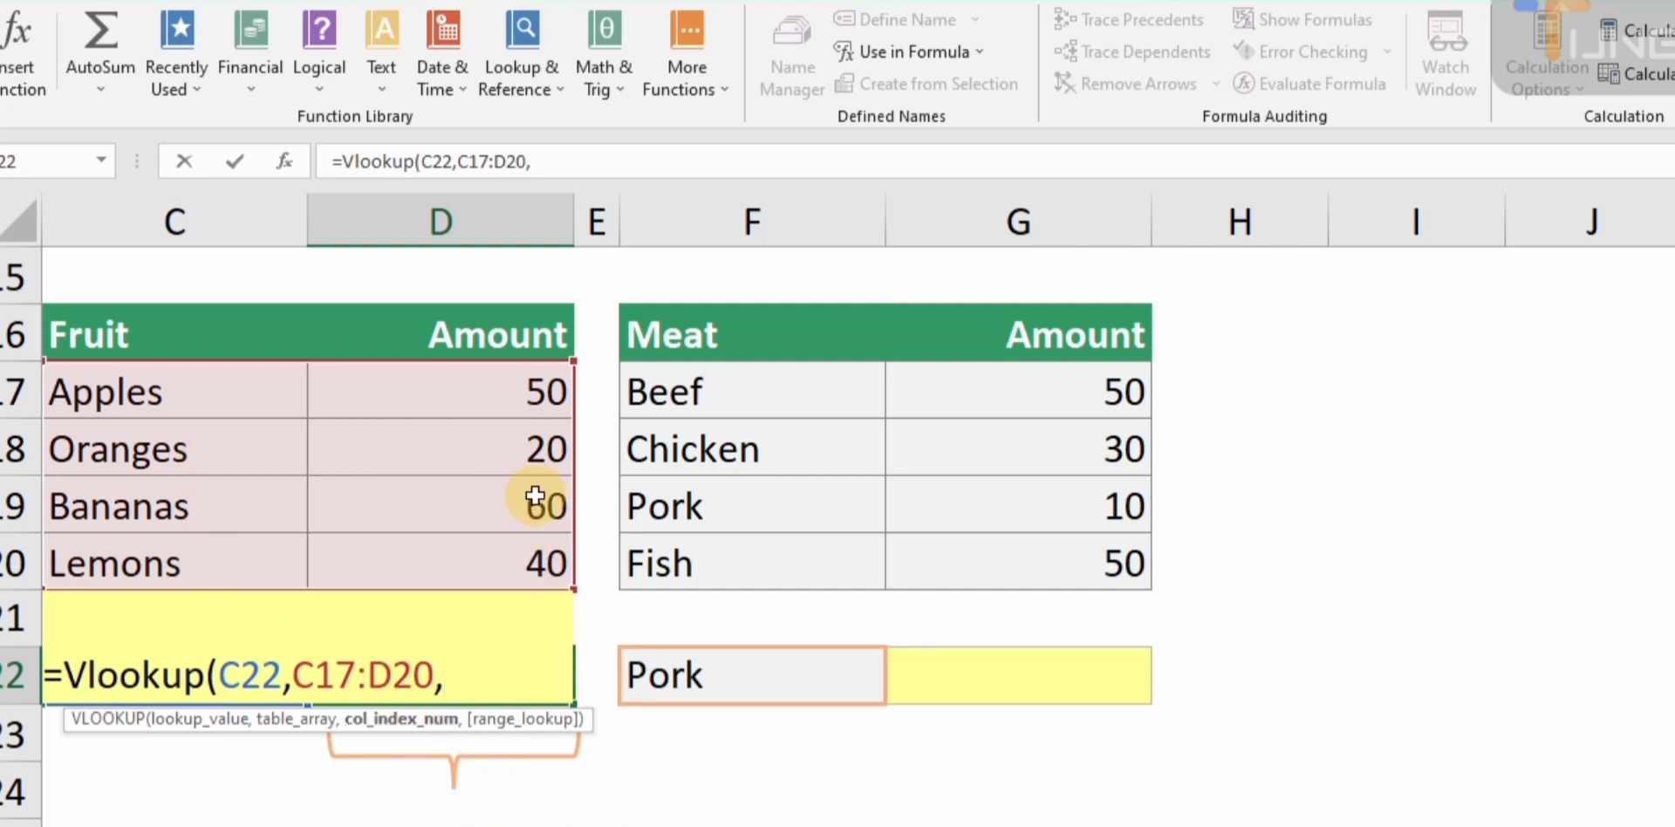
text(2,)
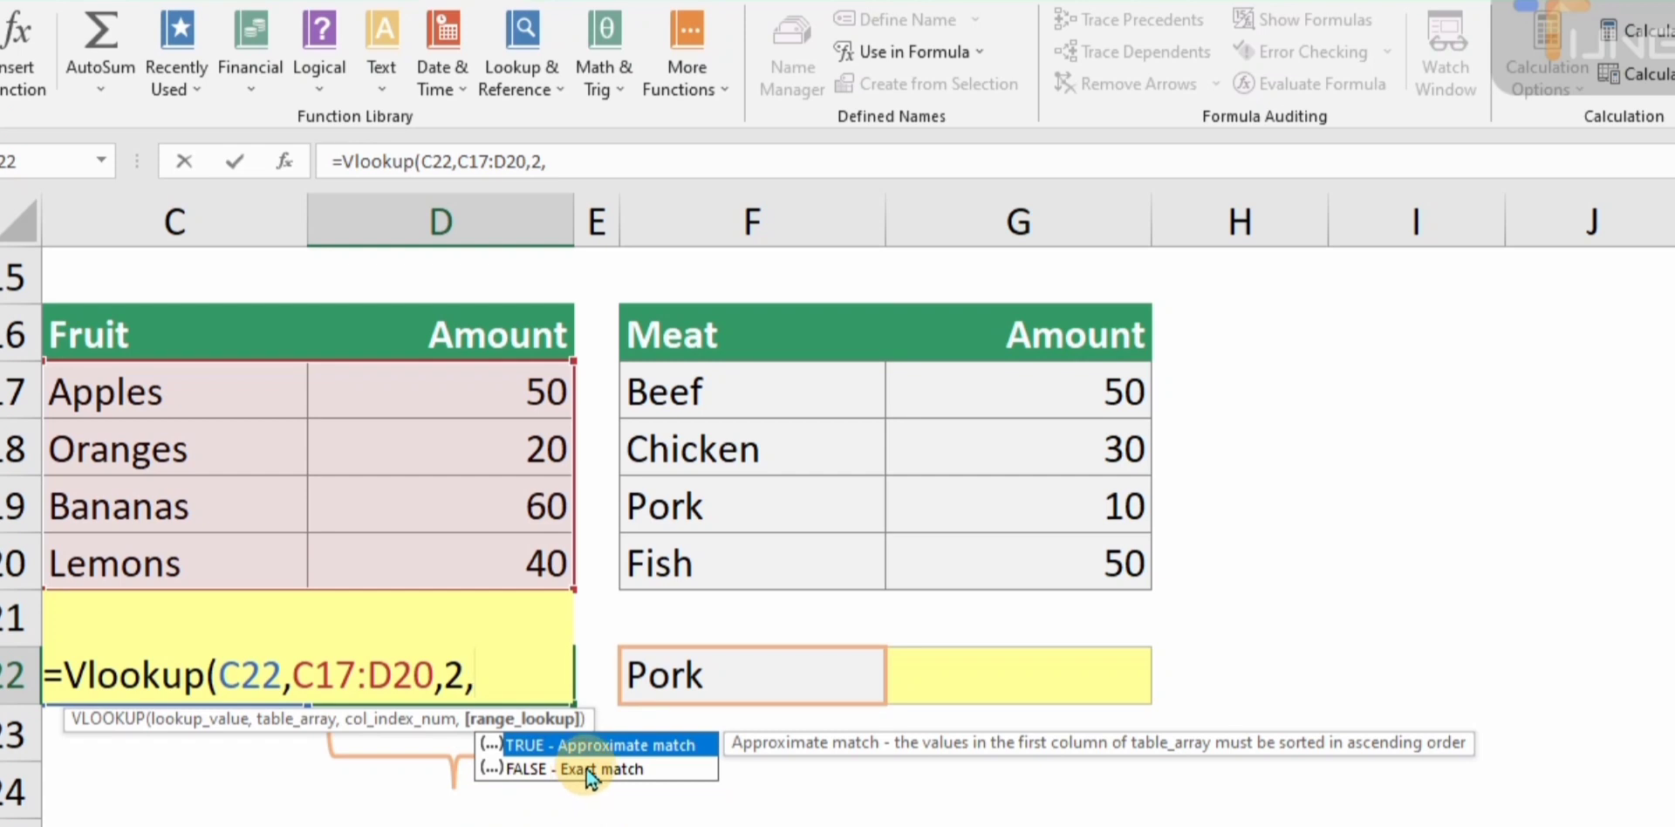
text(Fals)
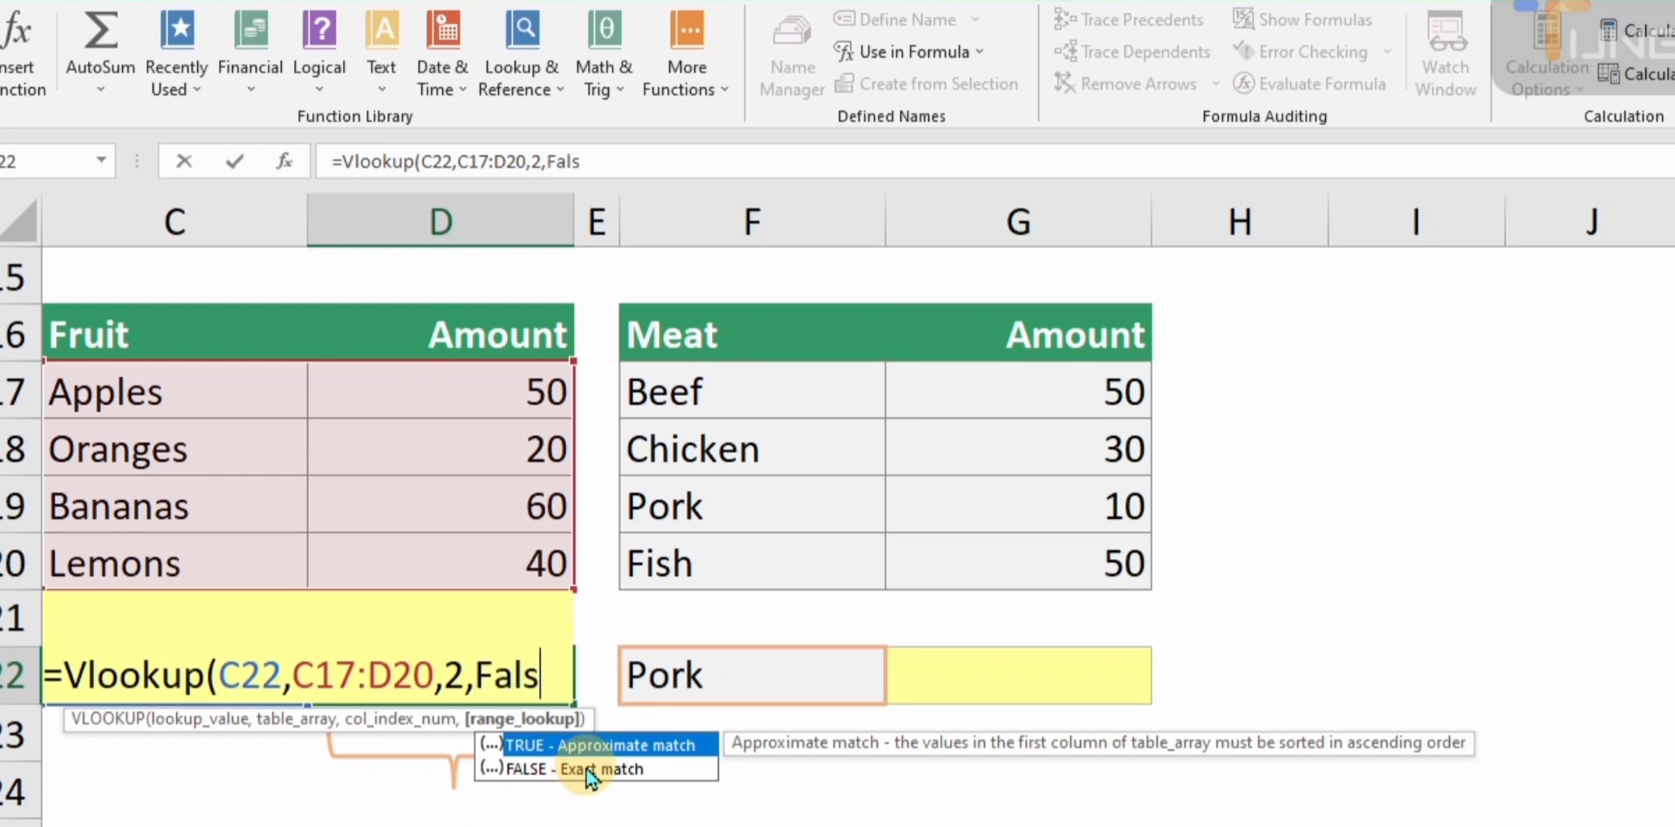
text(e))
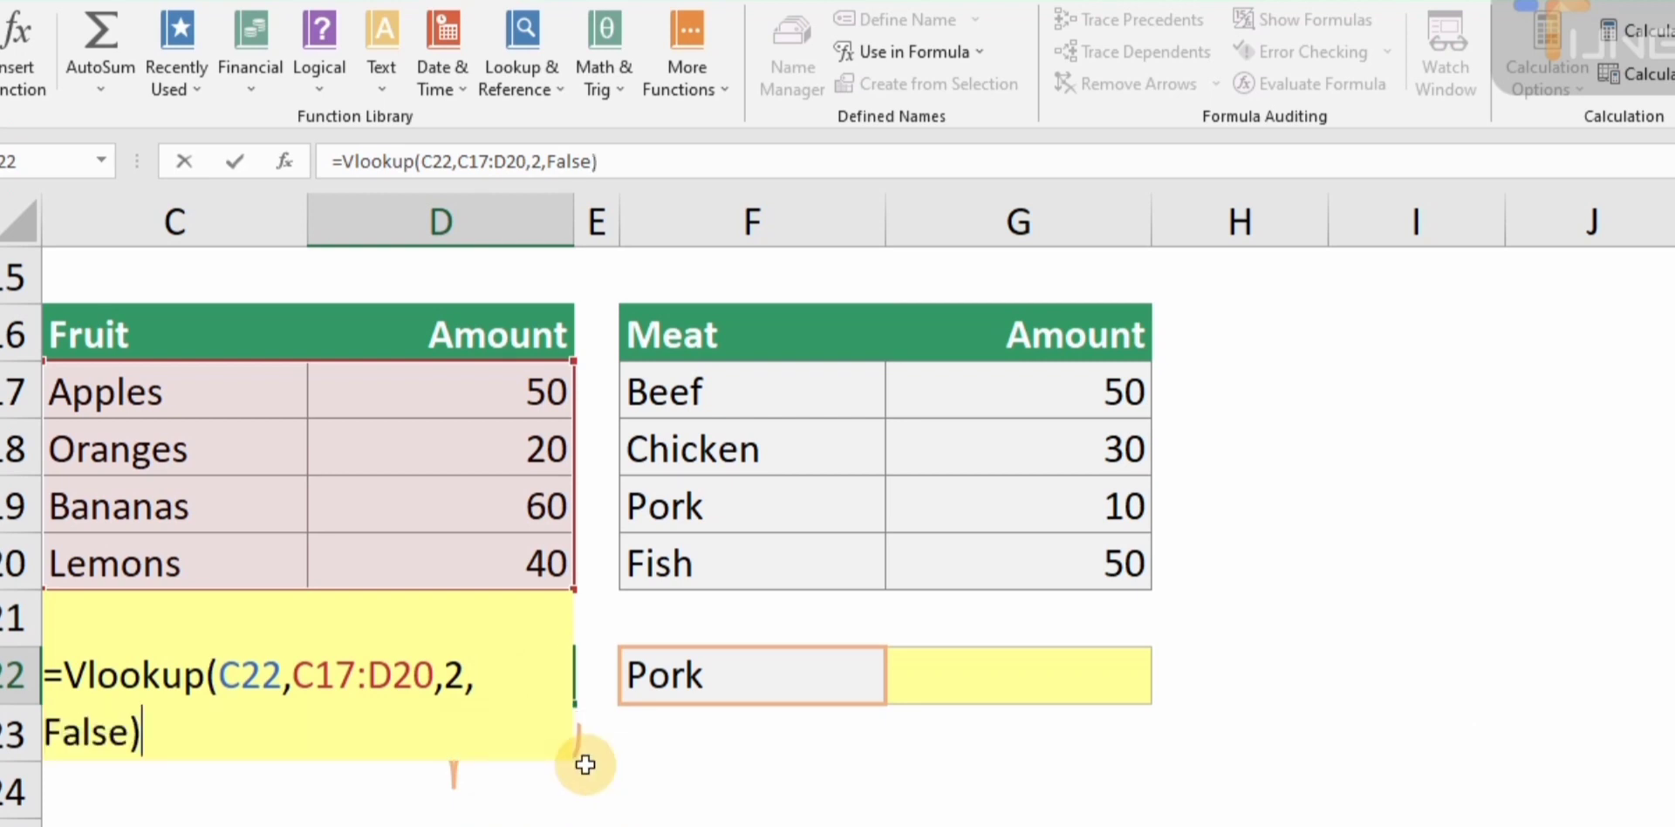
key(Return)
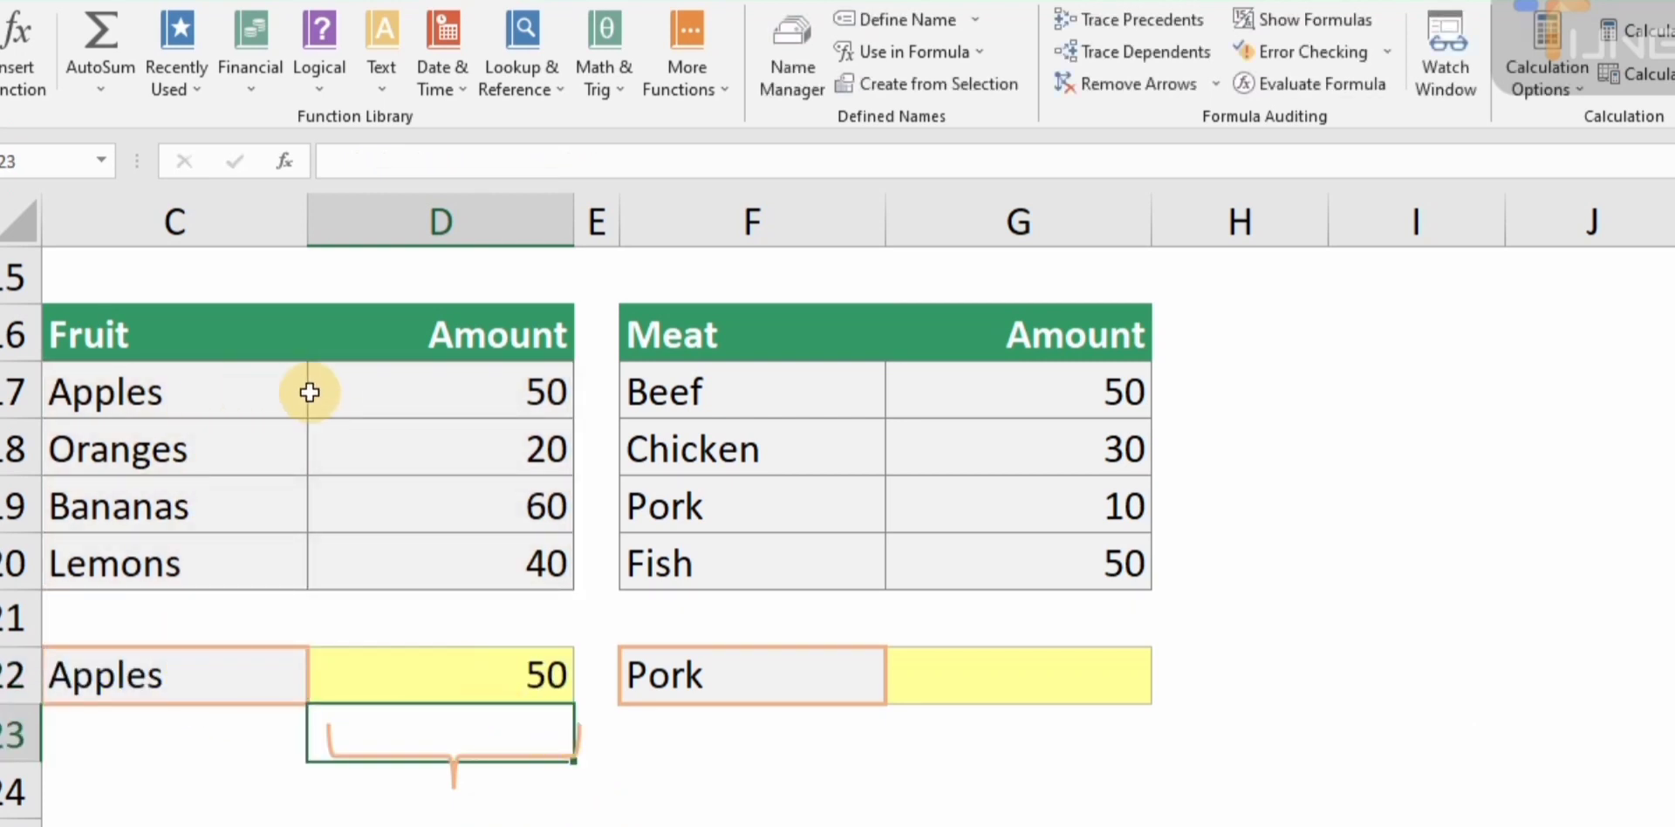
- Test the fruit lookup by switching C22 to Oranges, Bananas and finally Lemons
click(486, 677)
click(258, 672)
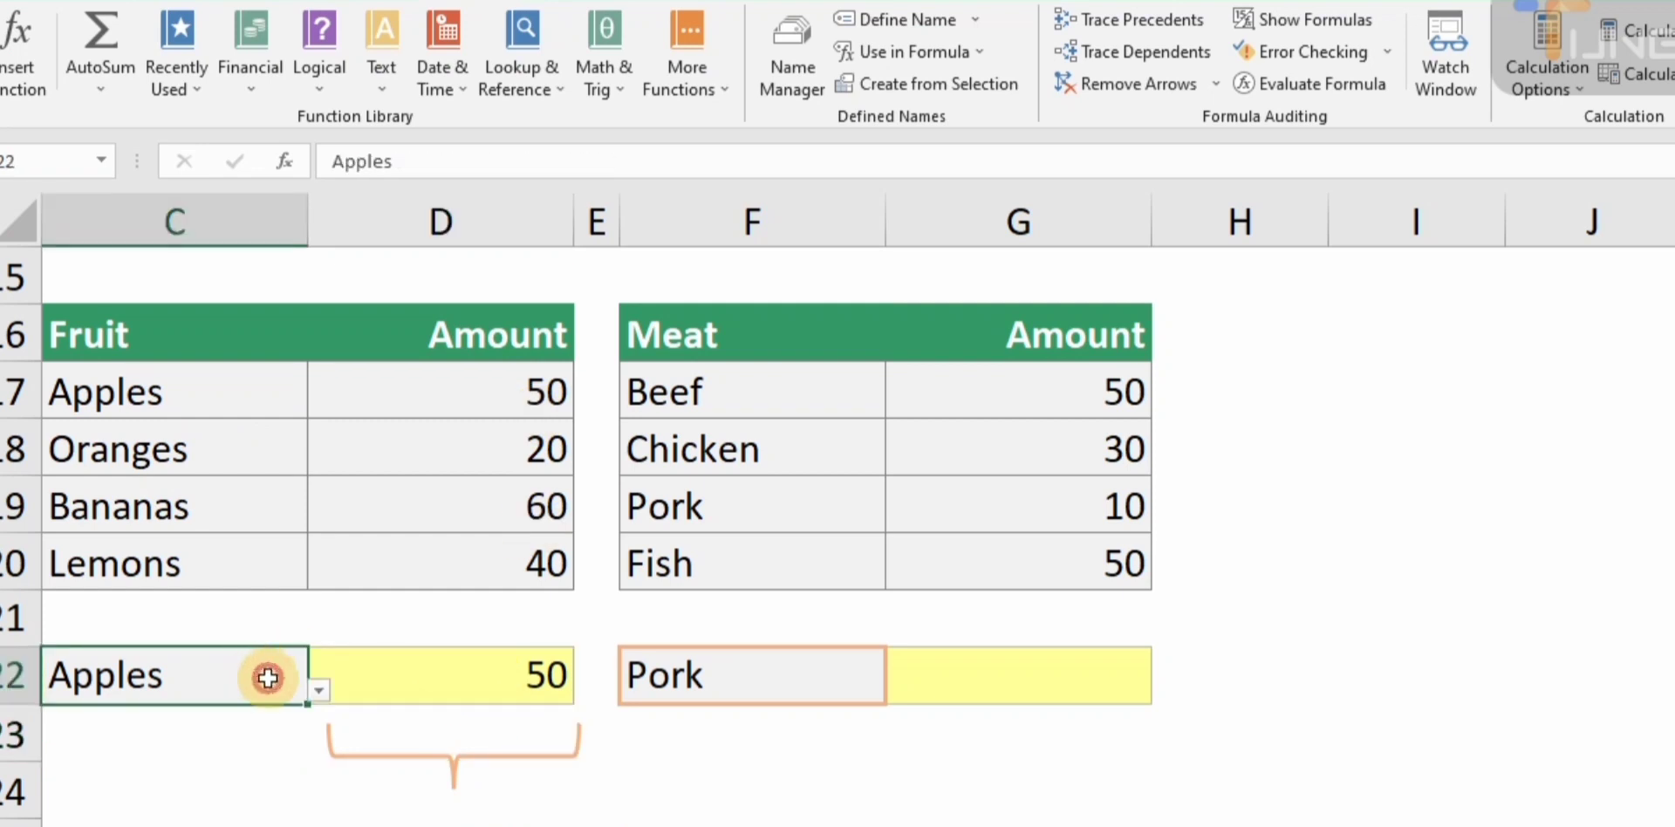
click(318, 694)
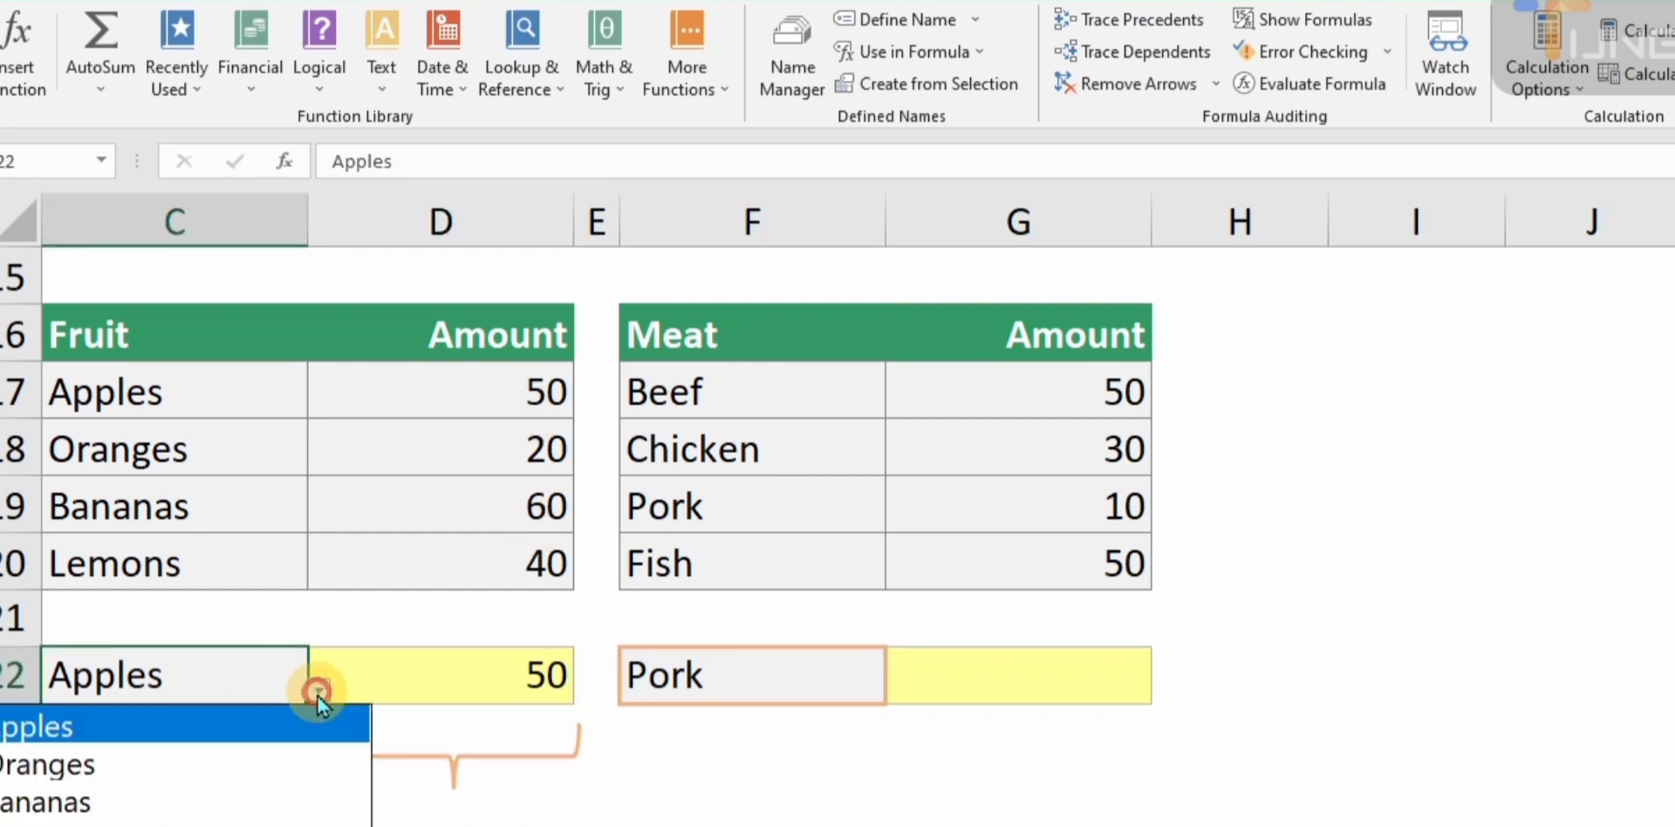
click(222, 760)
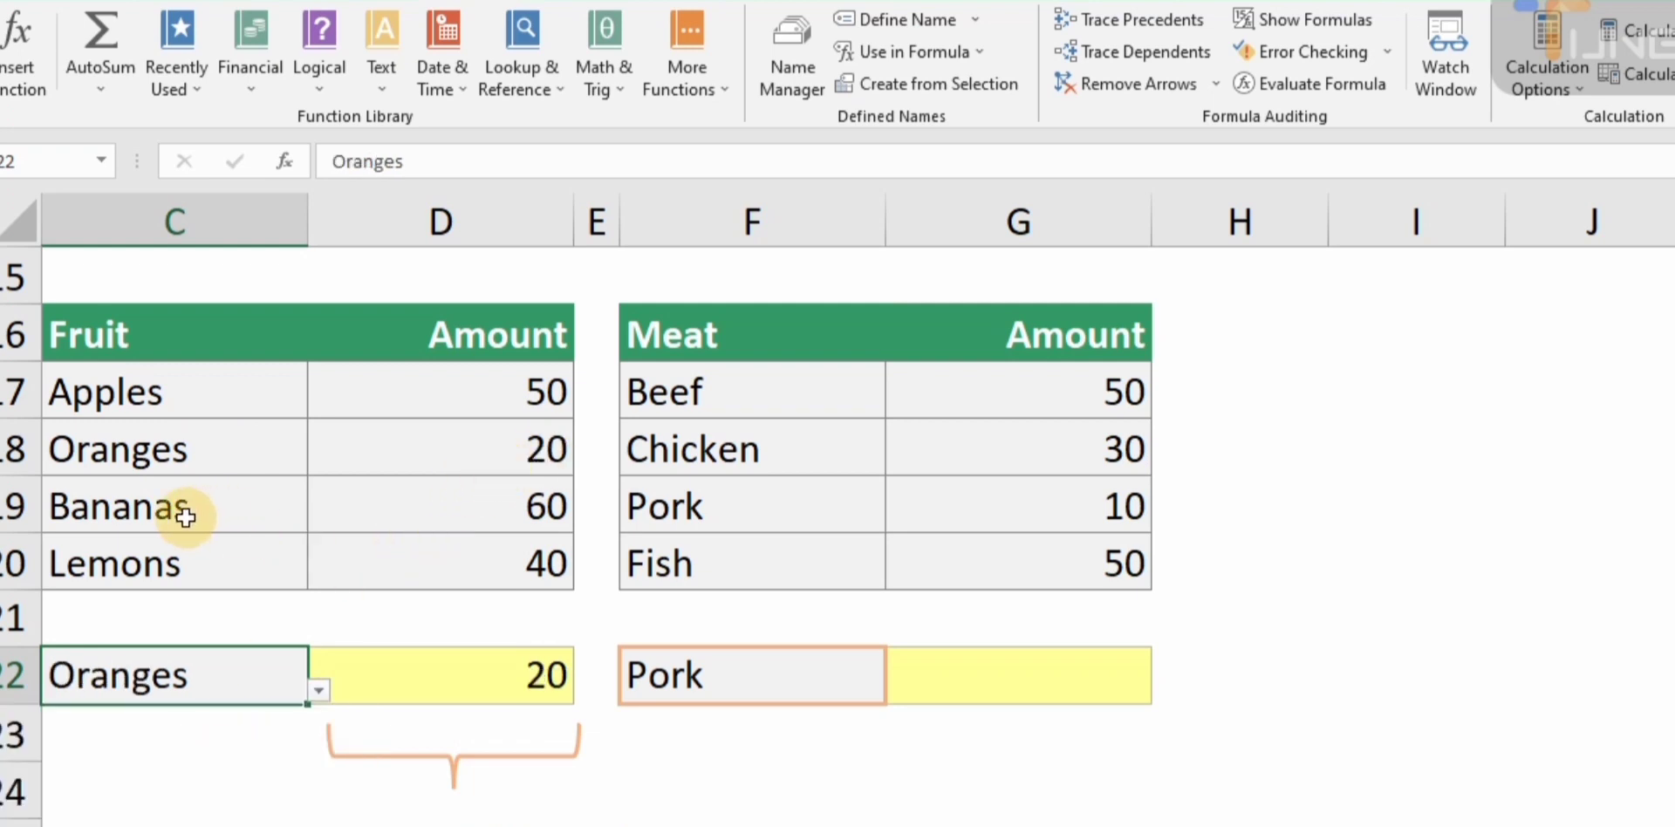
click(318, 690)
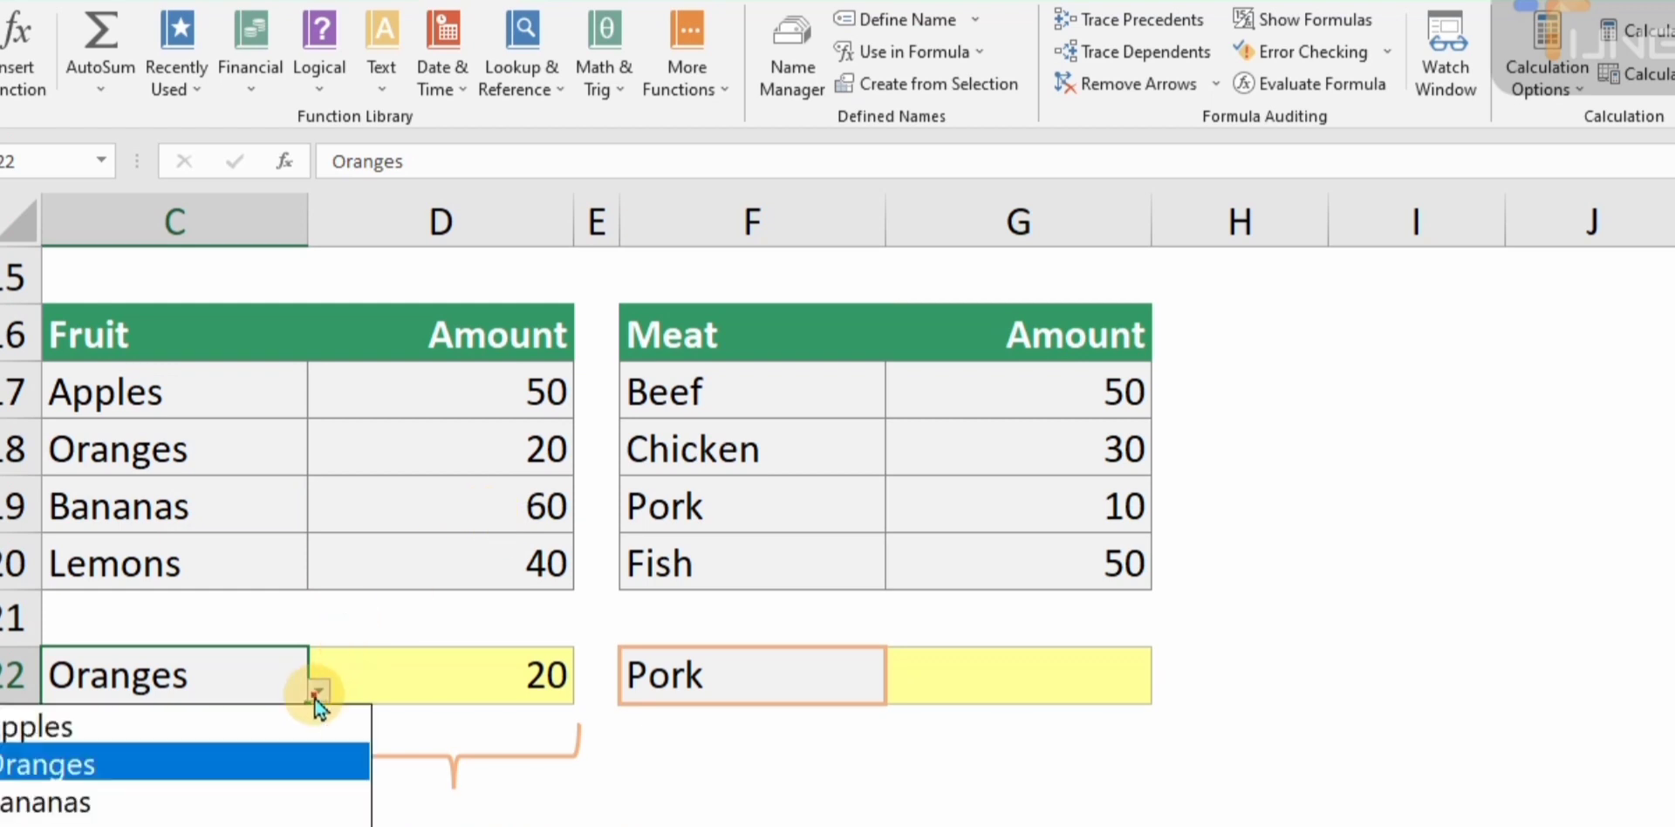
click(203, 803)
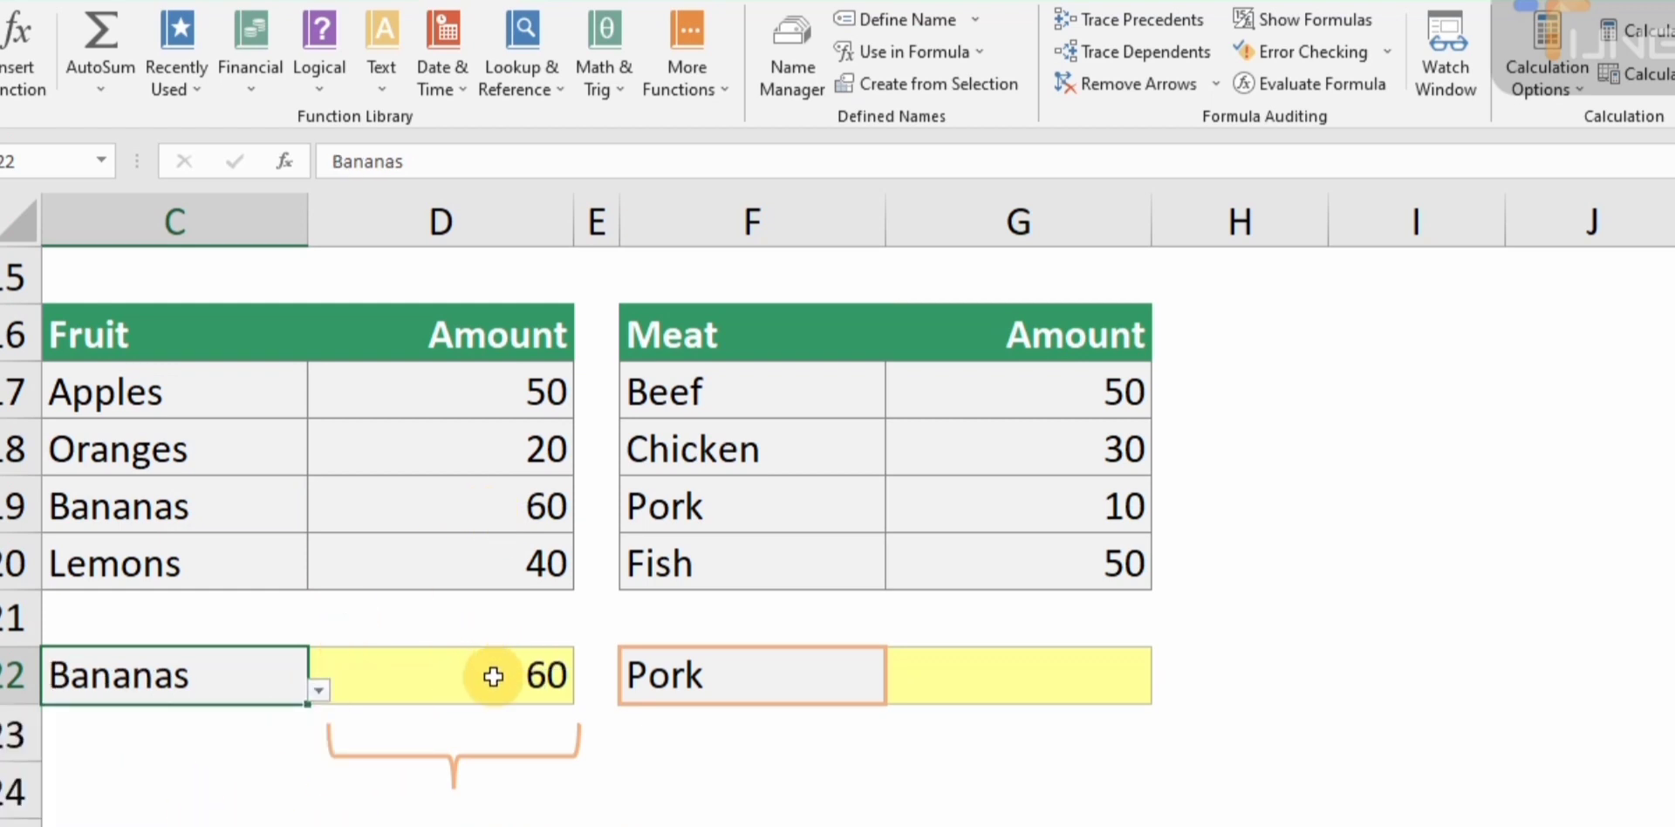
click(320, 694)
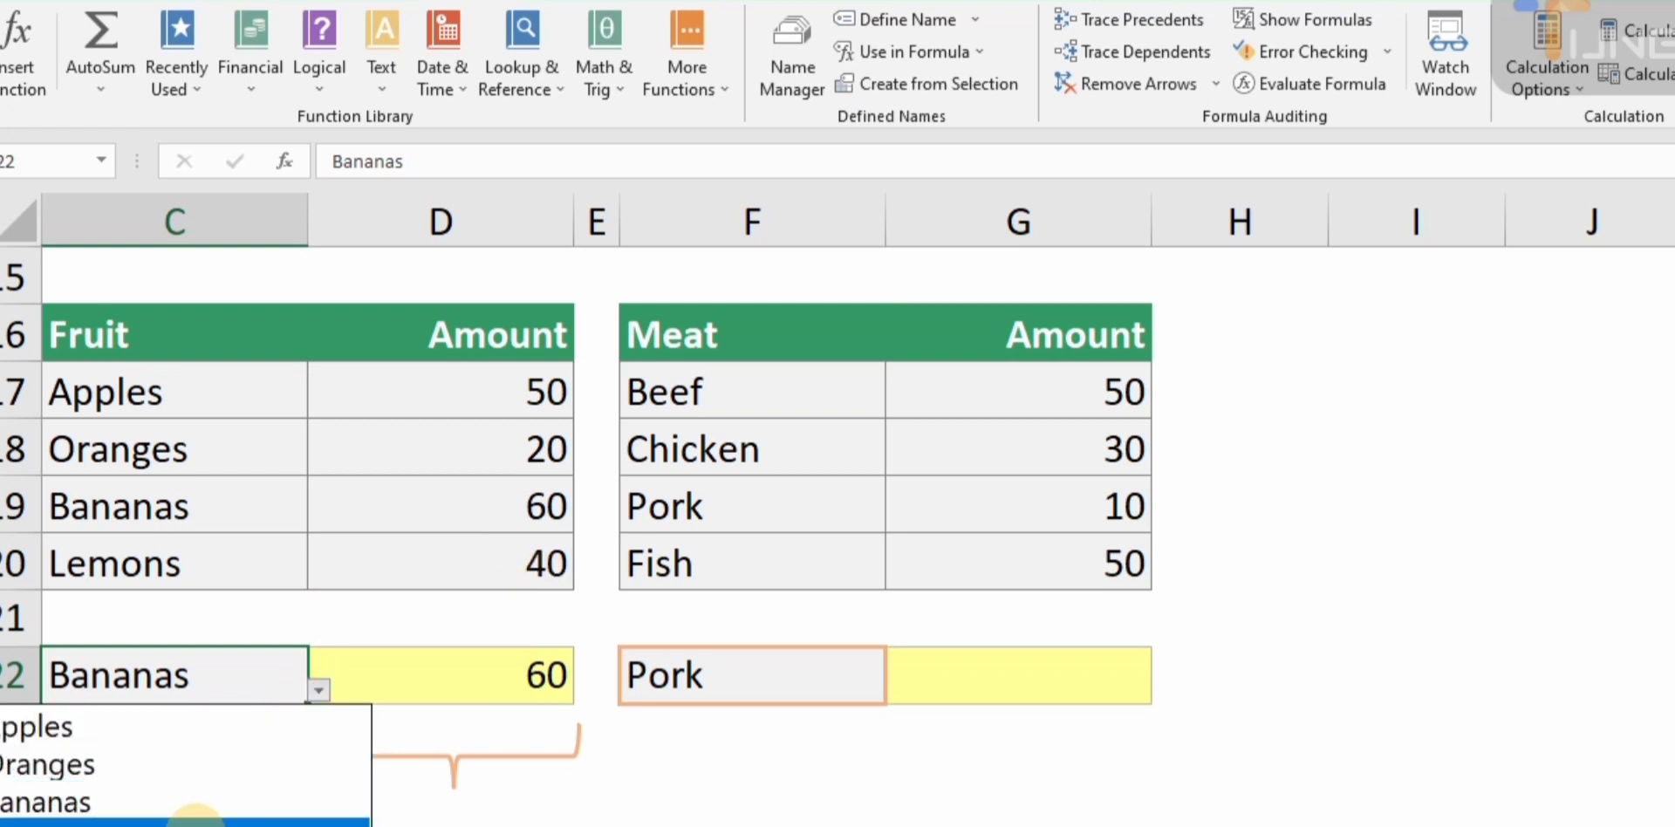
click(195, 820)
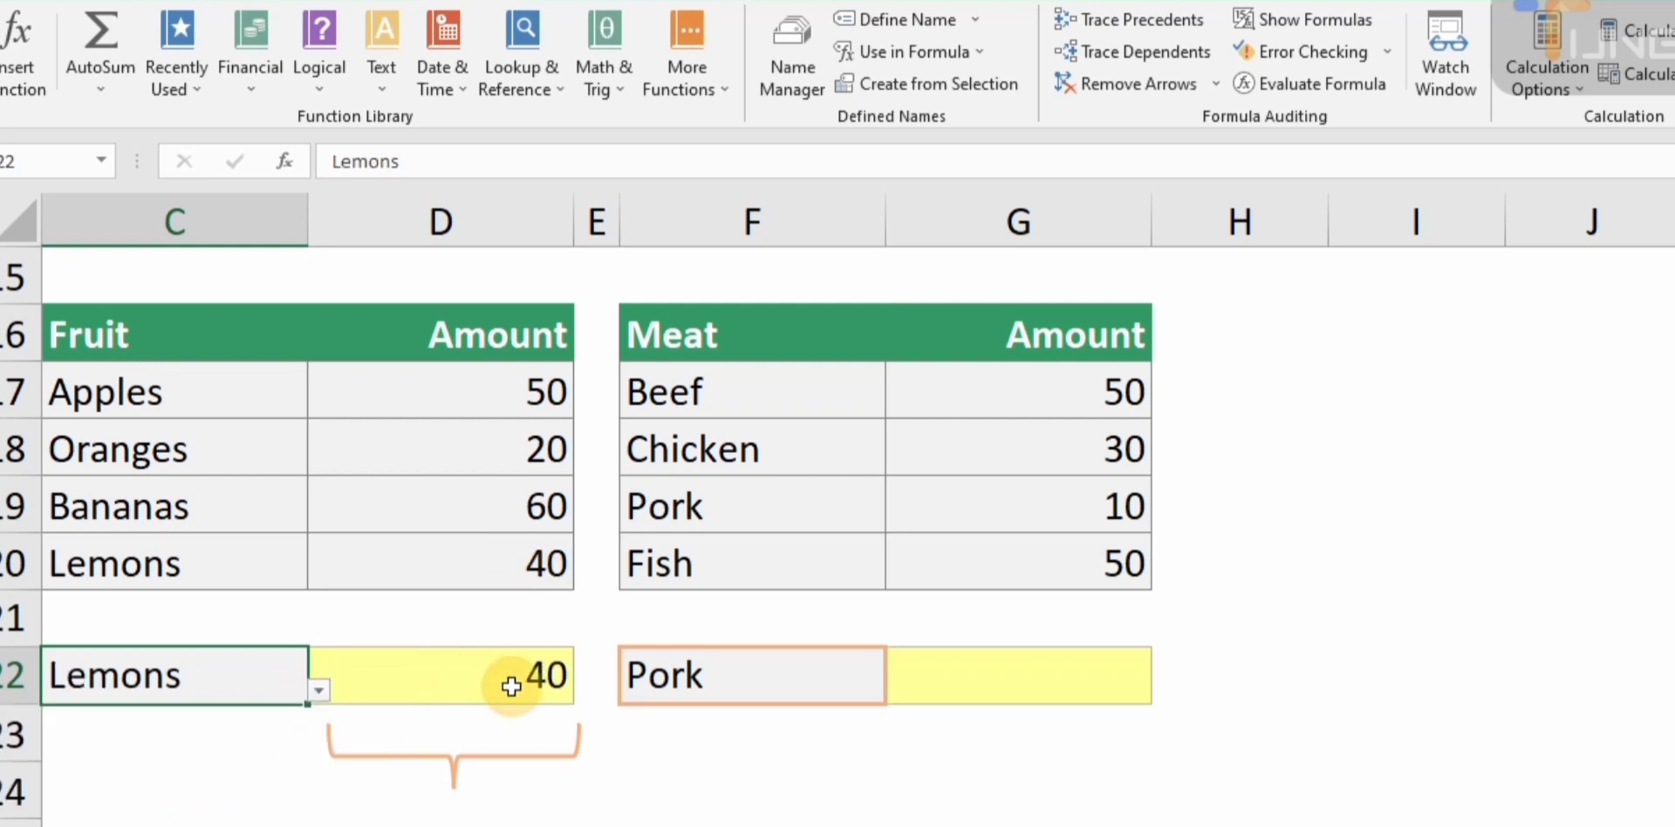
- In cell G22, enter =VLOOKUP(F22,F17:G20,2,False) to look up the amount for the meat in F22
click(1071, 675)
text(=)
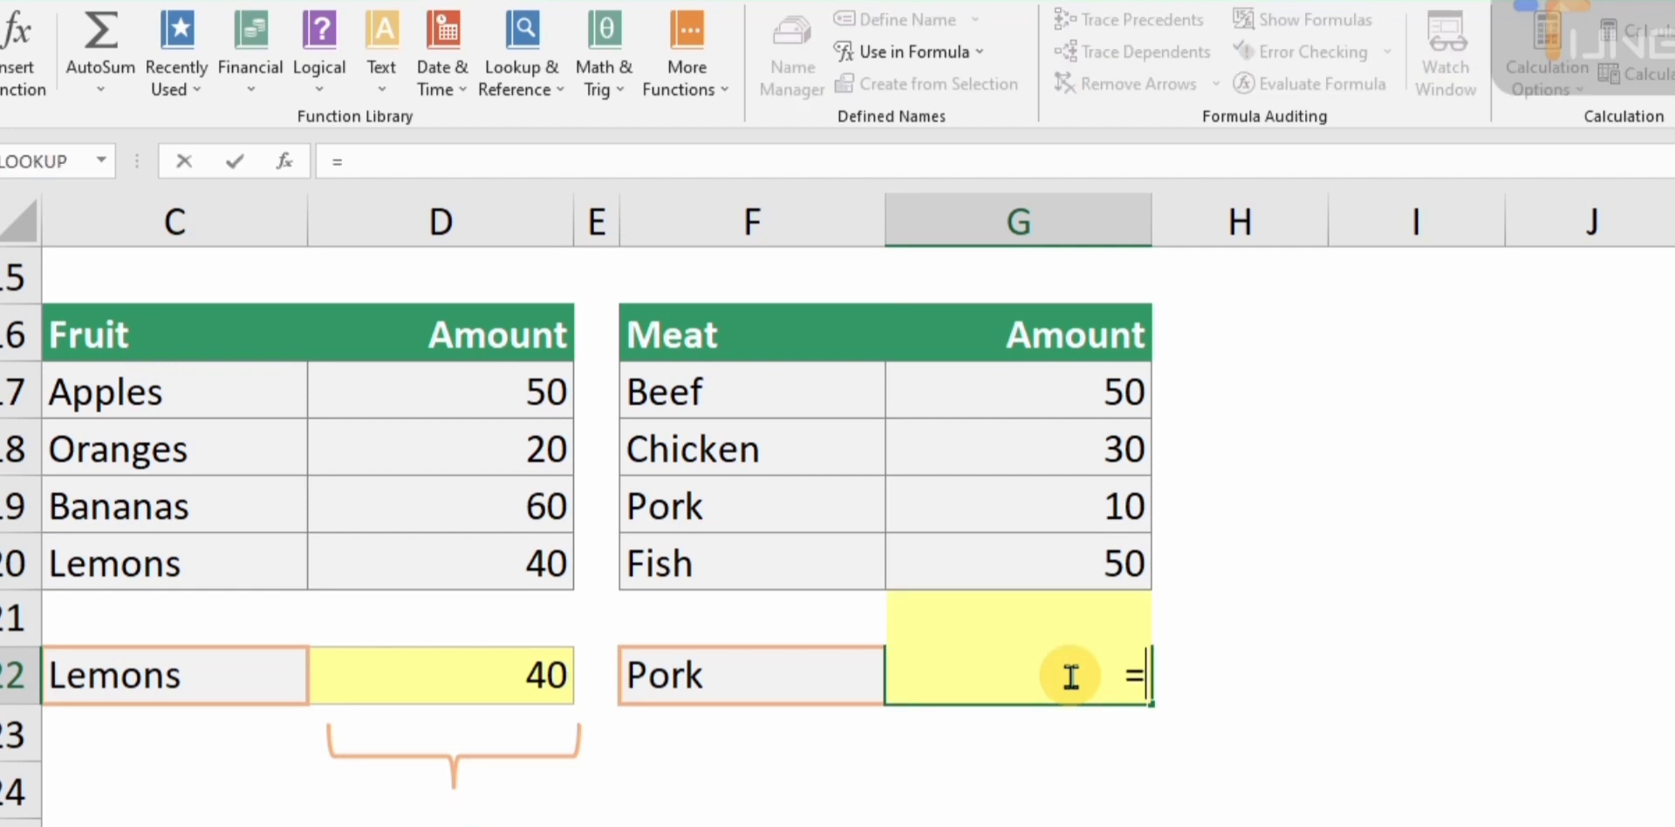
text(Vlookup)
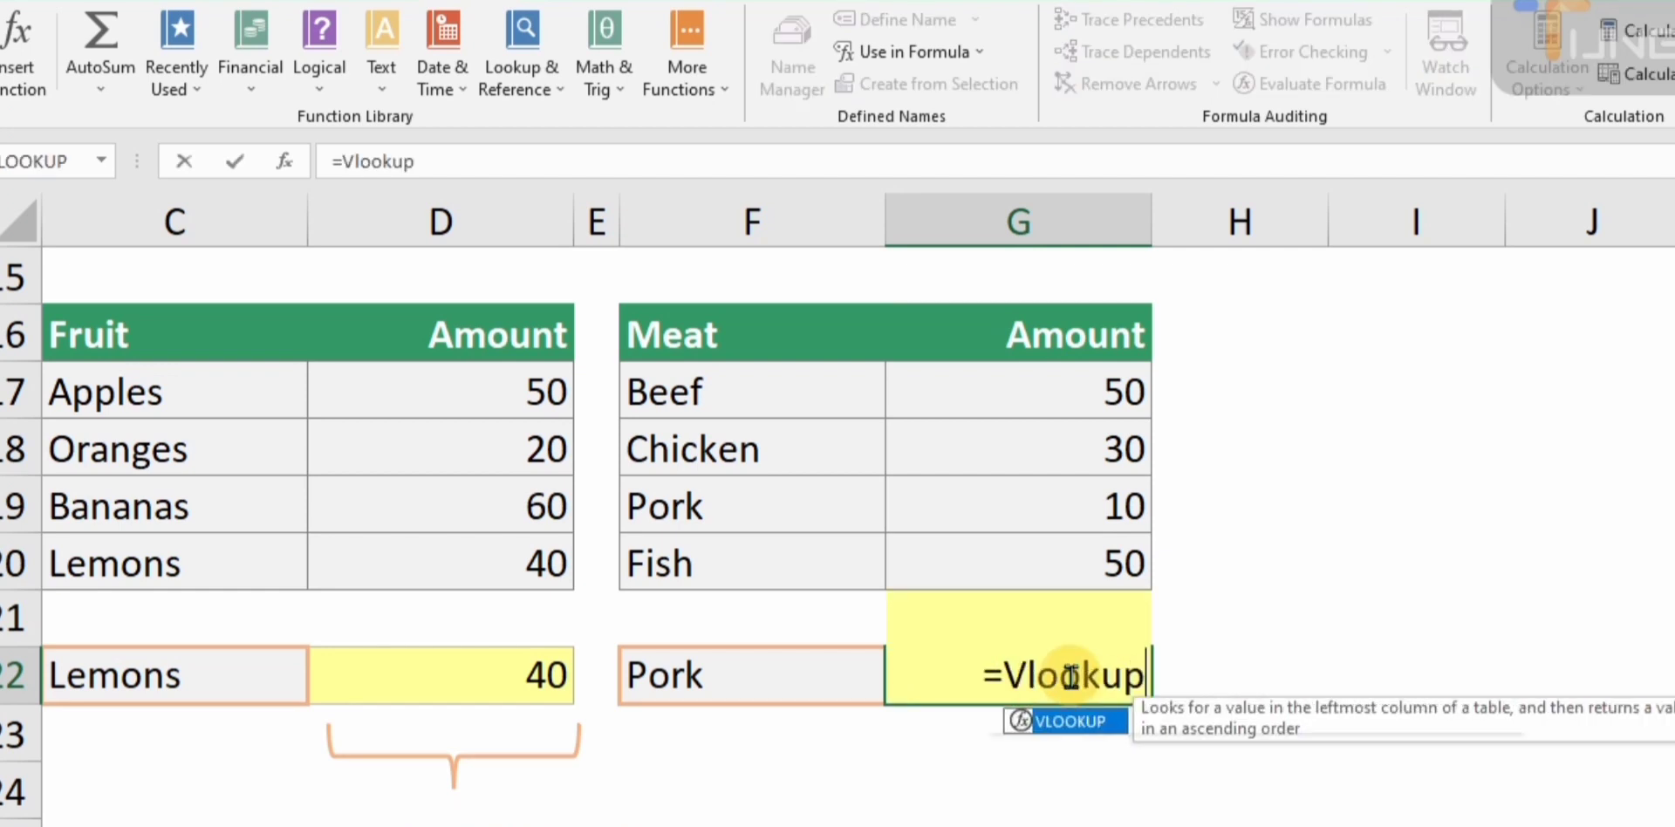
text(()
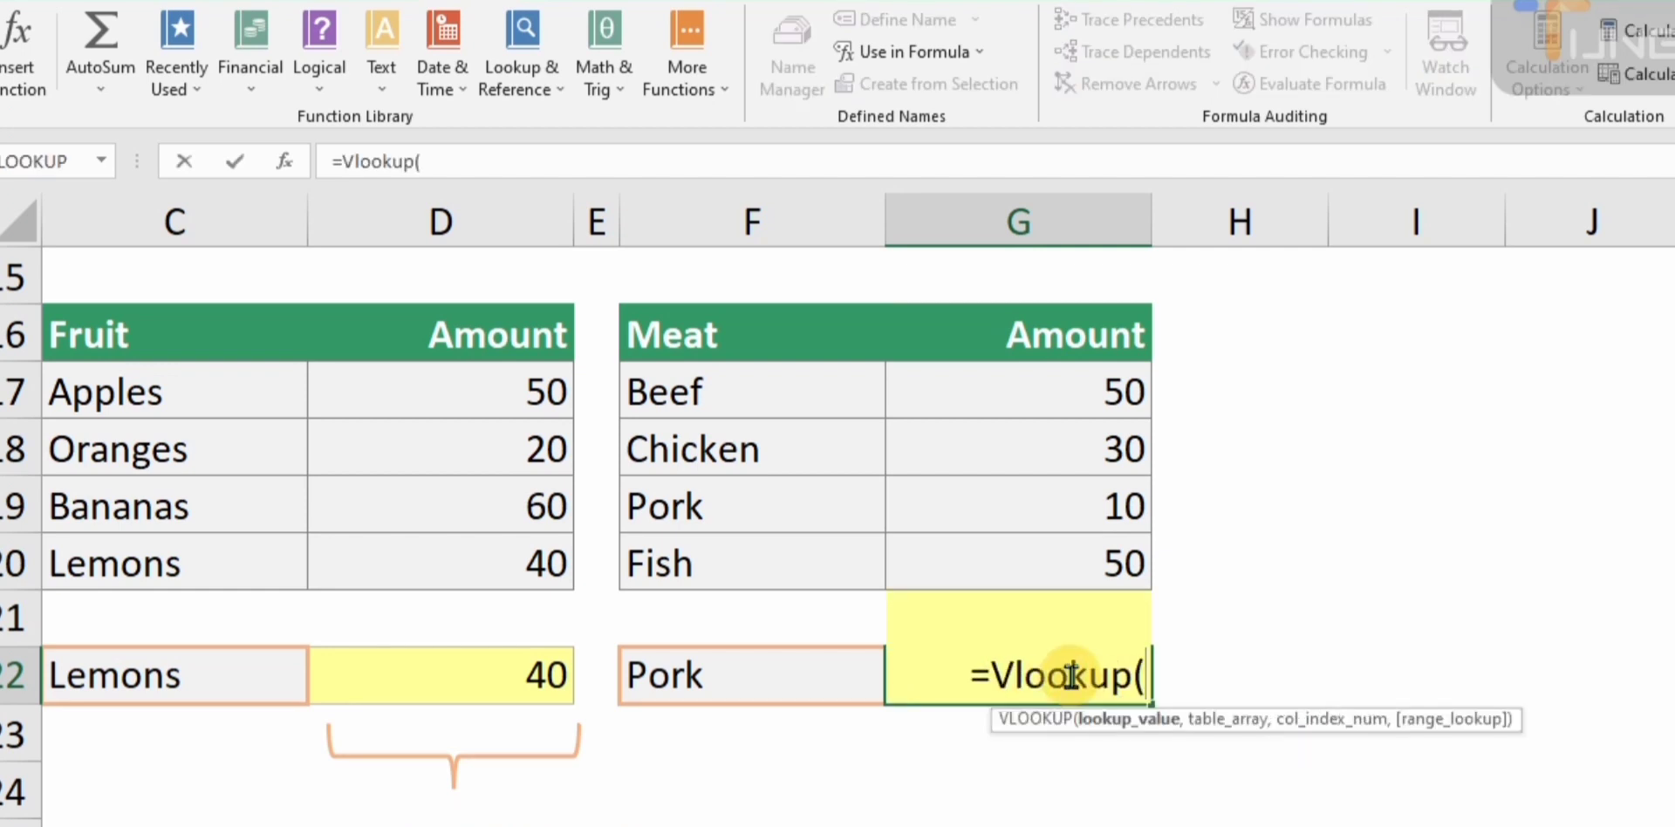
click(810, 676)
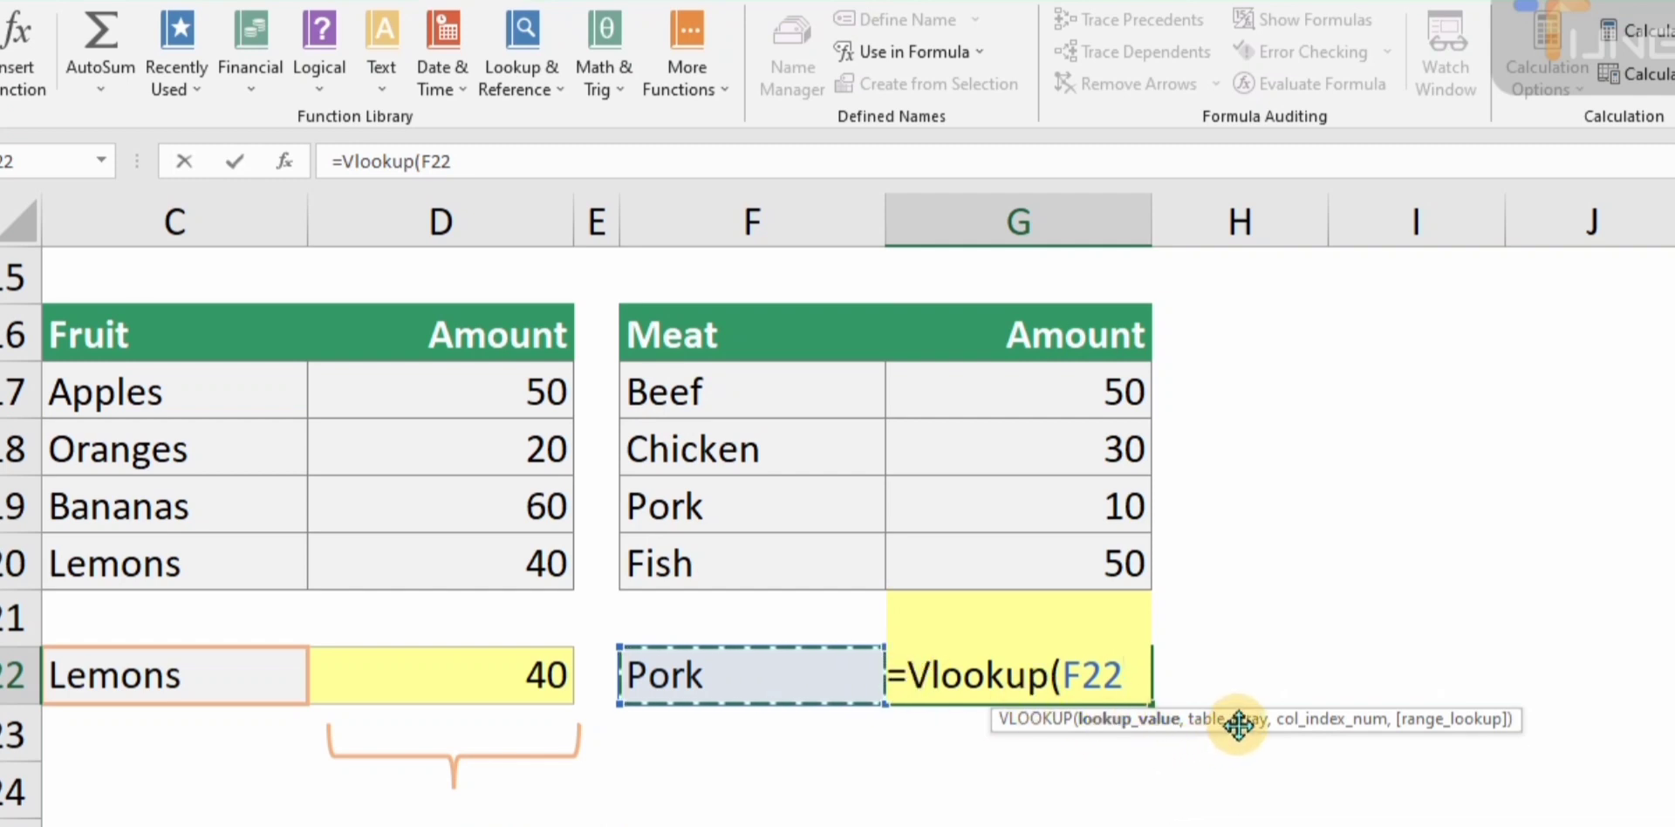
text(,)
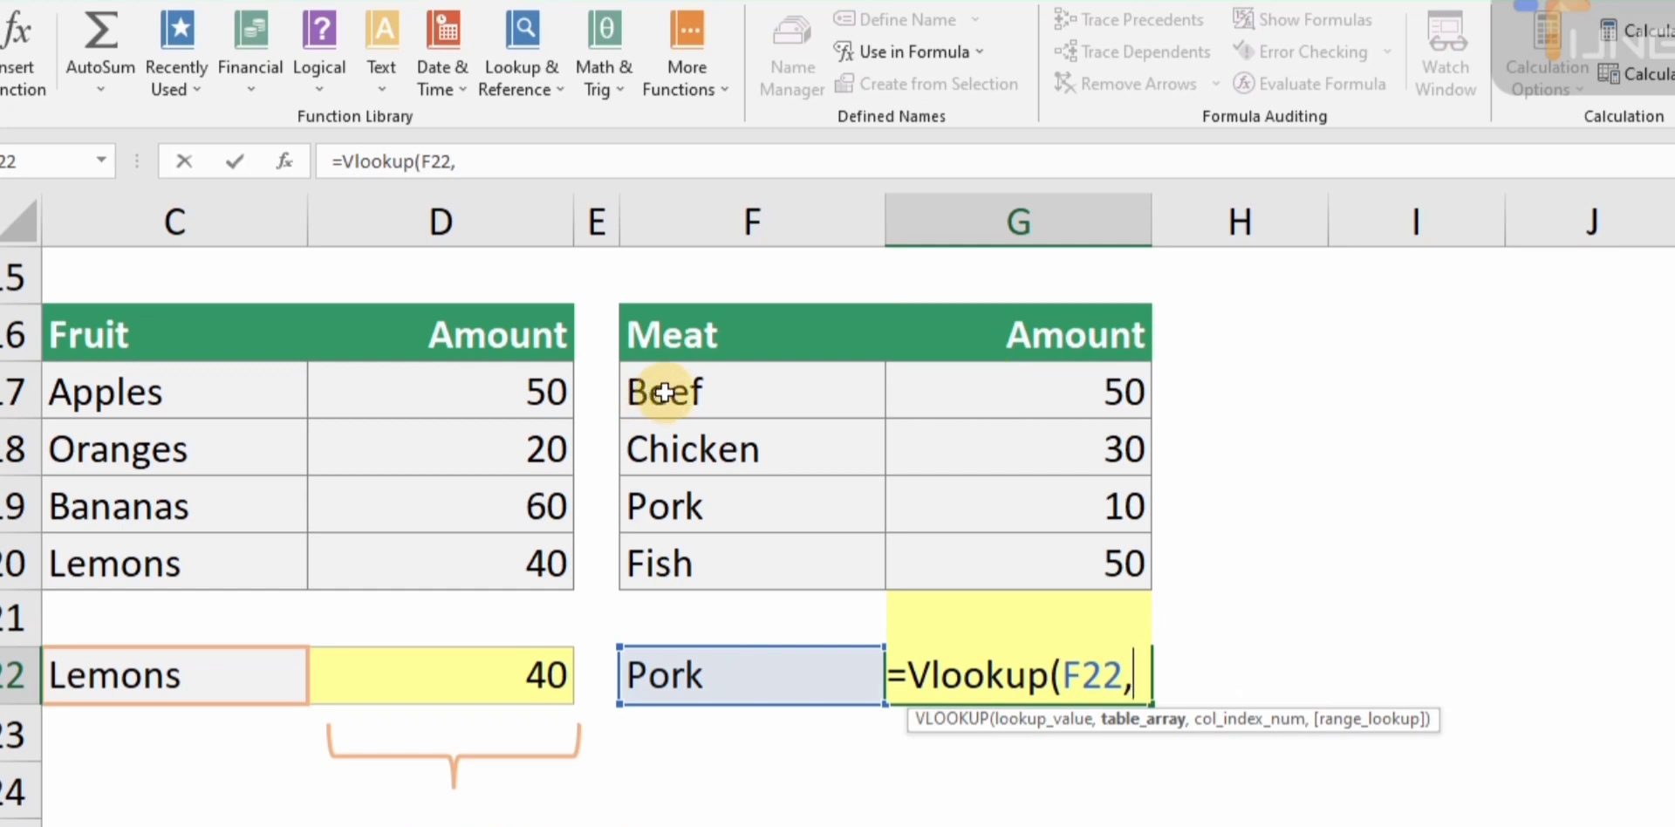
drag(663, 380, 1082, 550)
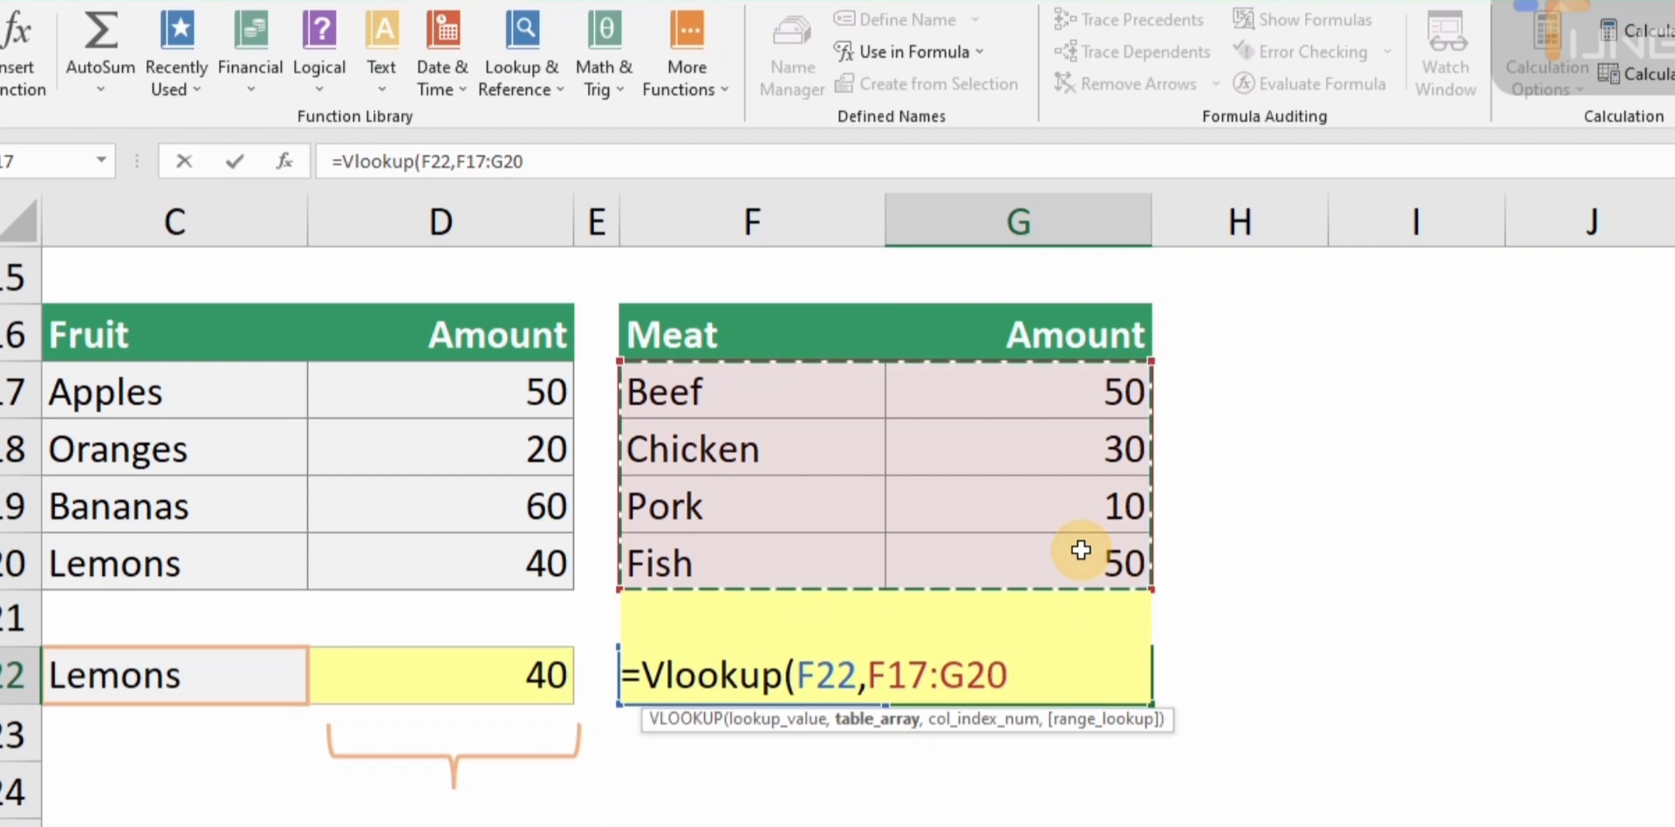
text(,)
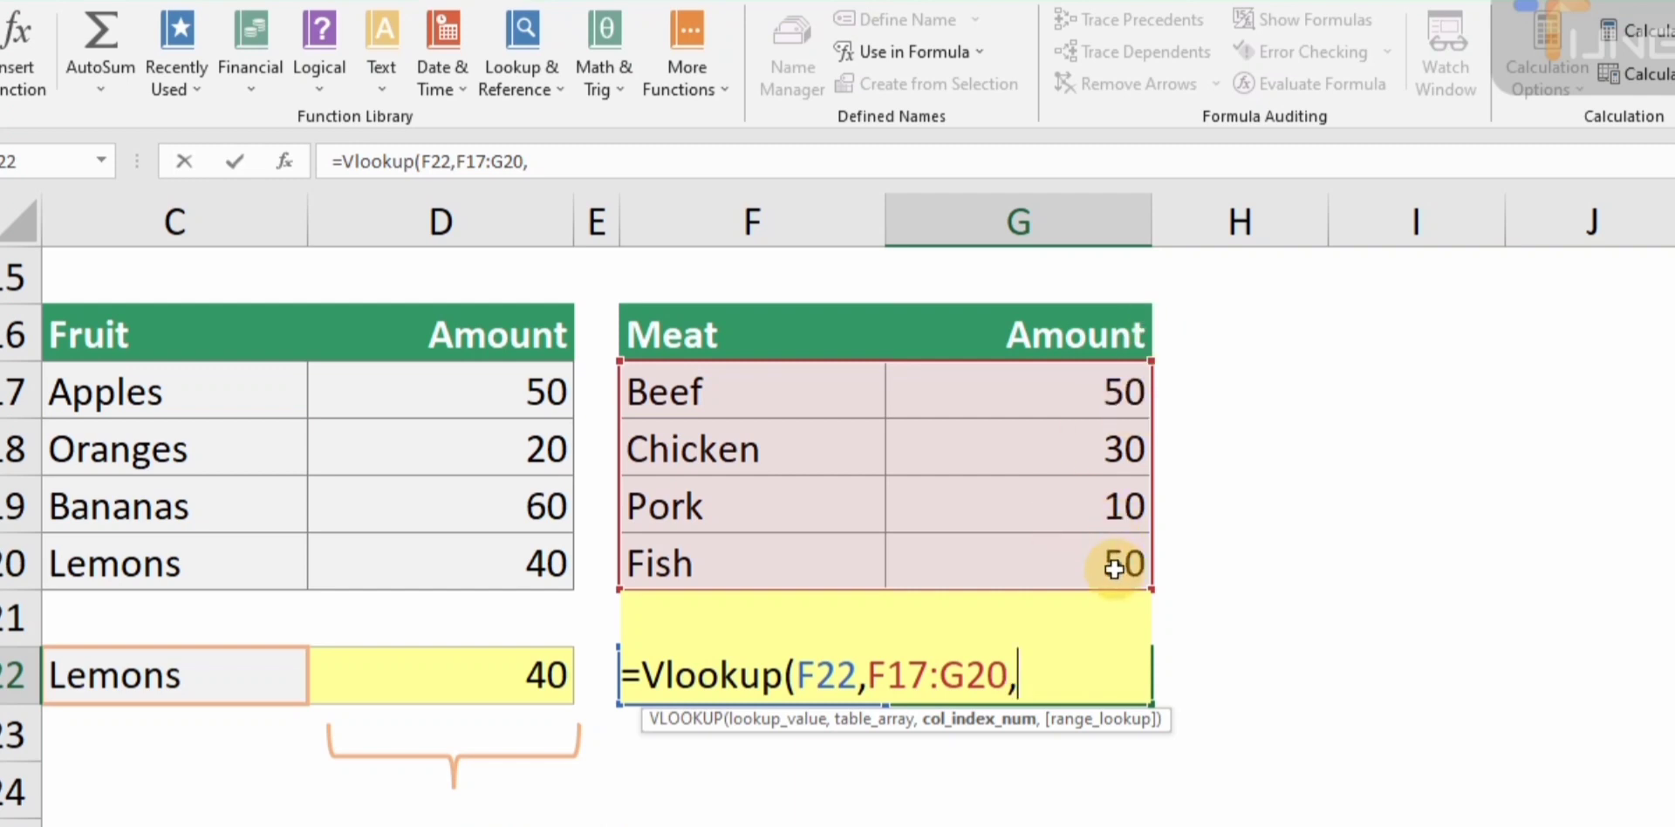
text(2,F)
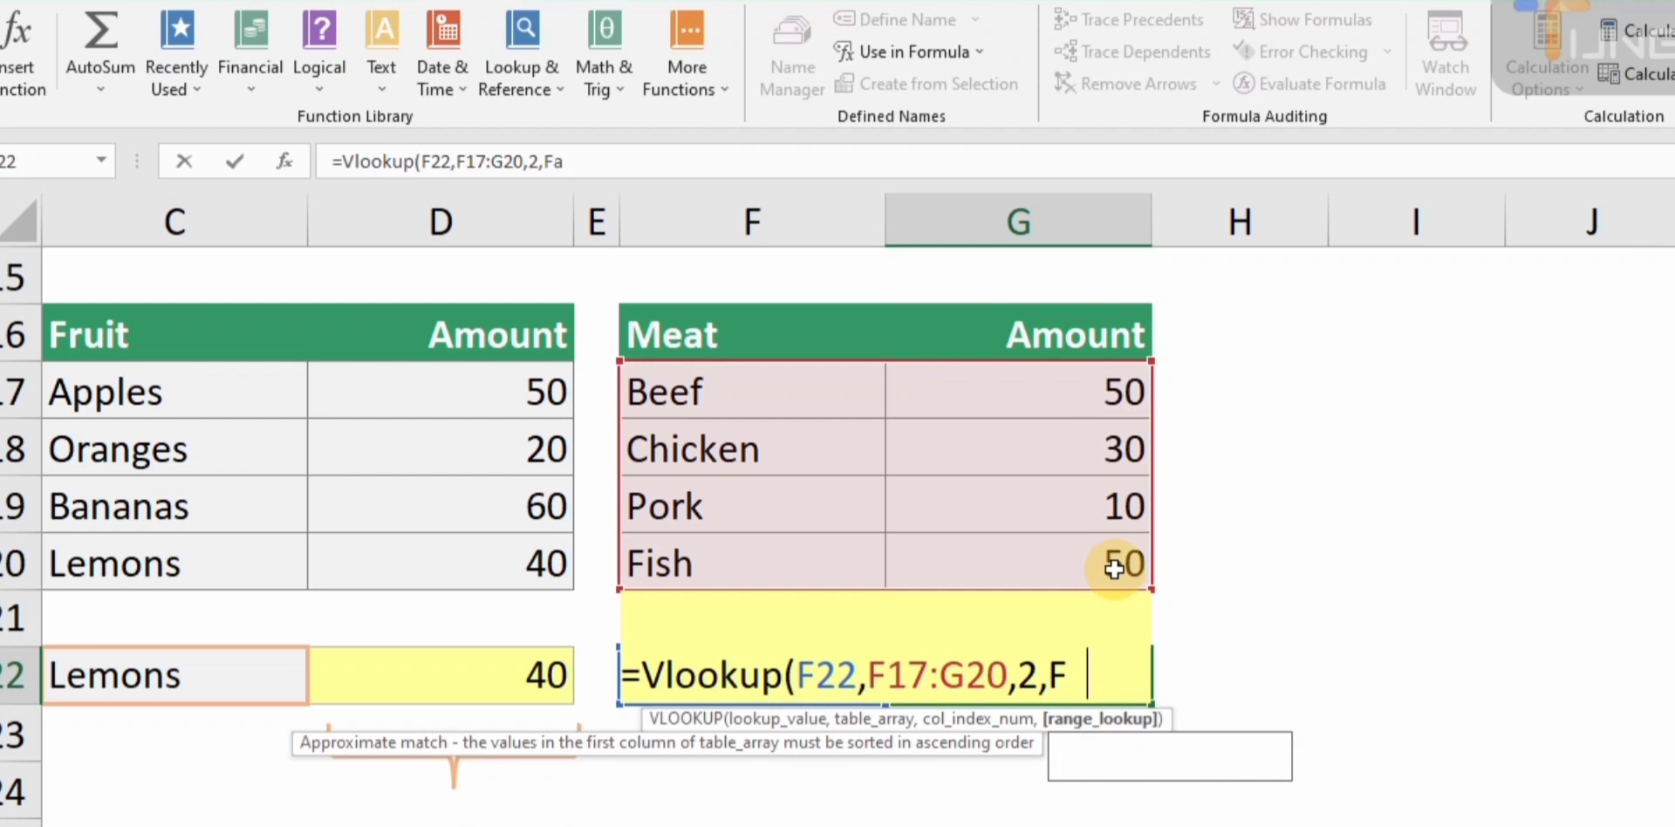
text(alse)
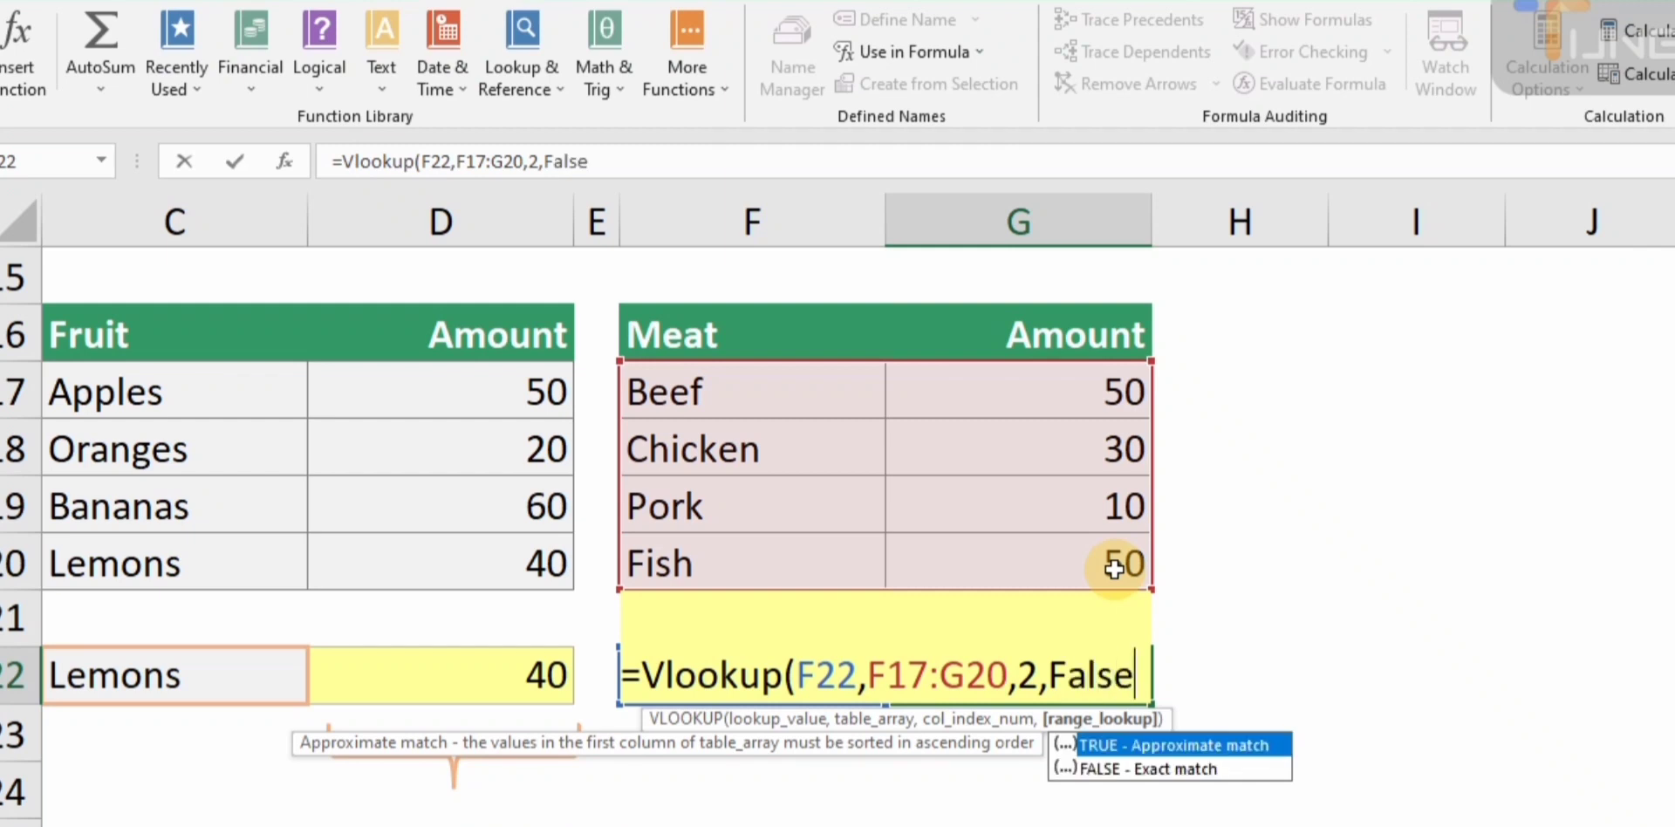
text())
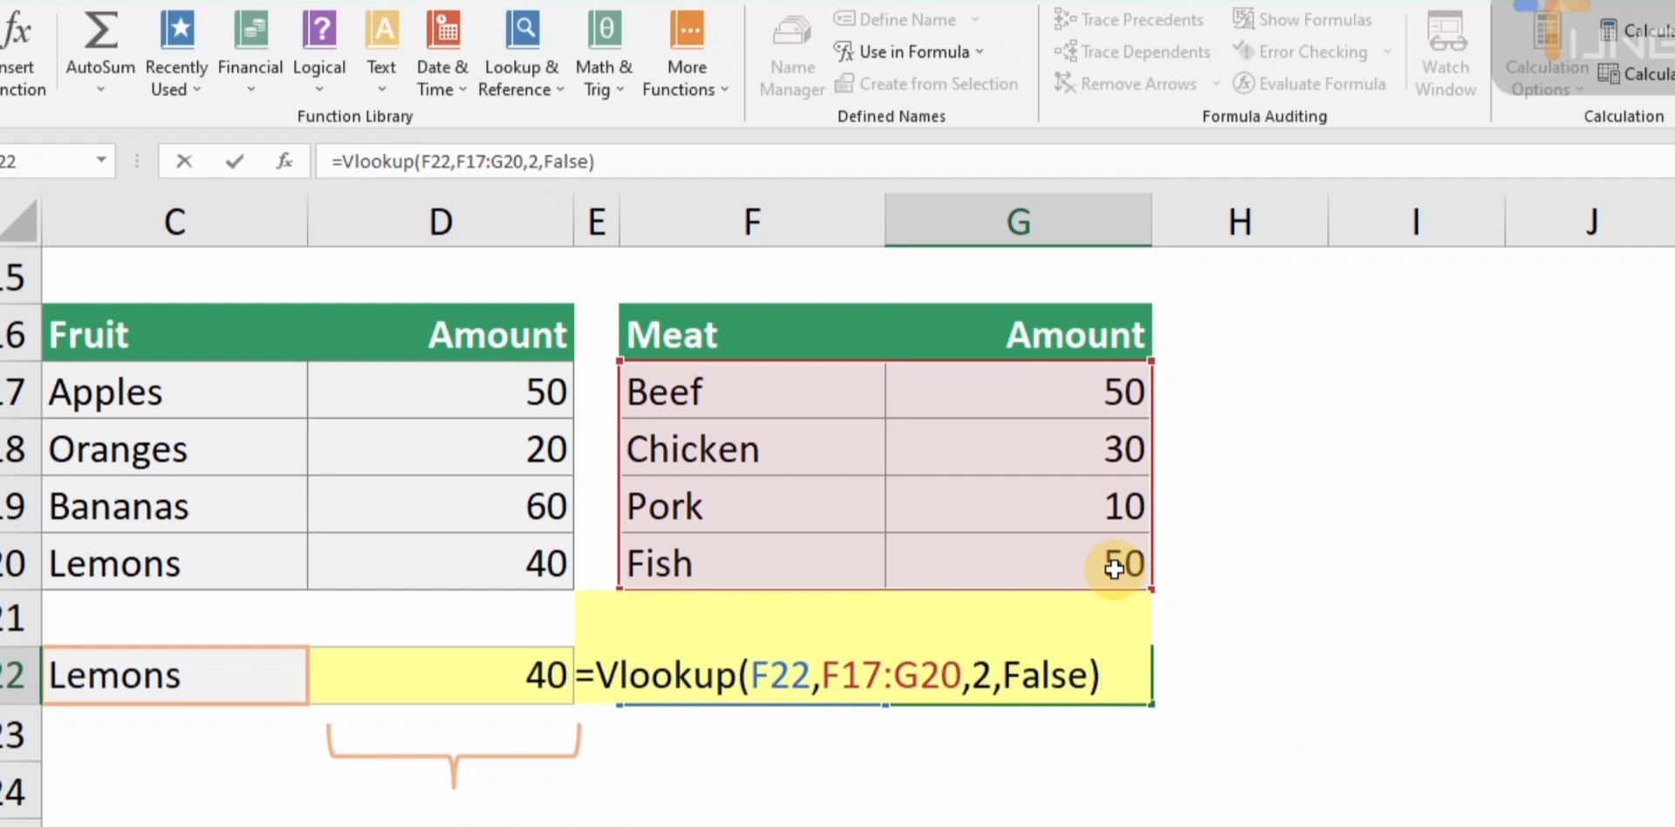
key(Return)
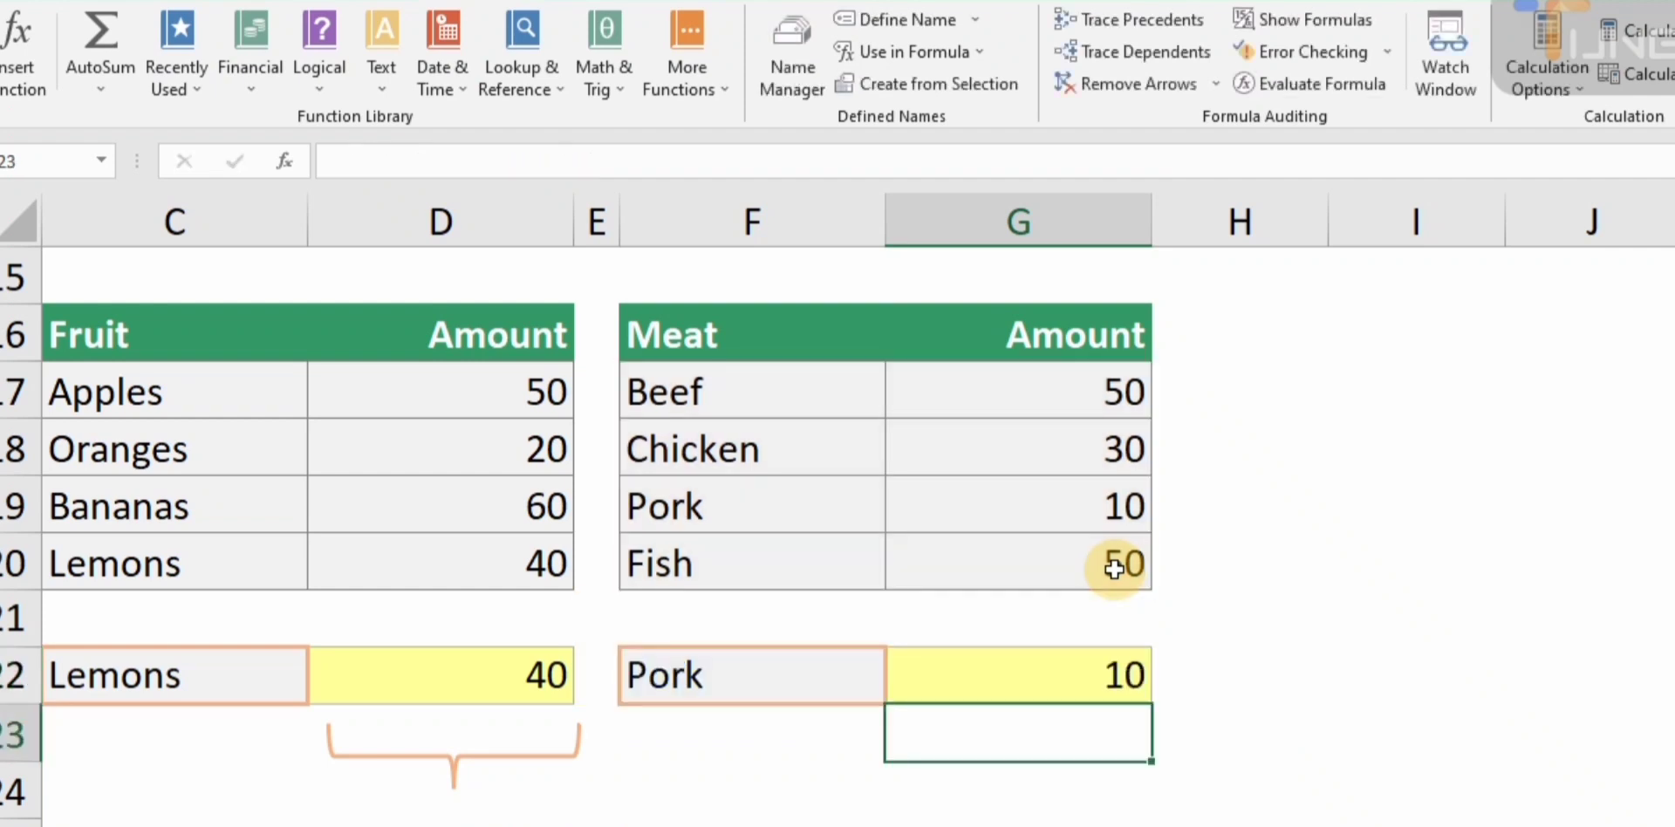
- Review the lookup formula in G22 and test it by switching the meat in F22 to Beef, Chicken and Pork
click(796, 695)
click(1066, 683)
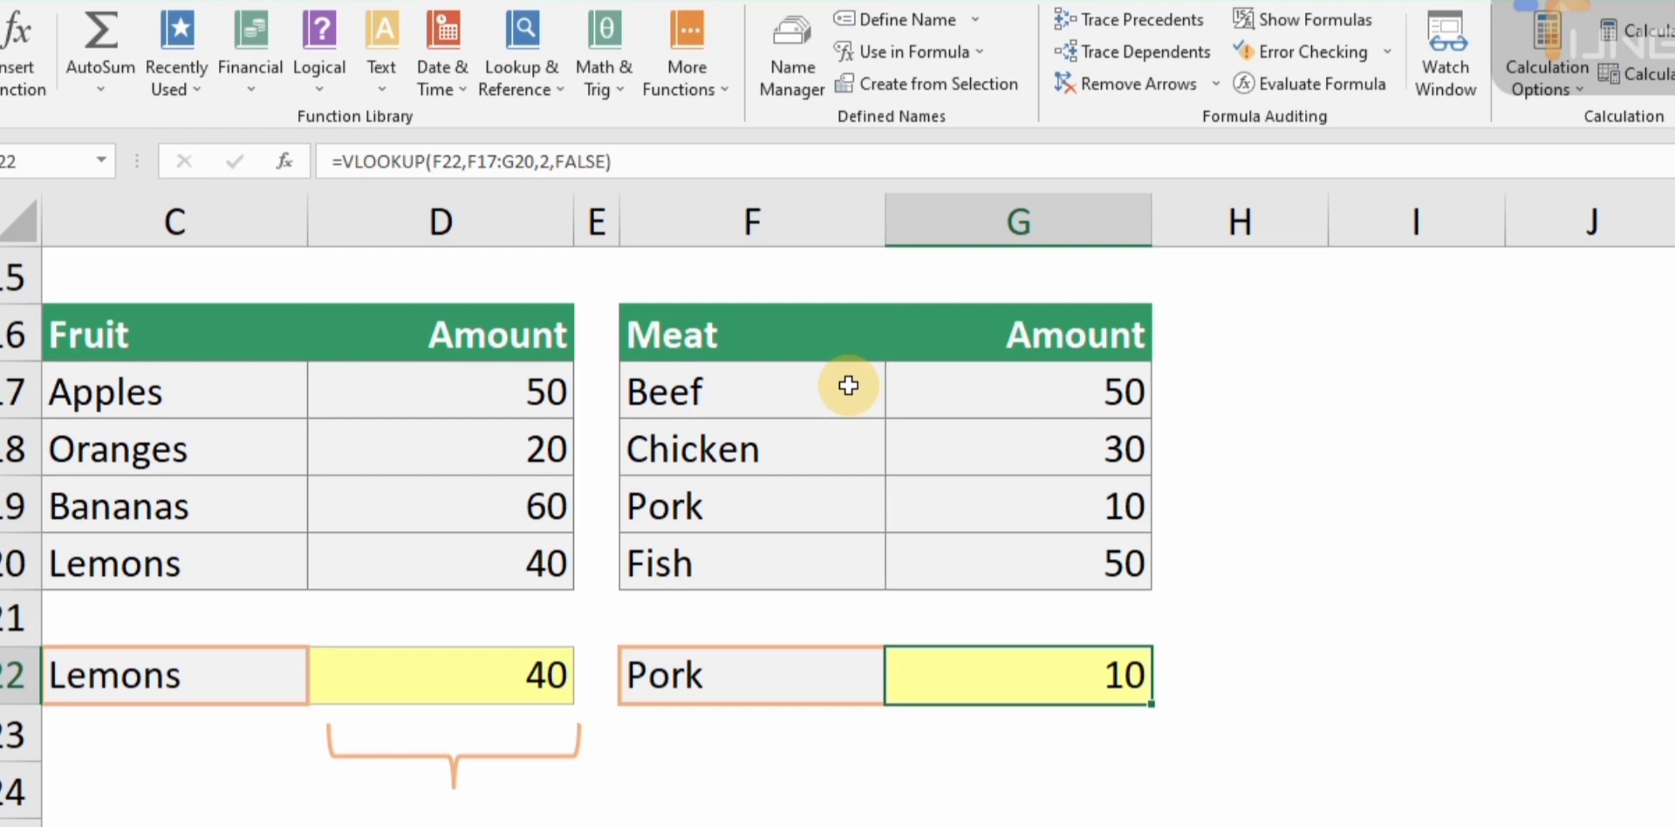
click(730, 677)
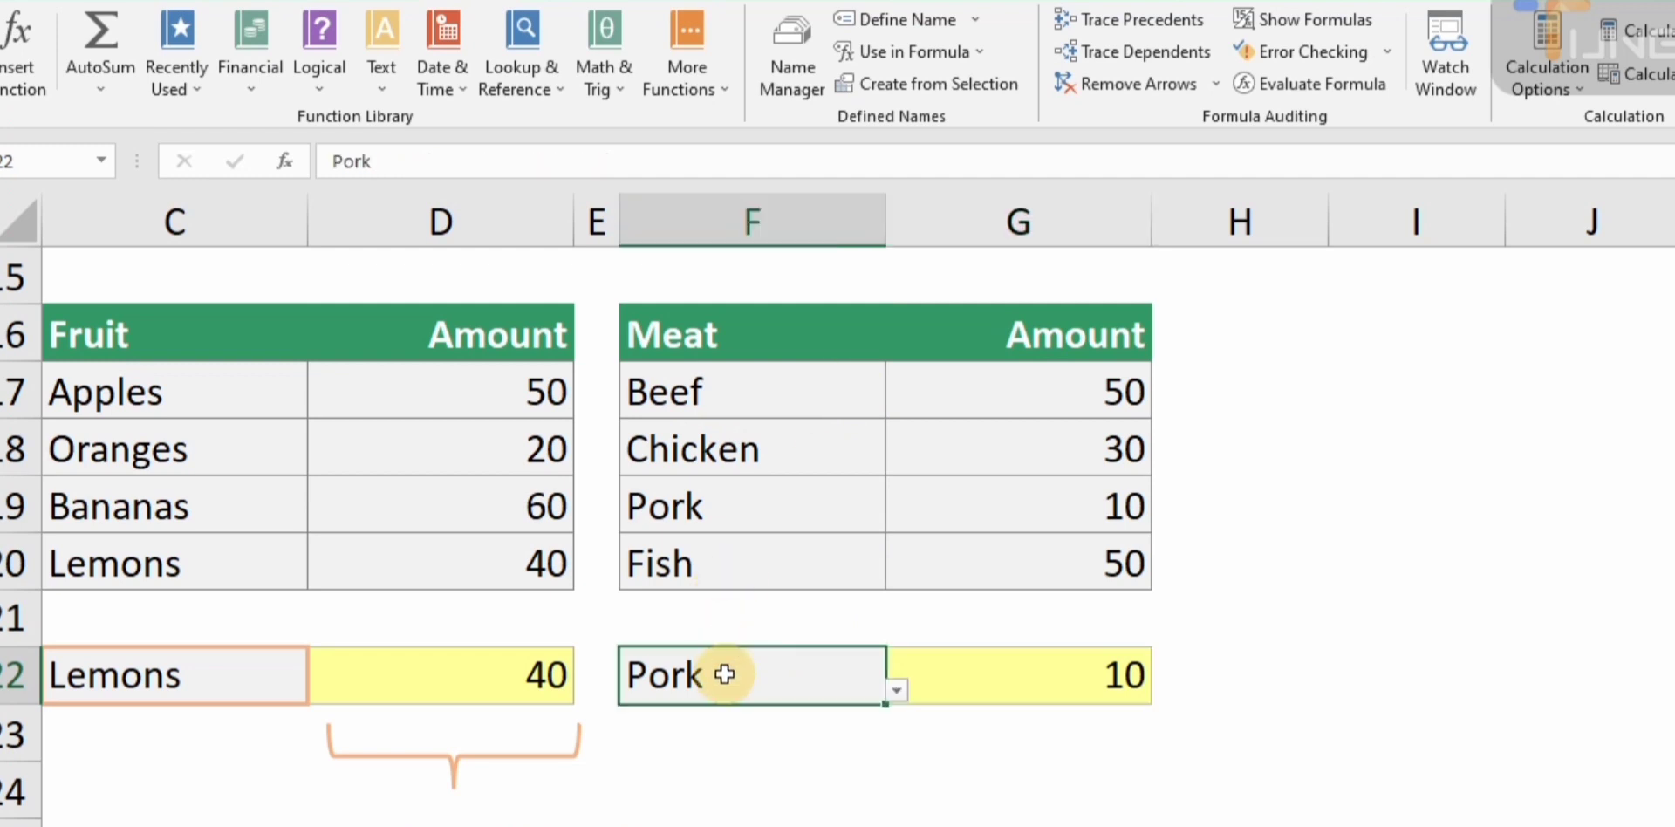
click(898, 693)
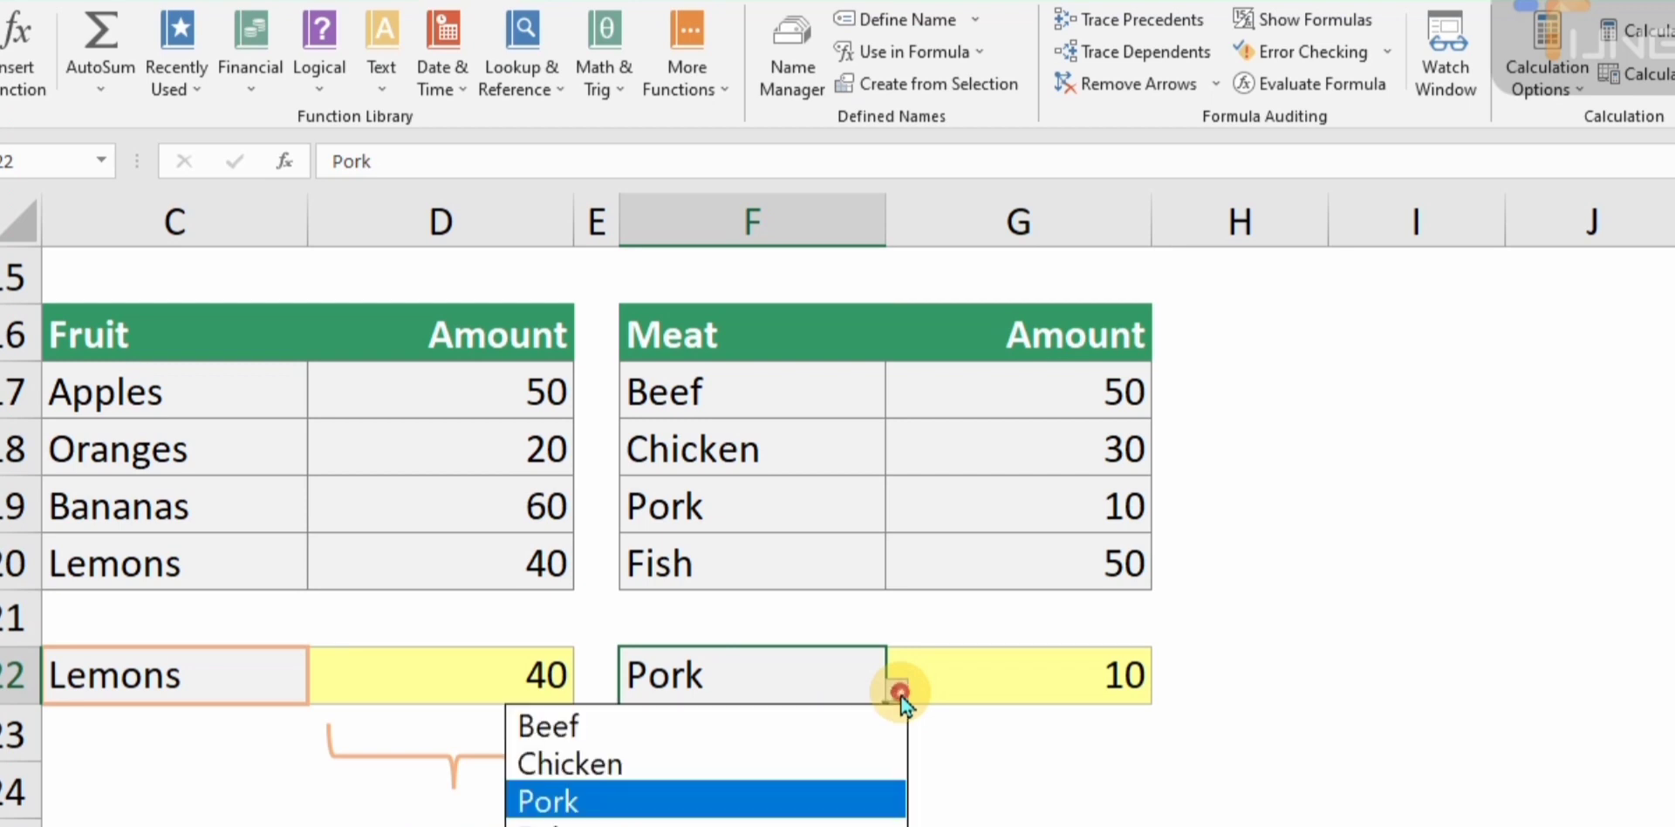
click(652, 736)
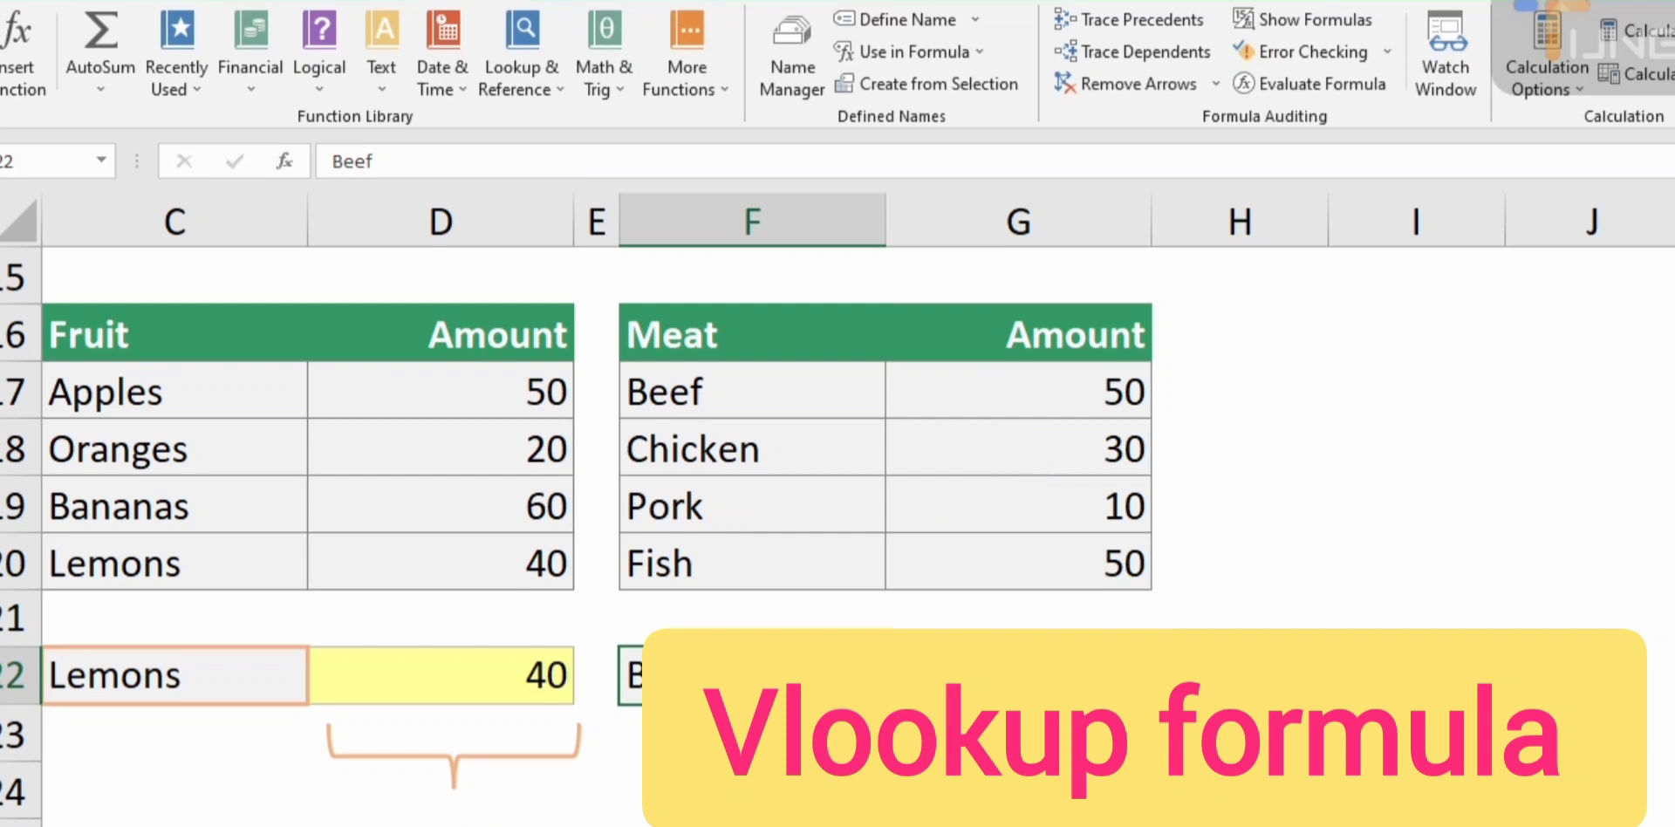
click(897, 692)
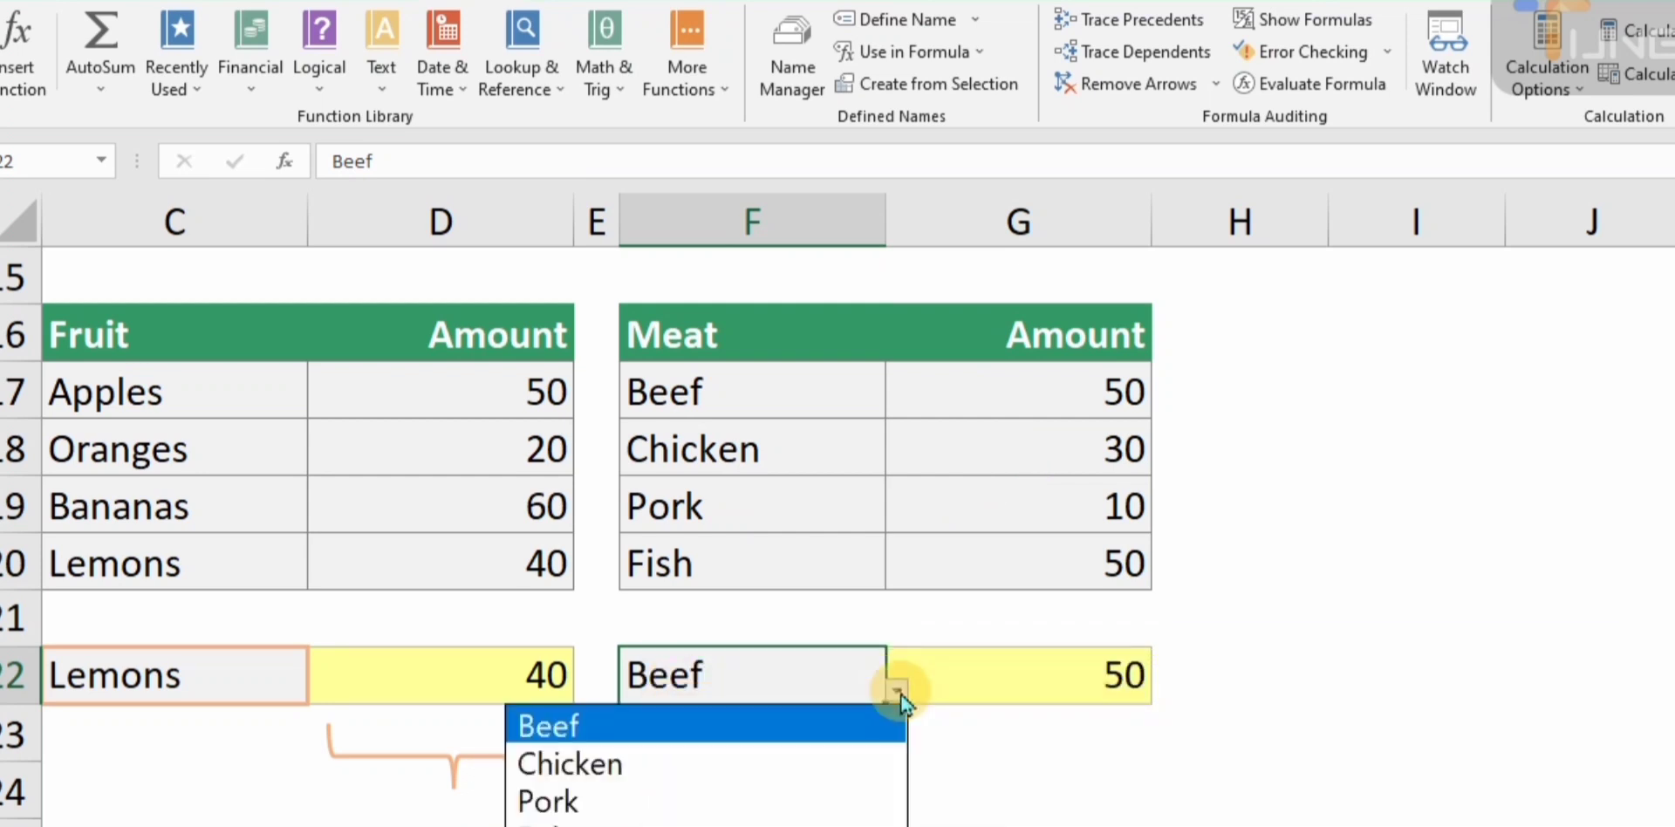
click(757, 764)
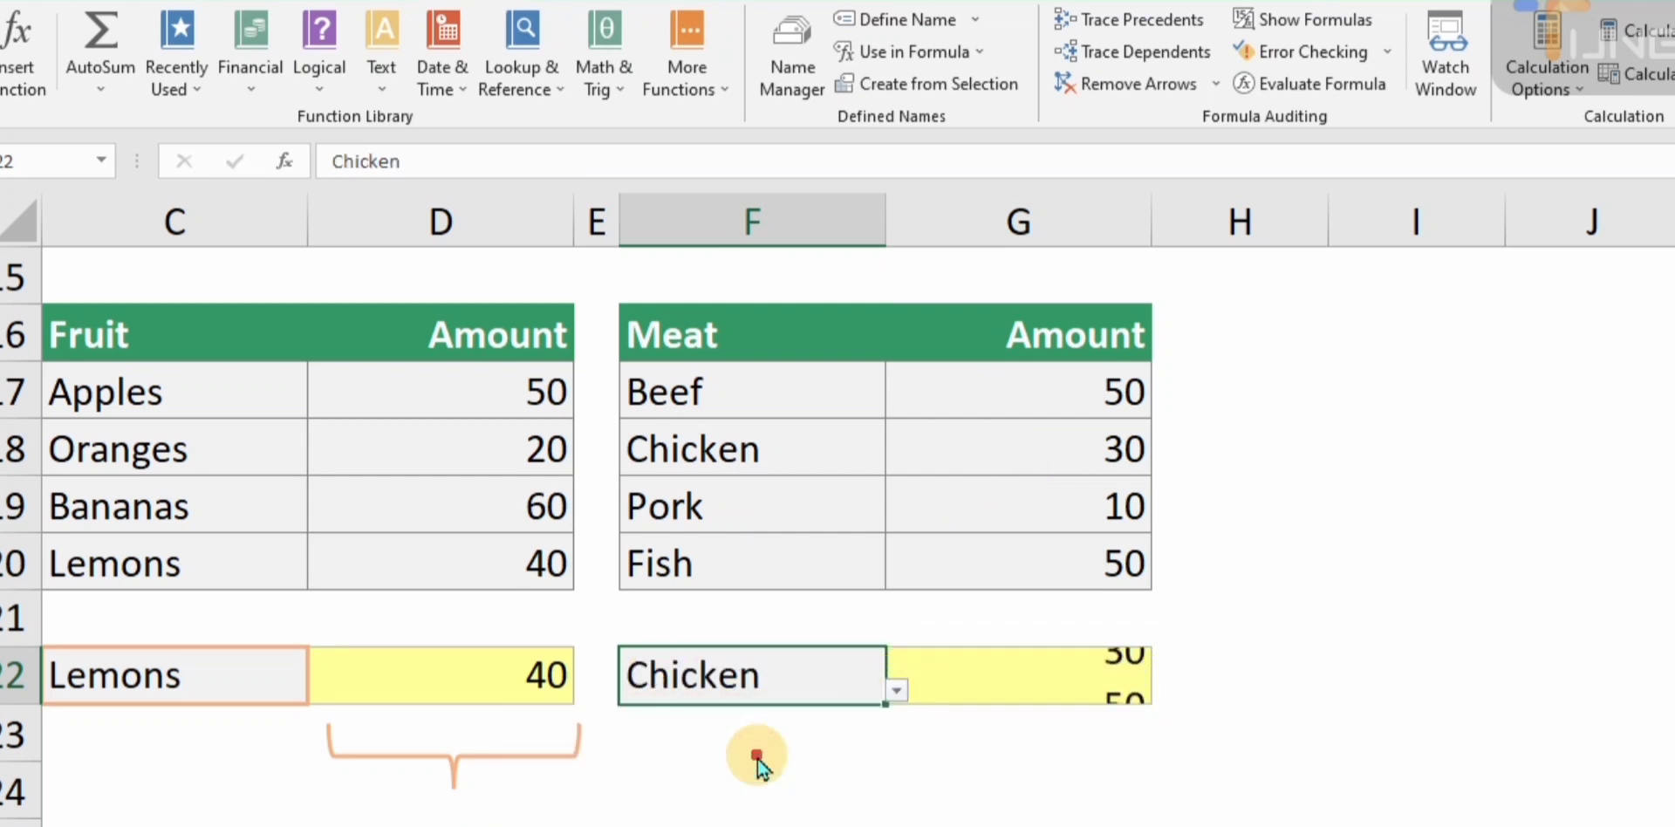
click(827, 503)
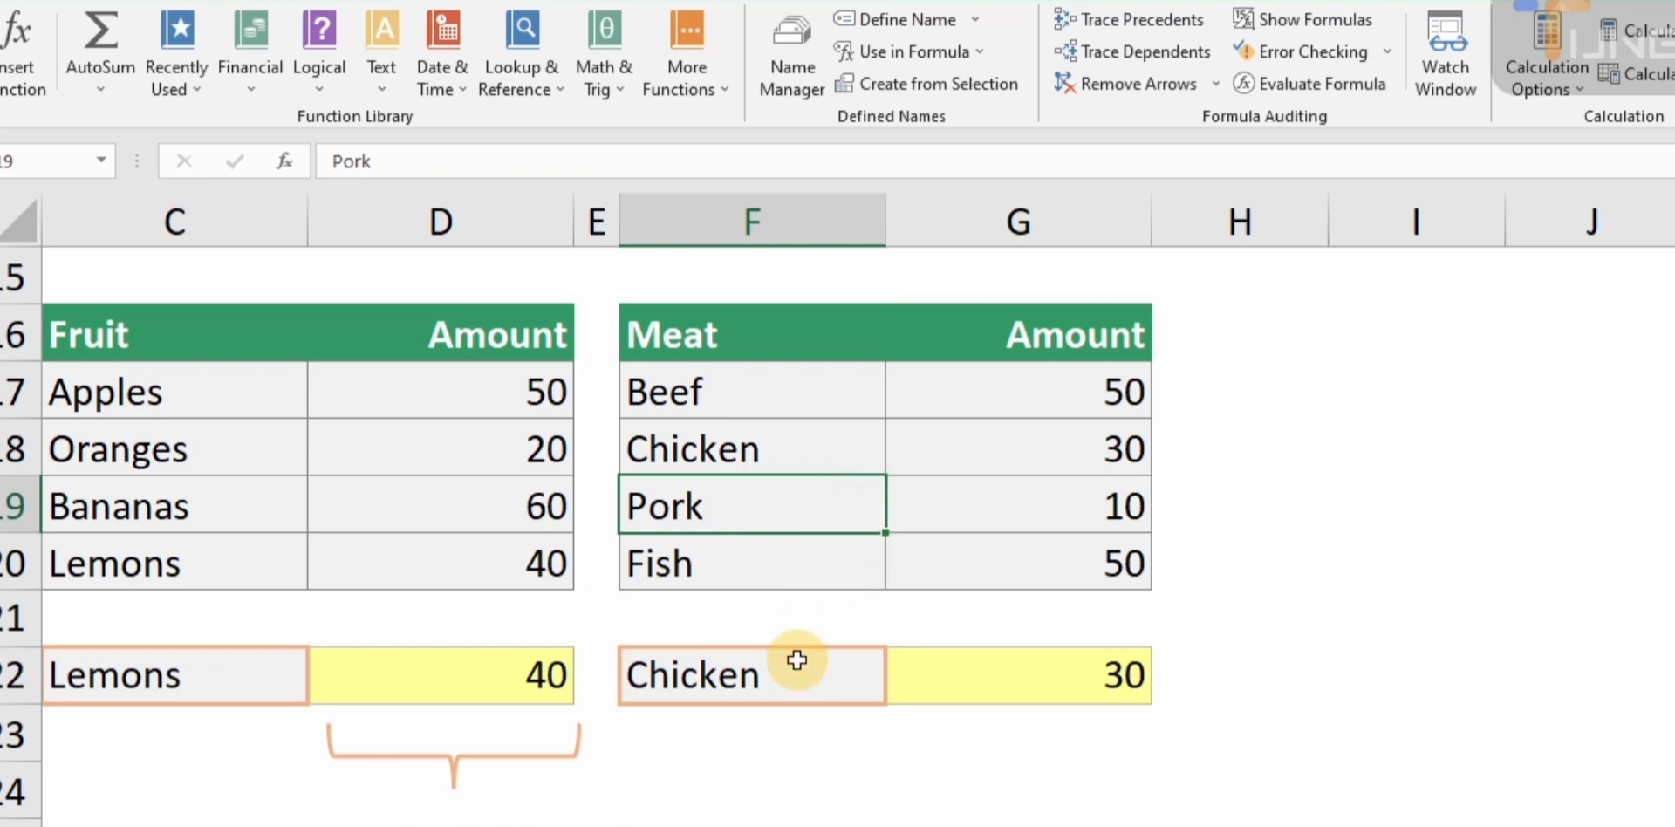
click(868, 684)
click(896, 692)
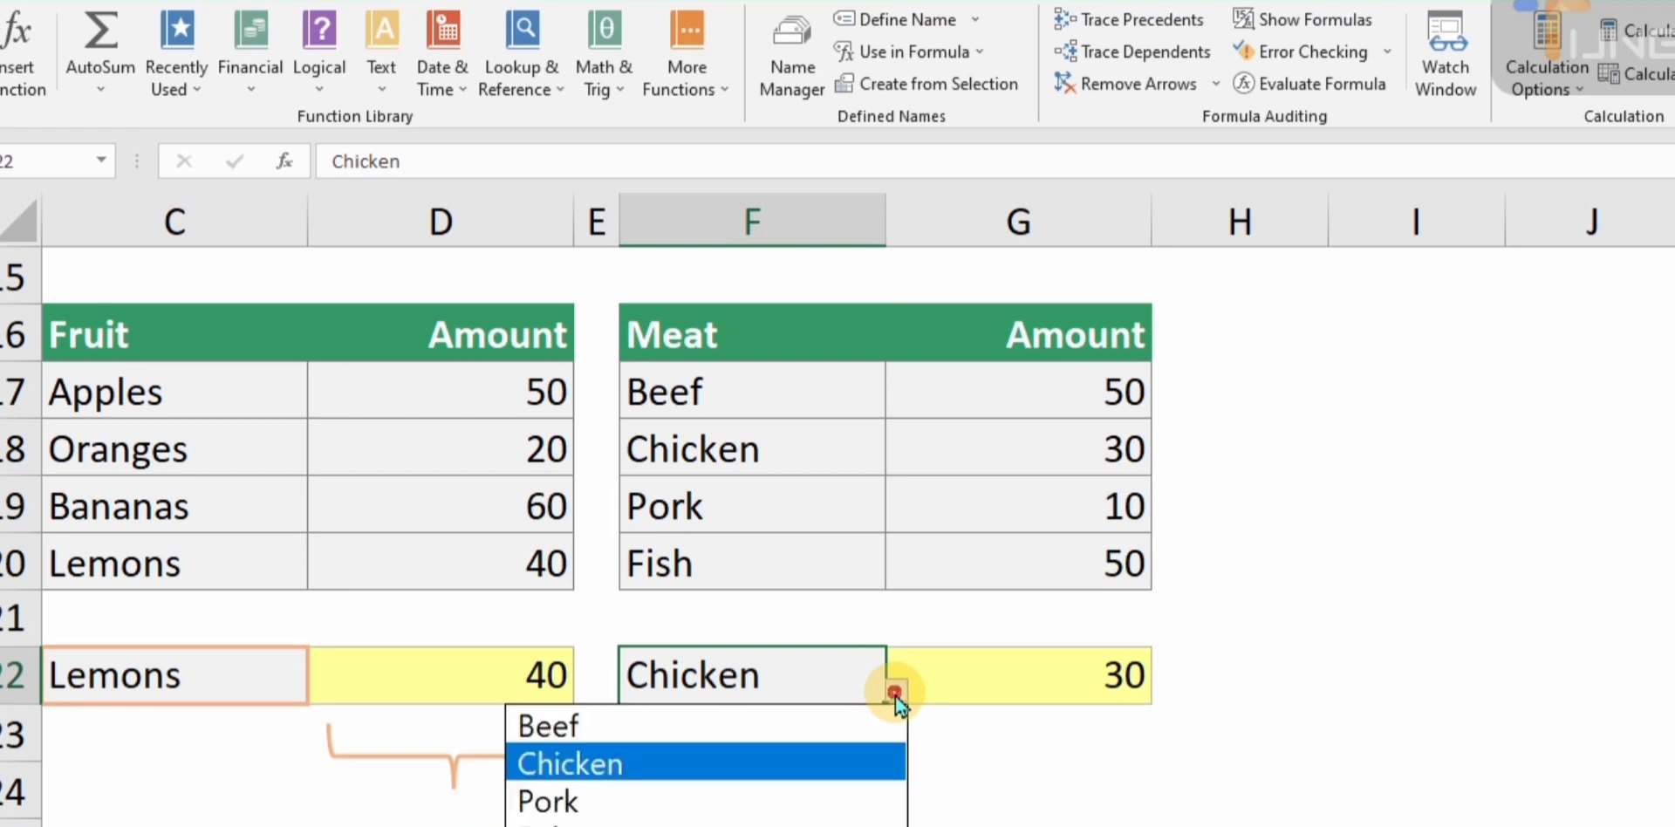
click(731, 801)
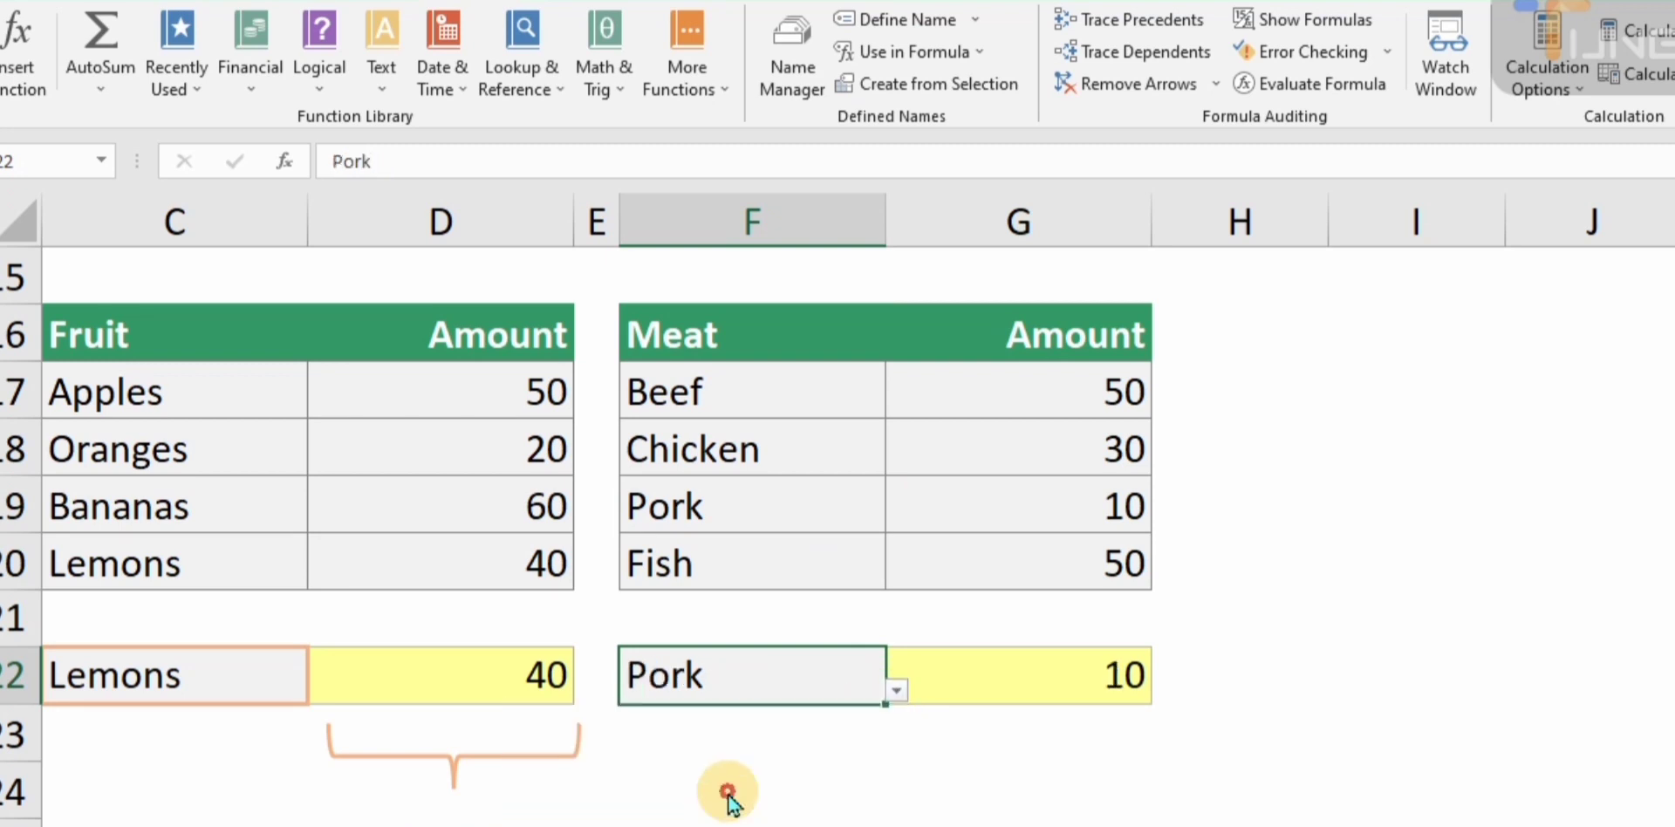
click(895, 691)
click(626, 820)
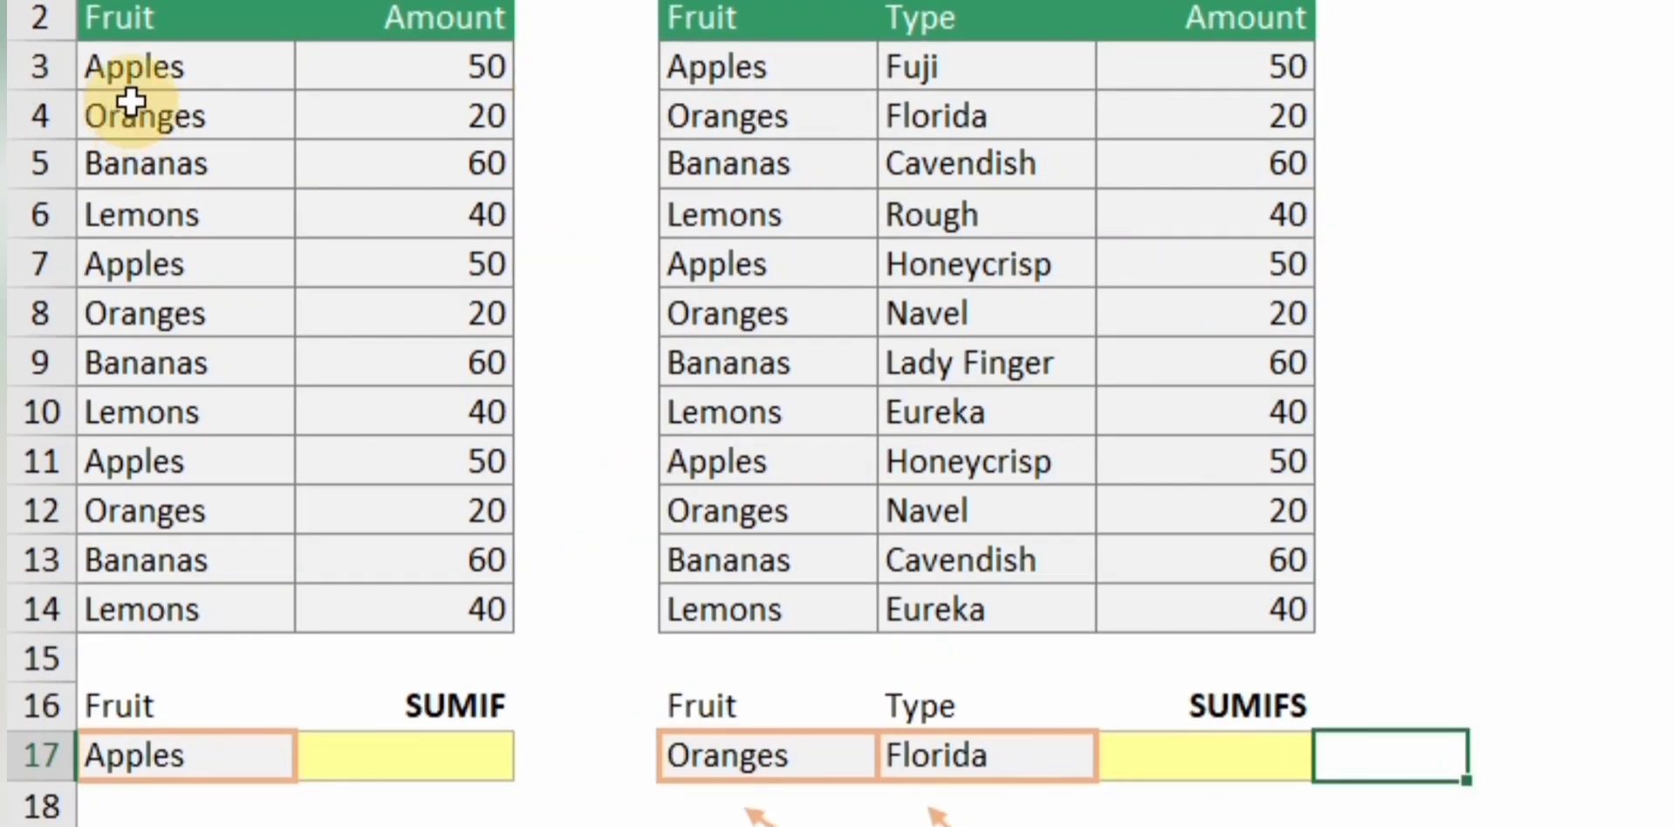
- On the SUMIF practice sheet, begin a SUMIF formula in the yellow row 17 cell beside Apples
click(350, 748)
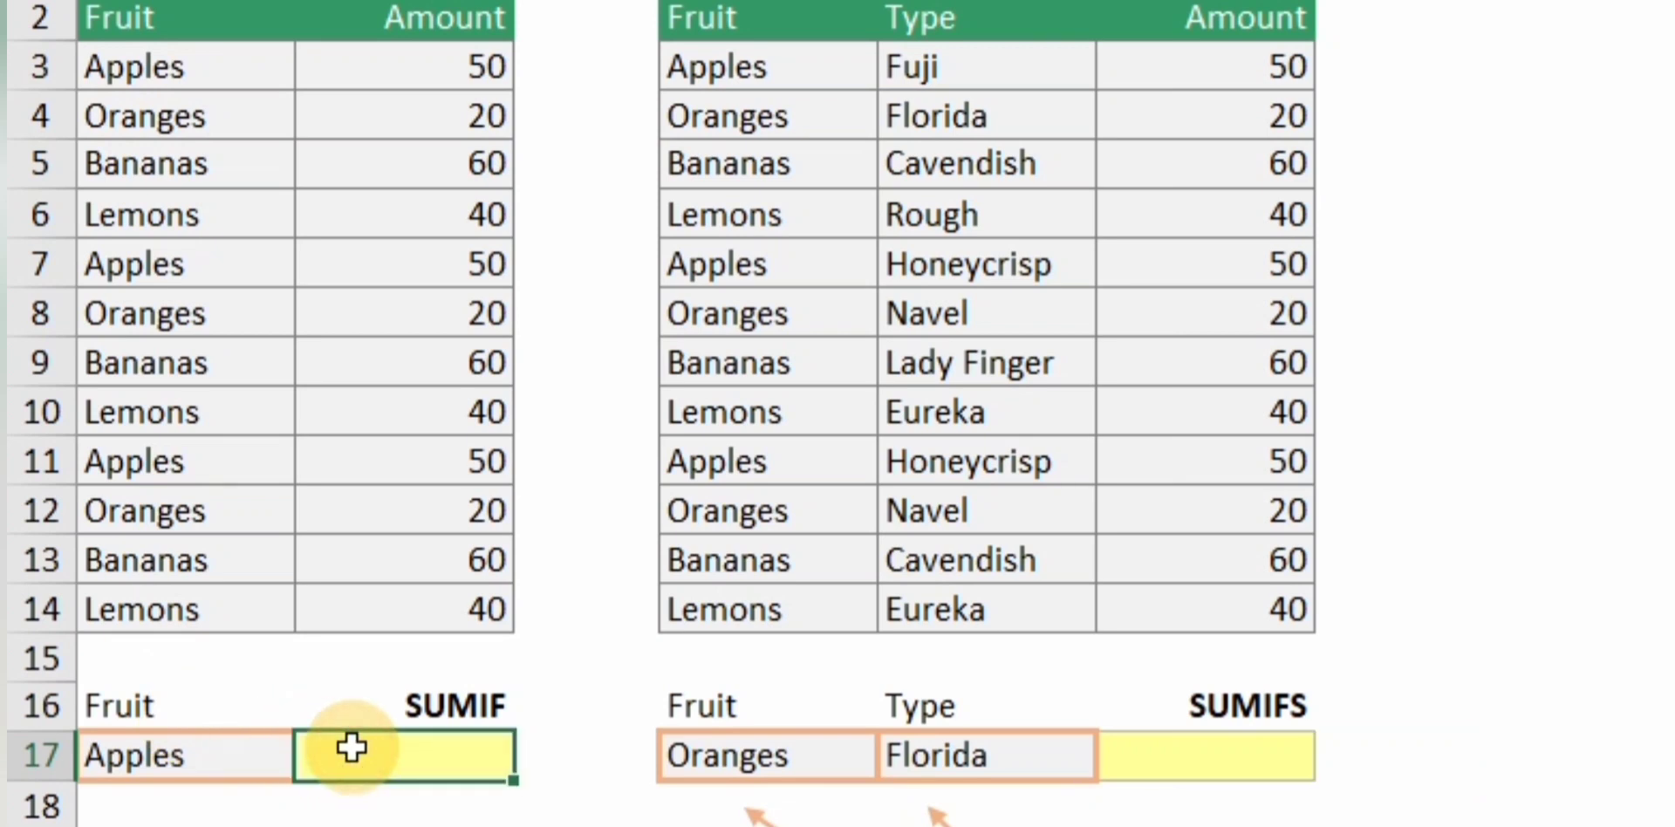
text(=sum)
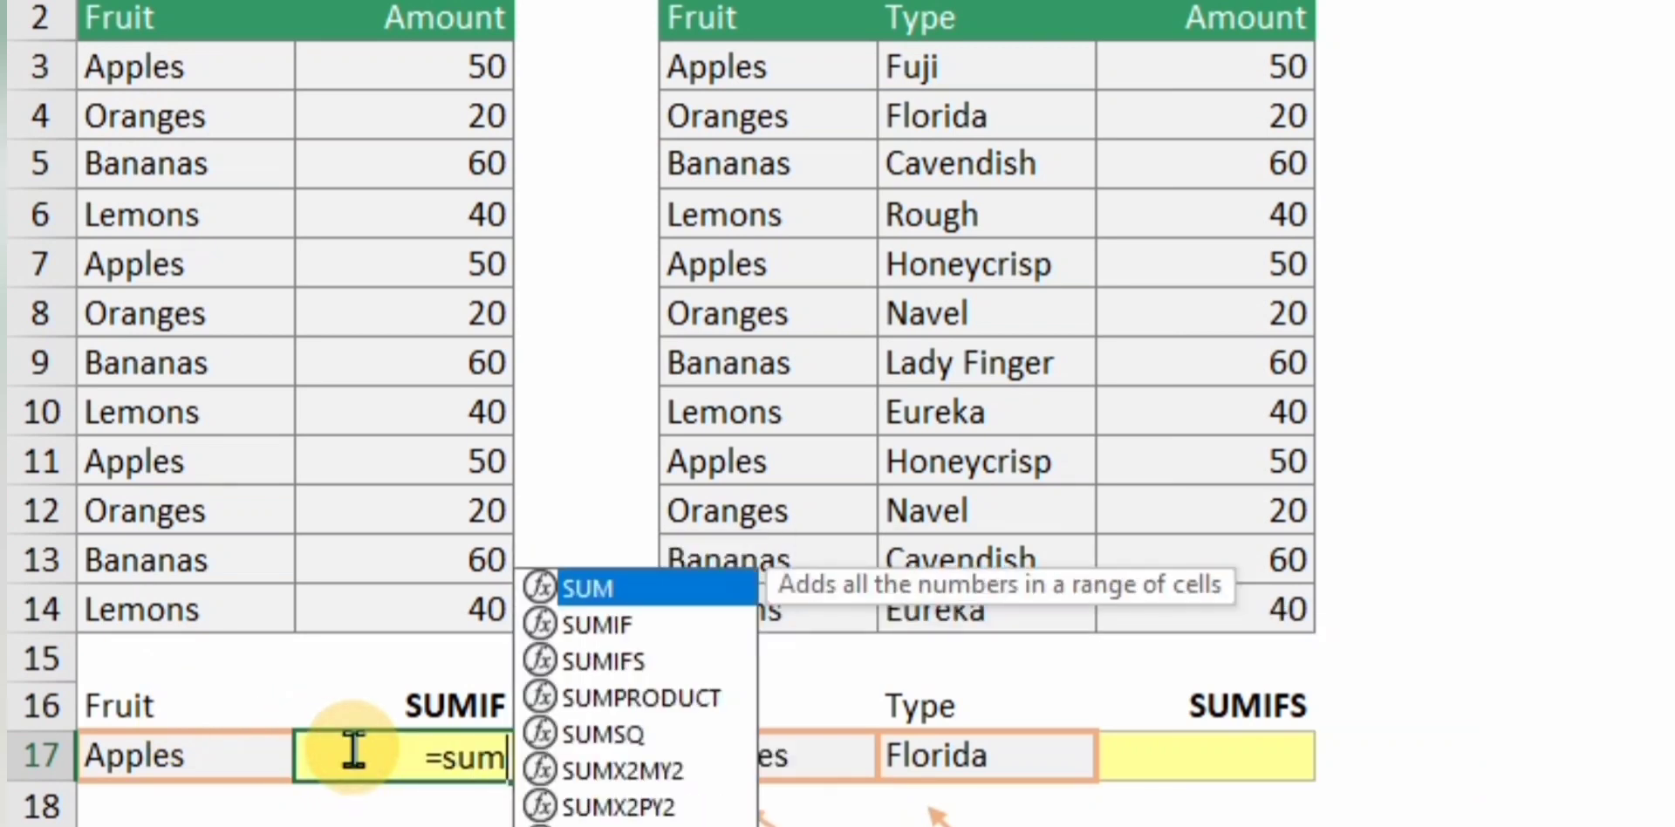
text(if()
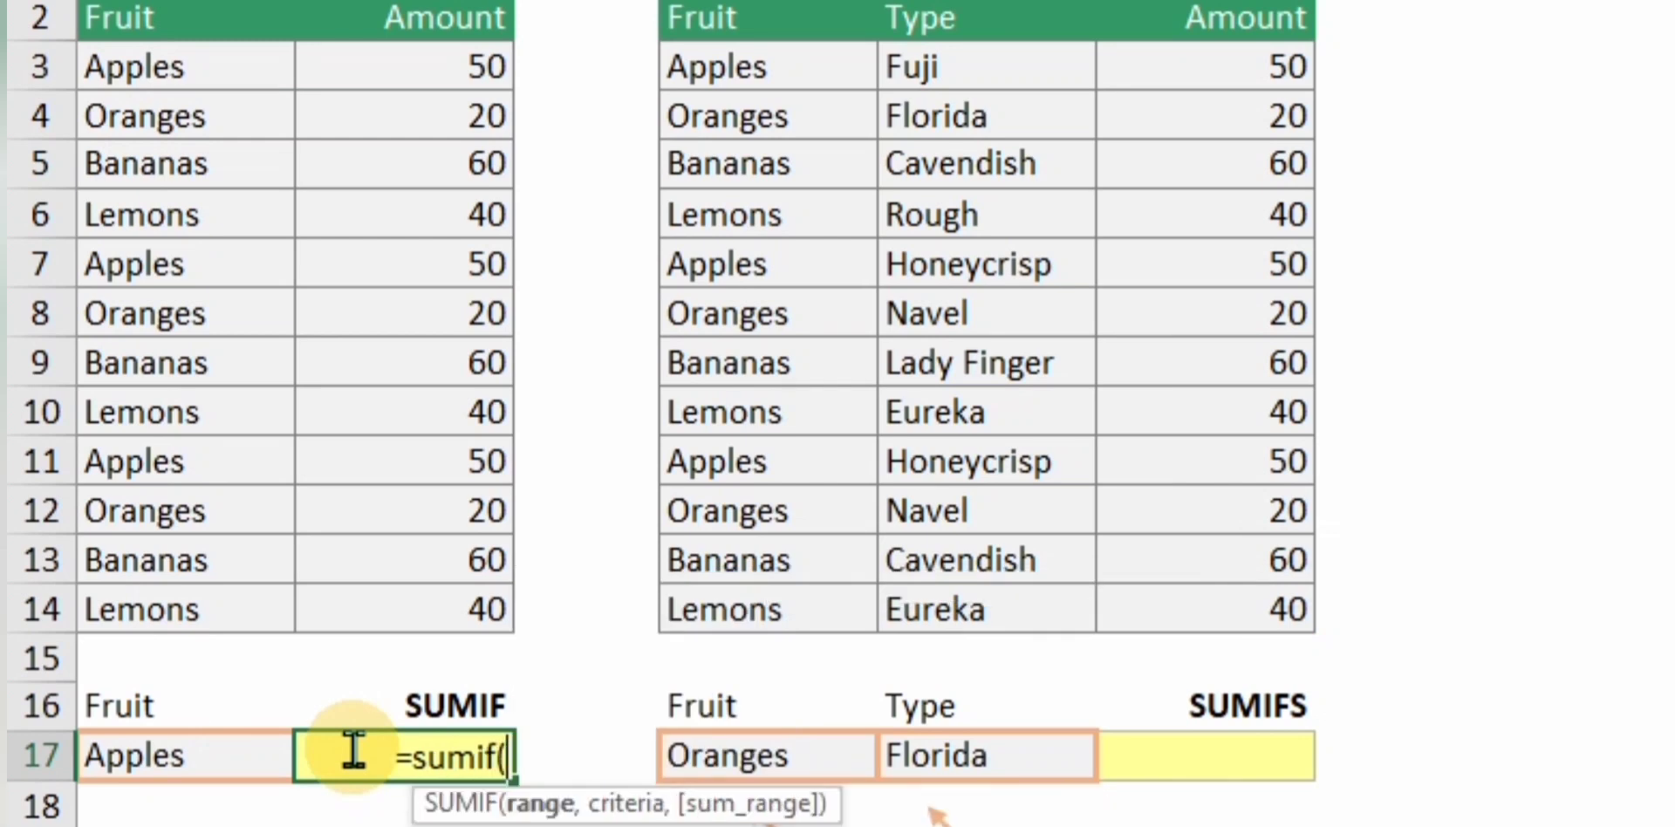